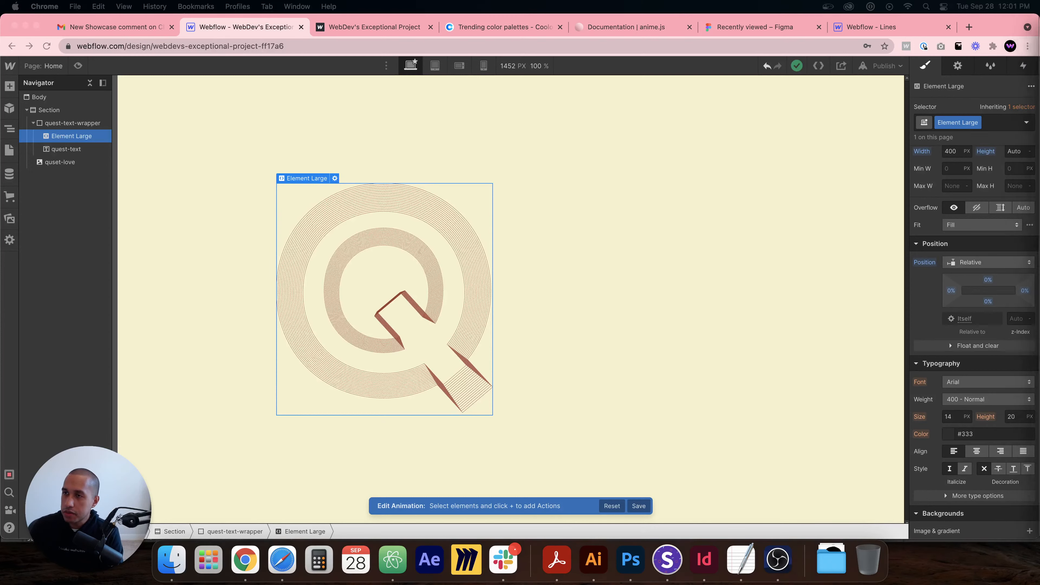
pyautogui.click(973, 29)
pyautogui.click(973, 27)
pyautogui.press('super+w')
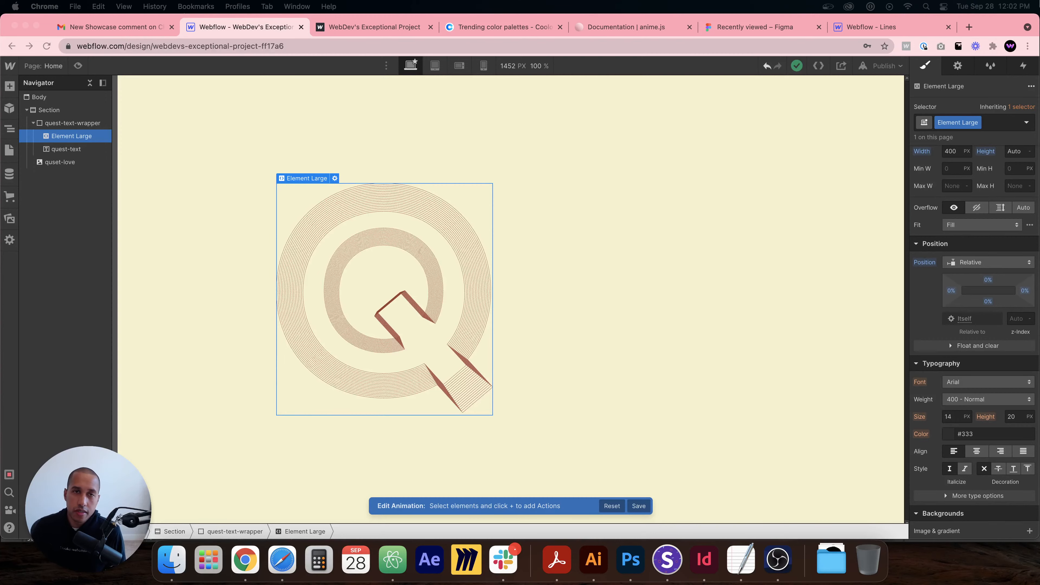
# Step: Show the published project page, turn on automatic Dock hiding, and reload the page to replay its animation
pyautogui.click(354, 26)
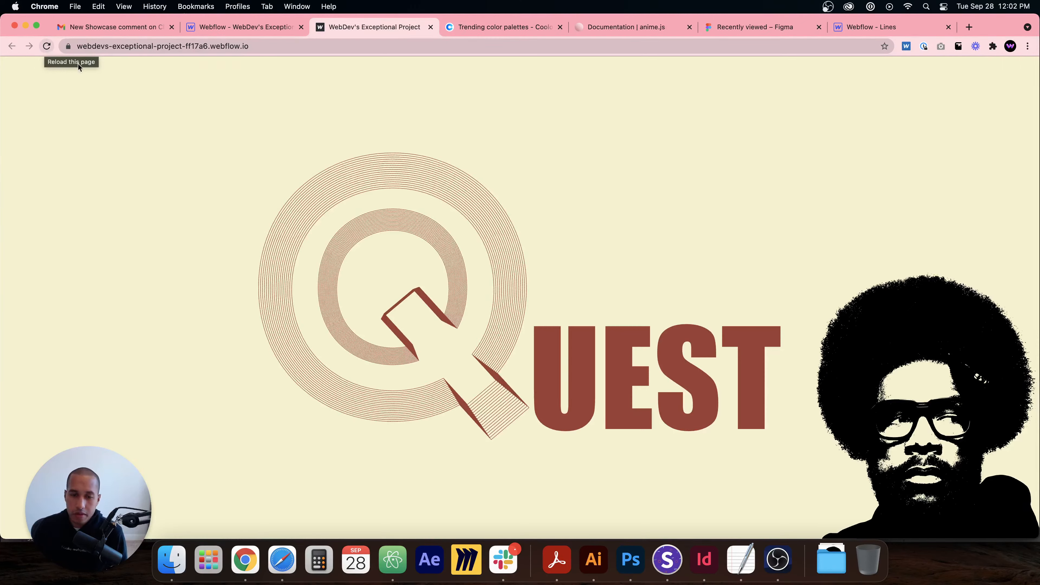
pyautogui.rightClick(526, 551)
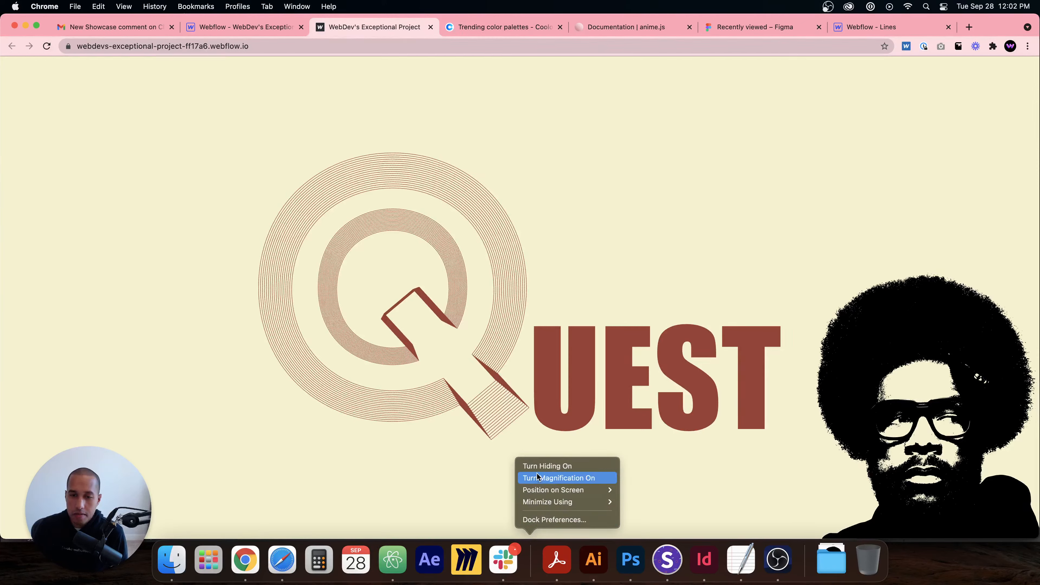
pyautogui.click(545, 467)
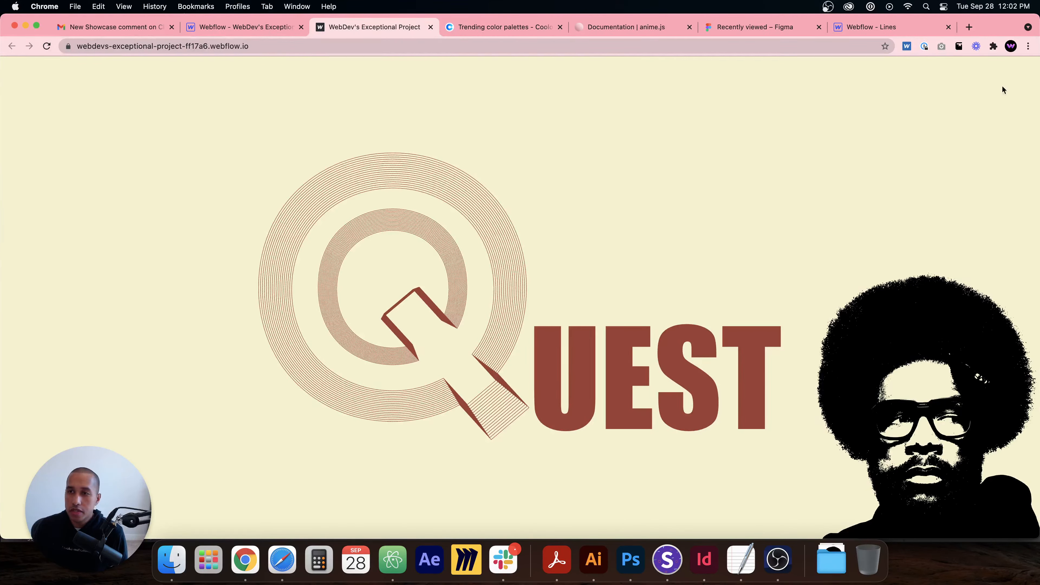
pyautogui.rightClick(529, 555)
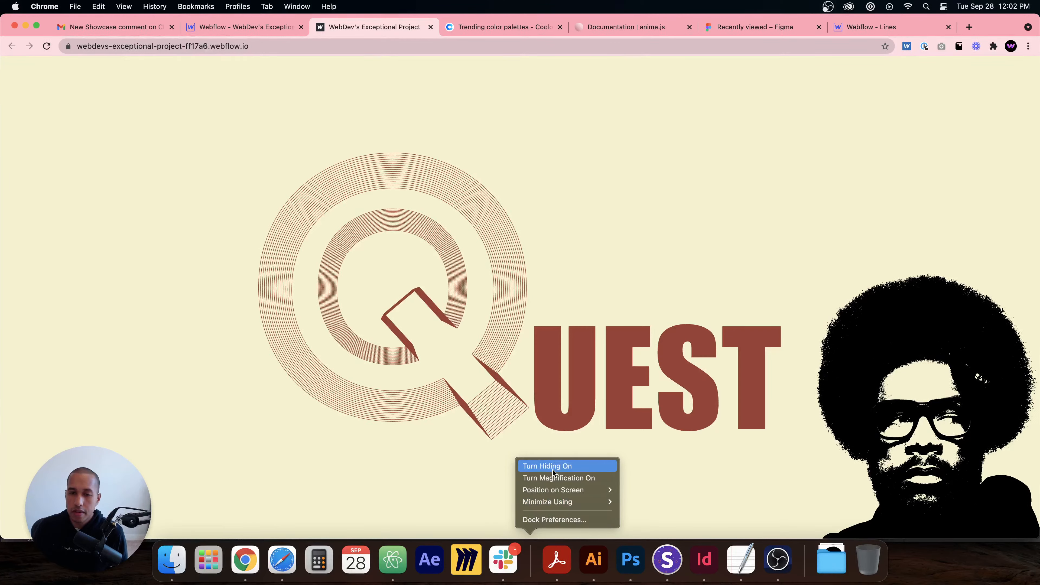
pyautogui.click(553, 472)
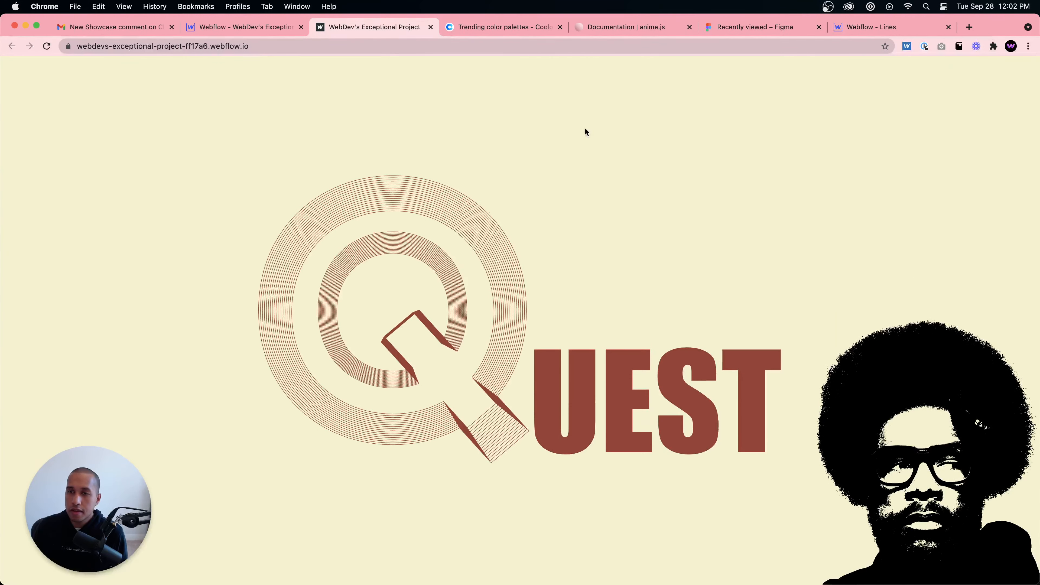
pyautogui.click(47, 46)
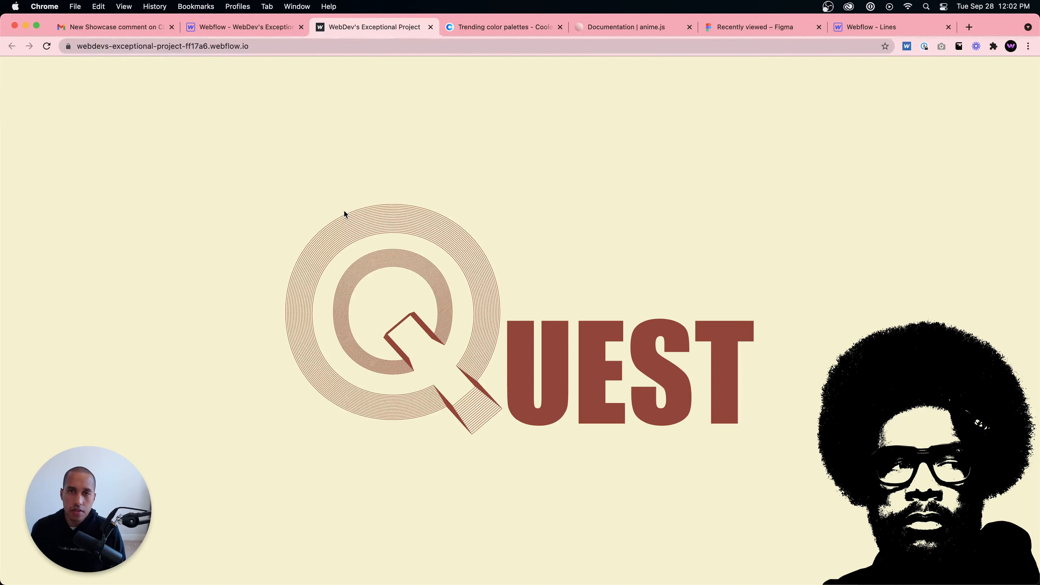
# Step: Open the anime.js GitHub repository from its documentation and look through the README's Getting started section
pyautogui.click(598, 28)
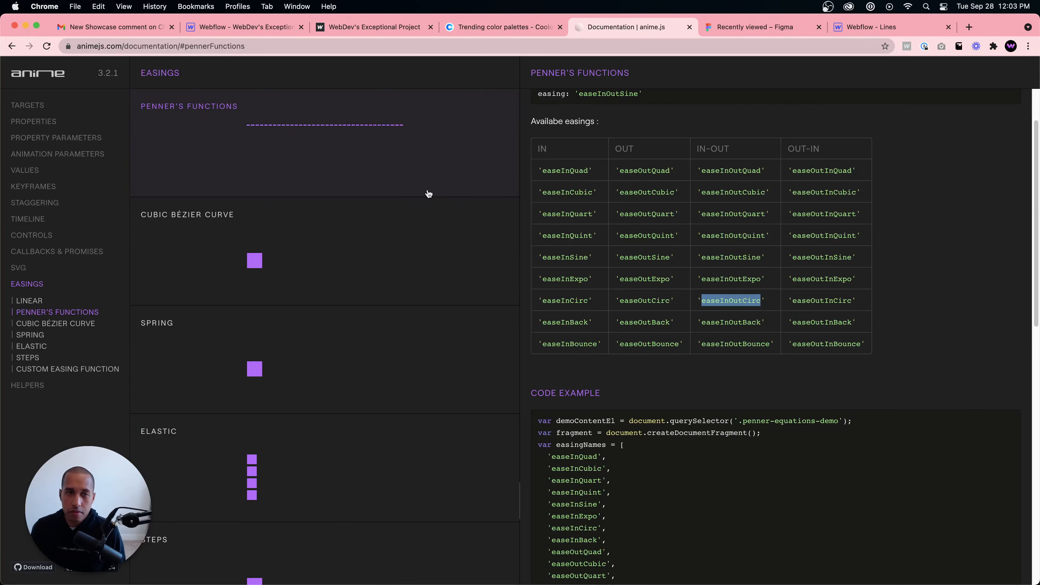
pyautogui.scroll(20, 259, 188)
pyautogui.click(35, 75)
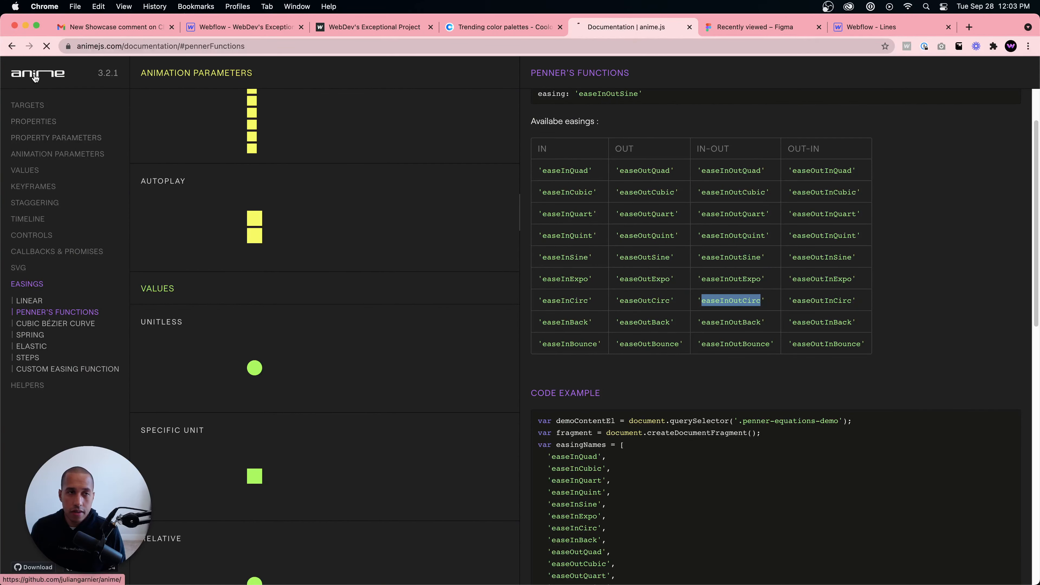
pyautogui.scroll(-12, 376, 357)
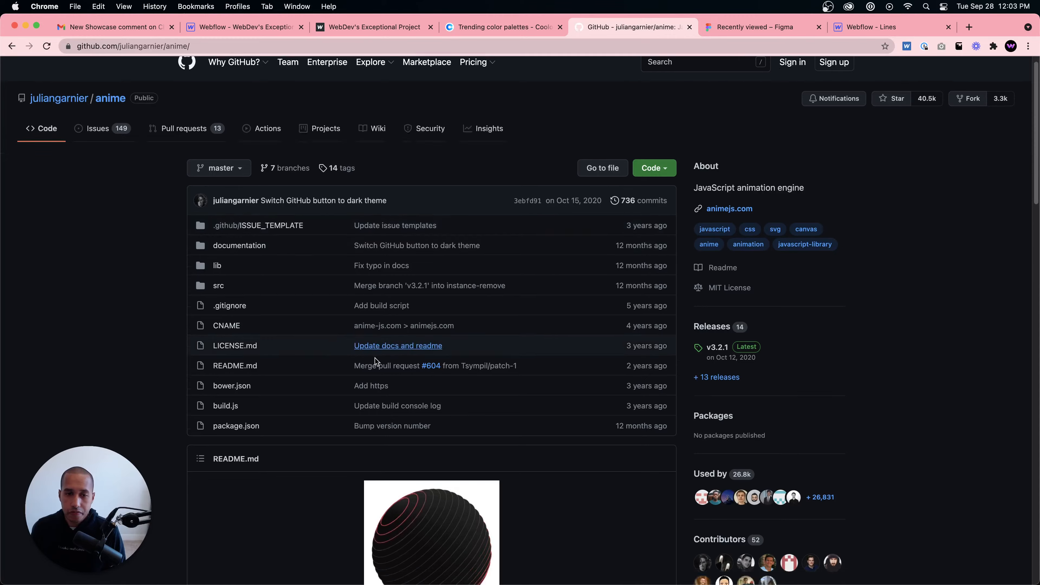
pyautogui.scroll(15, 377, 355)
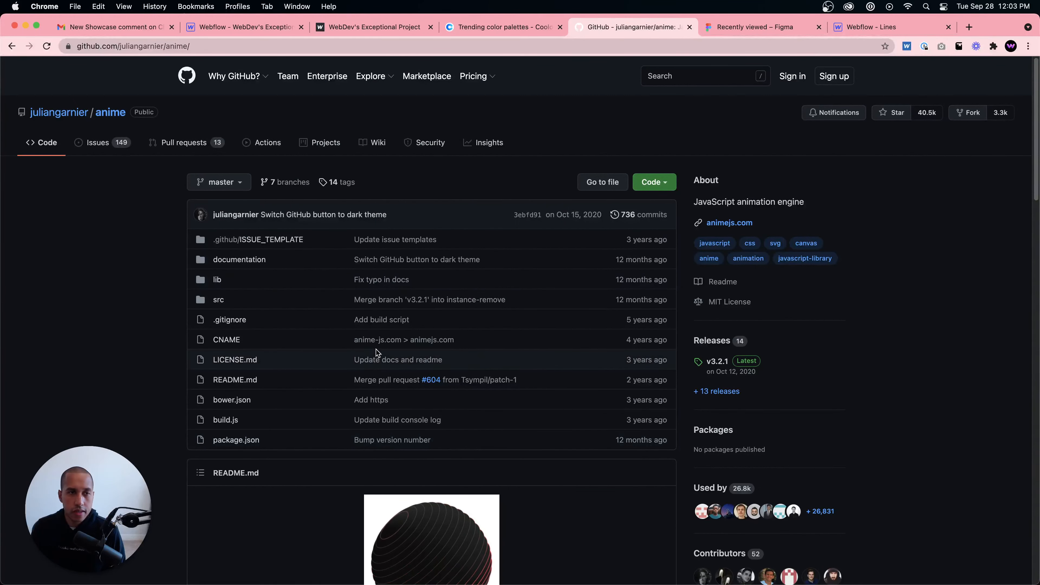
pyautogui.scroll(-10, 377, 348)
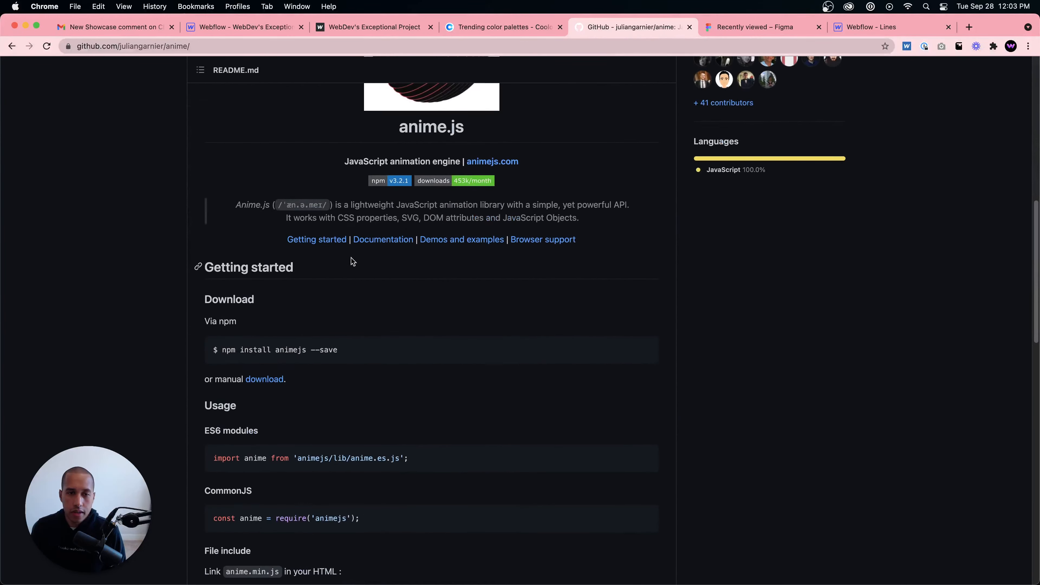
pyautogui.click(331, 244)
pyautogui.scroll(15, 316, 281)
pyautogui.scroll(-8, 389, 311)
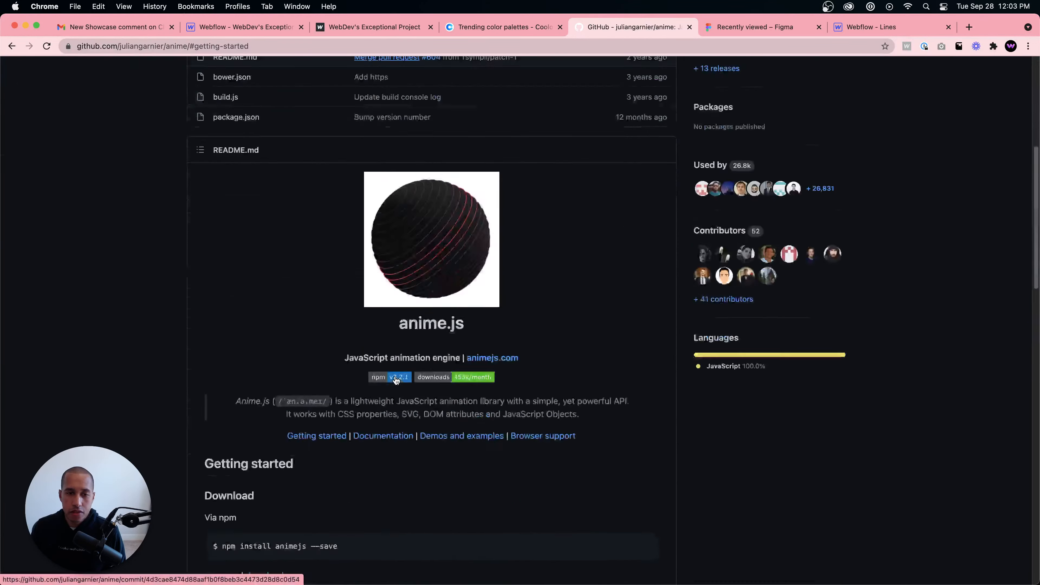
# Step: Browse the anime.js home page through its Staggering, Layered CSS transforms, and Controls and callbacks sections
pyautogui.click(491, 236)
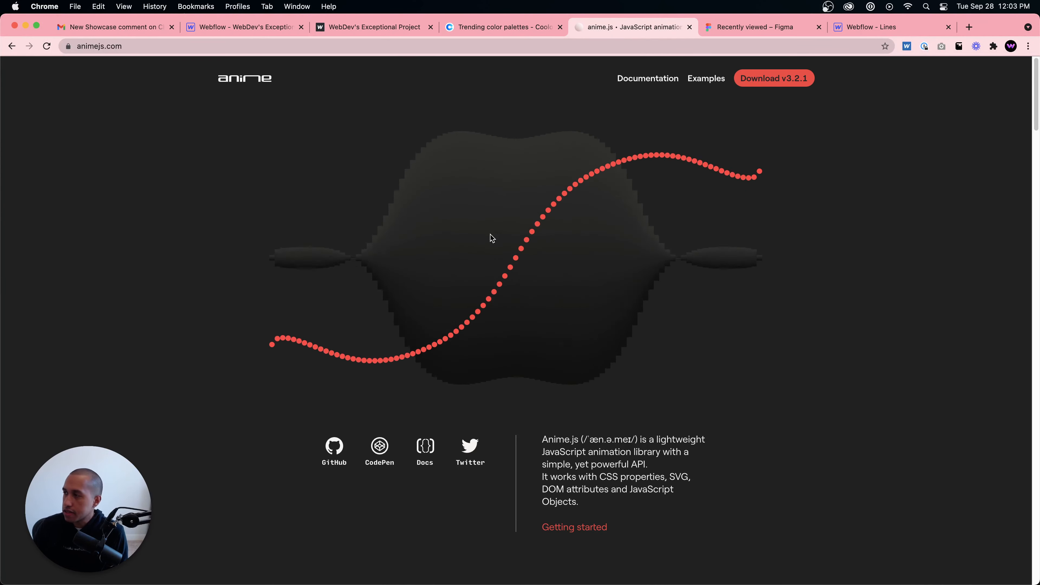
pyautogui.scroll(-15, 490, 234)
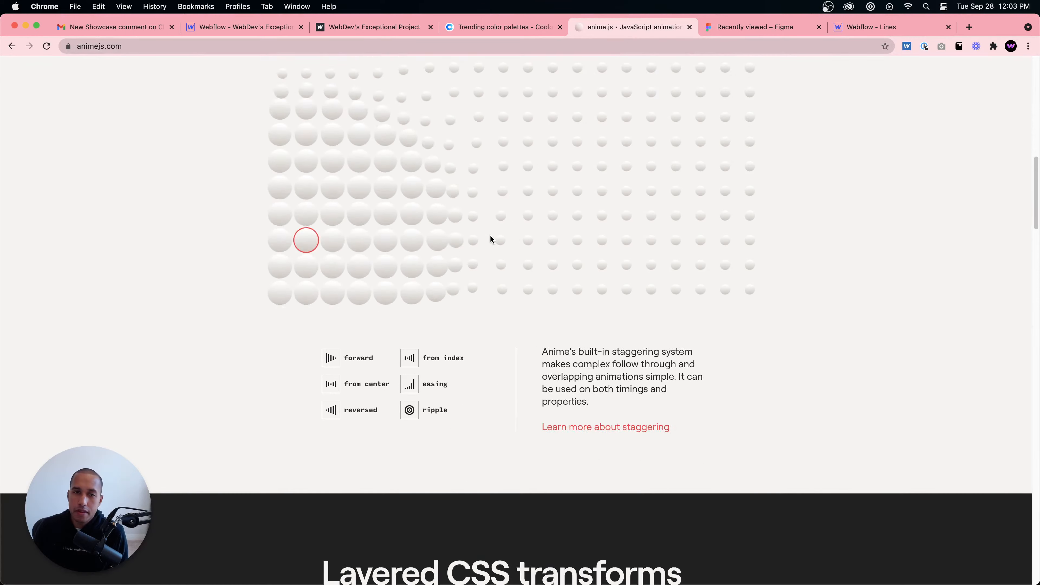
pyautogui.scroll(3, 490, 237)
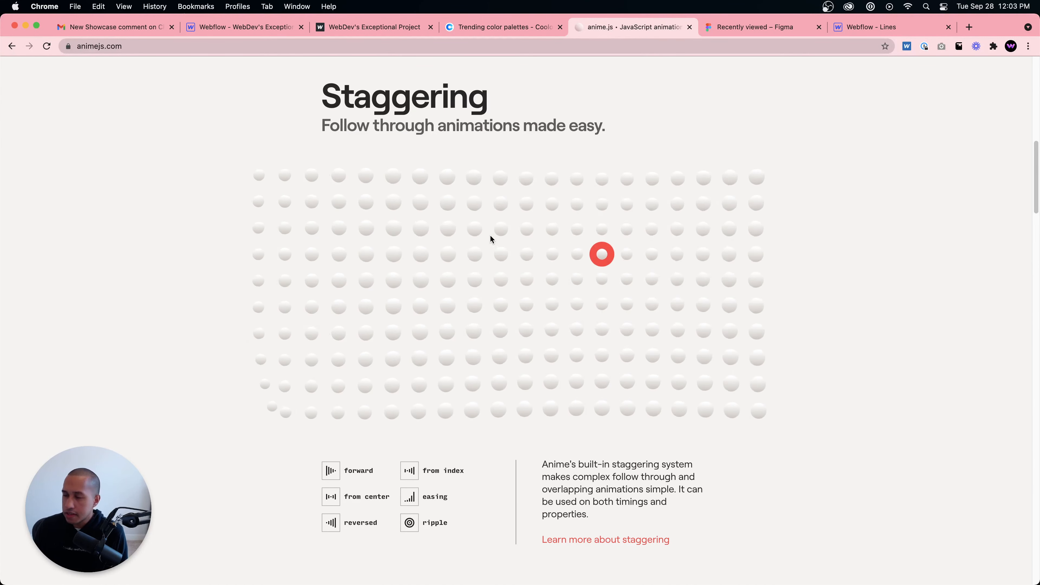
pyautogui.scroll(-12, 491, 239)
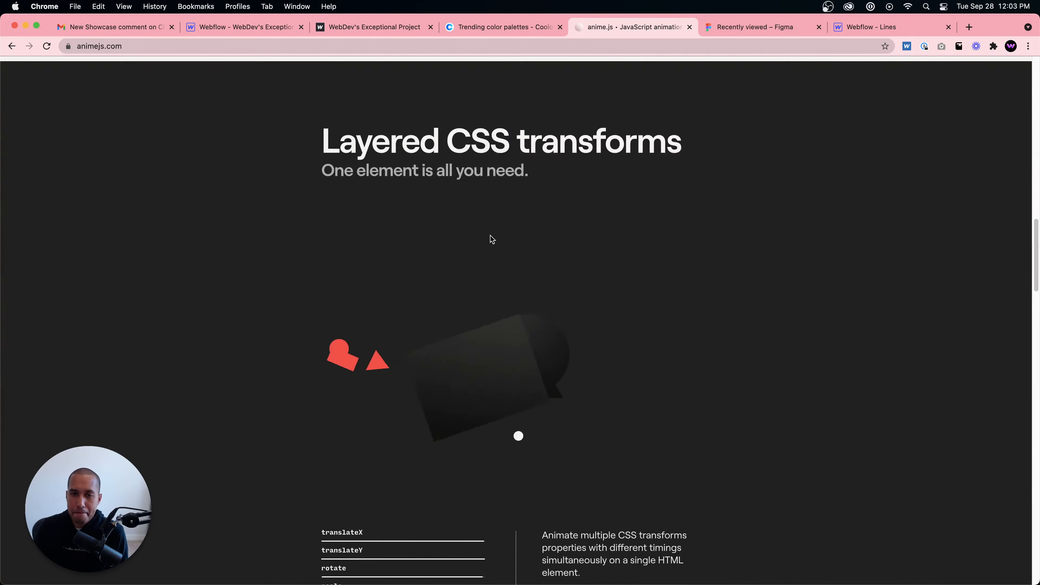
pyautogui.scroll(-15, 492, 240)
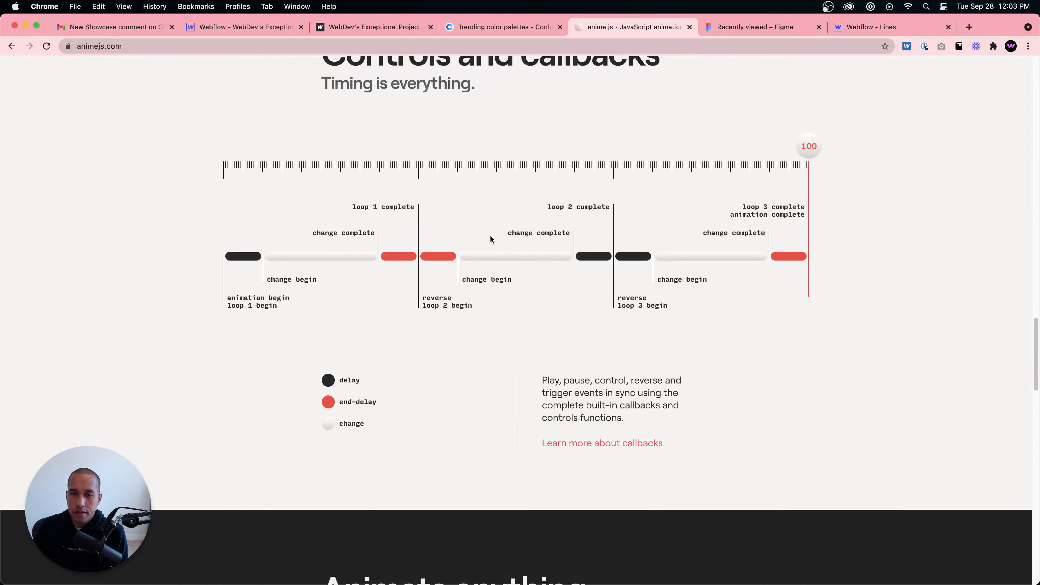
# Step: Reload the published project page to replay the Q line animation and return to the Webflow designer
pyautogui.click(273, 30)
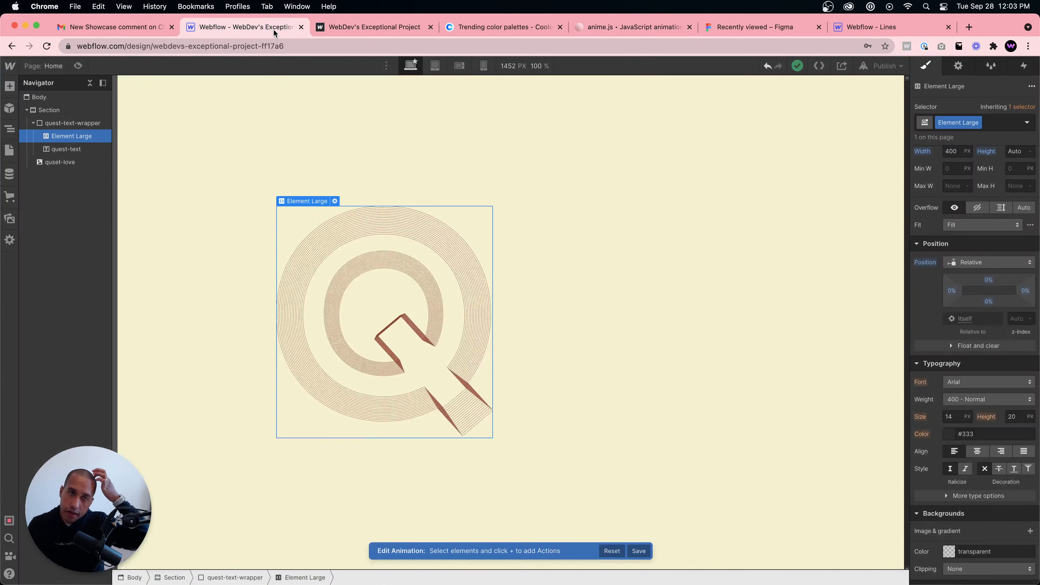
pyautogui.click(354, 29)
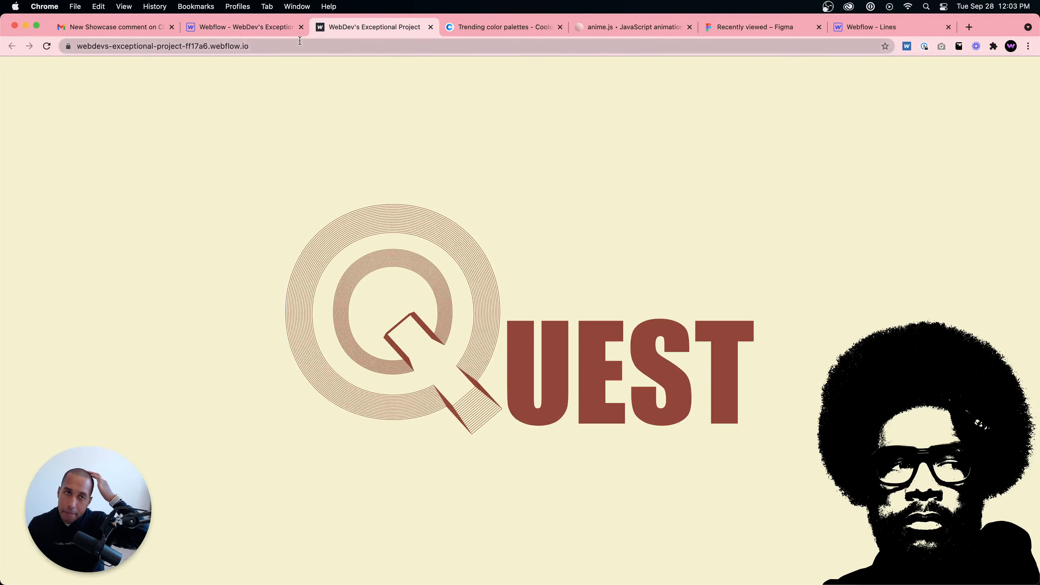
pyautogui.click(44, 46)
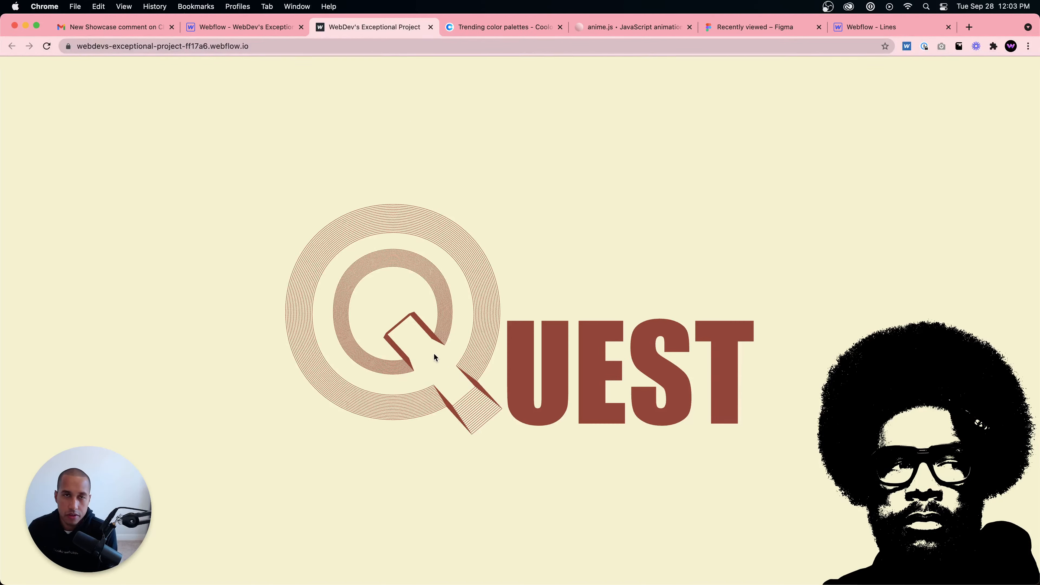
pyautogui.click(241, 27)
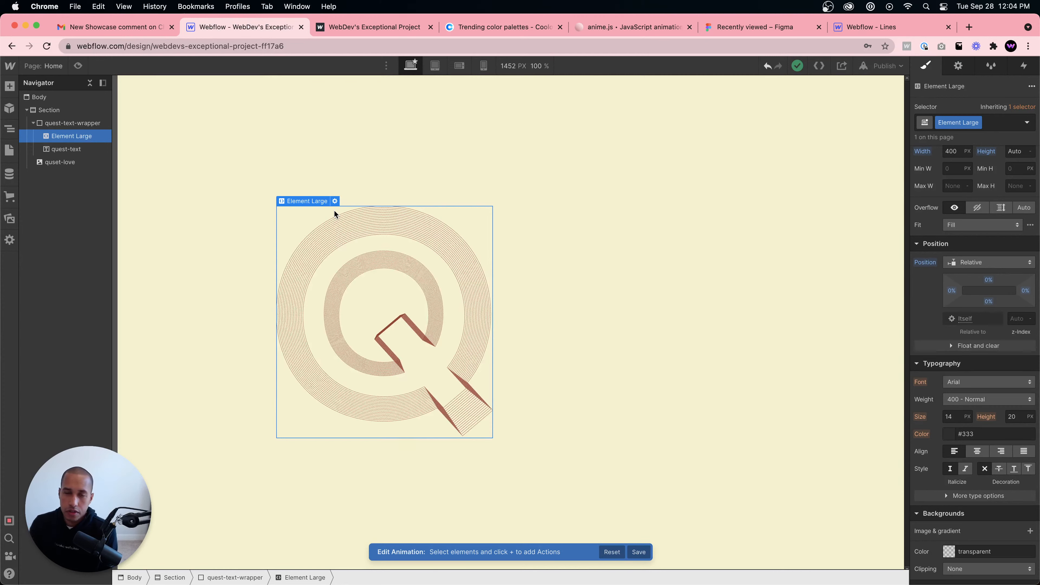
# Step: Switch to Adobe Illustrator and accept the pending SVG options for the Q artwork
pyautogui.moveTo(630, 582)
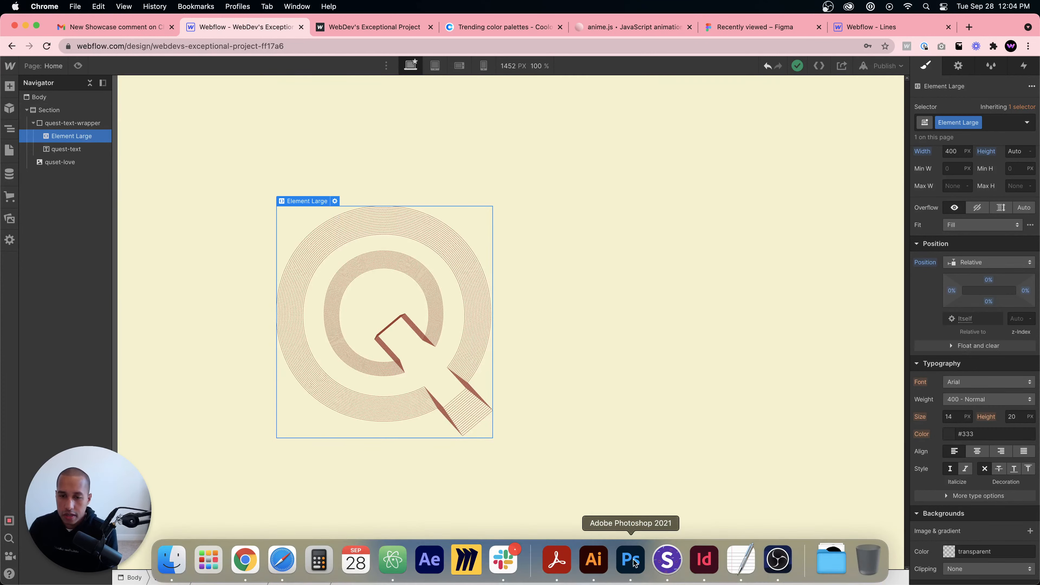
pyautogui.click(591, 568)
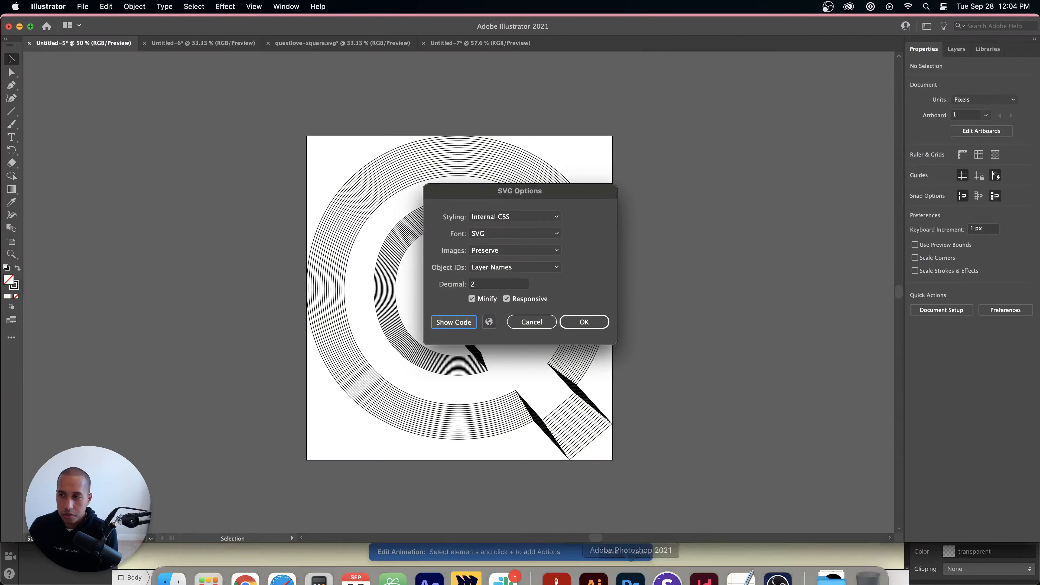
pyautogui.click(584, 322)
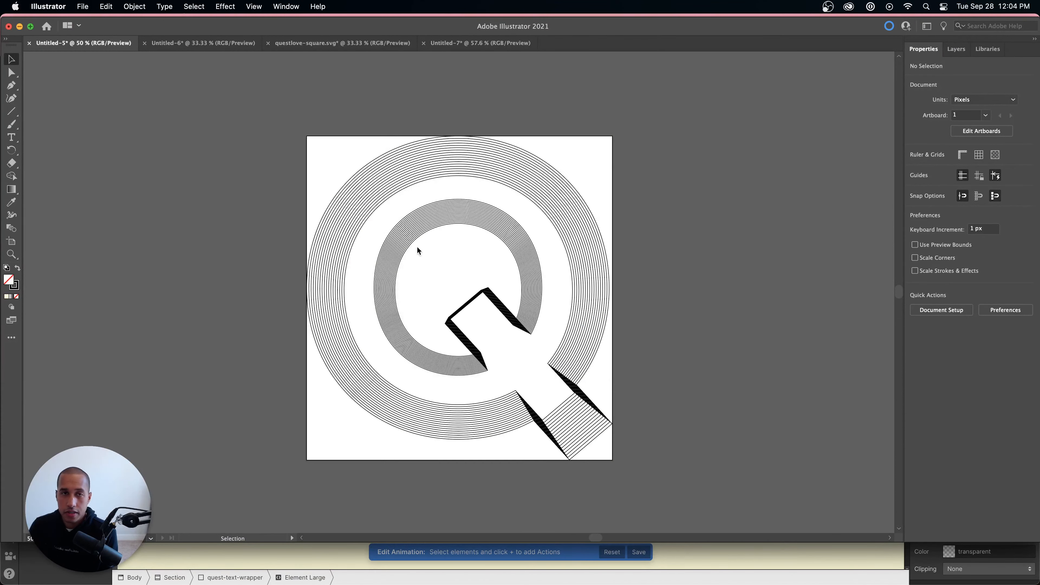
# Step: Create a new 1920 x 1280 px RGB document
pyautogui.click(82, 7)
pyautogui.click(353, 100)
pyautogui.press('super+n')
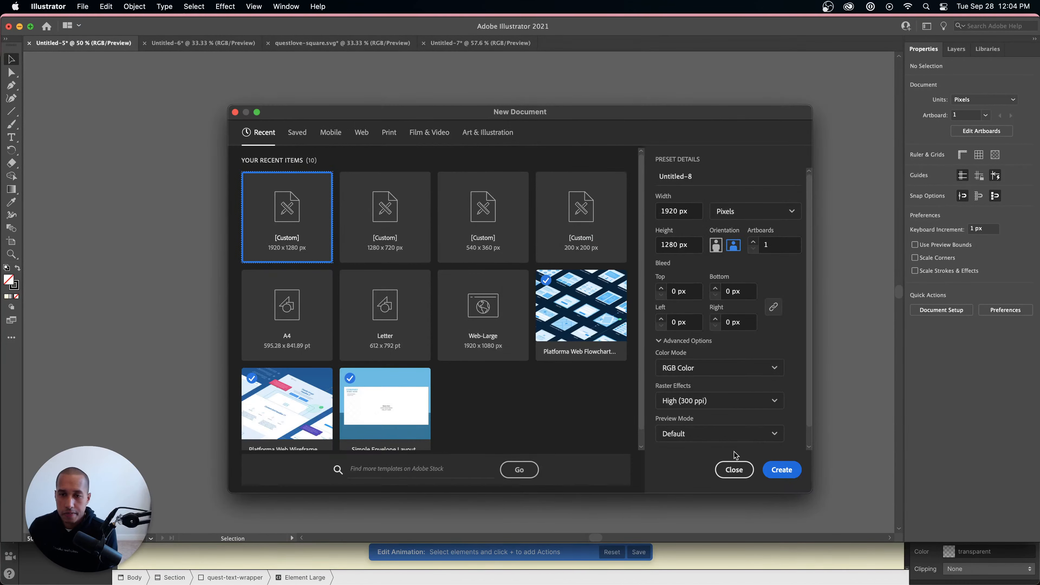
pyautogui.click(779, 474)
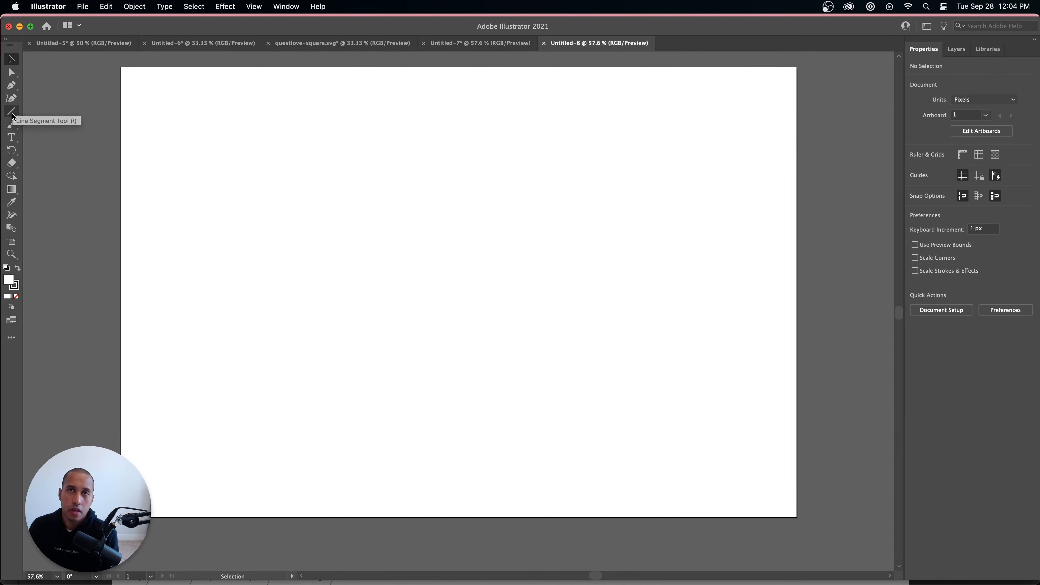
# Step: Add a text object reading "5" on the artboard, scaled up to about 178.6 pt
pyautogui.click(12, 138)
pyautogui.click(415, 234)
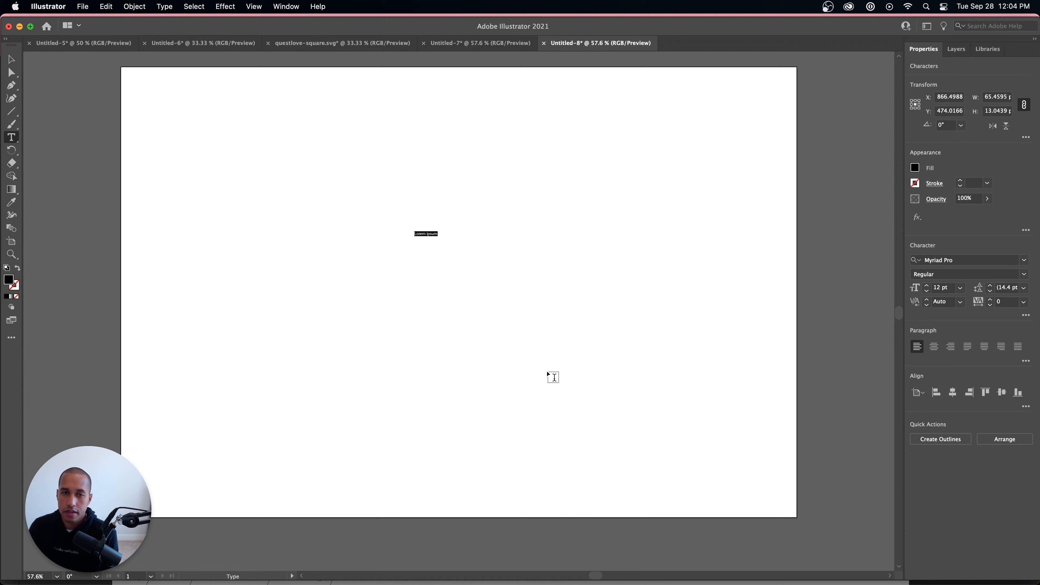
pyautogui.click(12, 59)
pyautogui.moveTo(438, 238); pyautogui.dragTo(754, 562)
pyautogui.moveTo(587, 277); pyautogui.dragTo(410, 282)
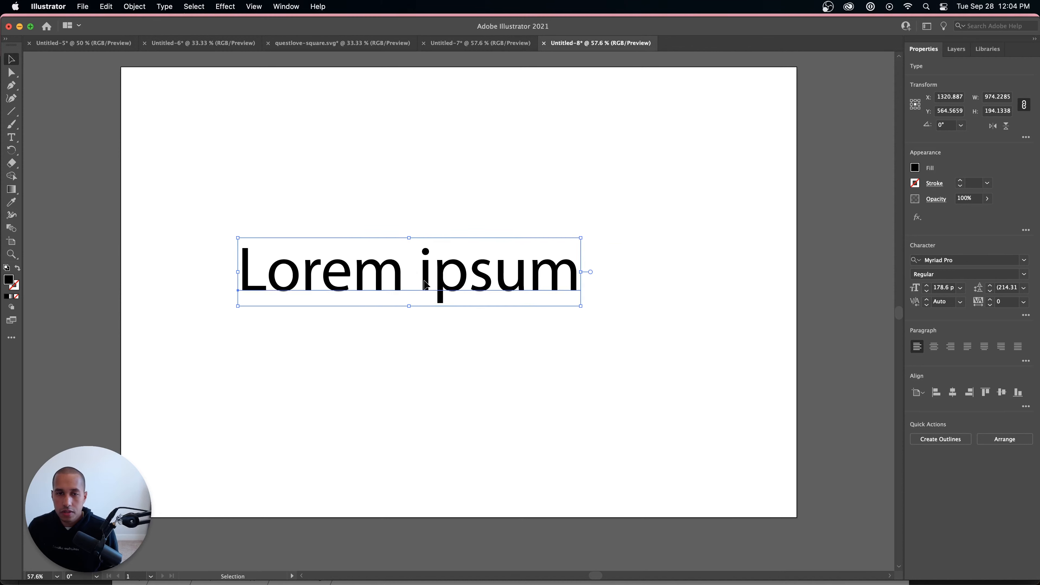
pyautogui.tripleClick(426, 284)
pyautogui.write('5')
pyautogui.press('Escape')
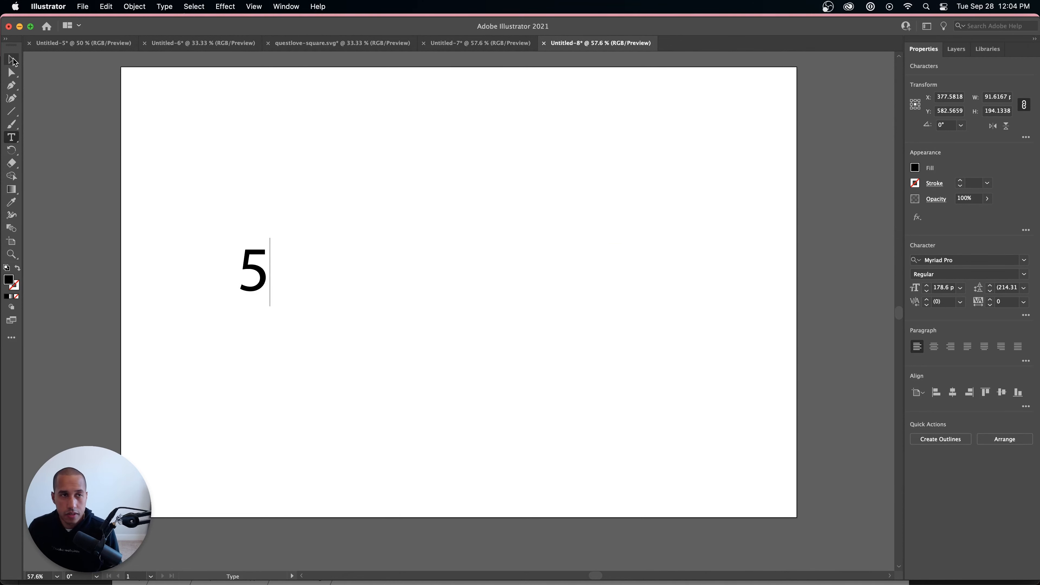
# Step: Set the font of the 5 to Circular Std Black
pyautogui.click(986, 260)
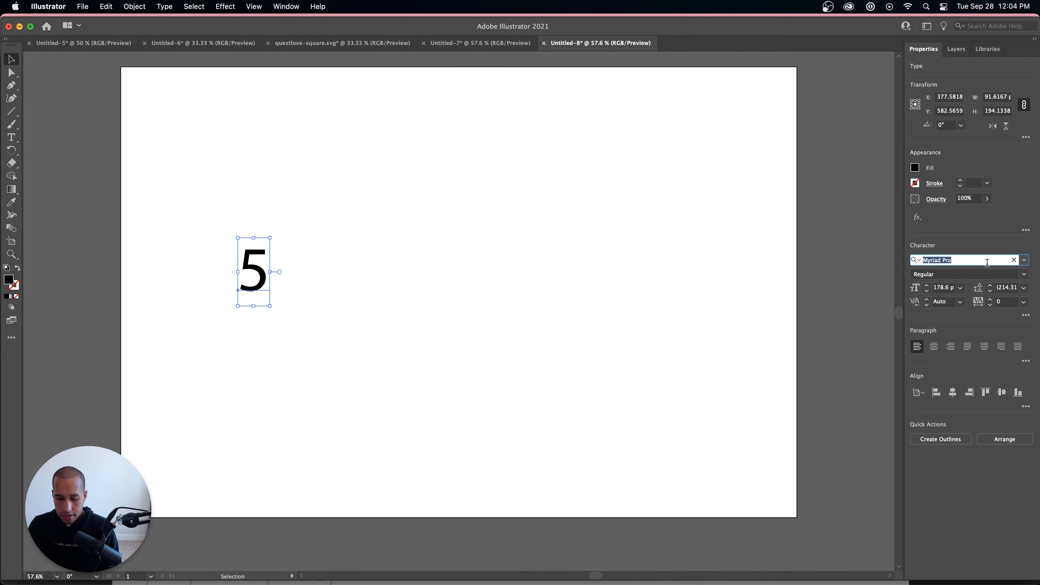
pyautogui.write('circul')
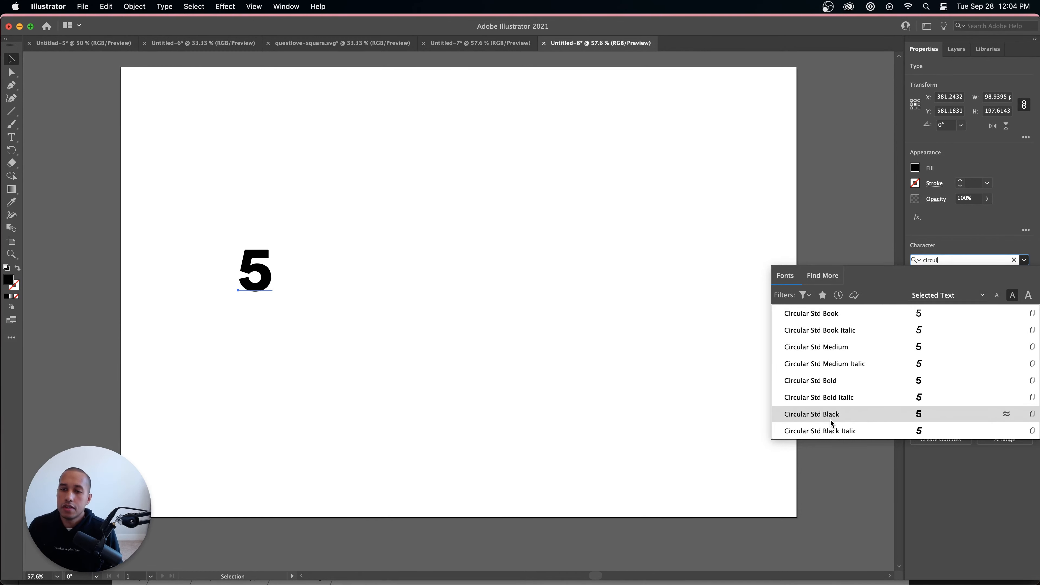
pyautogui.click(782, 414)
# Step: Move the 5 near the artboard's centre, at about X 973 px, Y 557 px
pyautogui.moveTo(242, 262); pyautogui.dragTo(432, 233)
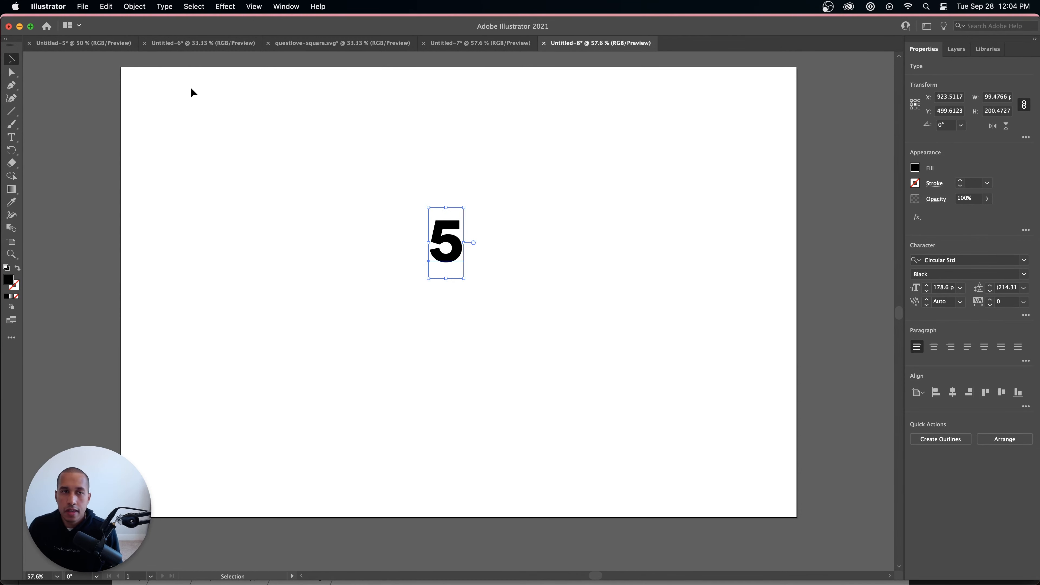
pyautogui.click(146, 6)
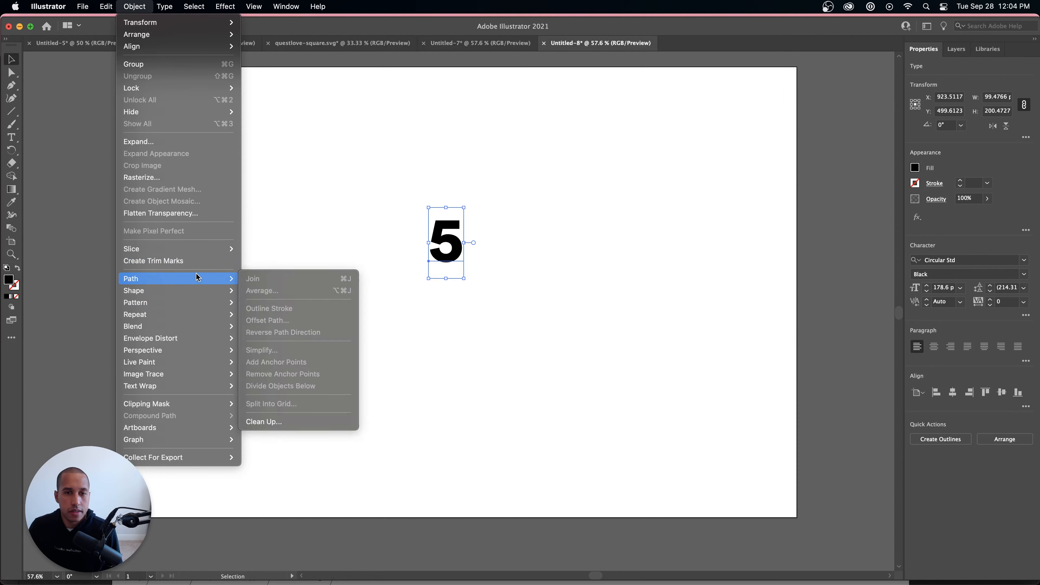
pyautogui.click(461, 238)
pyautogui.moveTo(446, 250); pyautogui.dragTo(464, 270)
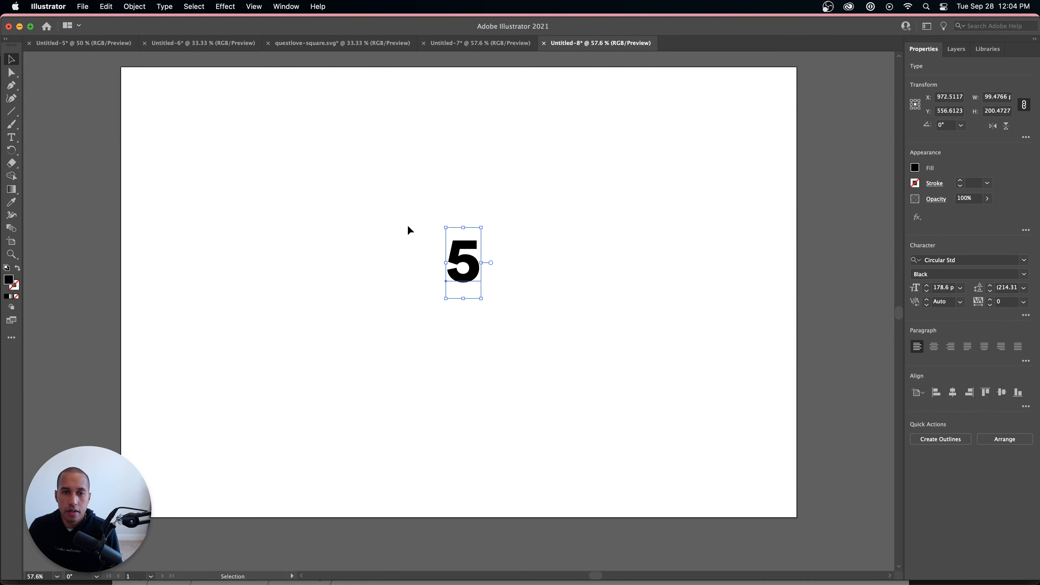
# Step: Expand the 5 text object into vector shapes, with Object and Fill both included
pyautogui.click(125, 7)
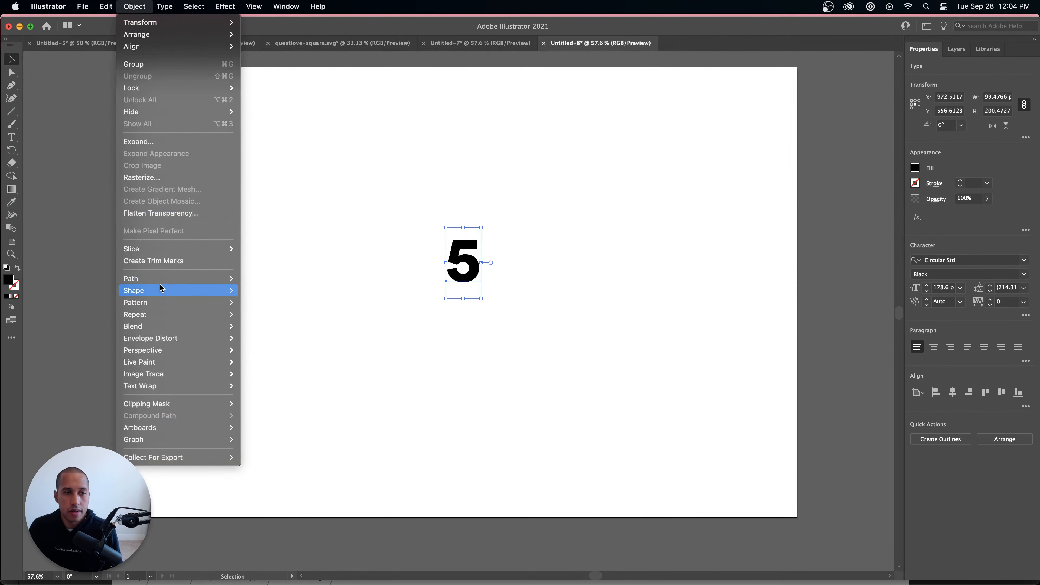
pyautogui.click(183, 141)
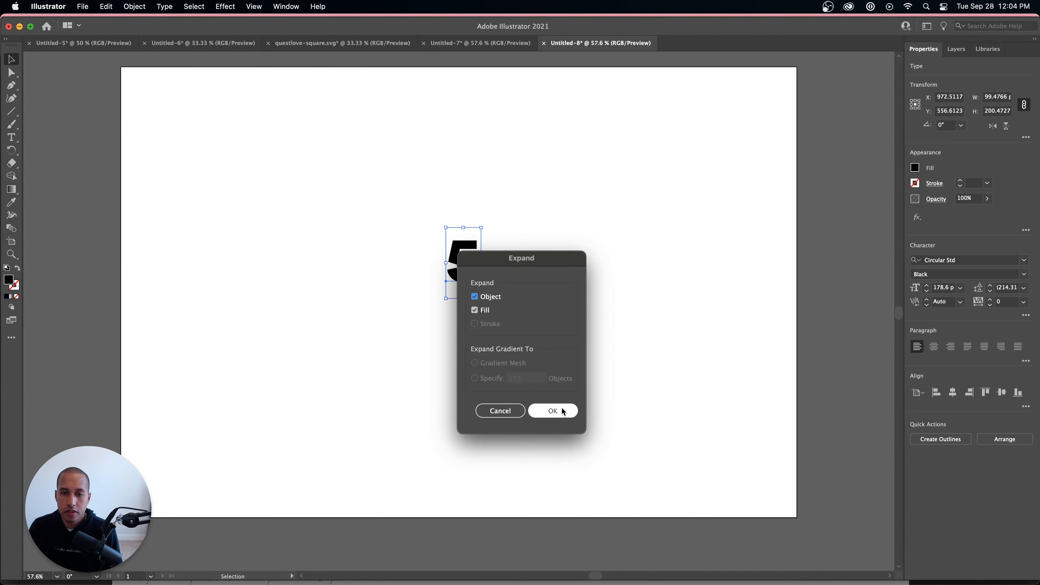
pyautogui.click(532, 408)
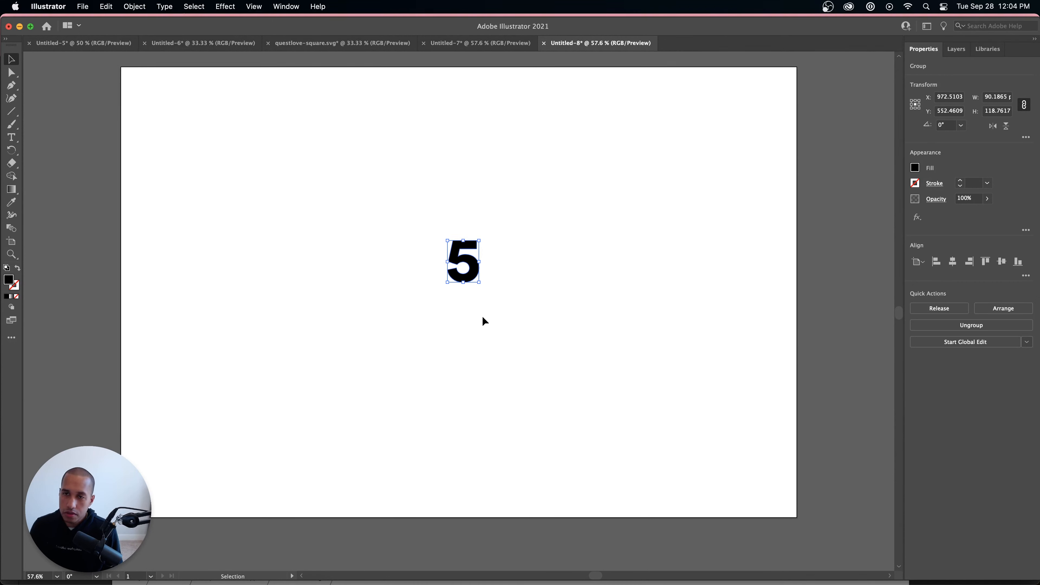
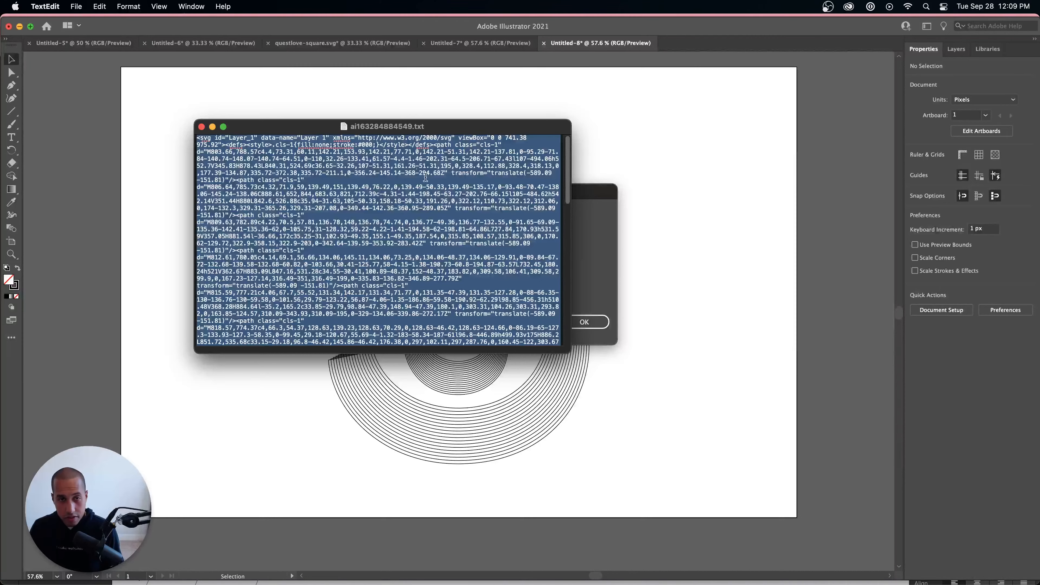
# Step: Switch to Webflow in Chrome, paste the copied SVG code into the HTML Embed, save it, and set the embed's width to 500 px
pyautogui.click(244, 559)
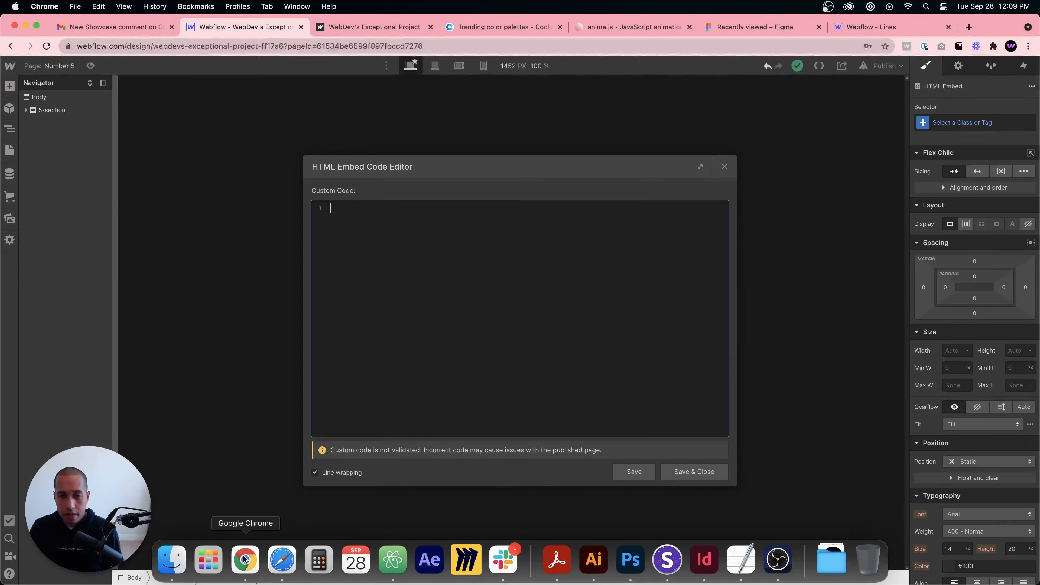
pyautogui.press('super+v')
pyautogui.click(696, 473)
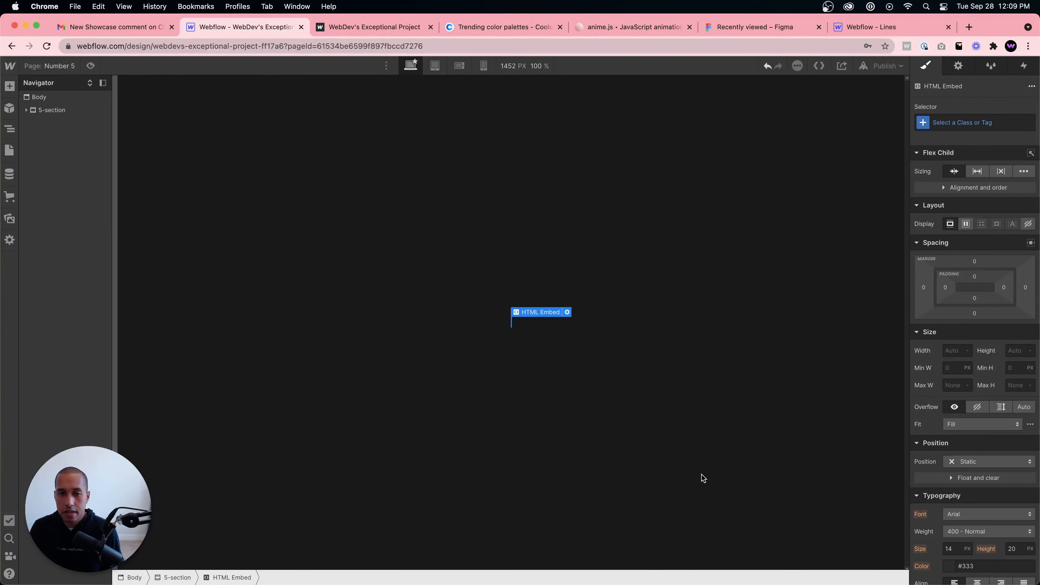
pyautogui.click(955, 353)
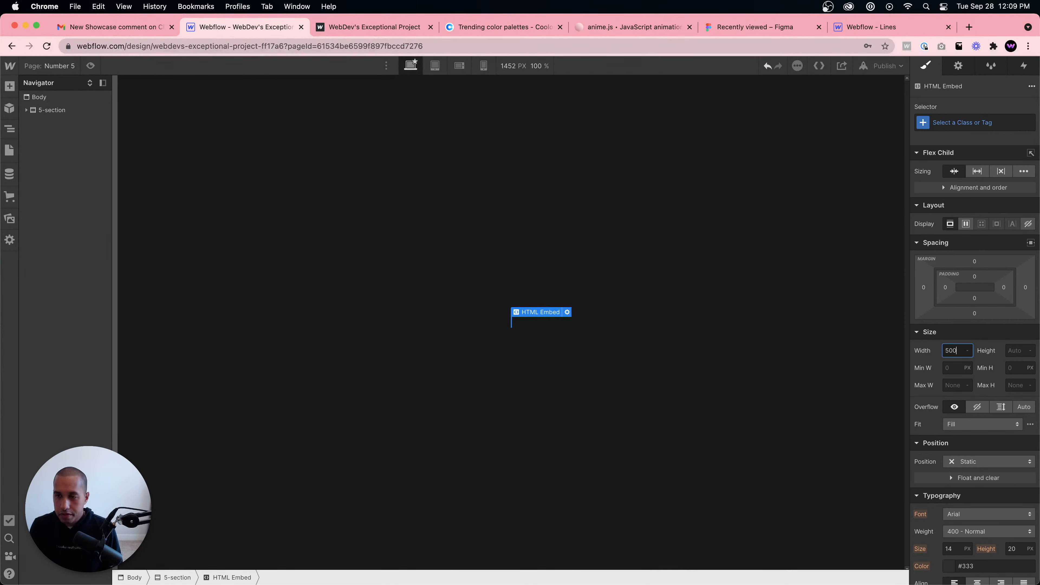
pyautogui.press('Tab')
pyautogui.write('5')
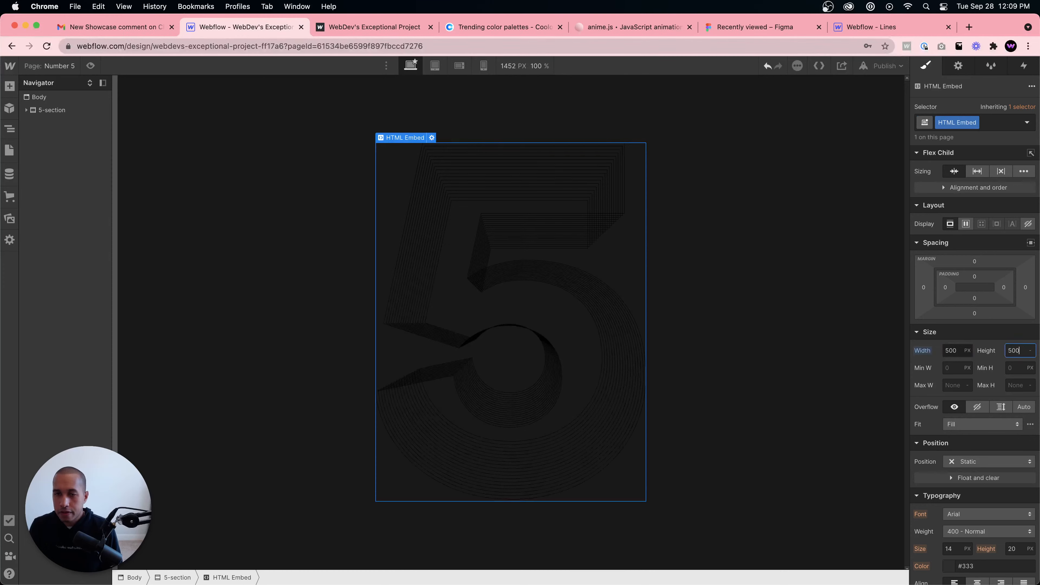
pyautogui.write('00')
pyautogui.press('Return')
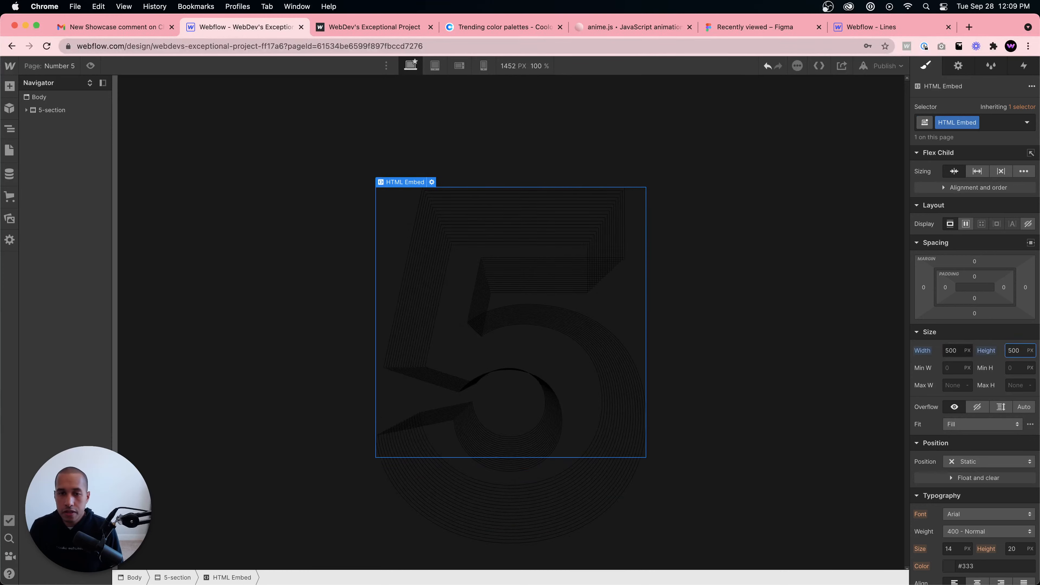
pyautogui.keyDown('alt'); pyautogui.click(986, 352); pyautogui.keyUp('alt')
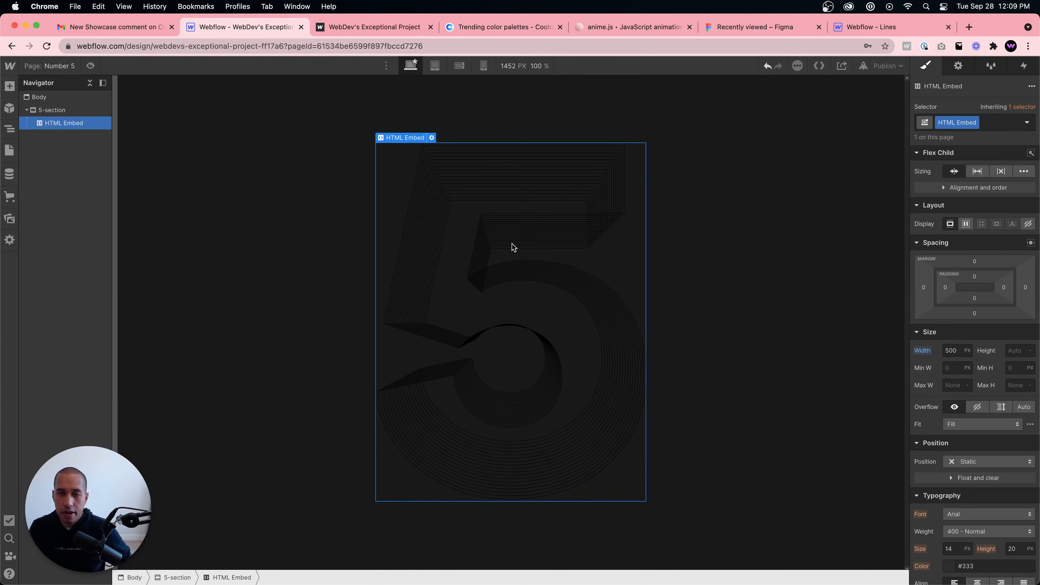
# Step: Change the stroke colour in the embed's SVG style code to #fff and save the embed
pyautogui.click(431, 138)
pyautogui.scroll(15, 500, 357)
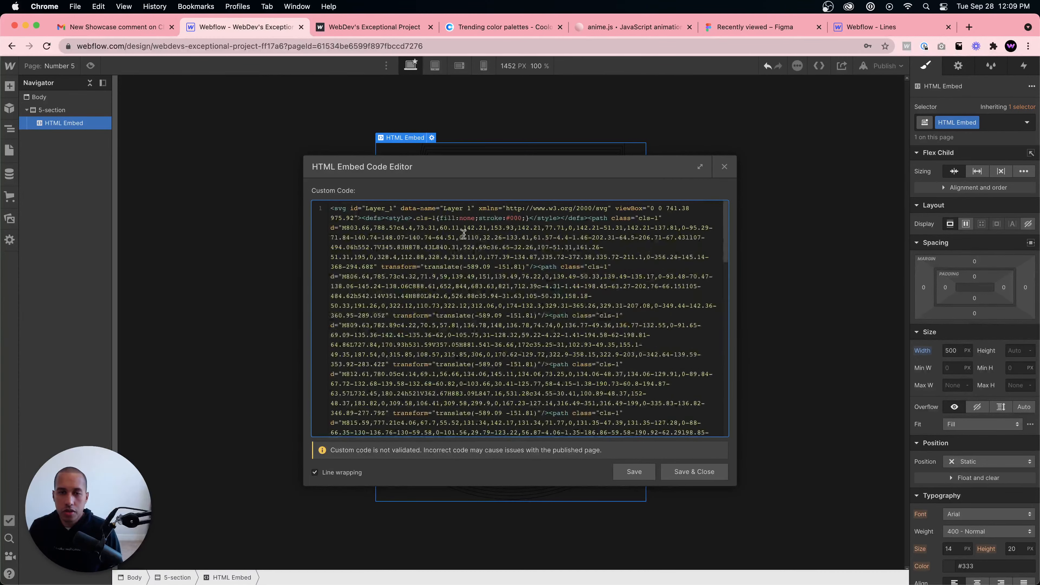
pyautogui.doubleClick(520, 218)
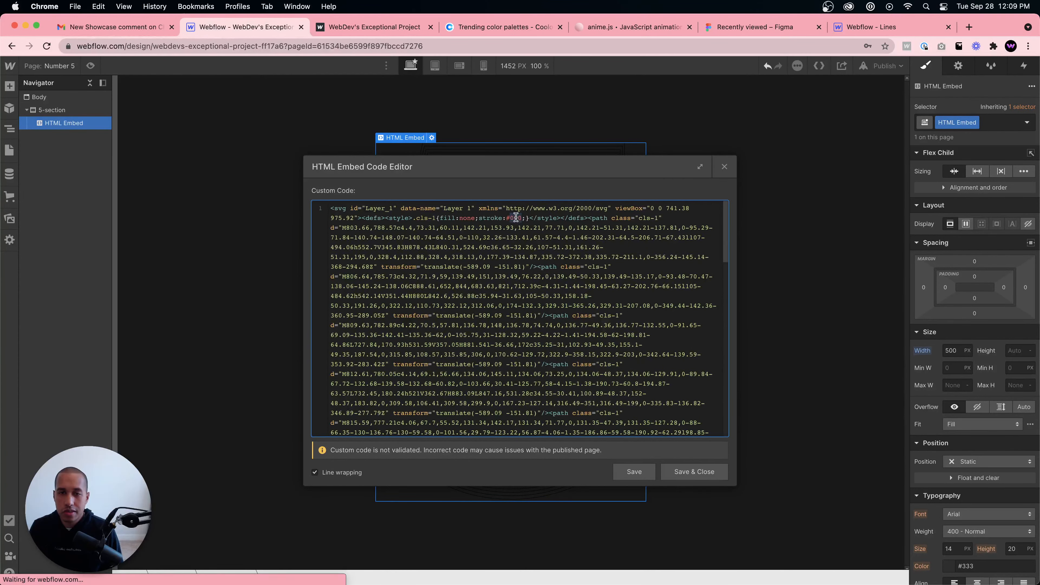
pyautogui.write('FFF')
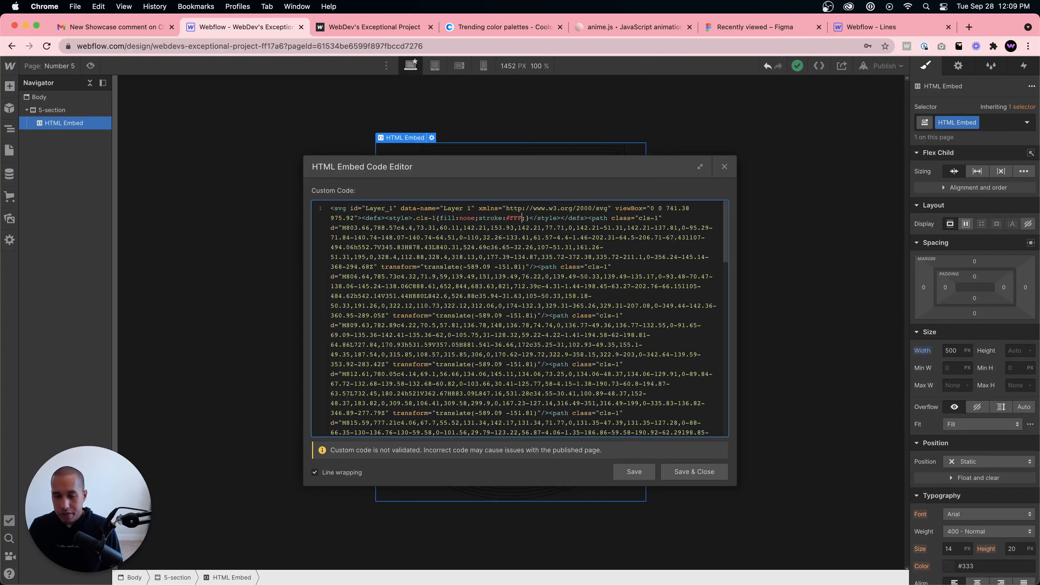
pyautogui.press('BackSpace')
pyautogui.press('BackSpace')
pyautogui.press('BackSpace')
pyautogui.write('fff')
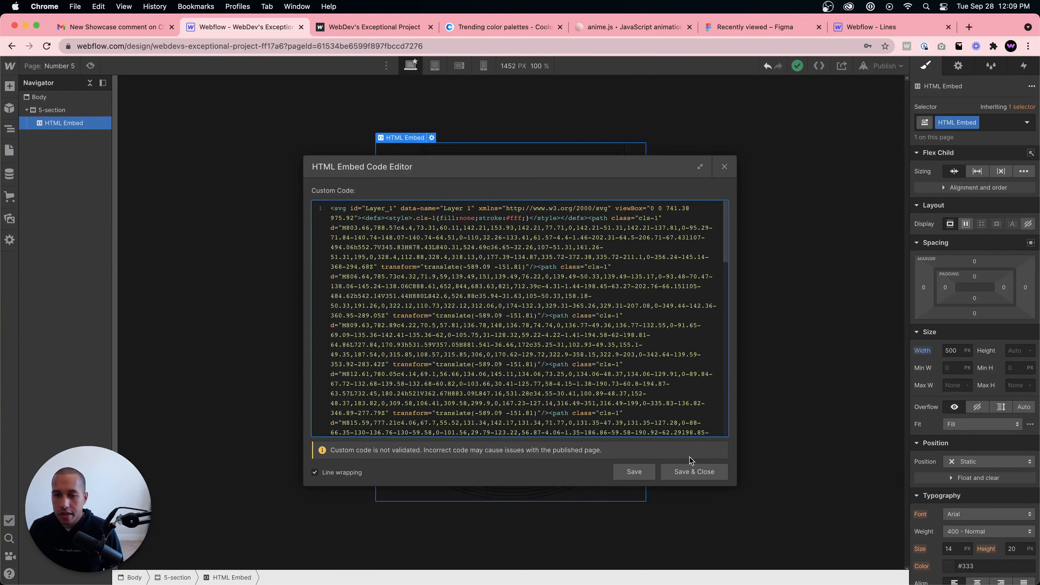
pyautogui.click(692, 471)
pyautogui.click(687, 400)
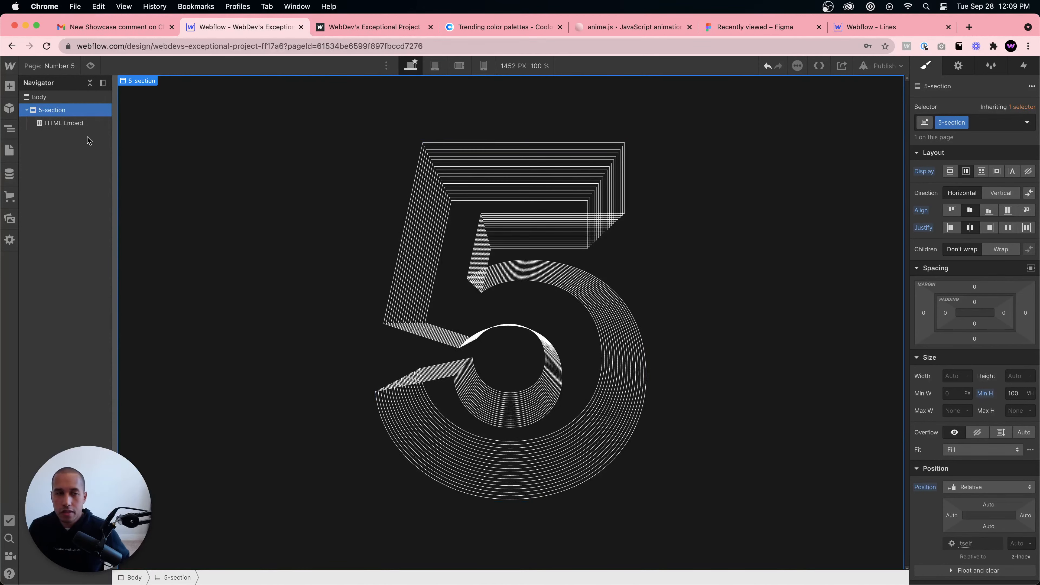
# Step: Open the Home page settings and examine the anime.js CDN script in the custom code before the </body> tag
pyautogui.click(10, 151)
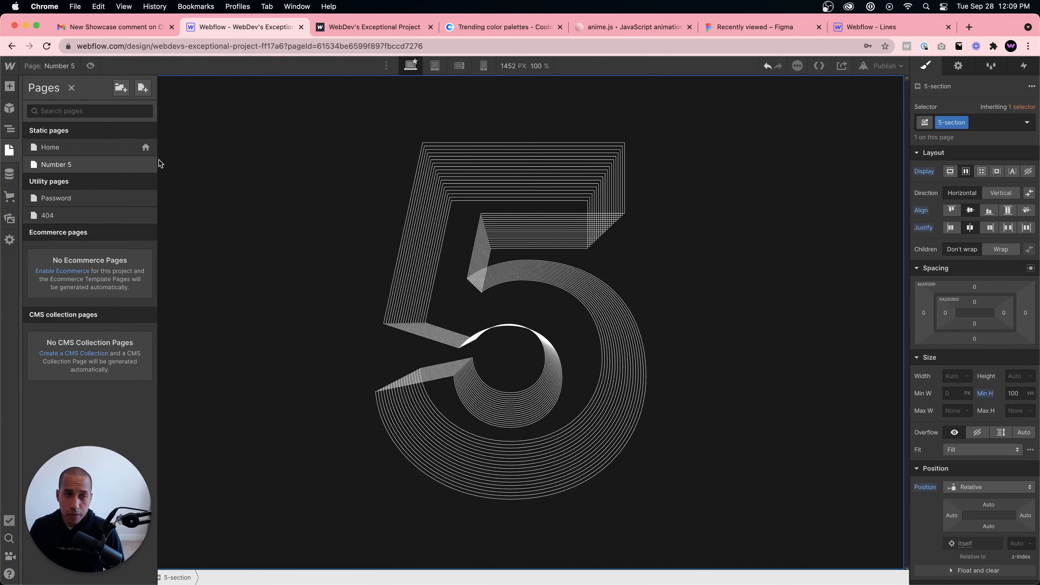
pyautogui.click(145, 147)
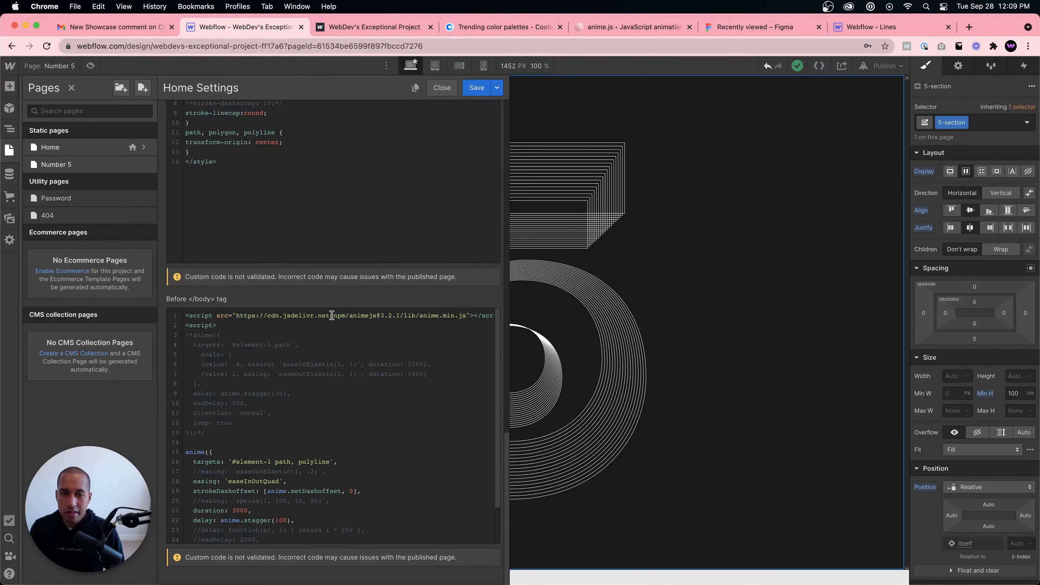
pyautogui.moveTo(331, 315); pyautogui.dragTo(468, 322)
pyautogui.click(443, 322)
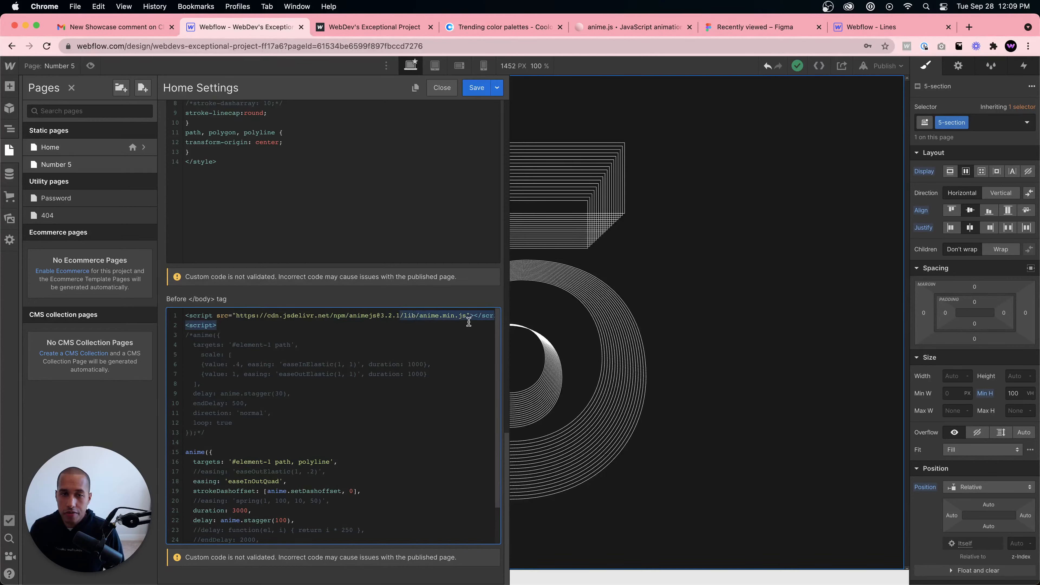
pyautogui.click(489, 317)
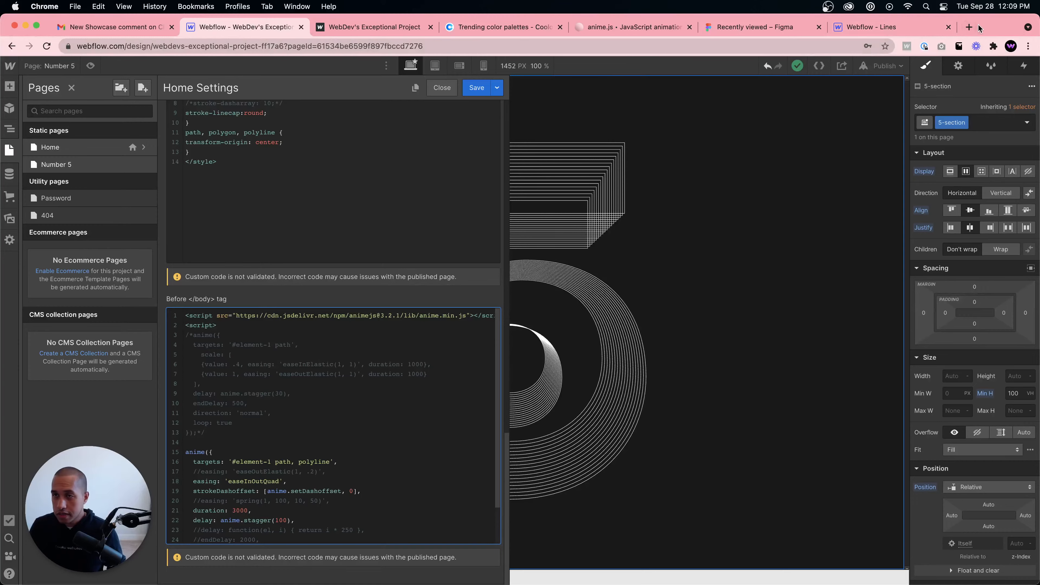
# Step: Open jsdelivr.com in a new browser tab and search its npm packages for "jsdelivr"
pyautogui.click(968, 27)
pyautogui.write('jsd')
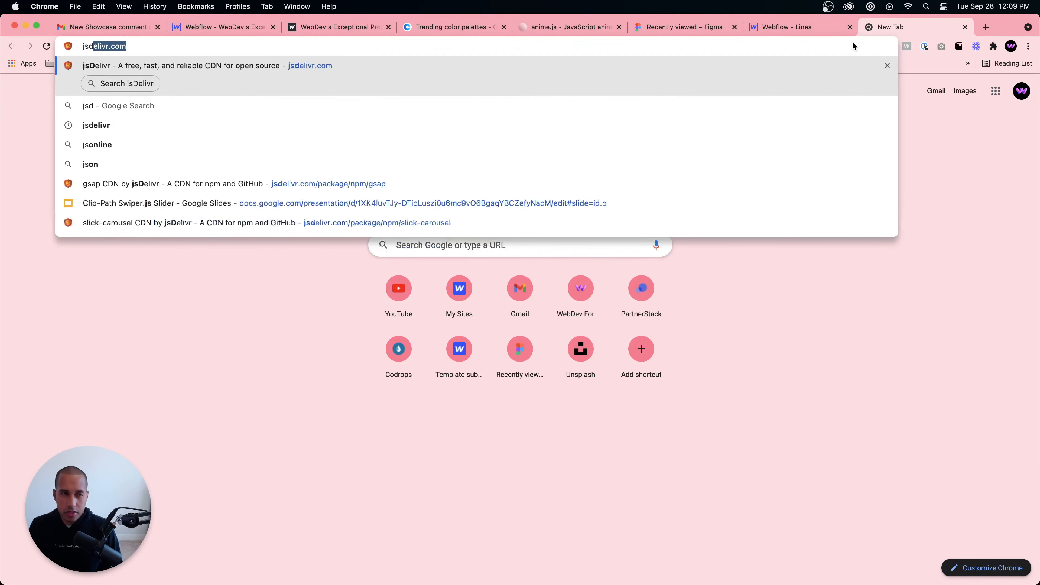
pyautogui.press('Return')
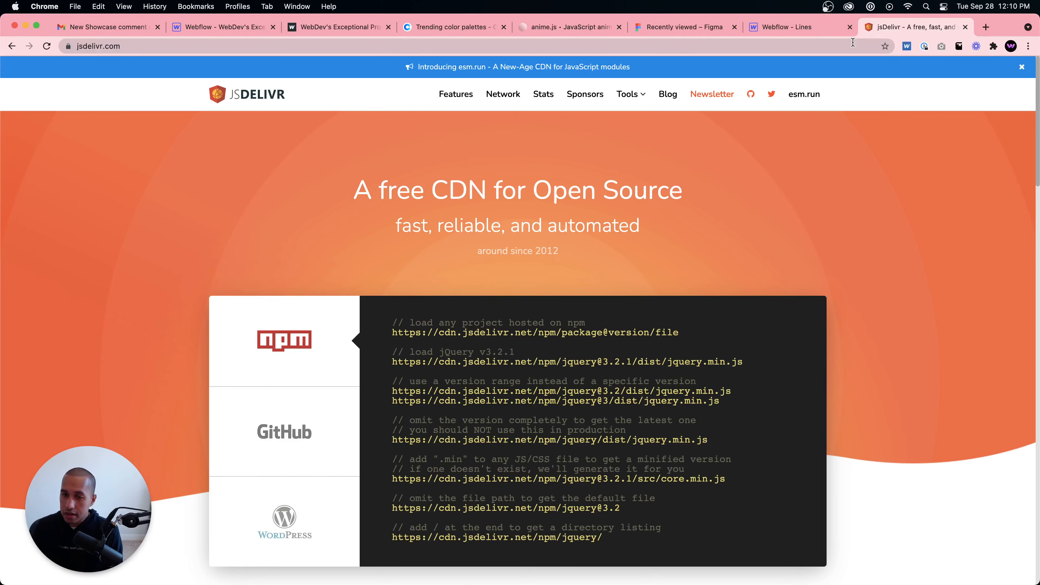
pyautogui.scroll(-10, 820, 74)
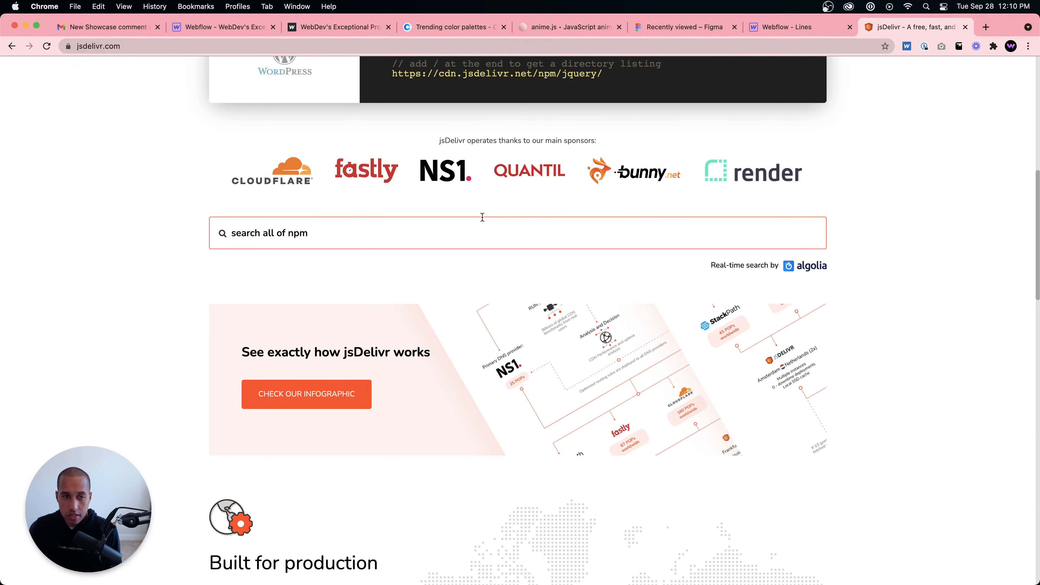
pyautogui.write('jsdelivr')
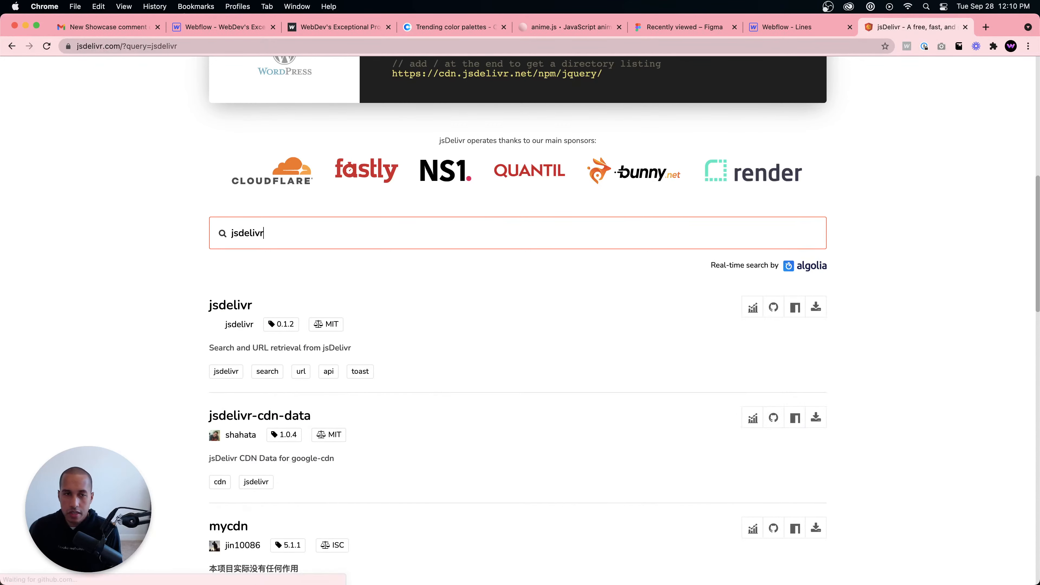
# Step: Open the documentation on the anime.js website and download the library archive from it
pyautogui.click(573, 28)
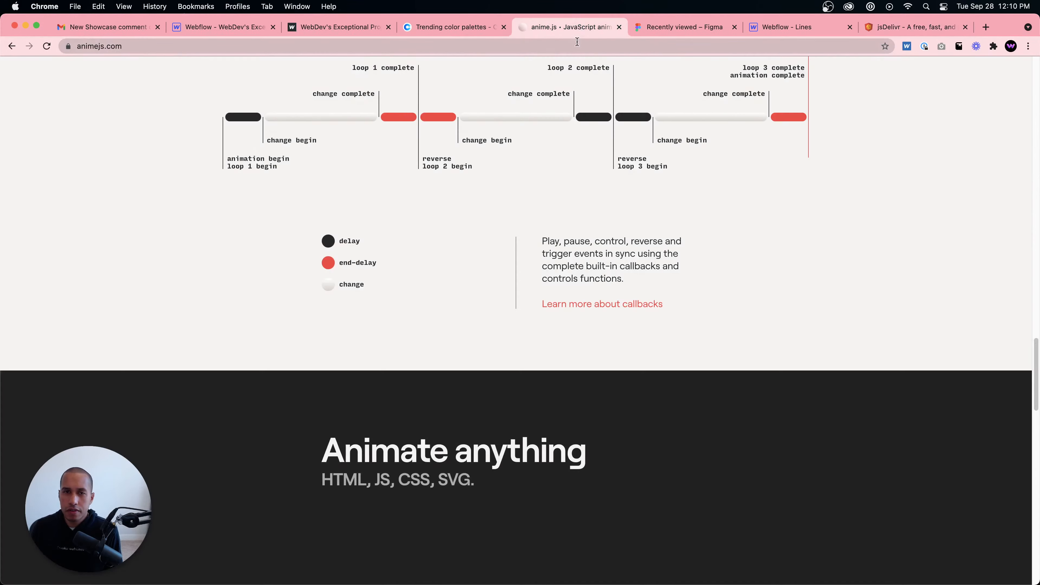
pyautogui.scroll(20, 407, 250)
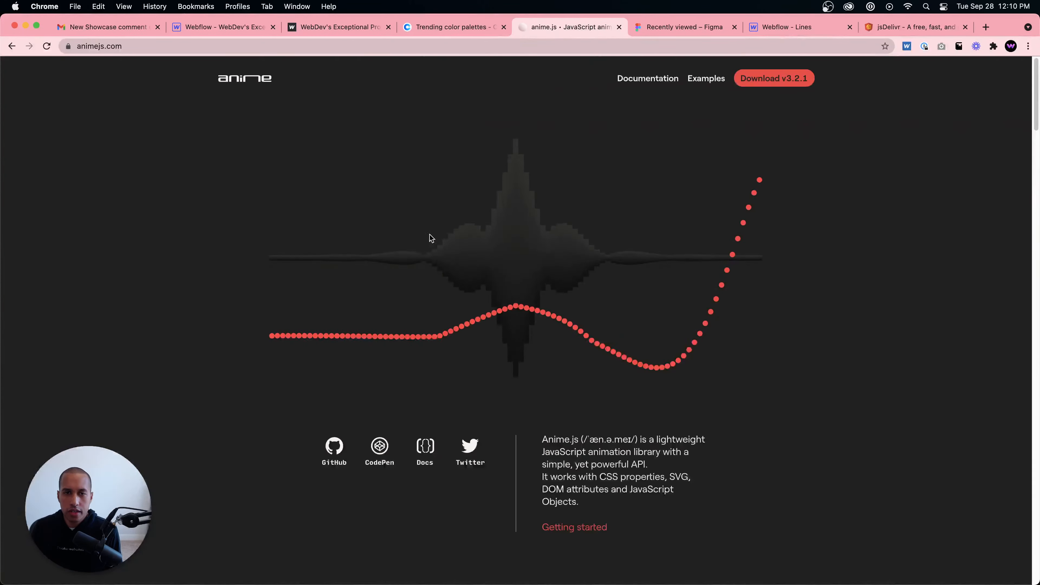
pyautogui.click(648, 78)
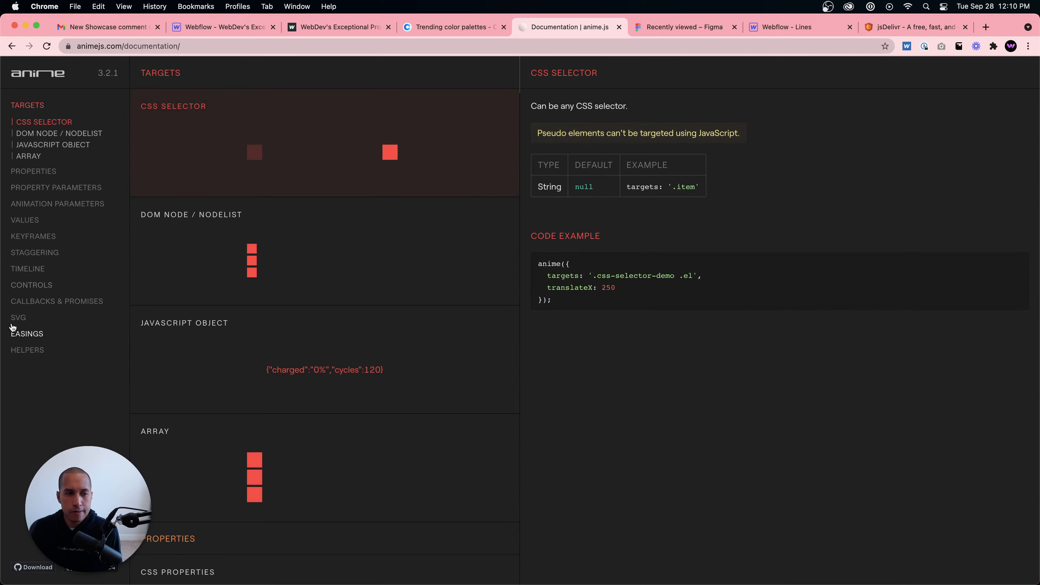
pyautogui.click(37, 569)
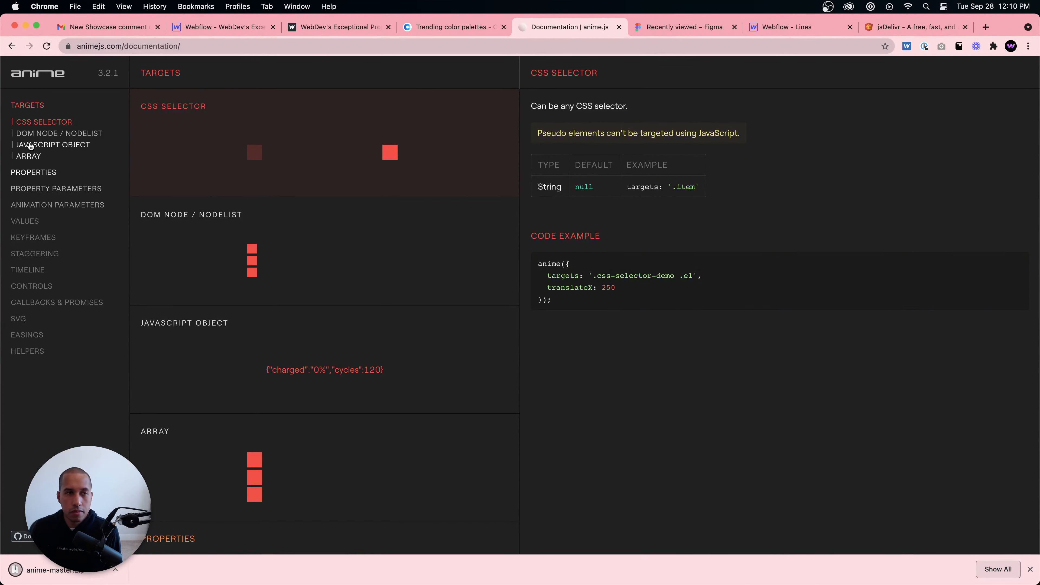
# Step: Return to the anime.js home page and look over its Download and Documentation links
pyautogui.click(12, 46)
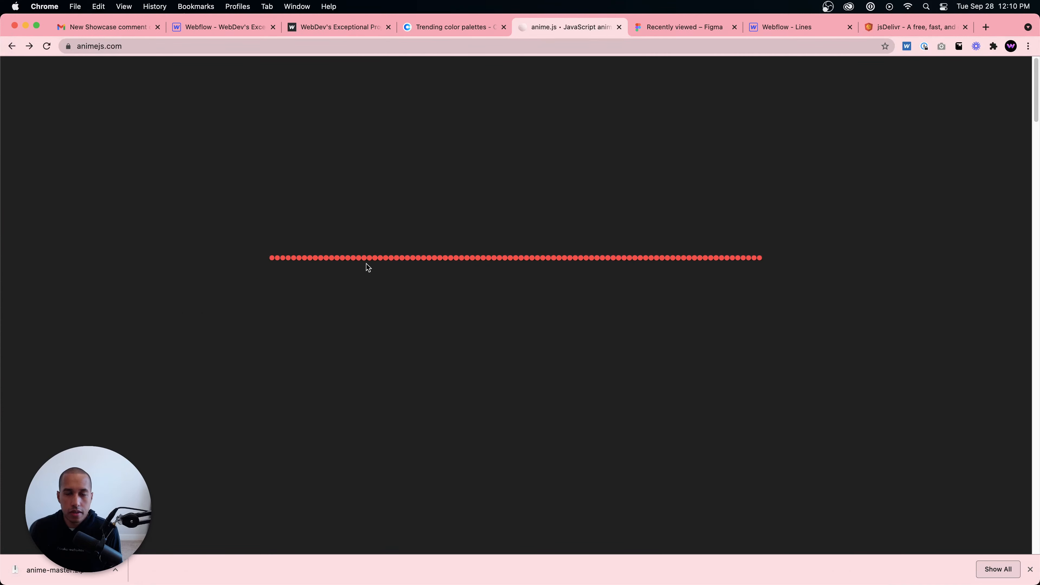
pyautogui.scroll(-12, 487, 287)
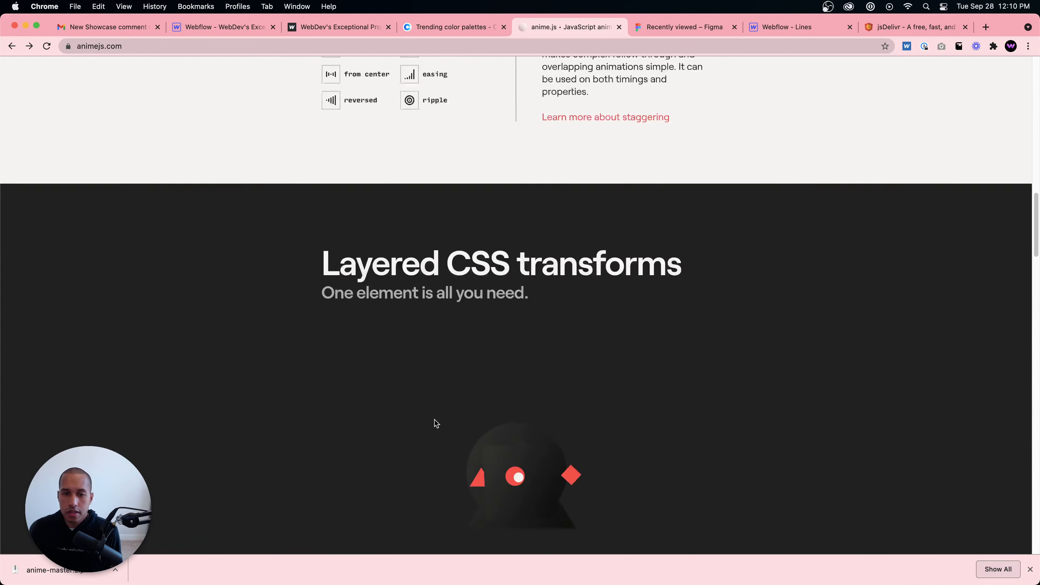
pyautogui.scroll(-20, 435, 424)
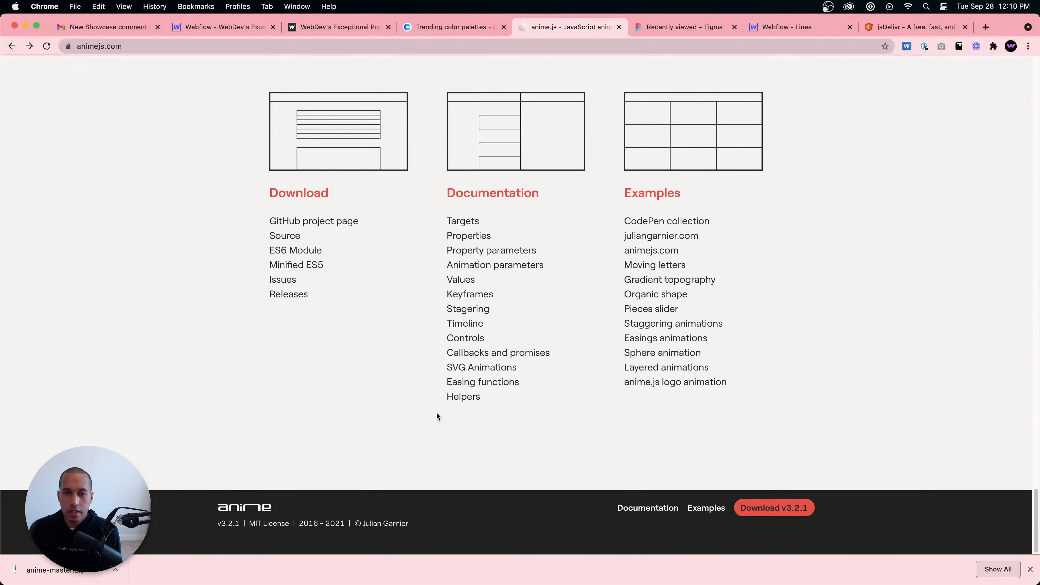
pyautogui.click(538, 116)
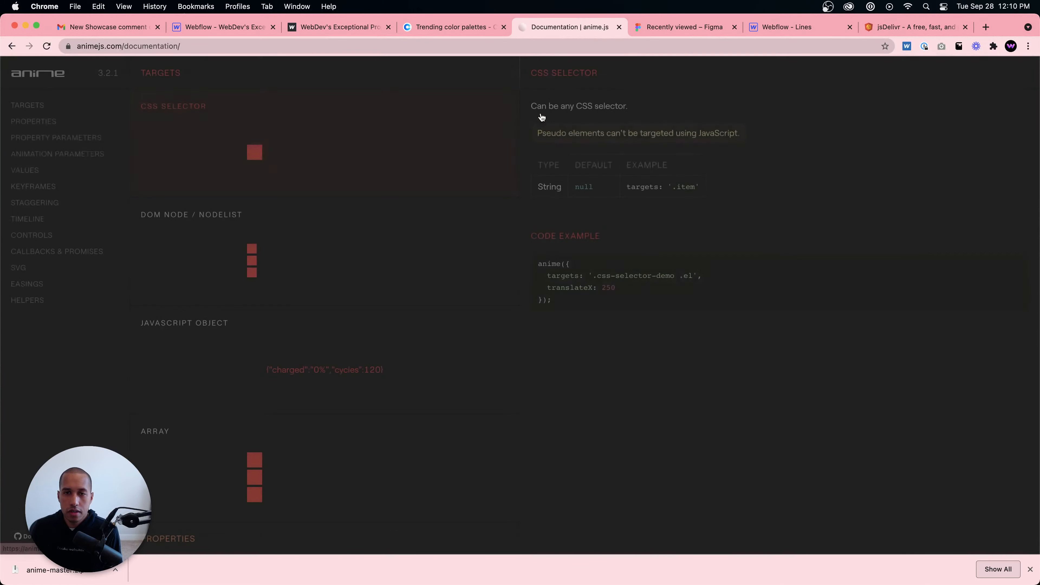
pyautogui.click(11, 46)
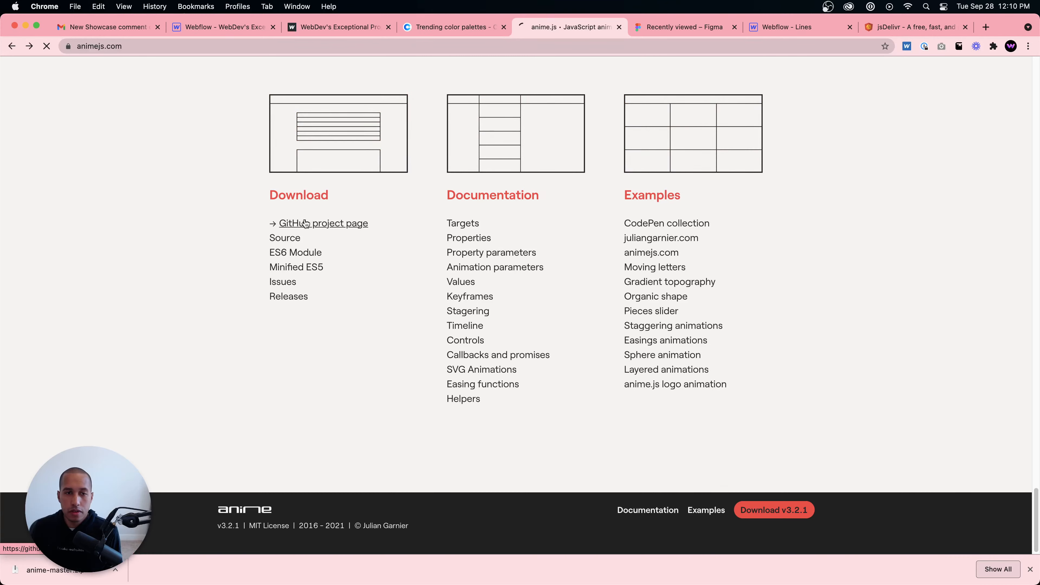
# Step: Open the anime.js GitHub project page and read through the README's download, usage and example sections
pyautogui.click(323, 223)
pyautogui.scroll(-15, 433, 288)
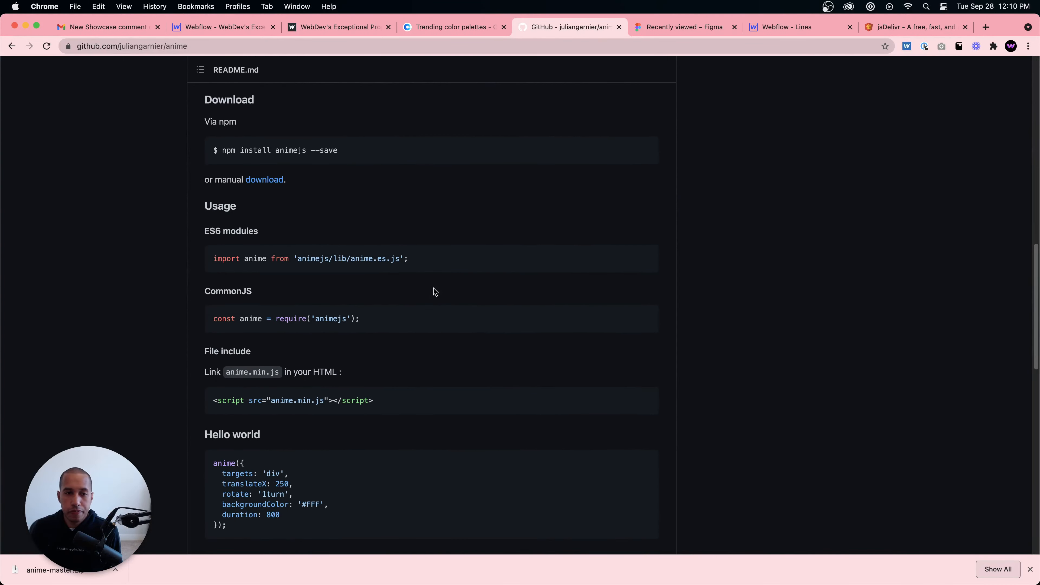
pyautogui.scroll(-6, 304, 246)
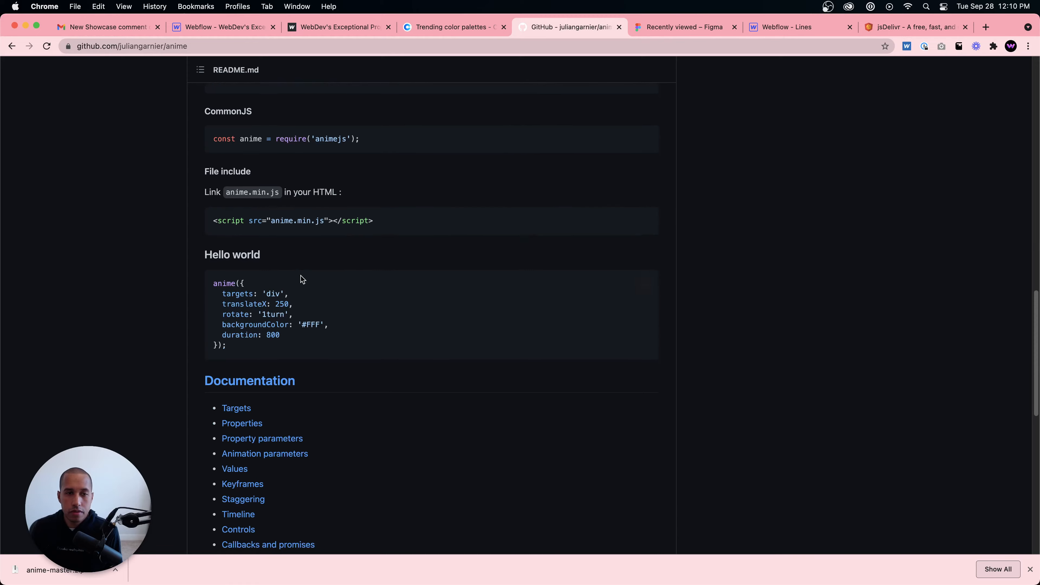
pyautogui.scroll(-10, 301, 282)
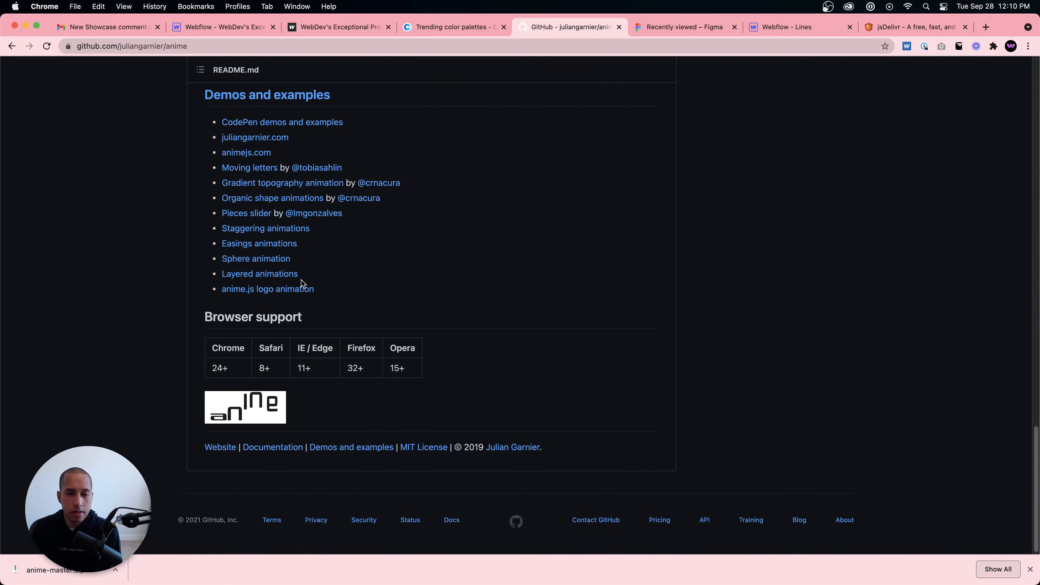
# Step: Switch to the jsDelivr tab and open the page of the jsdelivr package from the search results
pyautogui.scroll(10, 302, 283)
pyautogui.scroll(10, 302, 282)
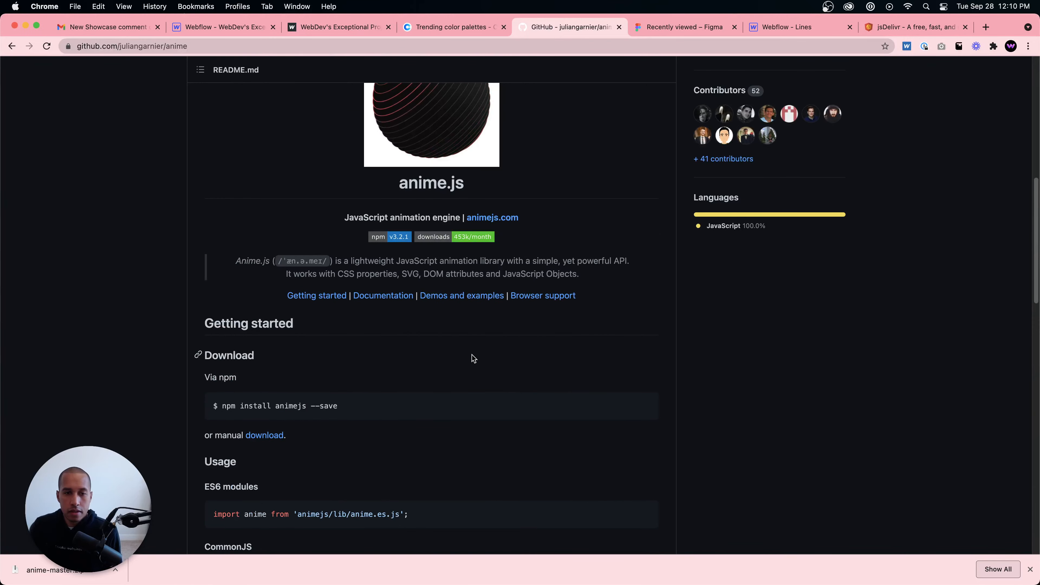
pyautogui.scroll(10, 474, 342)
pyautogui.click(917, 33)
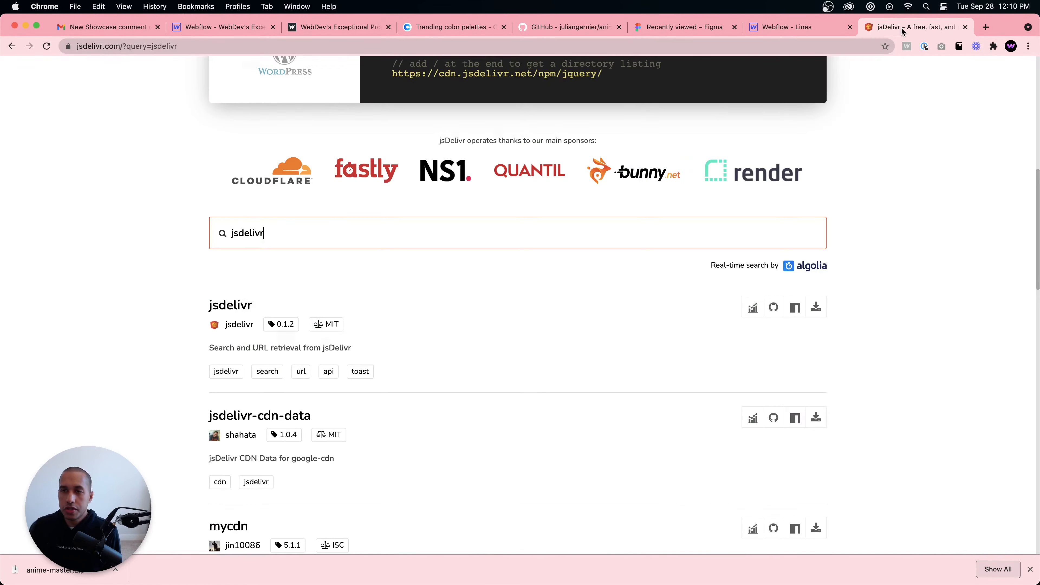
pyautogui.click(227, 307)
# Step: Look through the package's CDN files, including the lib folder and the complete file list
pyautogui.scroll(-3, 494, 344)
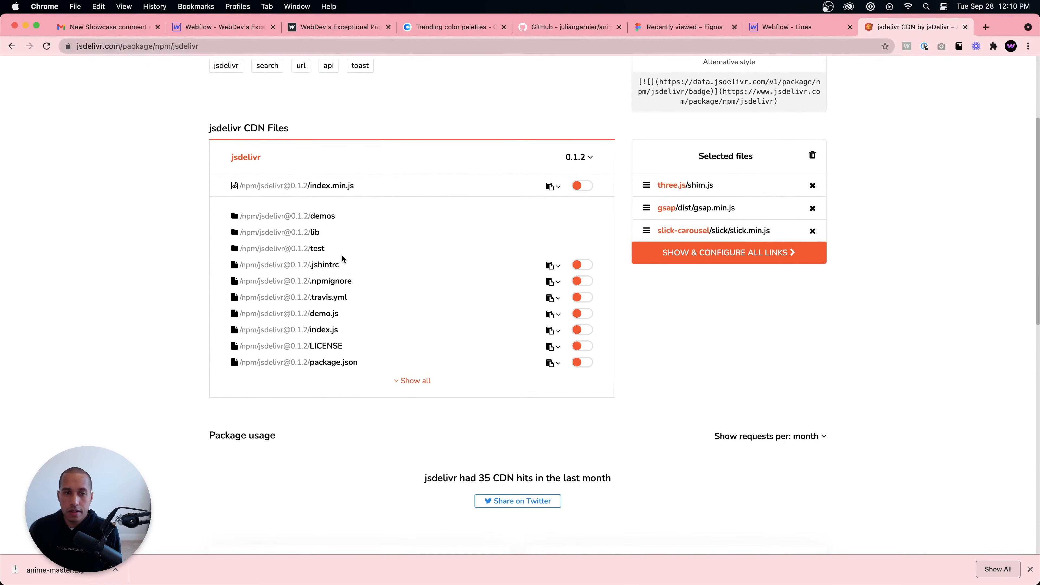
pyautogui.click(300, 233)
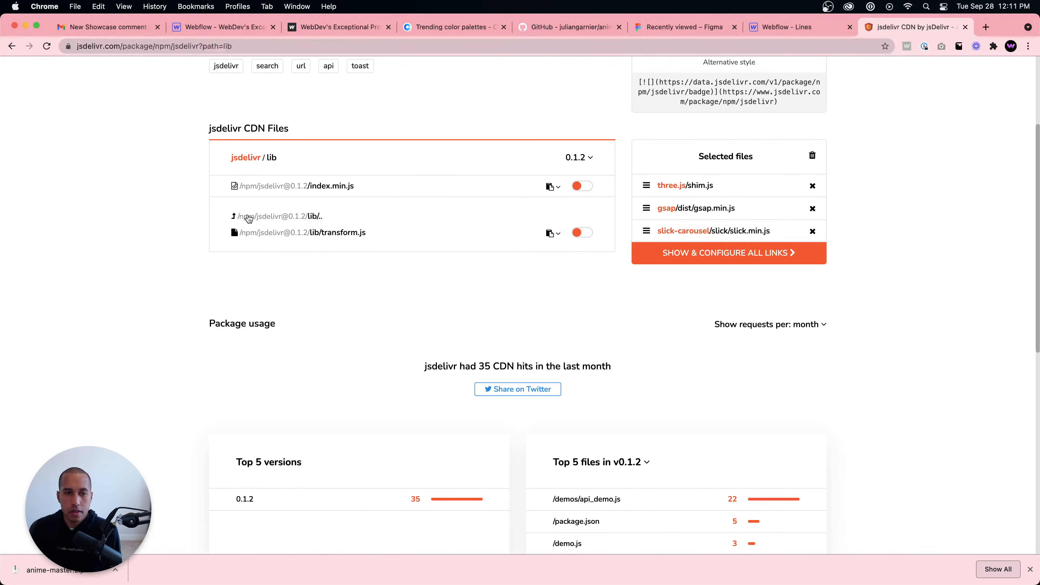
pyautogui.click(248, 218)
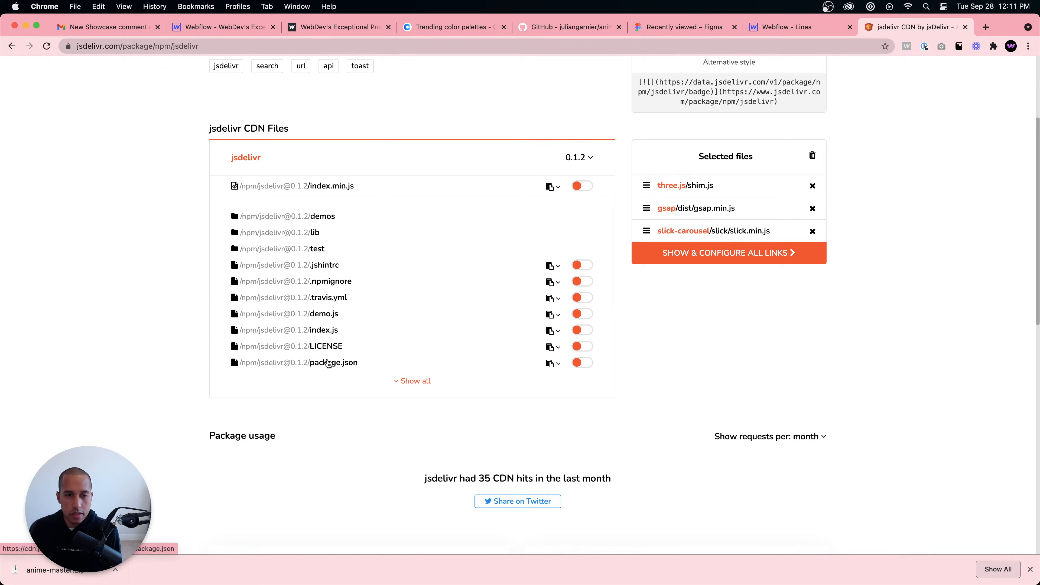
pyautogui.click(393, 381)
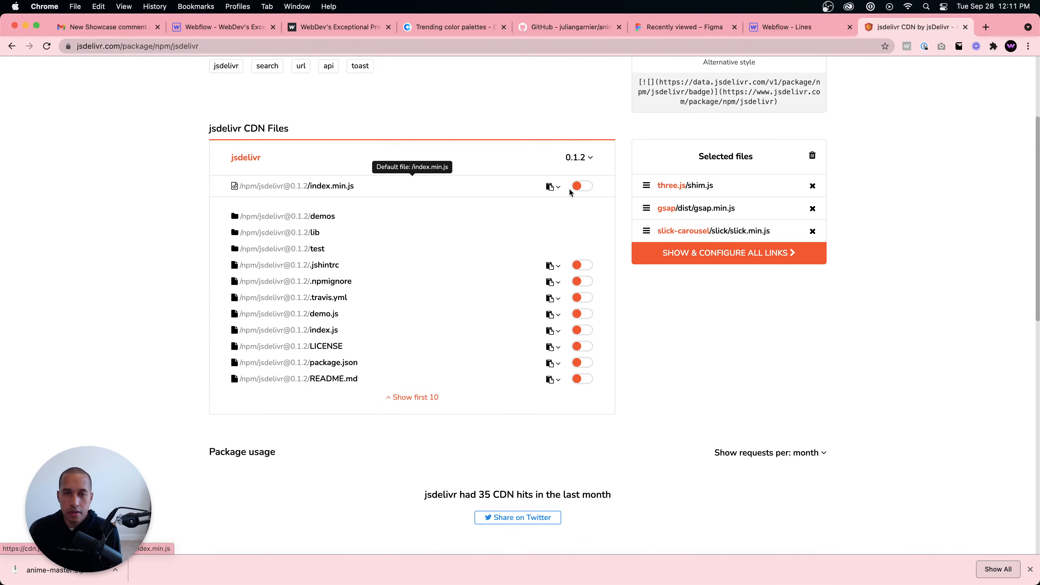
# Step: Add the package's default index.min.js to the selected files and copy its link as an HTML script tag
pyautogui.click(581, 186)
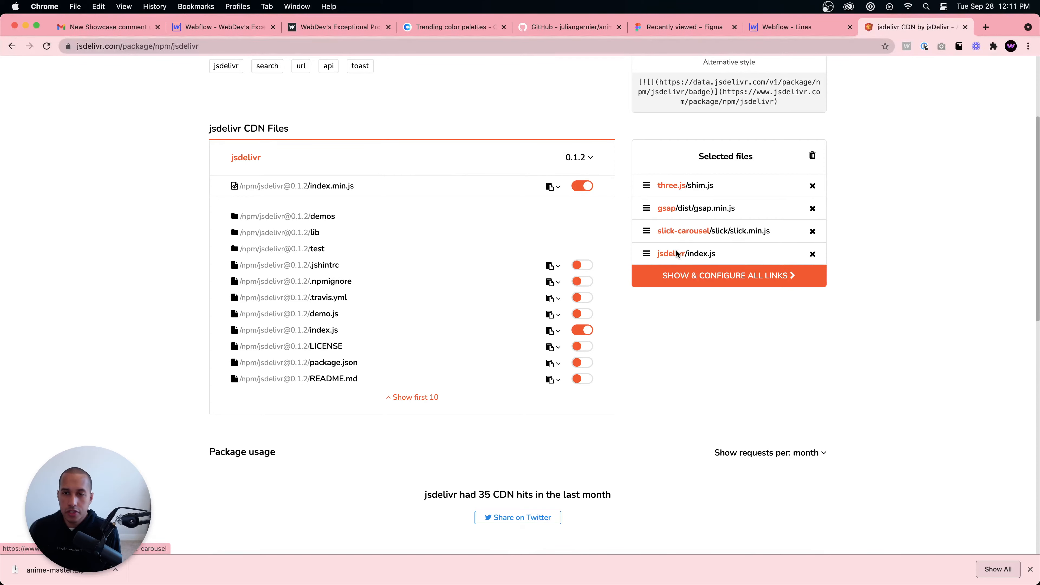
pyautogui.click(713, 278)
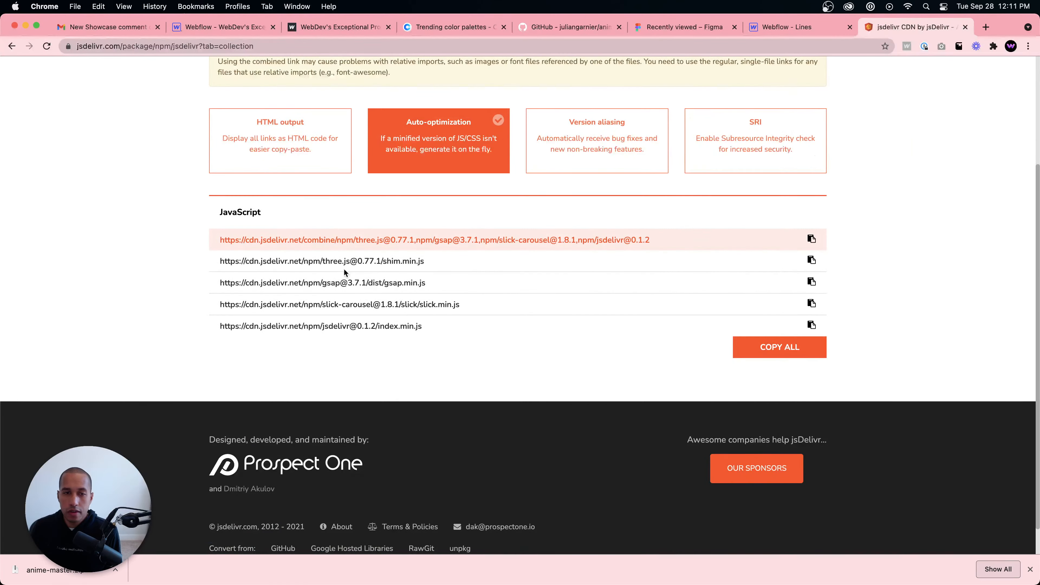
pyautogui.click(308, 152)
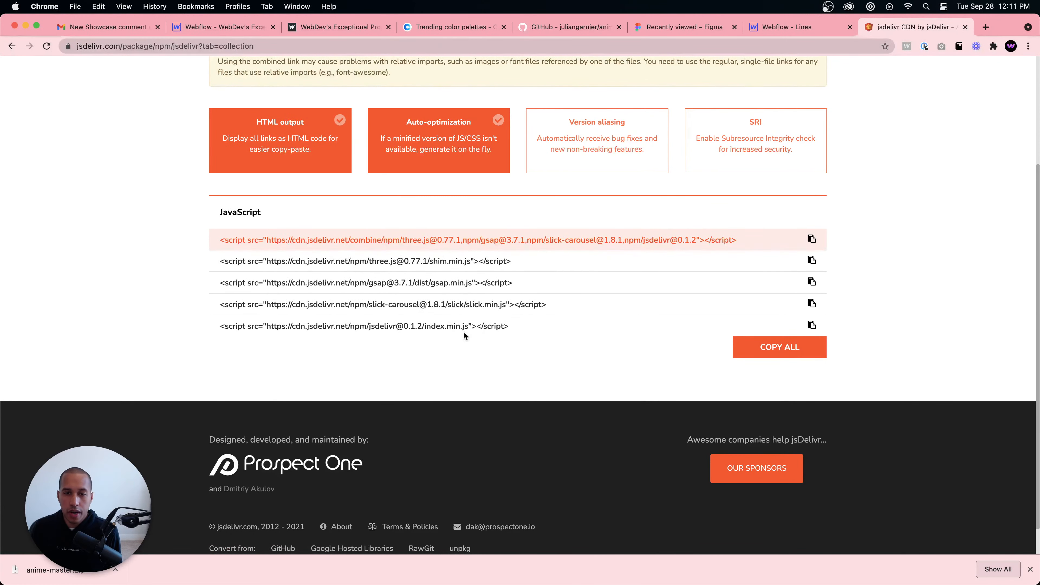
pyautogui.click(811, 326)
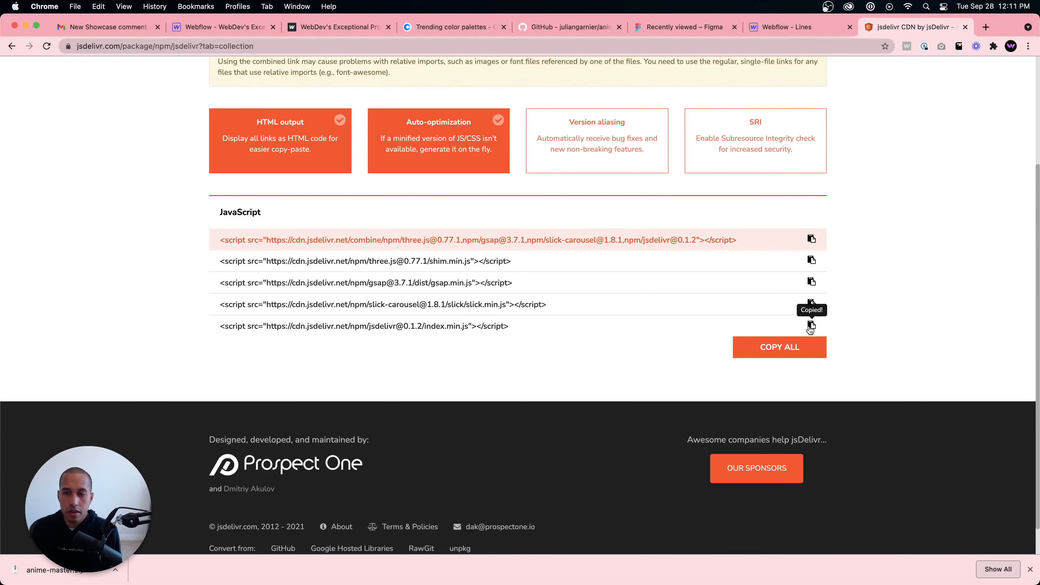
# Step: Switch to the Webflow project and examine the anime.js script source in the Home page's before-body code
pyautogui.click(179, 28)
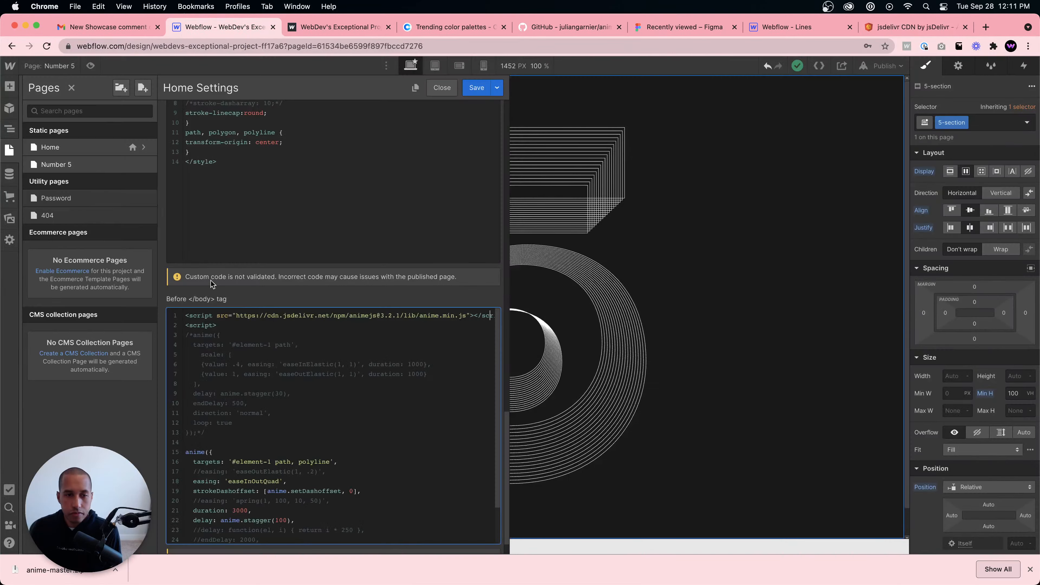
pyautogui.moveTo(401, 315); pyautogui.dragTo(465, 315)
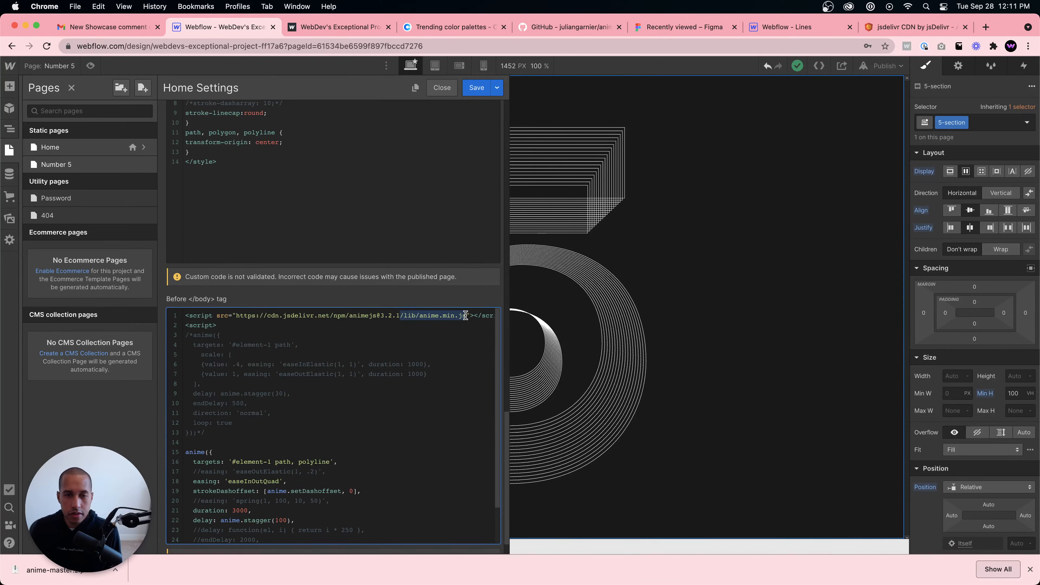
pyautogui.click(390, 324)
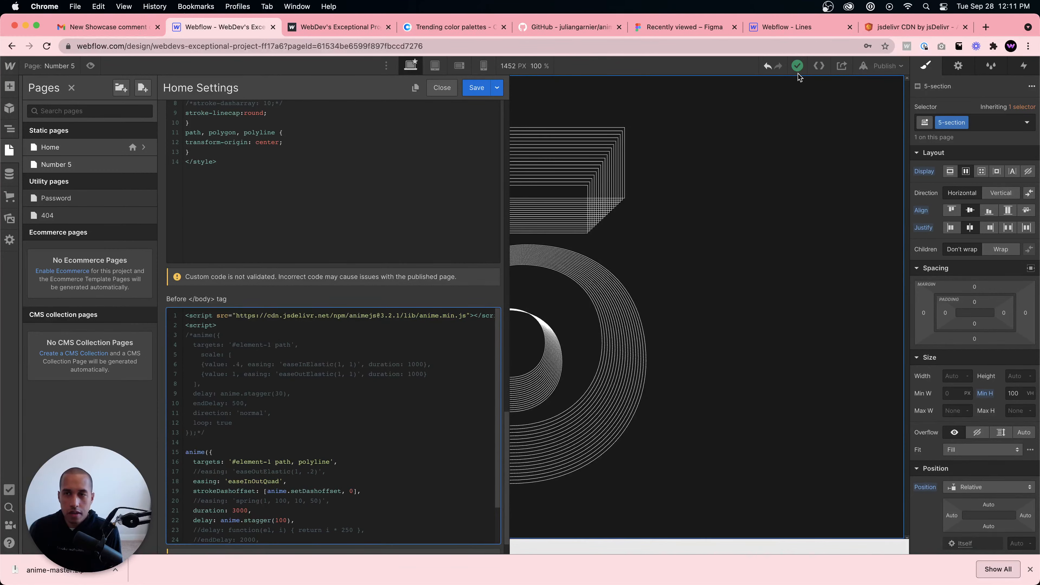
pyautogui.click(884, 29)
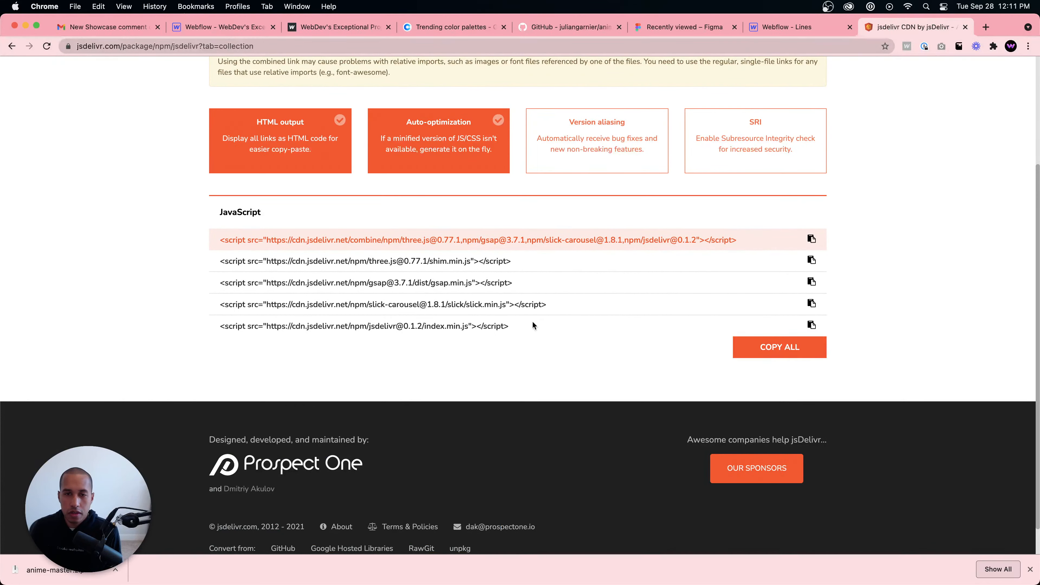
pyautogui.click(812, 326)
pyautogui.click(221, 27)
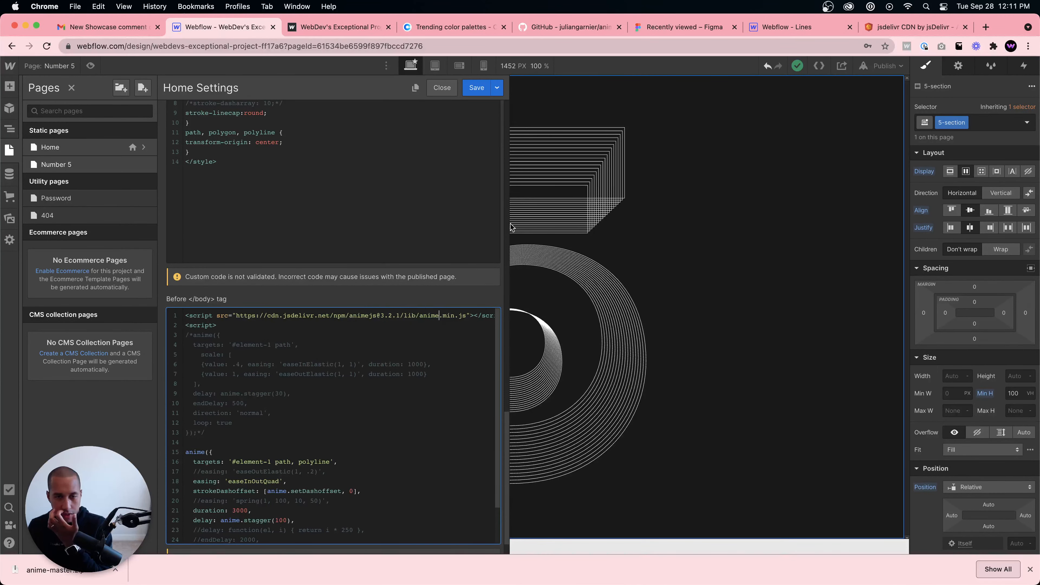
# Step: Copy the anime.js script tag from the Home page's before-body code and open the Number 5 page's custom code settings
pyautogui.click(907, 27)
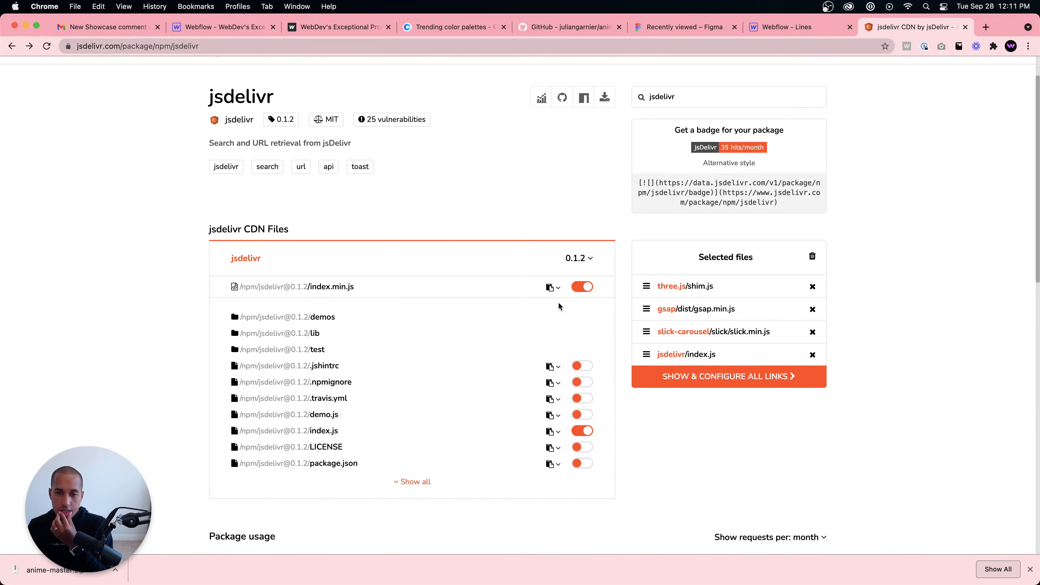
pyautogui.click(189, 22)
pyautogui.moveTo(186, 315); pyautogui.dragTo(491, 315)
pyautogui.press('super+c')
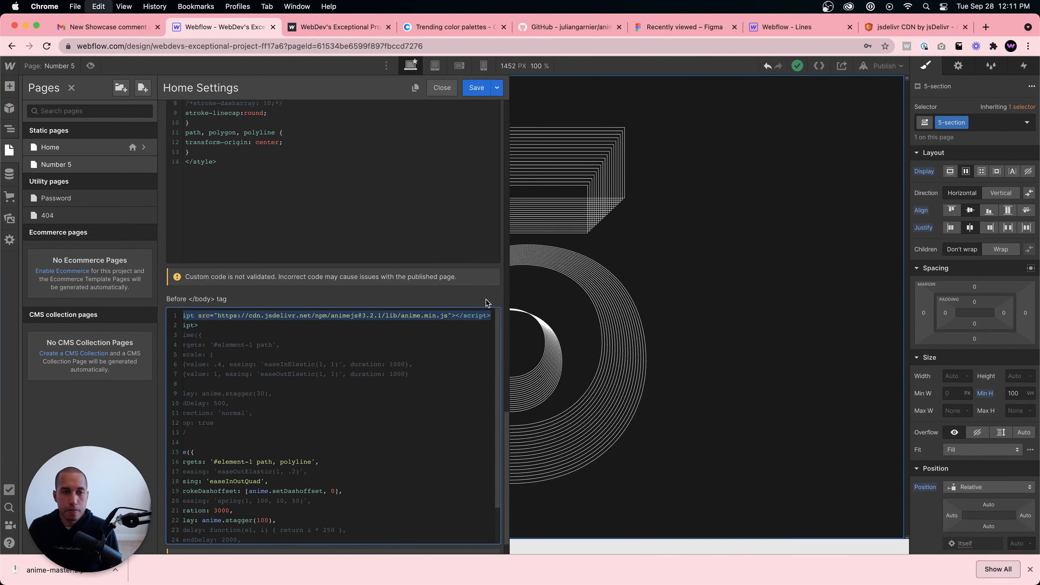
pyautogui.scroll(1, 275, 337)
pyautogui.click(144, 164)
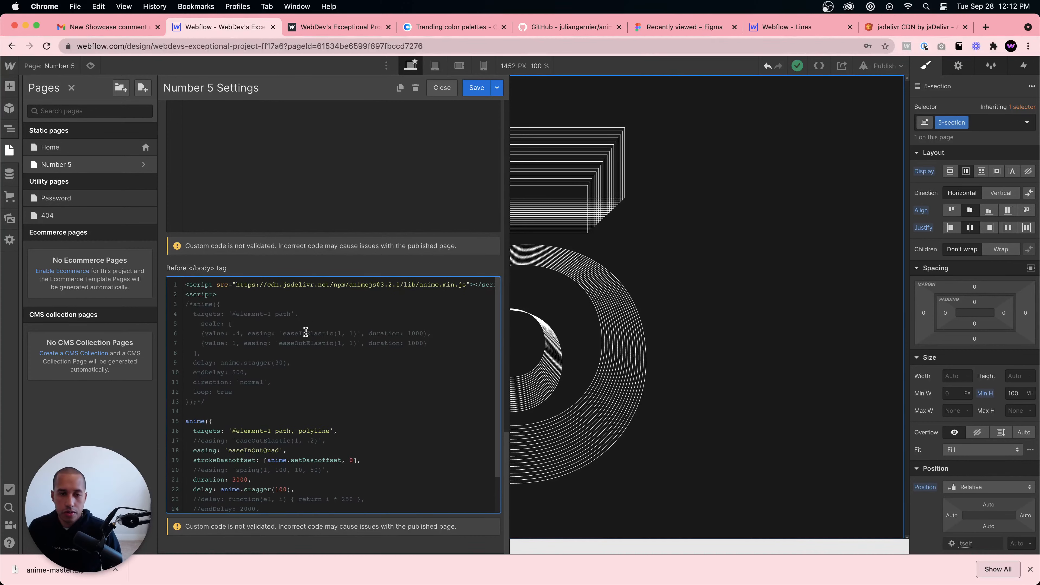
pyautogui.scroll(-3, 305, 332)
pyautogui.scroll(3, 299, 360)
pyautogui.click(906, 25)
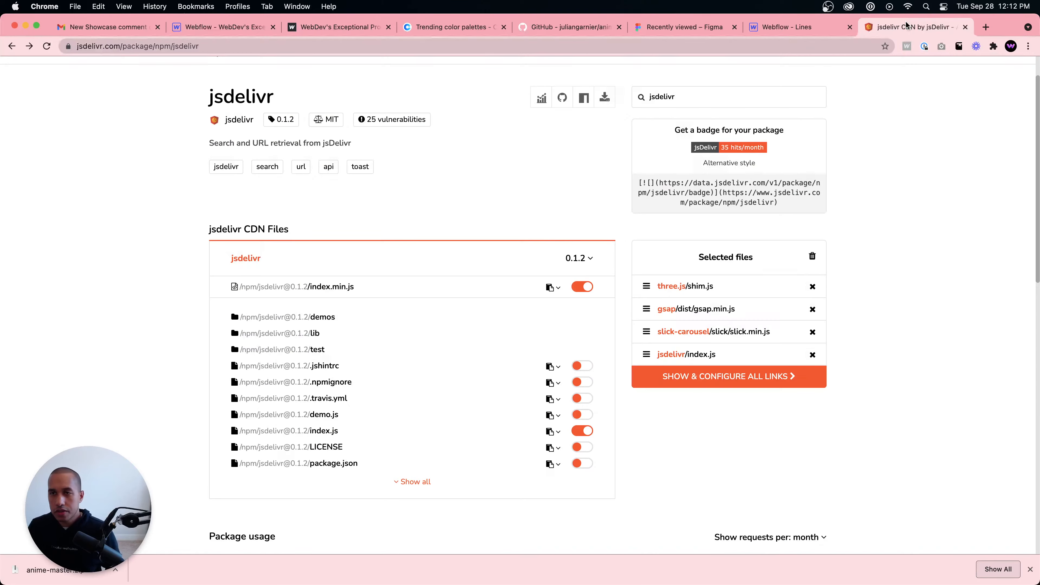
pyautogui.click(714, 385)
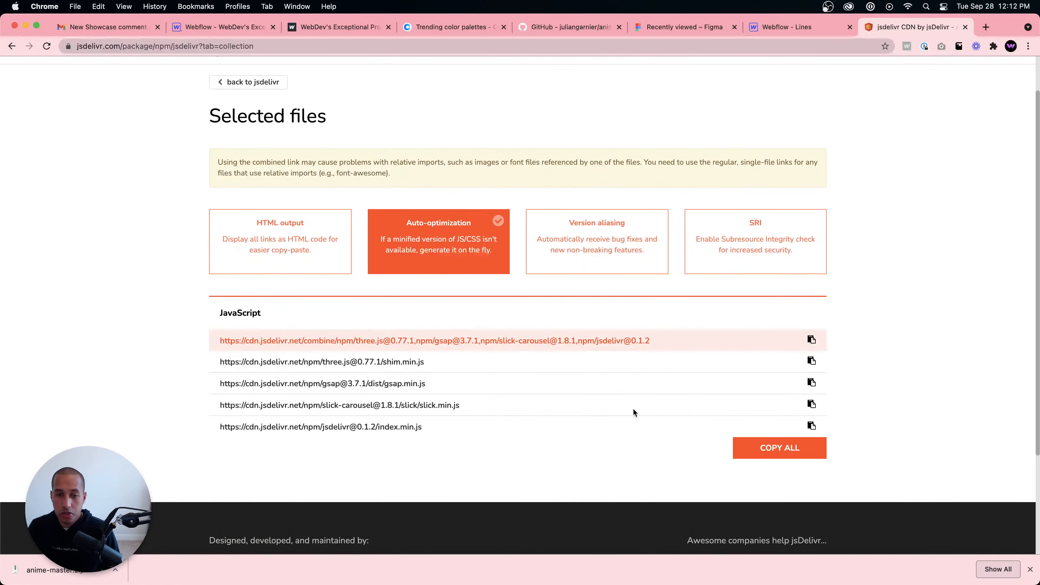
pyautogui.click(810, 427)
pyautogui.click(222, 27)
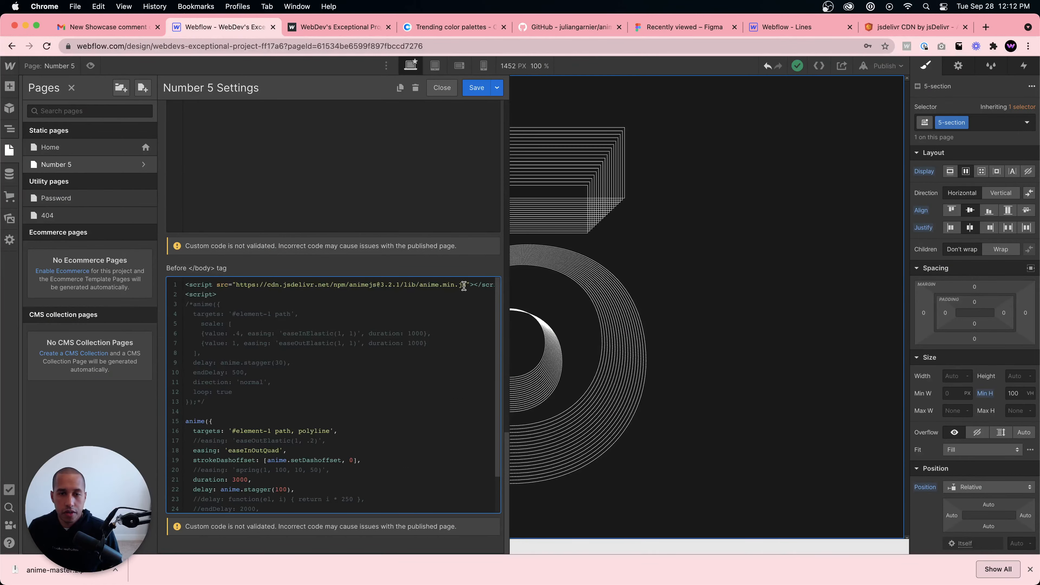
pyautogui.moveTo(471, 284); pyautogui.dragTo(199, 274)
pyautogui.click(479, 283)
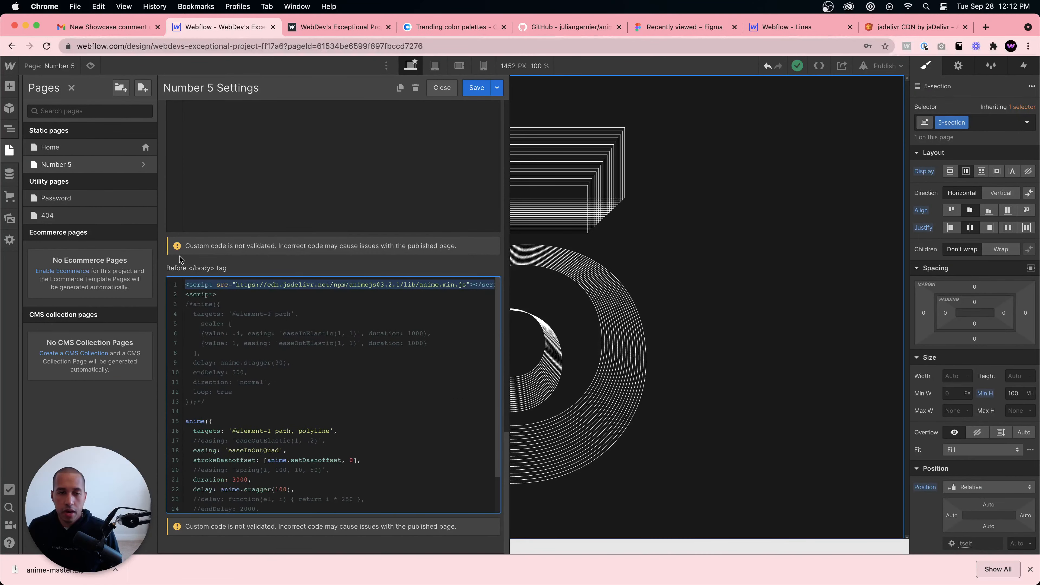
pyautogui.press('cmd+v')
pyautogui.press('super+z')
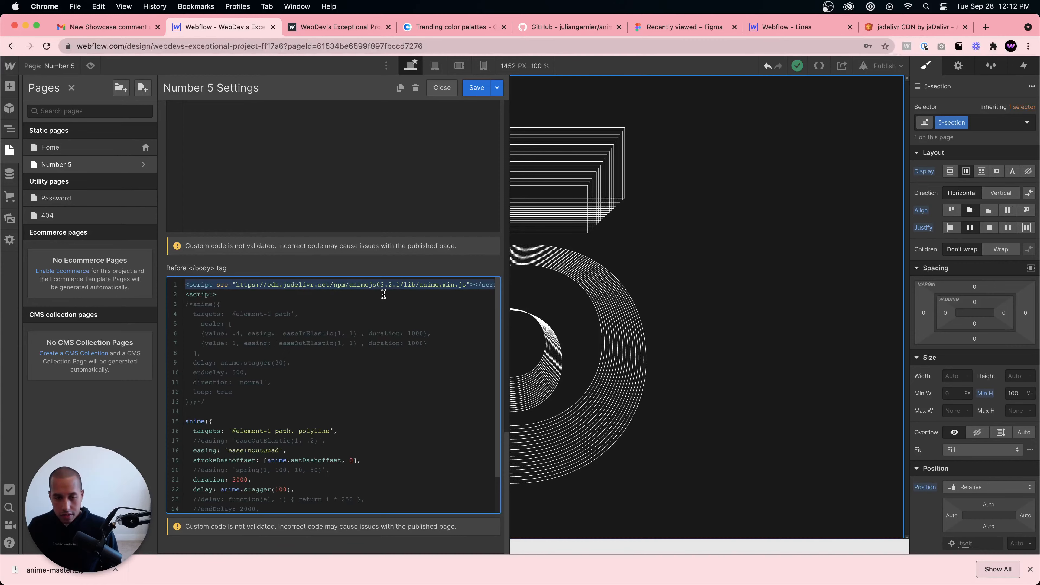
pyautogui.press('BackSpace')
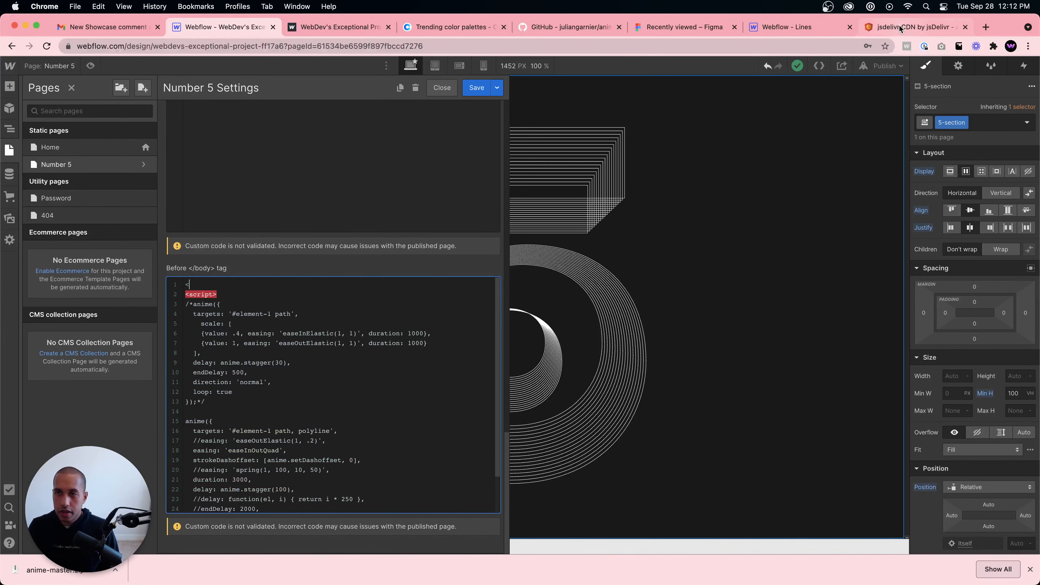
pyautogui.click(899, 27)
pyautogui.click(315, 219)
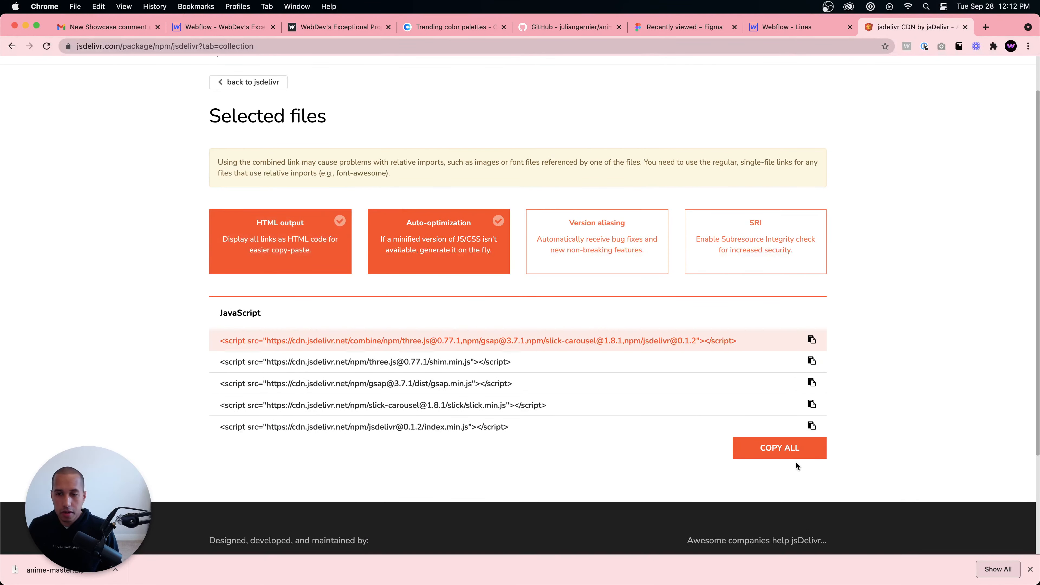
pyautogui.click(811, 426)
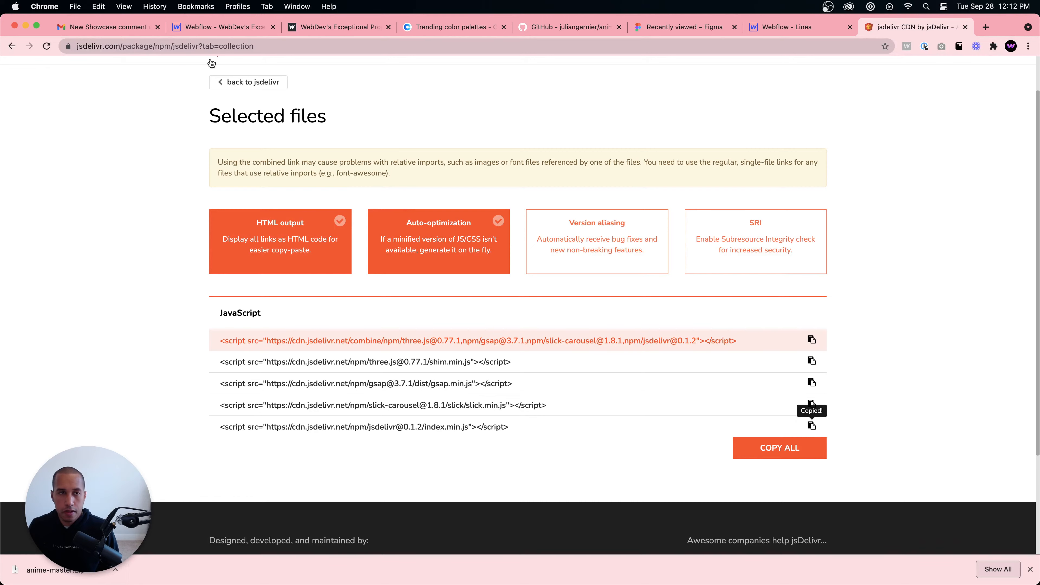
pyautogui.click(207, 27)
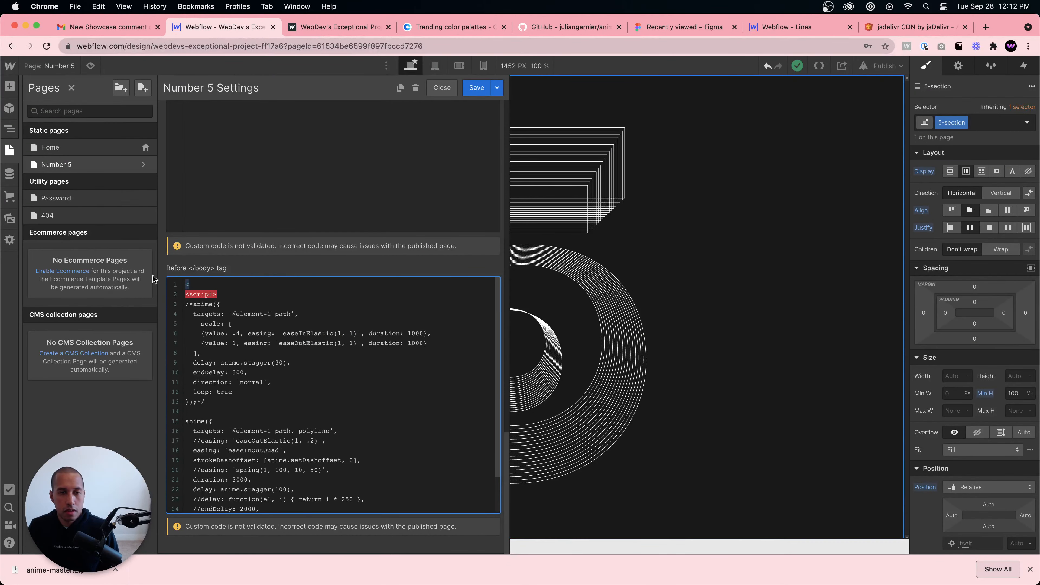
pyautogui.press('super+v')
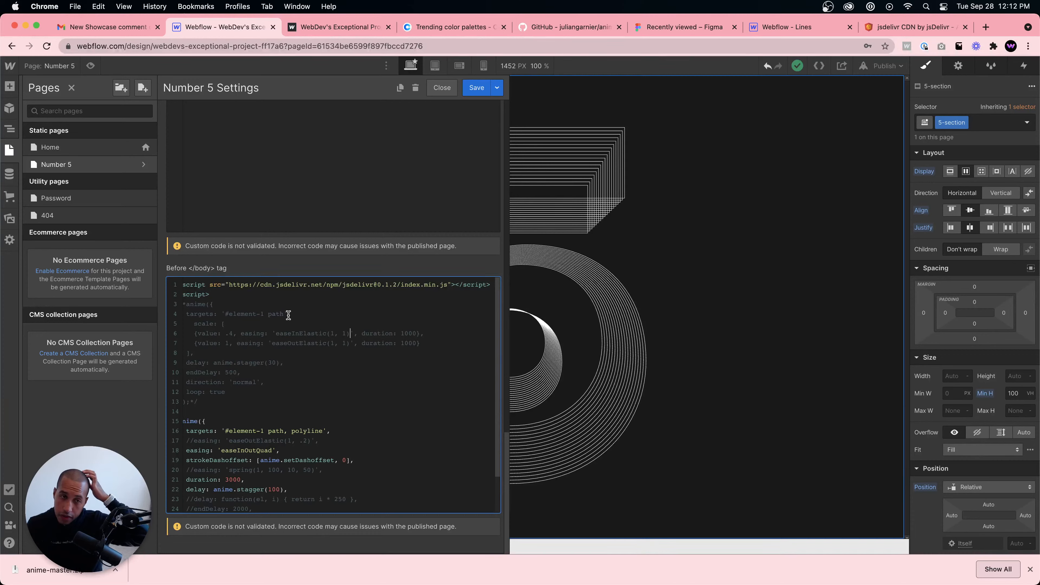
# Step: Review the Number 5 page's before-body code, checking the script source and the targets of the active anime() call
pyautogui.scroll(-1, 252, 316)
pyautogui.moveTo(249, 318); pyautogui.dragTo(159, 311)
pyautogui.scroll(1, 246, 295)
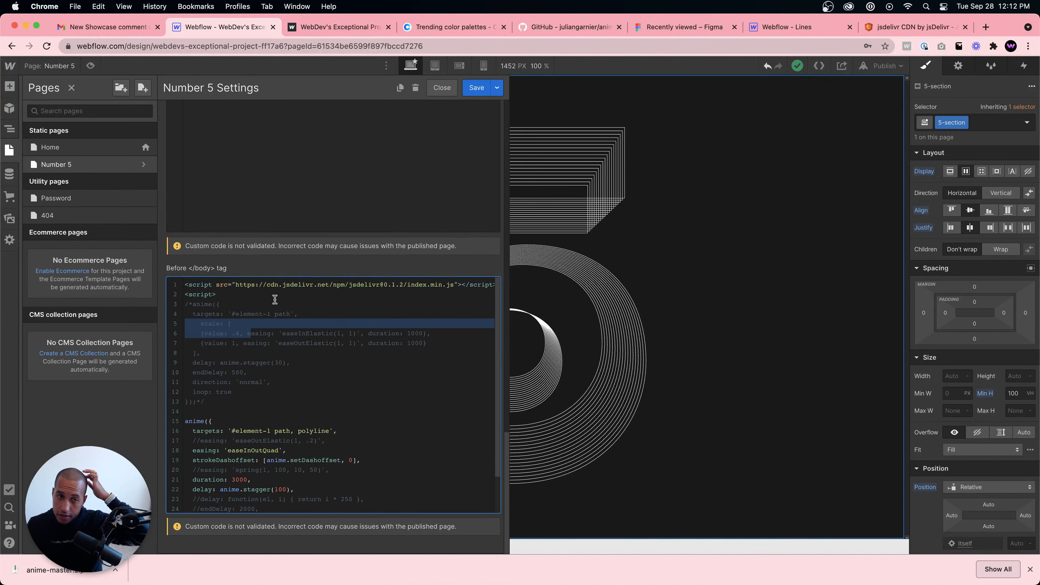
pyautogui.moveTo(290, 285); pyautogui.dragTo(350, 285)
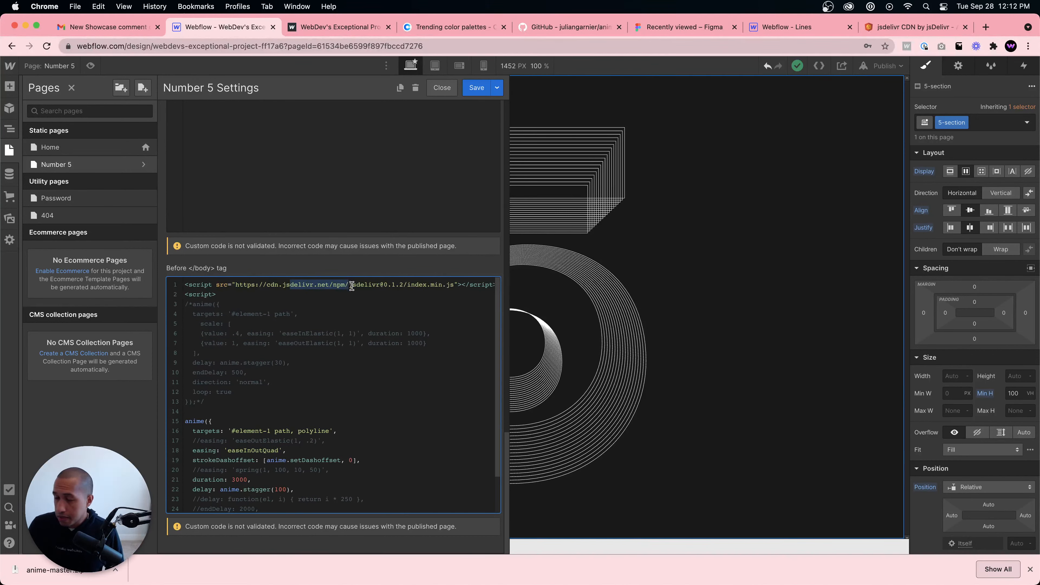
pyautogui.scroll(-3, 312, 362)
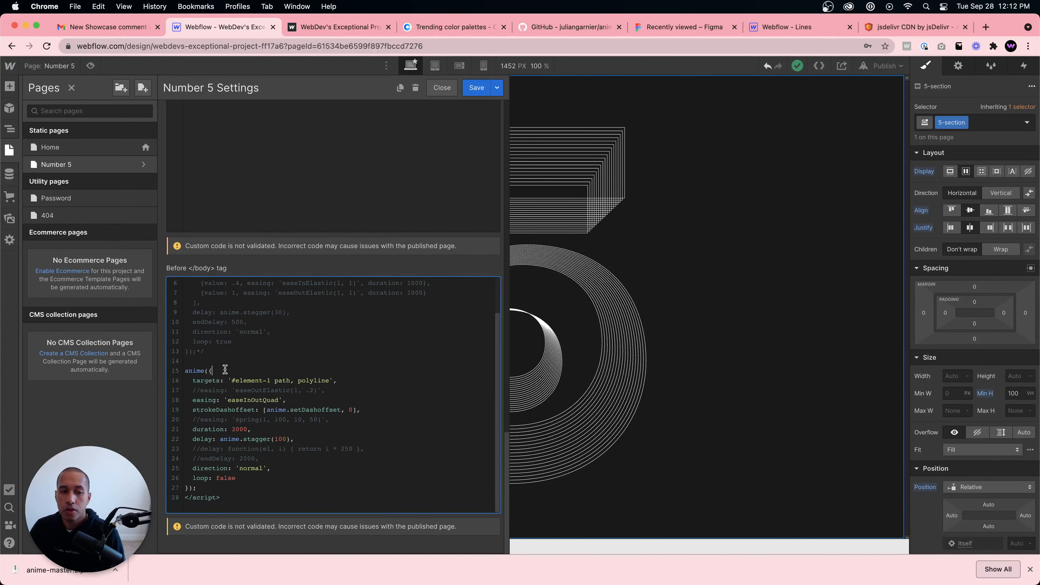
pyautogui.moveTo(225, 370); pyautogui.dragTo(214, 375)
pyautogui.click(209, 370)
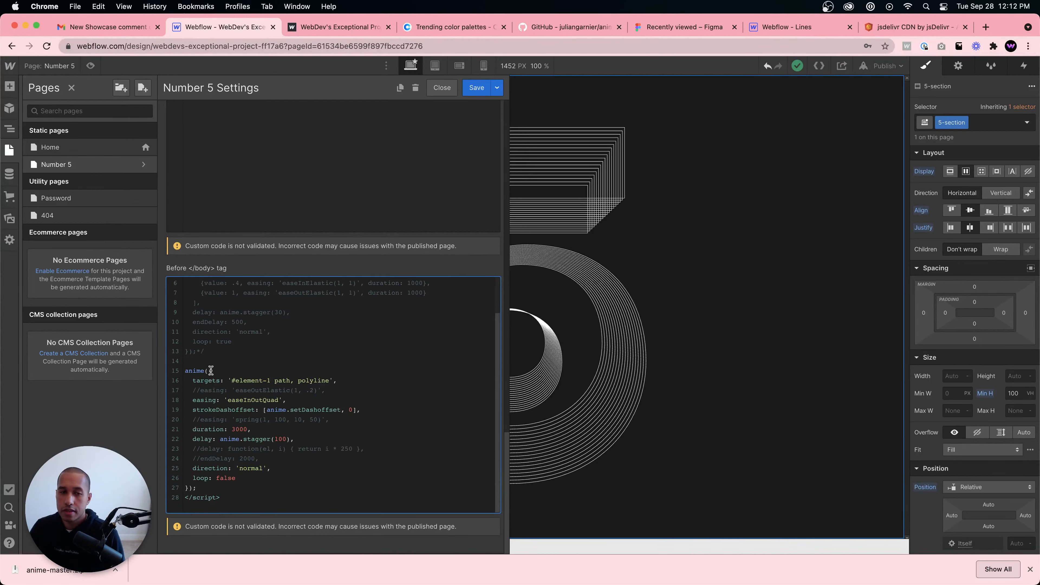
pyautogui.moveTo(193, 380); pyautogui.dragTo(273, 384)
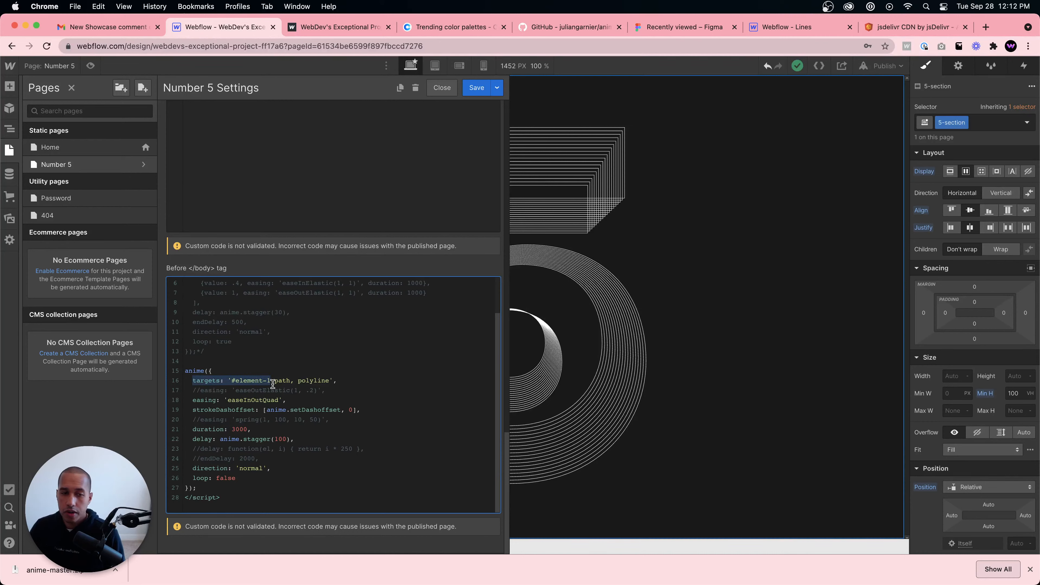
pyautogui.click(193, 380)
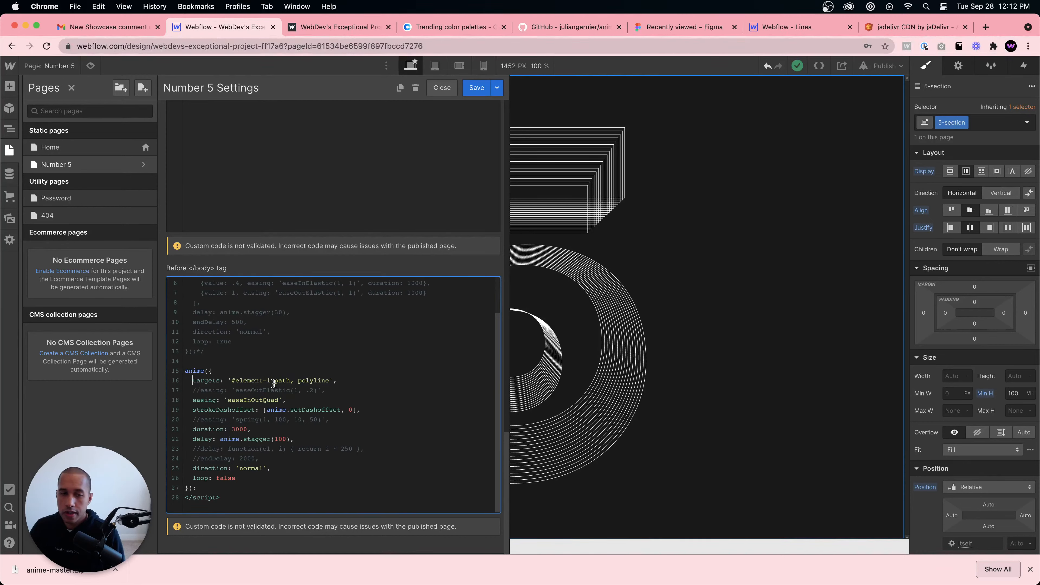
# Step: Save the Number 5 page settings
pyautogui.click(476, 87)
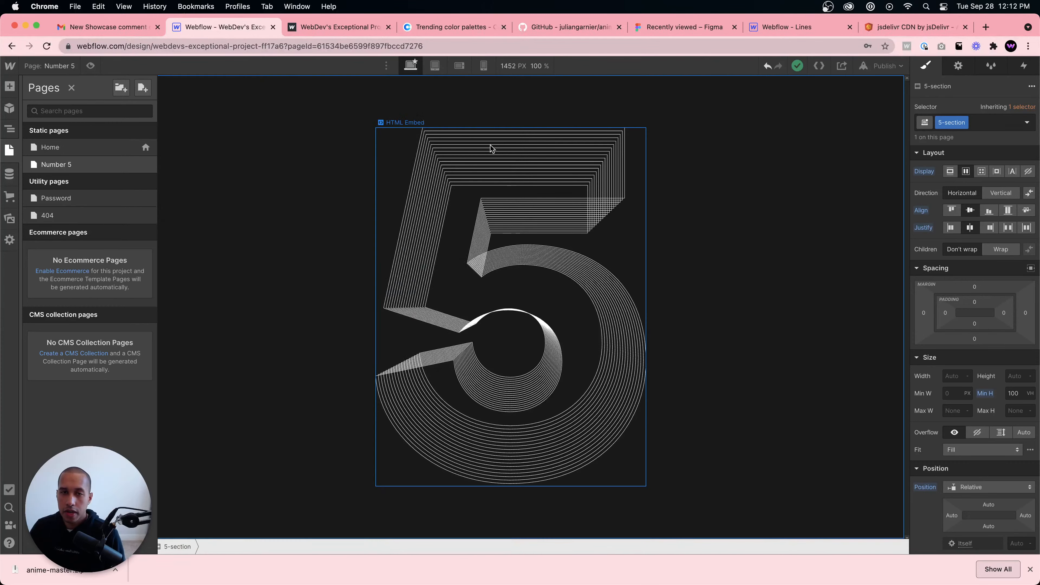
# Step: Give the HTML Embed holding the number 5 graphic the ID element-1
pyautogui.click(492, 146)
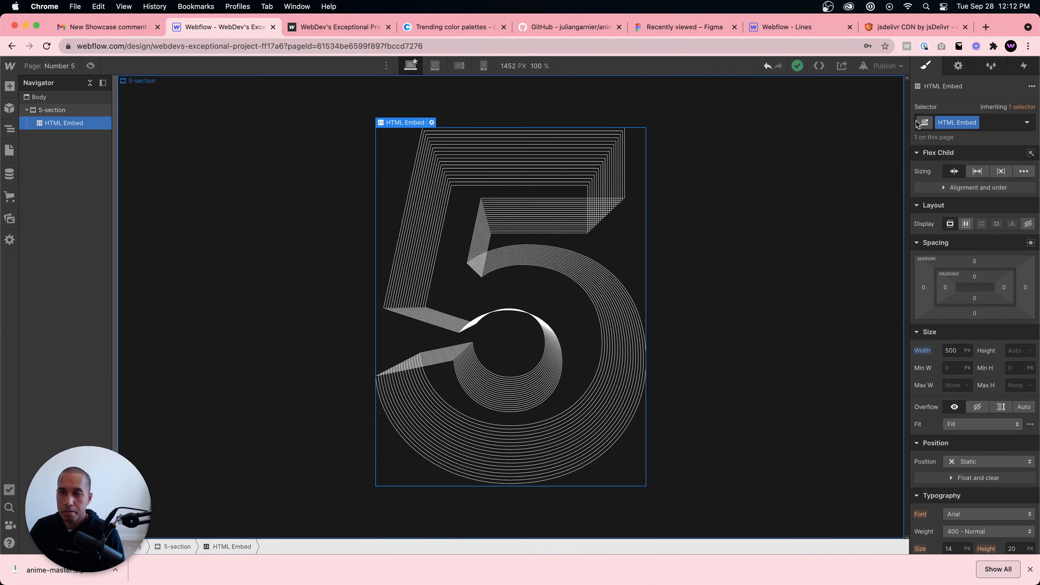
pyautogui.click(959, 67)
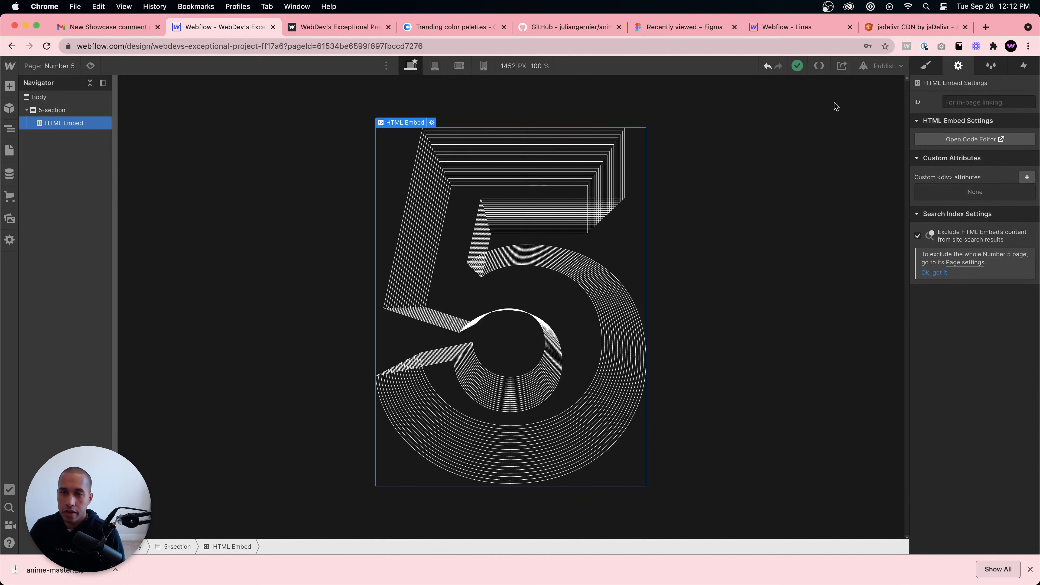
pyautogui.click(983, 102)
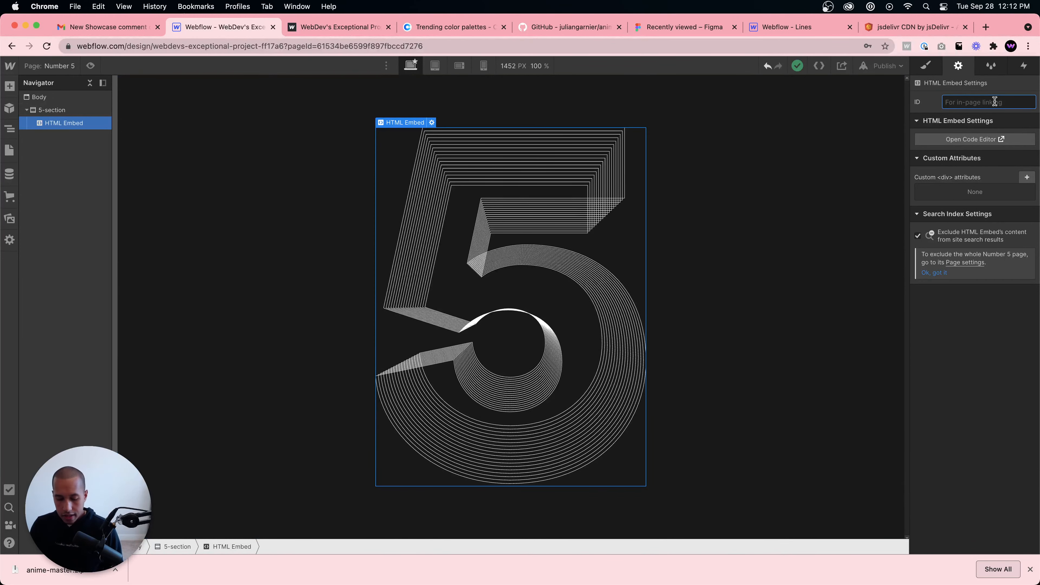
pyautogui.write('element-1')
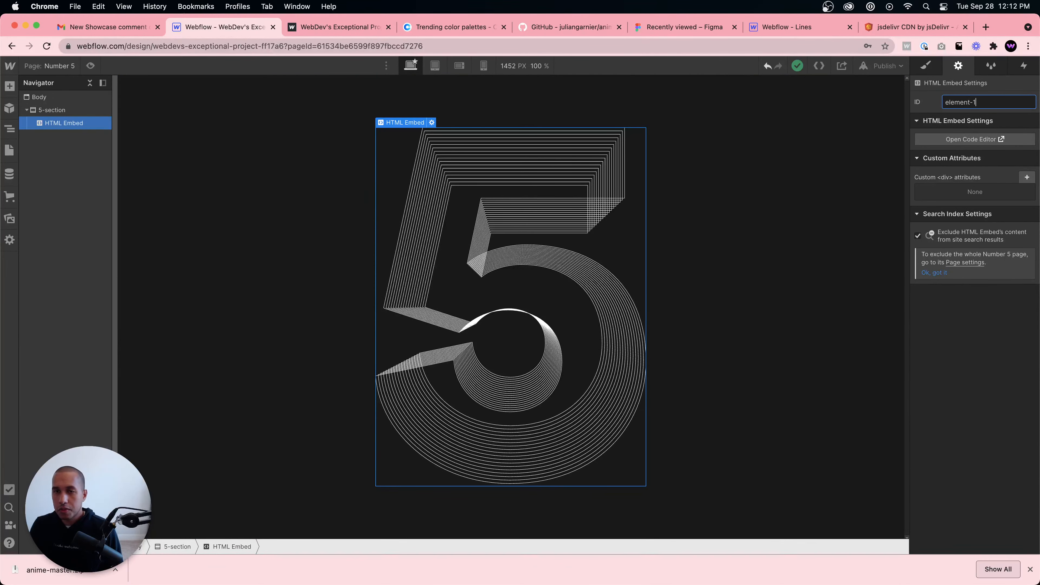
pyautogui.click(877, 172)
pyautogui.click(475, 191)
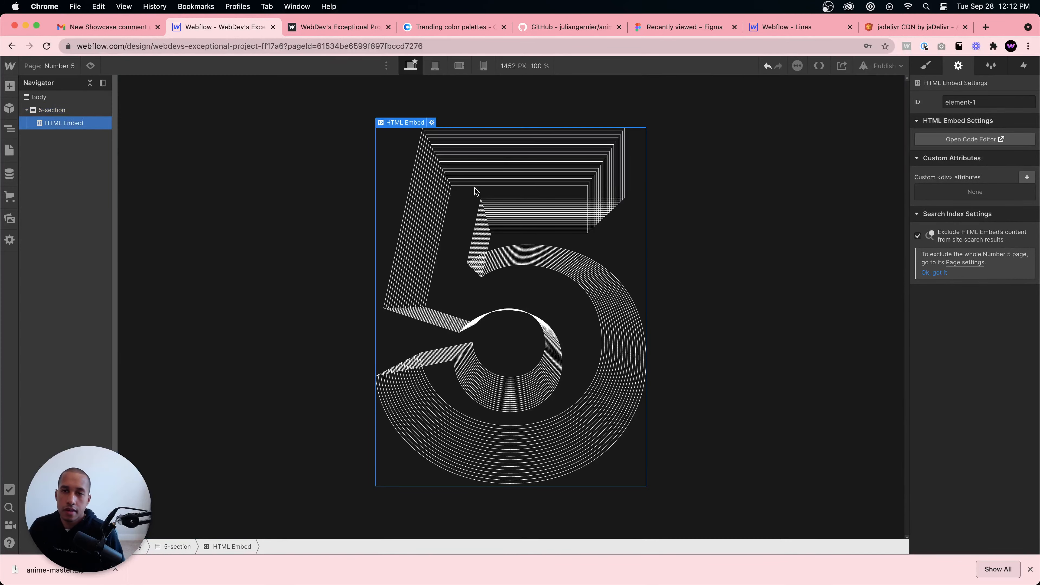
# Step: Review the targets and easing lines of the active anime() call in the Number 5 page's before-body code
pyautogui.click(10, 150)
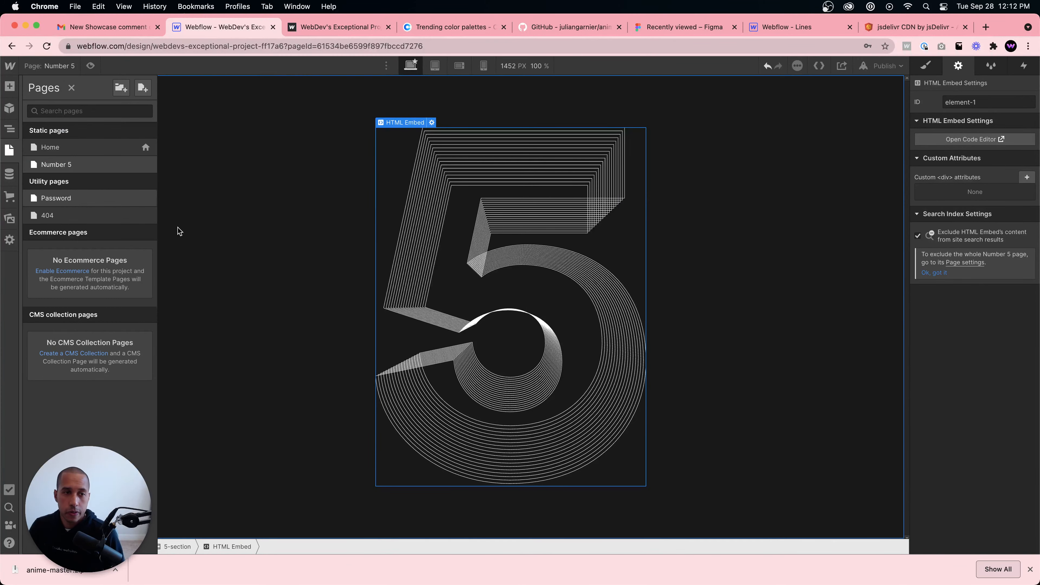
pyautogui.click(145, 164)
pyautogui.scroll(-10, 372, 353)
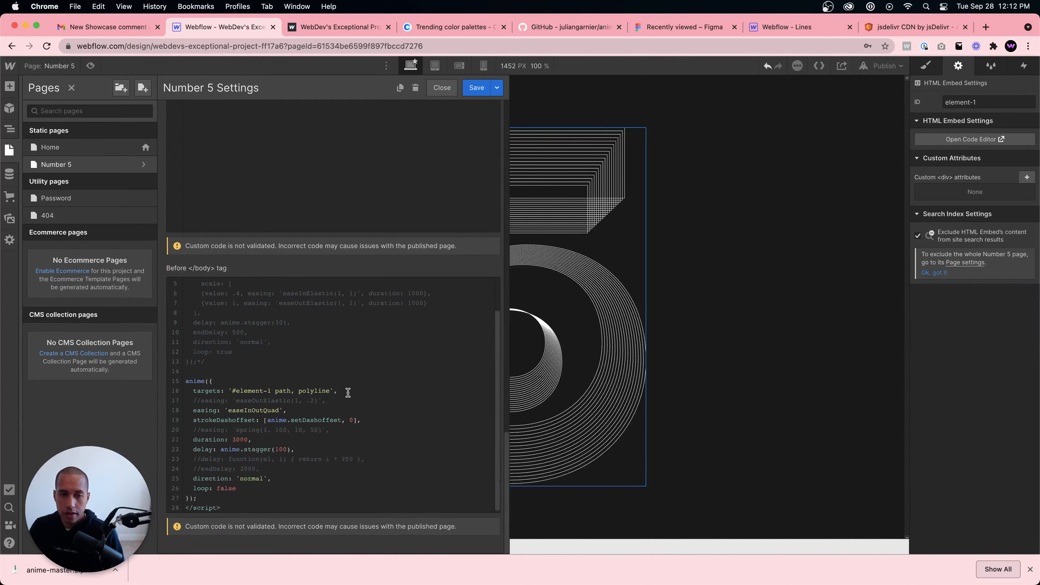
pyautogui.click(244, 398)
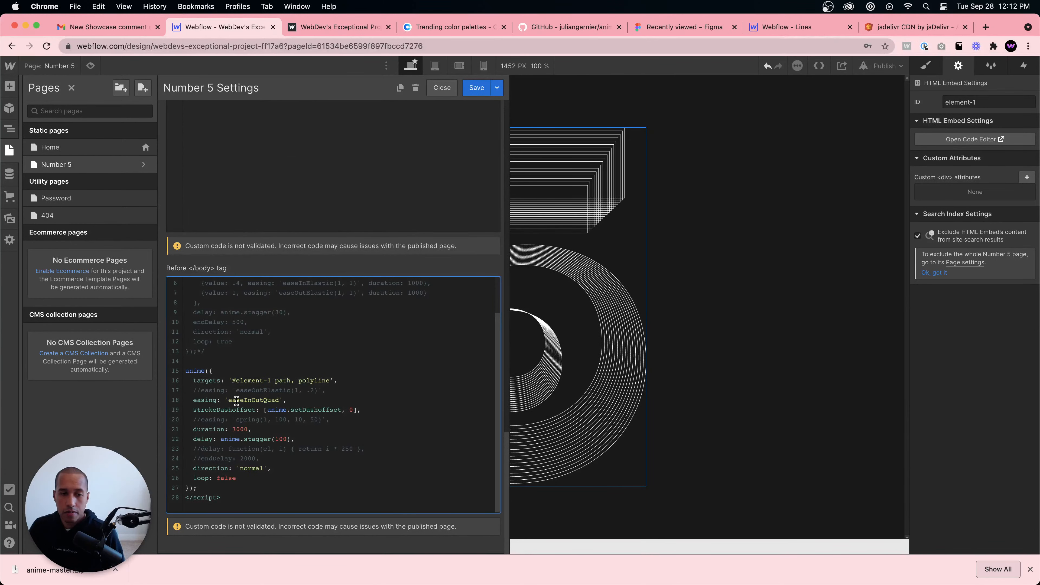
pyautogui.moveTo(236, 400); pyautogui.dragTo(274, 402)
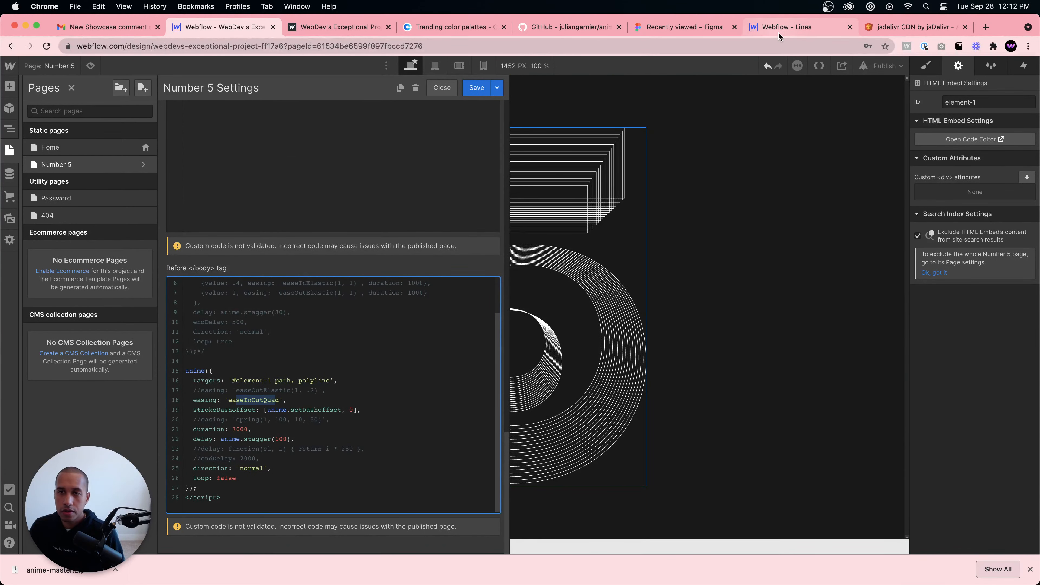
# Step: Switch to the anime.js GitHub repository, follow its website link, and open the anime.js documentation
pyautogui.click(527, 30)
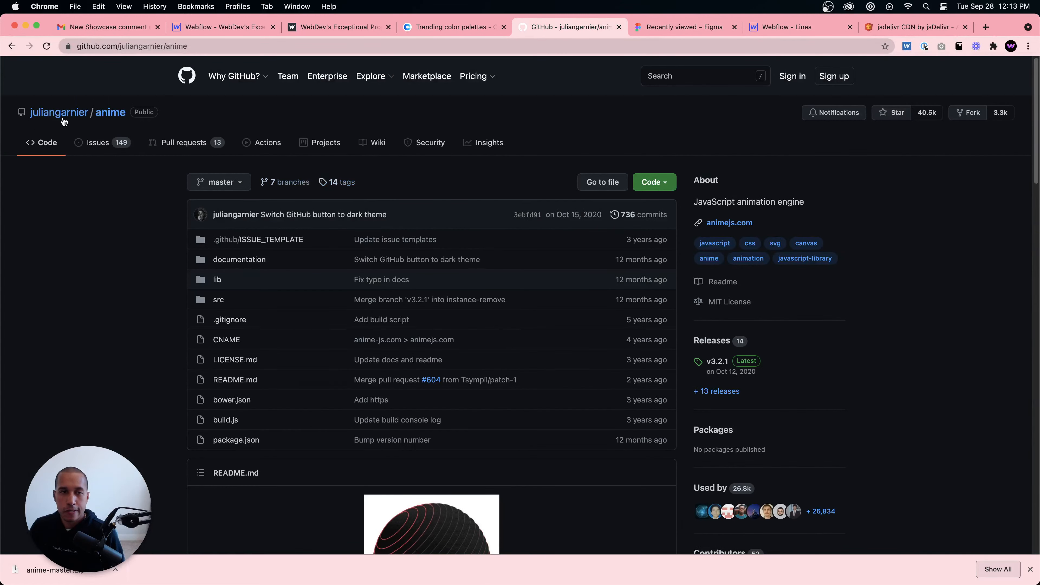
pyautogui.scroll(-15, 325, 289)
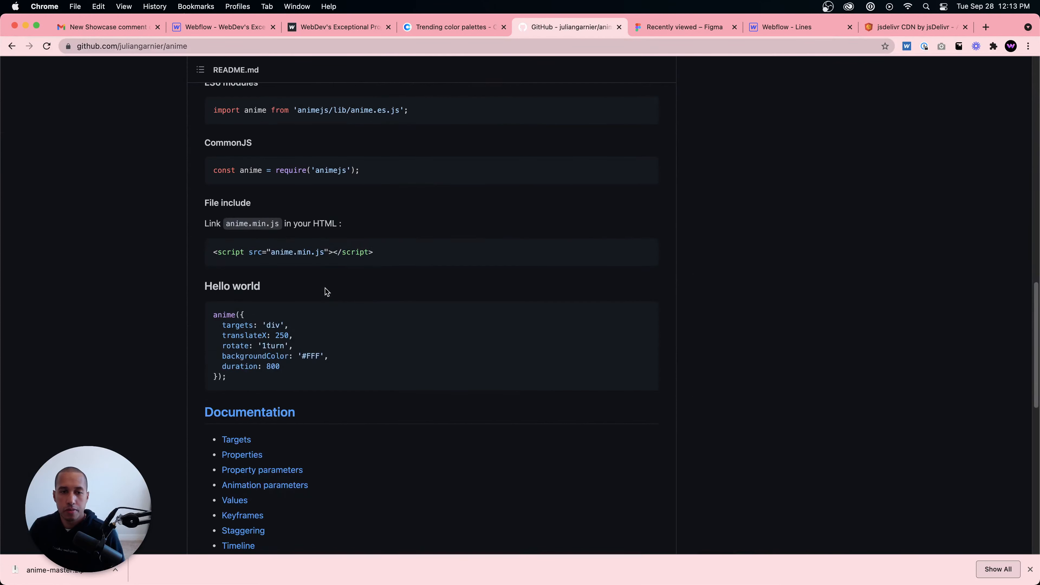
pyautogui.scroll(5, 325, 289)
pyautogui.scroll(-15, 325, 289)
pyautogui.scroll(-2, 324, 291)
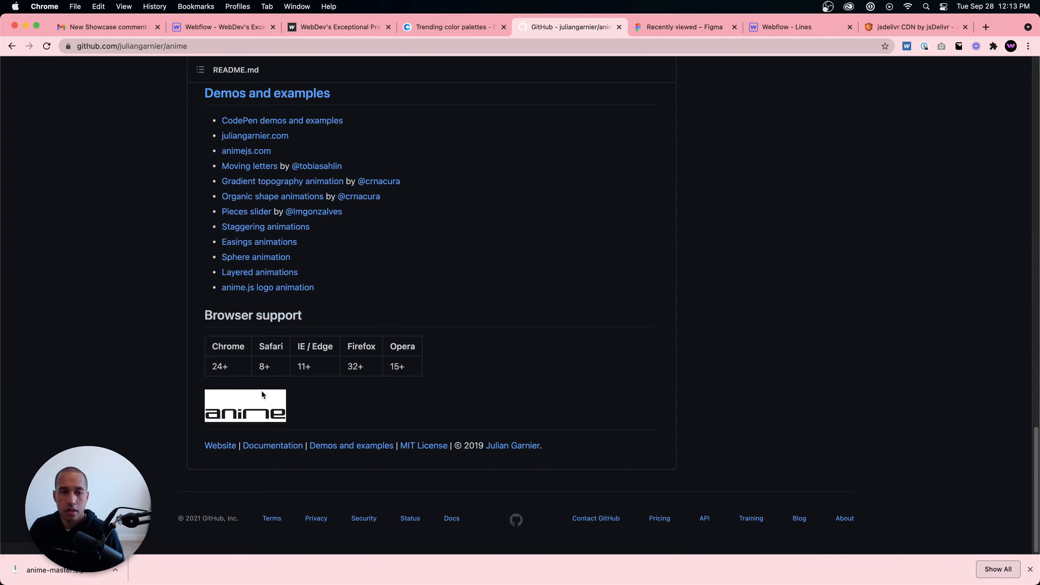
pyautogui.click(219, 443)
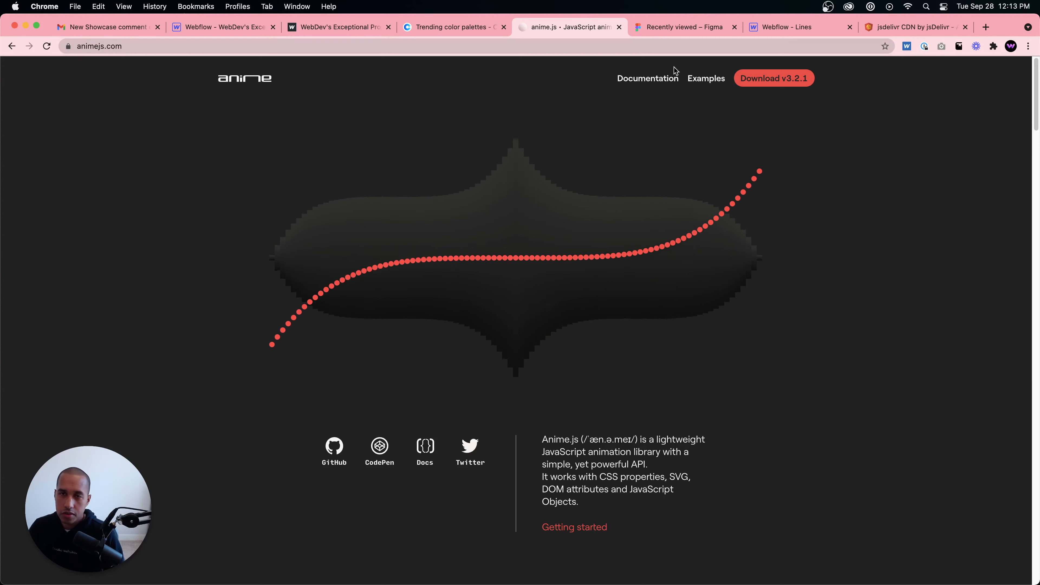
pyautogui.click(633, 80)
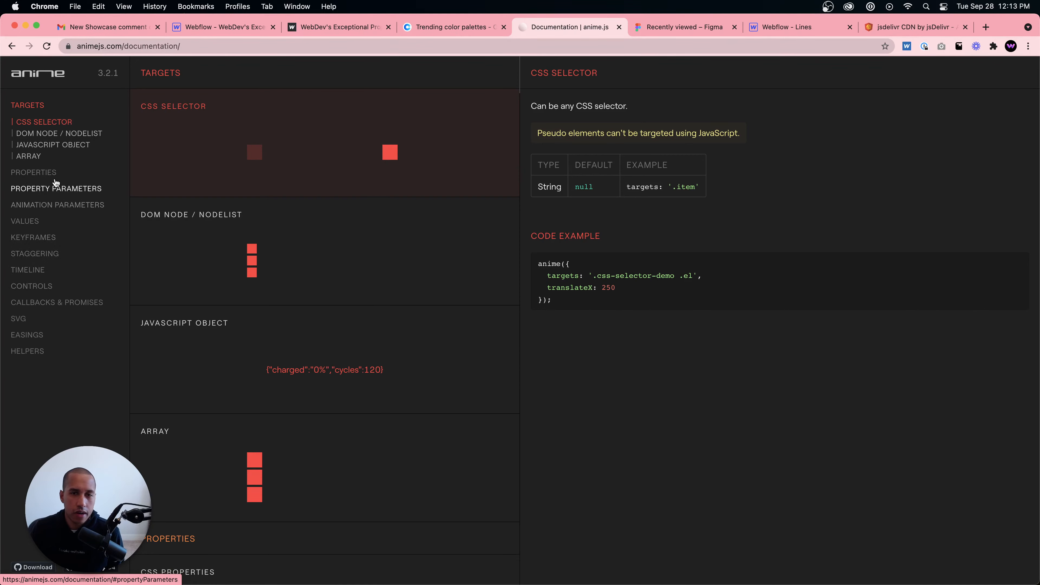
# Step: Examine the SVG line drawing section of the anime.js documentation and its code example
pyautogui.click(44, 175)
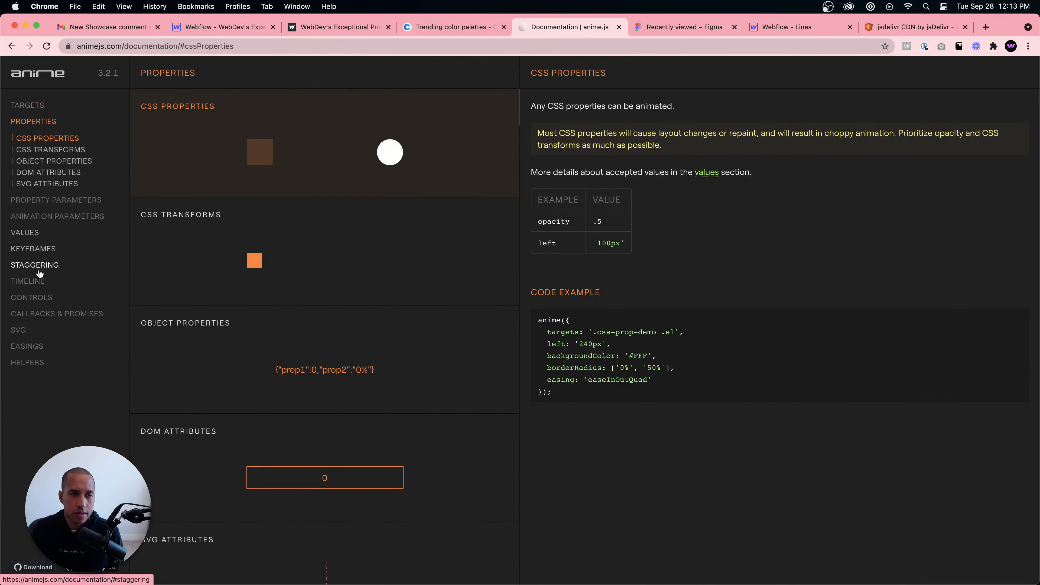
pyautogui.click(36, 332)
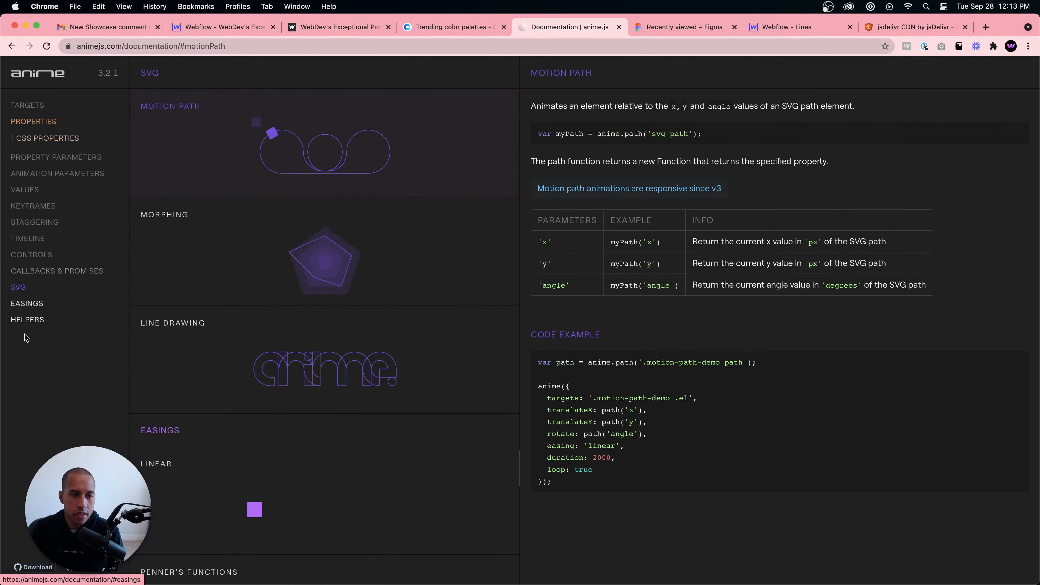
pyautogui.scroll(-2, 344, 381)
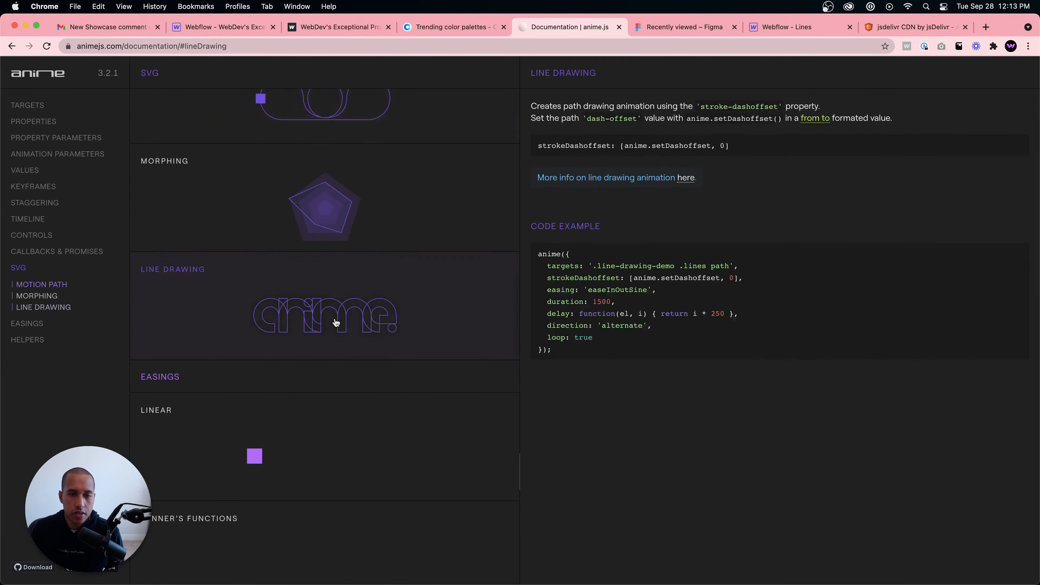
pyautogui.scroll(-5, 336, 322)
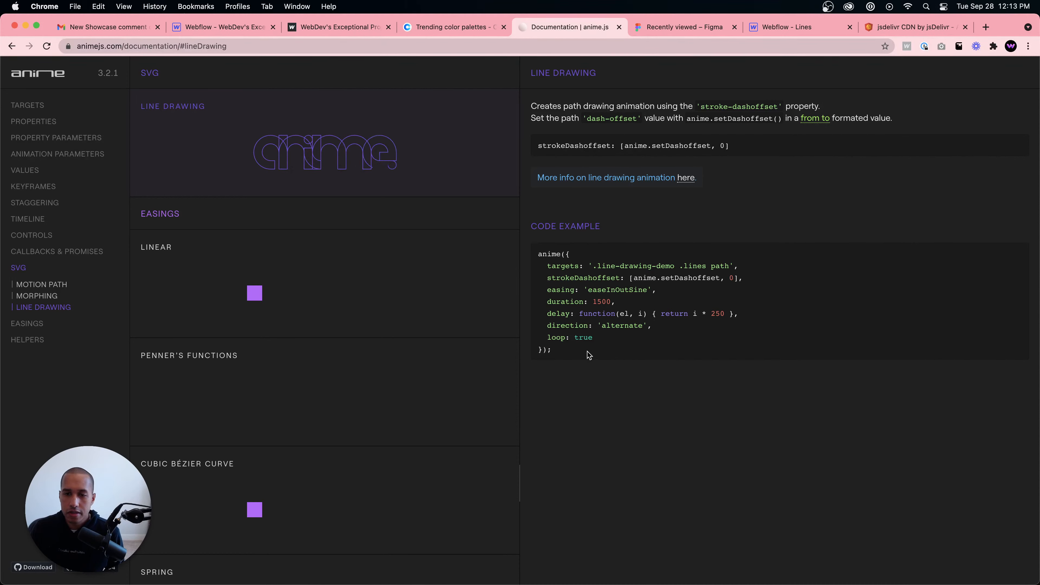
pyautogui.moveTo(588, 354); pyautogui.dragTo(539, 255)
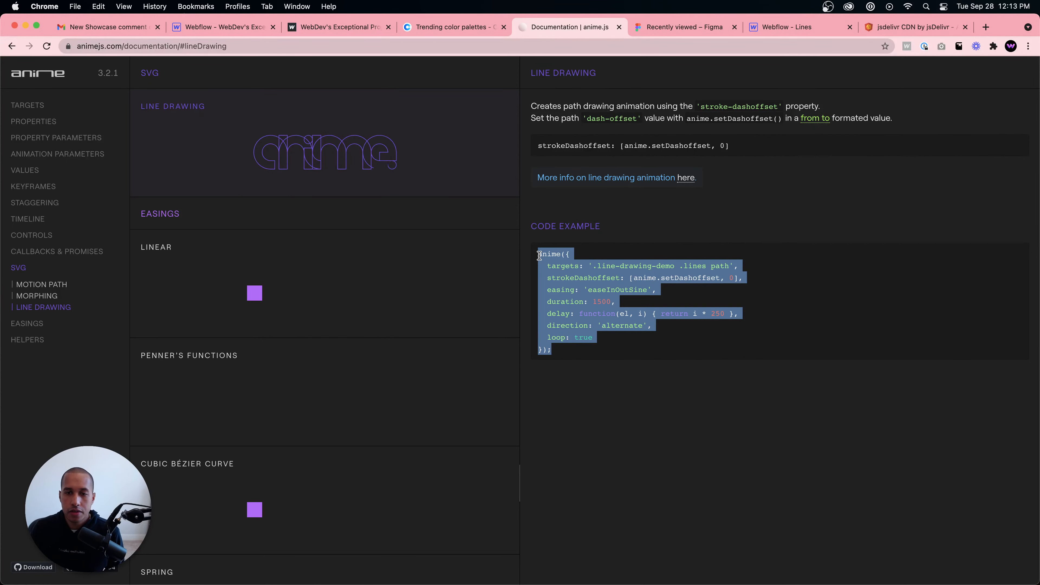
pyautogui.click(649, 363)
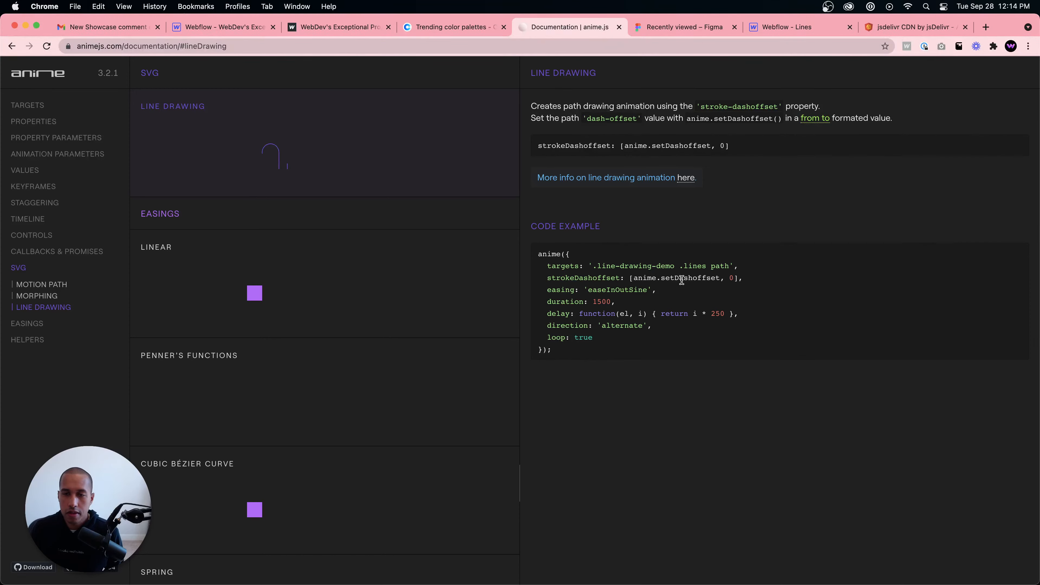
# Step: Back in the Number 5 page's code, comment out delay: anime.stagger(100) and uncomment delay: function(el, i) { return i * 250 }
pyautogui.click(779, 27)
pyautogui.click(223, 27)
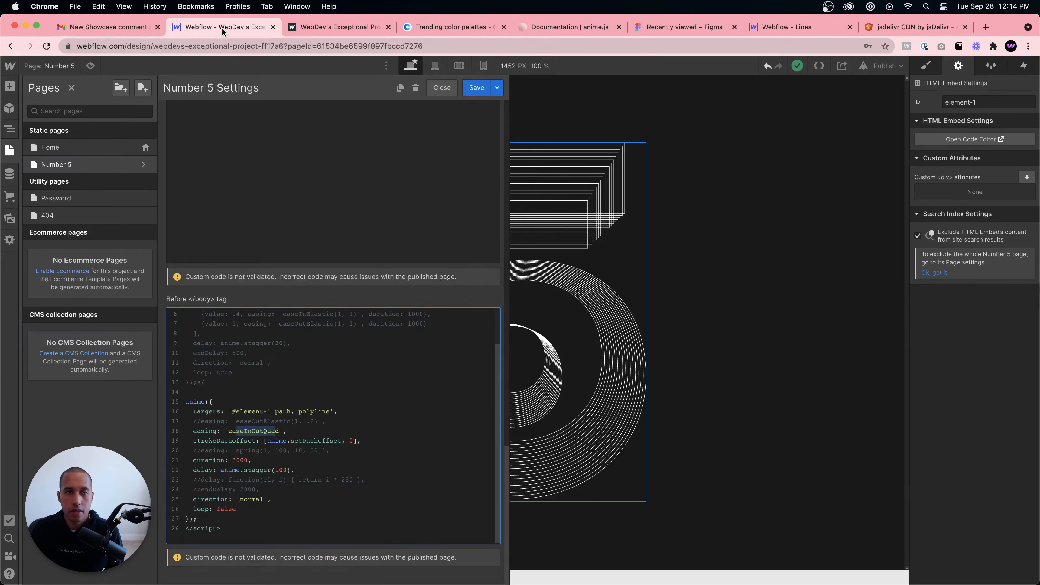
pyautogui.click(190, 506)
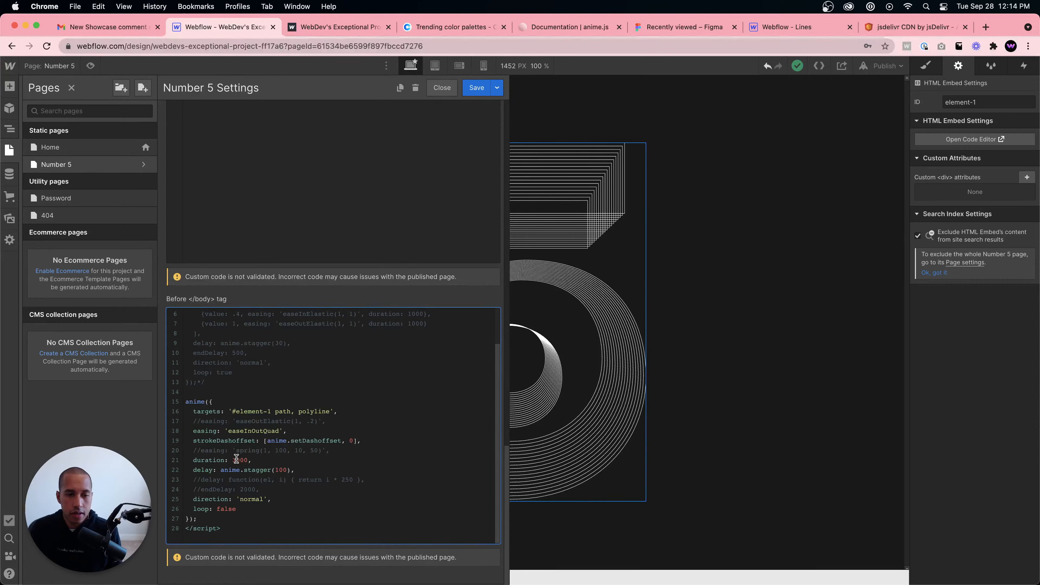
pyautogui.click(195, 470)
pyautogui.write('//')
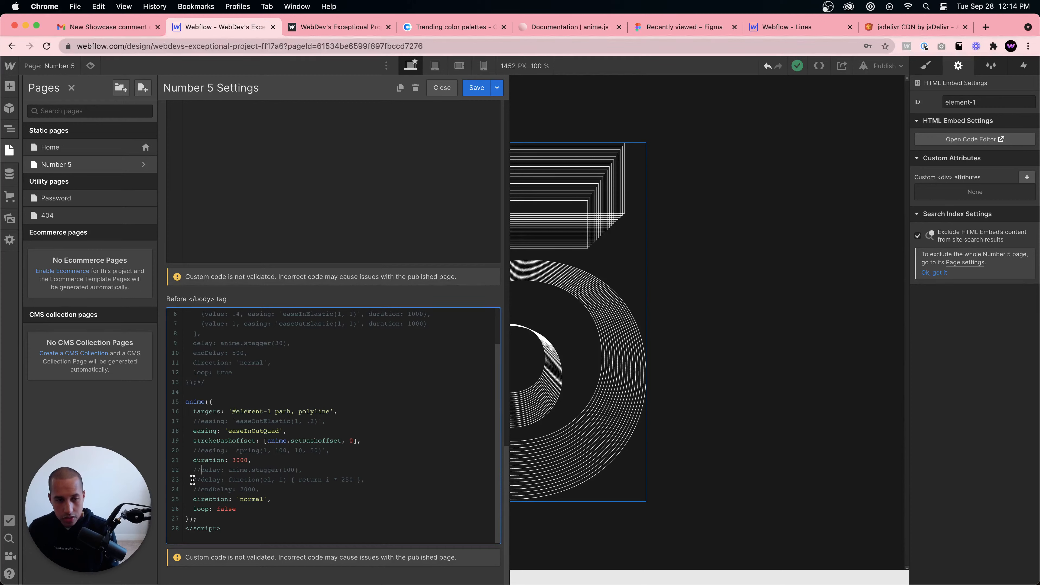
pyautogui.click(202, 480)
pyautogui.press('BackSpace')
pyautogui.press('BackSpace')
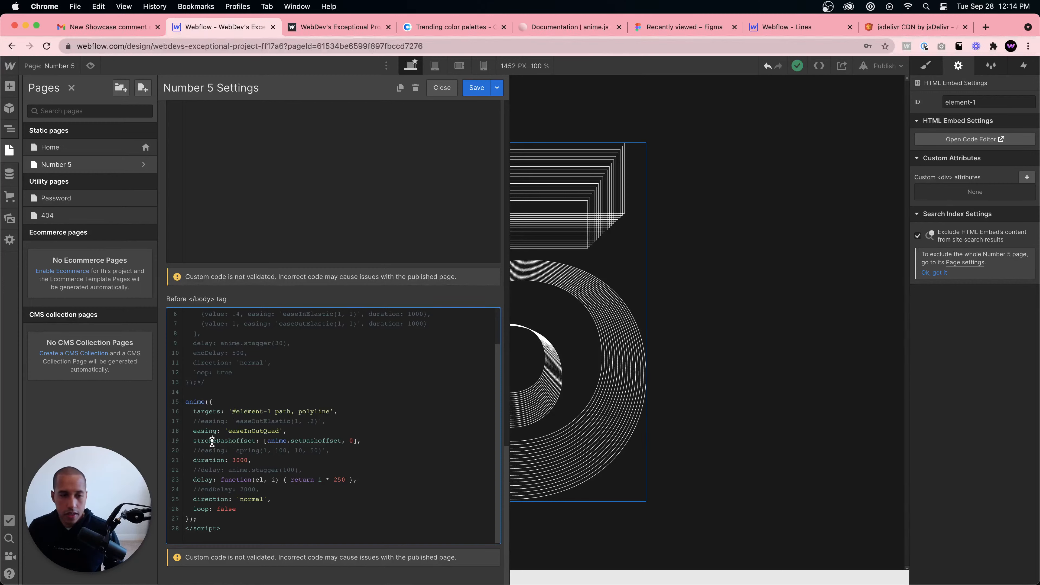
# Step: Check the strokeDashoffset and targets lines of the anime() call, and save the Number 5 page's changes while closing its settings
pyautogui.moveTo(205, 441); pyautogui.dragTo(264, 443)
pyautogui.press('Right')
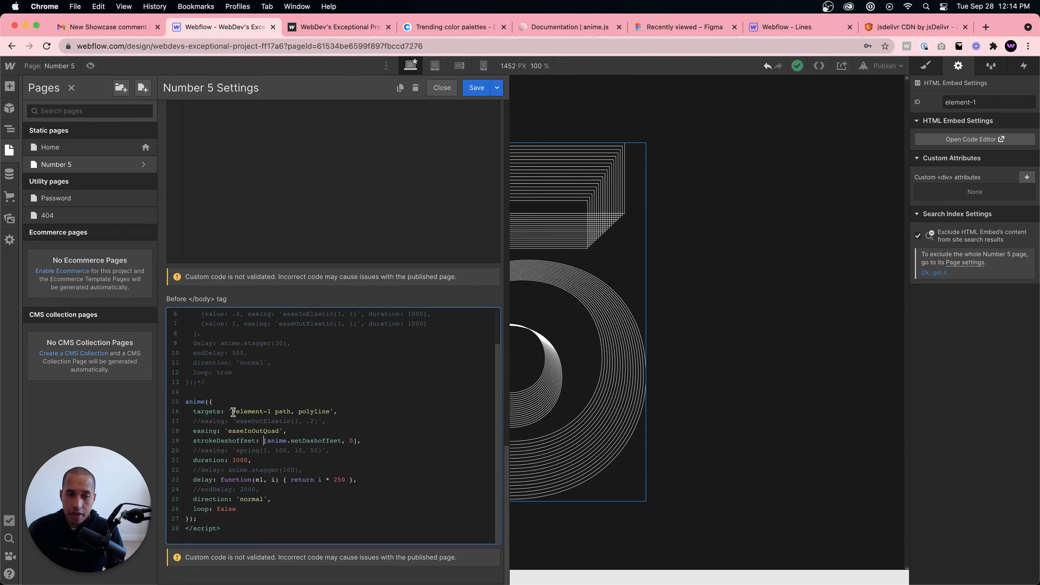
pyautogui.moveTo(234, 411); pyautogui.dragTo(259, 412)
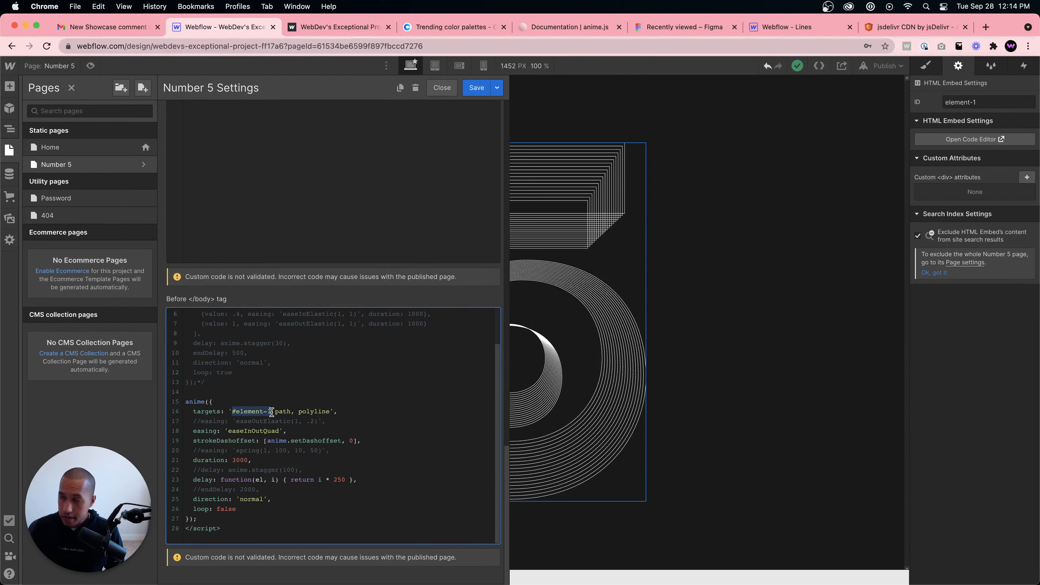
pyautogui.click(287, 411)
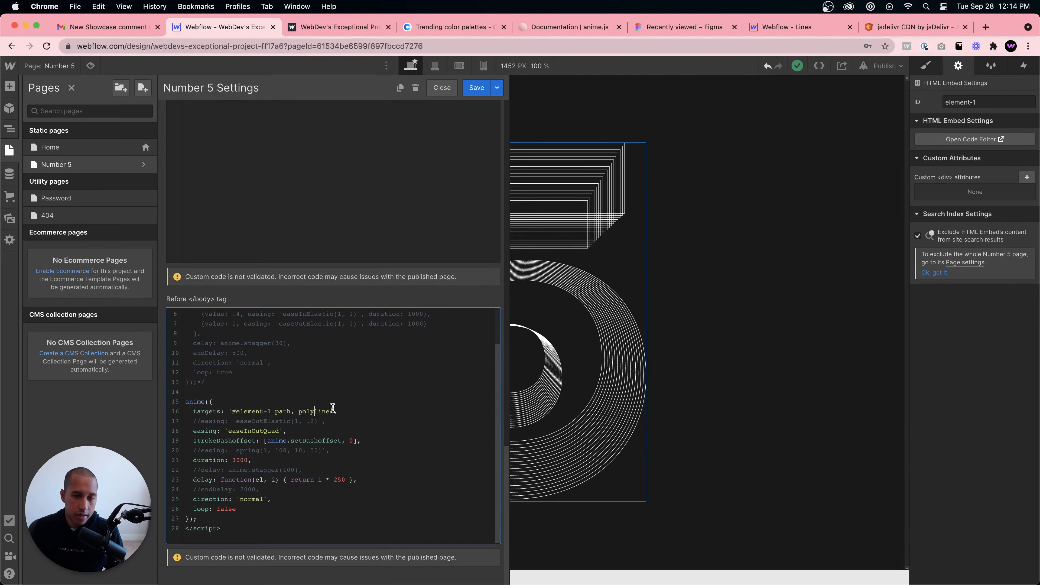
pyautogui.click(566, 191)
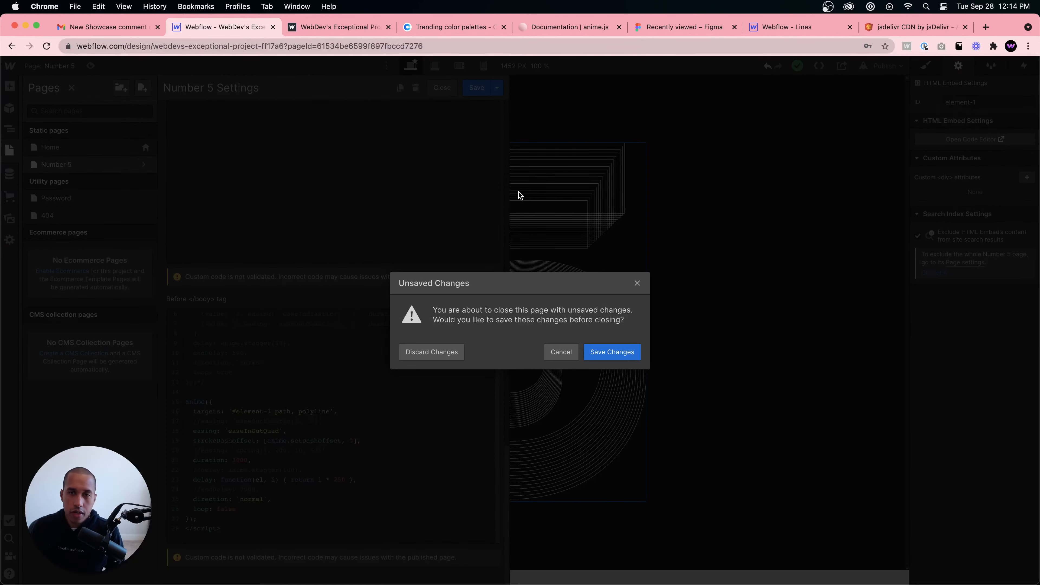
pyautogui.click(626, 353)
# Step: Examine the path elements in the HTML Embed's SVG code, then save and close the code editor
pyautogui.click(431, 138)
pyautogui.scroll(15, 539, 293)
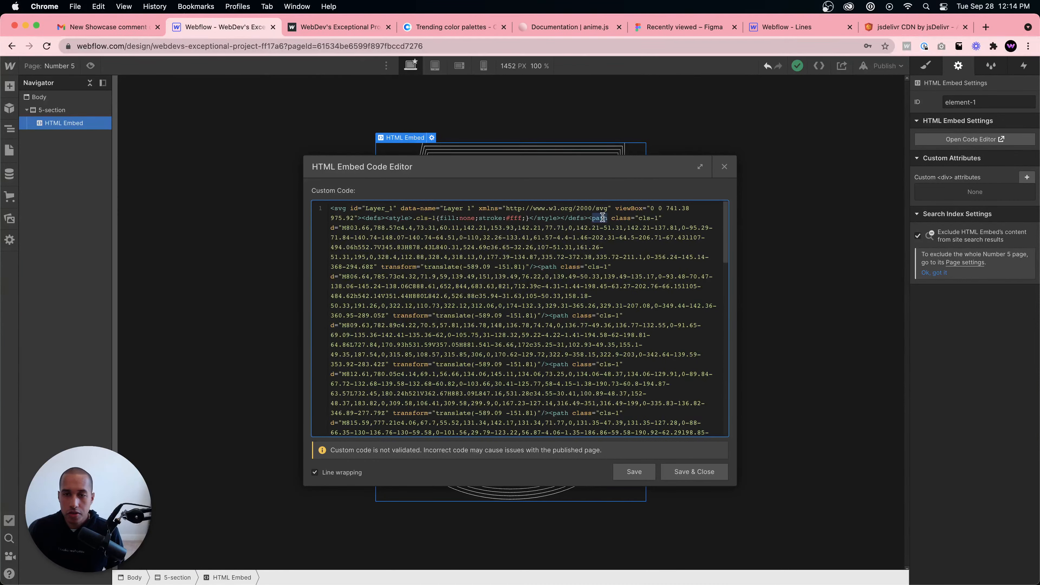
pyautogui.doubleClick(543, 267)
pyautogui.click(553, 318)
pyautogui.doubleClick(560, 364)
pyautogui.scroll(-5, 561, 377)
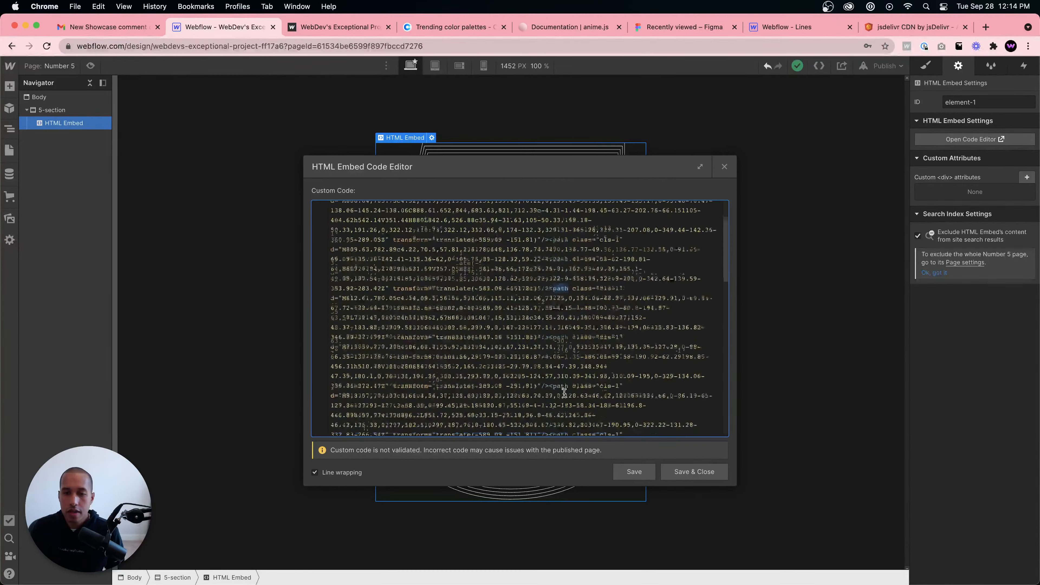
pyautogui.doubleClick(560, 321)
pyautogui.doubleClick(559, 370)
pyautogui.scroll(-4, 560, 370)
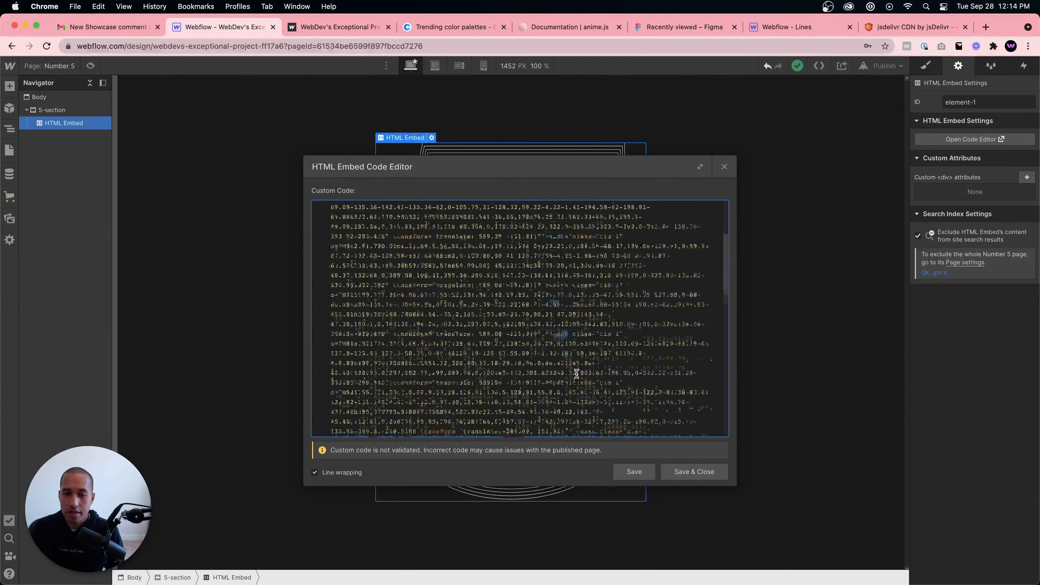
pyautogui.doubleClick(566, 339)
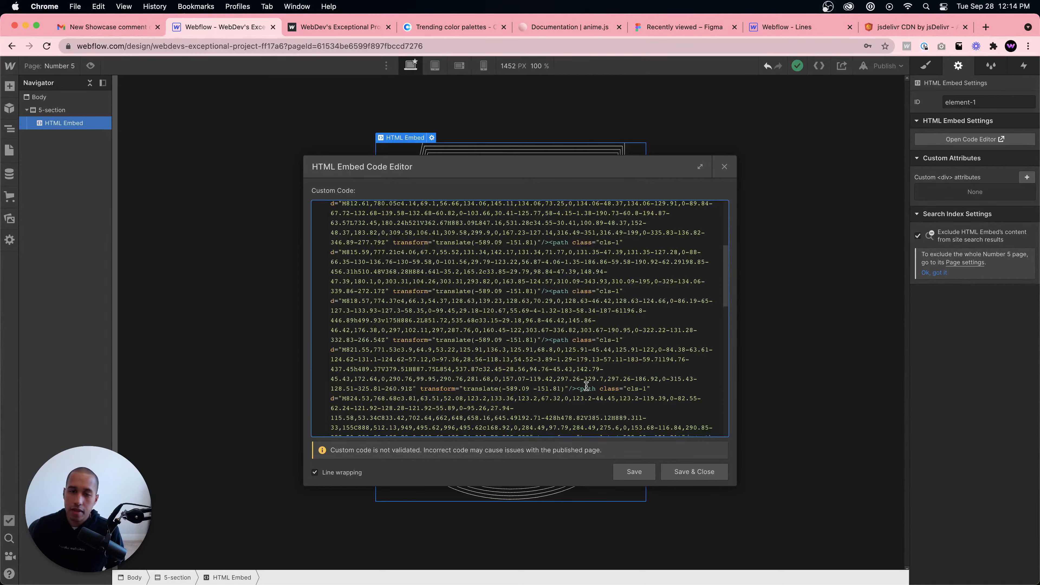
pyautogui.scroll(-8, 587, 387)
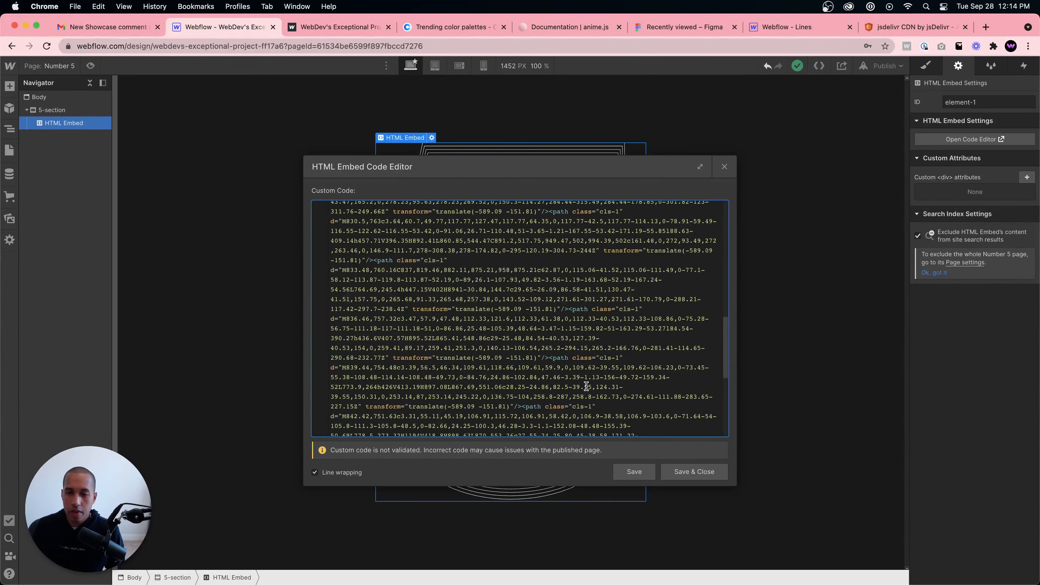
pyautogui.click(697, 473)
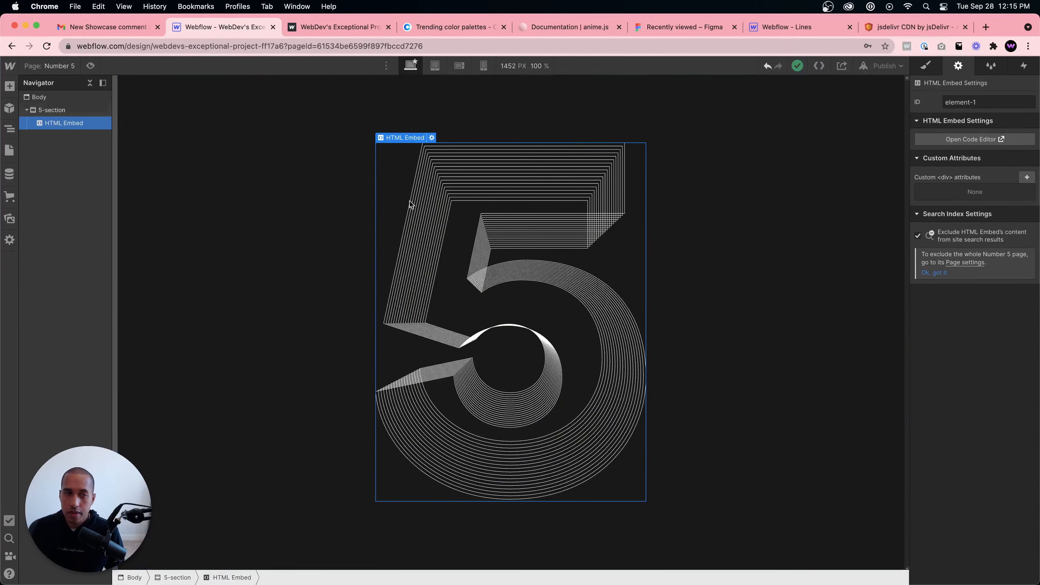
# Step: Review the anime.js code before the </body> tag in the Number 5 page's settings, and save the settings
pyautogui.click(9, 150)
pyautogui.click(146, 148)
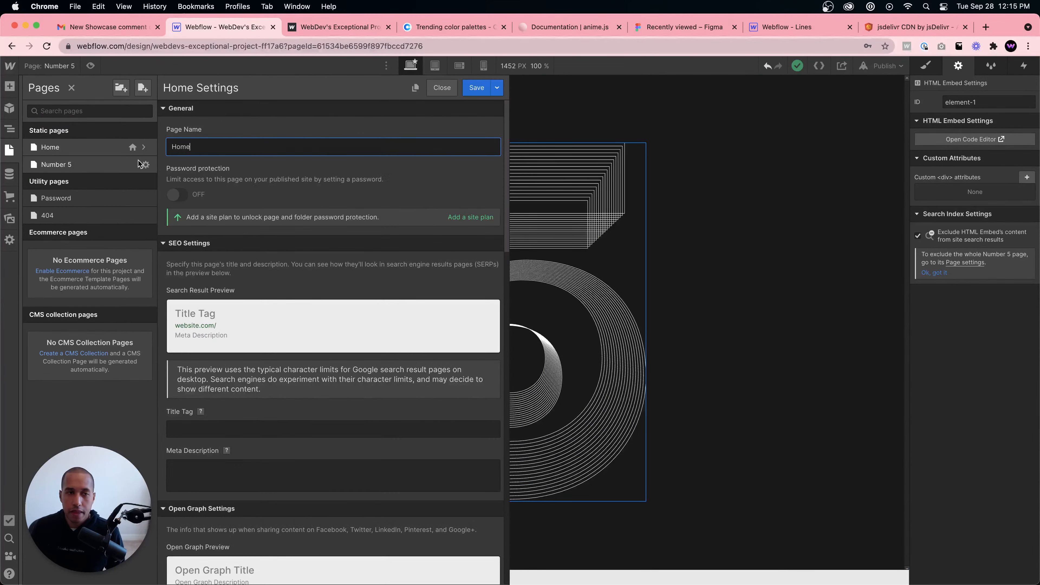
pyautogui.click(146, 164)
pyautogui.scroll(-15, 266, 311)
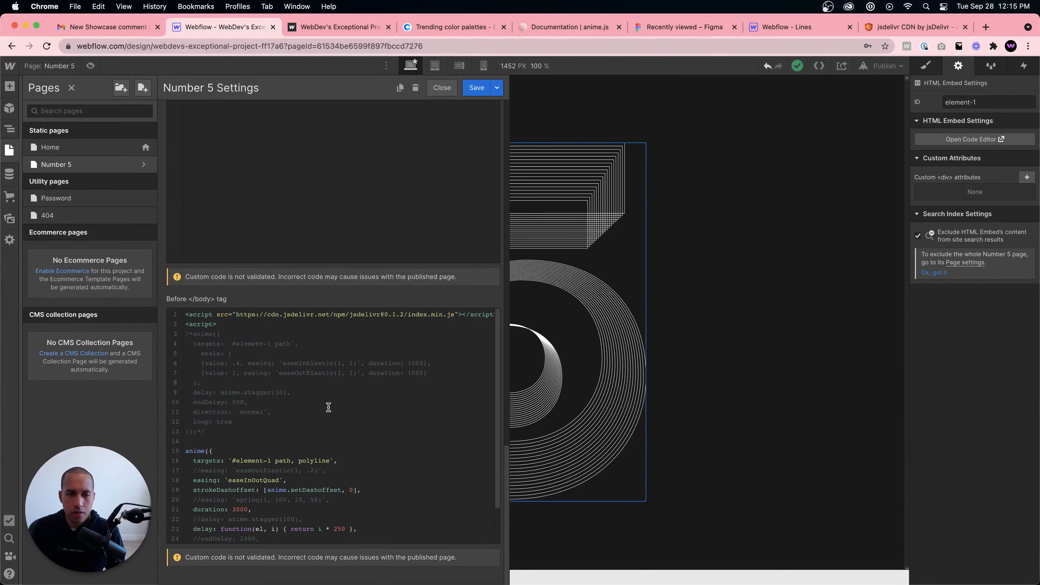
pyautogui.scroll(-3, 329, 406)
pyautogui.scroll(6, 330, 405)
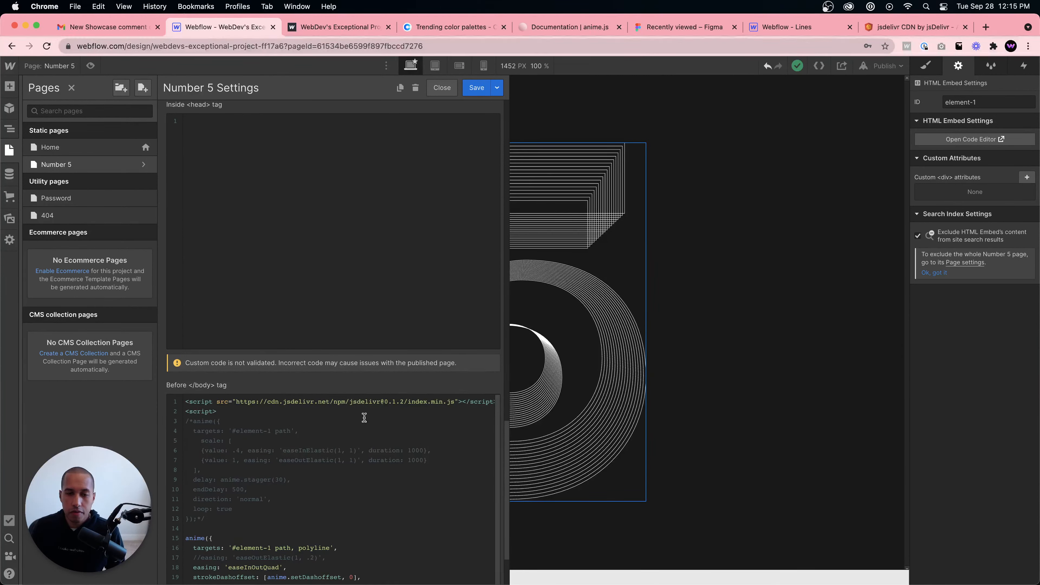
pyautogui.click(476, 87)
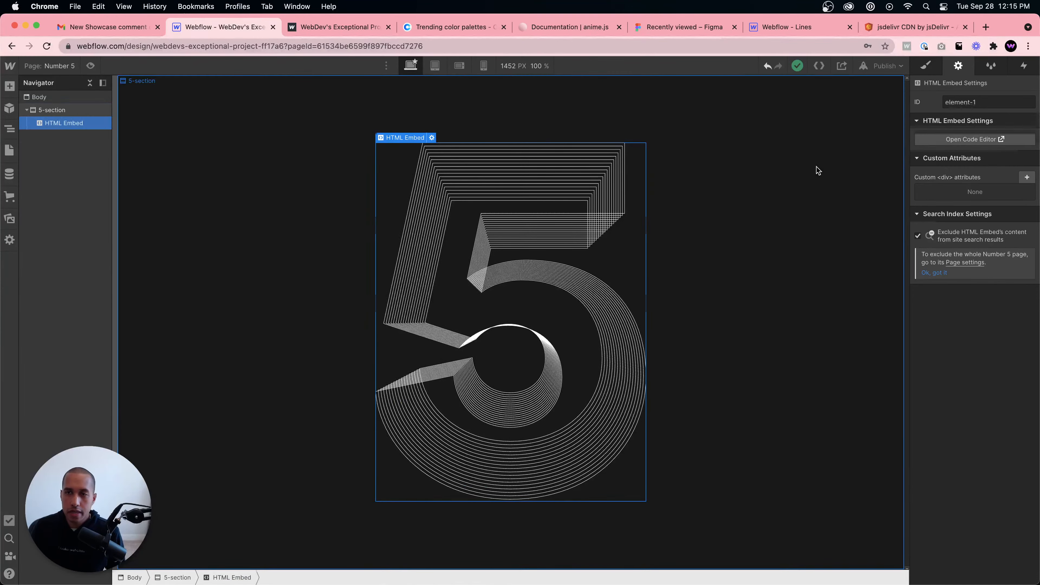
# Step: Publish the site to its webflow.io domain and open the live Number 5 page
pyautogui.click(885, 66)
pyautogui.click(844, 200)
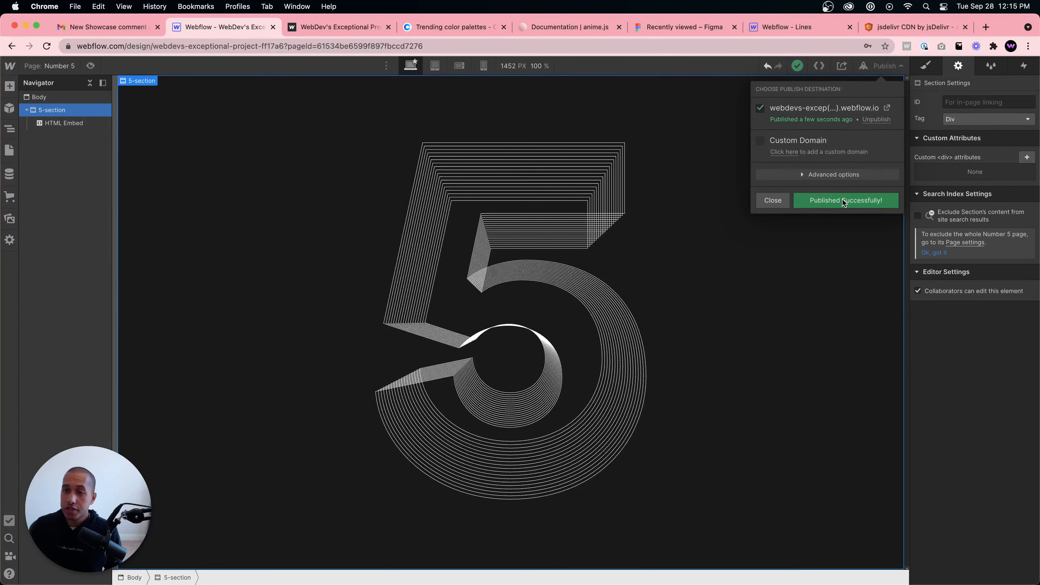
pyautogui.click(888, 107)
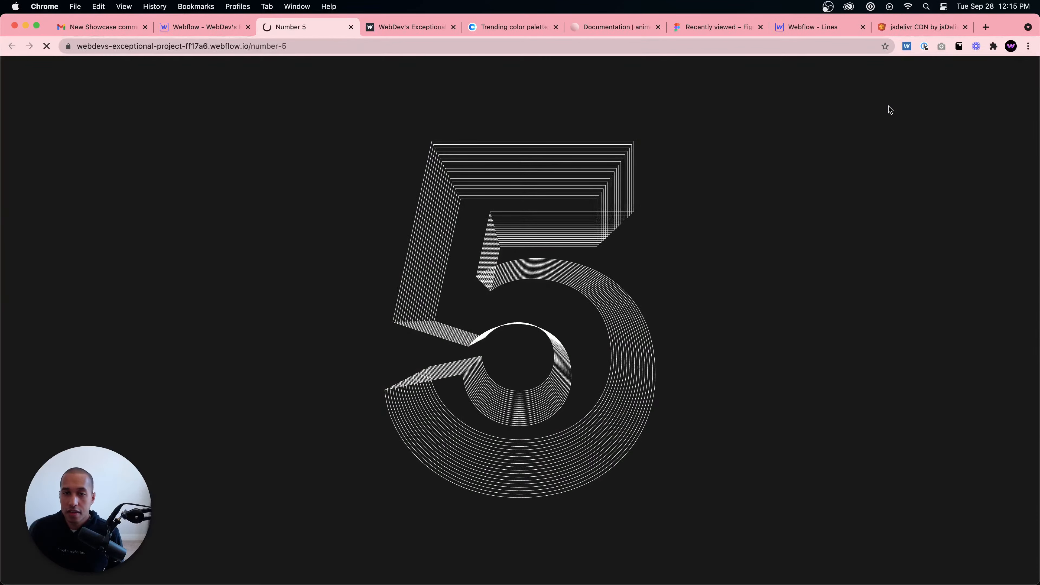
# Step: Inspect the live page's console errors and the source line of the anime error, then close the developer tools
pyautogui.rightClick(745, 406)
pyautogui.click(789, 397)
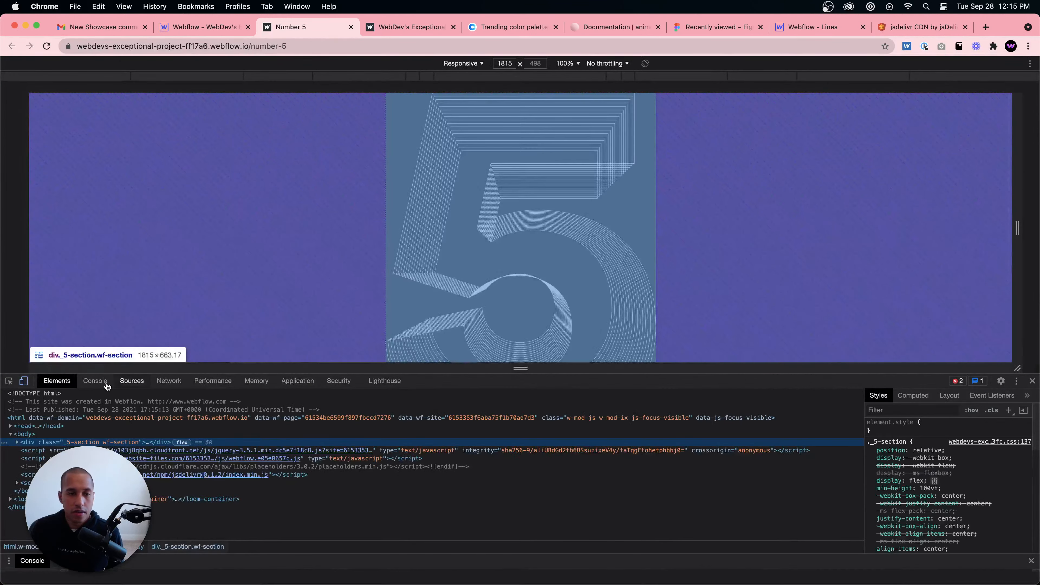
pyautogui.click(95, 381)
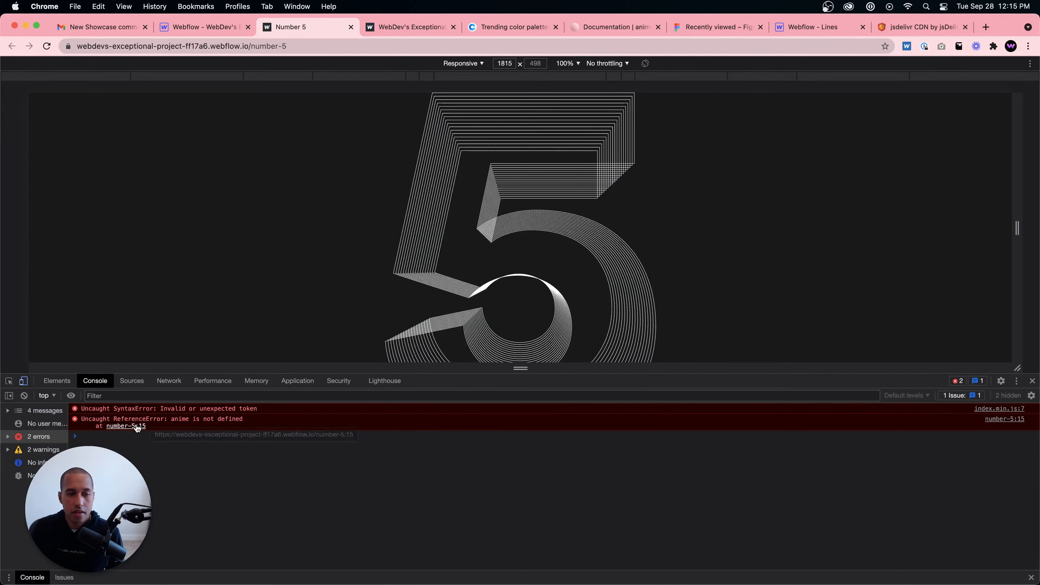
pyautogui.click(137, 426)
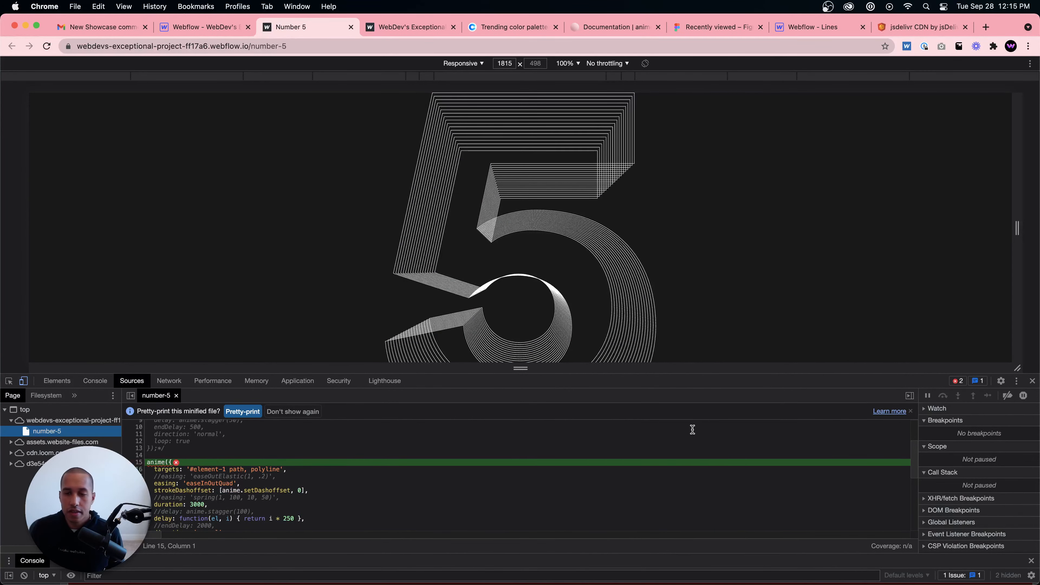
pyautogui.click(1032, 381)
# Step: On the jsDelivr site, look through the jsdelivr package's folders and remove its index.js file from the selected files
pyautogui.click(921, 26)
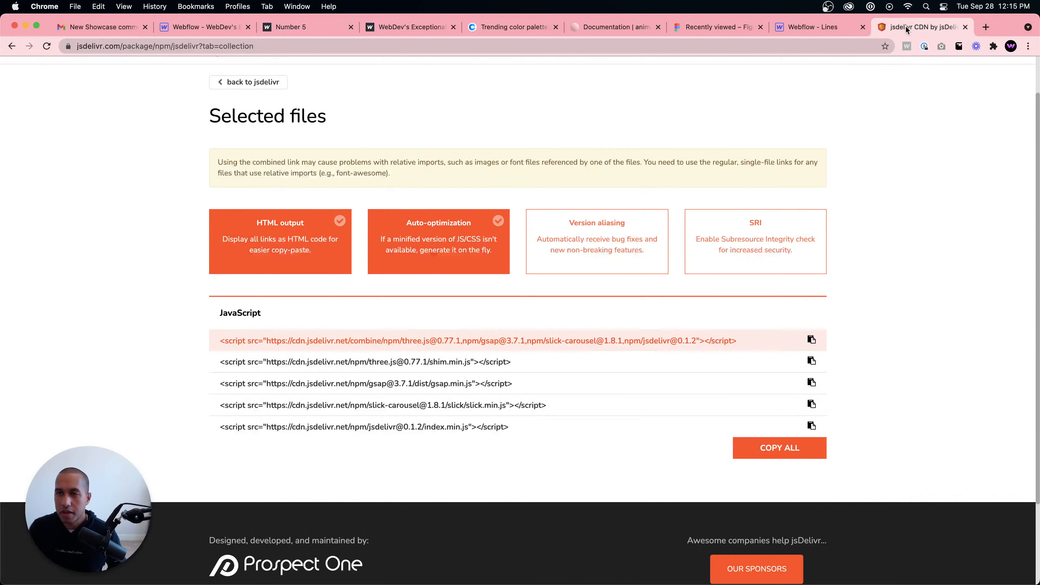
pyautogui.click(18, 42)
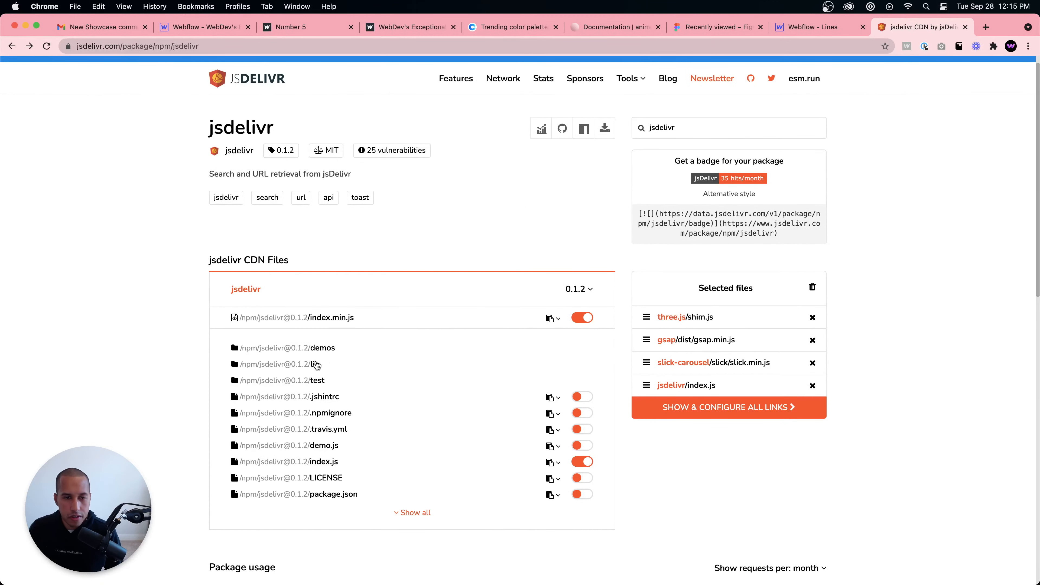
pyautogui.click(316, 364)
pyautogui.click(254, 348)
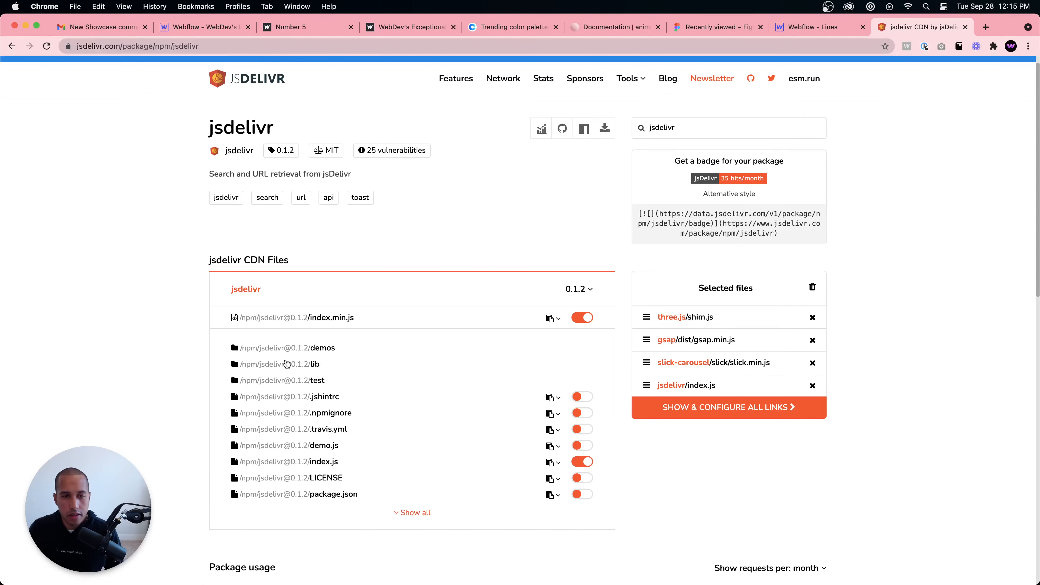
pyautogui.click(324, 348)
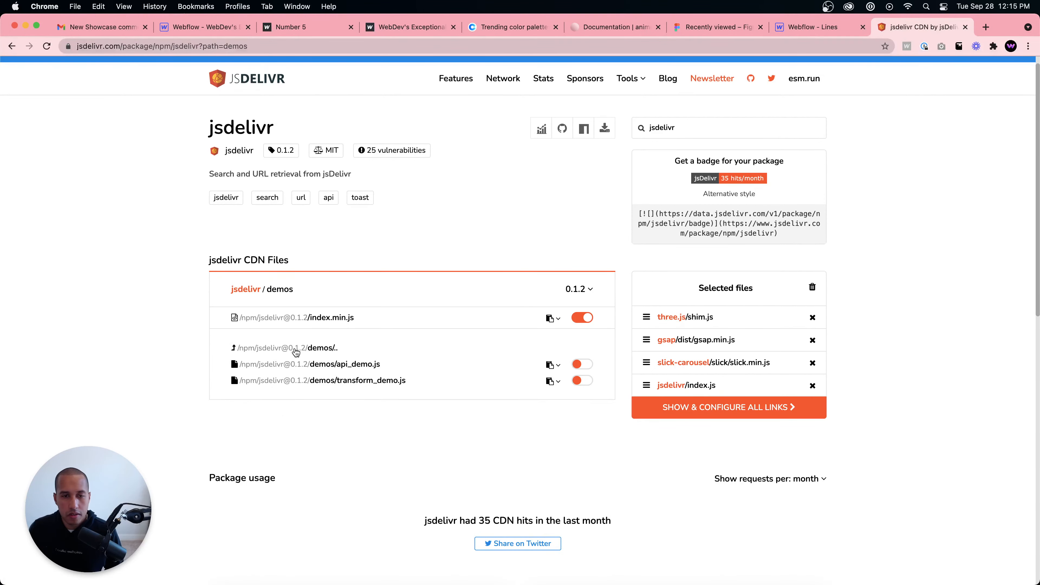
pyautogui.click(296, 349)
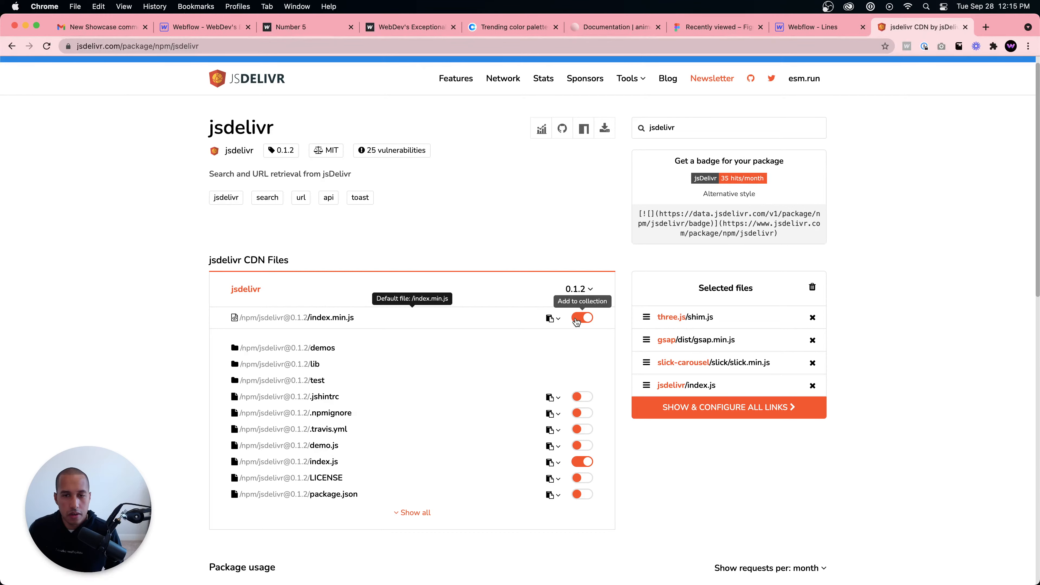
pyautogui.click(580, 317)
# Step: Go back to the jsDelivr package search, search for animejs, and open the animejs package
pyautogui.click(9, 46)
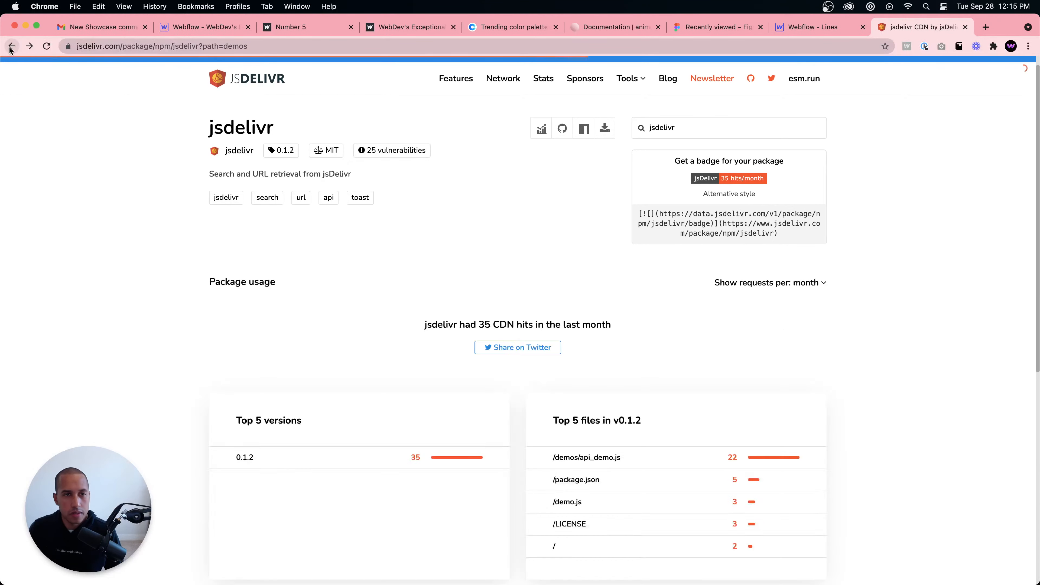
pyautogui.click(11, 46)
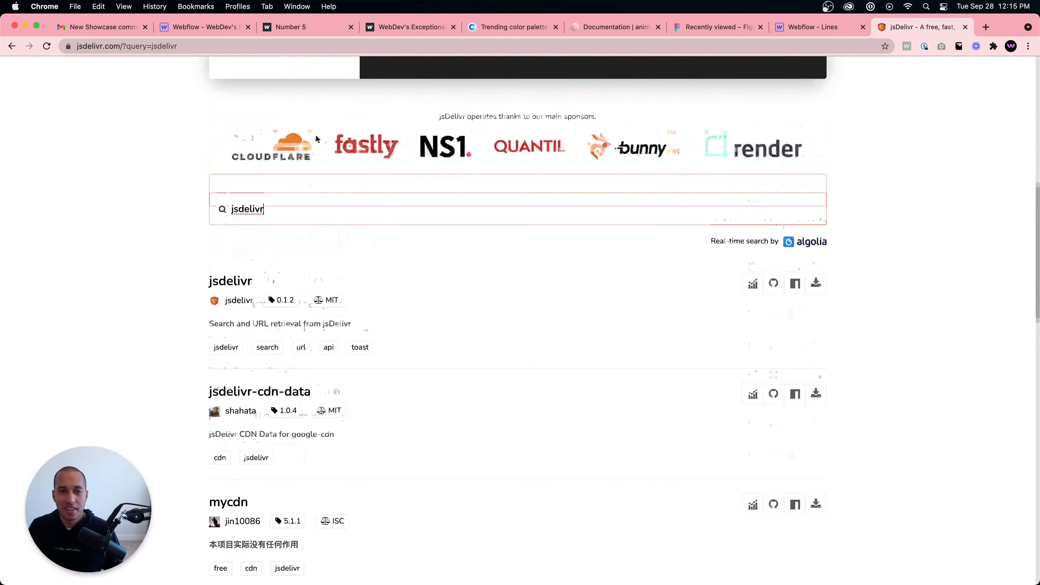
pyautogui.doubleClick(281, 211)
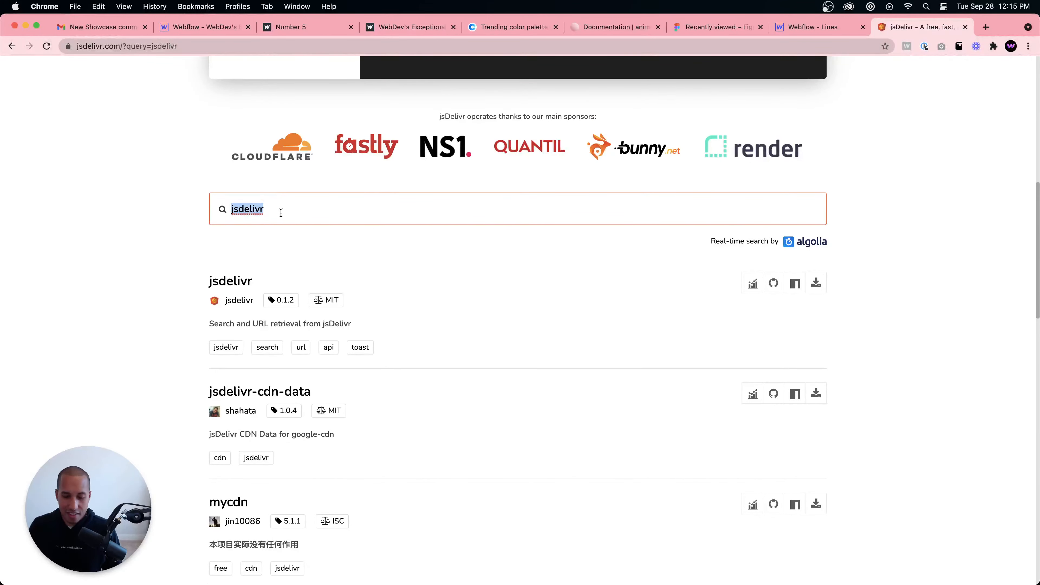
pyautogui.write('animejs')
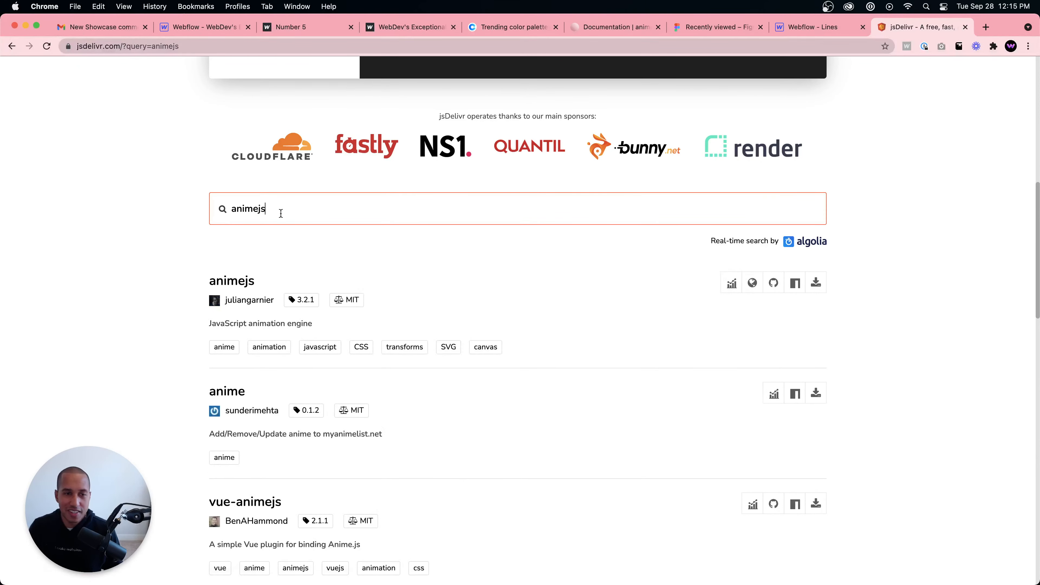
pyautogui.click(246, 288)
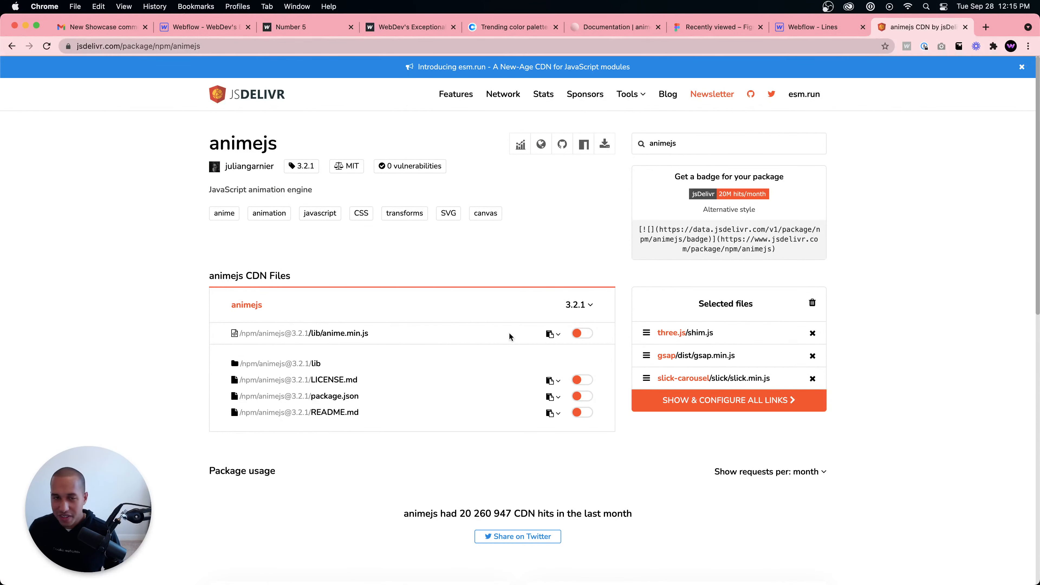
# Step: Add animejs lib/anime.min.js 3.2.1 to the selected files and copy its HTML script tag
pyautogui.click(577, 334)
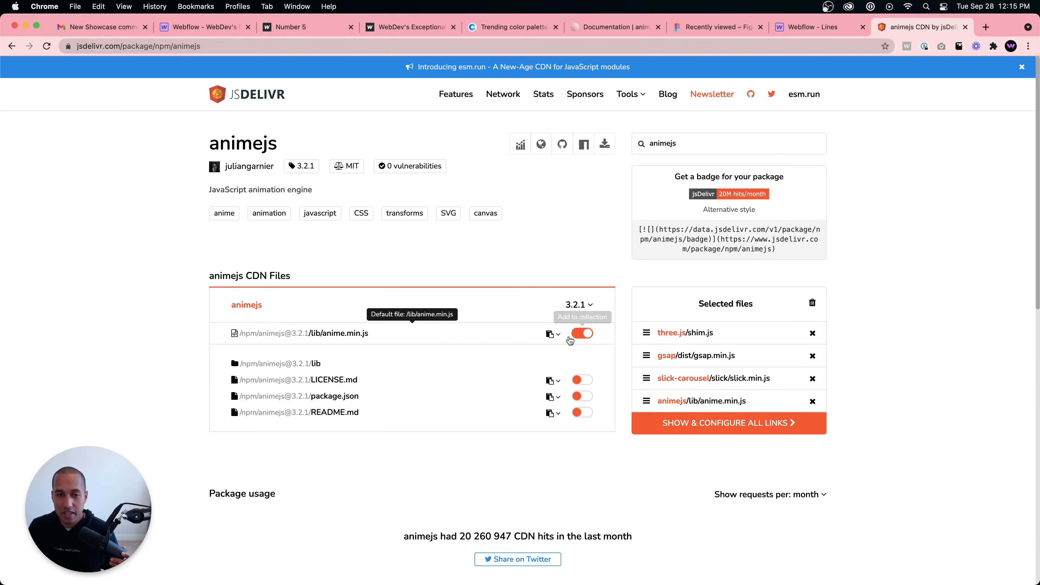
pyautogui.click(712, 426)
pyautogui.click(298, 273)
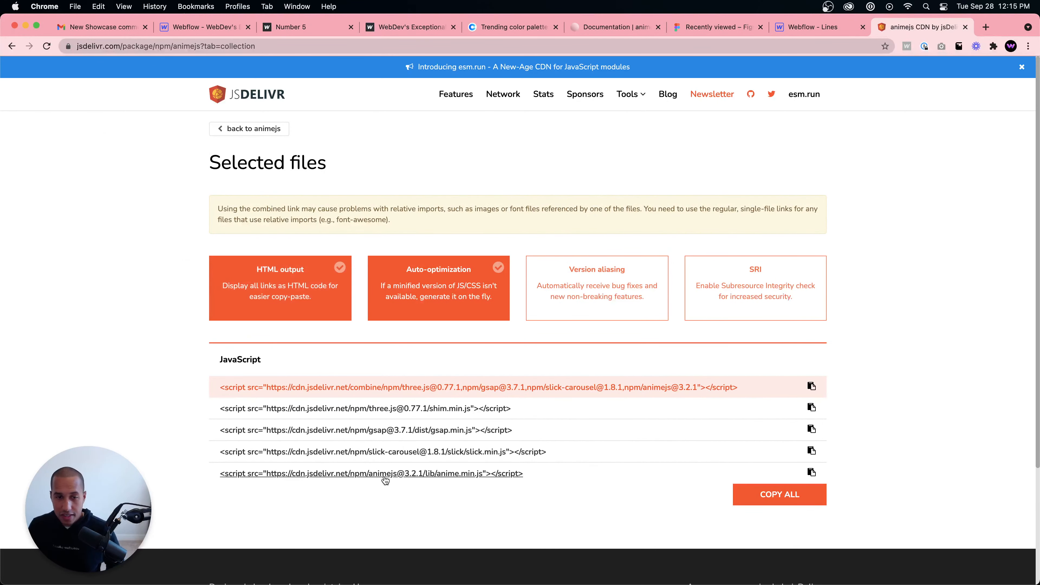
pyautogui.click(812, 473)
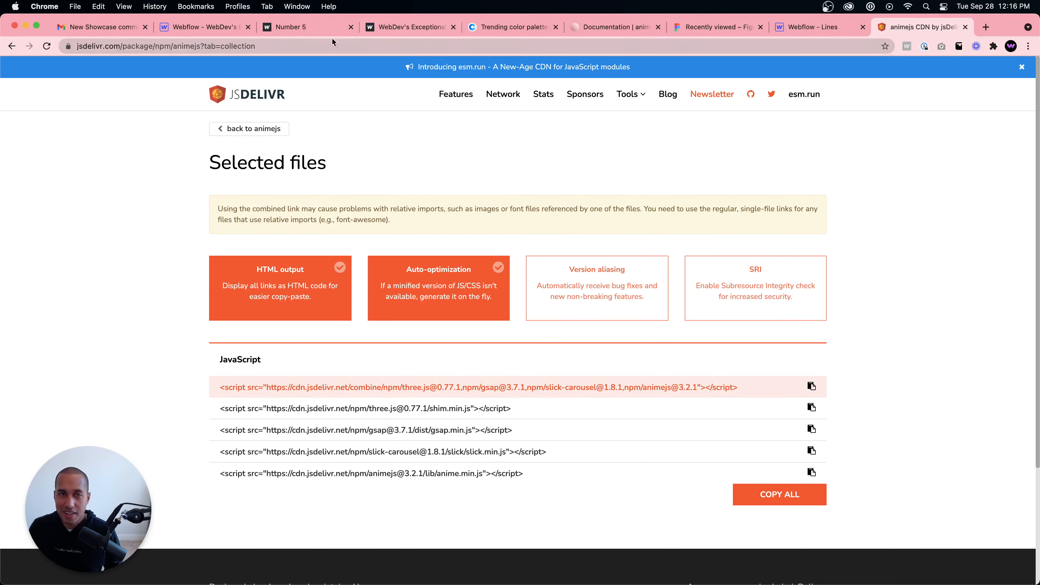
pyautogui.click(815, 27)
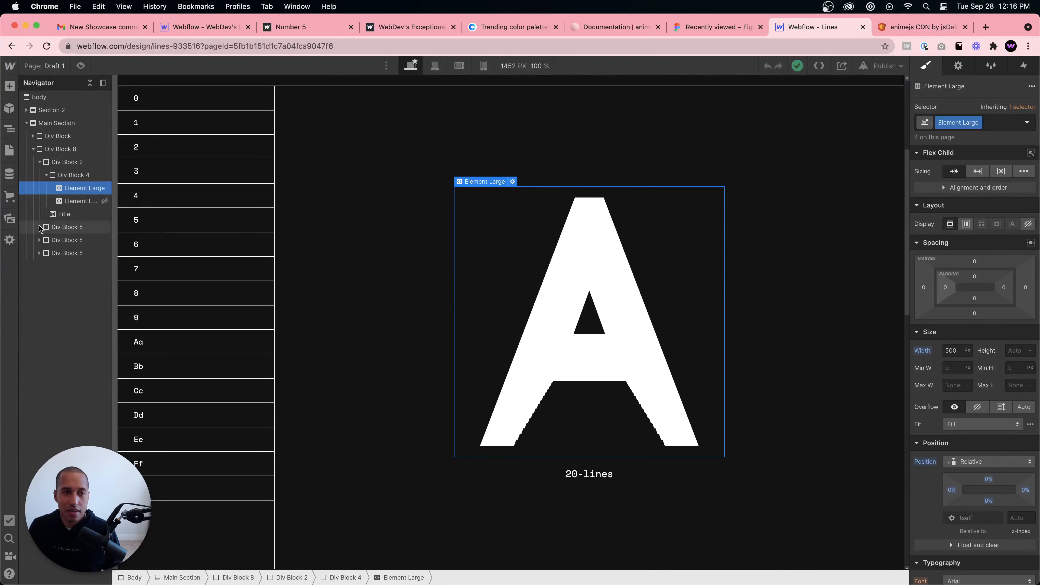
pyautogui.press('super+2')
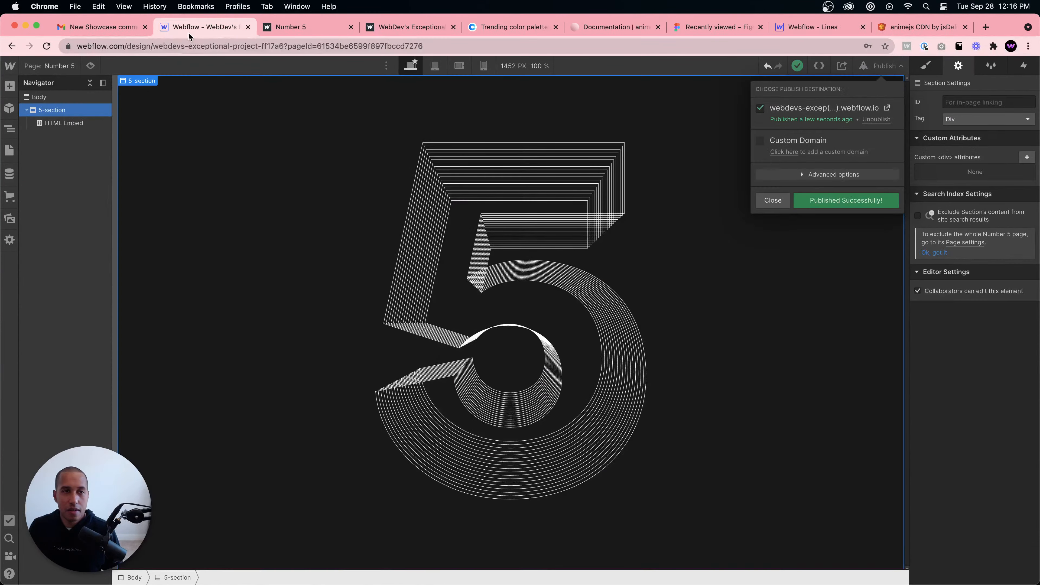
pyautogui.click(9, 151)
pyautogui.click(145, 165)
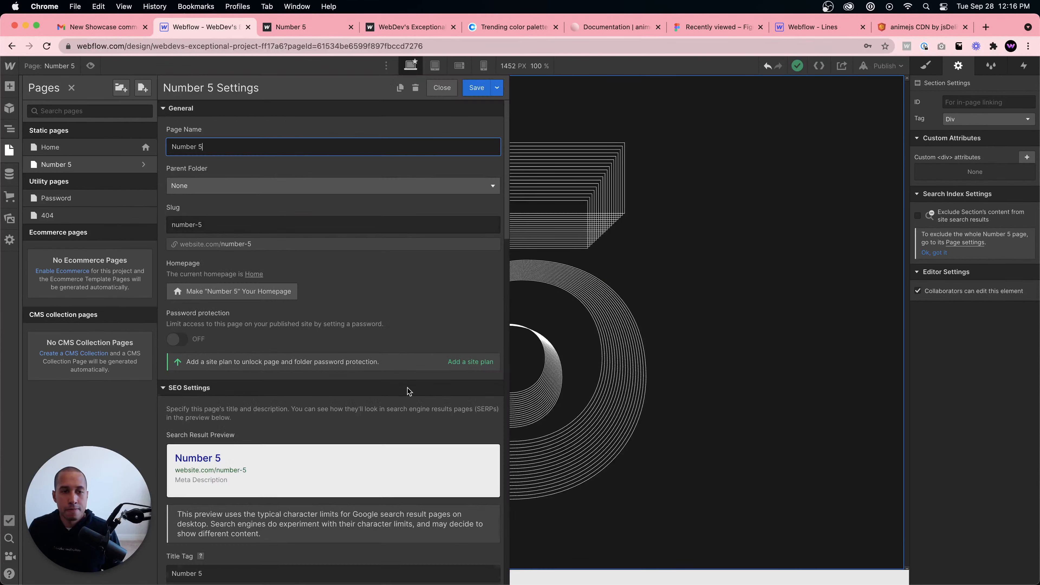
pyautogui.scroll(-15, 406, 389)
pyautogui.scroll(10, 360, 361)
pyautogui.scroll(-15, 450, 410)
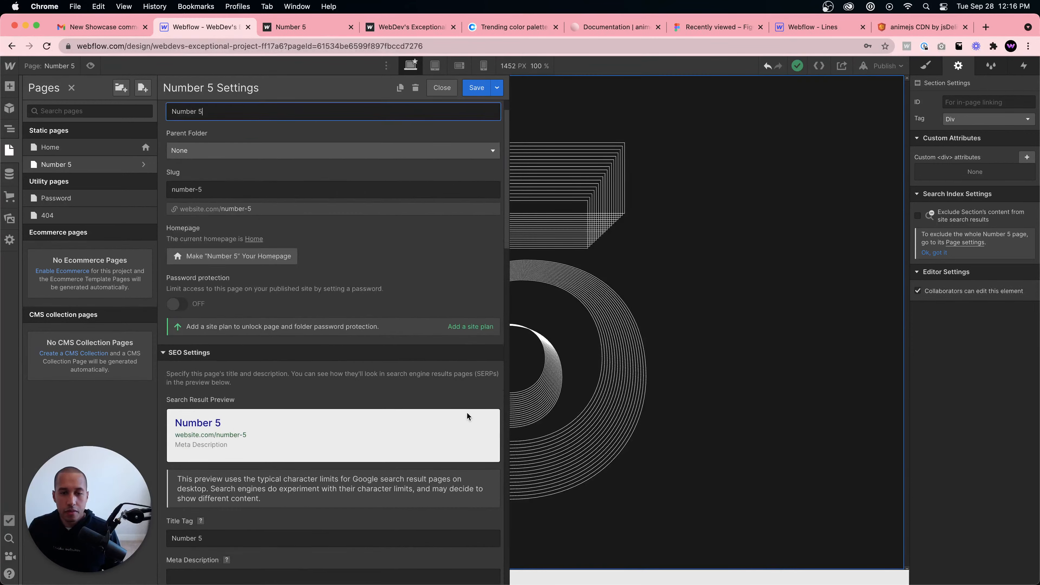
pyautogui.scroll(-3, 450, 426)
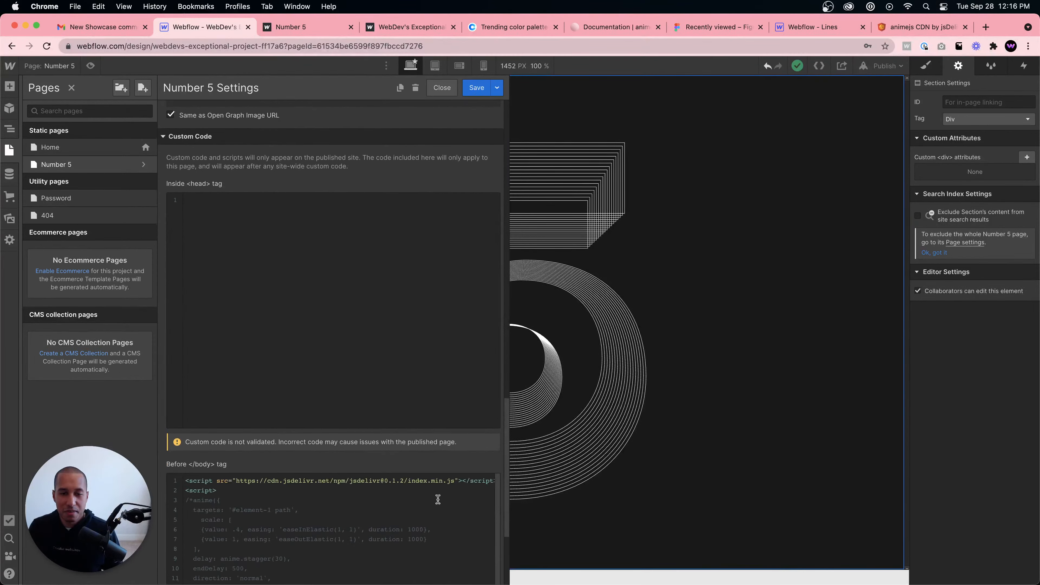
pyautogui.click(493, 478)
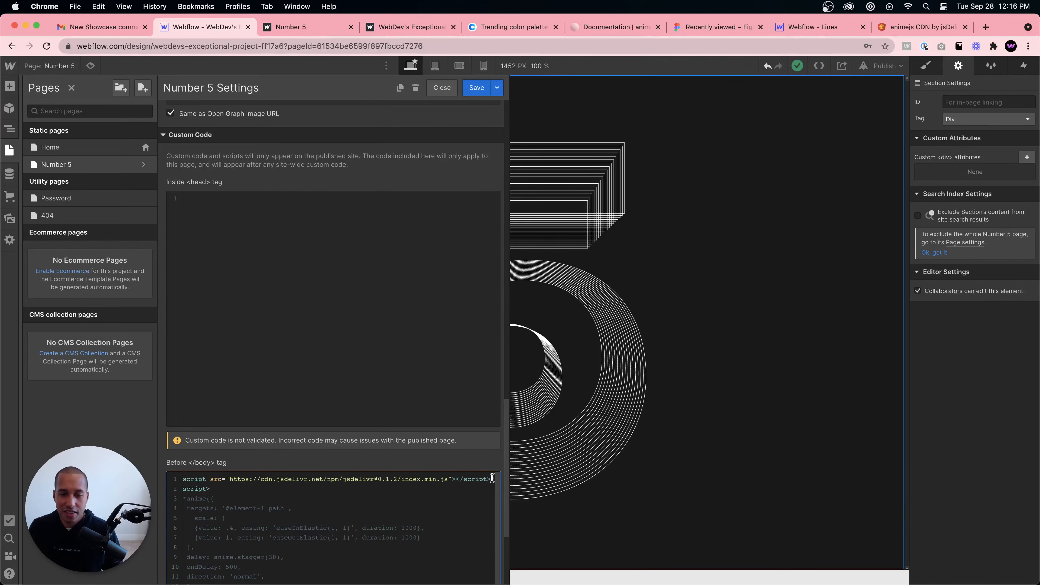
pyautogui.moveTo(492, 479); pyautogui.dragTo(201, 465)
pyautogui.press('super+v')
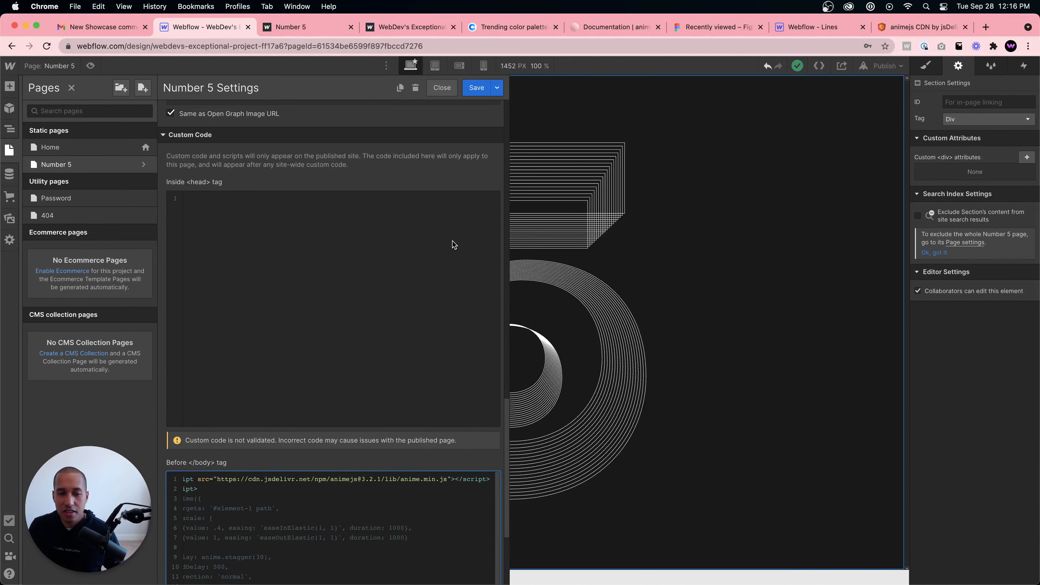
pyautogui.click(476, 87)
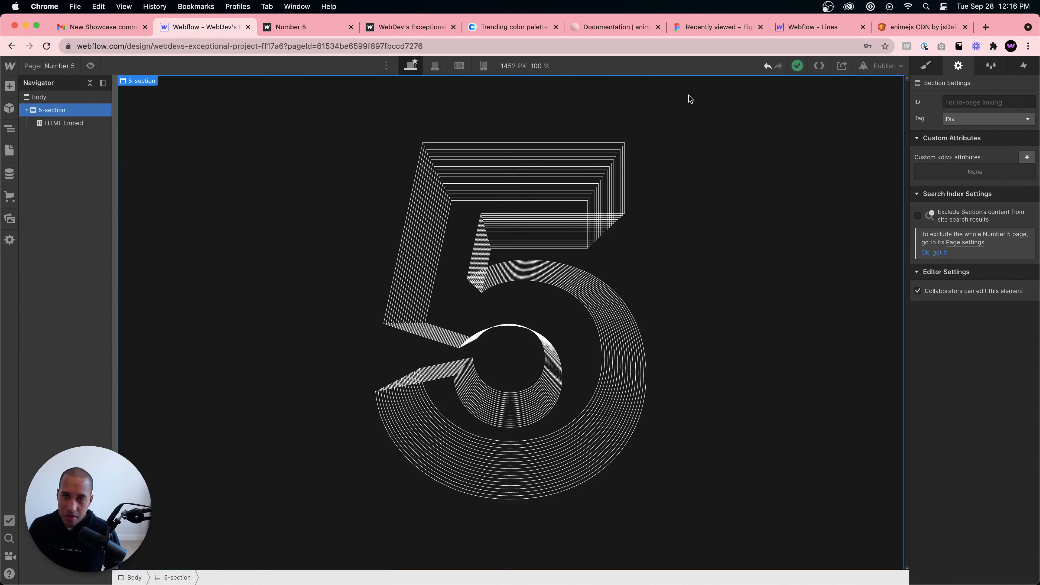
# Step: Publish the updated site, open the live Number 5 page, and reload it to replay the line animation
pyautogui.click(864, 65)
pyautogui.click(860, 201)
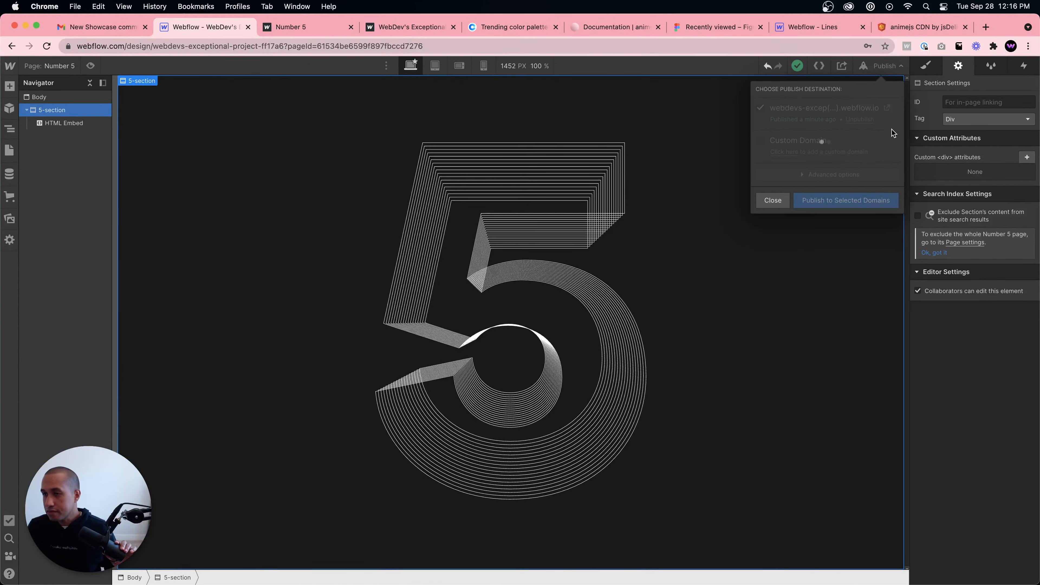
pyautogui.click(885, 108)
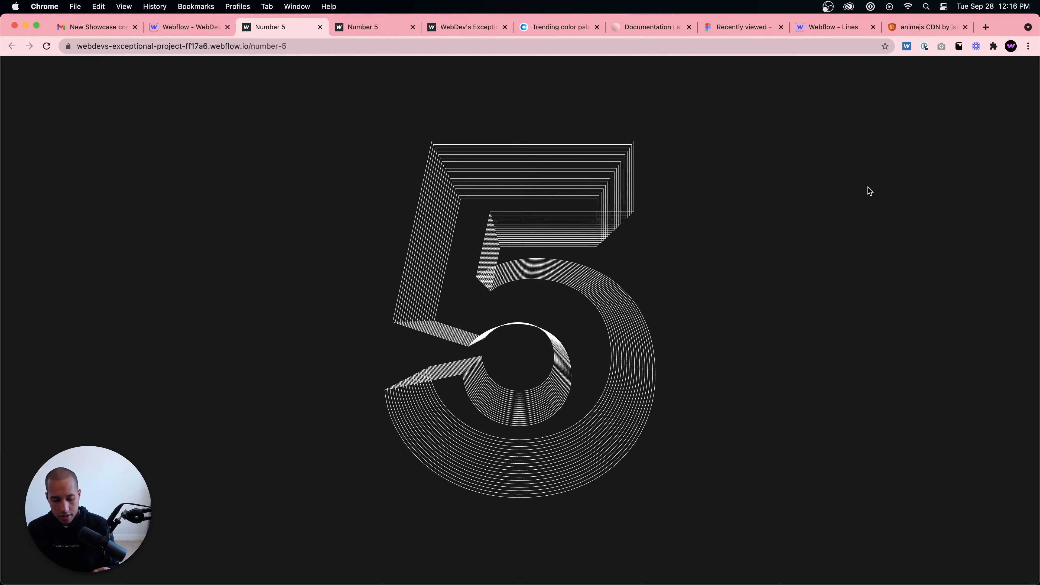
pyautogui.press('super+r')
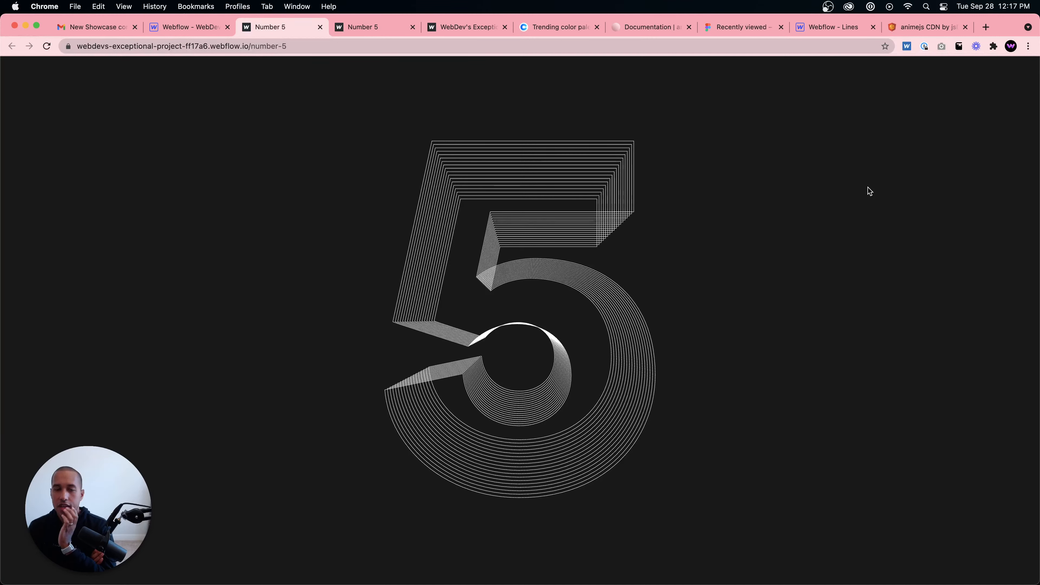
# Step: In the Number 5 page's </body> code in Webflow, set the anime() direction to 'reverse' and save the page settings
pyautogui.click(192, 27)
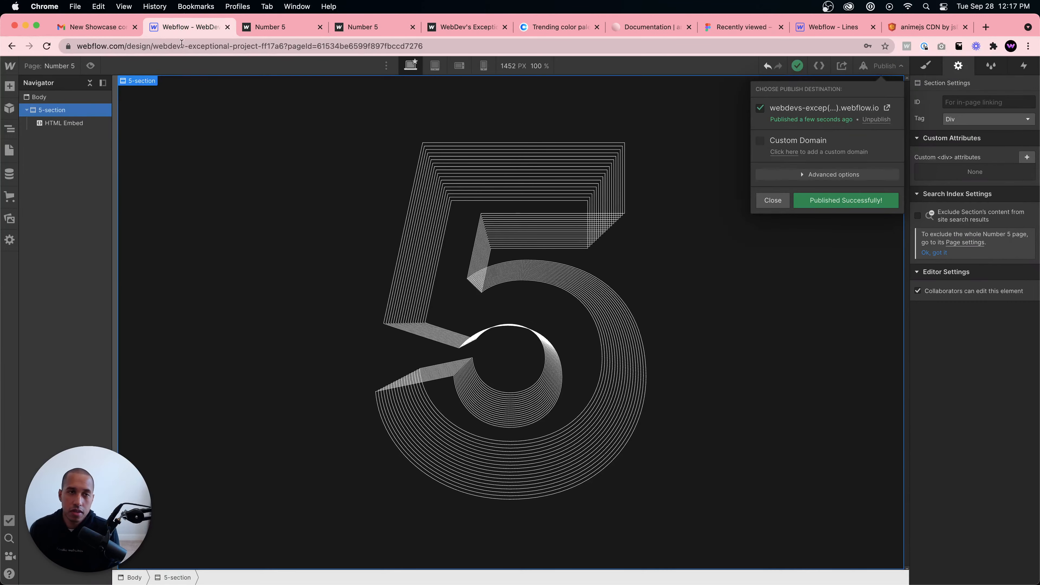
pyautogui.click(8, 149)
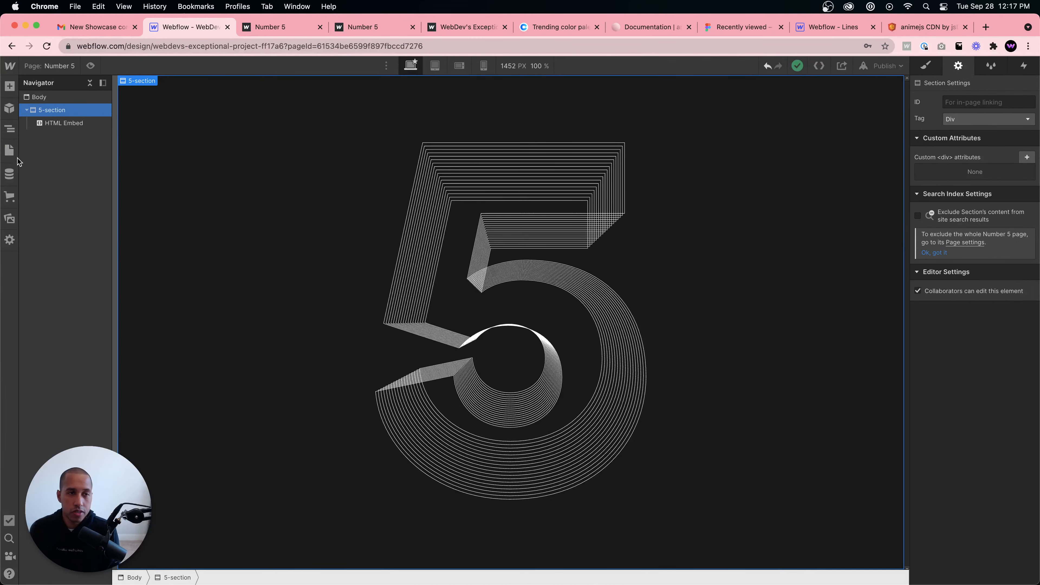
pyautogui.click(8, 150)
pyautogui.click(144, 165)
pyautogui.scroll(-15, 251, 252)
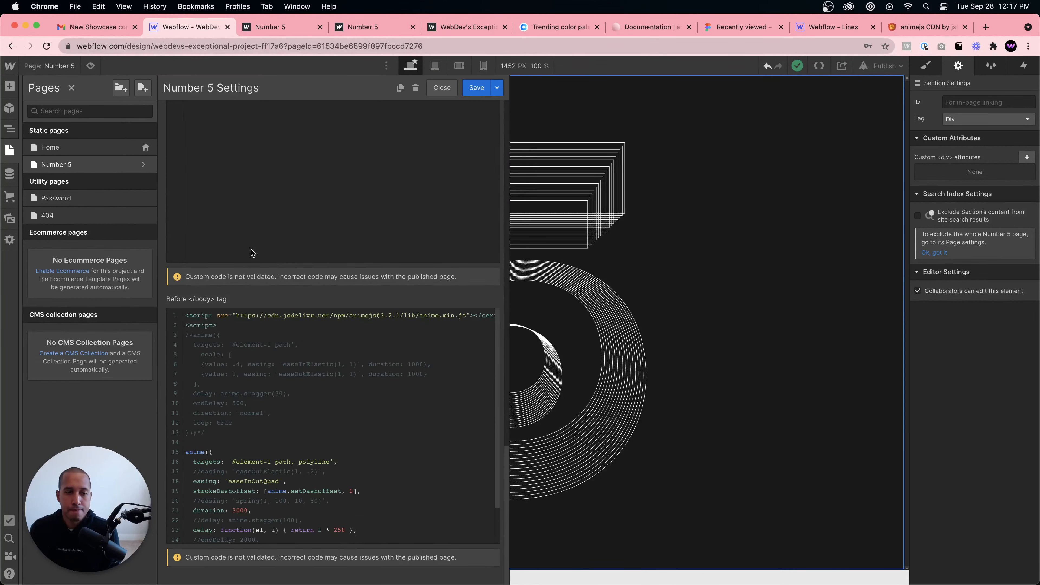
pyautogui.scroll(-3, 301, 494)
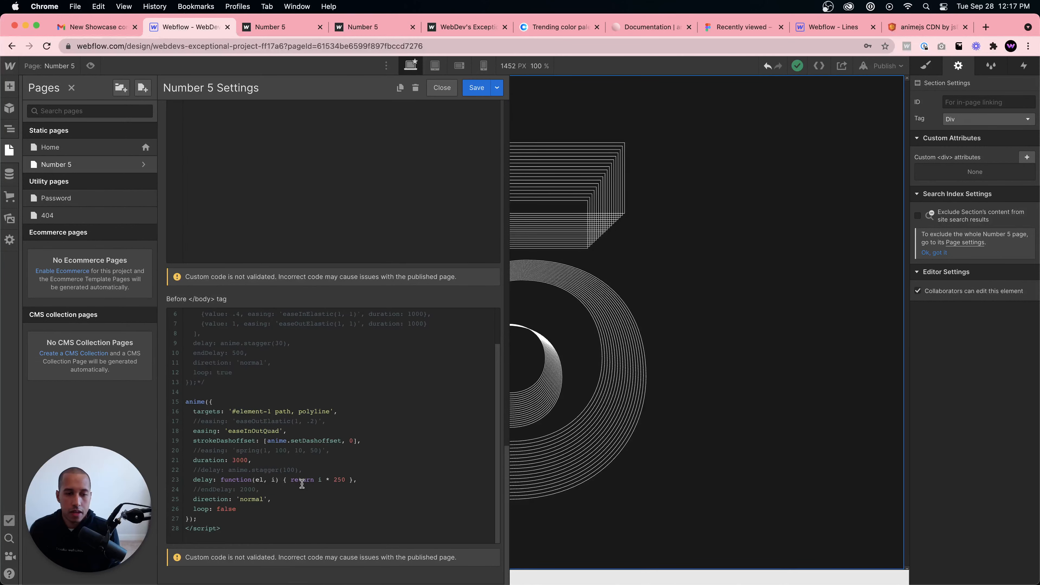
pyautogui.doubleClick(252, 498)
pyautogui.write('reverse')
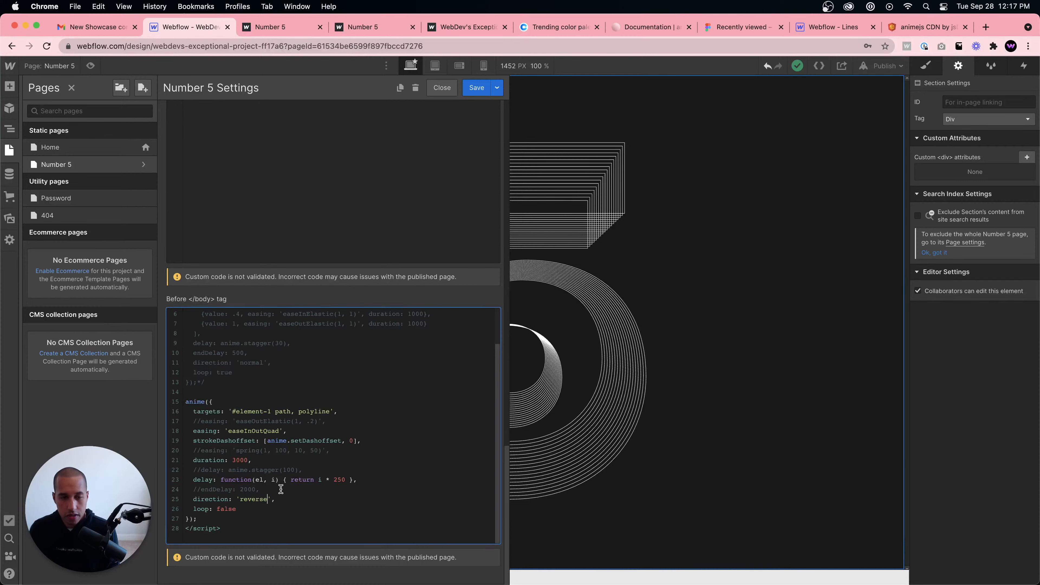
pyautogui.click(472, 88)
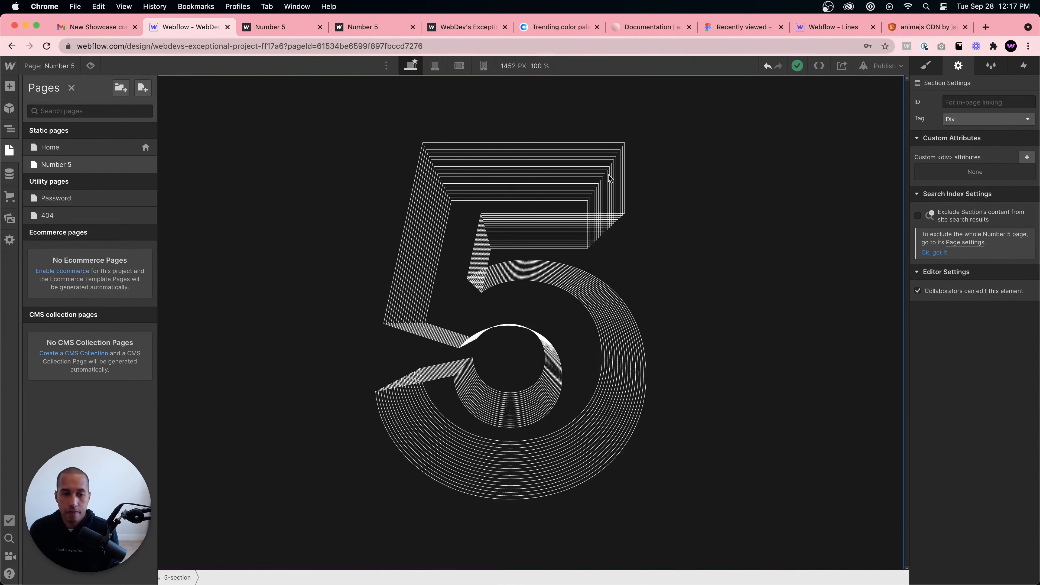
# Step: Publish the site to the webflow.io domain, open the live Number 5 page, and reload it to replay the reversed animation
pyautogui.click(884, 65)
pyautogui.click(839, 202)
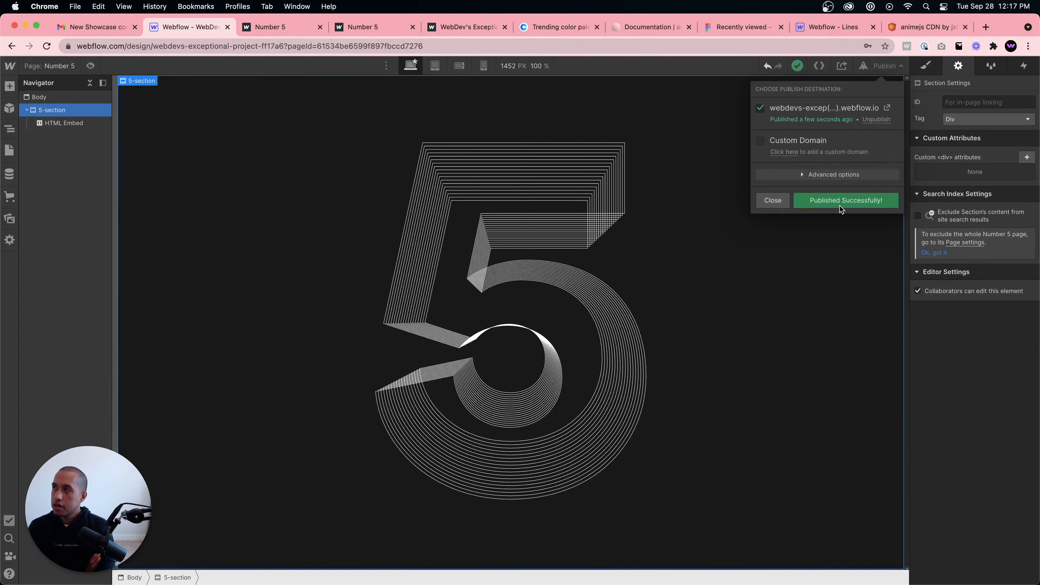
pyautogui.click(887, 107)
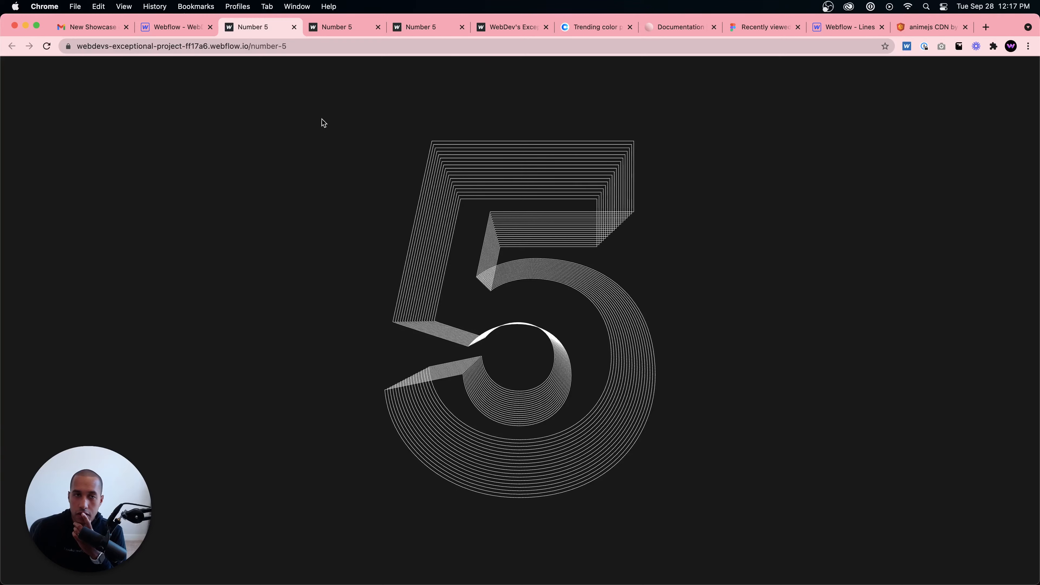
pyautogui.click(47, 48)
# Step: Return to the Number 5 page's </body> code in Webflow, change the anime() loop value to alternate, and save
pyautogui.click(160, 27)
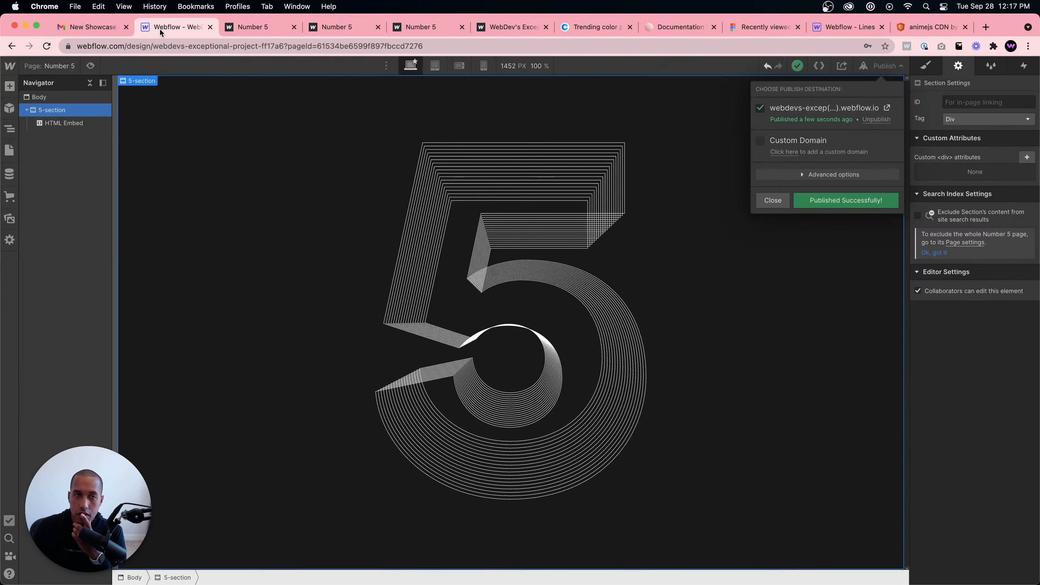
pyautogui.click(87, 186)
pyautogui.click(9, 150)
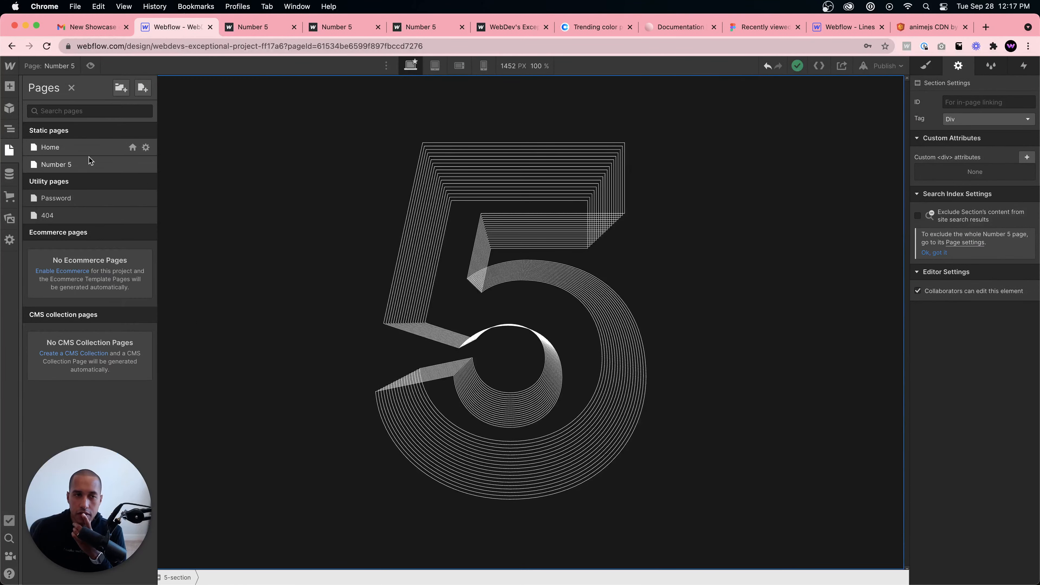
pyautogui.click(145, 165)
pyautogui.scroll(-15, 370, 342)
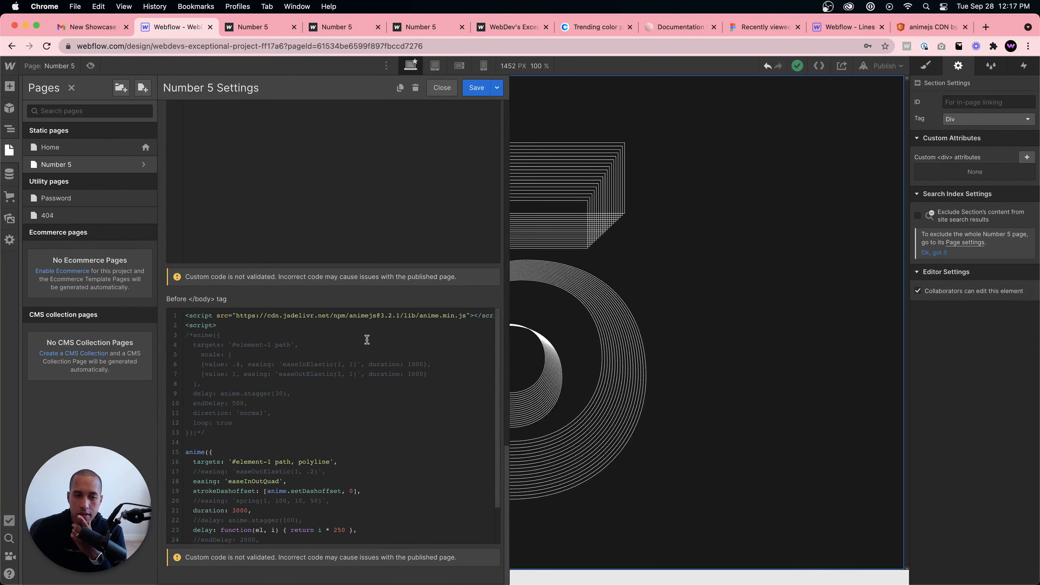
pyautogui.scroll(-3, 367, 340)
pyautogui.doubleClick(226, 508)
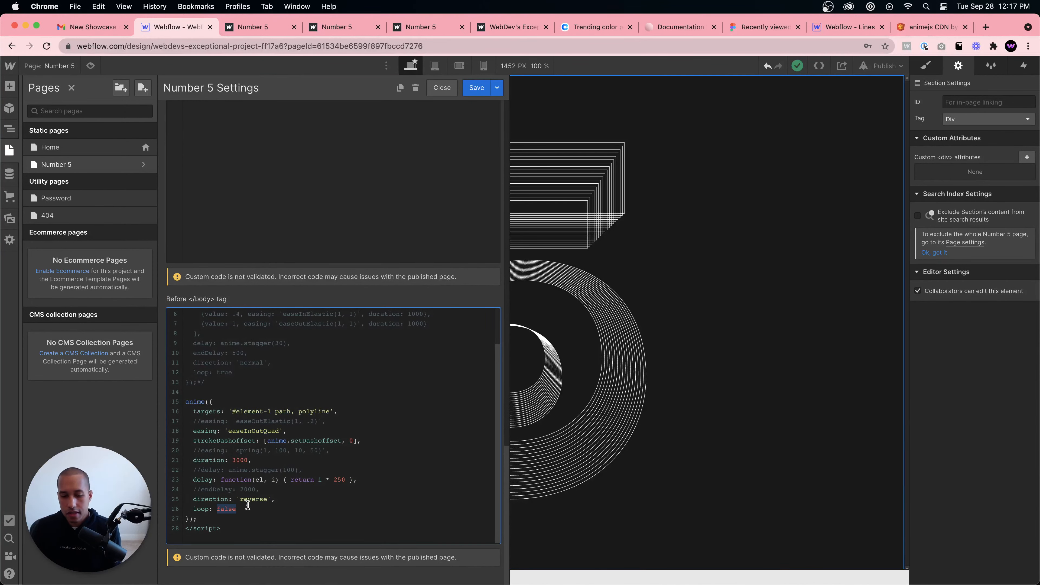
pyautogui.write('alternate')
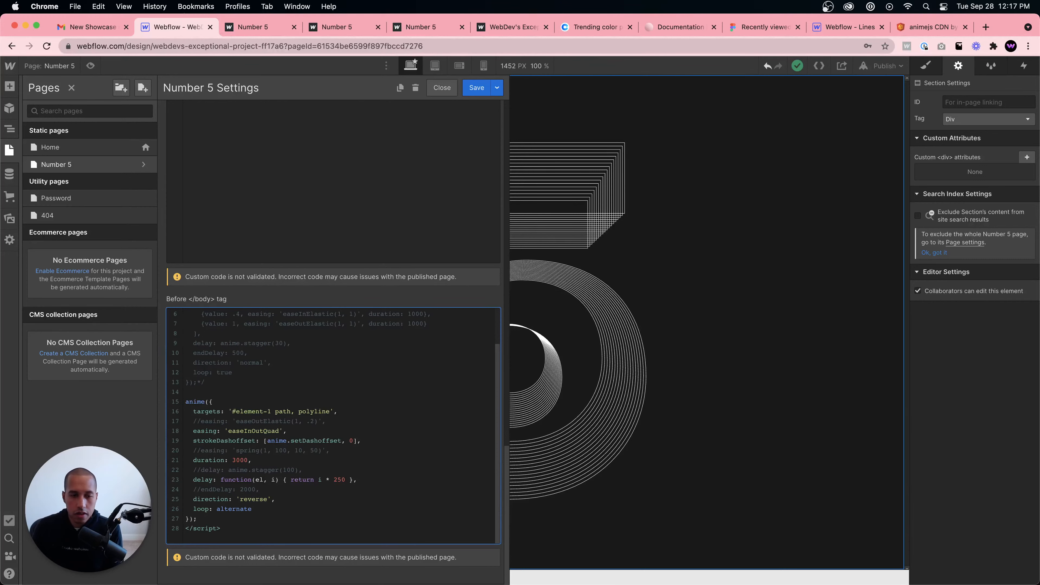
pyautogui.click(476, 88)
# Step: Publish the site with the alternate loop value and open the live Number 5 page in a new tab
pyautogui.click(882, 66)
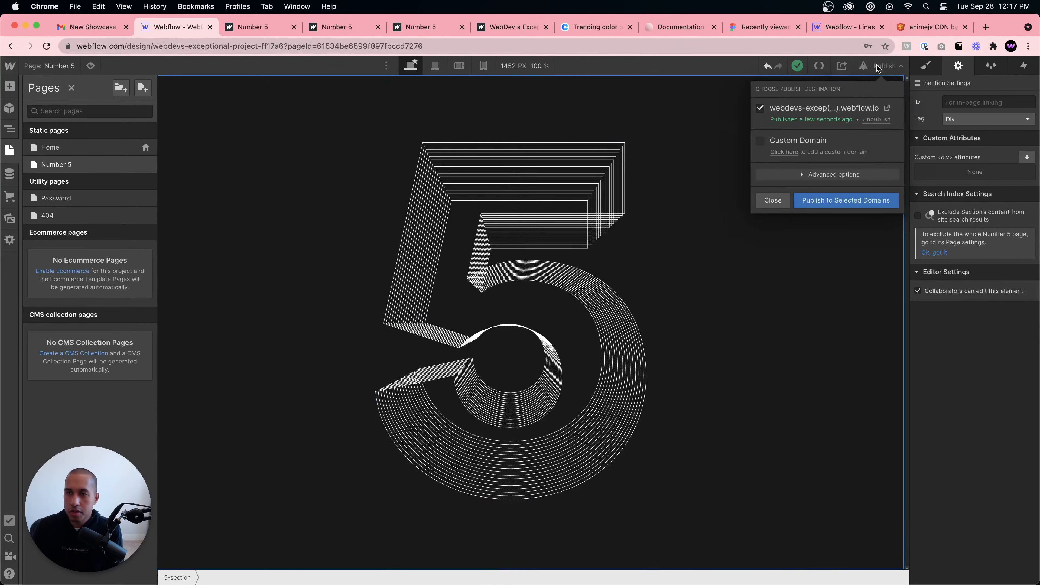
pyautogui.click(834, 201)
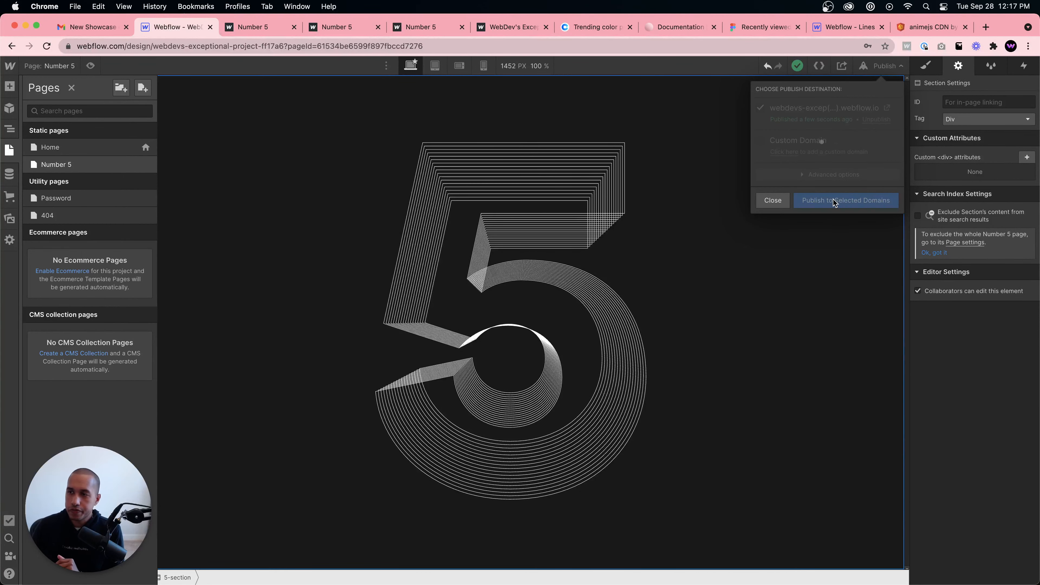
pyautogui.click(887, 107)
# Step: Go back to the Number 5 page's </body> code in Webflow and select the direction value in the anime() call
pyautogui.click(145, 27)
pyautogui.click(146, 165)
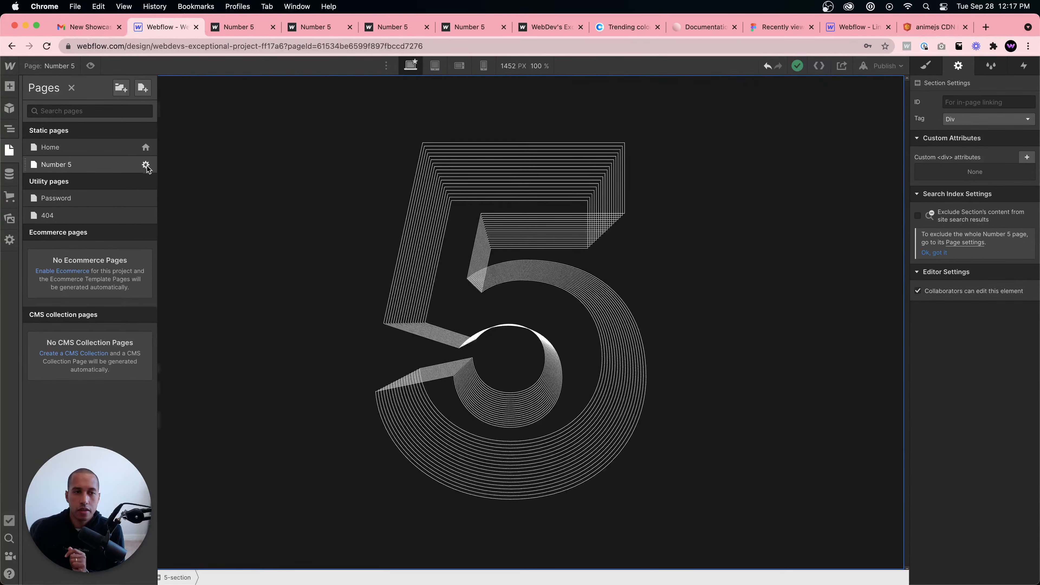
pyautogui.scroll(-20, 332, 334)
pyautogui.scroll(-3, 327, 442)
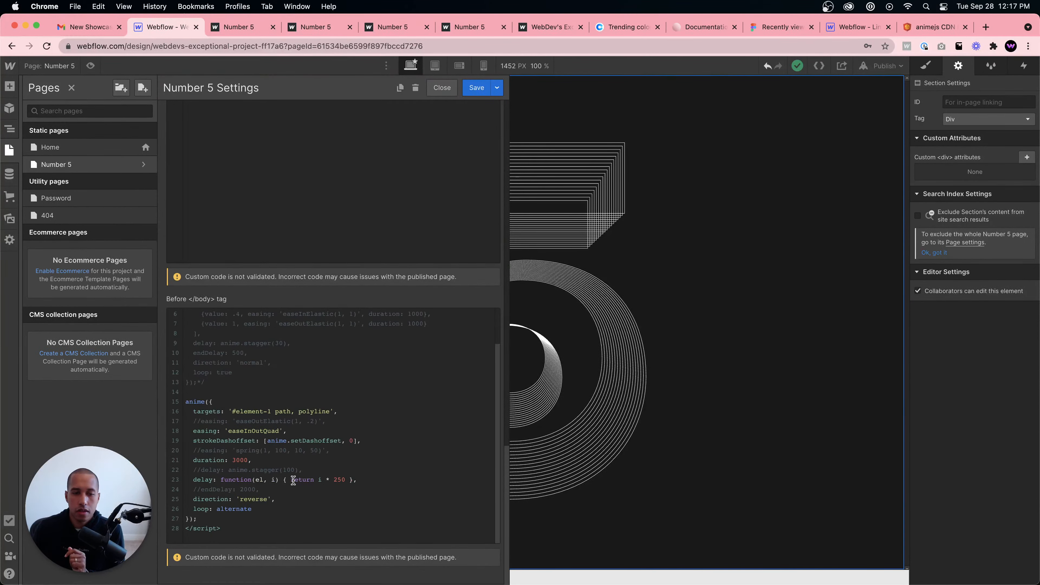
pyautogui.click(254, 498)
pyautogui.doubleClick(252, 499)
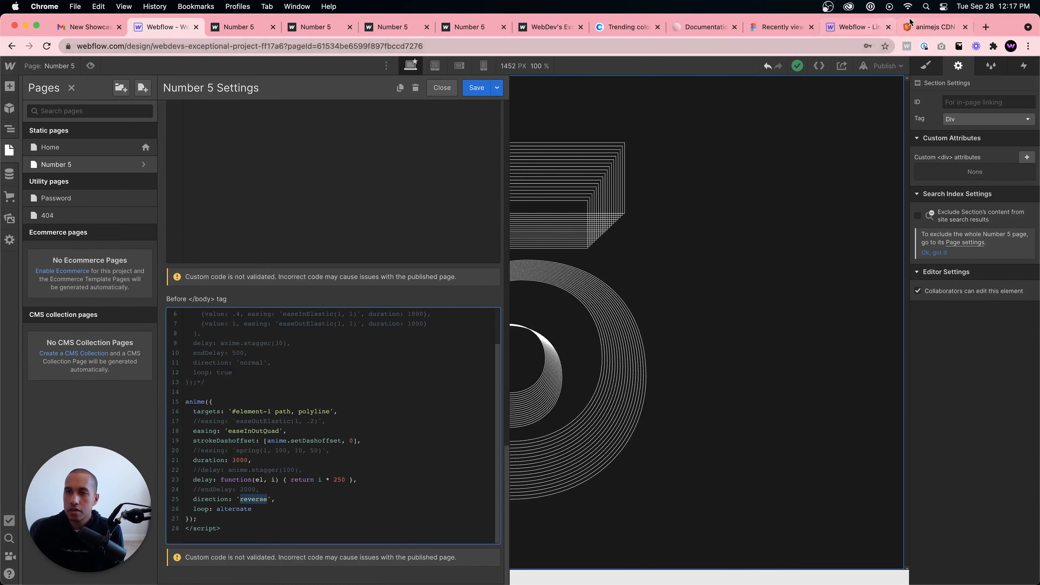
# Step: Check the anime.js documentation's property parameters and the accepted direction values under Animation Parameters
pyautogui.click(703, 27)
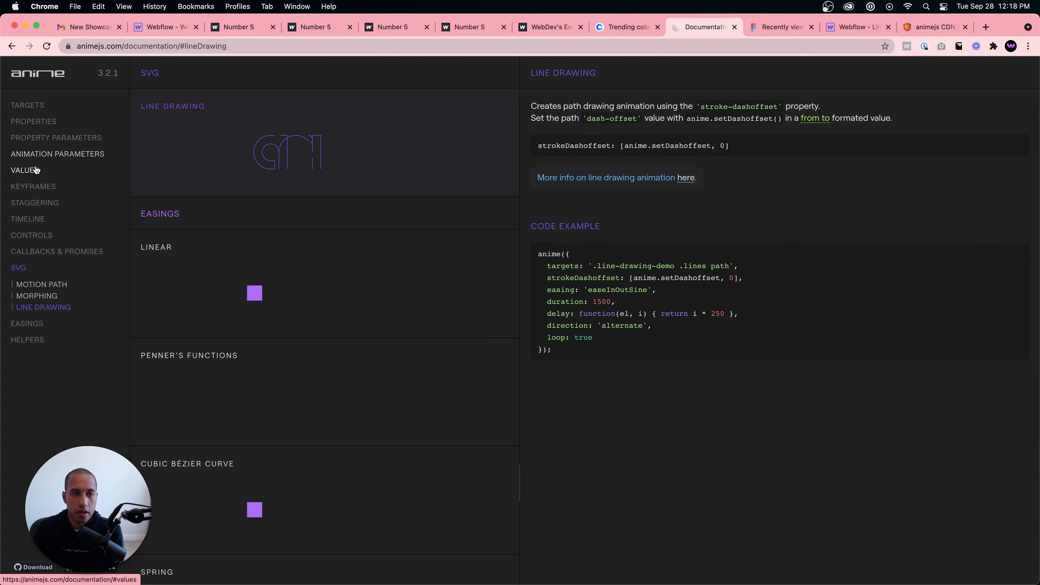
pyautogui.click(39, 155)
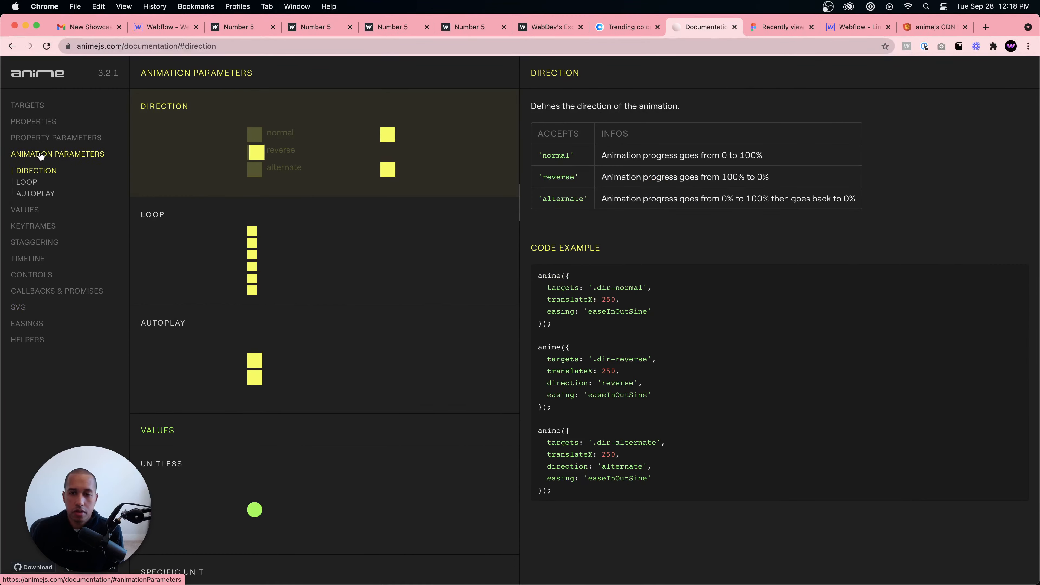
pyautogui.click(36, 136)
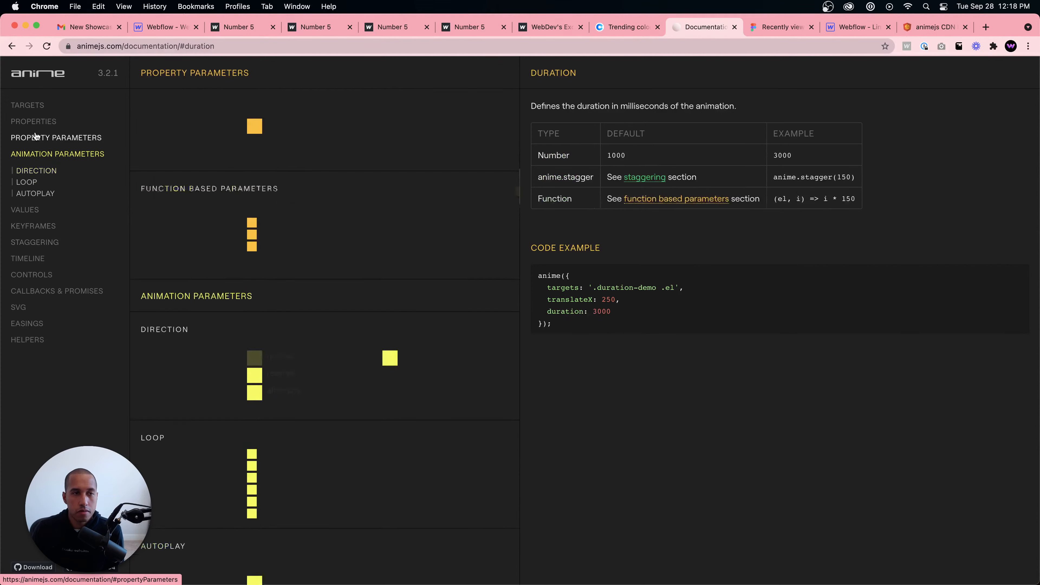
pyautogui.scroll(-8, 292, 298)
pyautogui.scroll(-10, 292, 298)
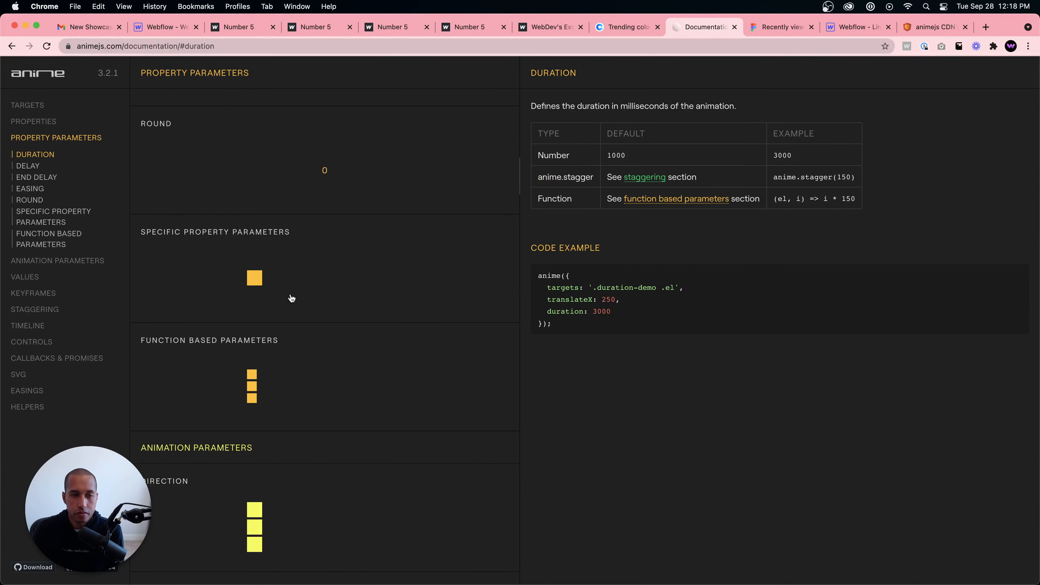
pyautogui.scroll(-1, 253, 186)
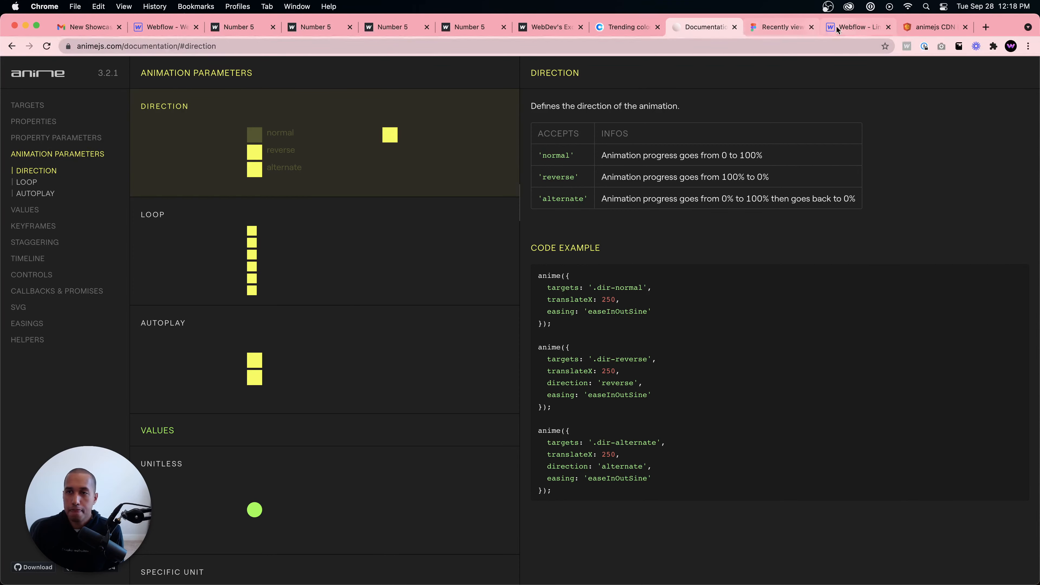
# Step: Close the Webflow Lines browser tab and keep the live Number 5 page open
pyautogui.click(856, 27)
pyautogui.click(240, 26)
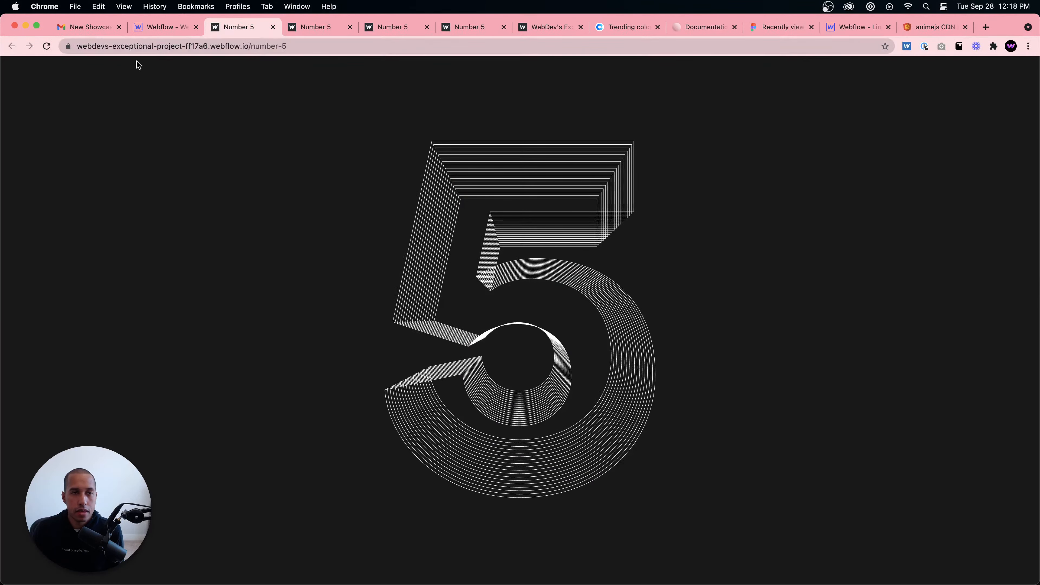
pyautogui.click(888, 27)
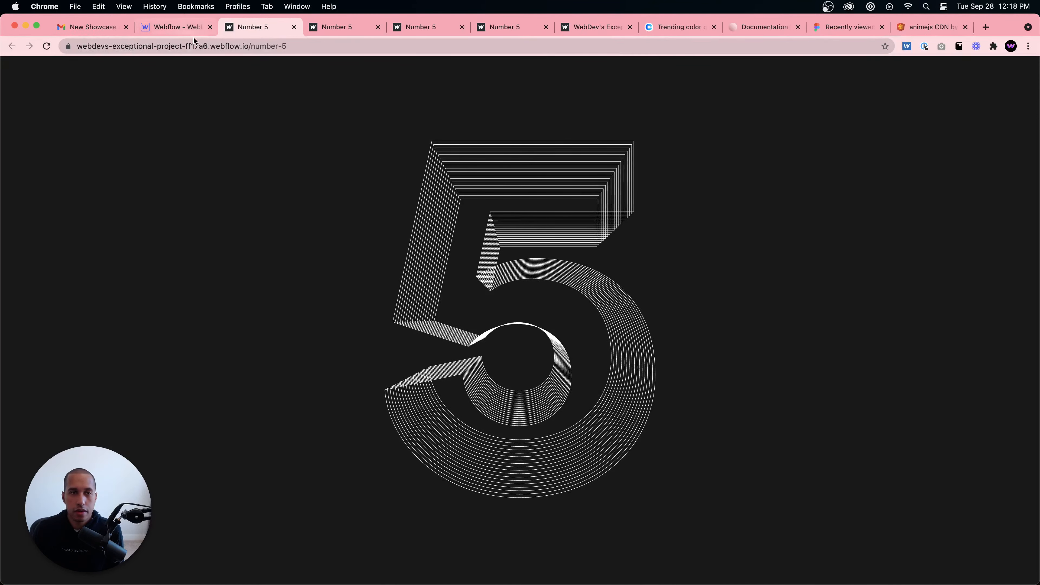
pyautogui.click(175, 28)
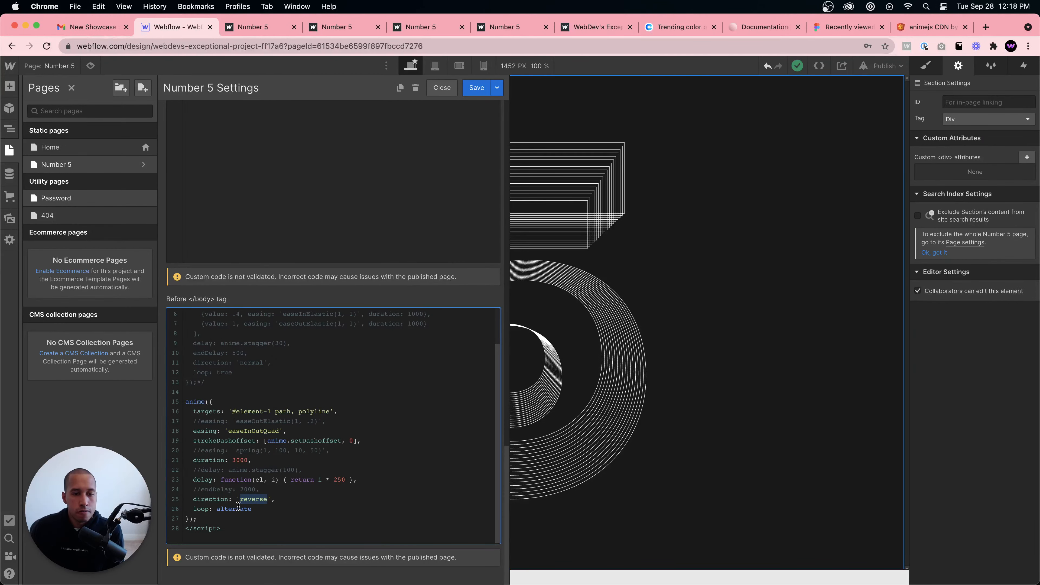
pyautogui.write('no')
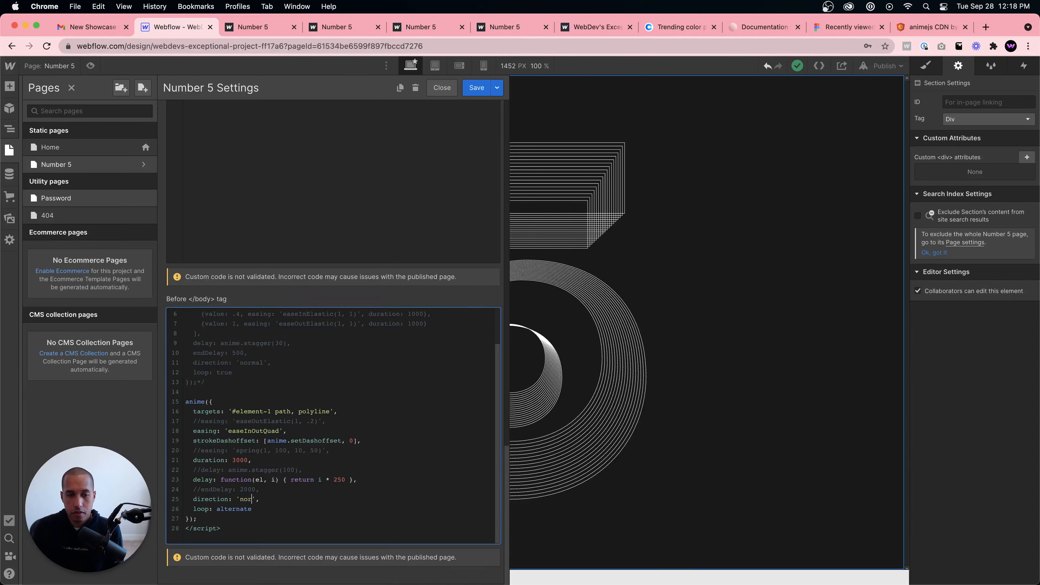
pyautogui.press('super+a')
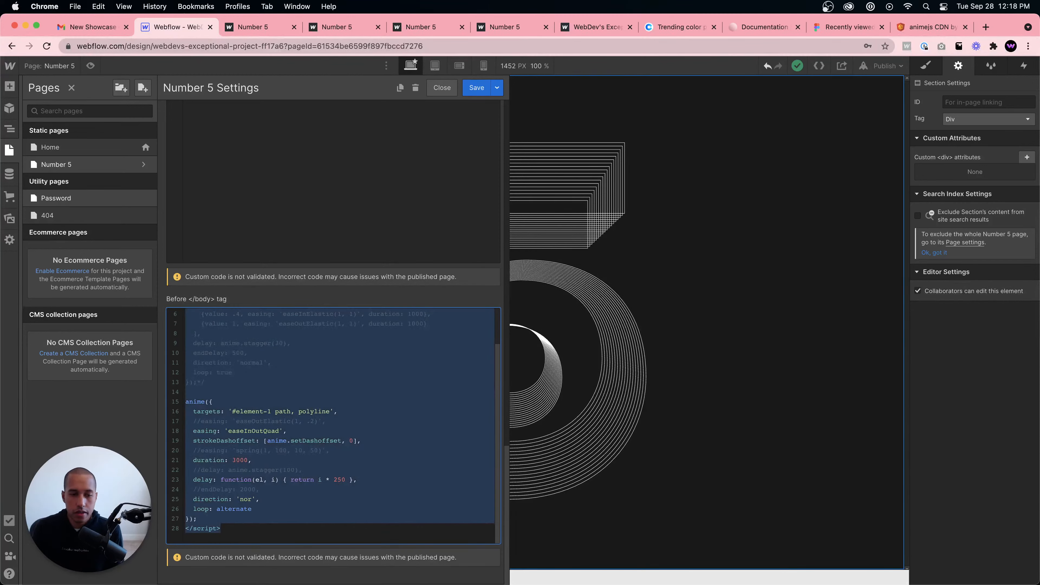
pyautogui.click(248, 497)
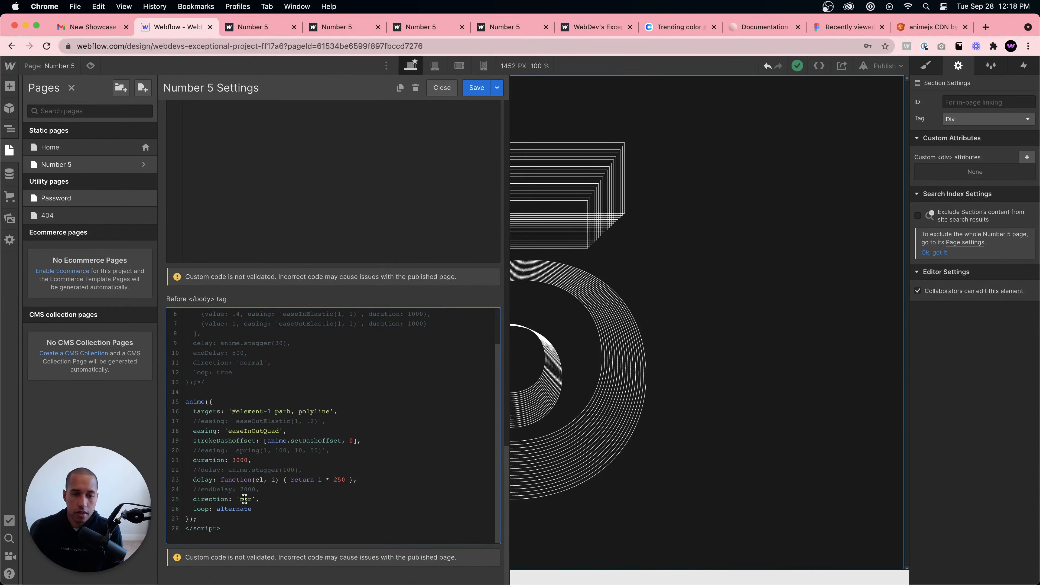
# Step: Return to the anime.js documentation and read the Loop parameter's accepted values and code examples
pyautogui.click(911, 27)
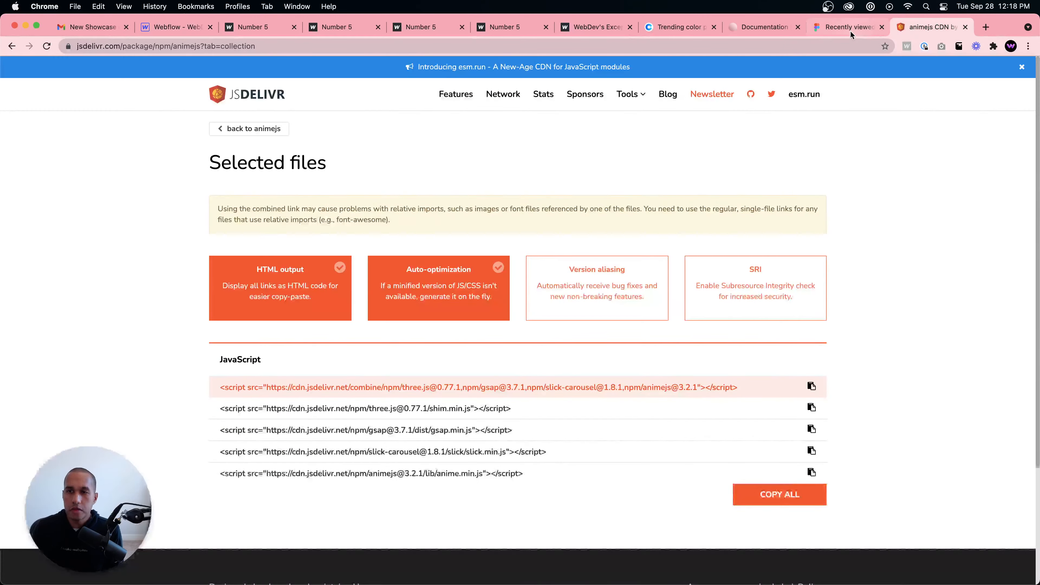
pyautogui.click(850, 29)
pyautogui.click(764, 27)
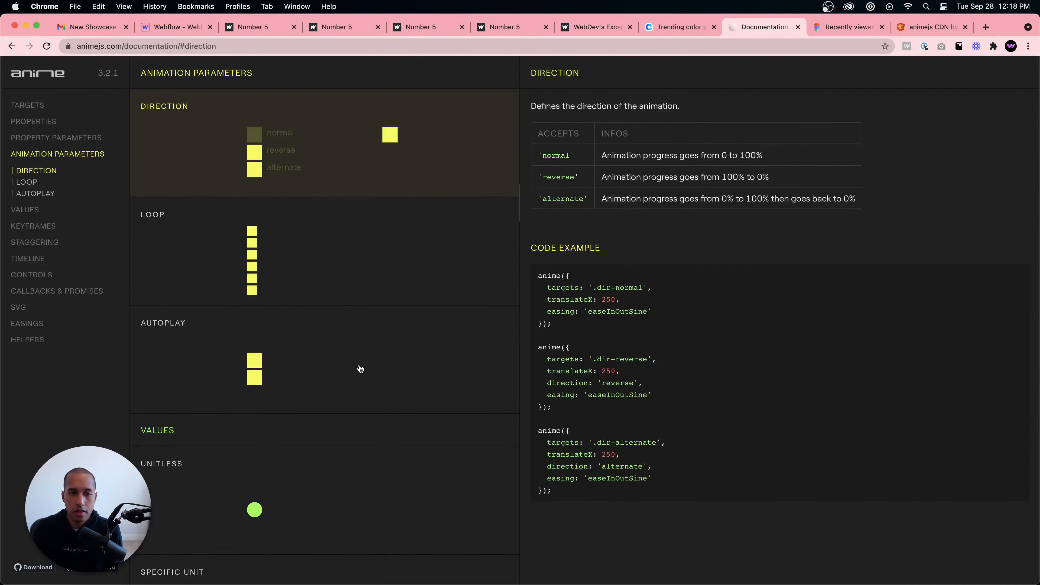
pyautogui.click(327, 256)
pyautogui.scroll(-5, 622, 364)
pyautogui.scroll(5, 622, 365)
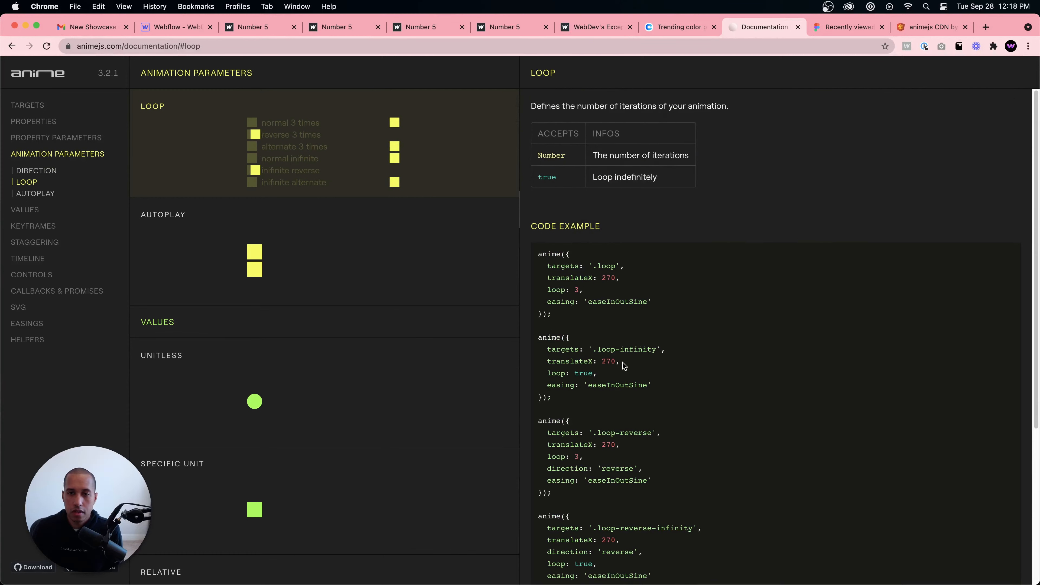
# Step: In the Number 5 page's </body> code in Webflow, set the anime() loop to true and the direction to 'reverse'
pyautogui.click(179, 33)
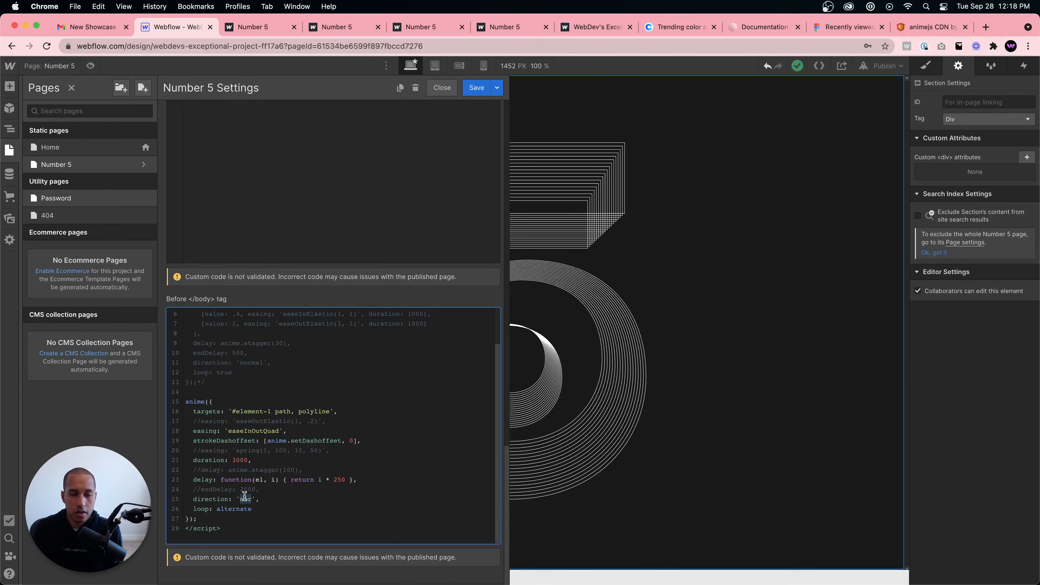
pyautogui.doubleClick(237, 508)
pyautogui.write("tion: '")
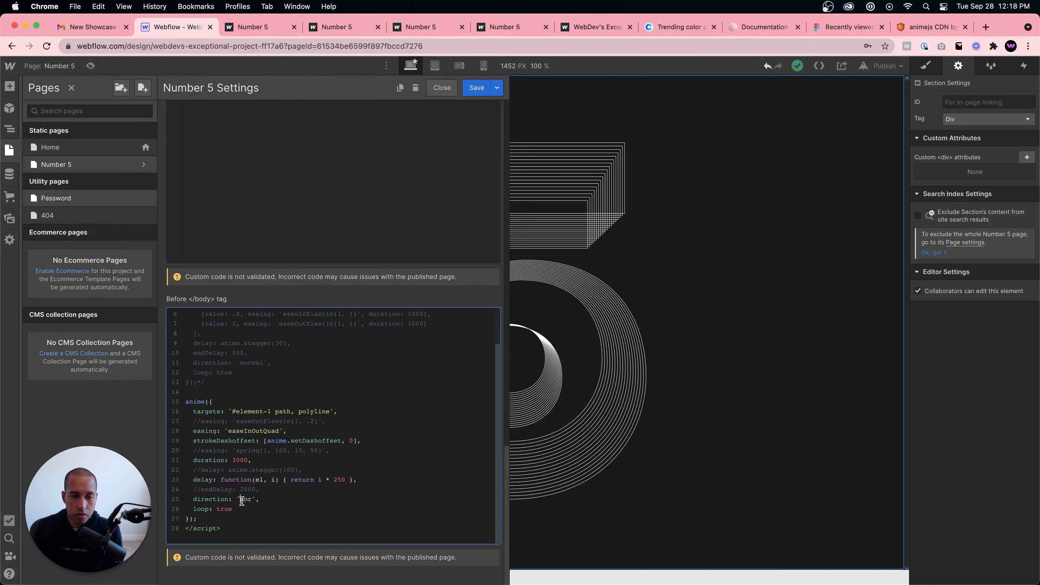
pyautogui.write('reverse')
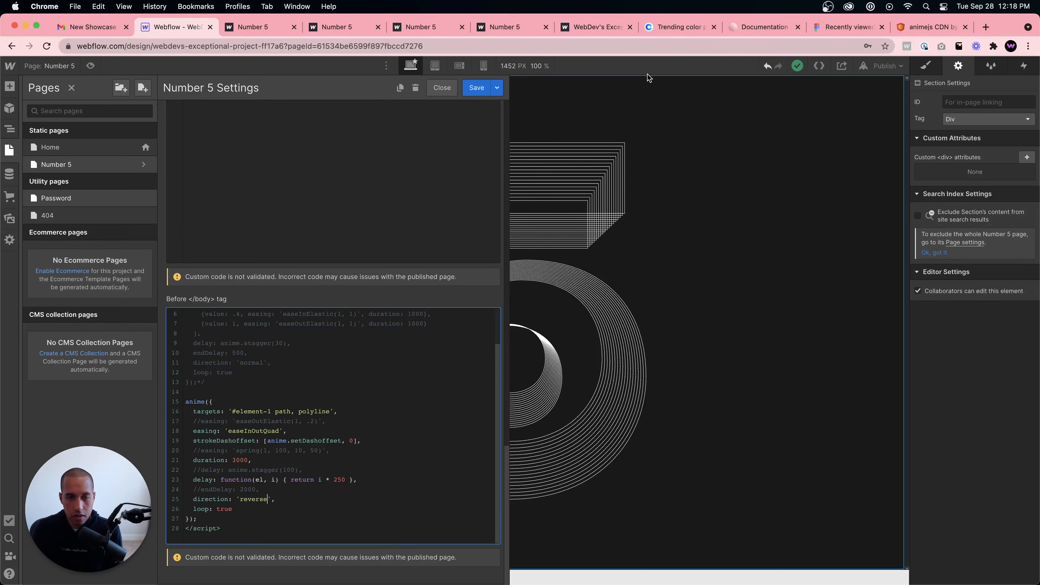
# Step: Publish the Number 5 page's saved code changes to the webflow.io domain and open the live page
pyautogui.click(478, 91)
pyautogui.click(880, 65)
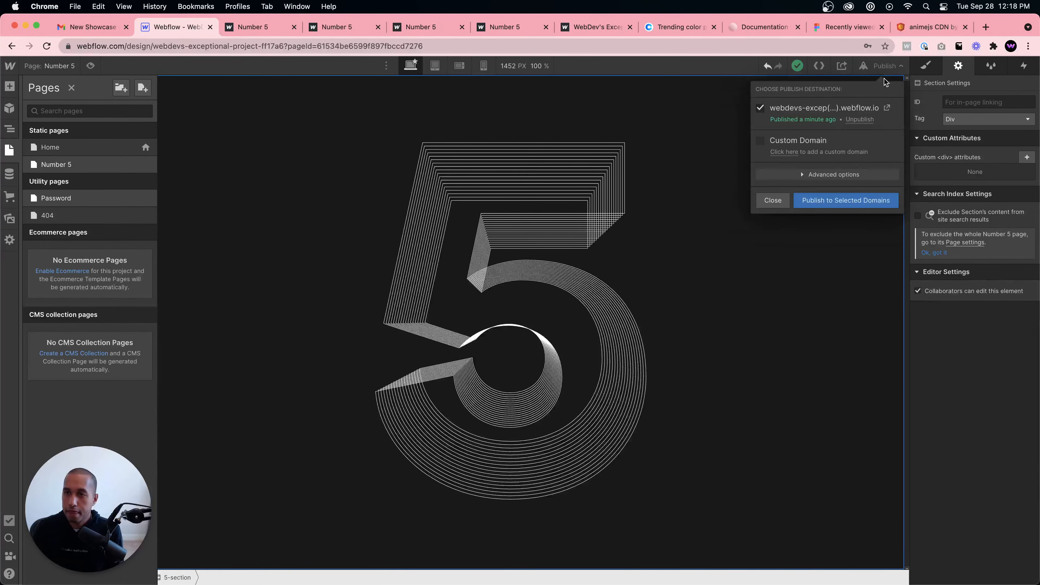
pyautogui.click(826, 194)
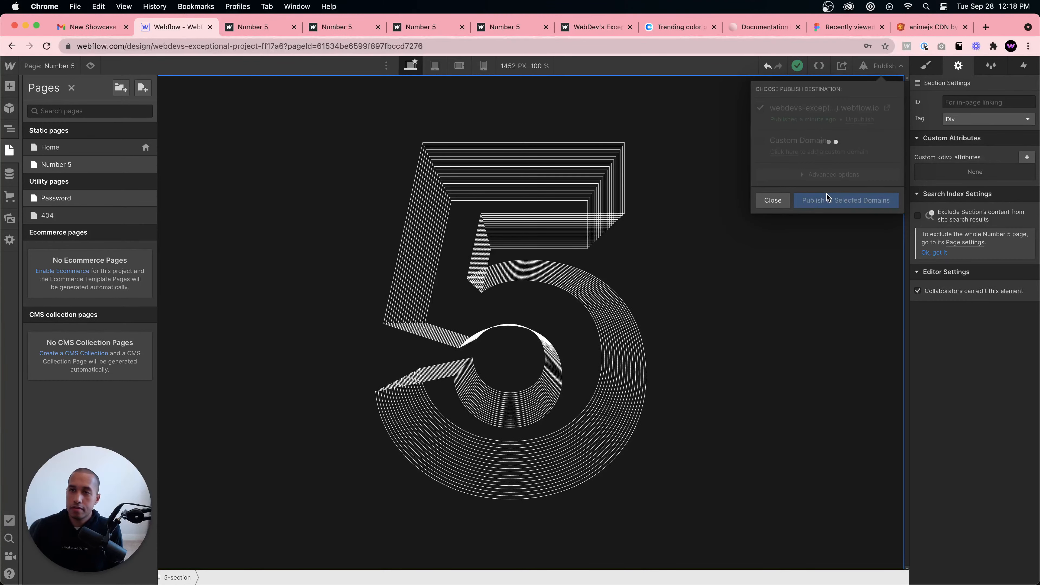
pyautogui.click(886, 107)
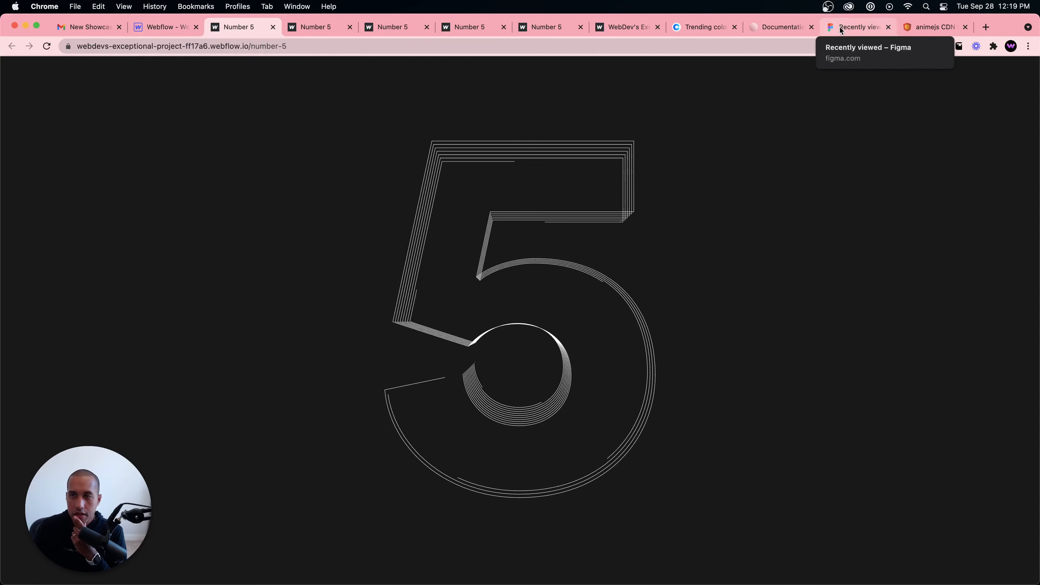
# Step: Check the Loop demos and code examples in the anime.js documentation for the available direction and loop combinations
pyautogui.click(767, 27)
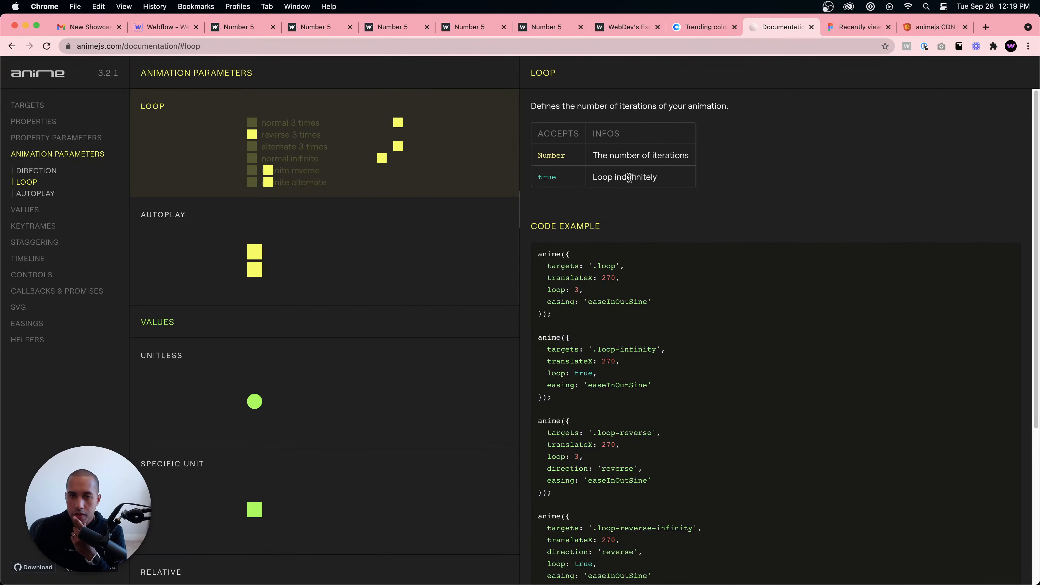
pyautogui.scroll(3, 279, 259)
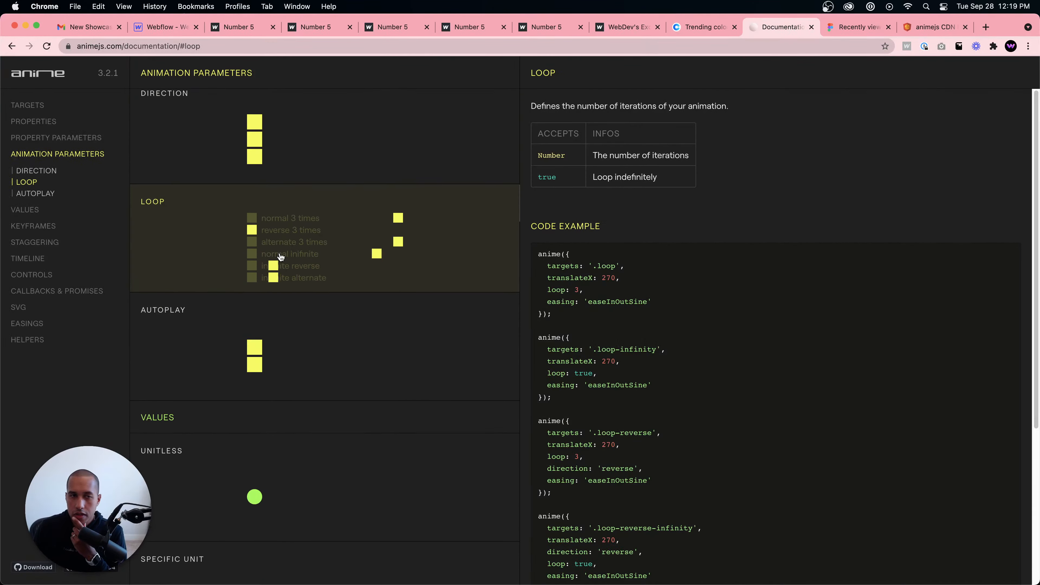
pyautogui.scroll(-5, 634, 396)
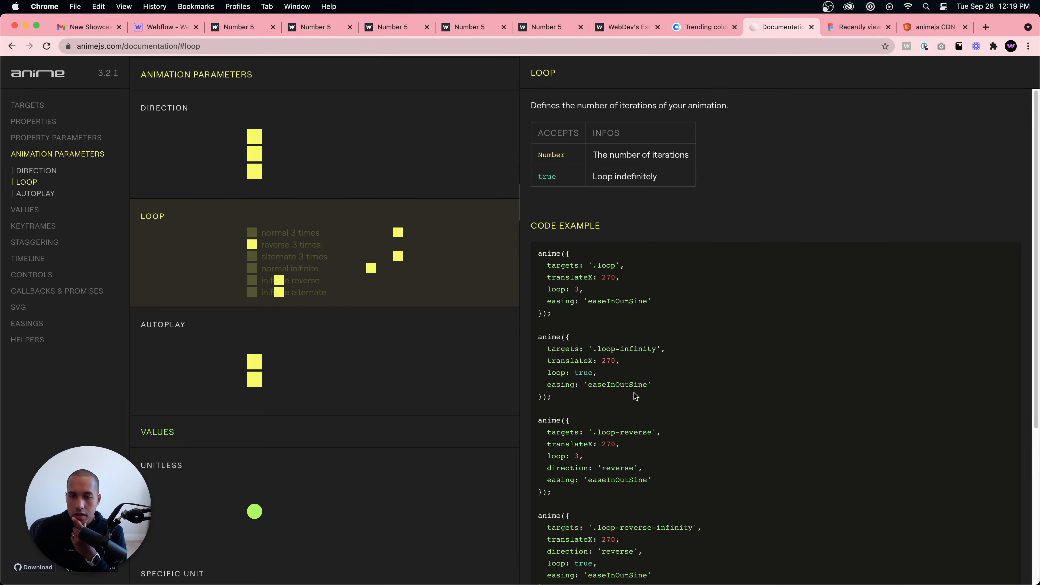
pyautogui.scroll(-1, 633, 396)
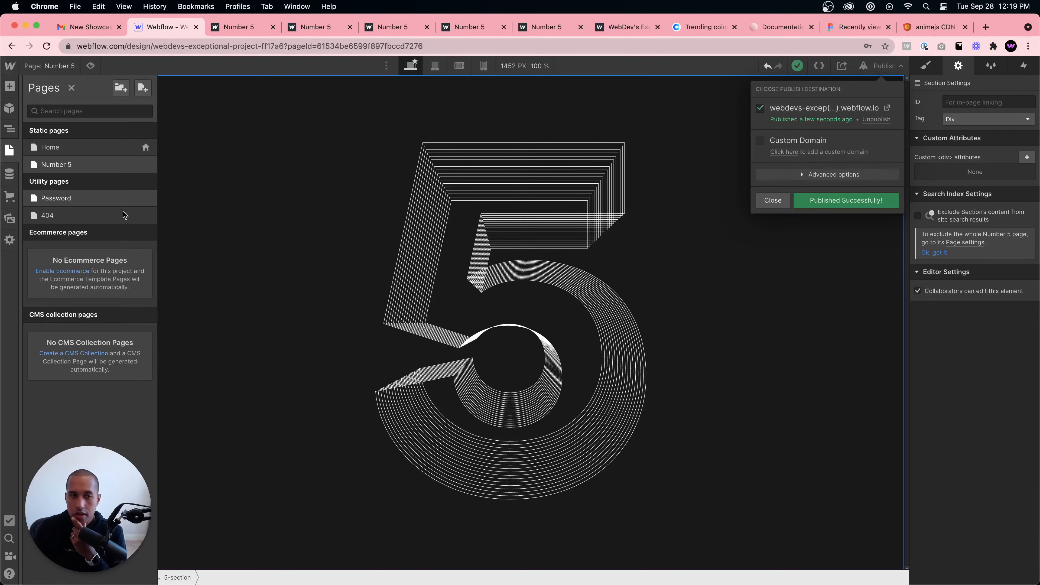
# Step: In the Number 5 page's </body> code in Webflow, set the anime() direction to 'alternate'
pyautogui.click(144, 165)
pyautogui.scroll(-10, 288, 456)
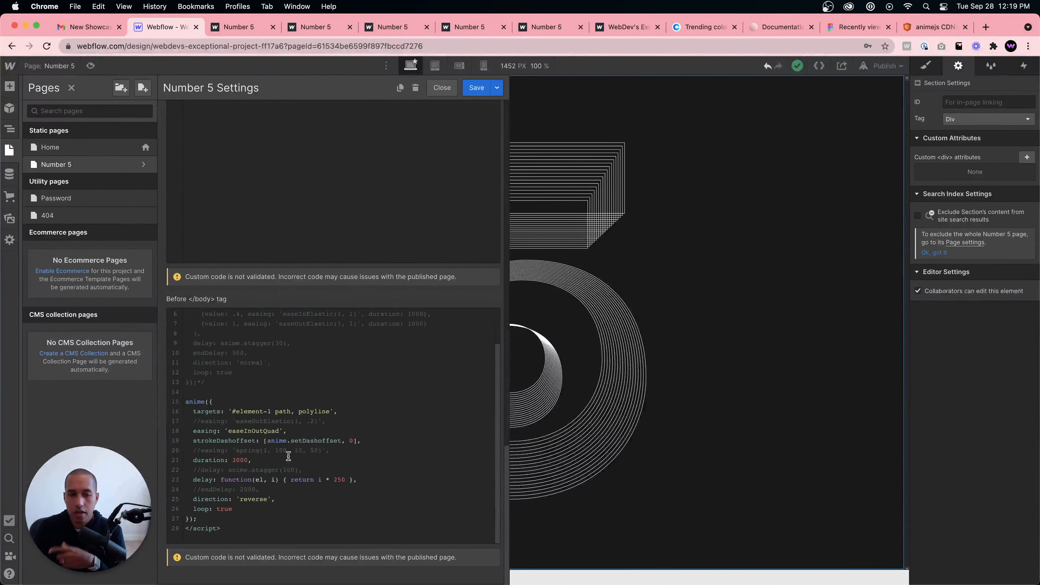
pyautogui.doubleClick(257, 494)
pyautogui.write('alternat')
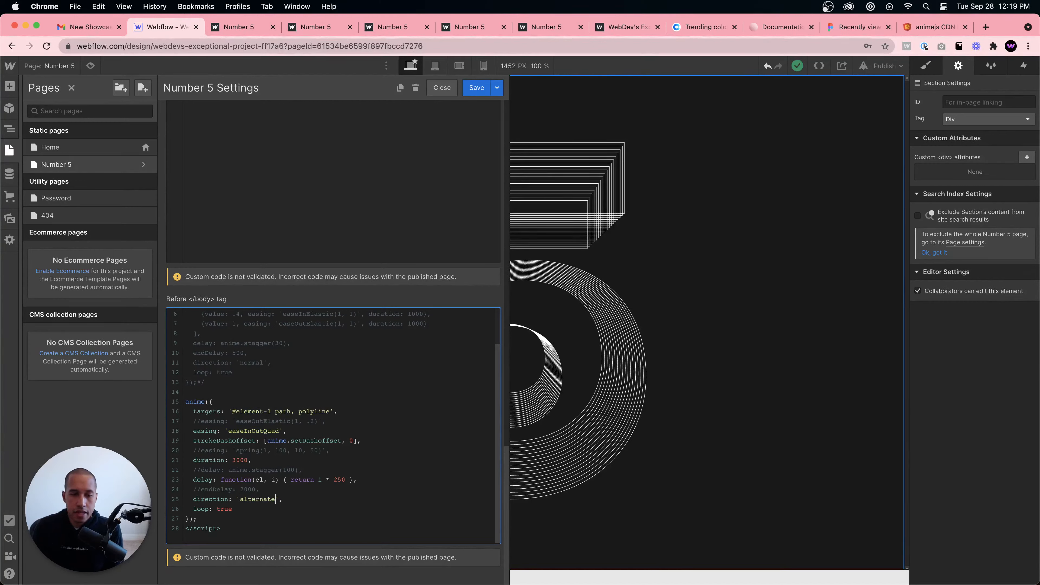
pyautogui.doubleClick(343, 480)
pyautogui.write('1')
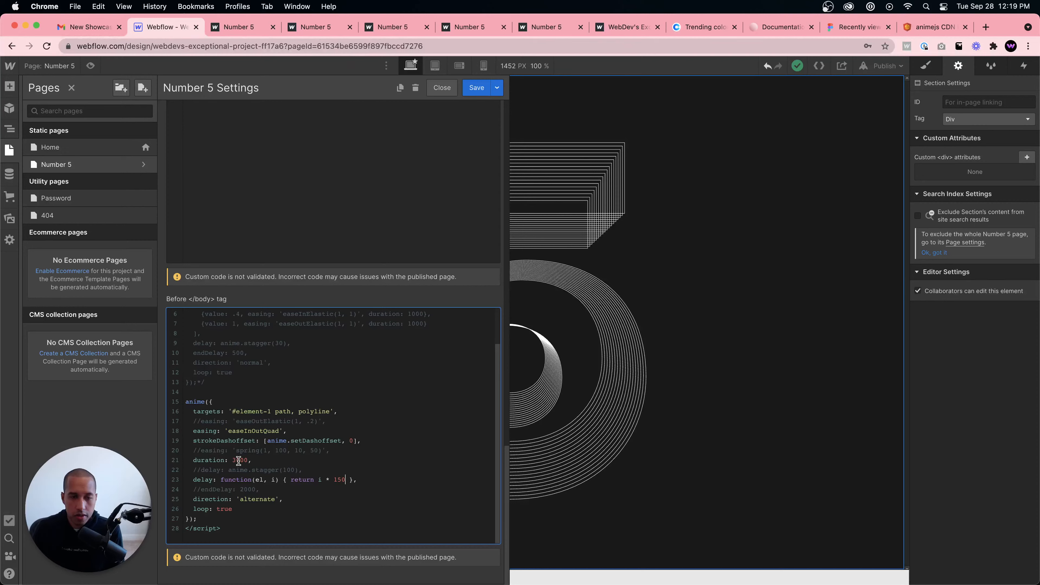
pyautogui.doubleClick(342, 477)
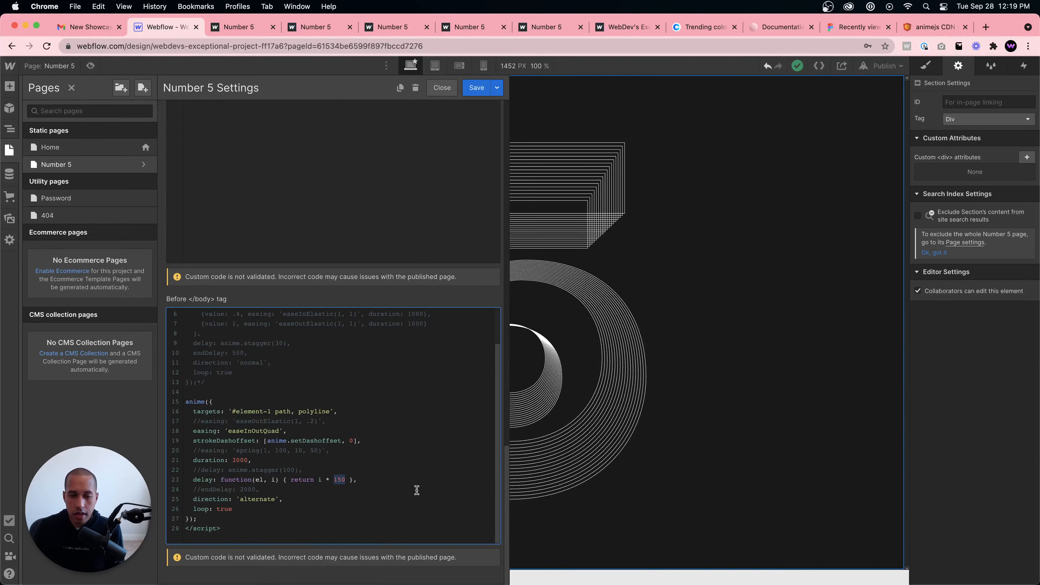
pyautogui.write('2')
# Step: Set the duration of the line-drawing anime() call to 2000 and save the Number 5 page settings
pyautogui.doubleClick(238, 460)
pyautogui.write('2')
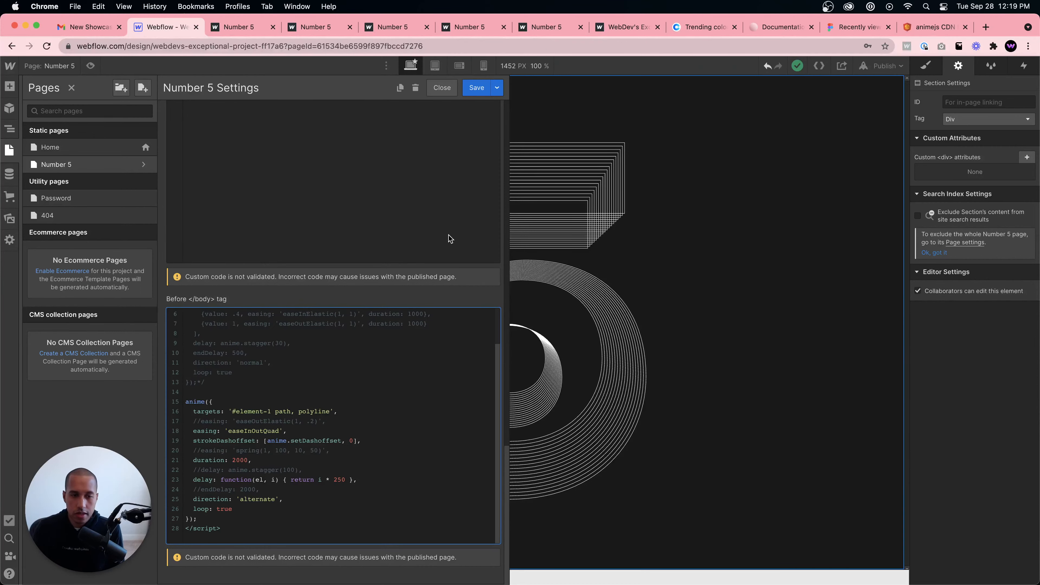
pyautogui.click(476, 88)
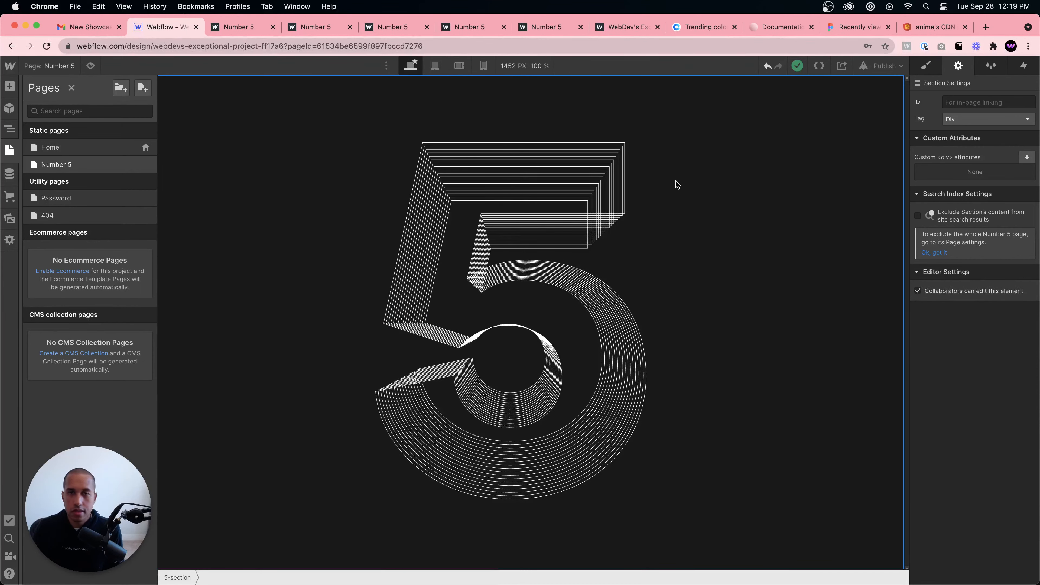
# Step: Publish the site to the webflow.io domain and open the live page to view the alternating animation
pyautogui.click(884, 67)
pyautogui.click(840, 200)
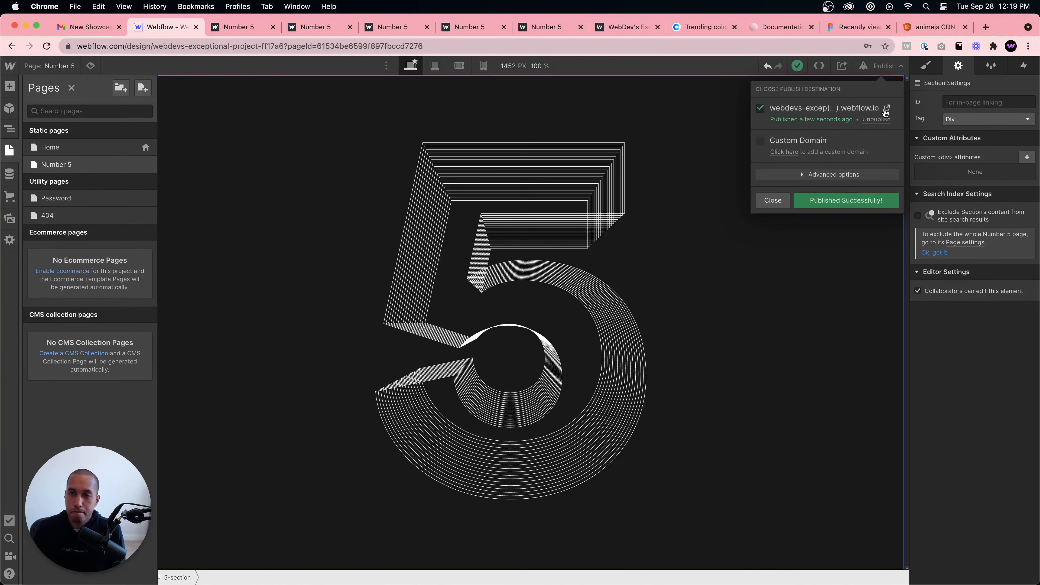
pyautogui.click(886, 107)
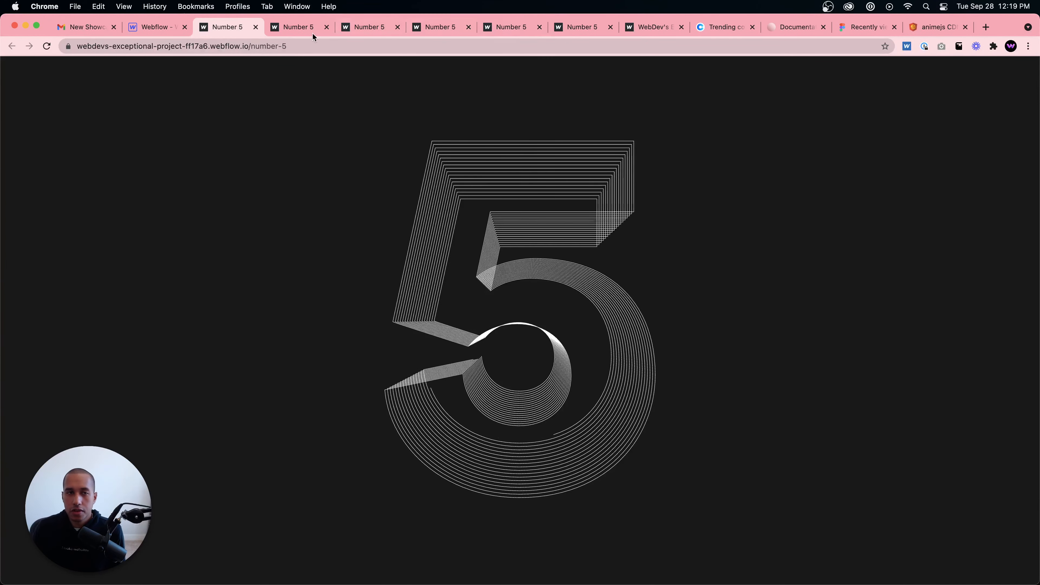
# Step: Return to Webflow and review the commented-out anime() scale block in the Home page's </body> code
pyautogui.click(155, 27)
pyautogui.click(377, 261)
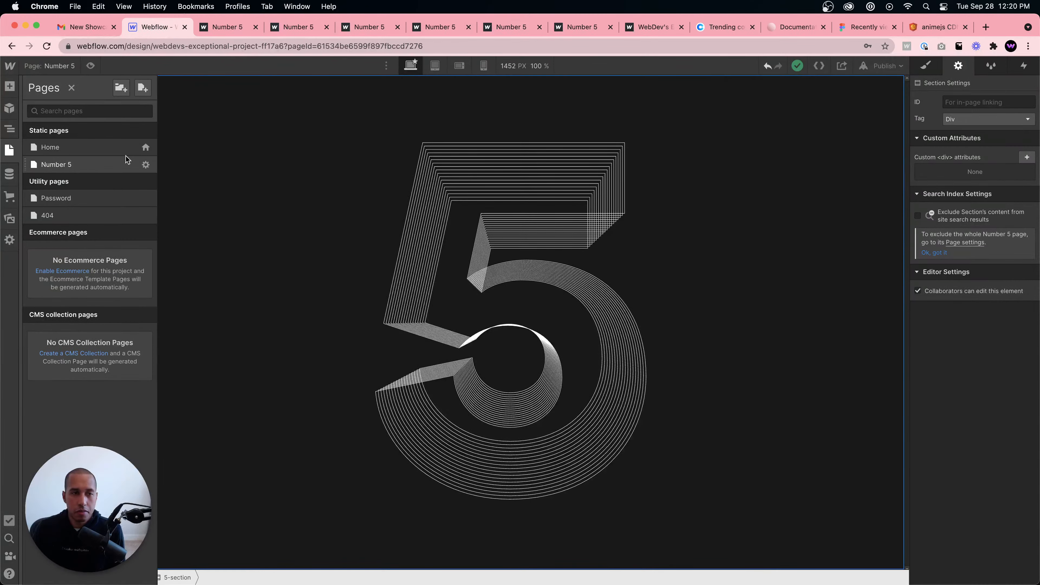
pyautogui.click(144, 147)
pyautogui.scroll(-20, 223, 272)
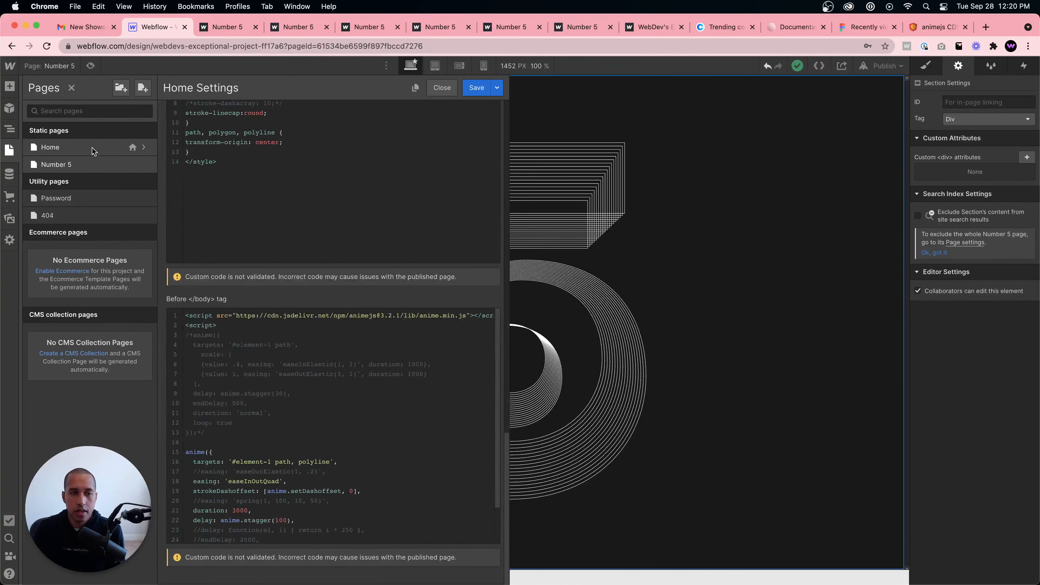
pyautogui.scroll(-2, 260, 360)
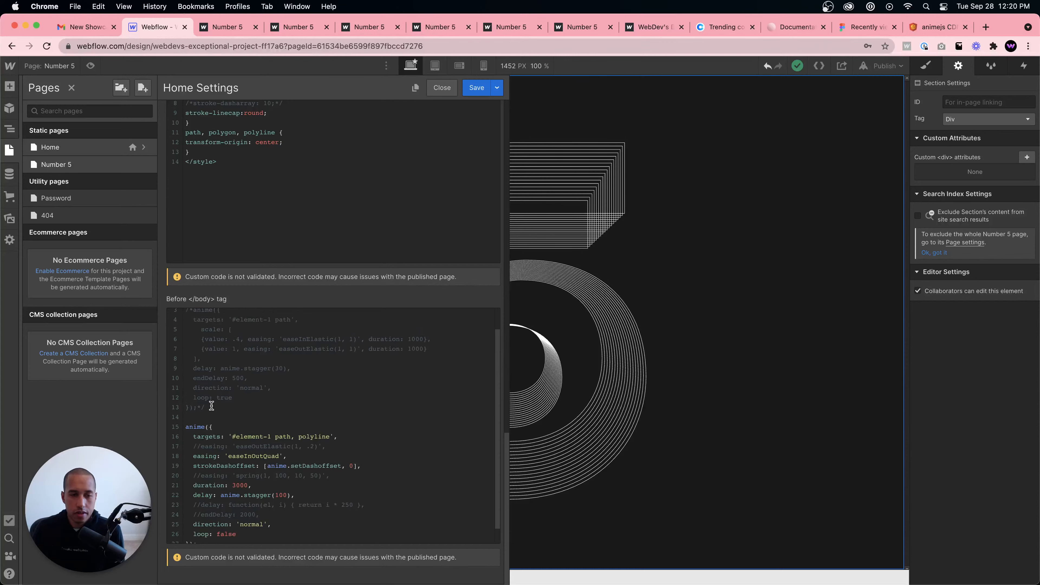
pyautogui.moveTo(216, 381); pyautogui.dragTo(183, 338)
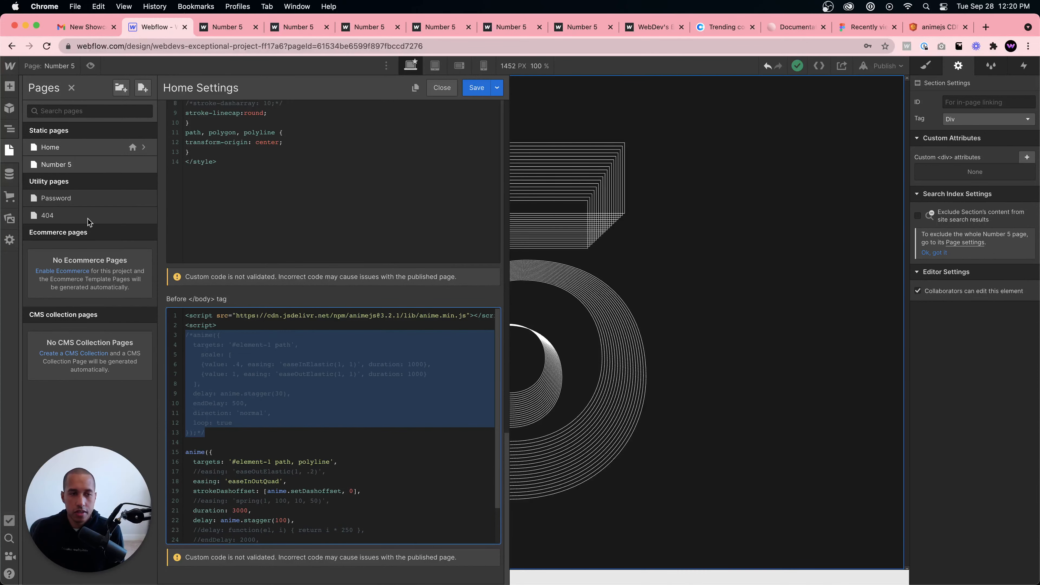
# Step: In the Number 5 page's </body> code, delete the closing comment mark after the scale anime() block
pyautogui.click(144, 164)
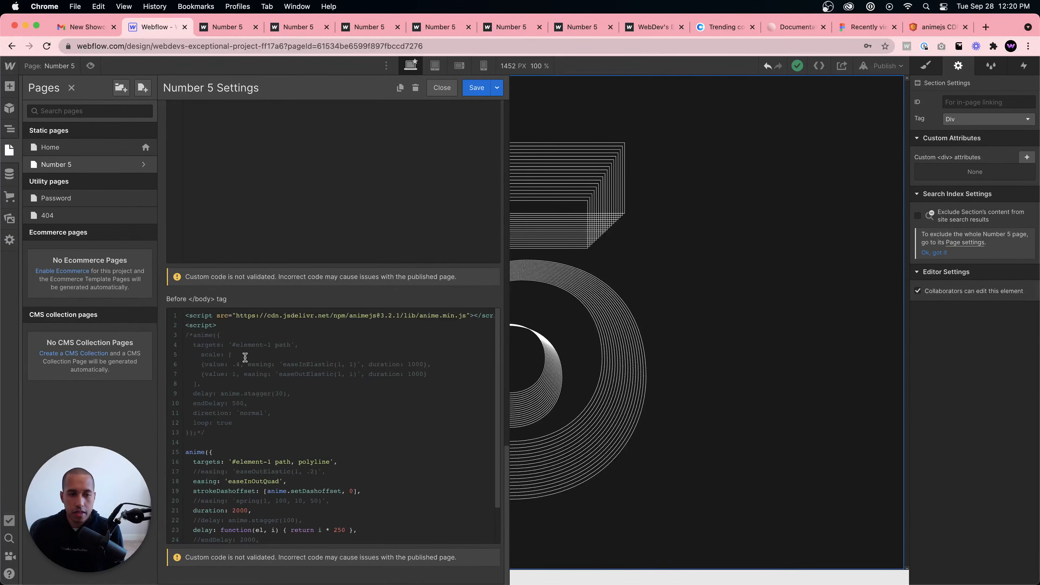
pyautogui.click(216, 431)
pyautogui.press('BackSpace')
pyautogui.press('BackSpace')
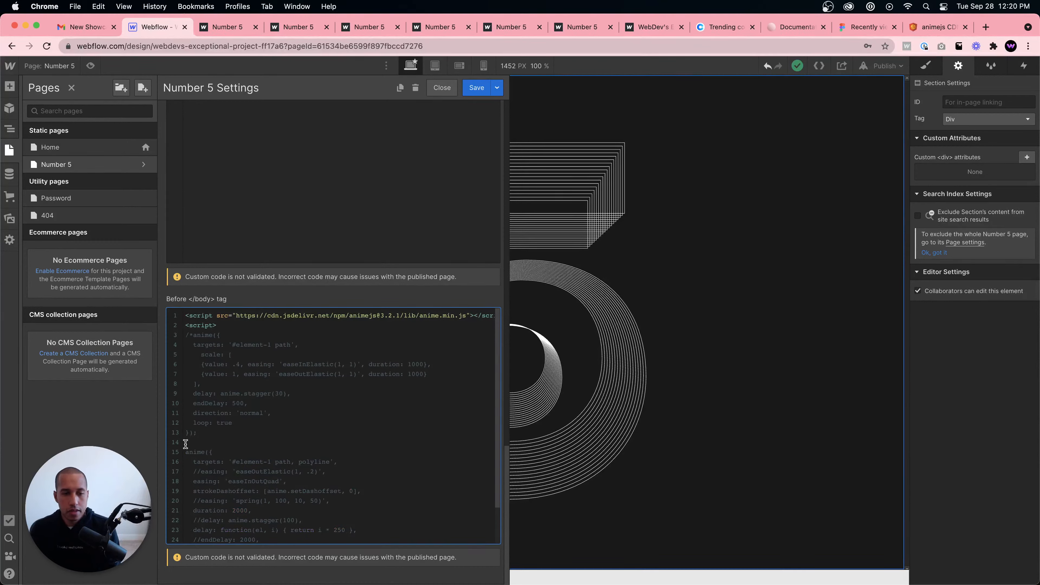
# Step: Comment out the strokeDashoffset anime() block by enclosing it in /* and */
pyautogui.click(184, 450)
pyautogui.write('/')
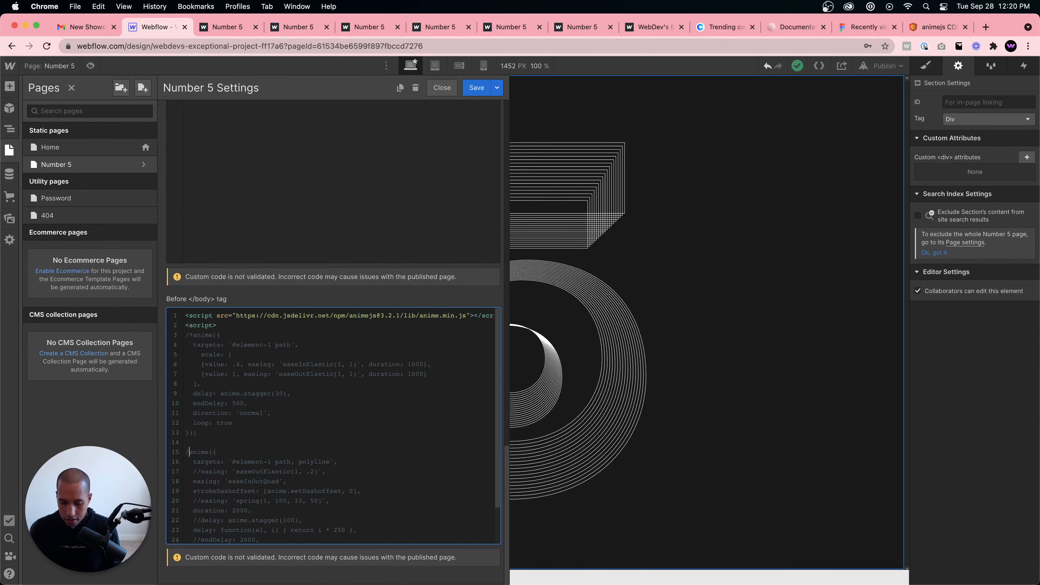
pyautogui.write('*')
pyautogui.scroll(-3, 308, 484)
pyautogui.click(219, 515)
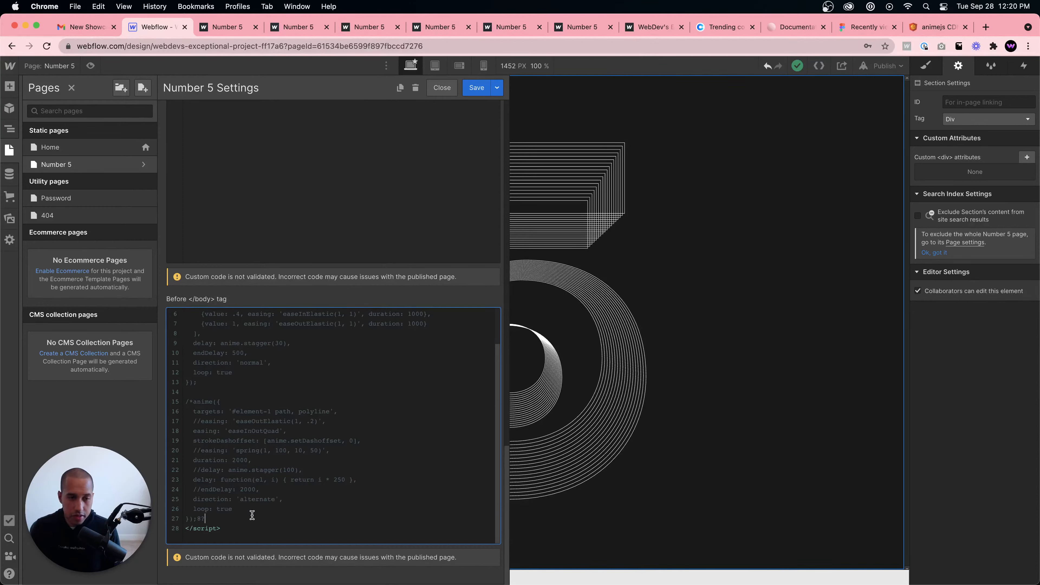
pyautogui.press('BackSpace')
pyautogui.press('BackSpace')
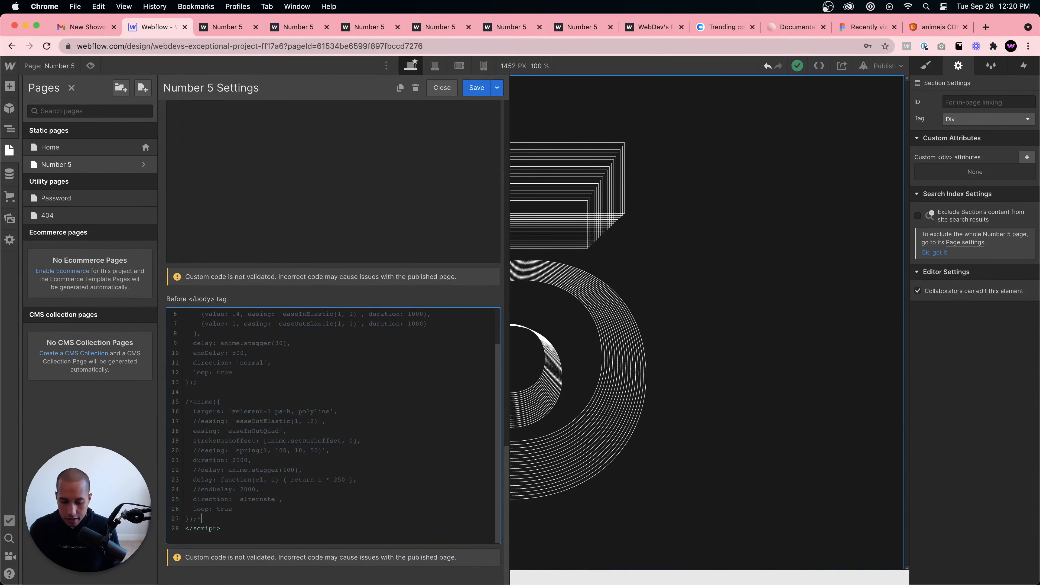
# Step: Remove the remaining comment marks around the scale anime() block so it is active, and save the page settings
pyautogui.scroll(3, 274, 366)
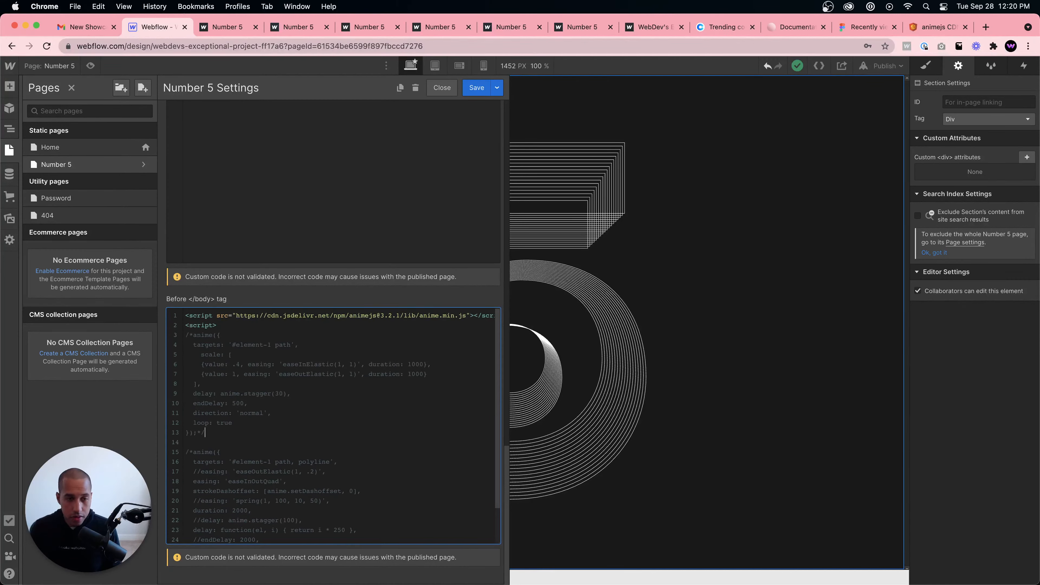
pyautogui.click(192, 335)
pyautogui.press('BackSpace')
pyautogui.press('BackSpace')
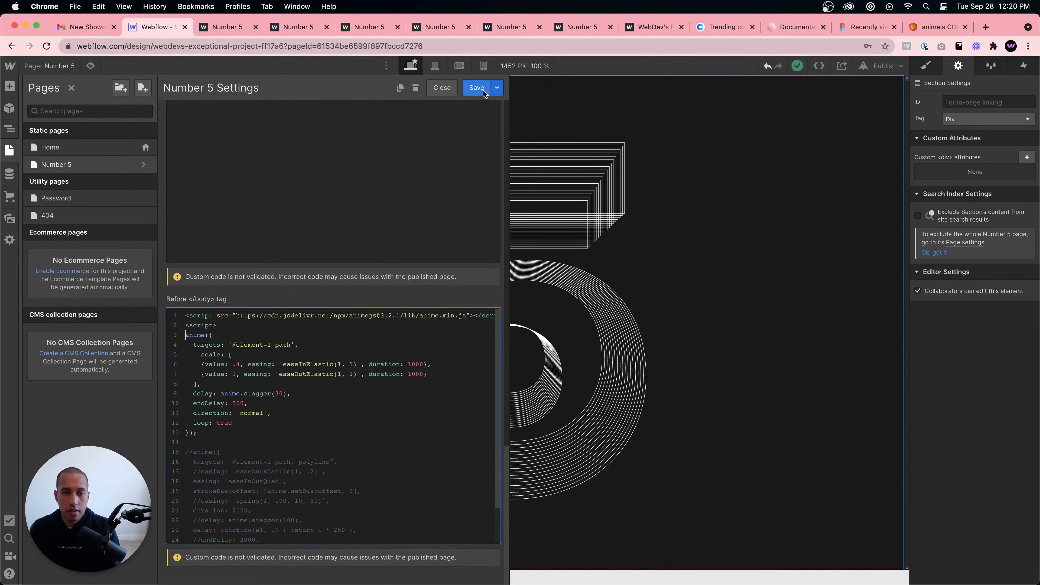
pyautogui.click(478, 88)
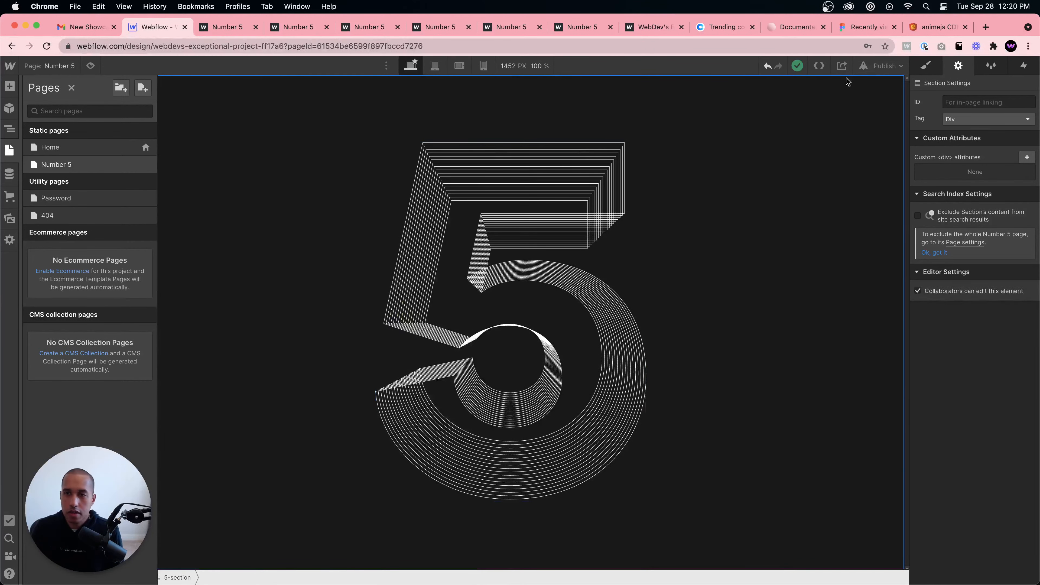
# Step: Publish the site to the webflow.io domain and open the live page to view the scale animation
pyautogui.click(884, 66)
pyautogui.click(828, 205)
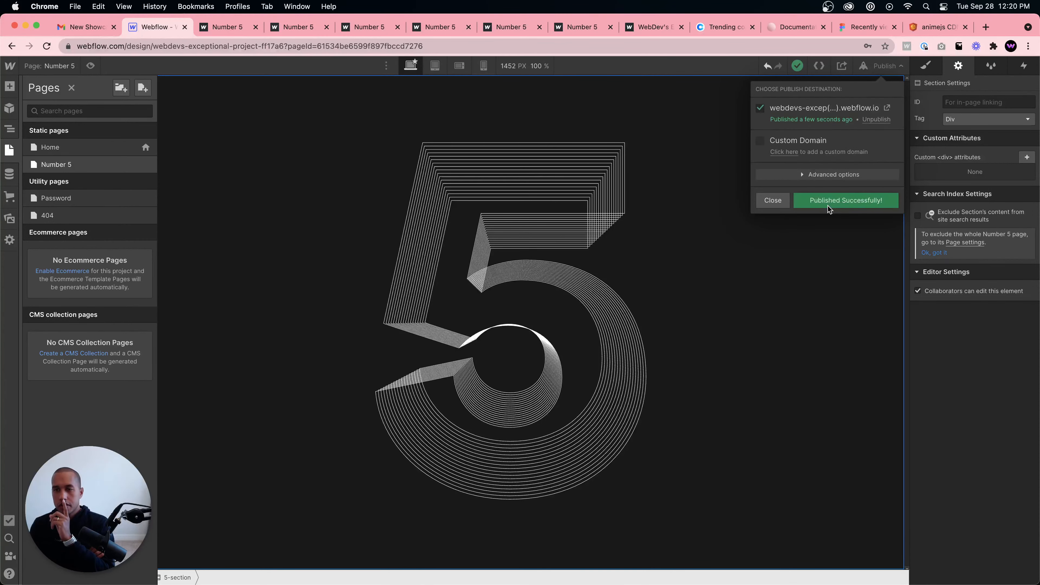
pyautogui.click(875, 107)
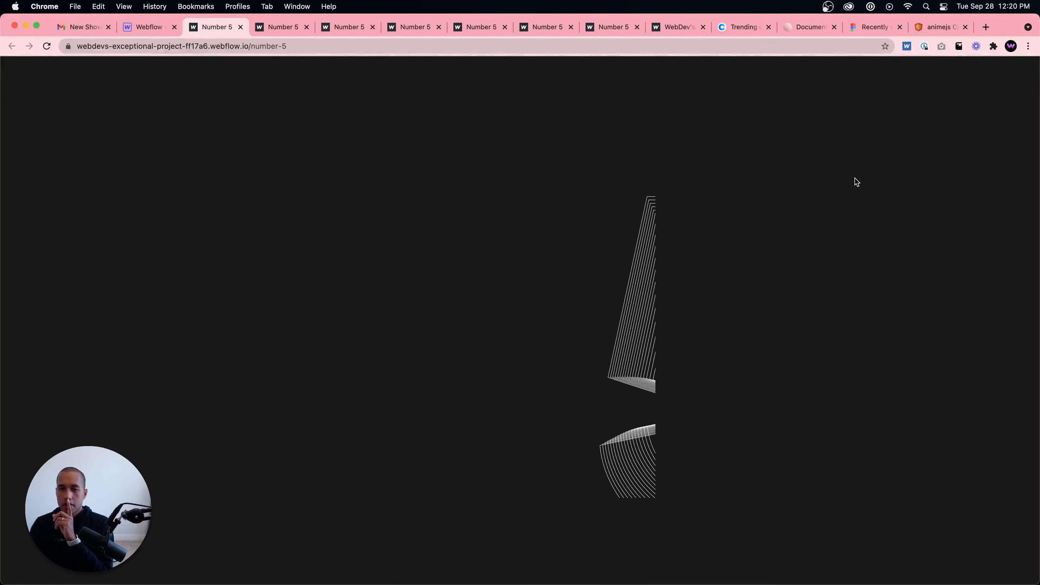
# Step: Switch to Illustrator, cancel the SVG options, and fit the artboard to the number 5's artwork bounds
pyautogui.click(154, 28)
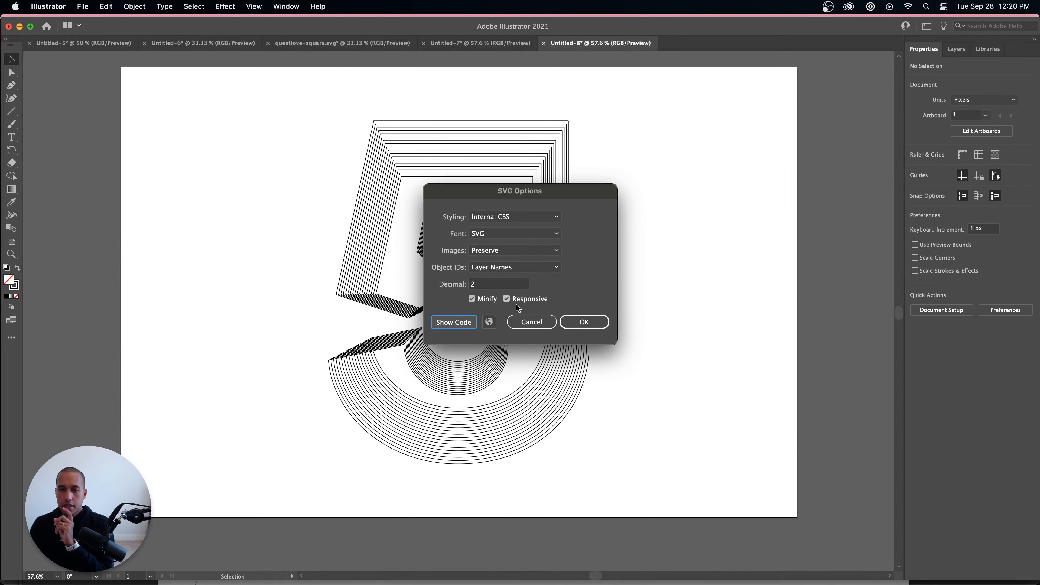
pyautogui.click(532, 322)
pyautogui.click(155, 6)
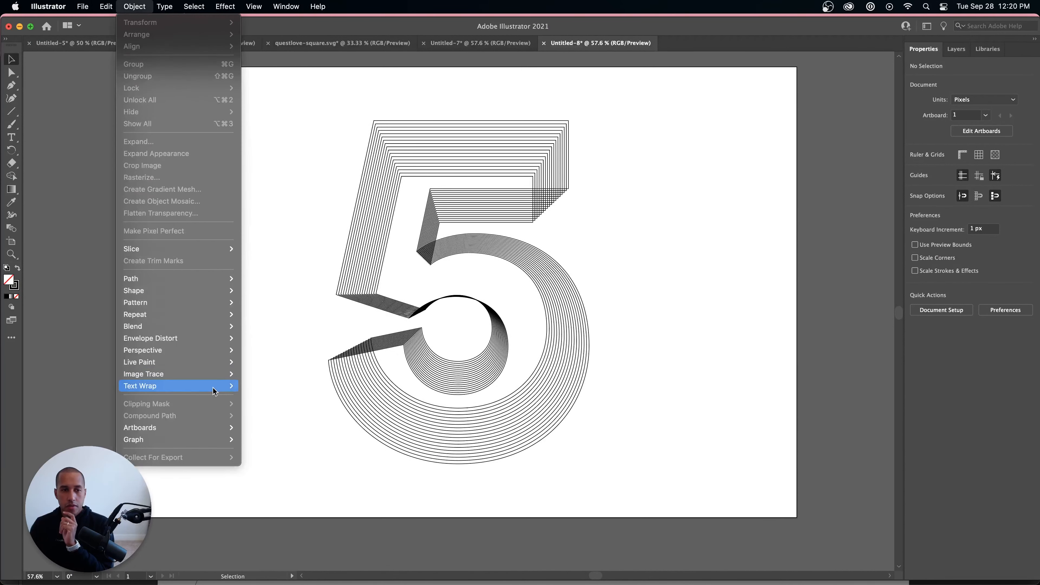
pyautogui.moveTo(221, 427)
pyautogui.click(279, 463)
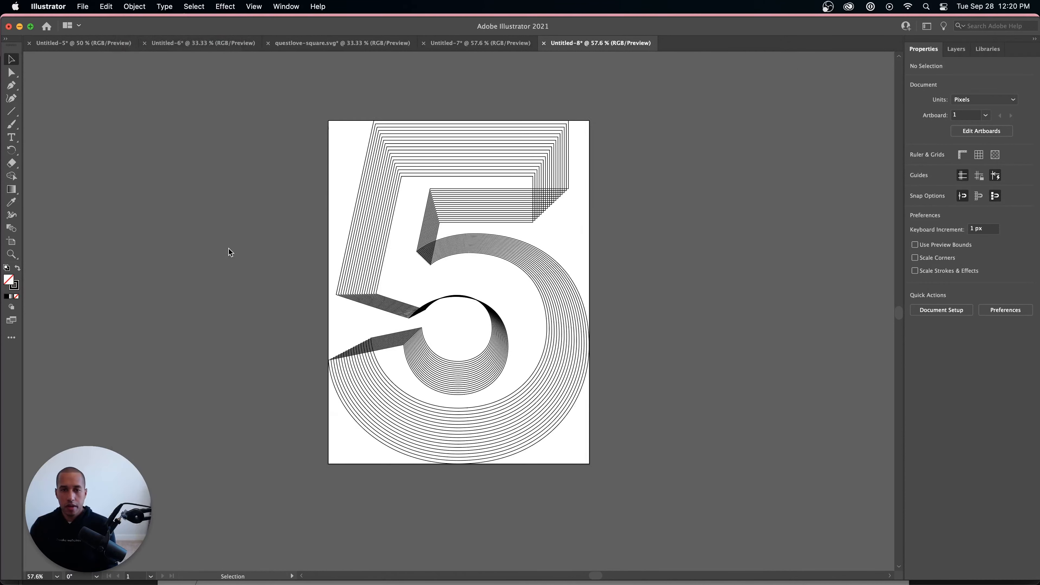
# Step: Export the cropped number 5 in SVG format, show its SVG code, and select and copy all of it
pyautogui.click(83, 6)
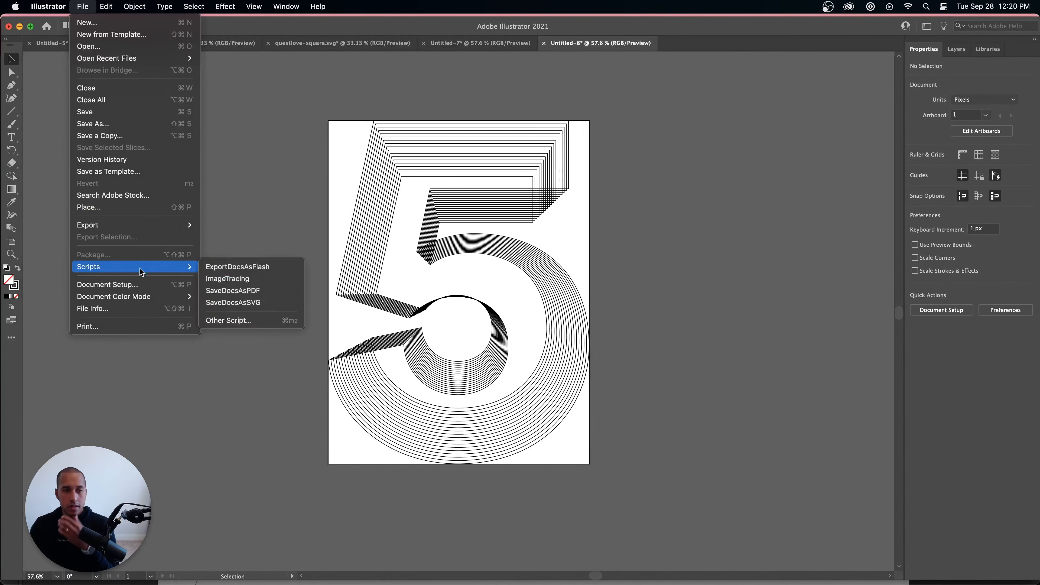
pyautogui.moveTo(167, 225)
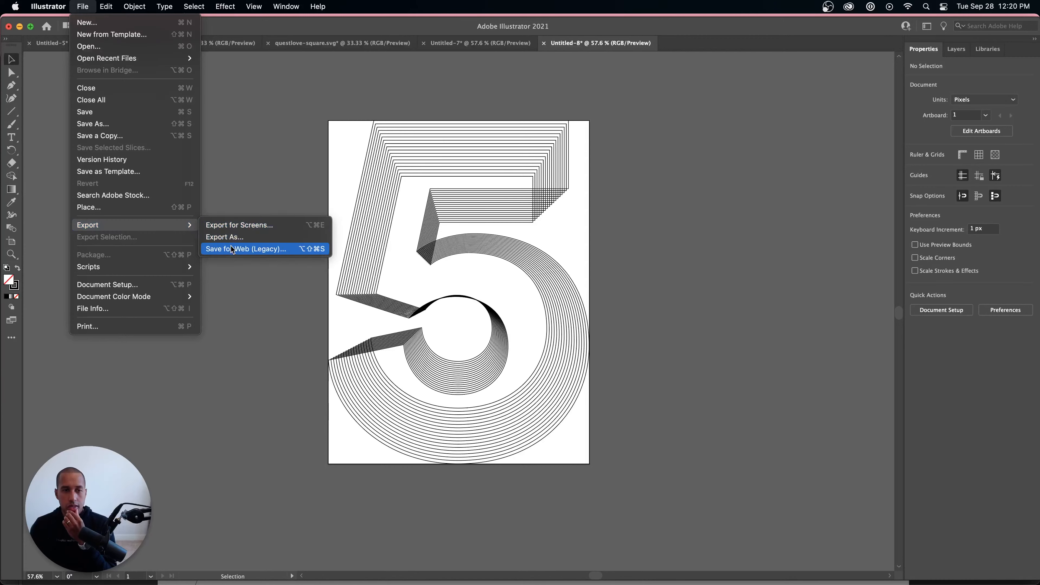
pyautogui.click(234, 237)
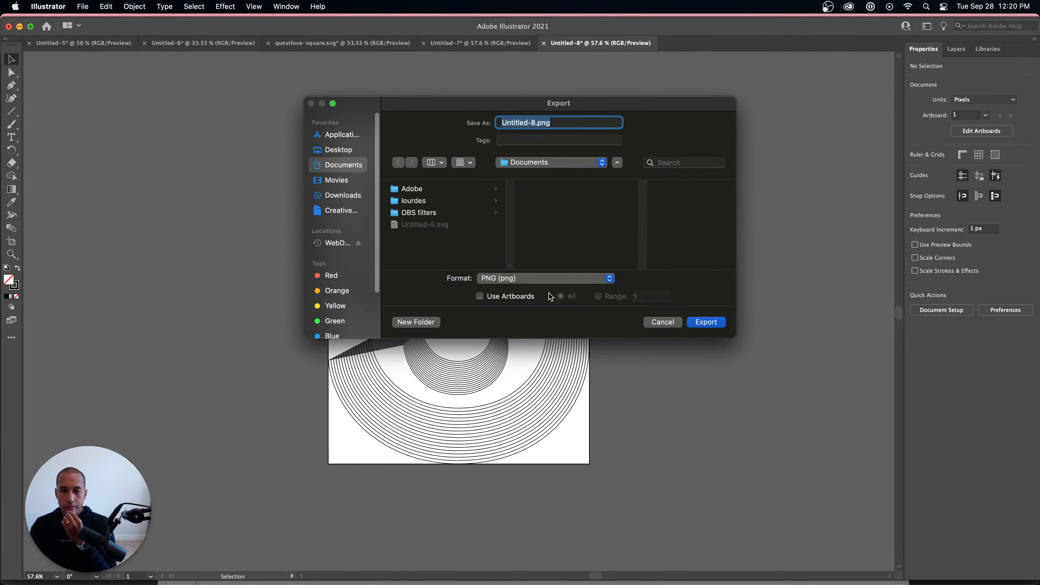
pyautogui.click(544, 278)
pyautogui.click(501, 422)
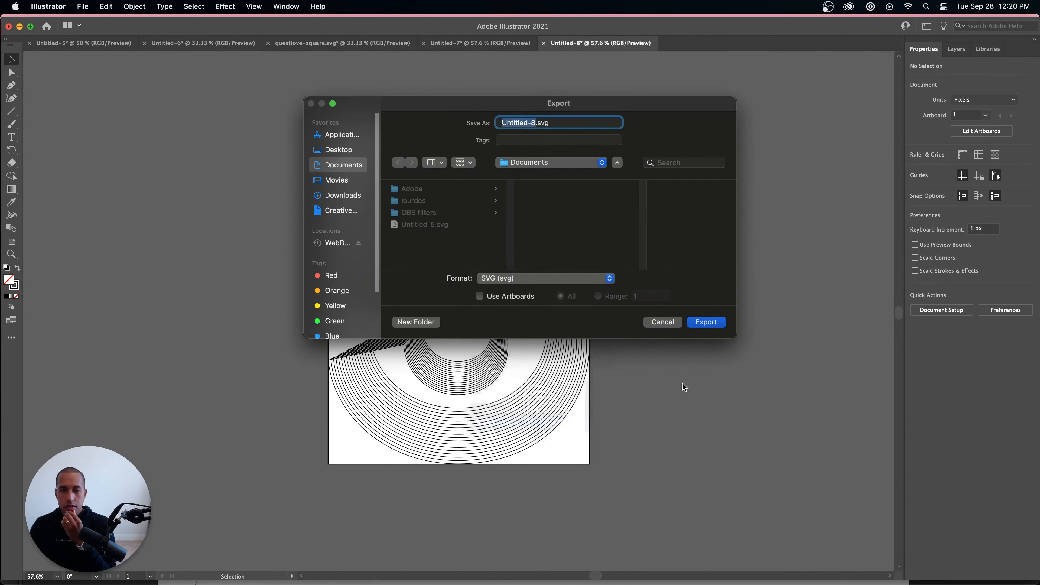
pyautogui.click(705, 332)
pyautogui.click(448, 322)
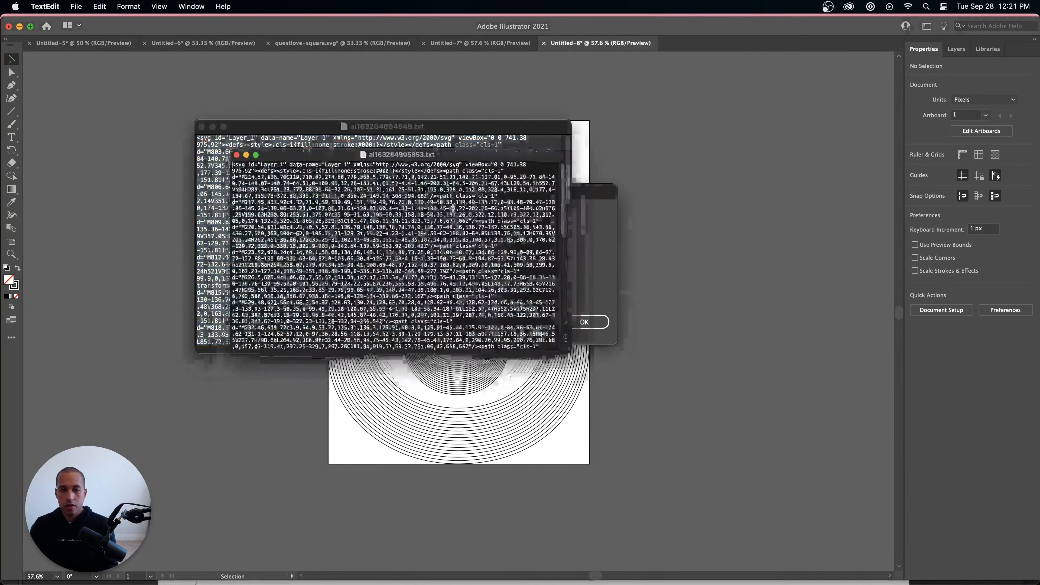
pyautogui.press('super+a')
# Step: Switch to Webflow in Chrome and replace the HTML Embed's code with the newly exported SVG code, saving it
pyautogui.moveTo(355, 567)
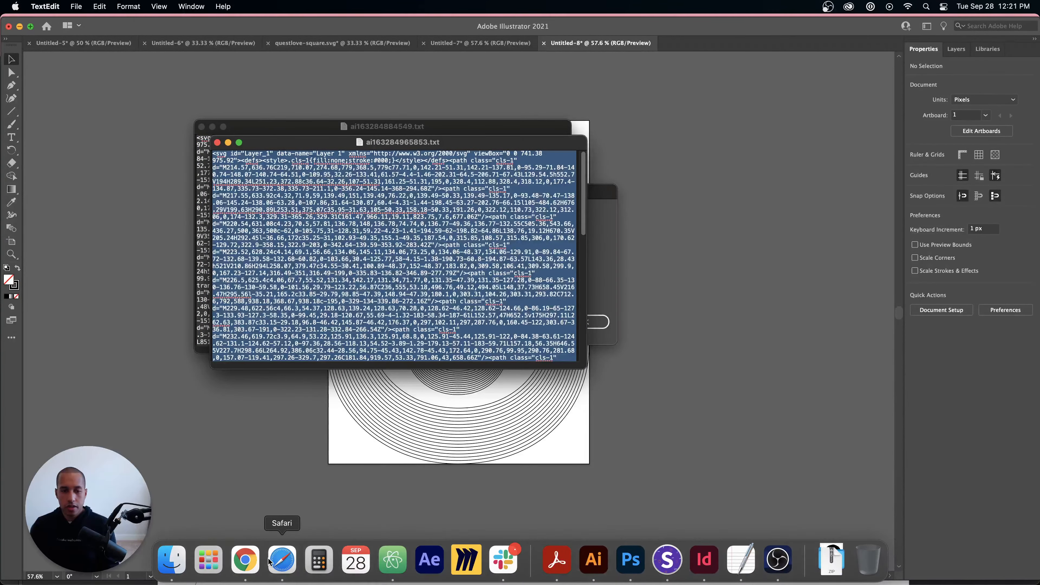
pyautogui.click(245, 559)
pyautogui.click(530, 288)
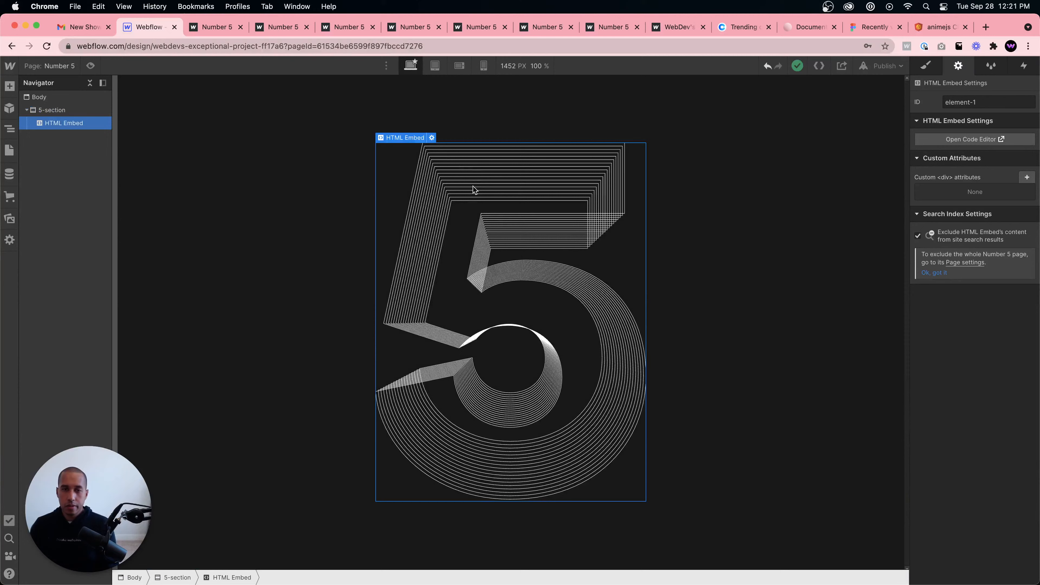
pyautogui.click(432, 138)
pyautogui.press('super+a')
pyautogui.press('super+v')
pyautogui.click(704, 474)
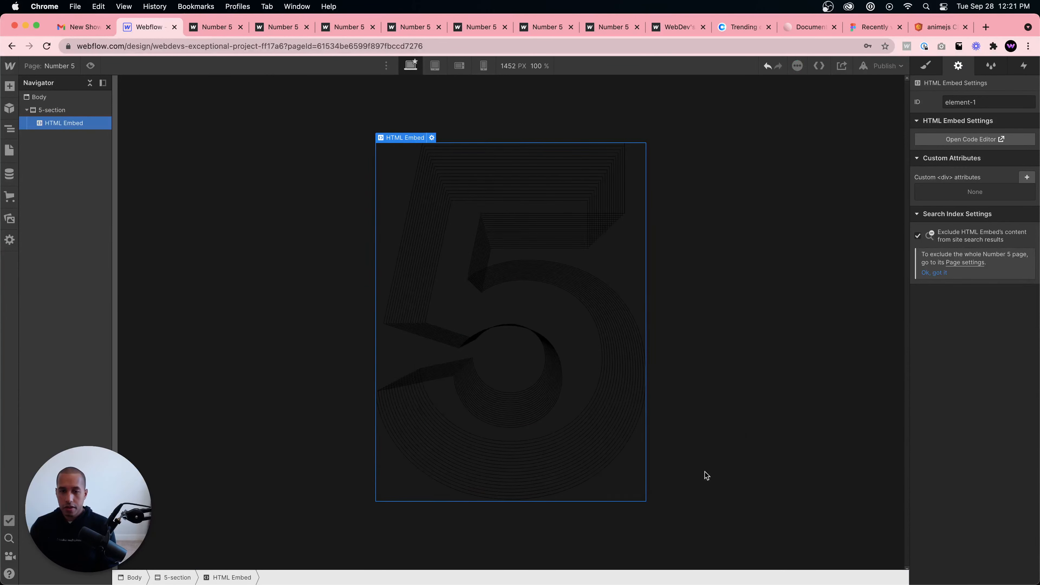
# Step: Set the .cls-1 stroke colour in the HTML Embed's SVG code to white (#fff) and save the embed
pyautogui.click(432, 137)
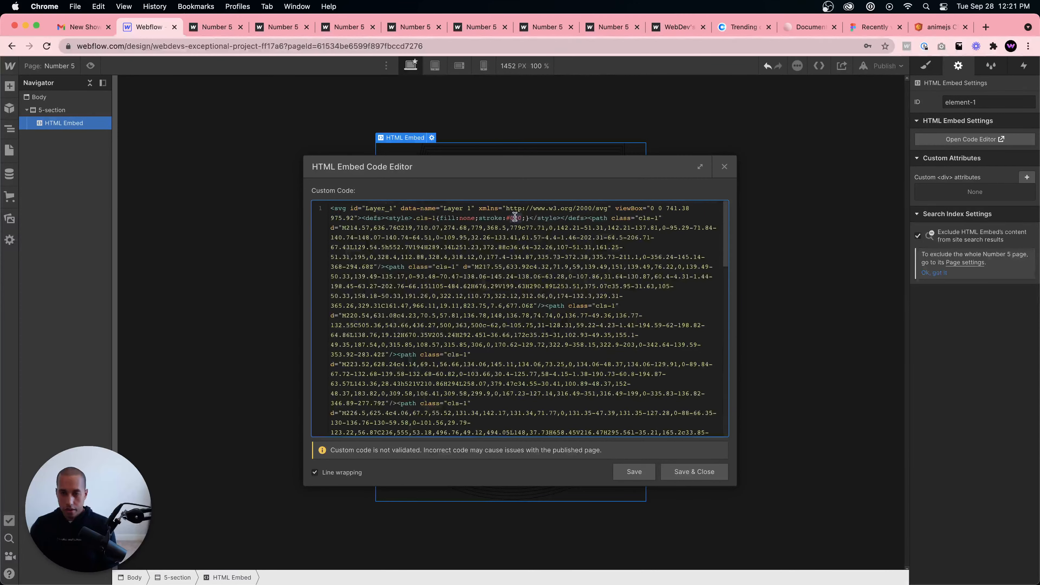
pyautogui.tripleClick(515, 217)
pyautogui.write('f')
pyautogui.press('super+z')
pyautogui.click(528, 220)
pyautogui.write('F')
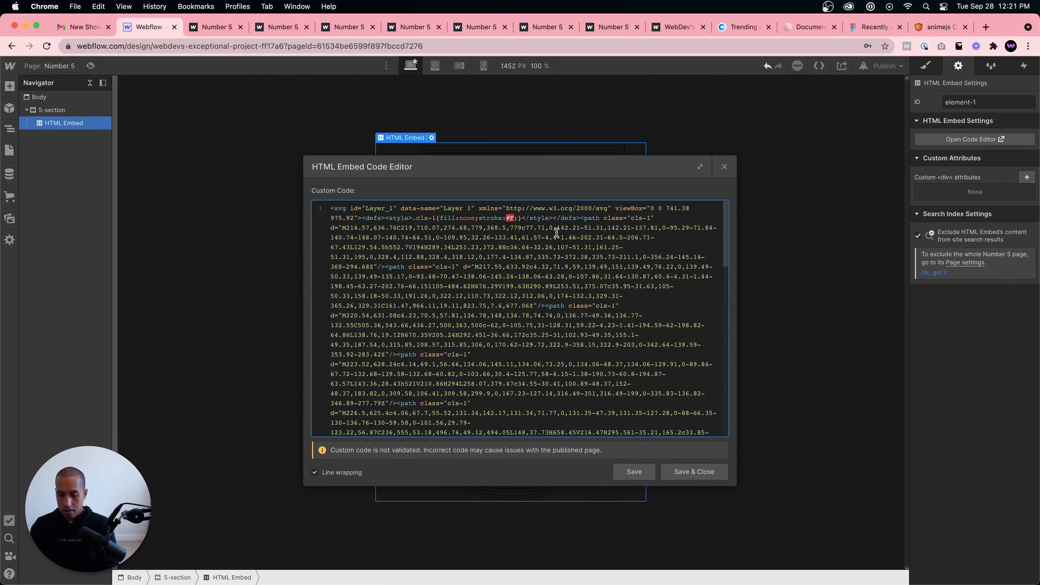
pyautogui.write('ff')
pyautogui.click(694, 471)
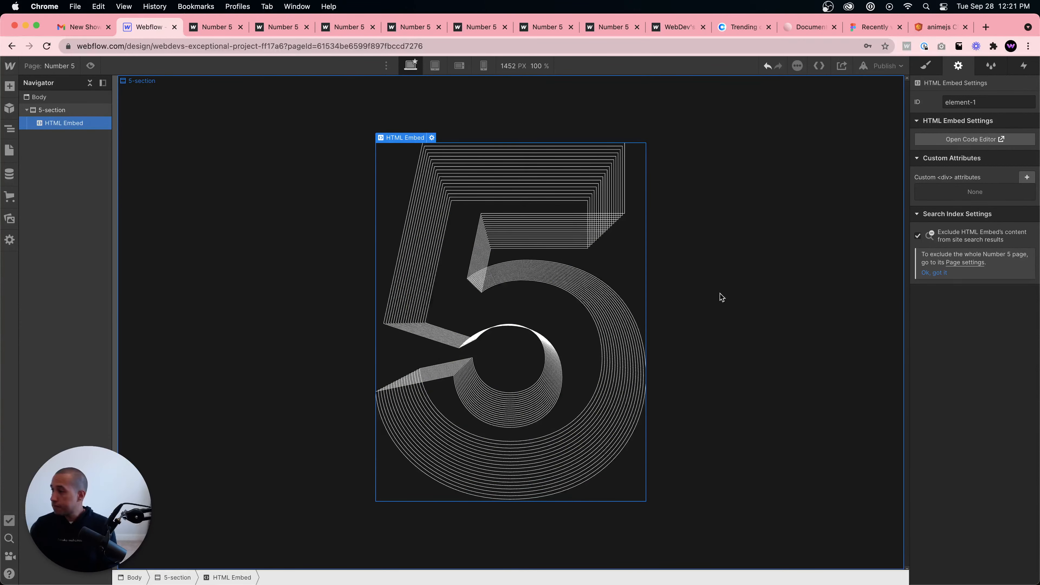
# Step: Publish the site to the webflow.io domain and open the live page to check the animation with the cropped SVG
pyautogui.click(840, 183)
pyautogui.click(886, 66)
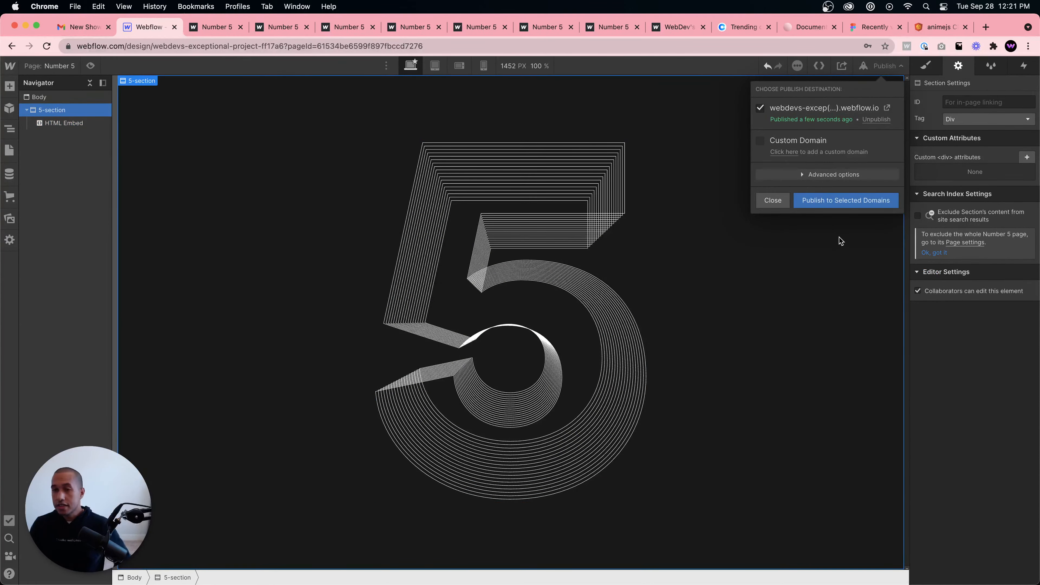
pyautogui.click(846, 200)
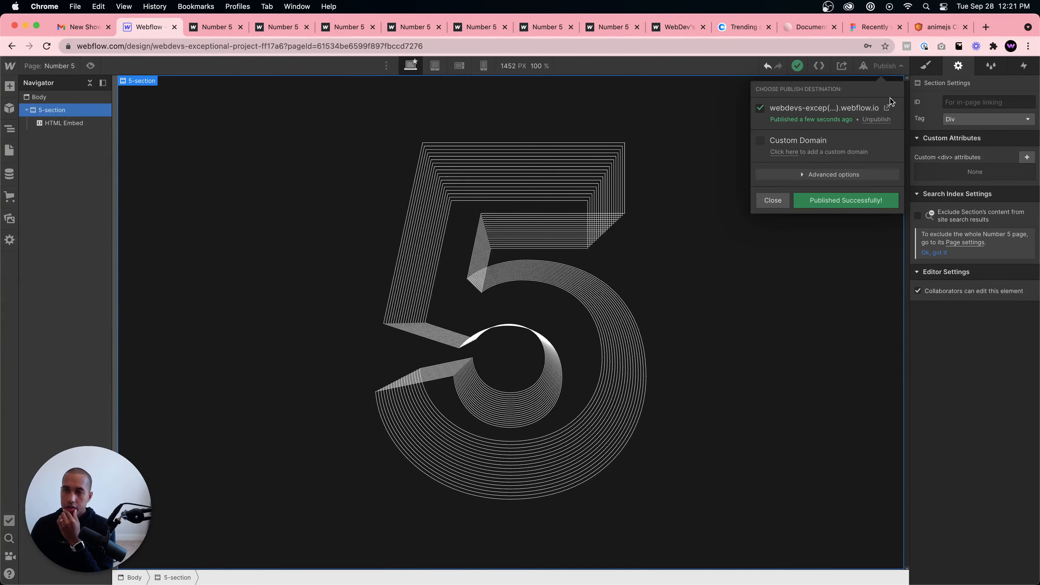
pyautogui.click(887, 107)
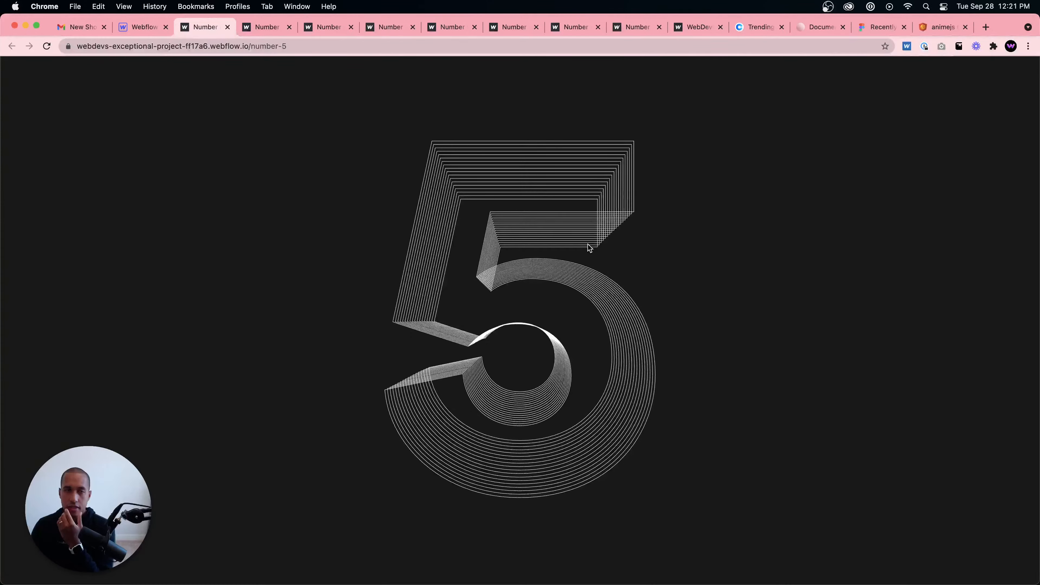
# Step: Return to the Webflow designer and copy the entire <style> block from the Home page's head custom code
pyautogui.click(146, 27)
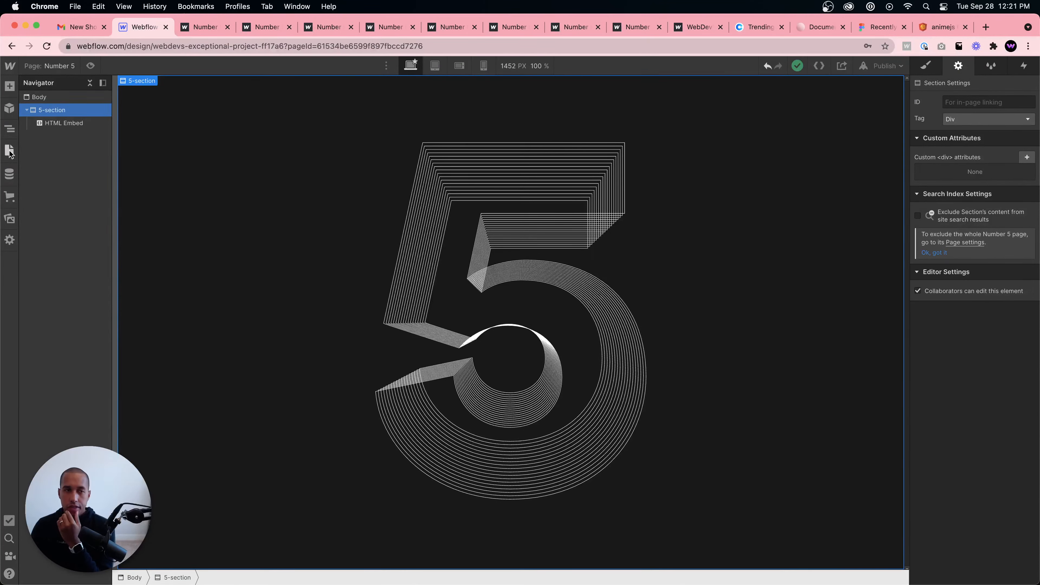
pyautogui.click(10, 151)
pyautogui.click(144, 147)
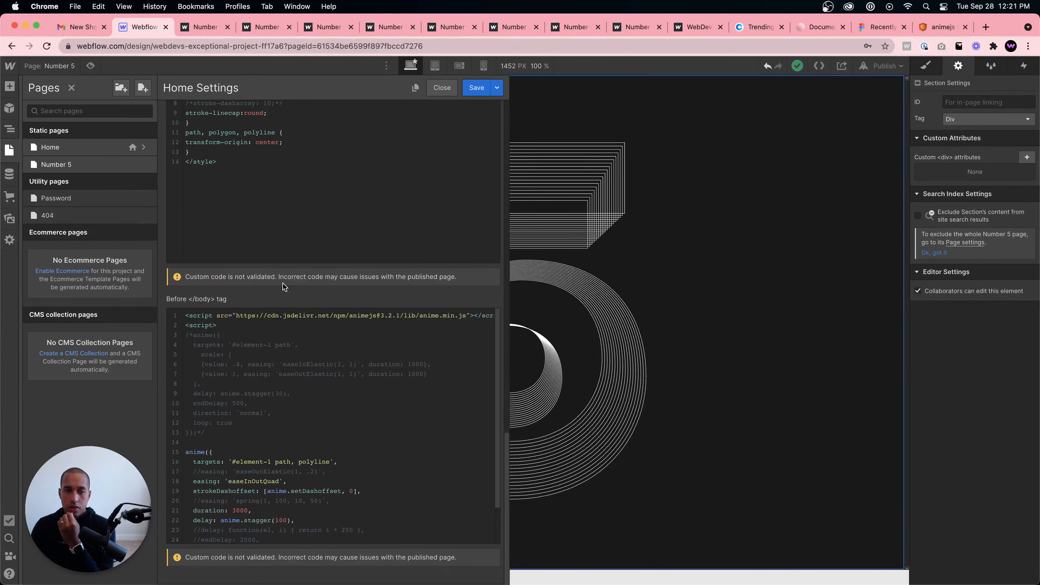
pyautogui.scroll(5, 283, 284)
pyautogui.click(252, 307)
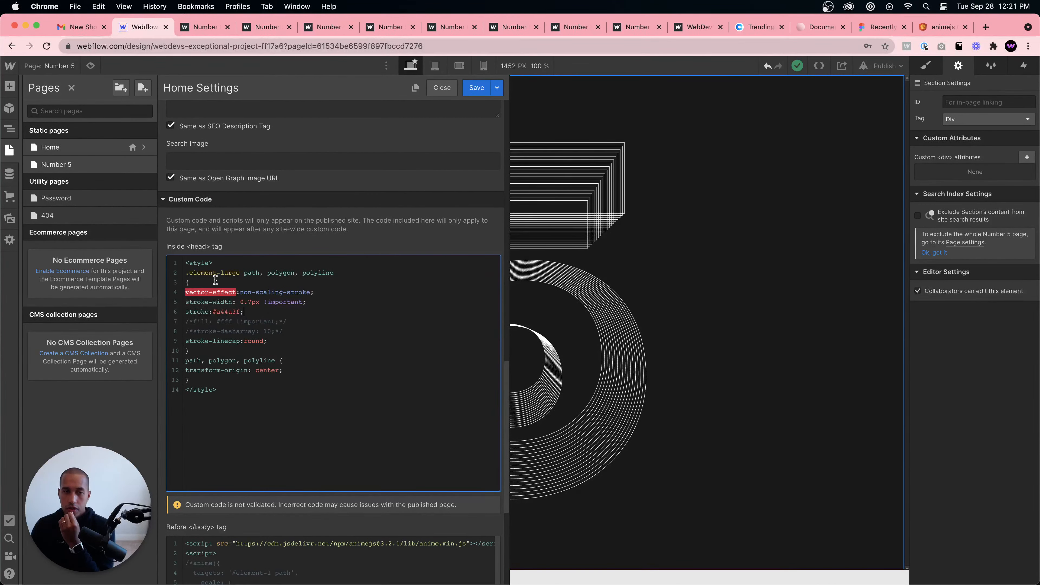
pyautogui.moveTo(223, 390); pyautogui.dragTo(172, 258)
pyautogui.press('super+c')
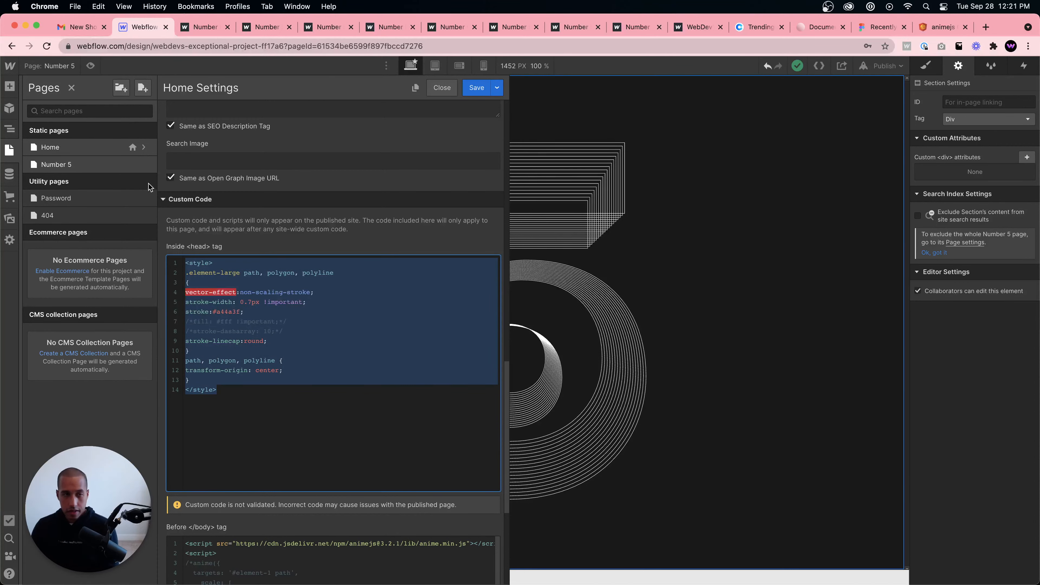
# Step: Paste the <style> block into the Number 5 page's head custom code and save the page settings
pyautogui.click(146, 164)
pyautogui.scroll(-9, 242, 323)
pyautogui.scroll(8, 235, 301)
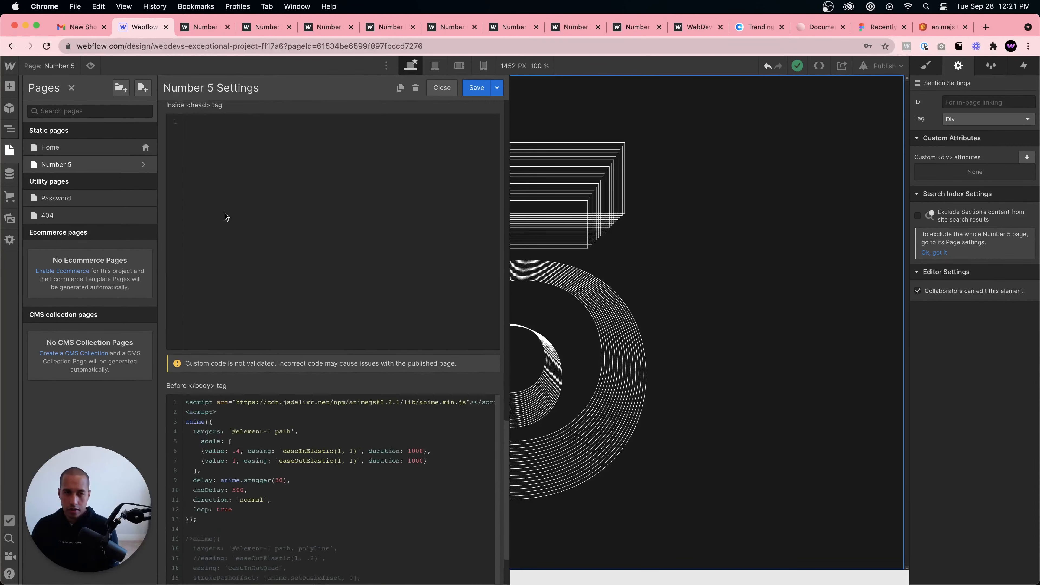
pyautogui.click(213, 319)
pyautogui.press('super+v')
pyautogui.click(476, 88)
# Step: Try to rename the HTML Embed's class as element-wrap in its style settings
pyautogui.click(573, 286)
pyautogui.click(926, 65)
pyautogui.doubleClick(959, 121)
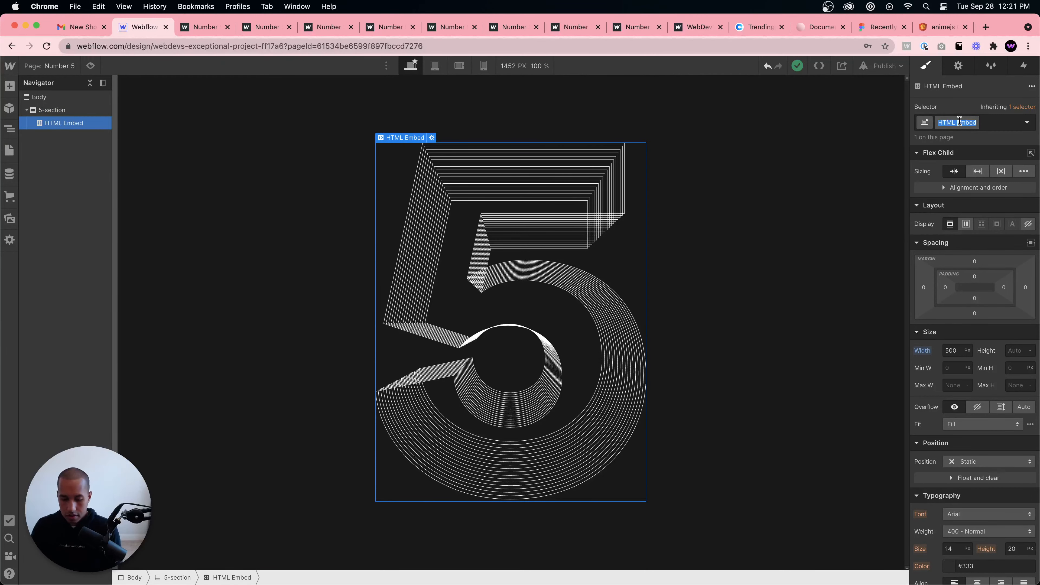
pyautogui.write('element-')
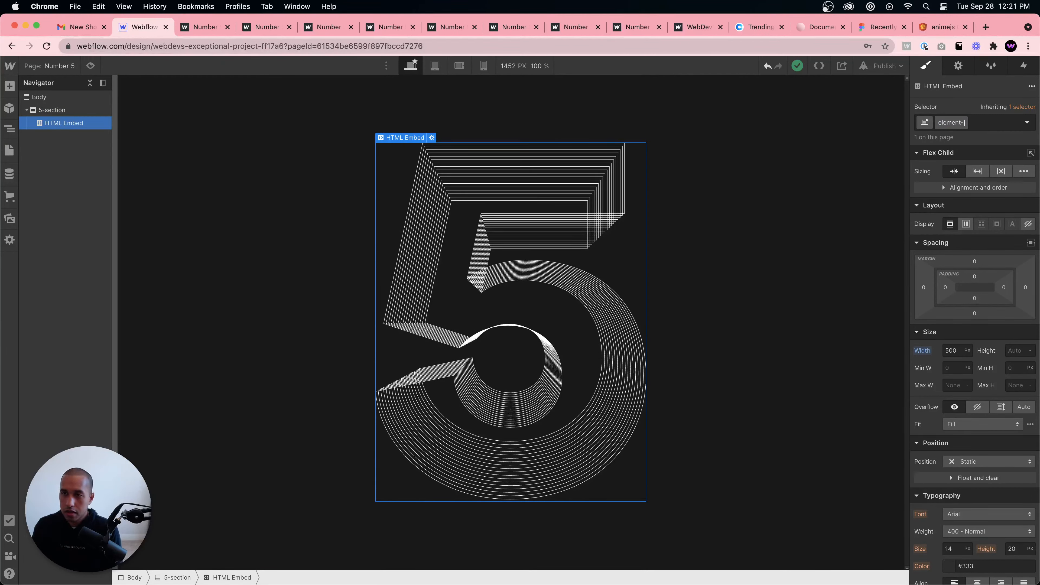
pyautogui.write('wrap')
pyautogui.press('Return')
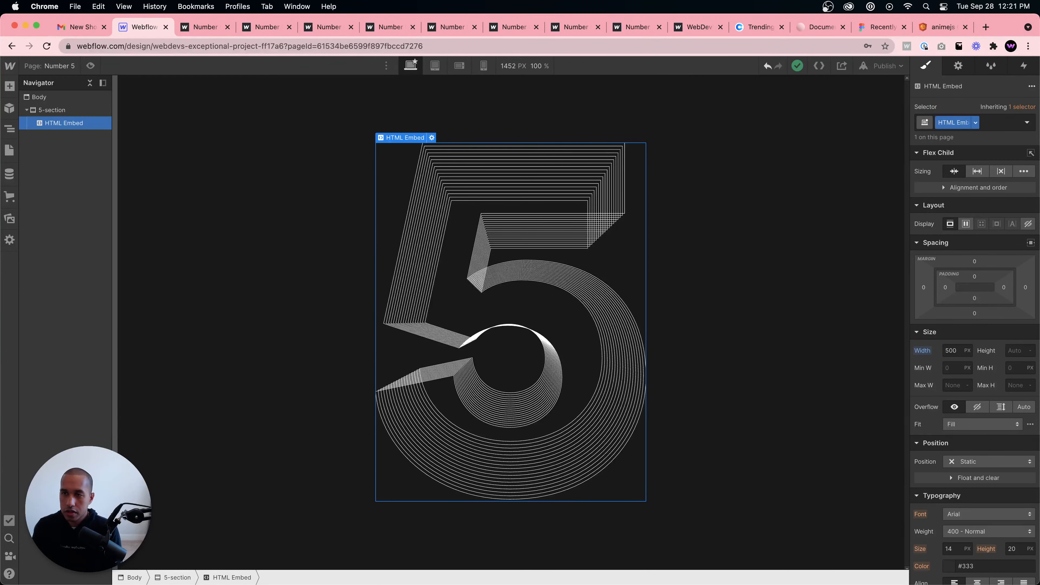
# Step: Rename the HTML Embed's class as 5-element
pyautogui.doubleClick(959, 121)
pyautogui.write('eleme')
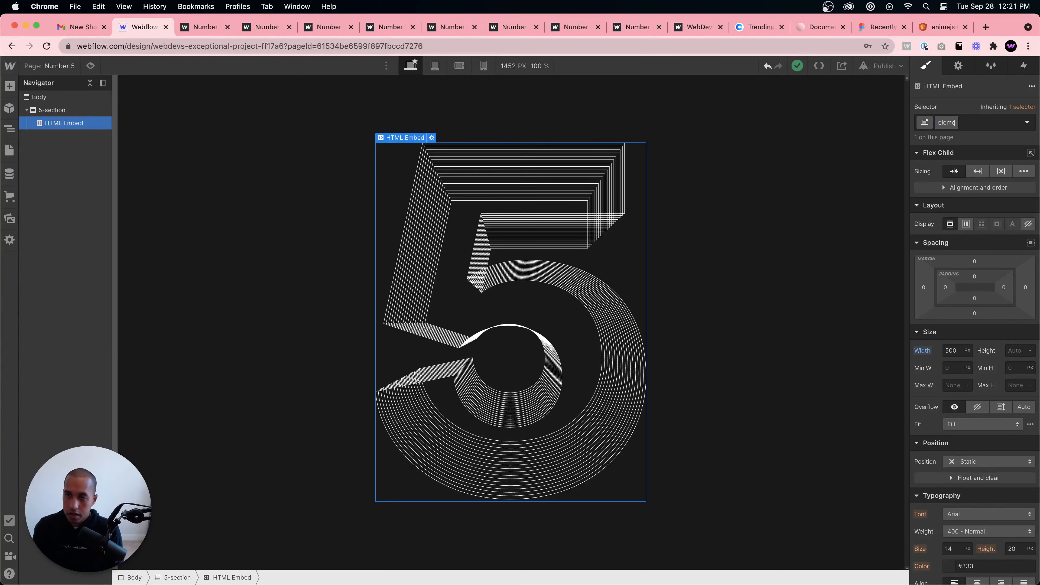
pyautogui.press('super+a')
pyautogui.write('50')
pyautogui.press('BackSpace')
pyautogui.press('BackSpace')
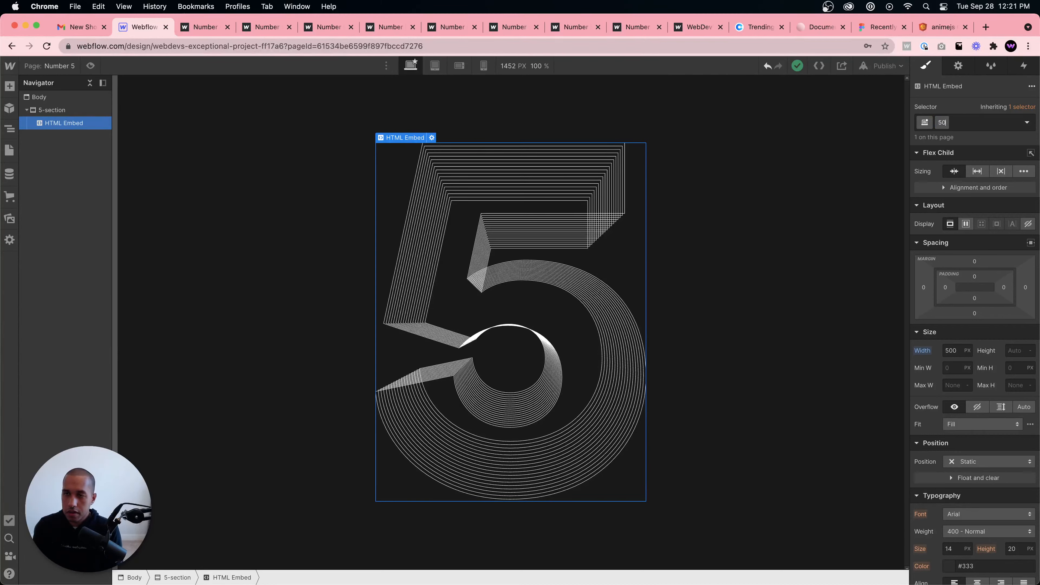
pyautogui.write('element')
pyautogui.press('Return')
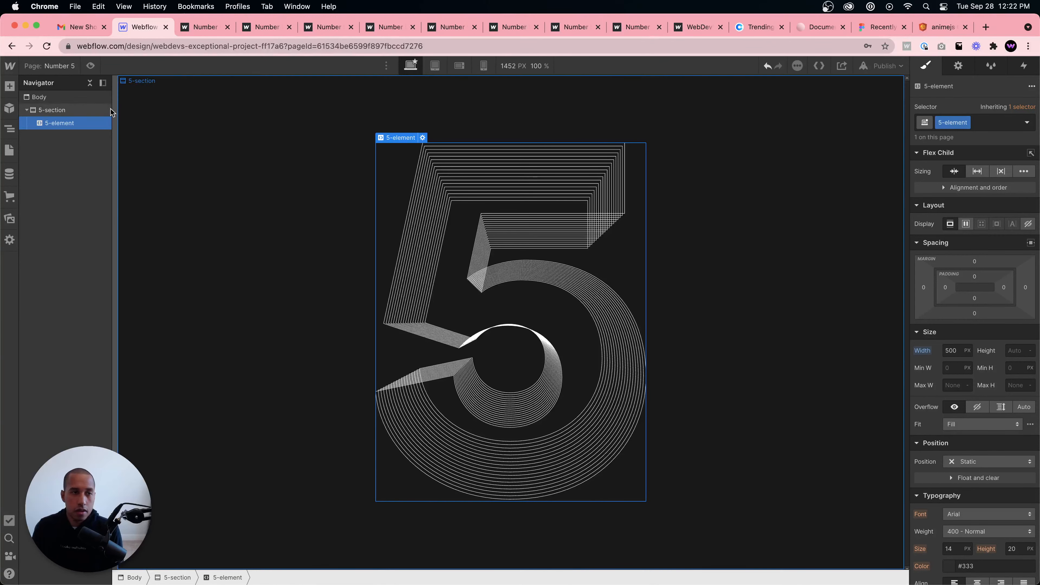
# Step: Rename the number 5 embed's class as element-five
pyautogui.doubleClick(944, 122)
pyautogui.write('elemen')
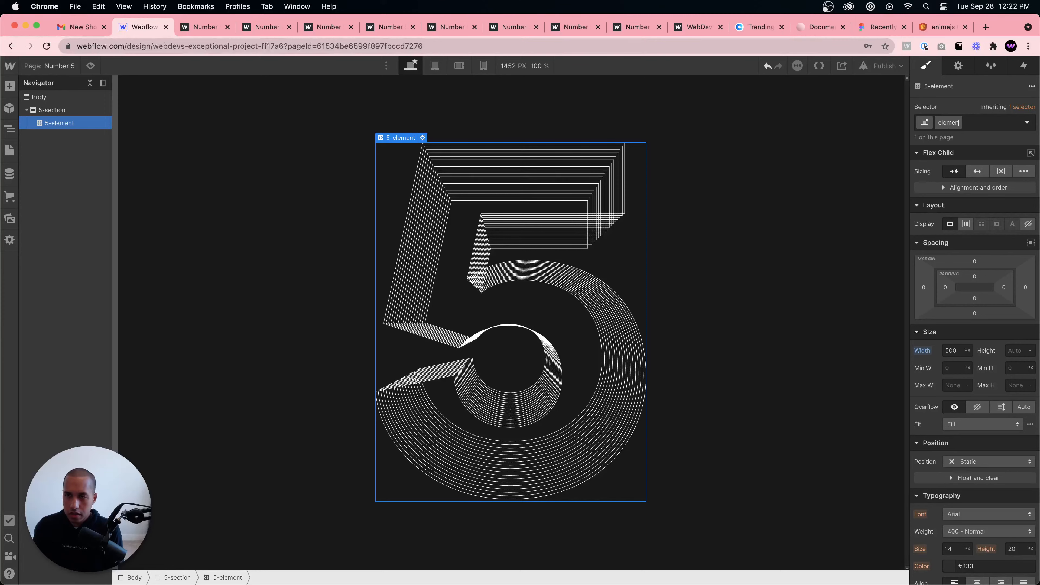
pyautogui.write('t-five')
pyautogui.press('Return')
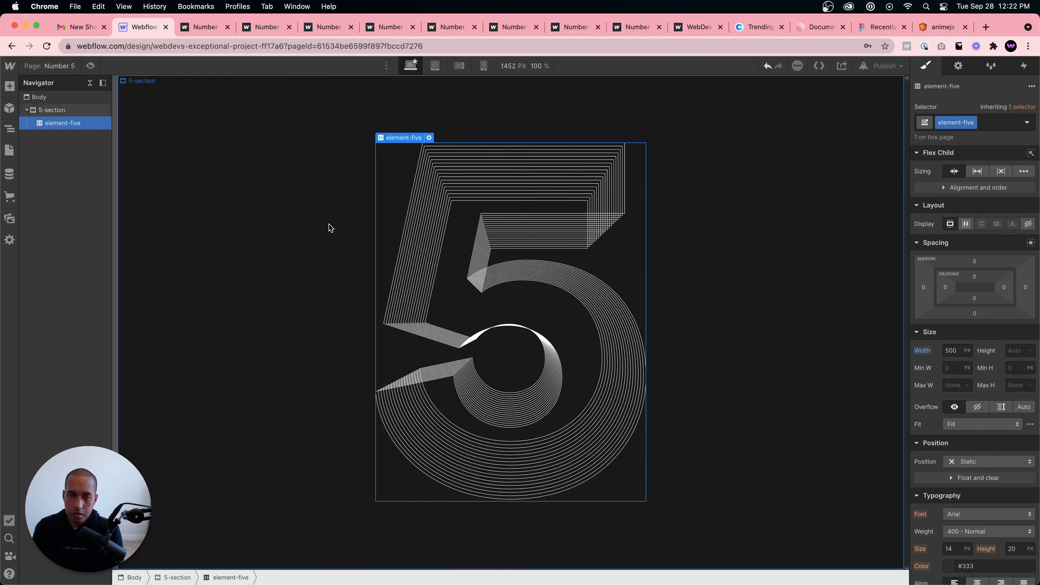
# Step: In the Number 5 page's head code, change the .element-large selector to .element-five and comment out the stroke:#a44a3f; line
pyautogui.click(9, 150)
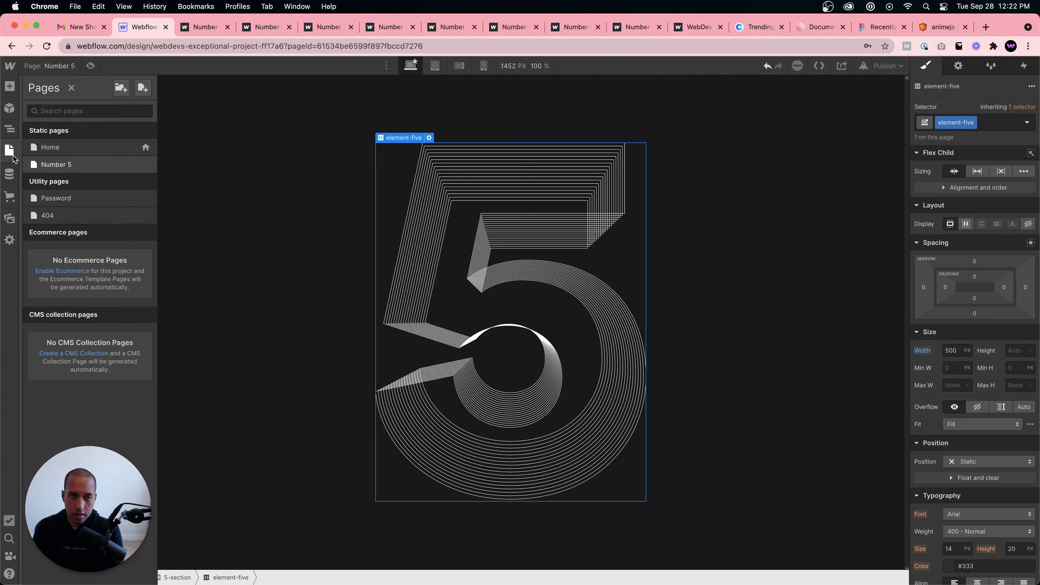
pyautogui.click(145, 165)
pyautogui.scroll(-20, 279, 232)
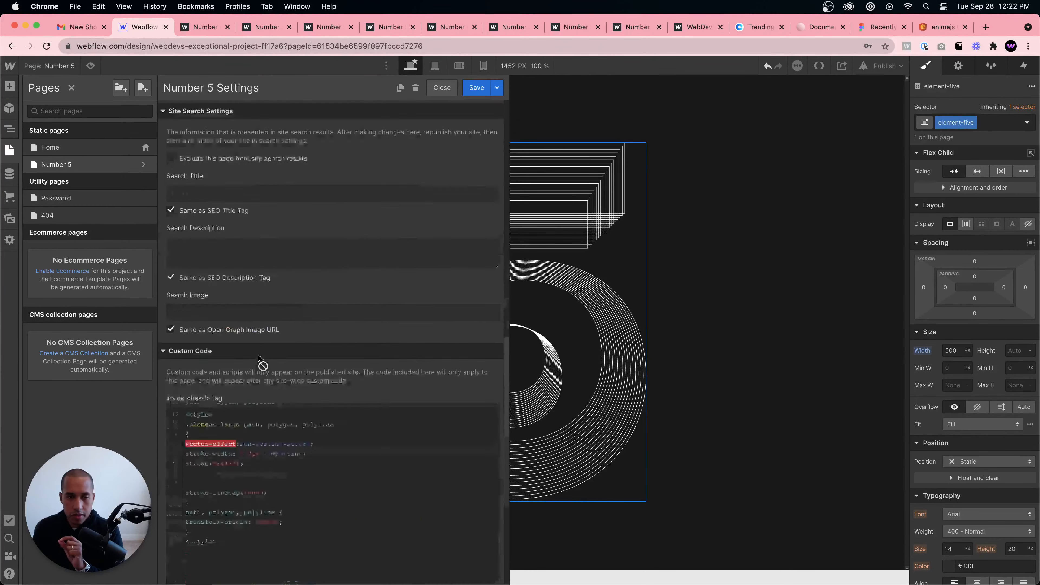
pyautogui.doubleClick(230, 204)
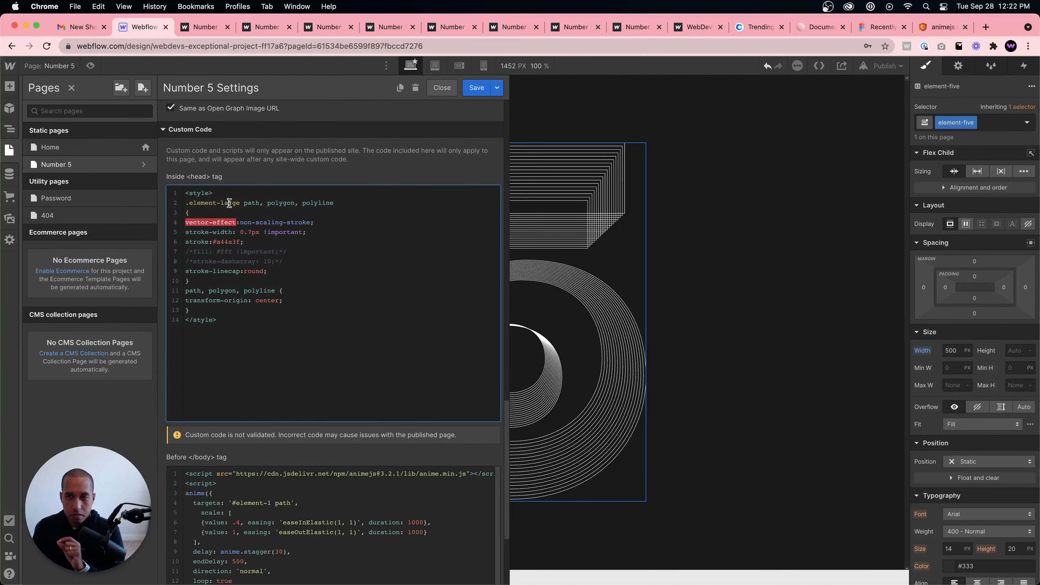
pyautogui.write('five')
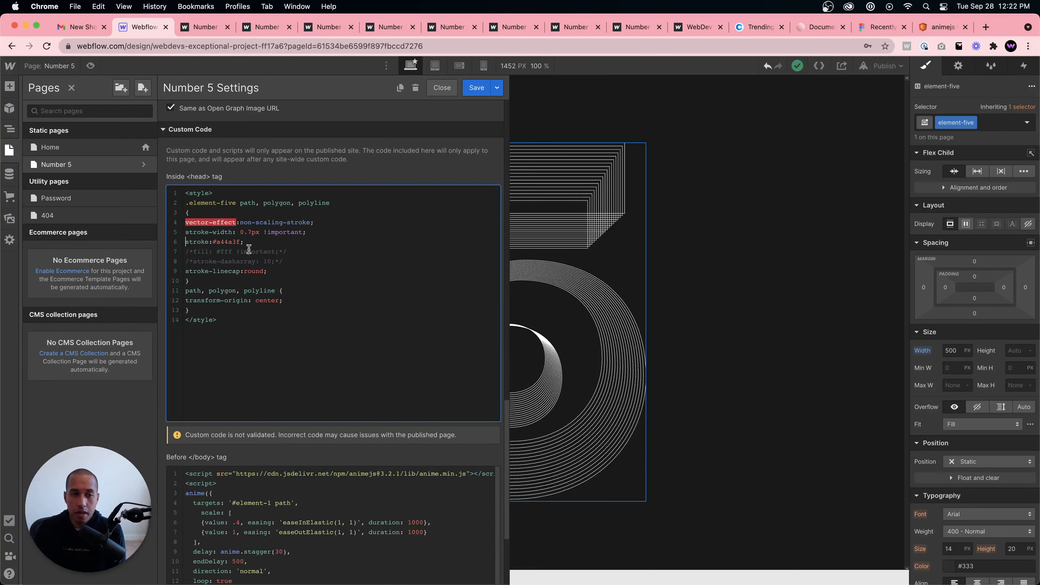
pyautogui.click(185, 241)
pyautogui.write('/*')
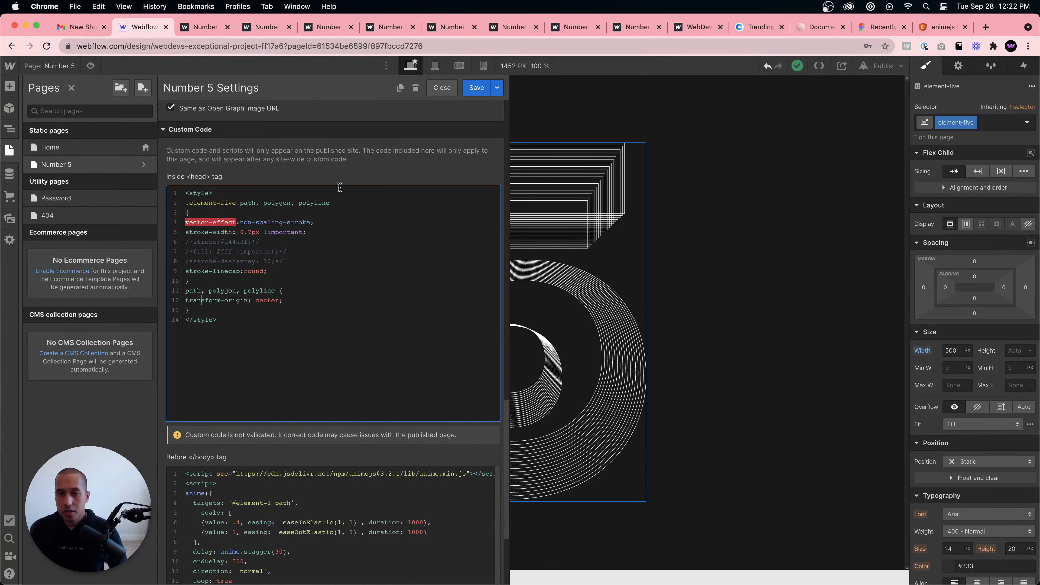
# Step: Save the Number 5 page settings and publish the site to the webflow.io domain
pyautogui.click(264, 300)
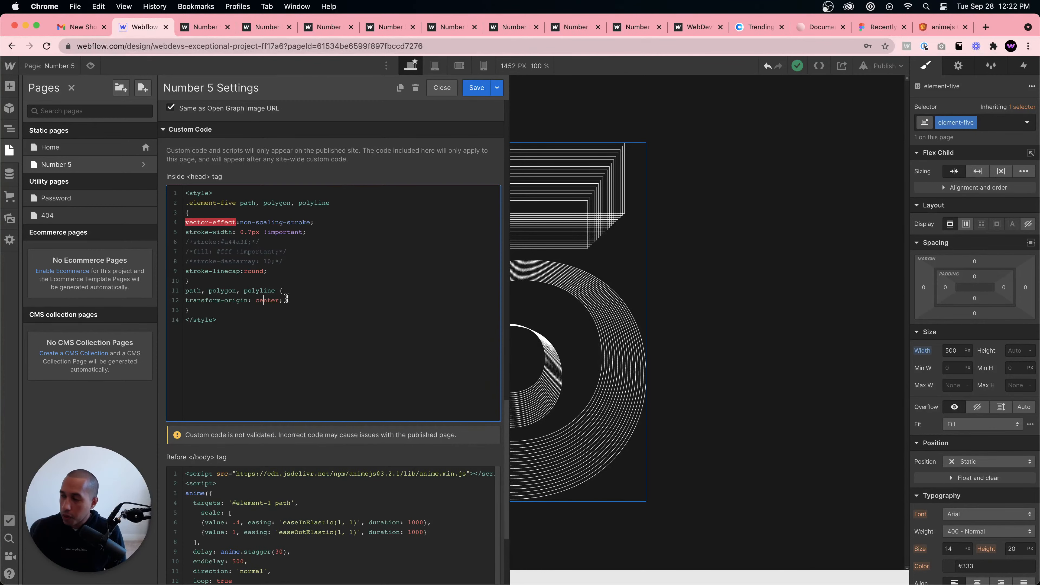
pyautogui.click(476, 87)
pyautogui.click(882, 66)
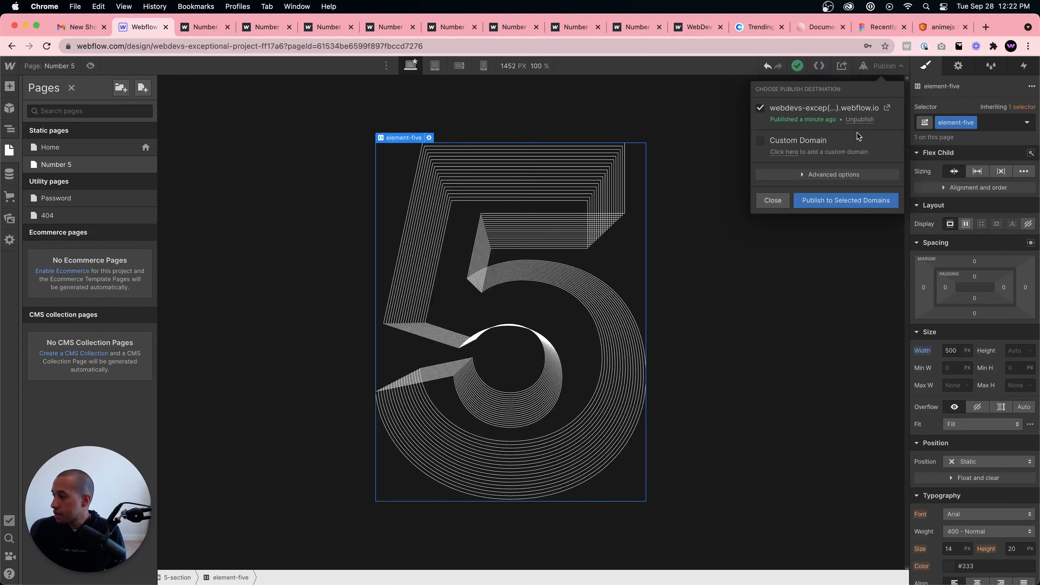
pyautogui.click(847, 202)
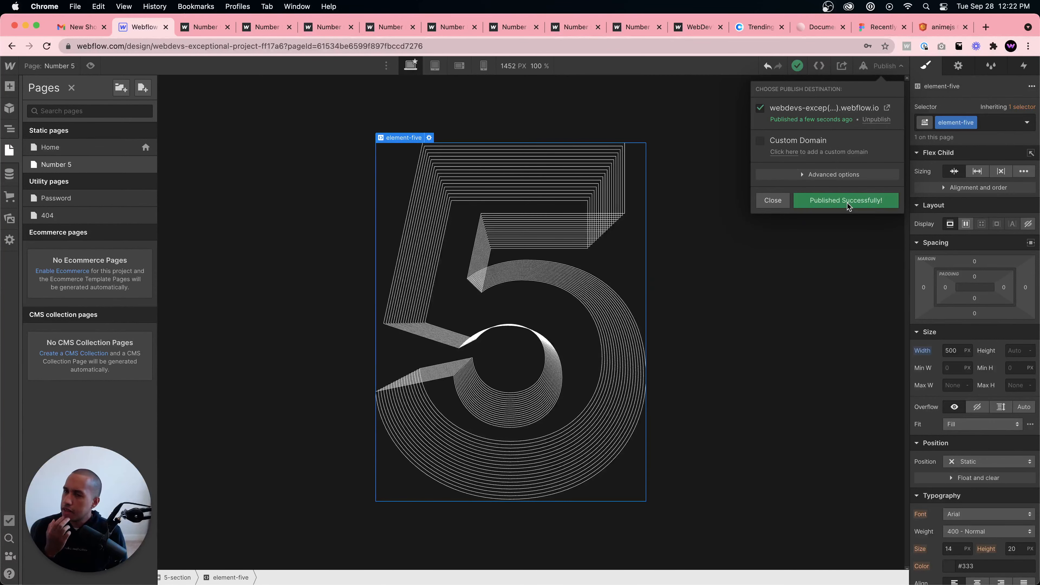
# Step: Open the published Number 5 page to check how the line animation plays
pyautogui.click(887, 108)
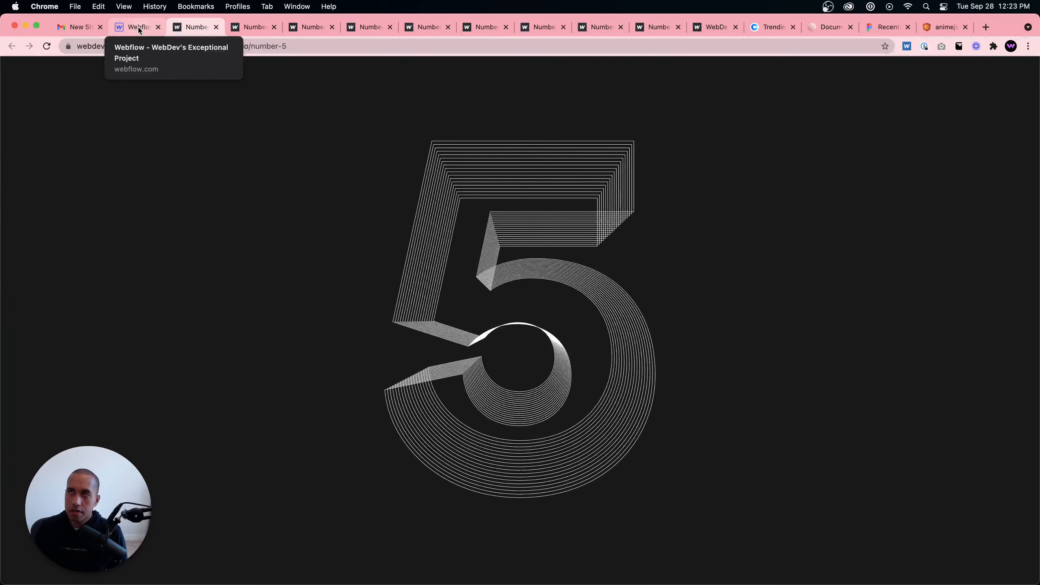
# Step: Switch to Illustrator, dismiss the SVG options, and resize the number 5 group proportionally to a width of 700 px
pyautogui.moveTo(559, 581)
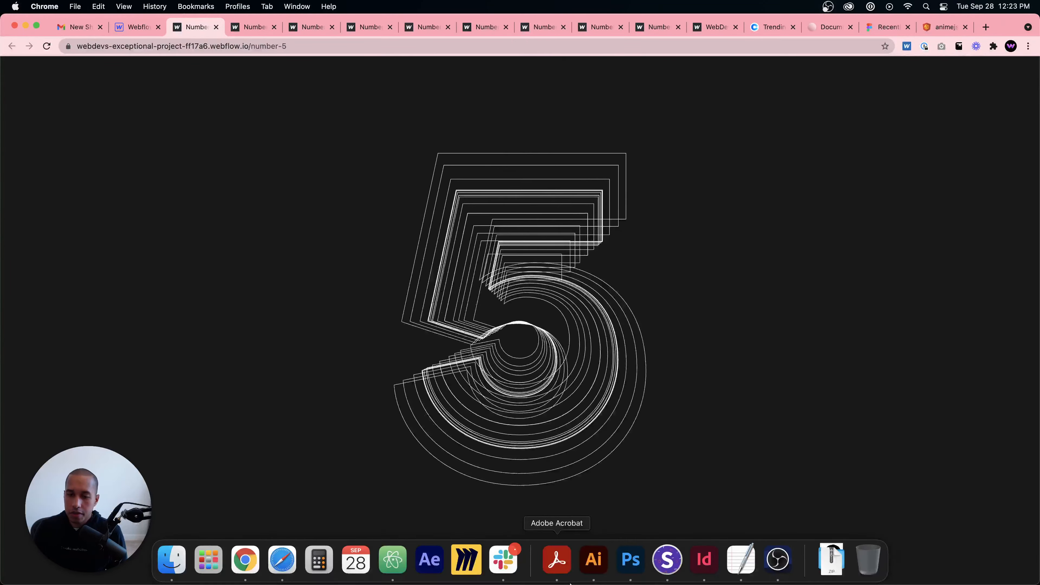
pyautogui.click(593, 560)
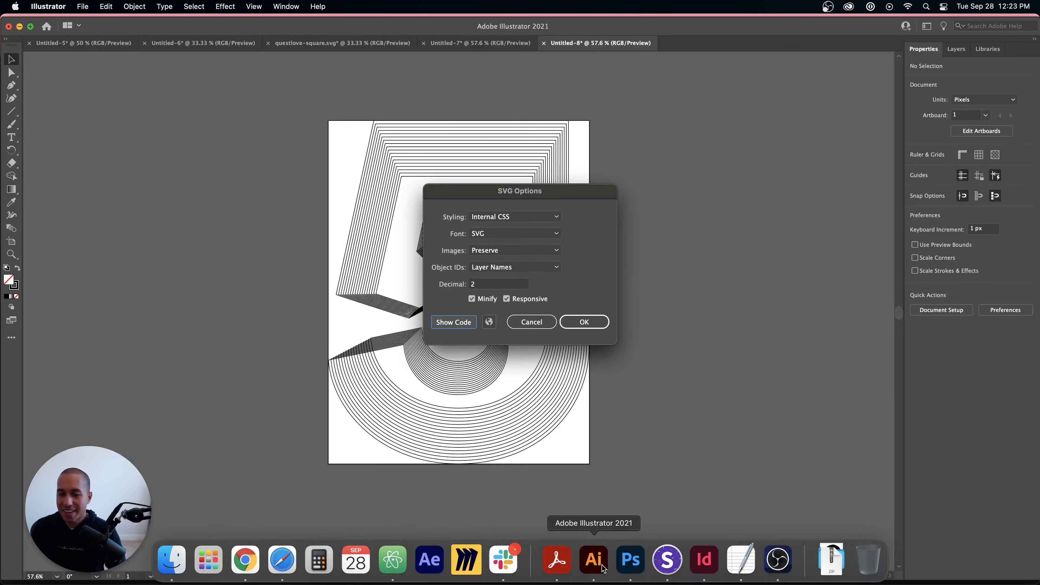
pyautogui.click(520, 323)
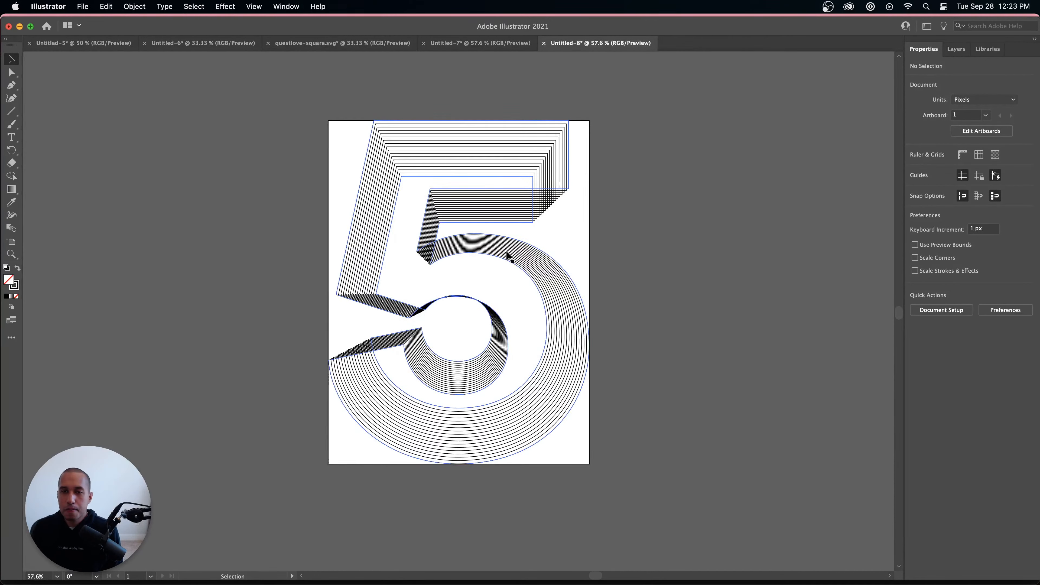
pyautogui.click(536, 198)
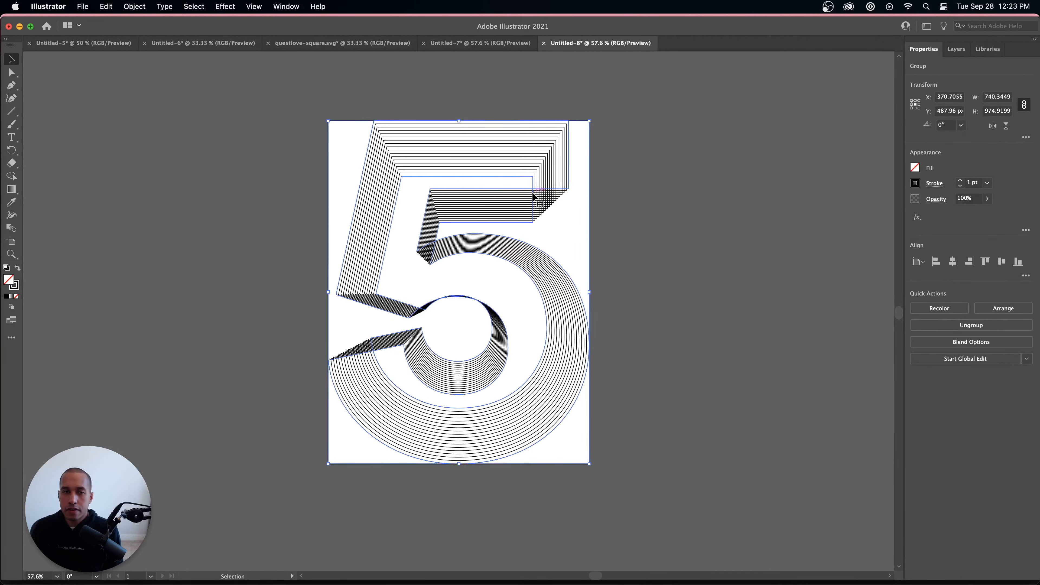
pyautogui.click(996, 97)
pyautogui.press('super+a')
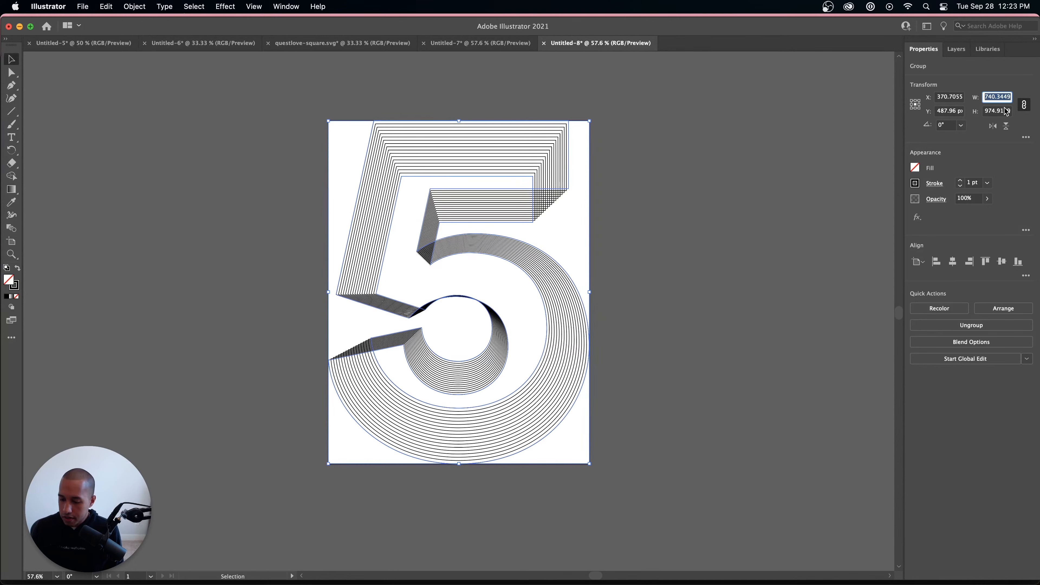
pyautogui.write('700')
pyautogui.press('Return')
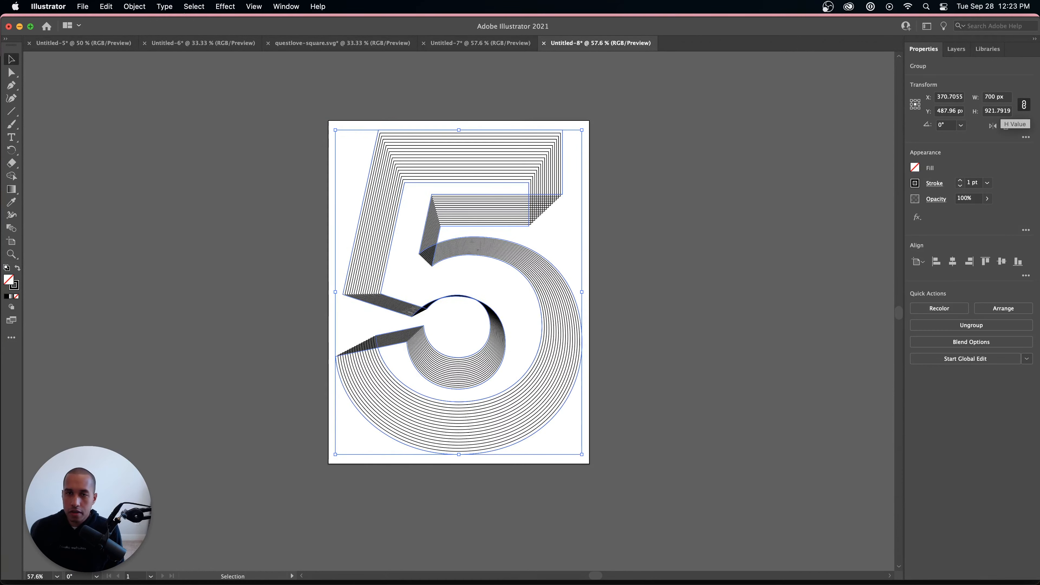
pyautogui.click(725, 295)
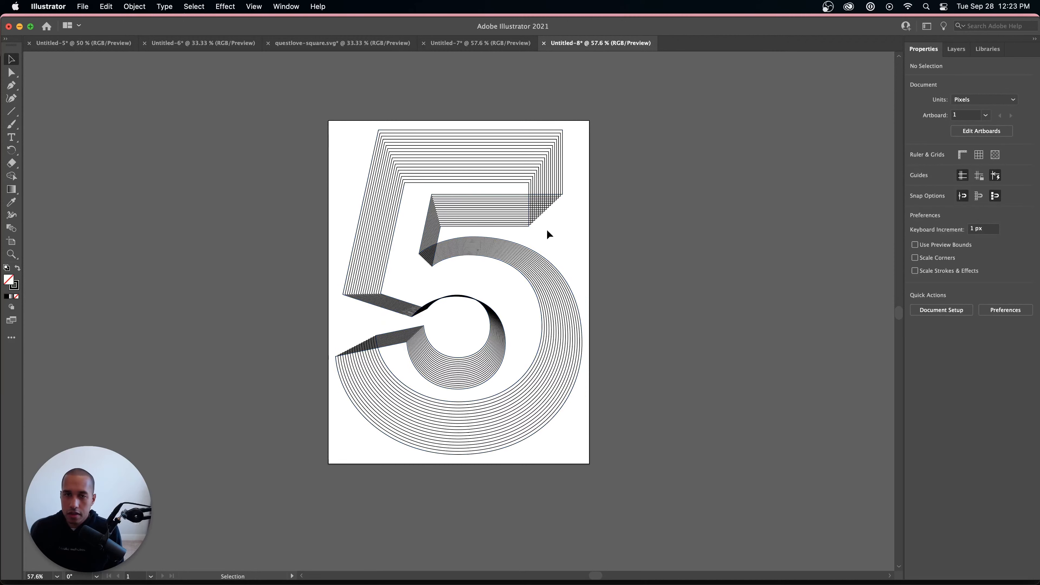
# Step: Export the number 5 artwork in SVG format, show its code from the SVG options, and copy all of it
pyautogui.click(83, 6)
pyautogui.moveTo(131, 224)
pyautogui.click(221, 237)
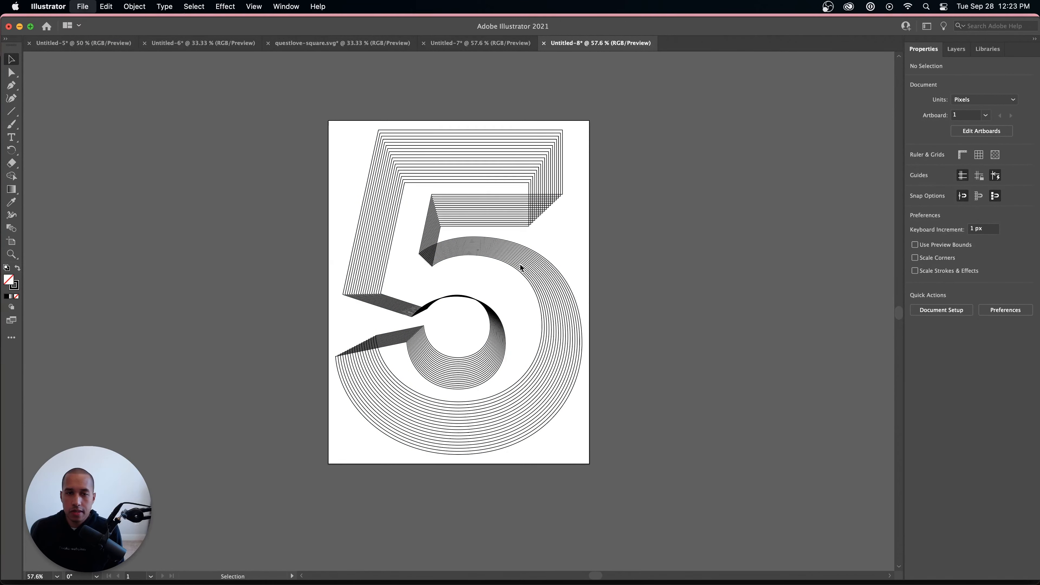
pyautogui.click(545, 278)
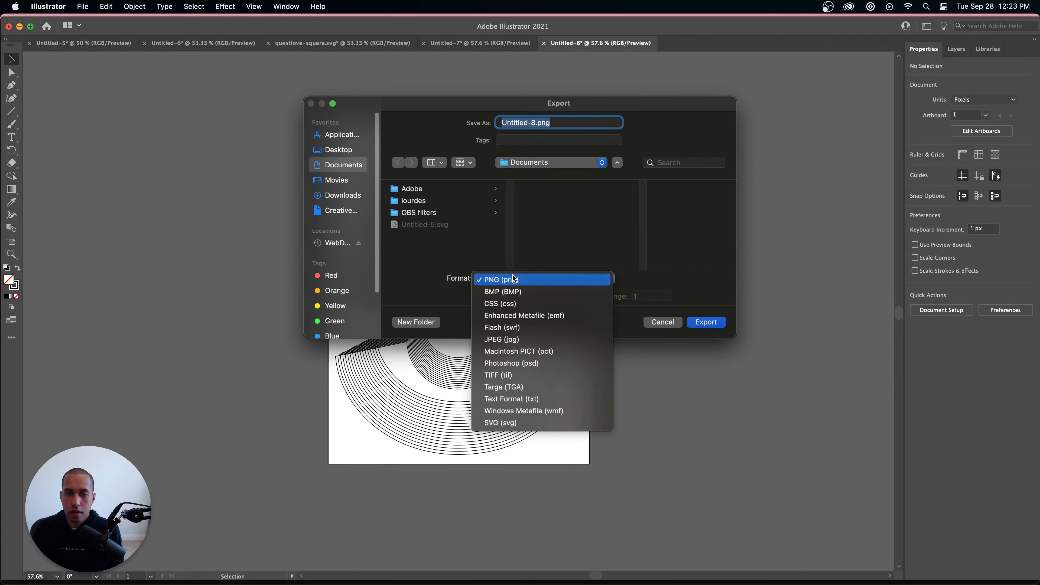
pyautogui.click(533, 422)
pyautogui.click(713, 323)
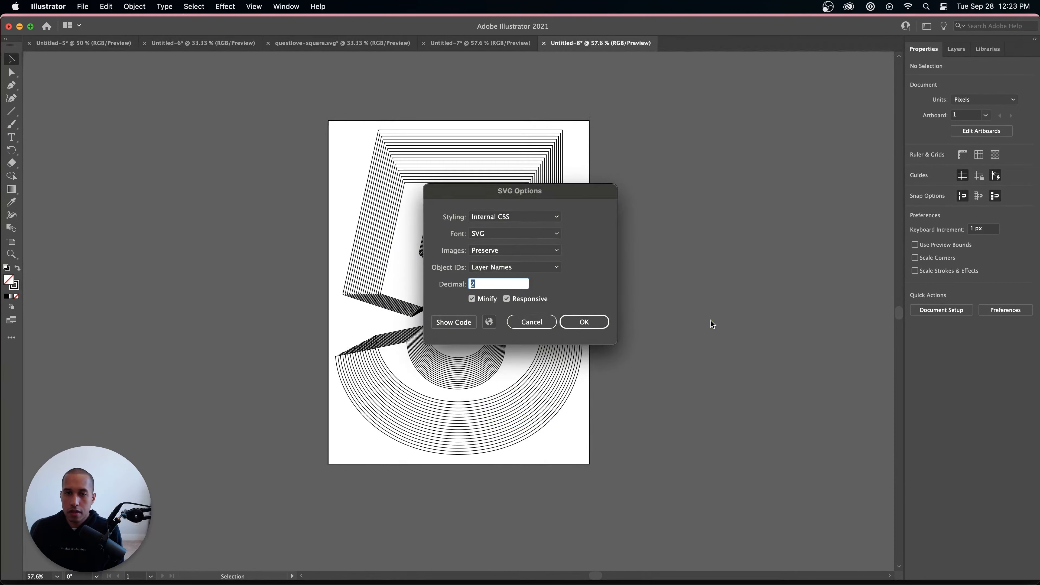
pyautogui.click(453, 324)
pyautogui.press('super+a')
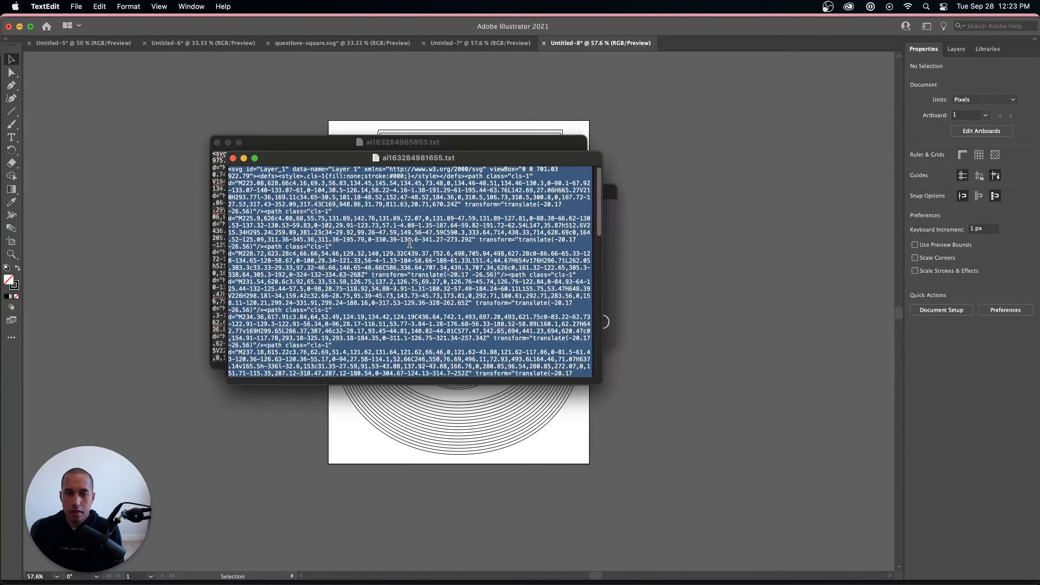
pyautogui.press('super+c')
# Step: Switch to Webflow in Chrome, replace all code in the element-five HTML Embed with the copied SVG code, and save it
pyautogui.click(220, 575)
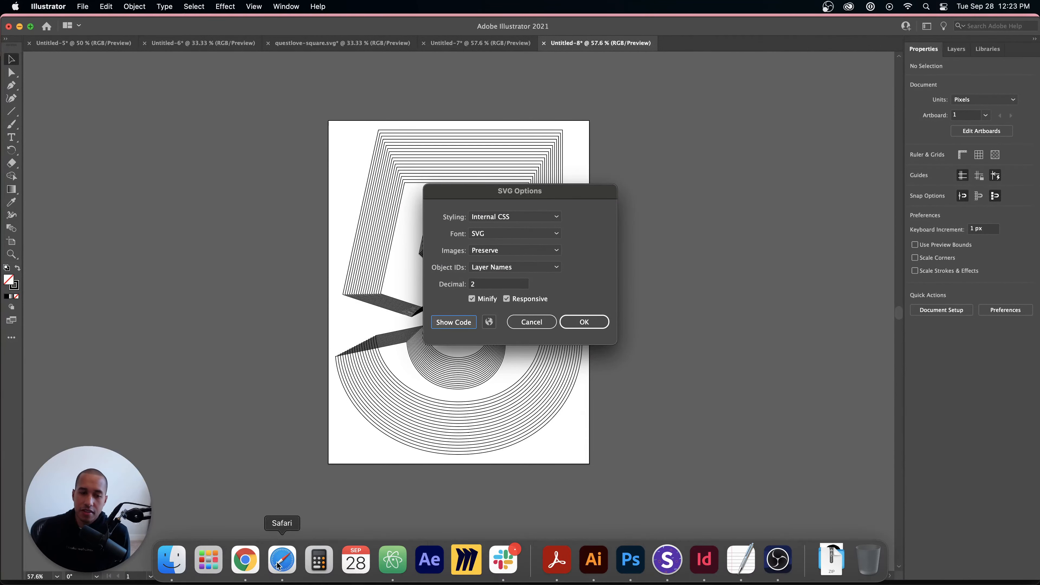
pyautogui.click(244, 560)
pyautogui.click(124, 27)
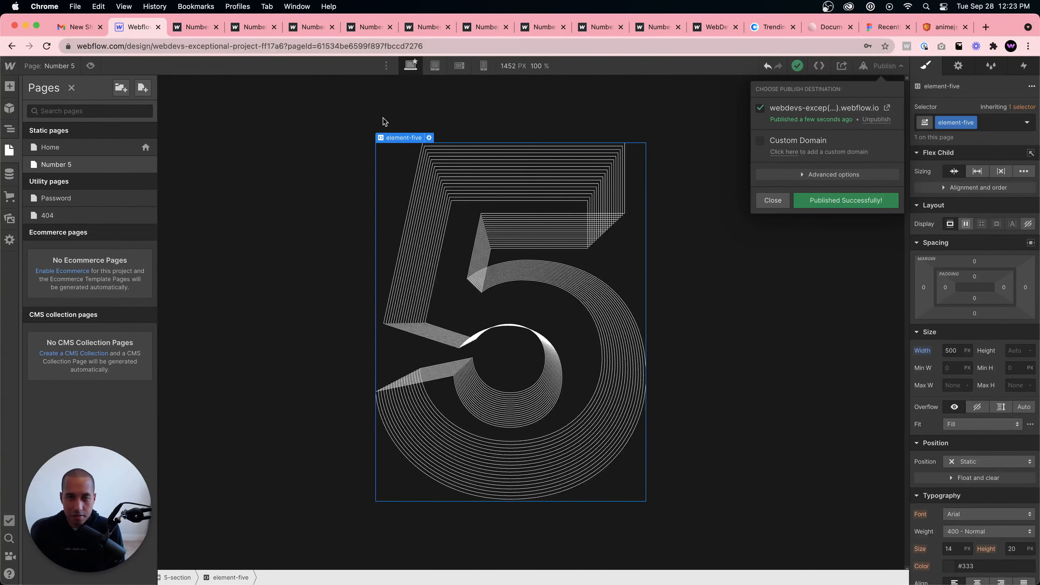
pyautogui.click(429, 138)
pyautogui.click(430, 139)
pyautogui.hotkey('ctrl', 'a')
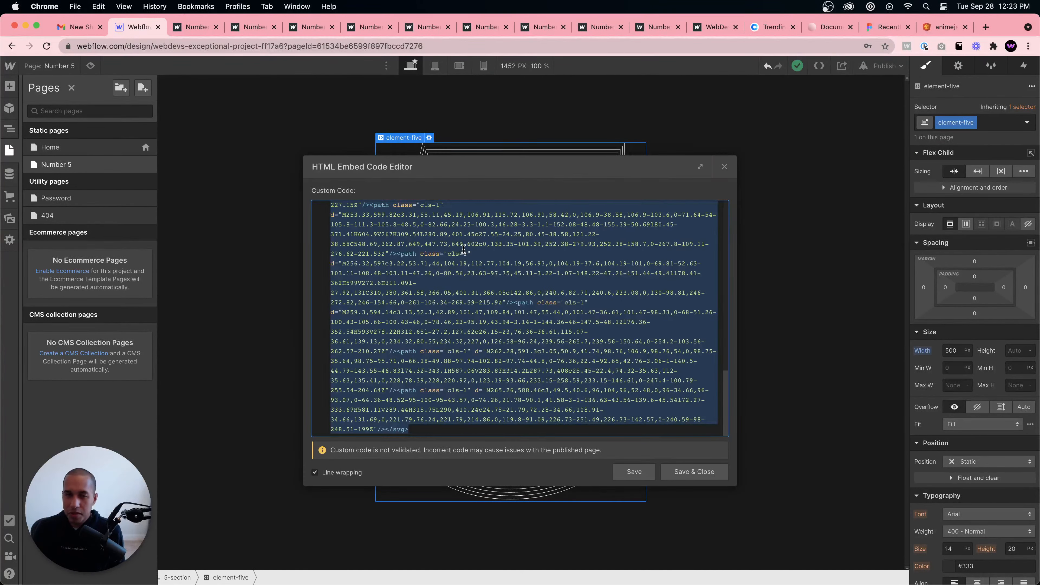
pyautogui.hotkey('ctrl', 'v')
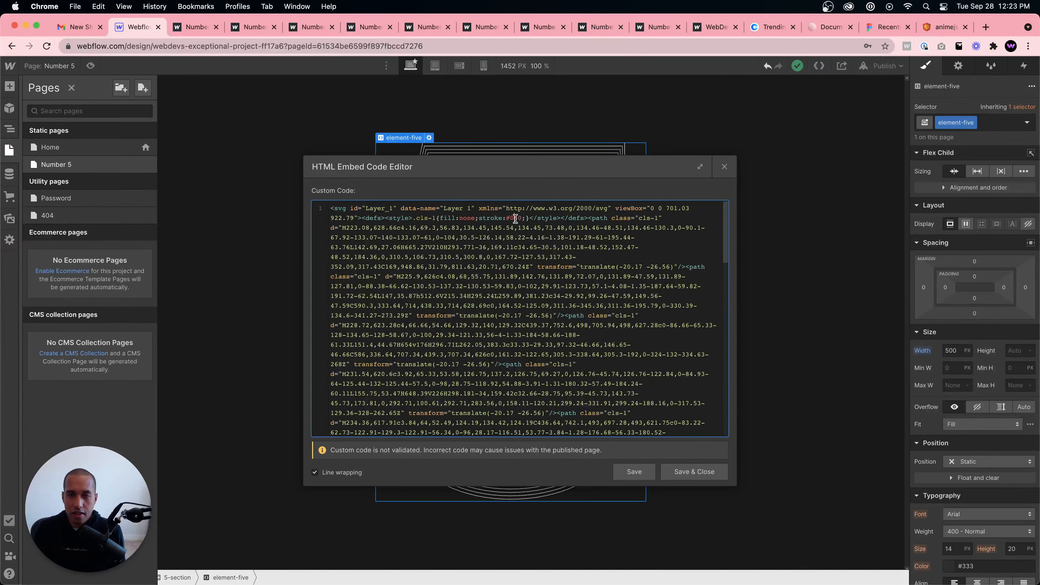
pyautogui.click(707, 476)
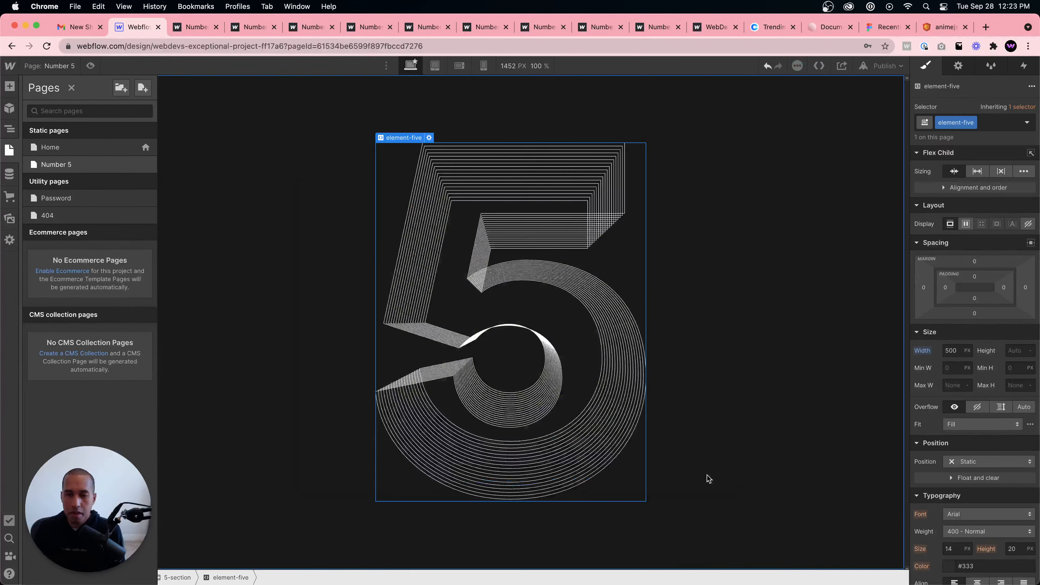
# Step: Publish the updated Number 5 page to the webflow.io domain
pyautogui.click(719, 334)
pyautogui.click(884, 66)
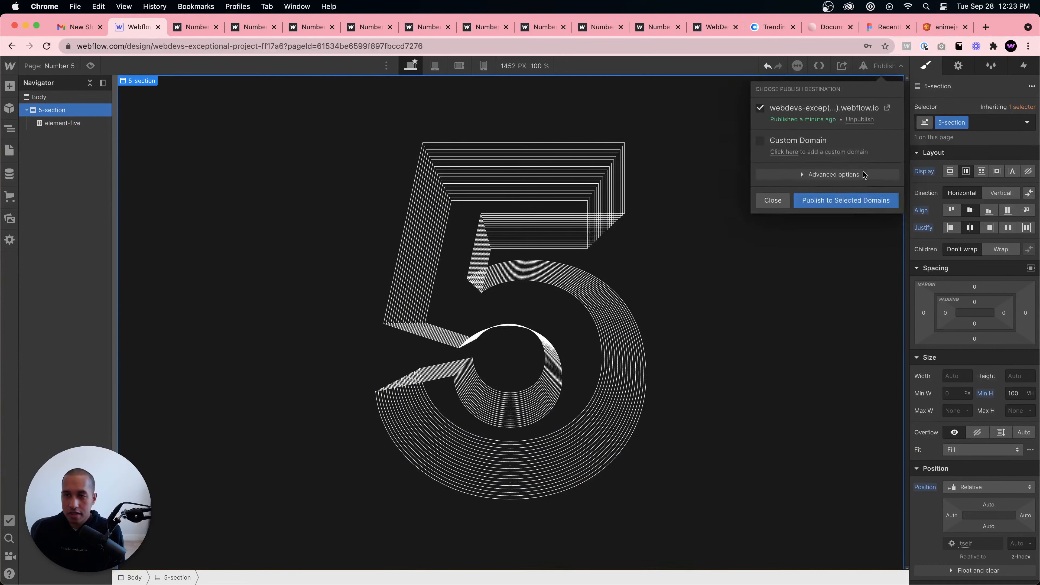
pyautogui.click(858, 203)
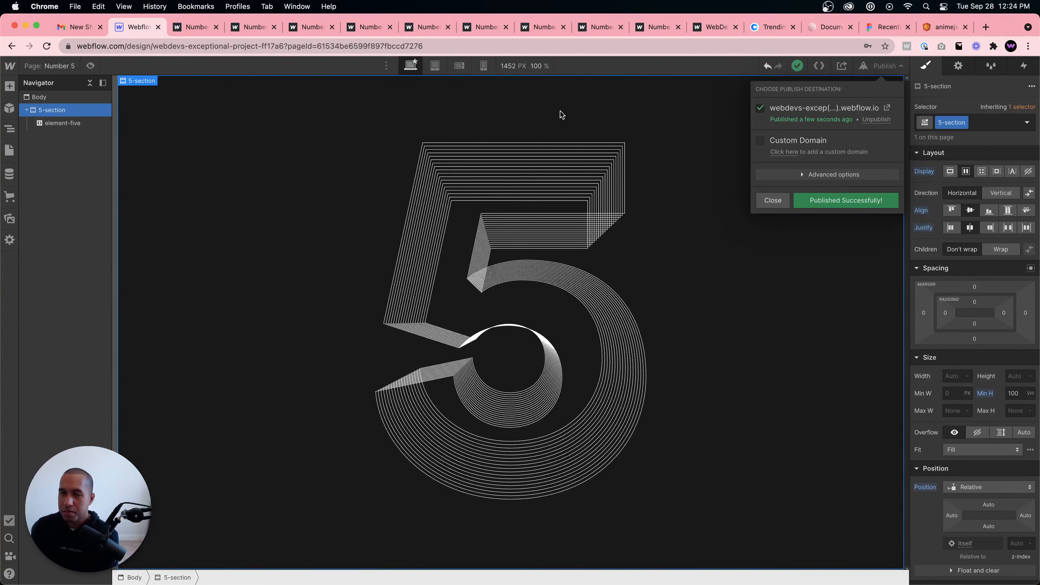
# Step: Open the published Number 5 page and compare its scaling animation with the element-five embed in the designer
pyautogui.click(887, 109)
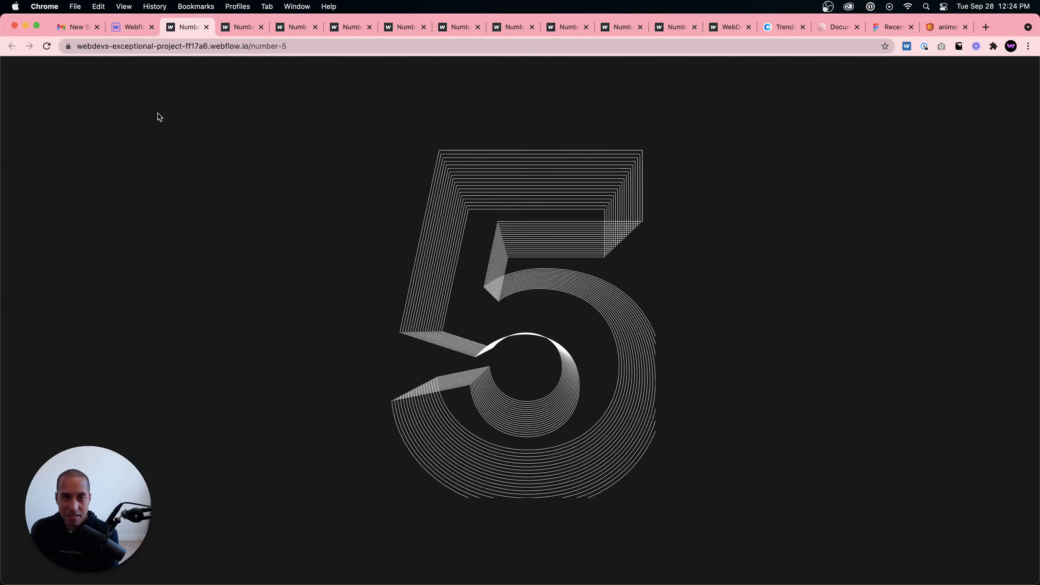
pyautogui.click(132, 28)
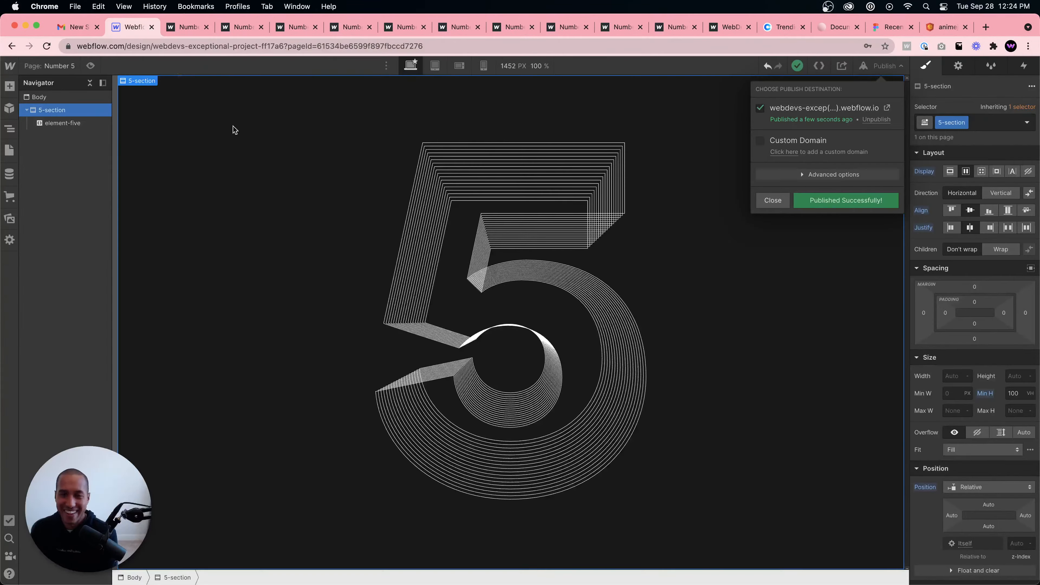
pyautogui.click(777, 207)
pyautogui.click(592, 408)
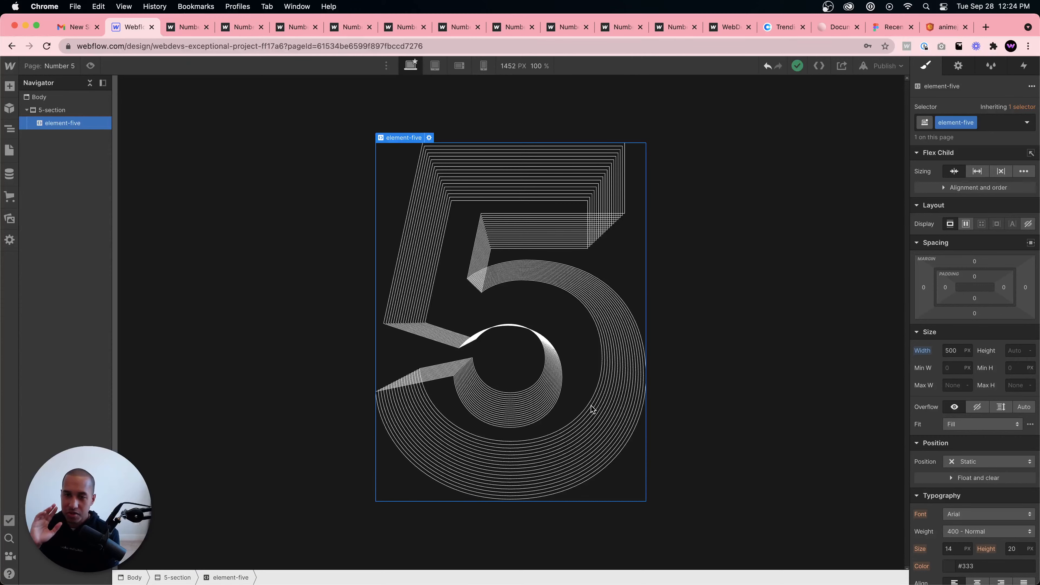
pyautogui.click(697, 462)
pyautogui.click(606, 410)
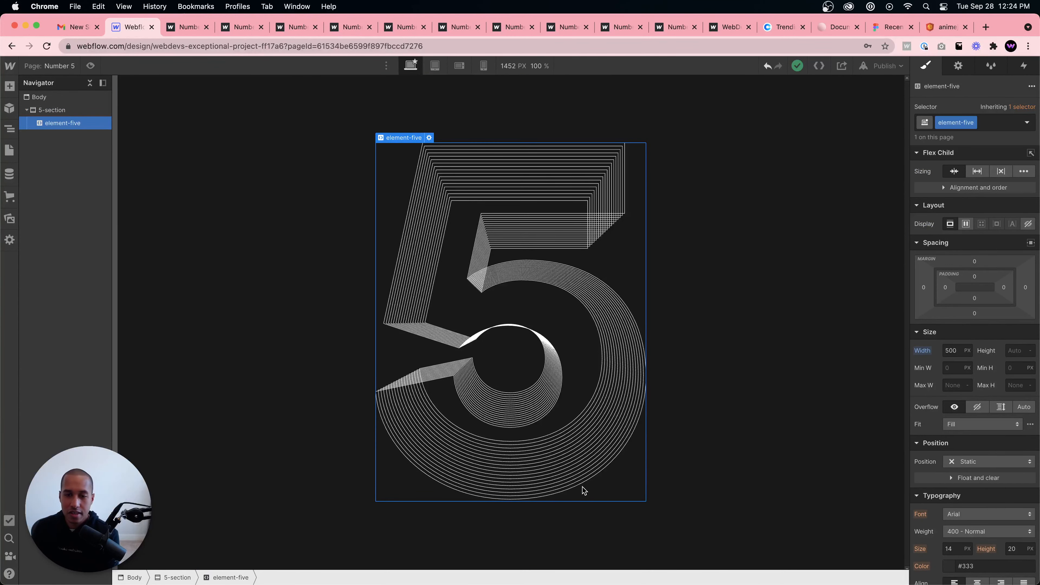
pyautogui.click(191, 28)
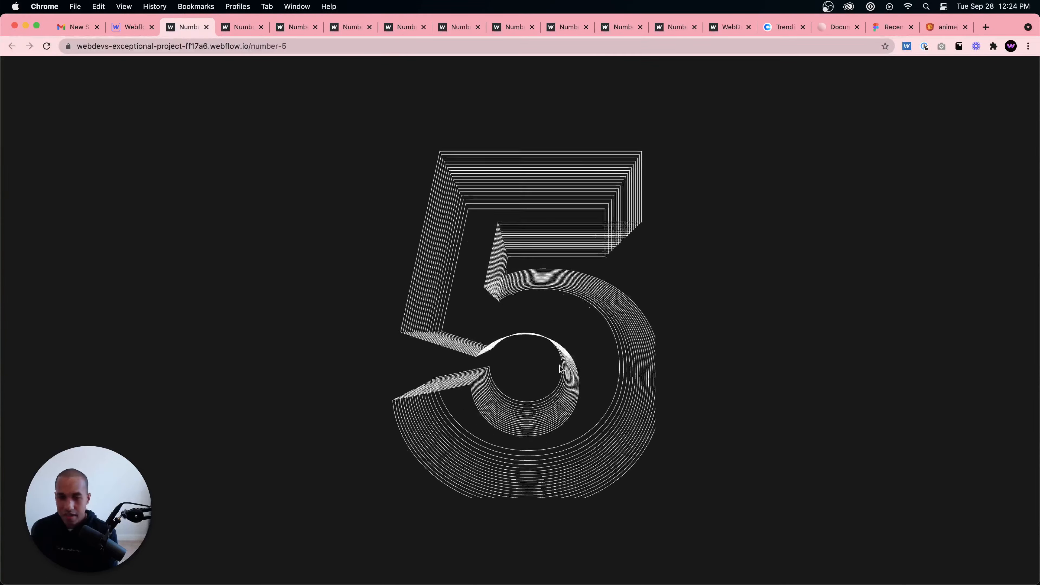
# Step: Switch to Illustrator, dismiss the SVG options, and undo the last resize of the number 5 group
pyautogui.moveTo(635, 568)
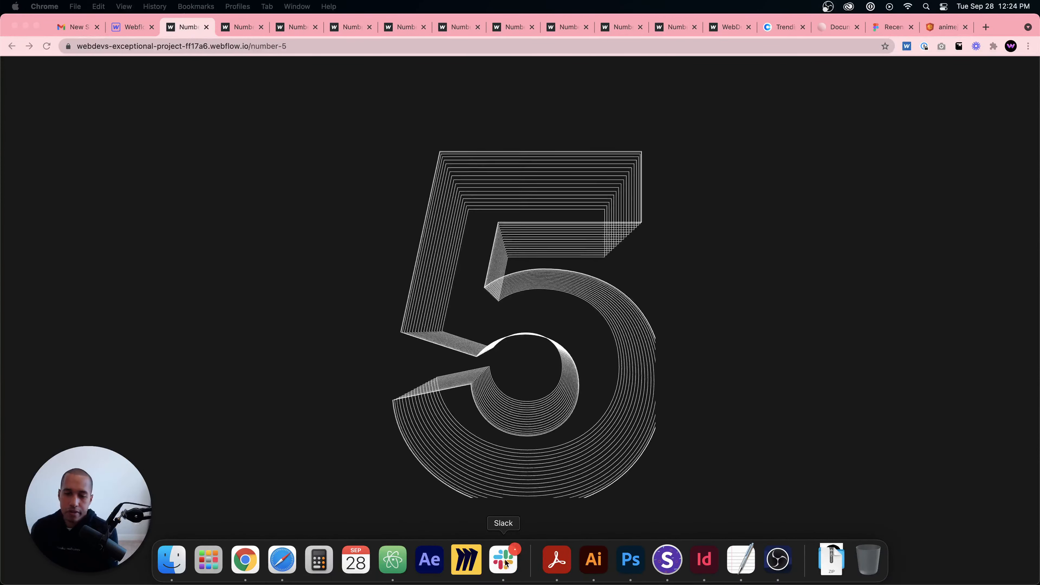
pyautogui.click(593, 559)
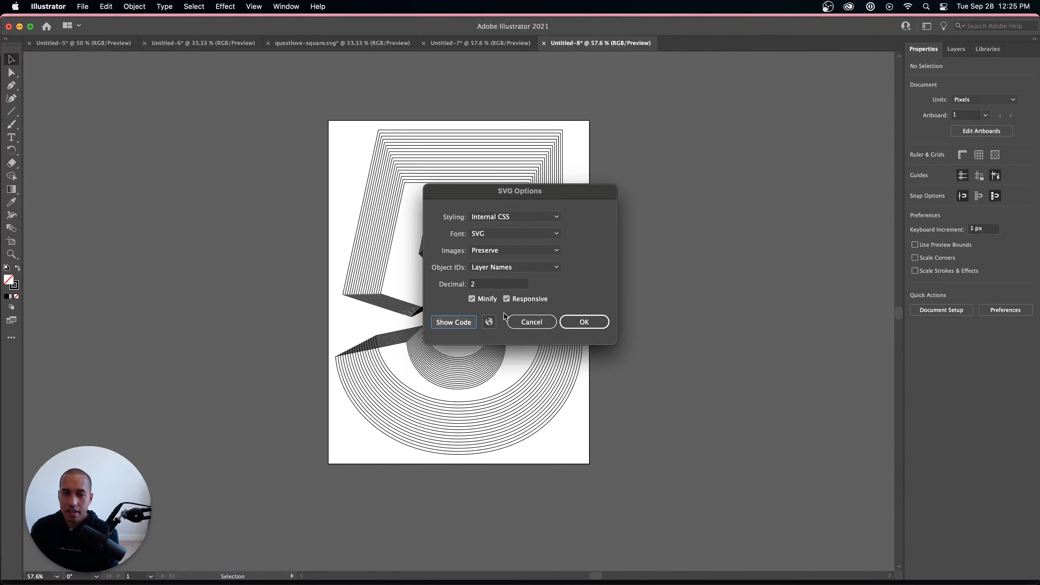
pyautogui.click(529, 324)
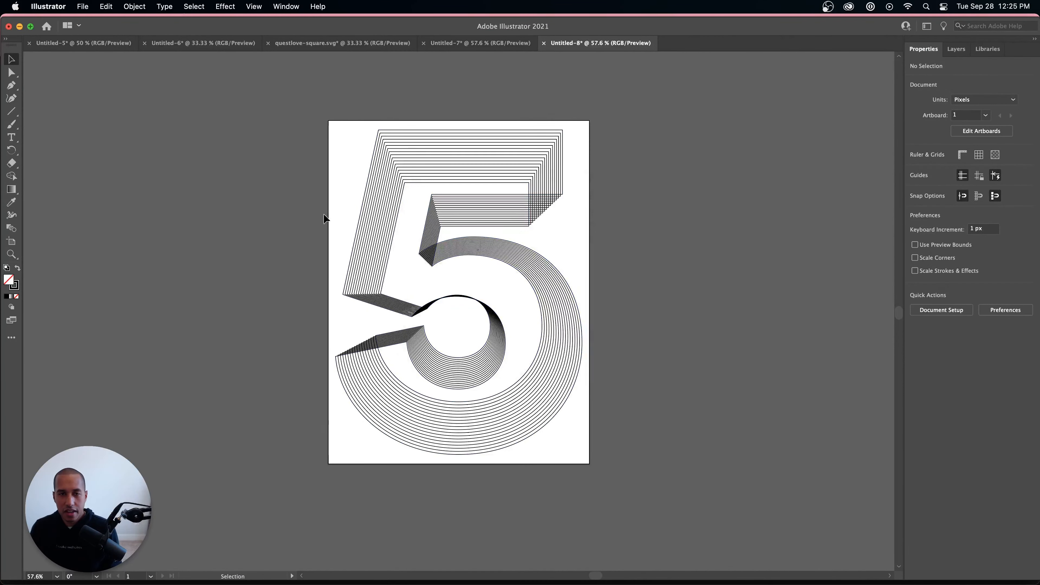
pyautogui.press('super+a')
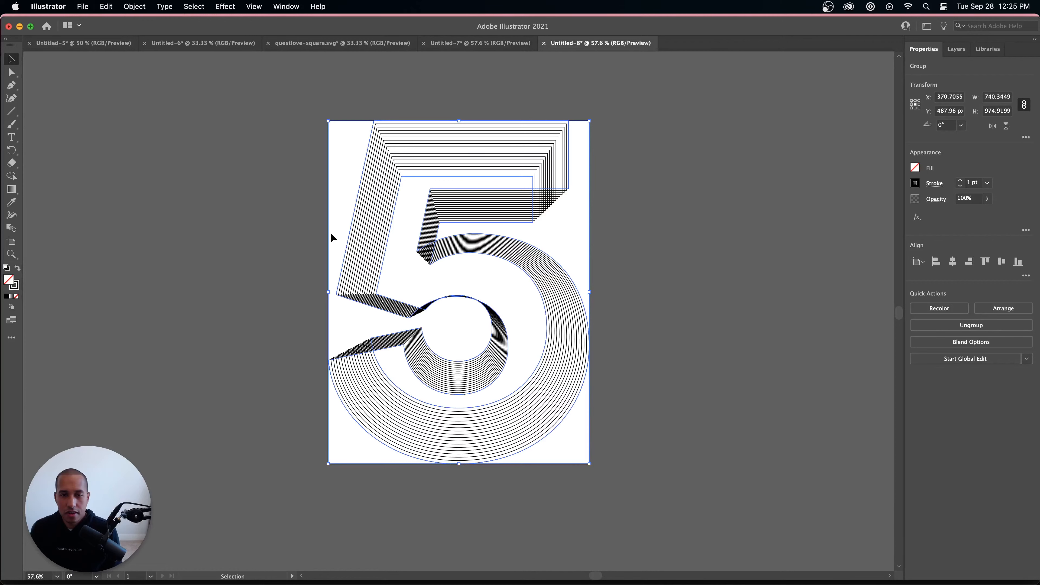
# Step: Export the number 5 in SVG format as Untitled-8.svg, show its generated code, and copy all of it
pyautogui.click(84, 7)
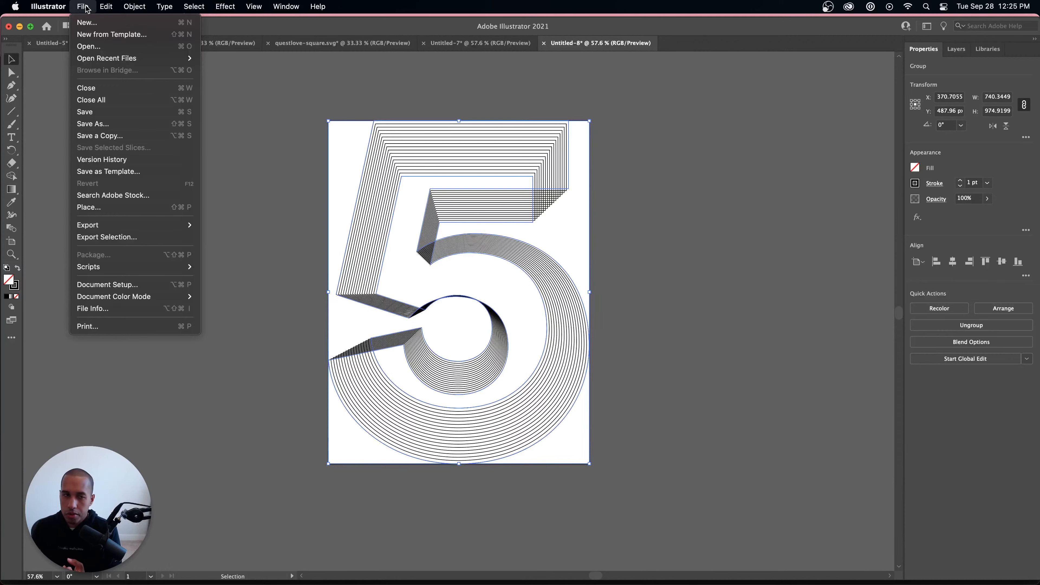
pyautogui.moveTo(164, 6)
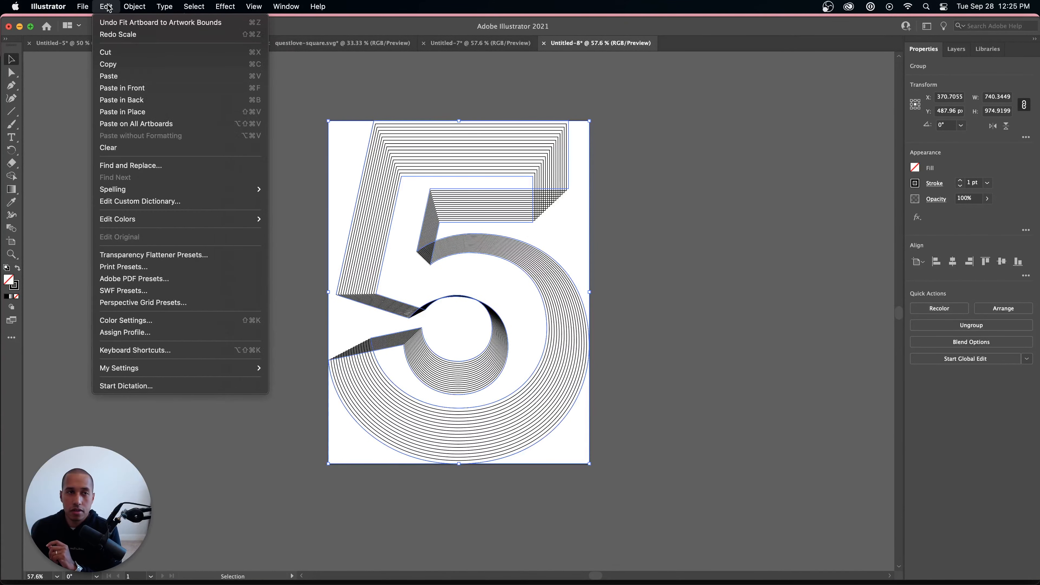
pyautogui.moveTo(129, 6)
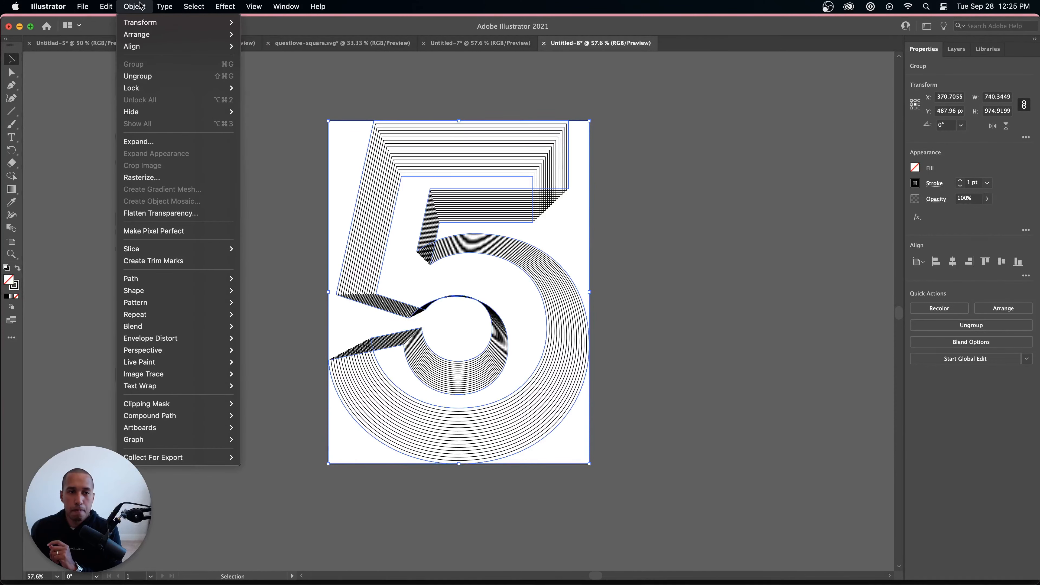
pyautogui.moveTo(83, 7)
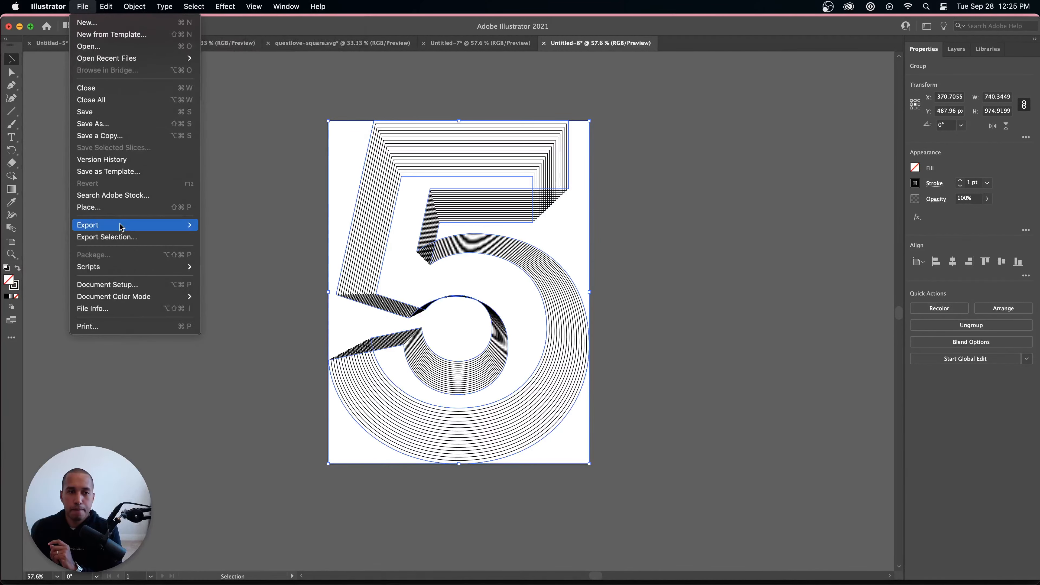
pyautogui.moveTo(125, 226)
pyautogui.click(232, 242)
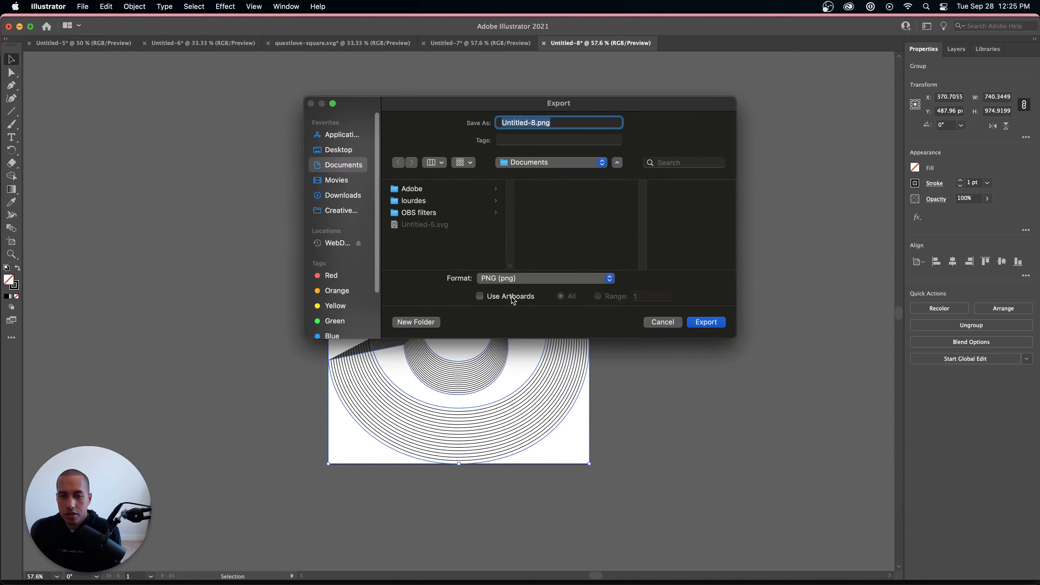
pyautogui.click(496, 279)
pyautogui.click(509, 422)
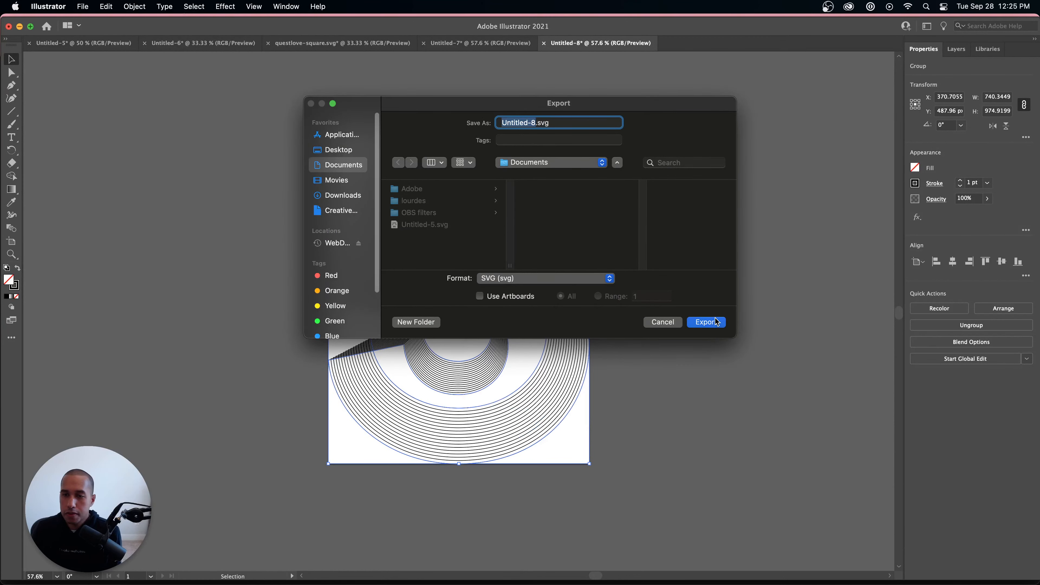
pyautogui.click(715, 322)
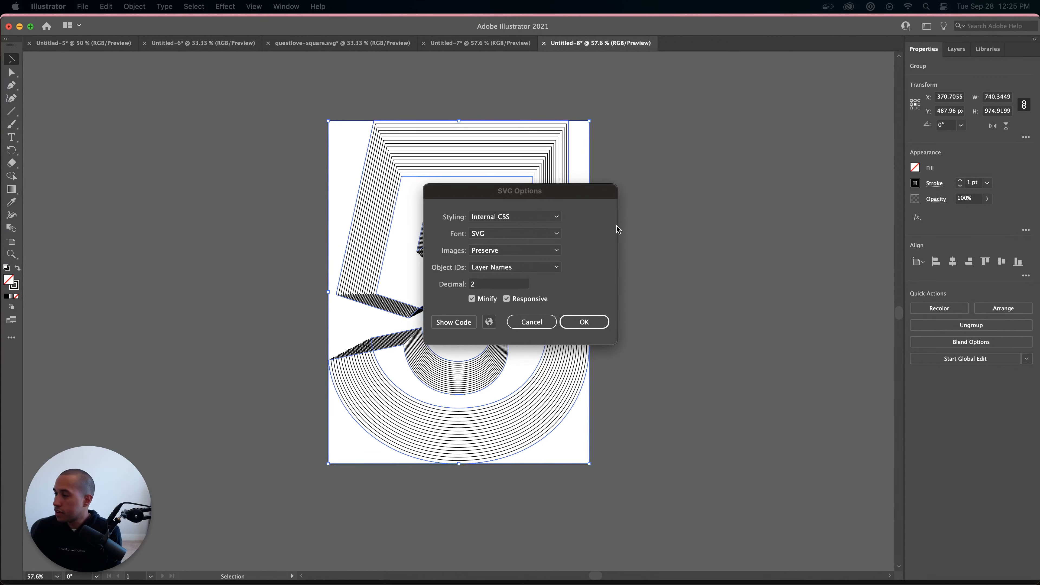
pyautogui.click(452, 322)
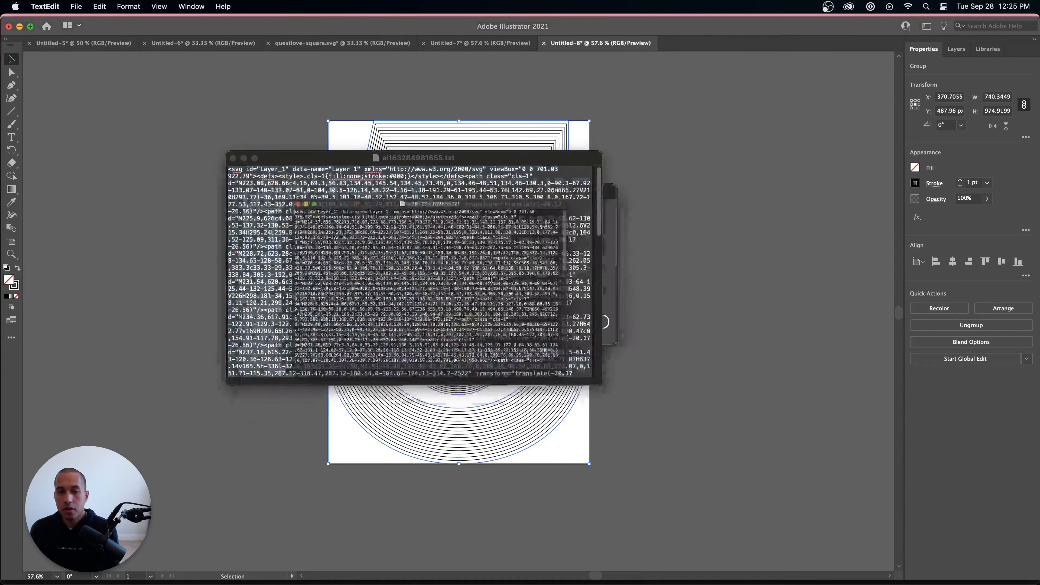
pyautogui.press('super+a')
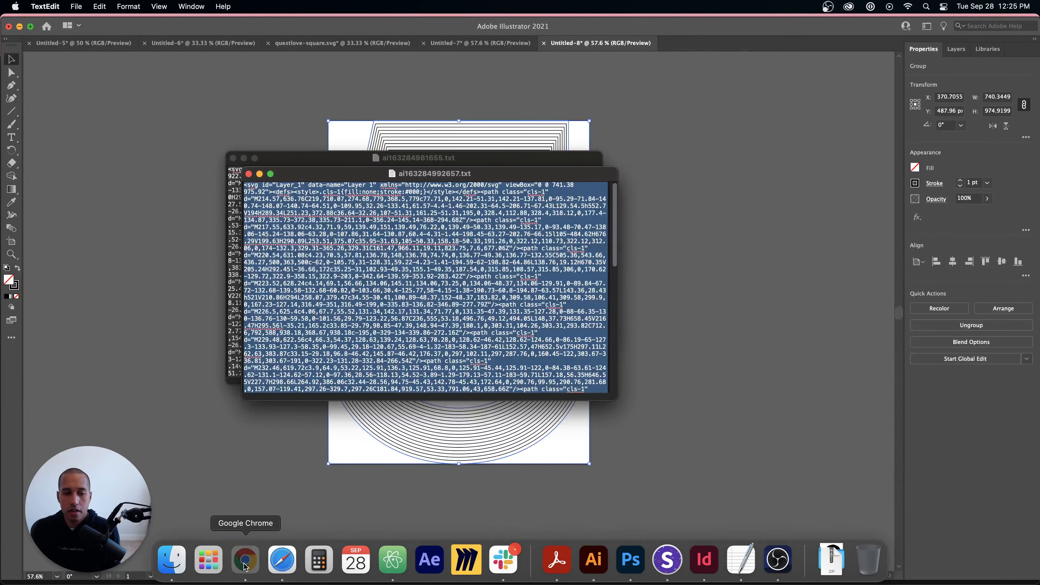
# Step: Switch to Chrome, close all the published Number page tabs, and reload the project's published home page
pyautogui.click(246, 564)
pyautogui.click(139, 28)
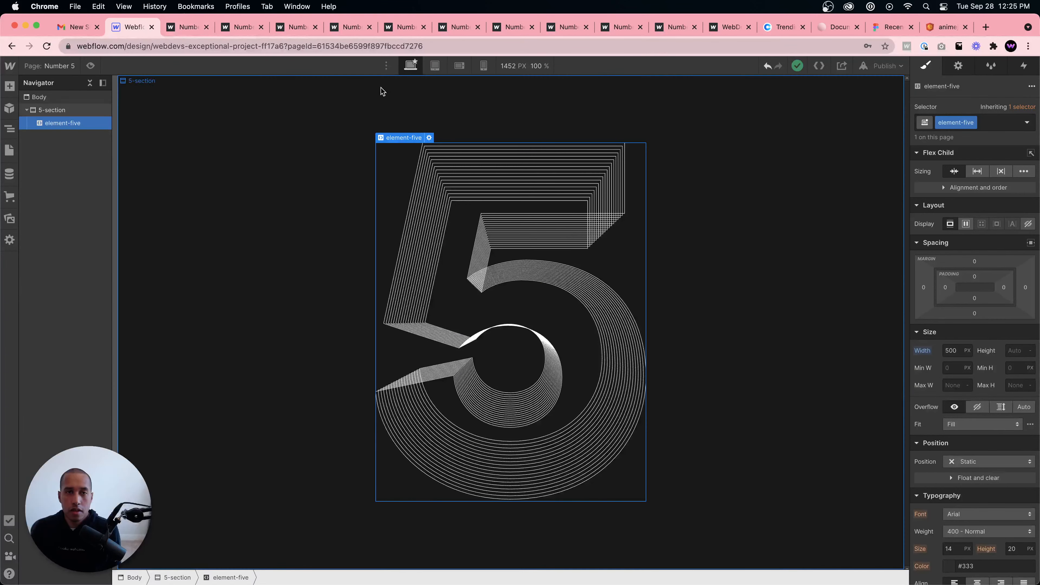
pyautogui.click(201, 29)
pyautogui.click(206, 27)
pyautogui.click(206, 27)
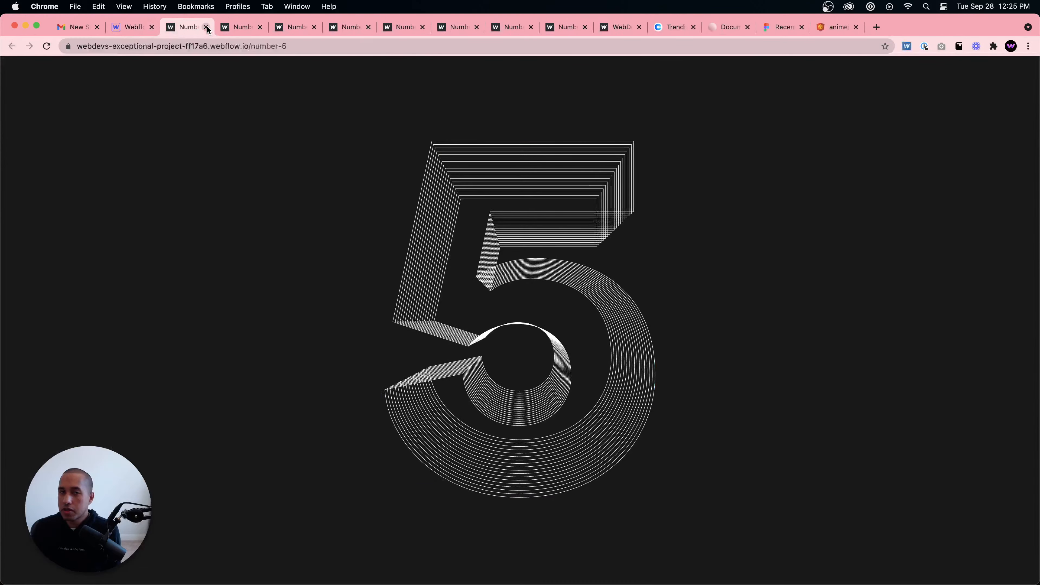
pyautogui.click(206, 27)
pyautogui.click(206, 27)
pyautogui.click(206, 27)
pyautogui.click(206, 28)
pyautogui.click(207, 27)
pyautogui.click(206, 27)
pyautogui.click(207, 27)
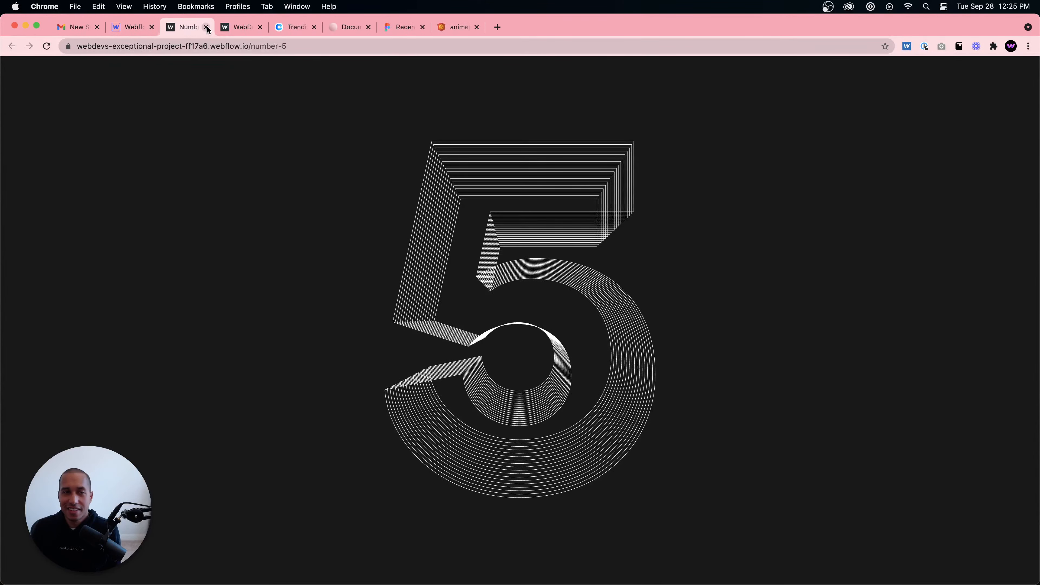
pyautogui.click(206, 27)
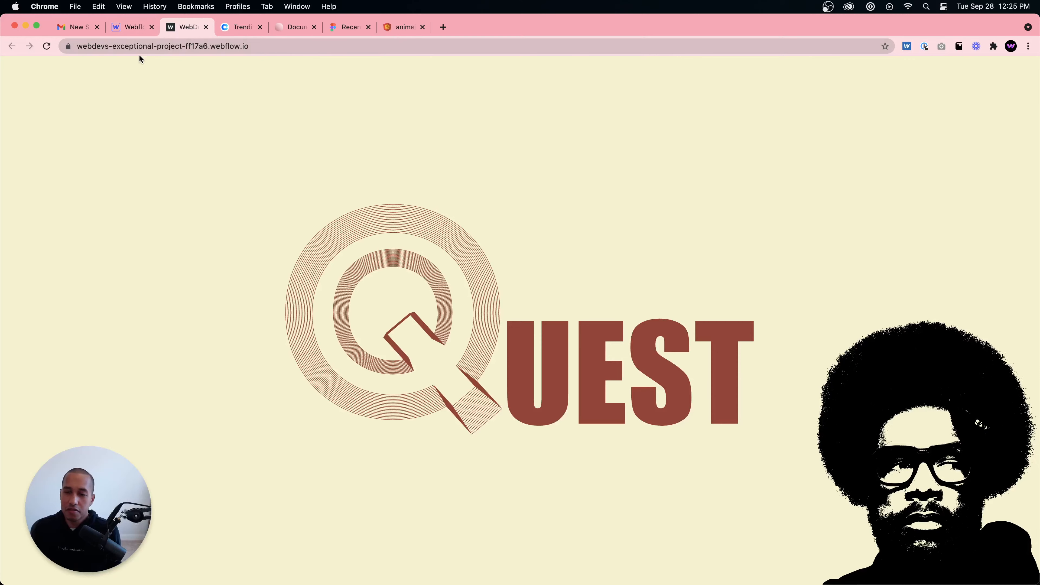
pyautogui.click(47, 46)
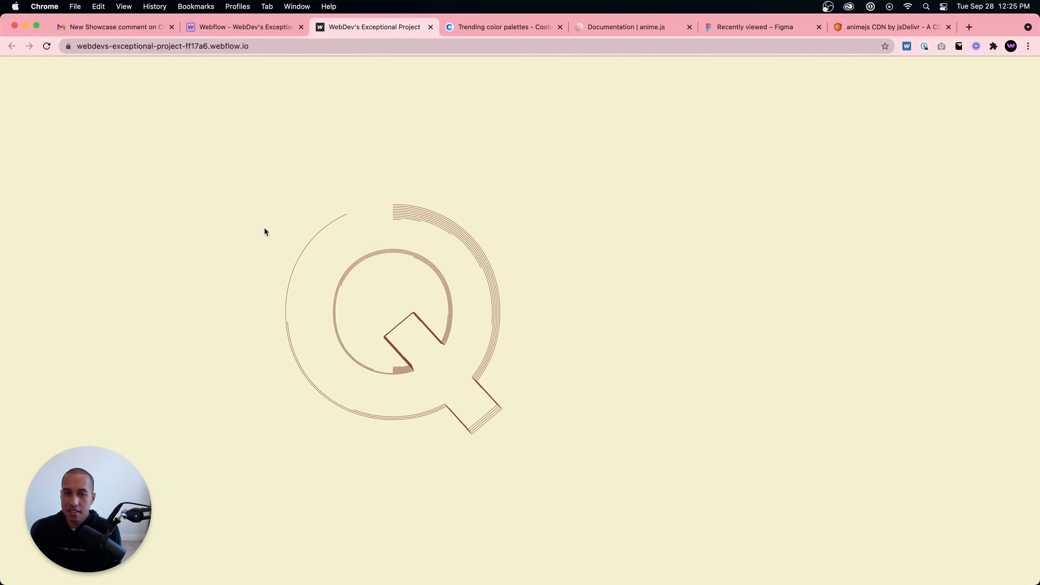
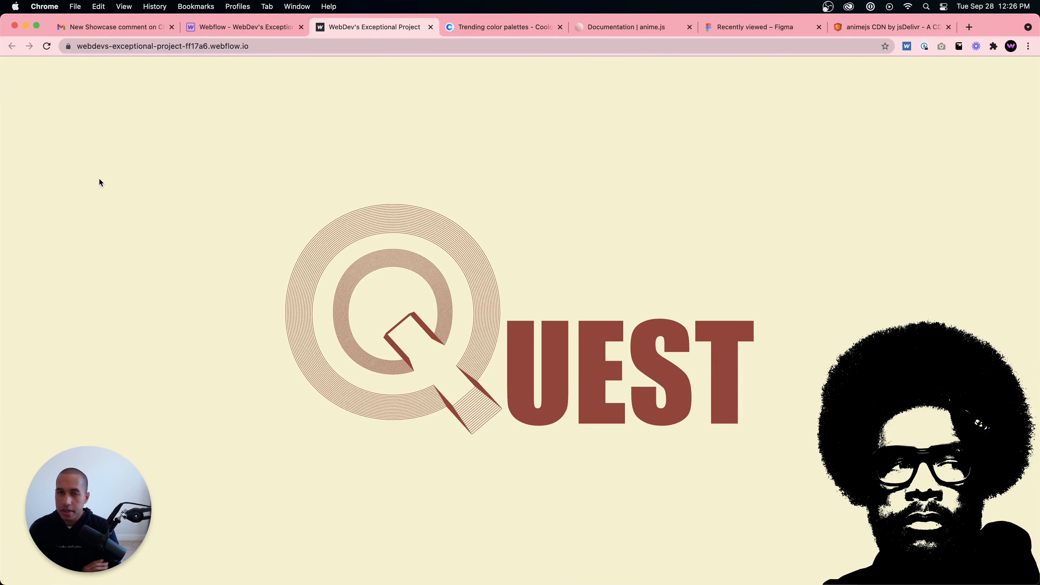
# Step: Replace all code in the element-five HTML Embed on the Number 5 page with the copied SVG code and save it
pyautogui.click(203, 29)
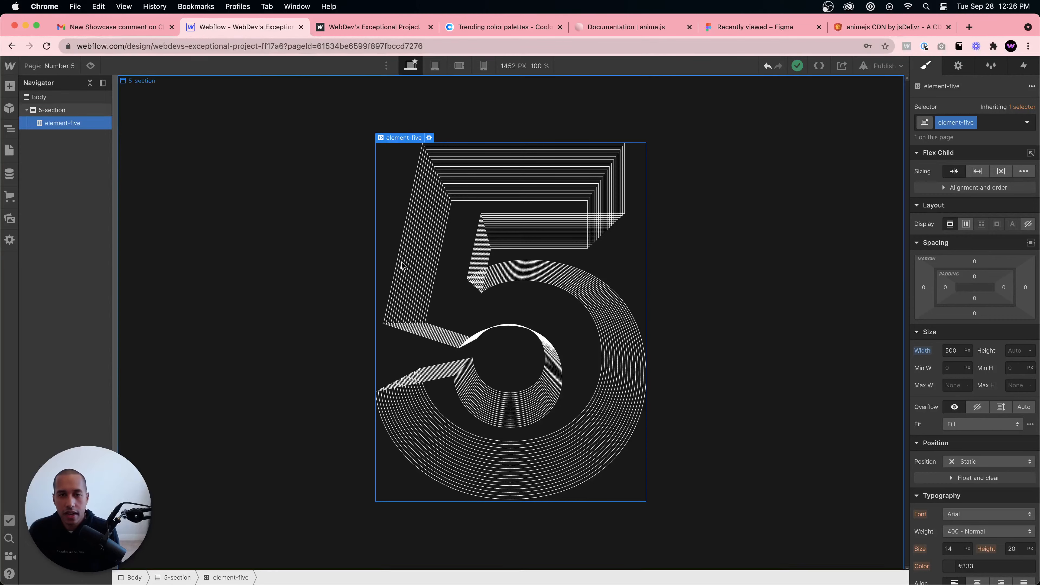
pyautogui.click(429, 137)
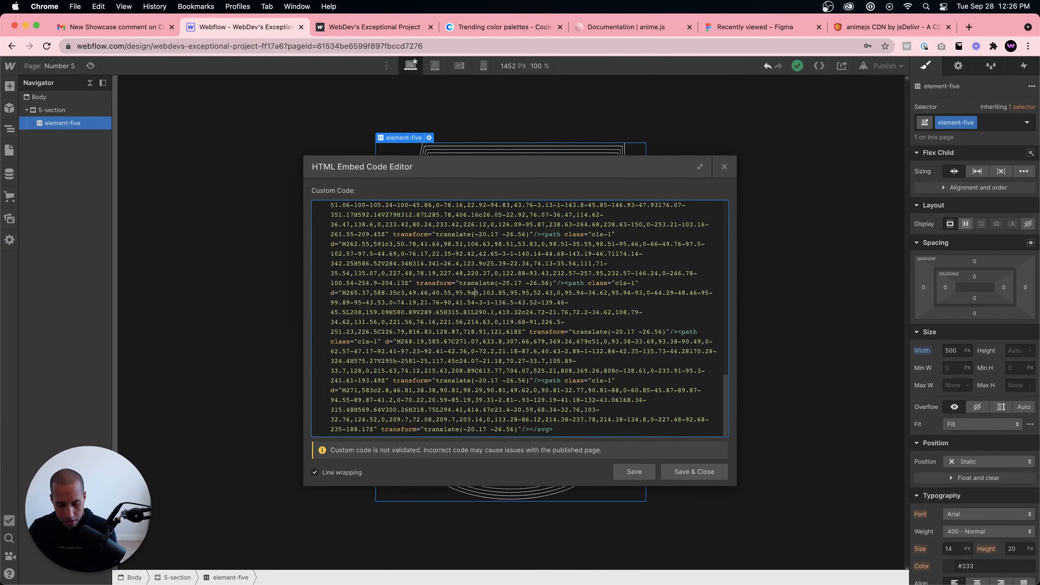
pyautogui.press('super+a')
pyautogui.press('super+v')
pyautogui.scroll(10, 510, 330)
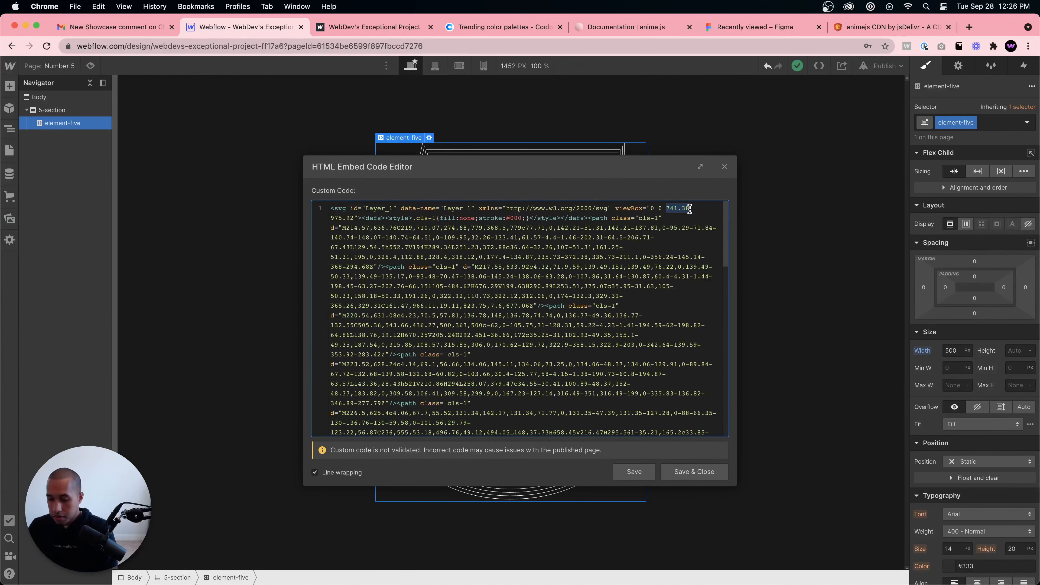
pyautogui.click(696, 472)
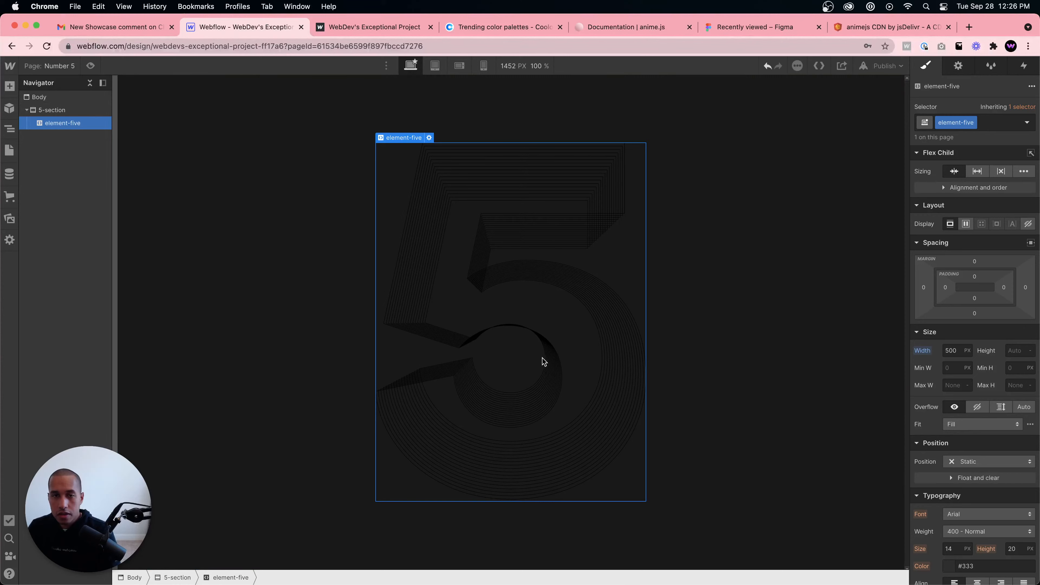
# Step: Change the stroke color of the cls-1 style in the element-five embed code to #fff and save it
pyautogui.click(429, 139)
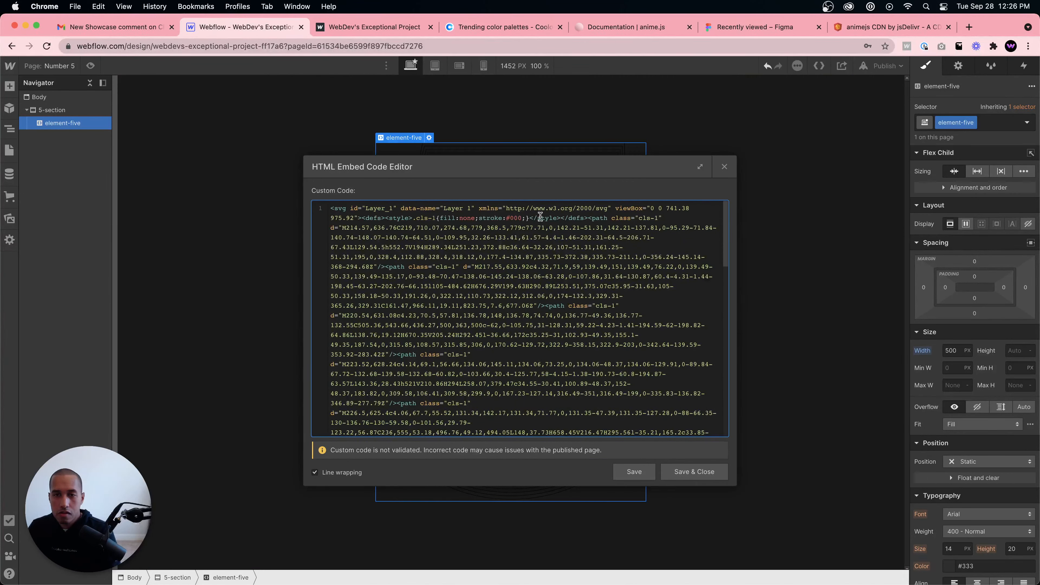
pyautogui.moveTo(511, 217); pyautogui.dragTo(523, 217)
pyautogui.press('BackSpace')
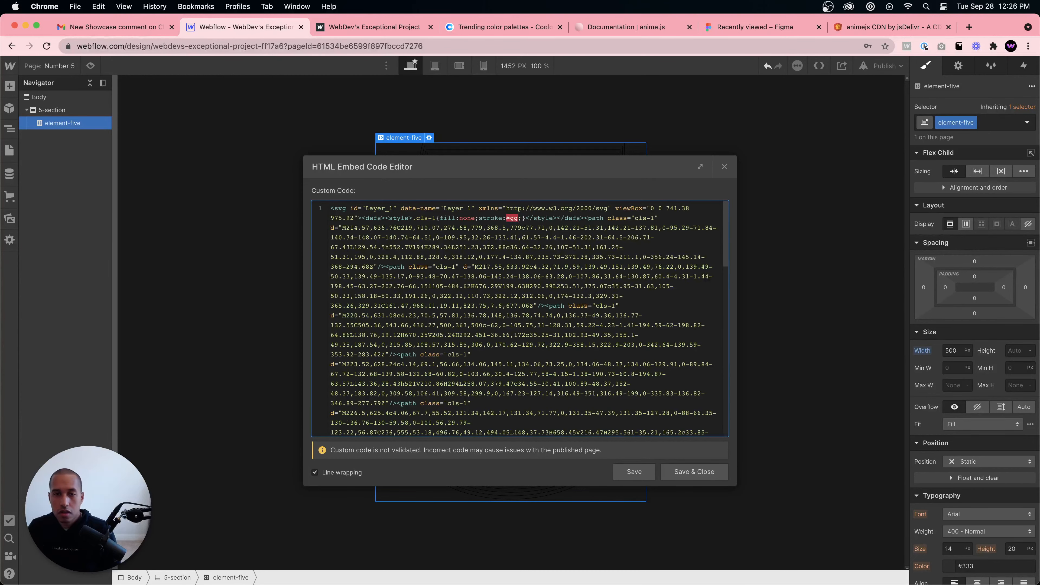
pyautogui.write('fff')
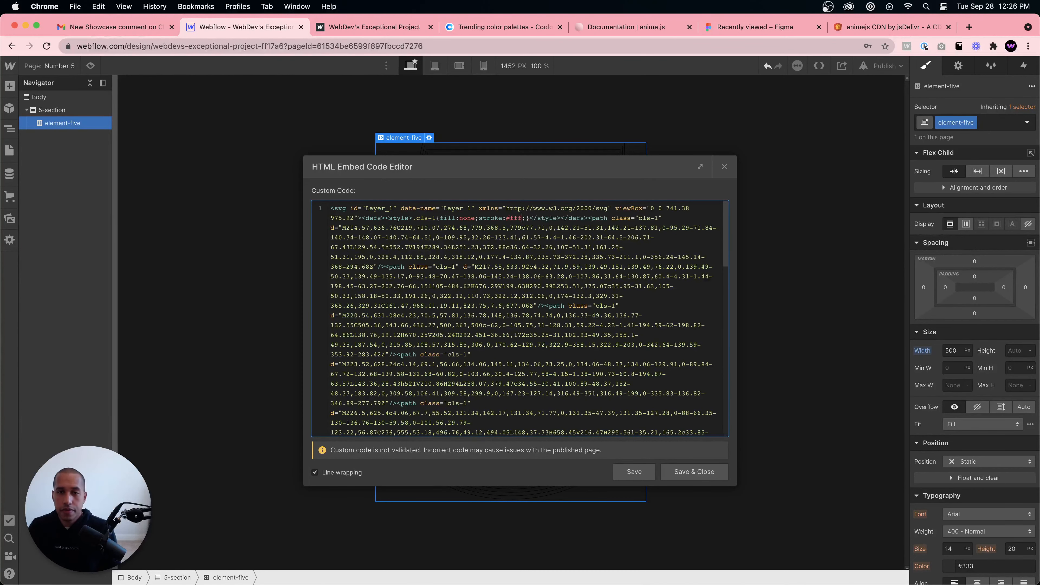
pyautogui.click(708, 480)
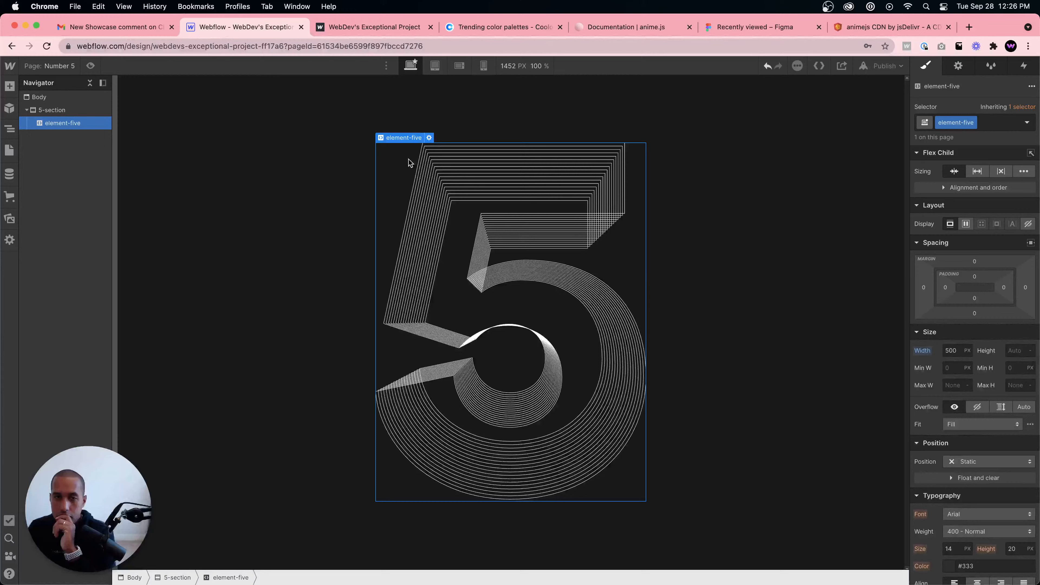
# Step: Set the SVG viewBox width in the element-five embed code to 800 and save it
pyautogui.click(429, 138)
pyautogui.moveTo(668, 209); pyautogui.dragTo(690, 209)
pyautogui.write('800')
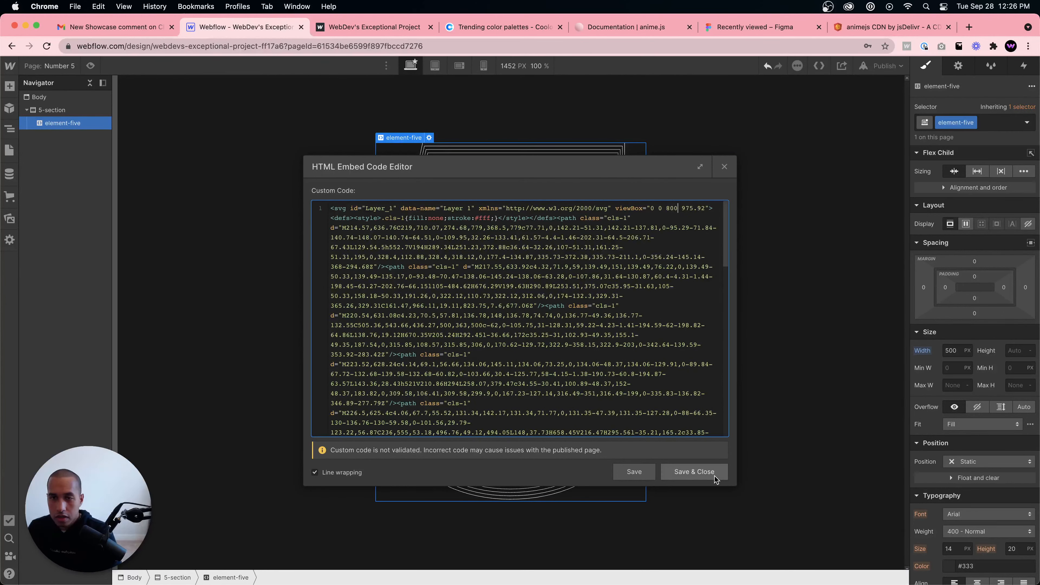
pyautogui.click(714, 477)
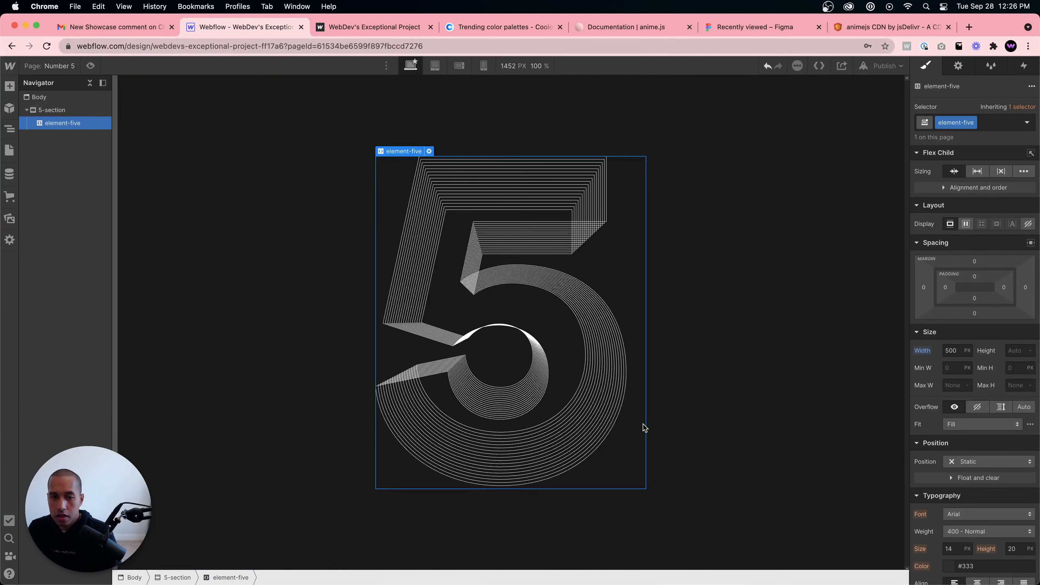
# Step: Set the SVG viewBox height in the element-five embed code to 1000 and save it
pyautogui.click(429, 151)
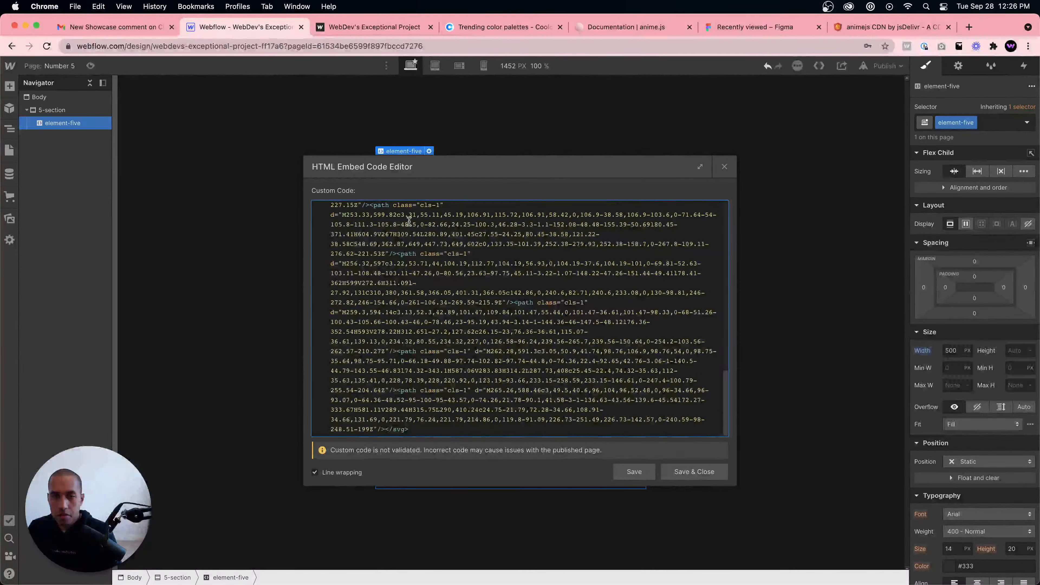
pyautogui.scroll(15, 410, 222)
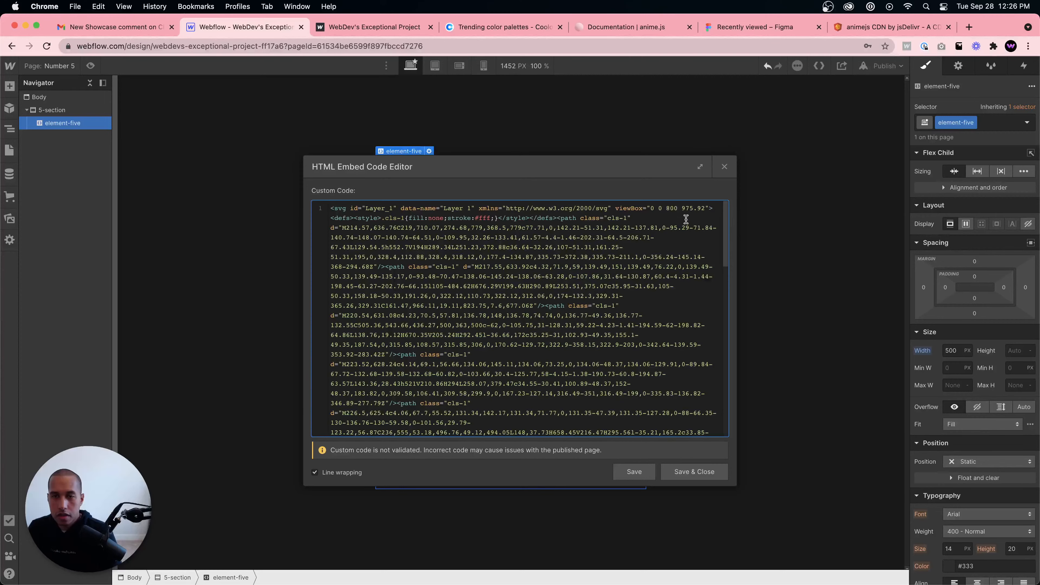
pyautogui.moveTo(681, 208); pyautogui.dragTo(705, 208)
pyautogui.write('1000')
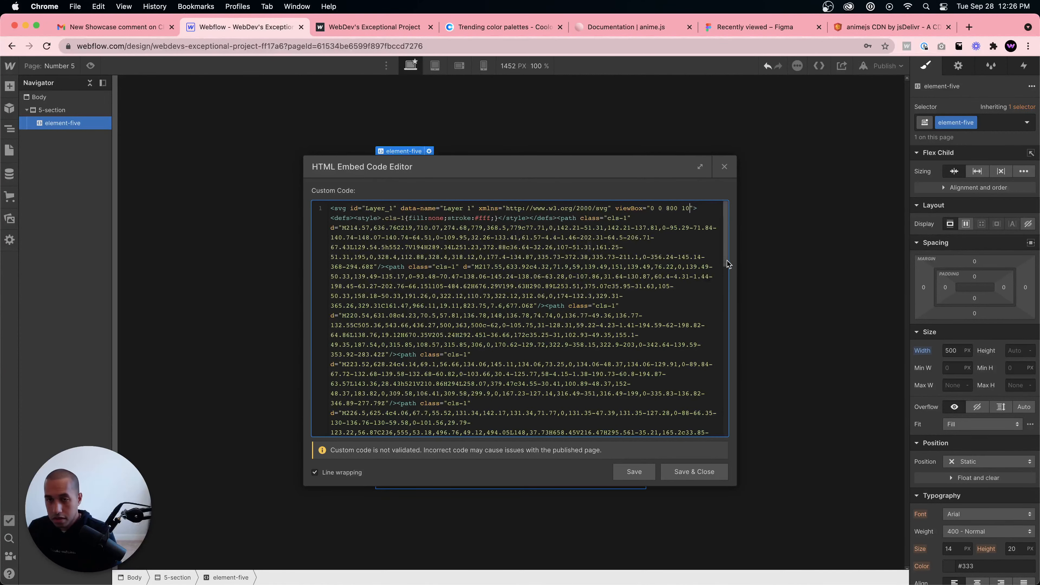
pyautogui.click(692, 471)
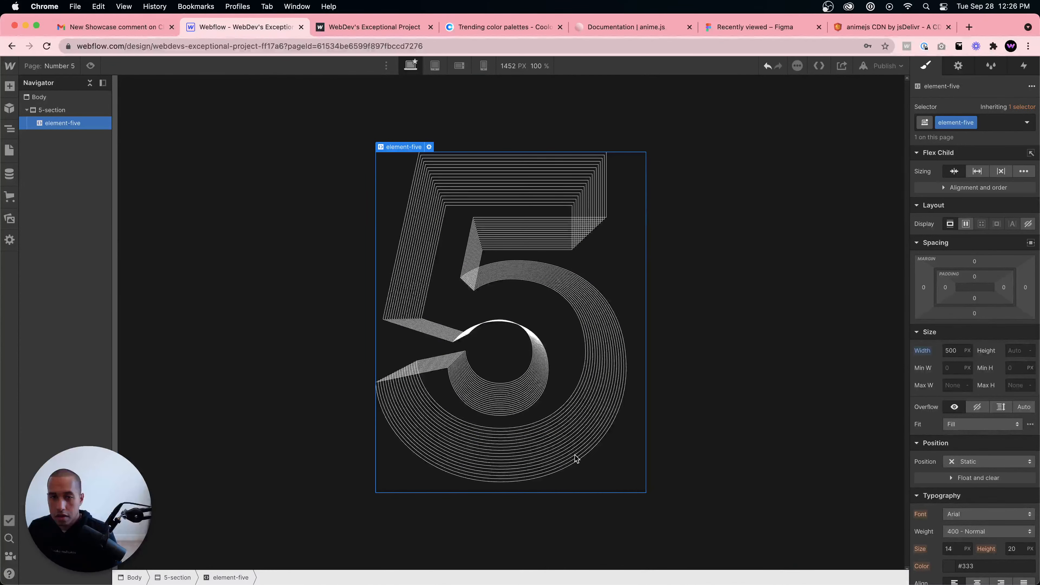
# Step: Publish the site to the webflow.io domain and open the published Number 5 page
pyautogui.click(892, 66)
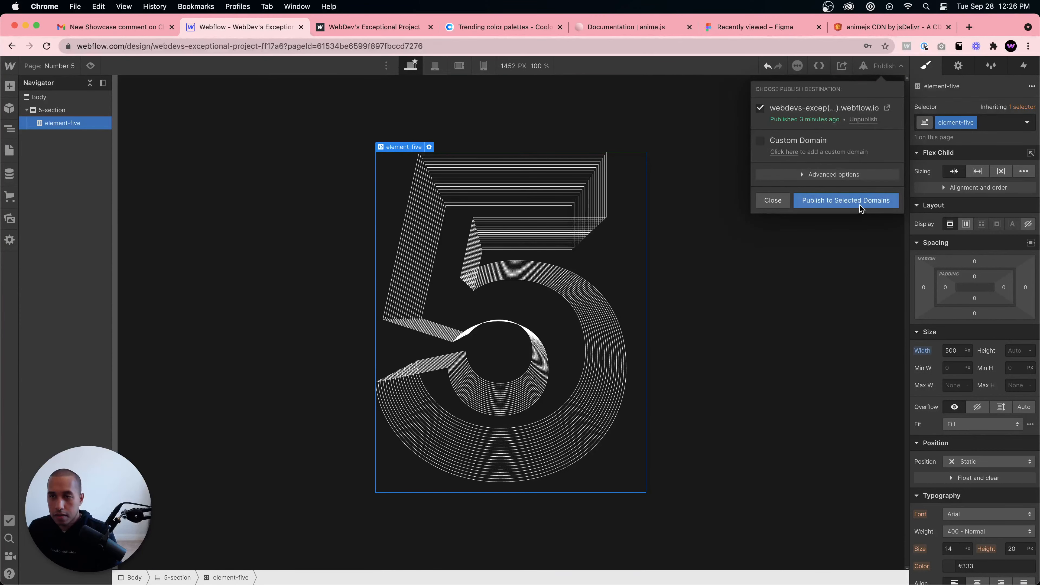
pyautogui.click(859, 206)
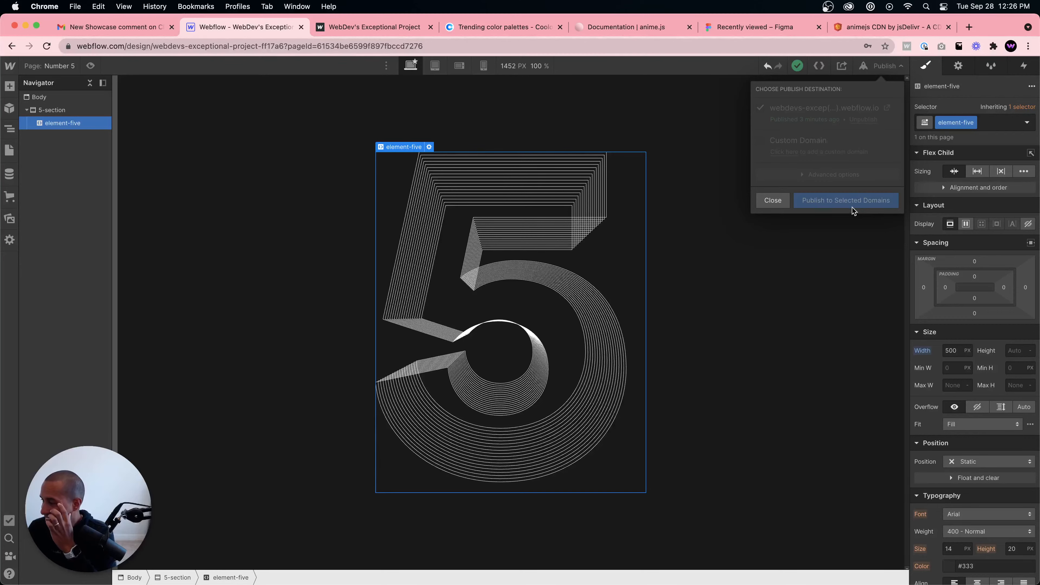
pyautogui.click(886, 108)
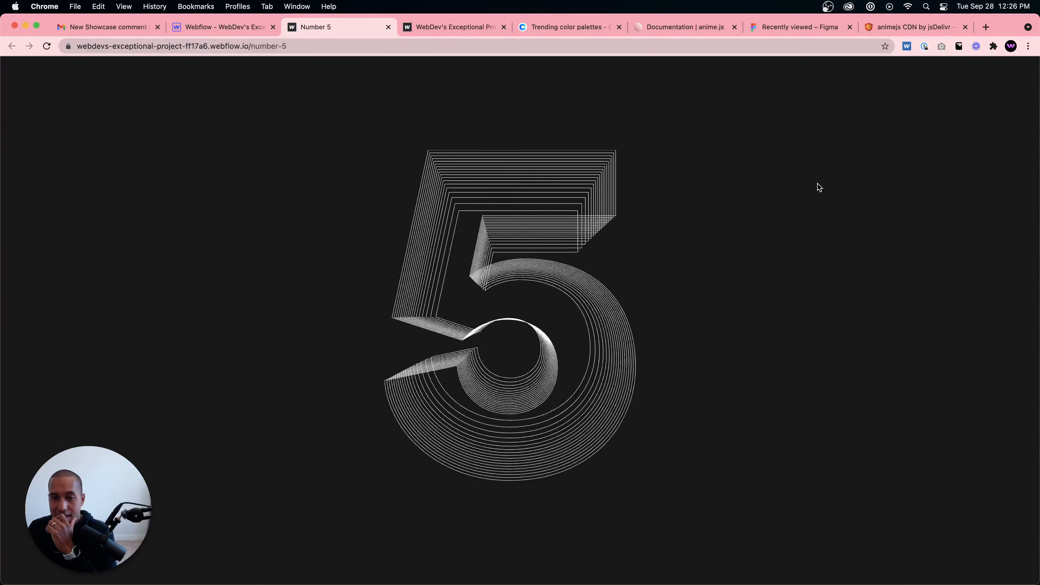
# Step: Return to the designer and set element-five to a horizontal flex layout with both Align and Justify set to center
pyautogui.click(191, 27)
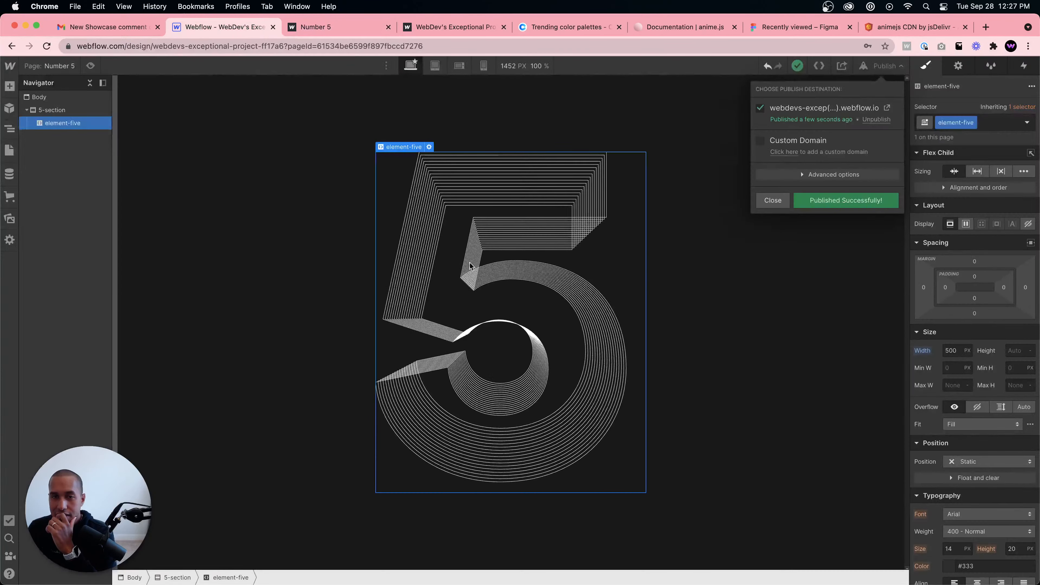
pyautogui.click(965, 230)
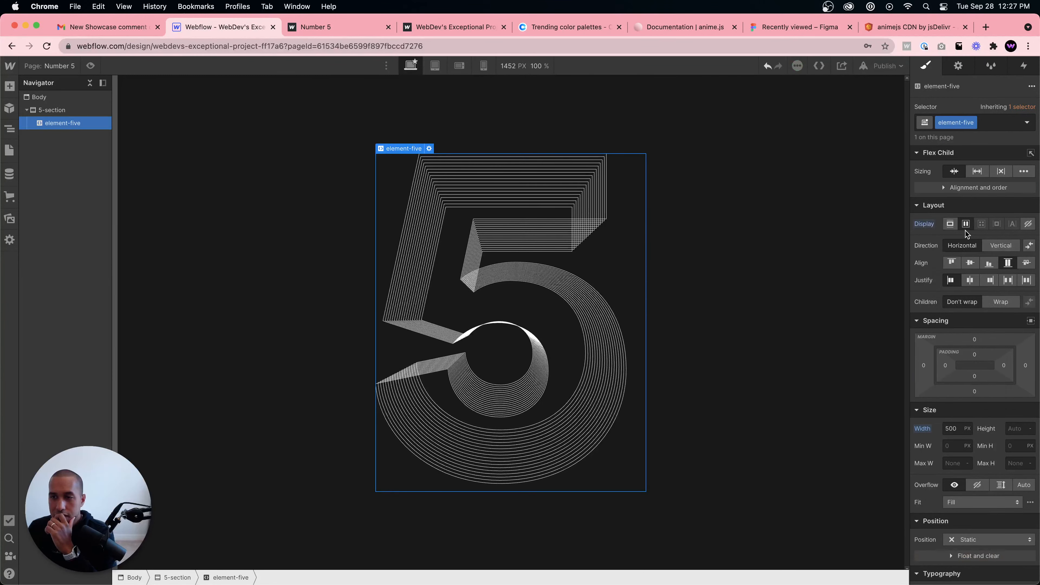
pyautogui.click(970, 263)
pyautogui.click(969, 280)
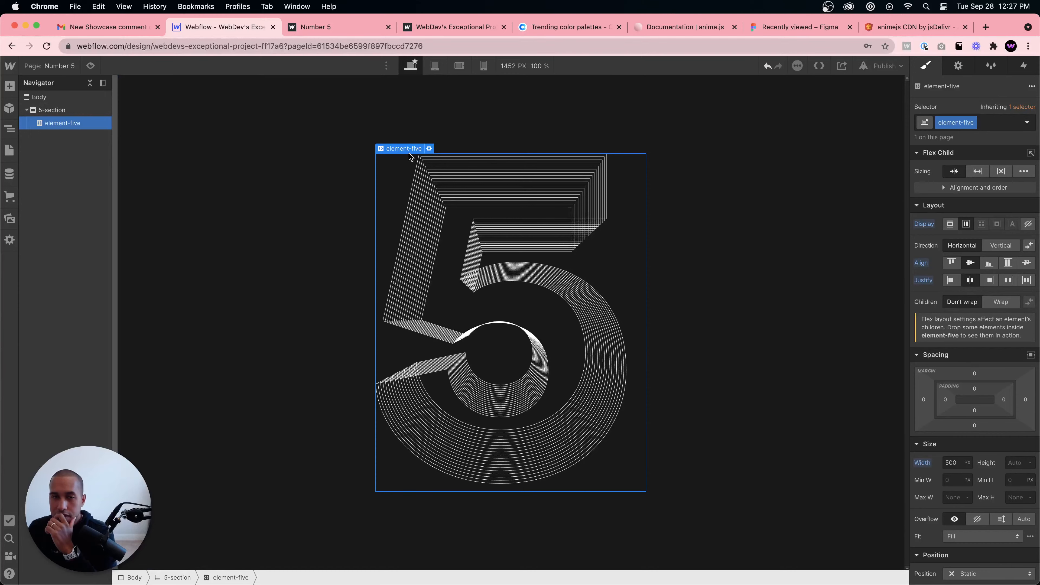
# Step: Set the SVG viewBox width in the element-five embed code to 1200 and save the code
pyautogui.click(429, 149)
pyautogui.scroll(15, 554, 262)
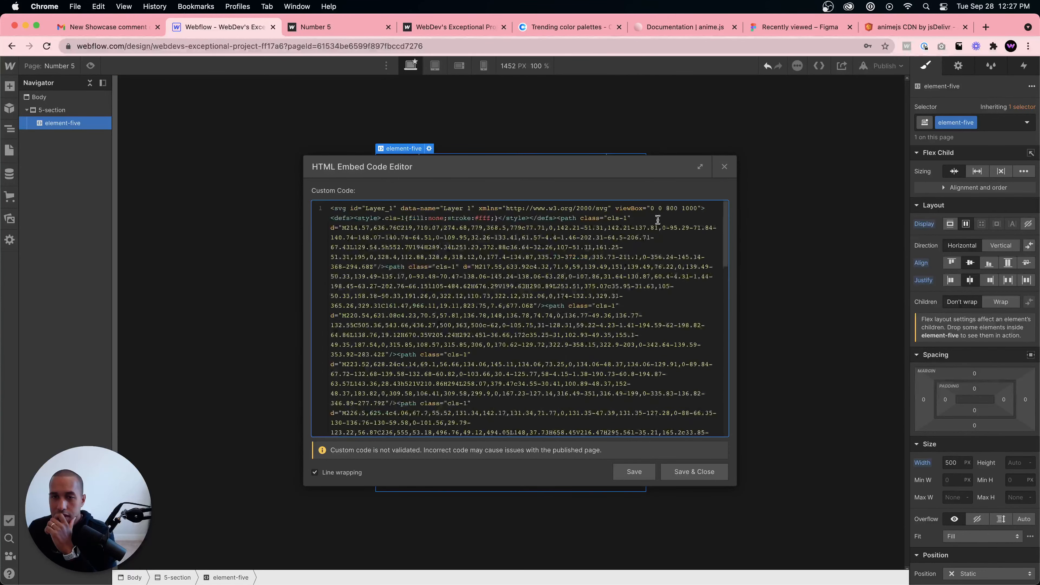
pyautogui.doubleClick(670, 207)
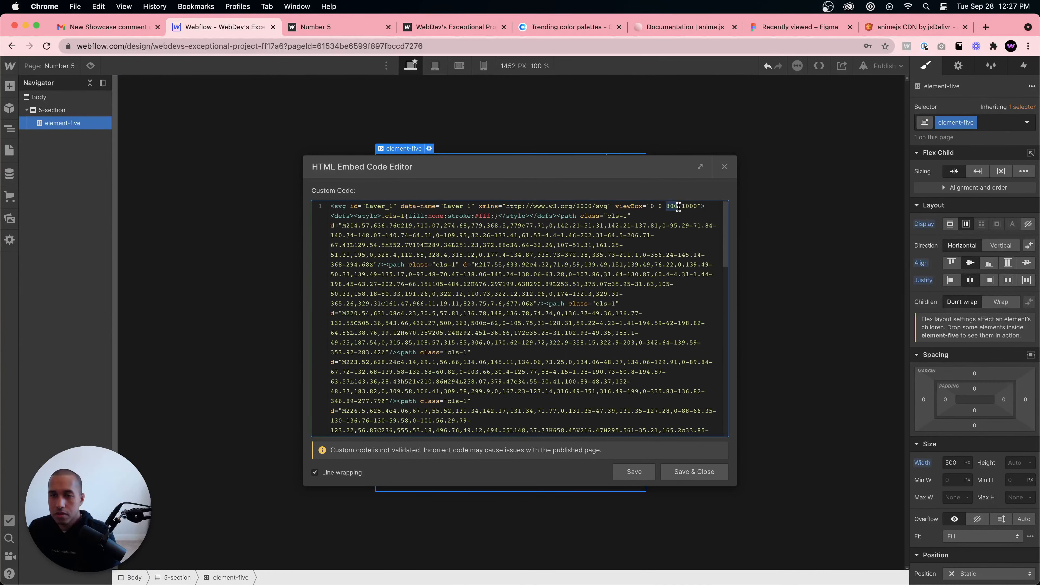
pyautogui.write('1200')
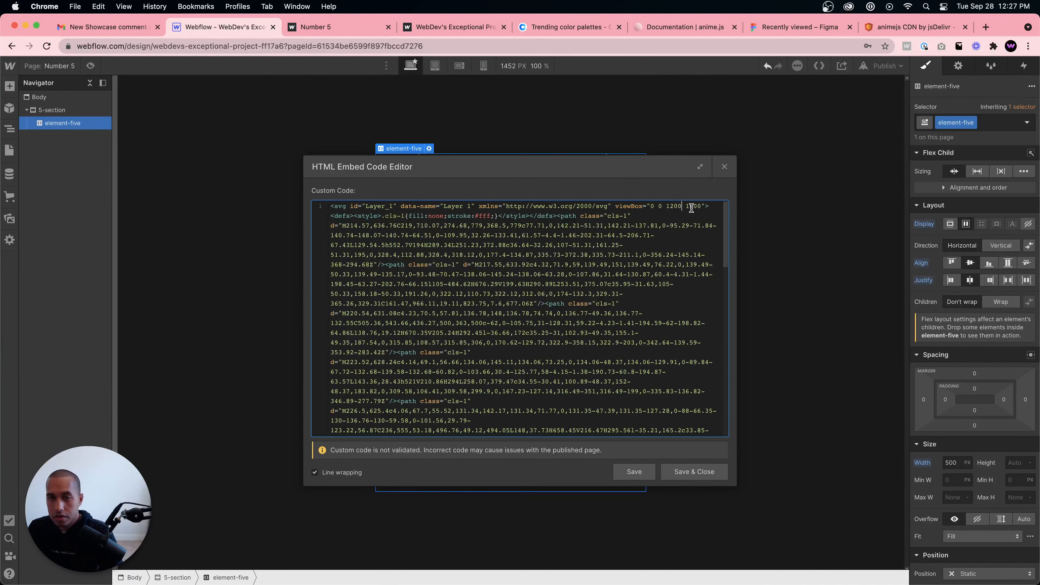
pyautogui.click(702, 477)
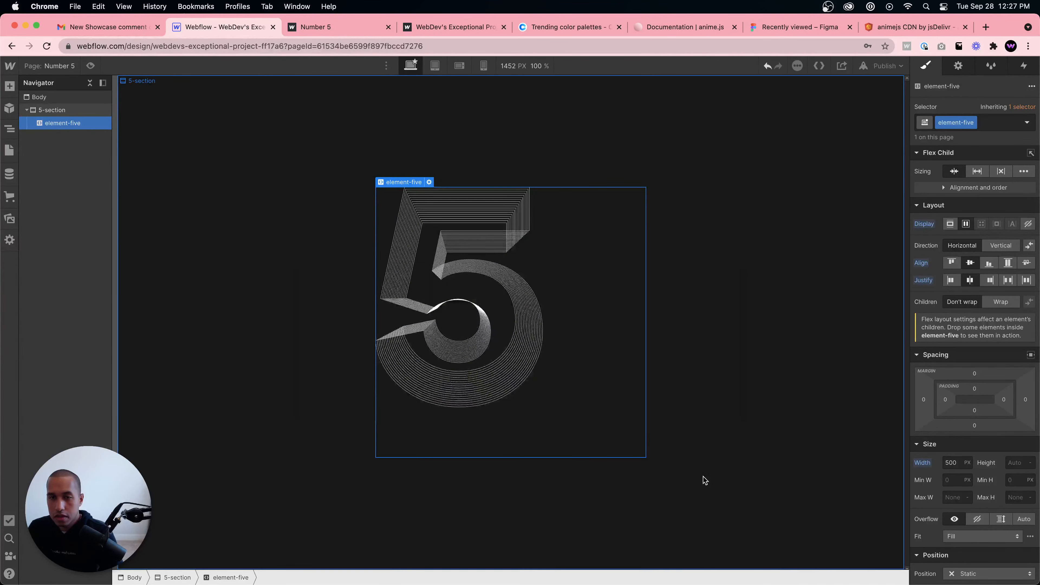
# Step: Set the text alignment of element-five to center
pyautogui.click(885, 66)
pyautogui.click(862, 205)
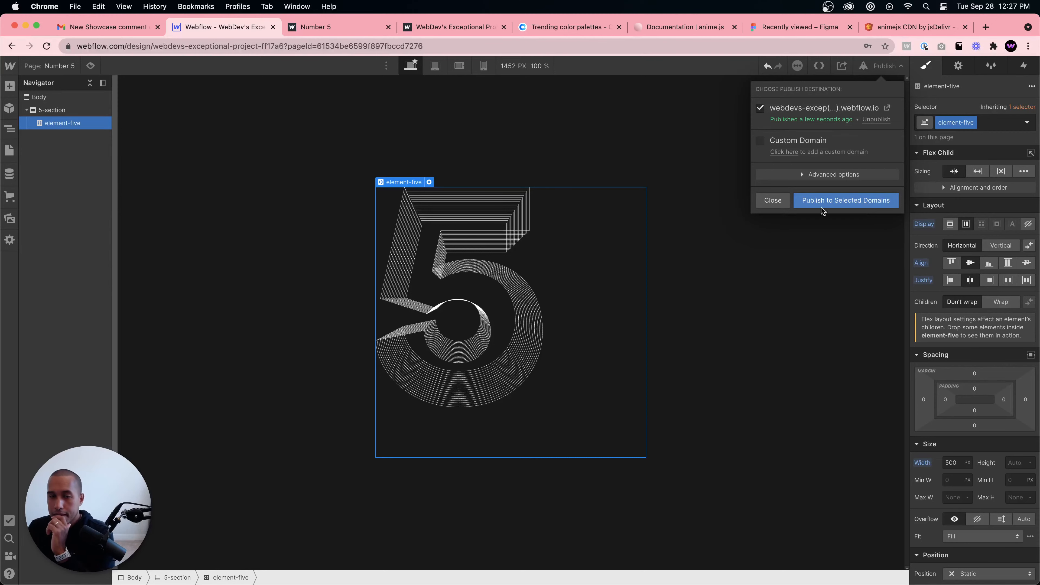
pyautogui.click(545, 243)
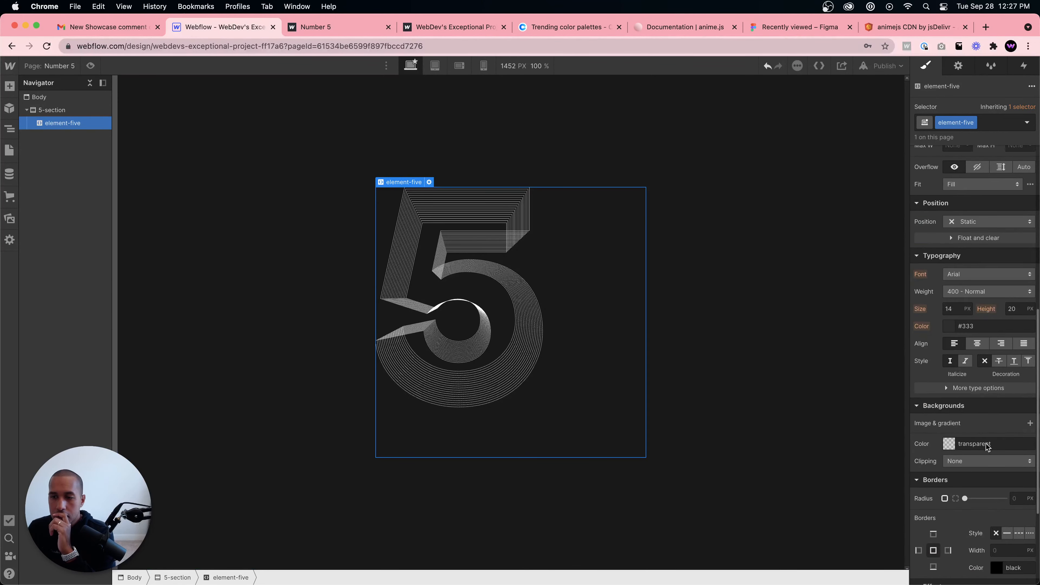
pyautogui.scroll(-10, 987, 444)
pyautogui.click(986, 344)
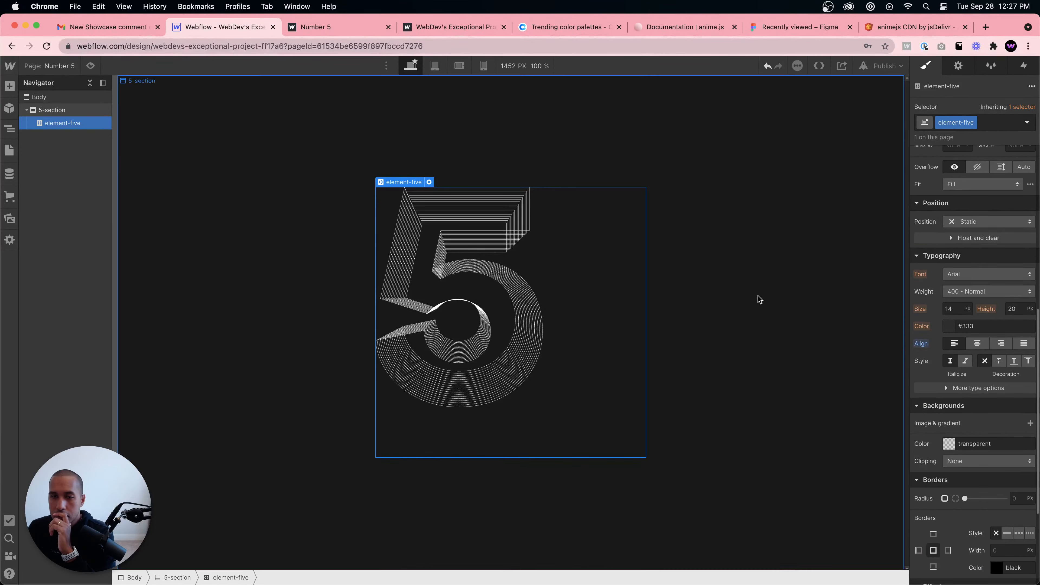
# Step: Publish the site to the webflow.io domain and view the published Number 5 page with the wider viewBox
pyautogui.click(886, 67)
pyautogui.click(885, 106)
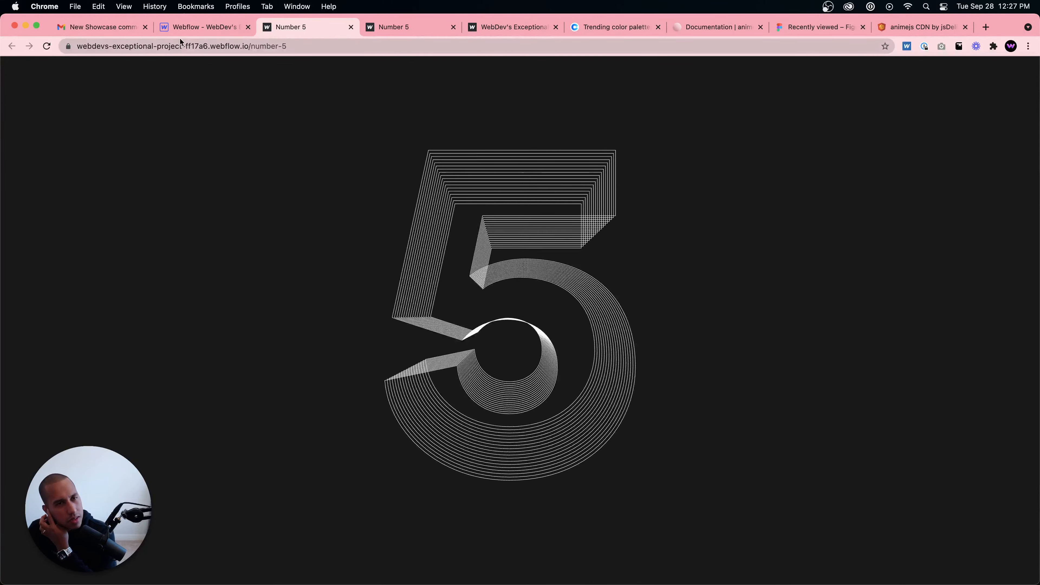
pyautogui.click(203, 27)
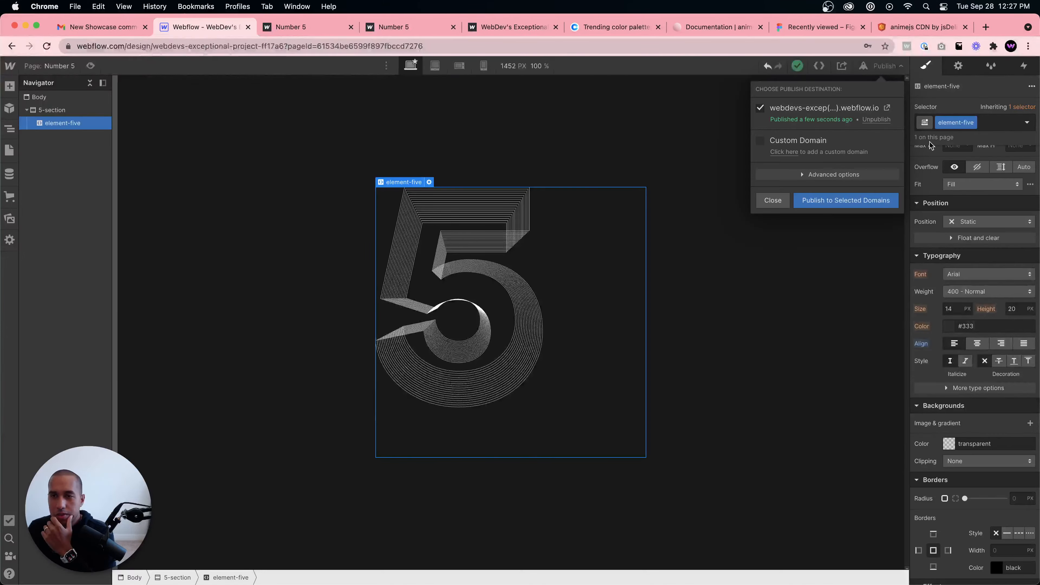
pyautogui.click(852, 198)
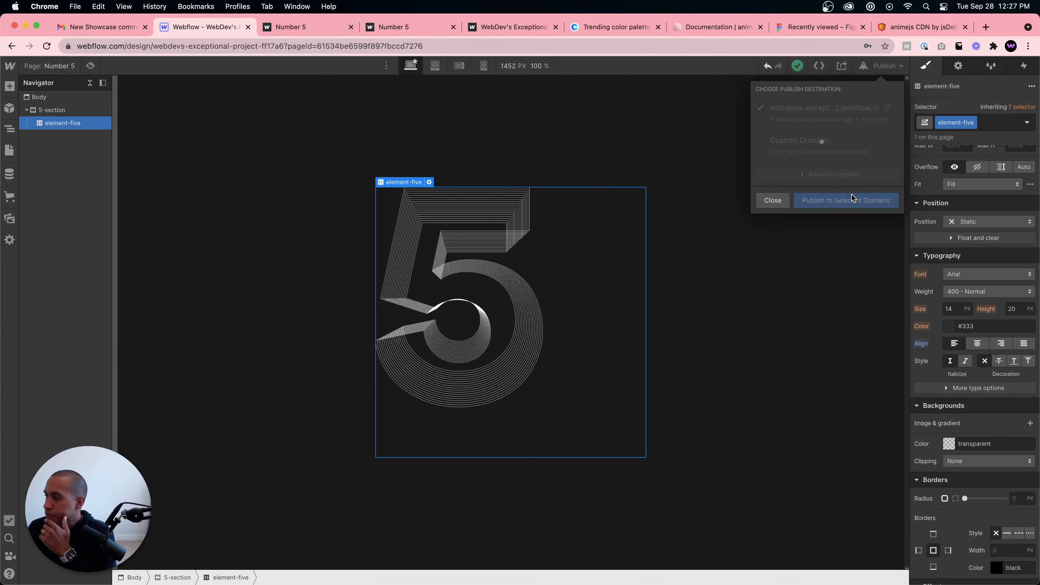
pyautogui.click(886, 109)
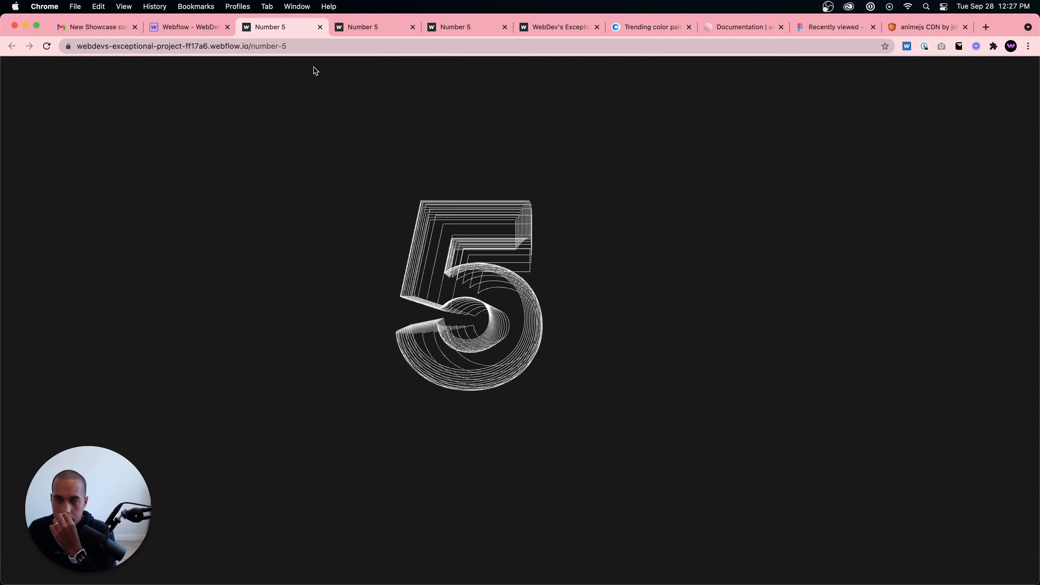
# Step: Search the web for "viewbox svg" in a new browser tab and open the MDN Web Docs viewBox page
pyautogui.press('super+t')
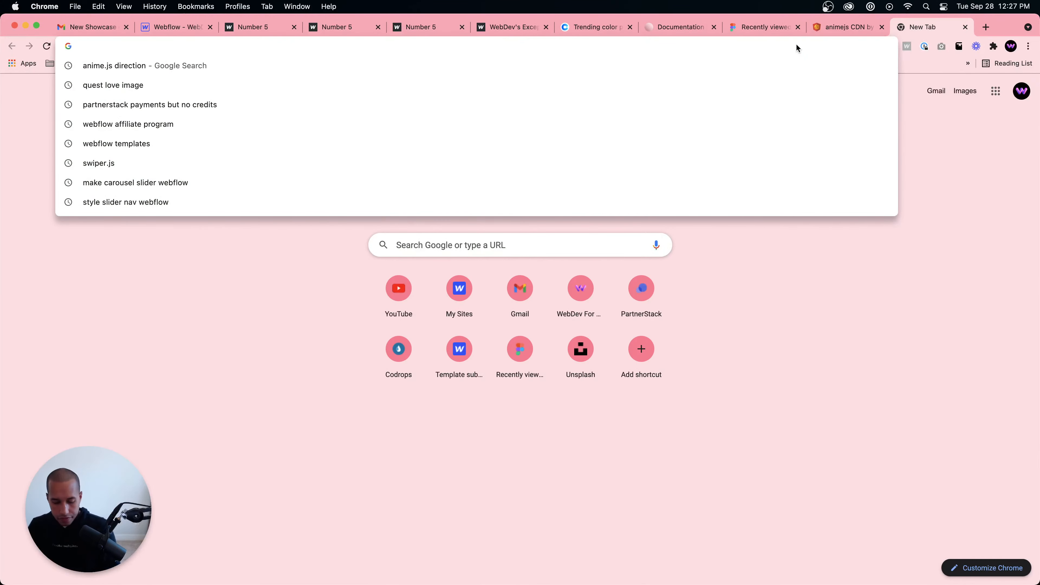
pyautogui.write('viewbox svg')
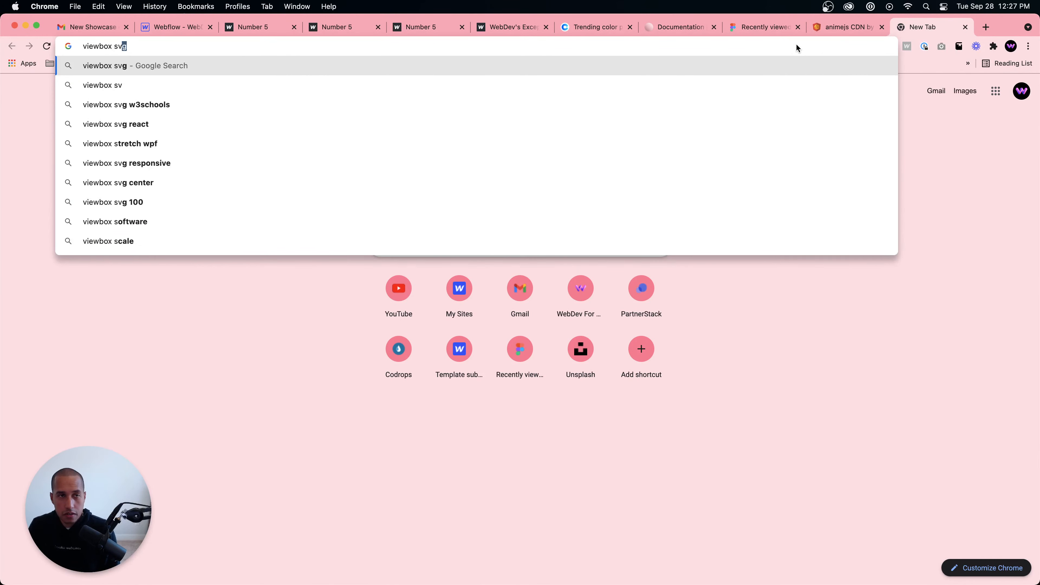
pyautogui.press('Return')
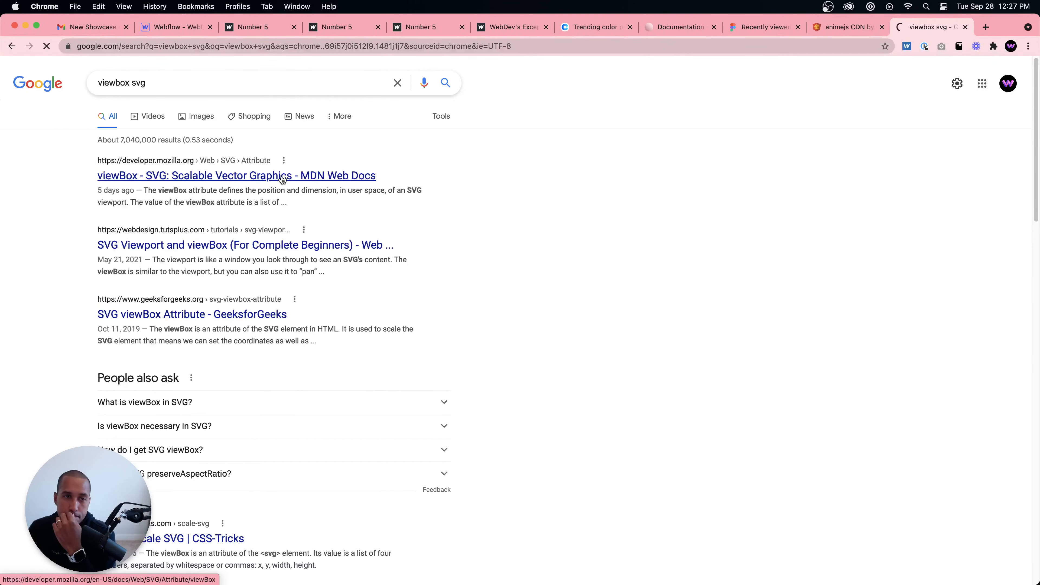
pyautogui.click(202, 246)
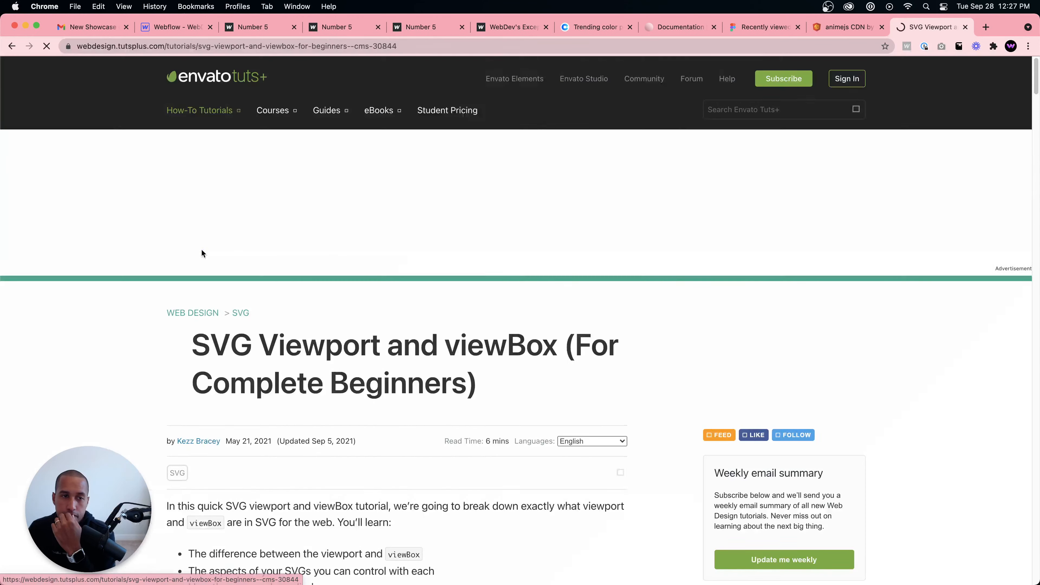
pyautogui.click(11, 45)
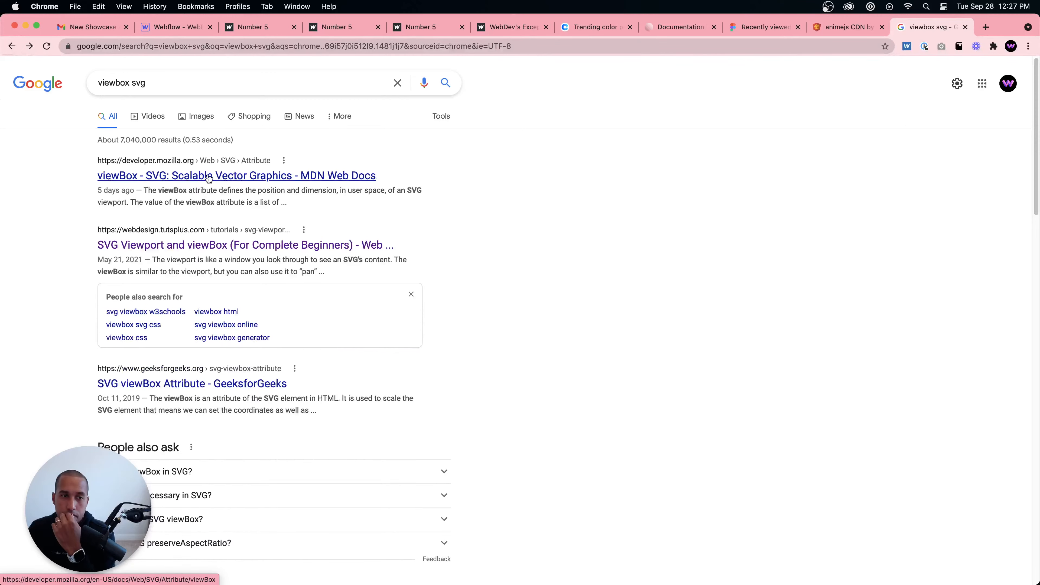
pyautogui.click(247, 180)
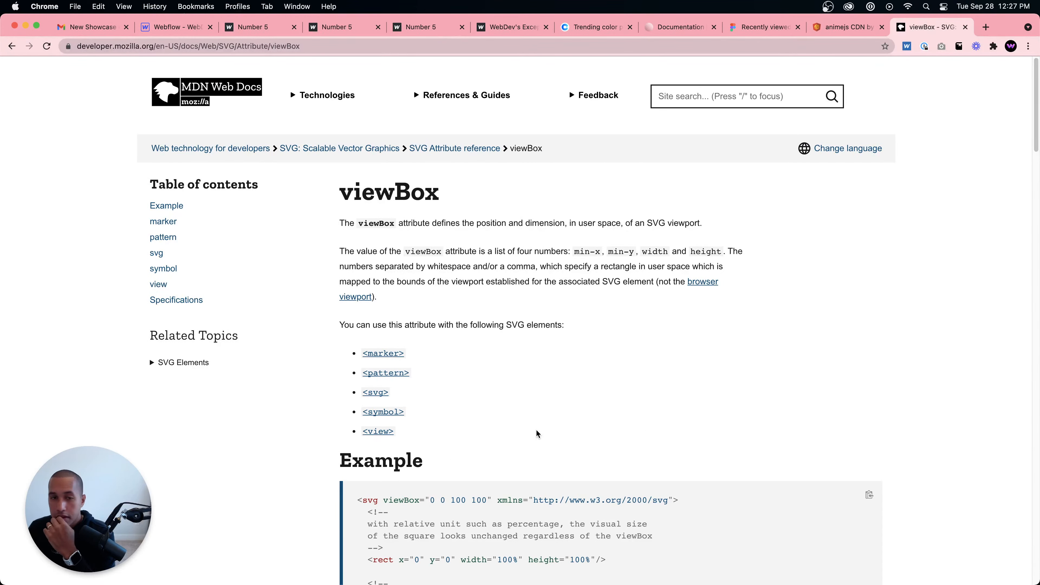
# Step: Examine the viewBox value syntax, the code examples and the svg section on the MDN page
pyautogui.scroll(-10, 536, 430)
pyautogui.scroll(4, 532, 428)
pyautogui.scroll(-7, 534, 424)
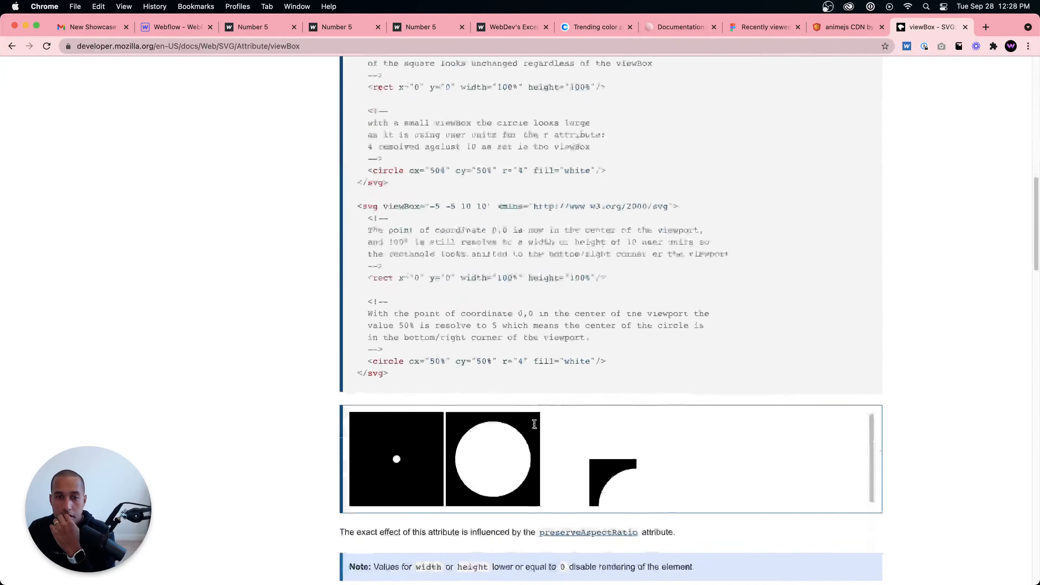
pyautogui.scroll(-15, 534, 424)
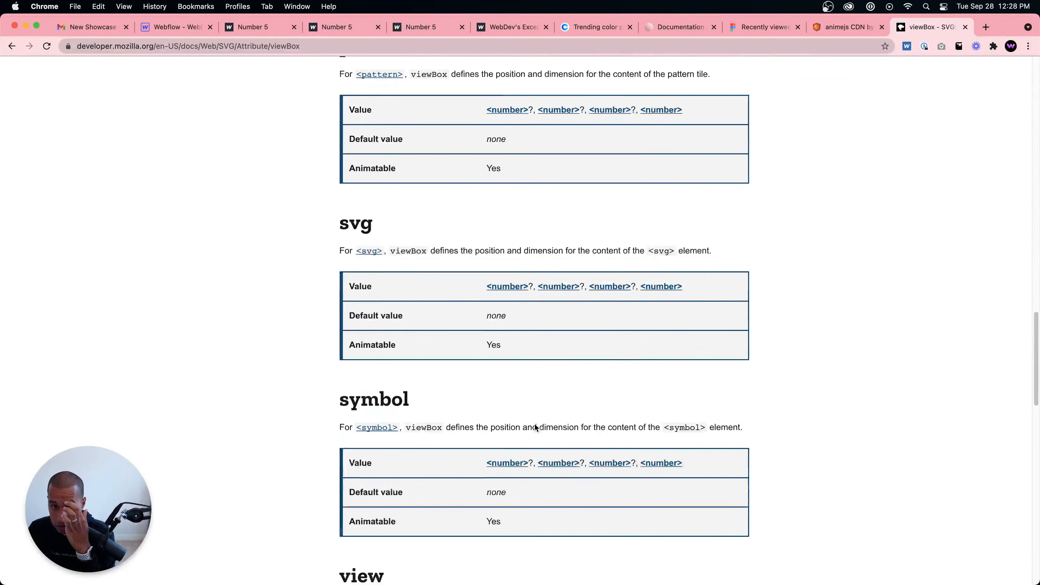
pyautogui.scroll(-3, 534, 426)
# Step: Return to the search results and open the GeeksforGeeks article on the SVG viewBox attribute
pyautogui.click(11, 45)
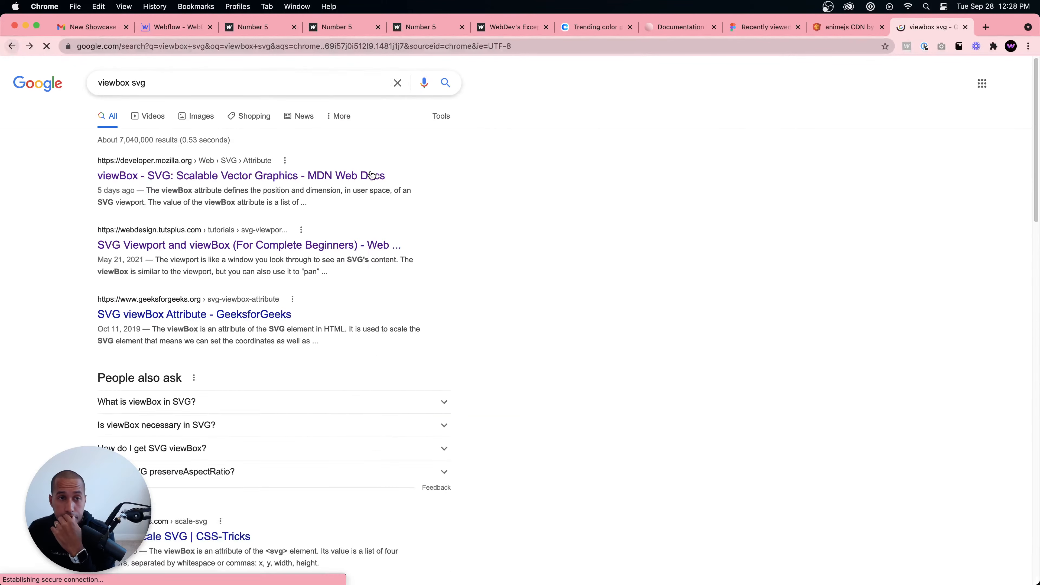
pyautogui.scroll(-4, 387, 288)
pyautogui.click(237, 295)
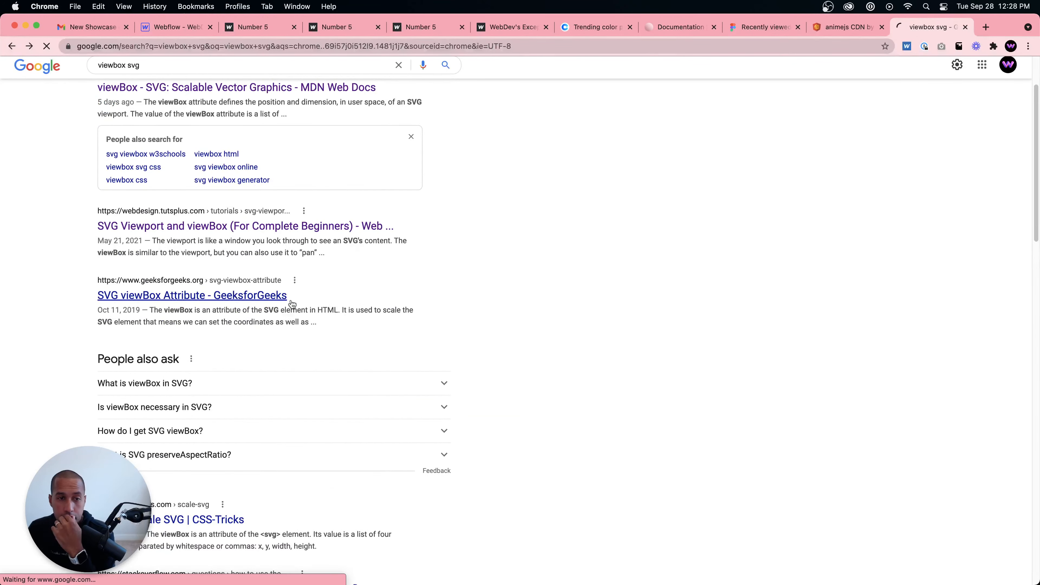
# Step: Open the GeeksforGeeks article on the SVG viewBox attribute and read its syntax and its width and height examples
pyautogui.scroll(-3, 263, 261)
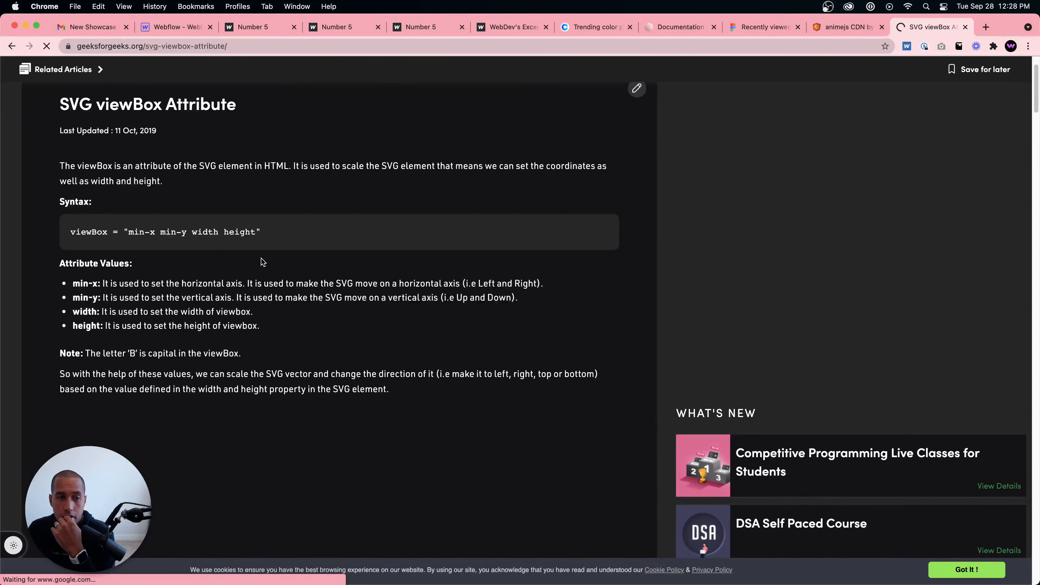
pyautogui.scroll(-20, 172, 240)
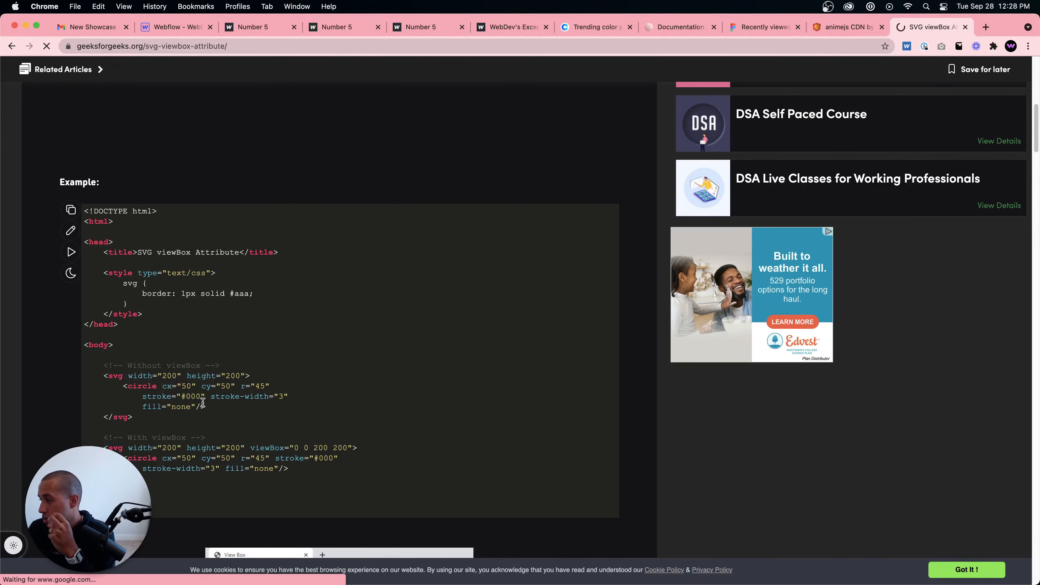
pyautogui.scroll(-10, 203, 402)
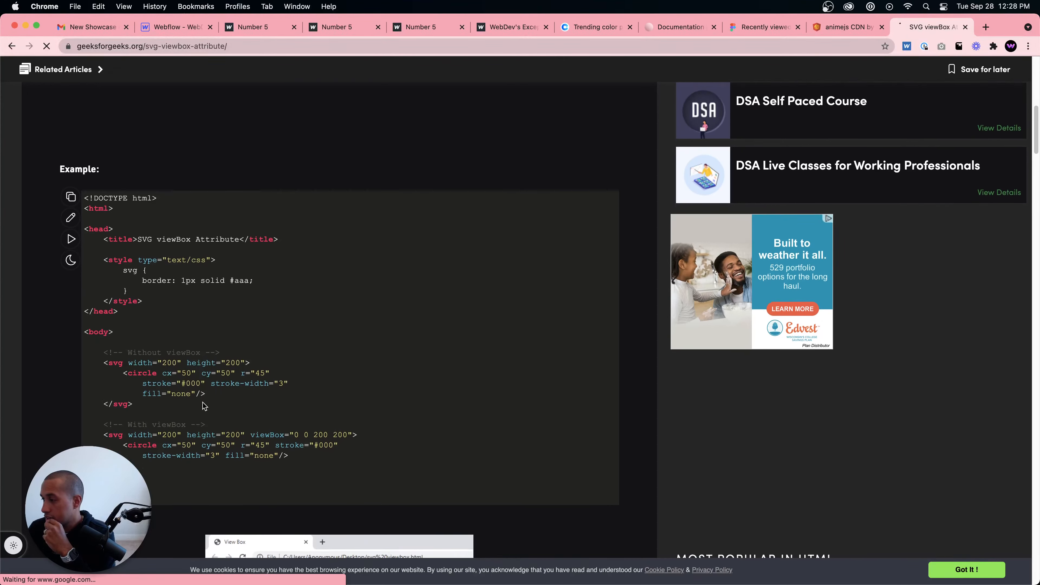
pyautogui.scroll(-2, 202, 402)
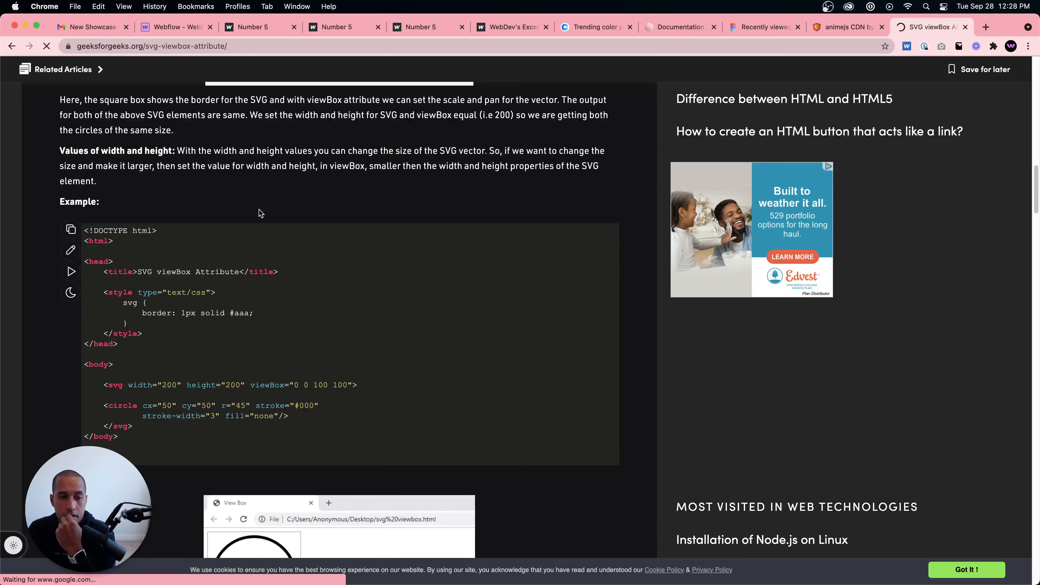
# Step: In Webflow, add width="500" and height="500" before viewBox in the element-five embed's opening svg tag and save the code
pyautogui.click(195, 26)
pyautogui.doubleClick(435, 198)
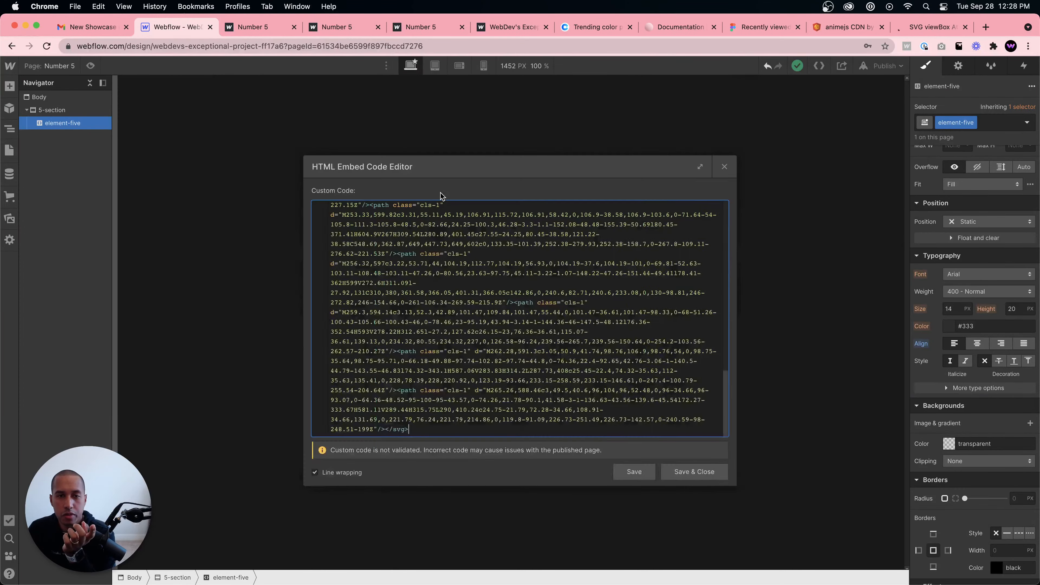
pyautogui.scroll(10, 420, 227)
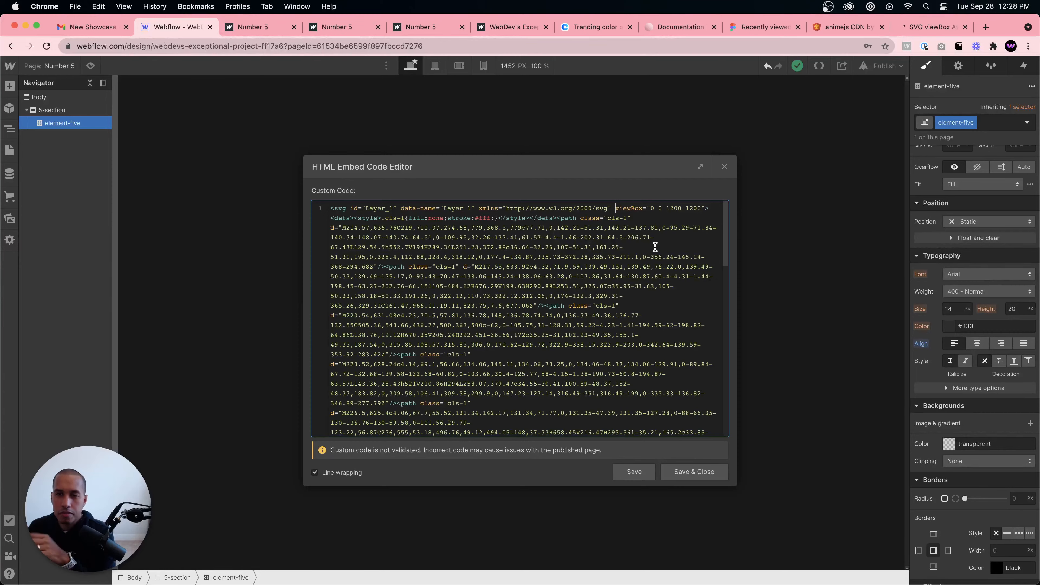
pyautogui.write('width:')
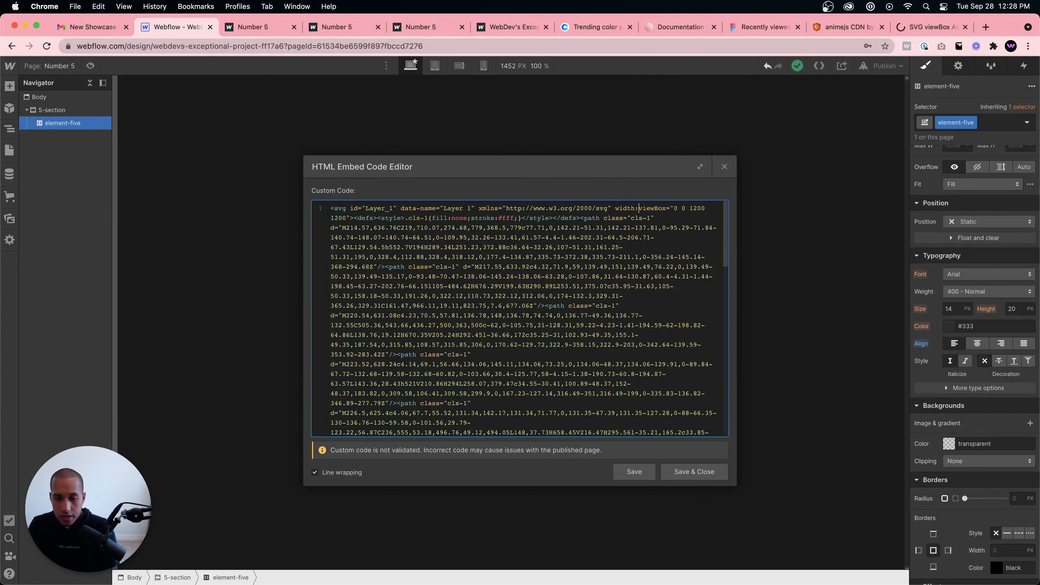
pyautogui.click(930, 27)
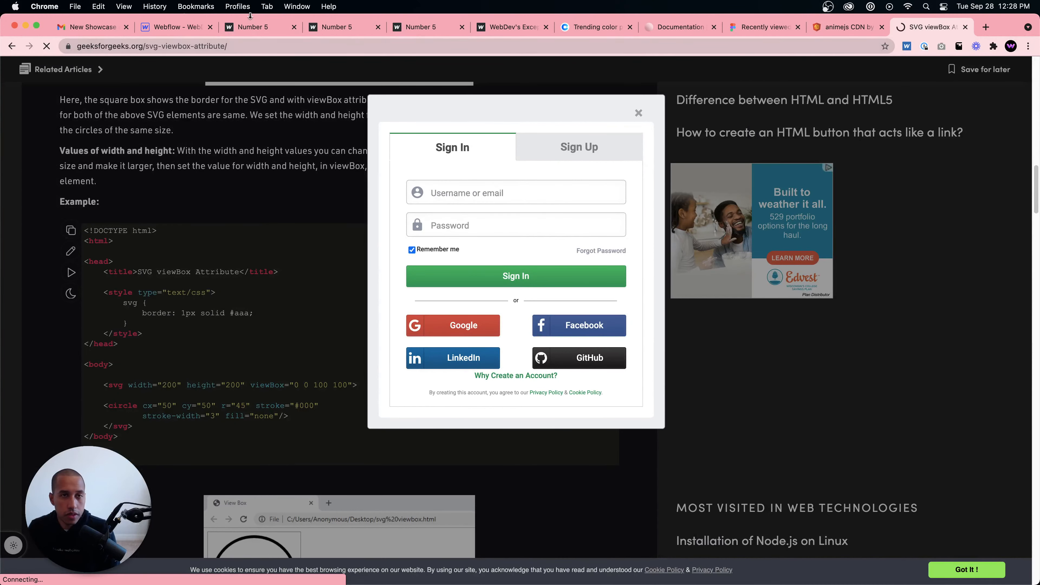
pyautogui.click(168, 27)
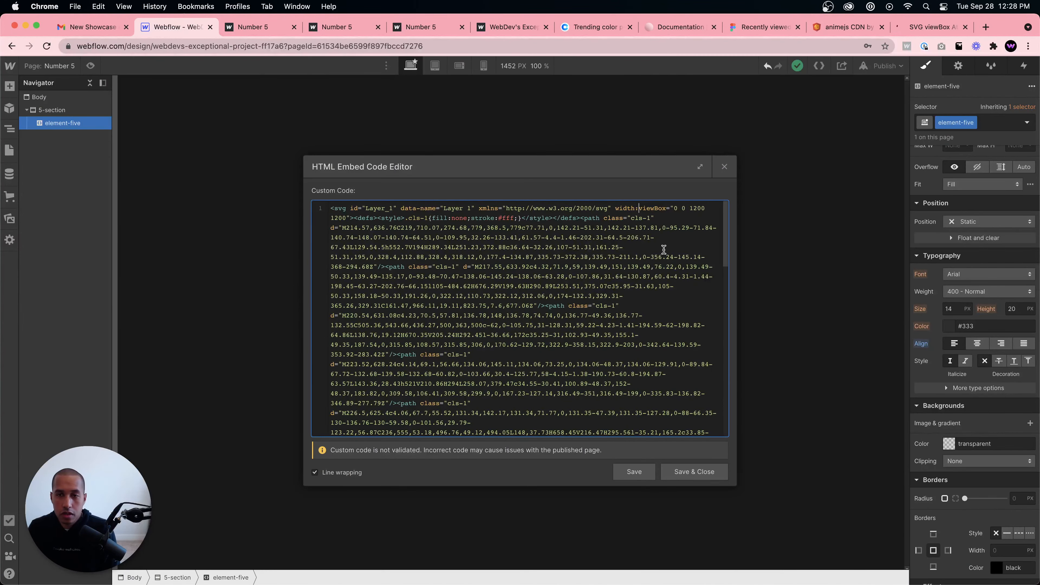
pyautogui.click(639, 208)
pyautogui.press('BackSpace')
pyautogui.write('=')
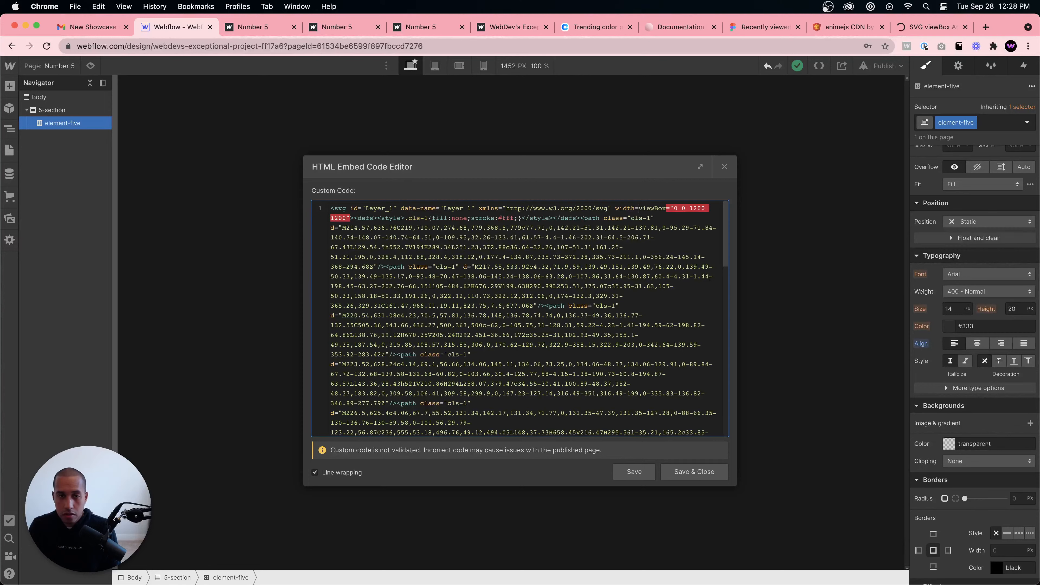
pyautogui.write('"5')
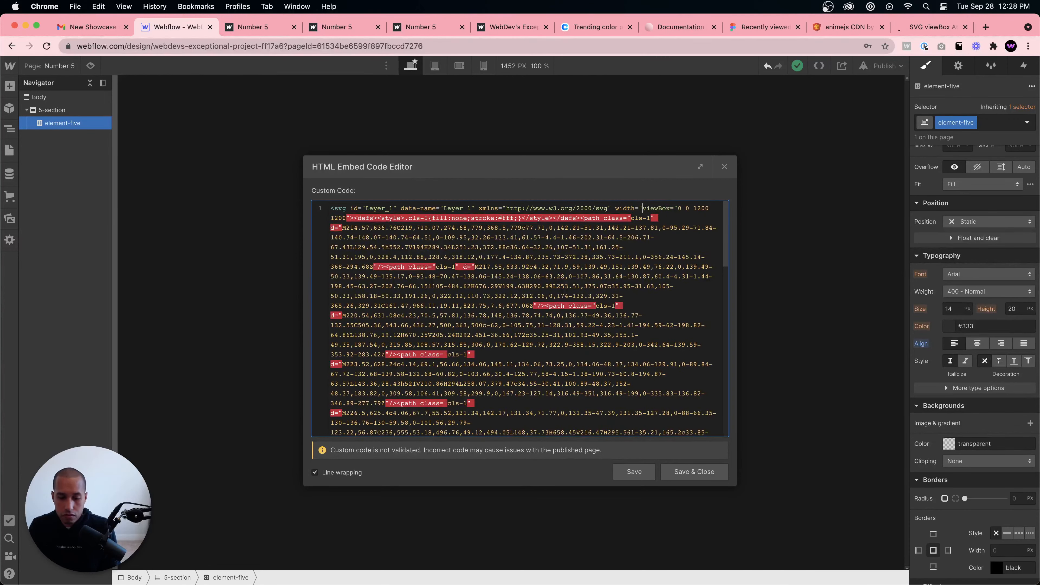
pyautogui.write('00" height')
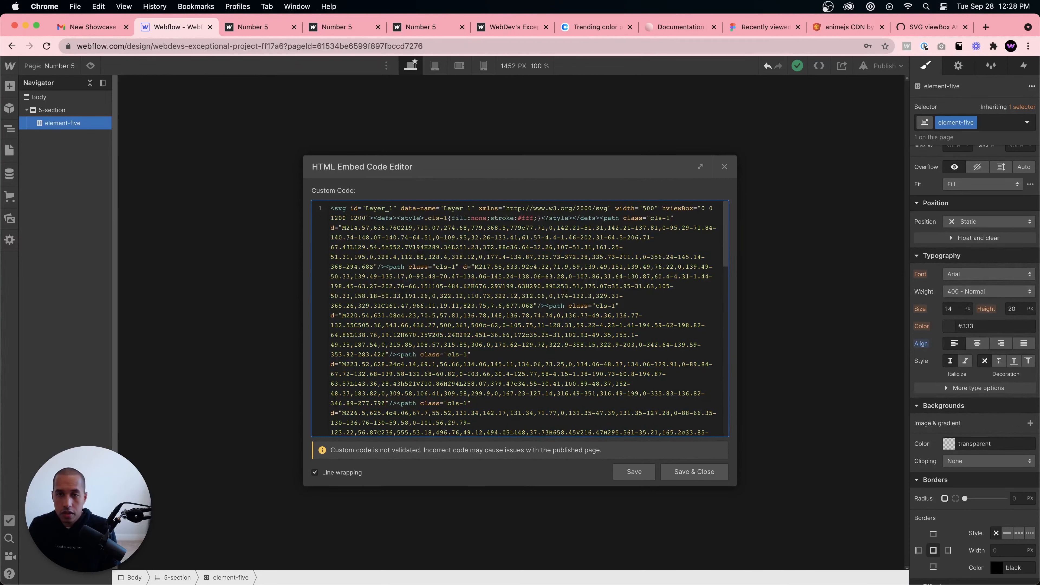
pyautogui.write('="500"')
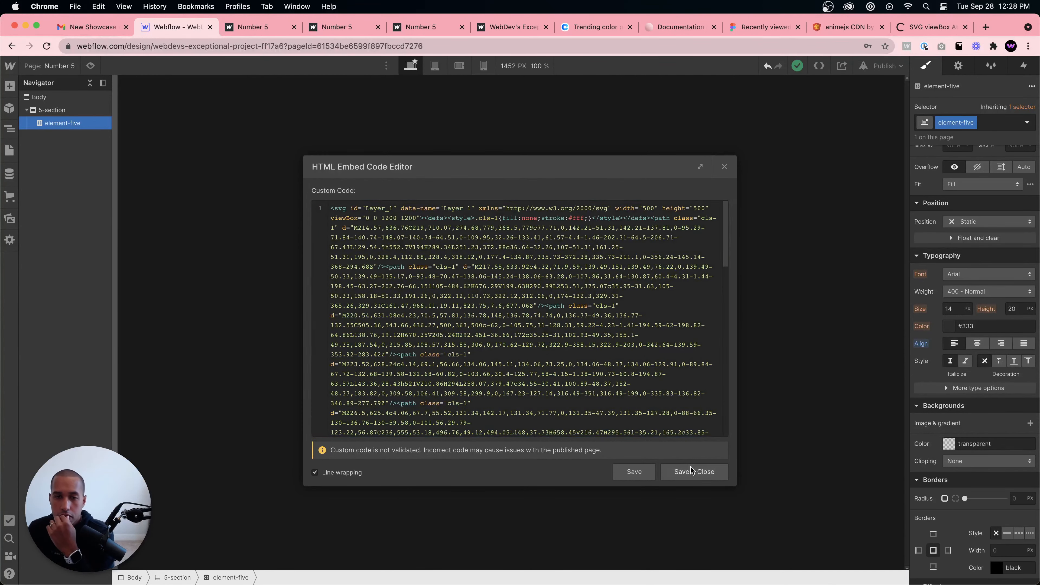
pyautogui.click(680, 472)
# Step: Reopen the element-five embed code, check its viewBox, and compare it with the GeeksforGeeks examples on scaling an SVG through viewBox
pyautogui.doubleClick(433, 201)
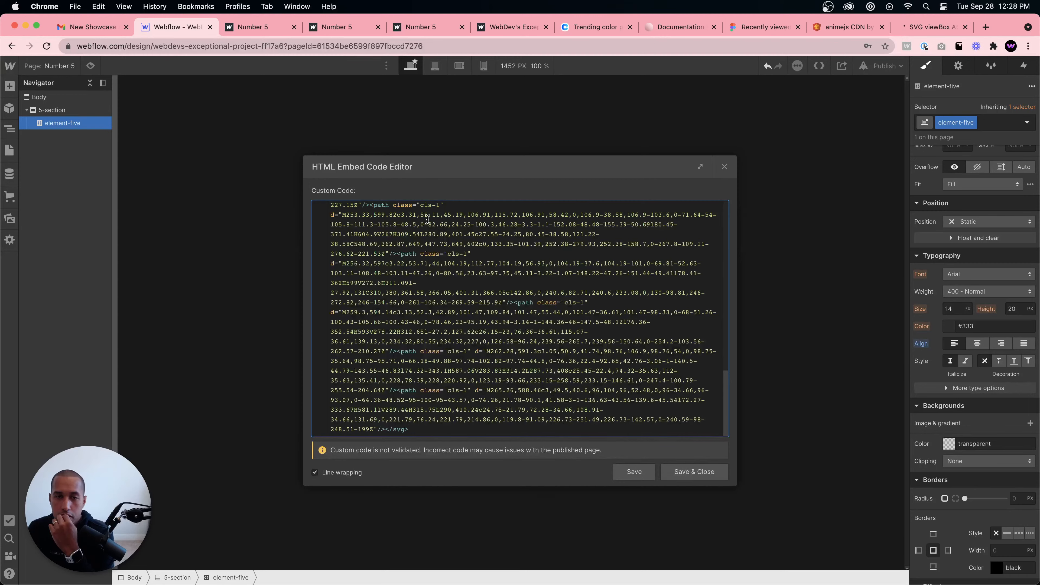
pyautogui.scroll(15, 436, 234)
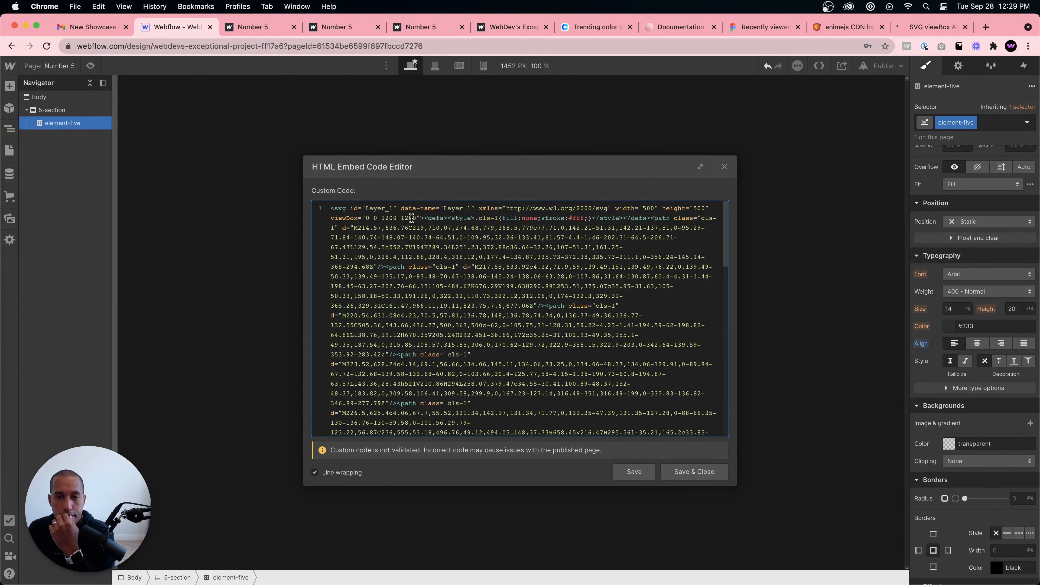
pyautogui.click(931, 27)
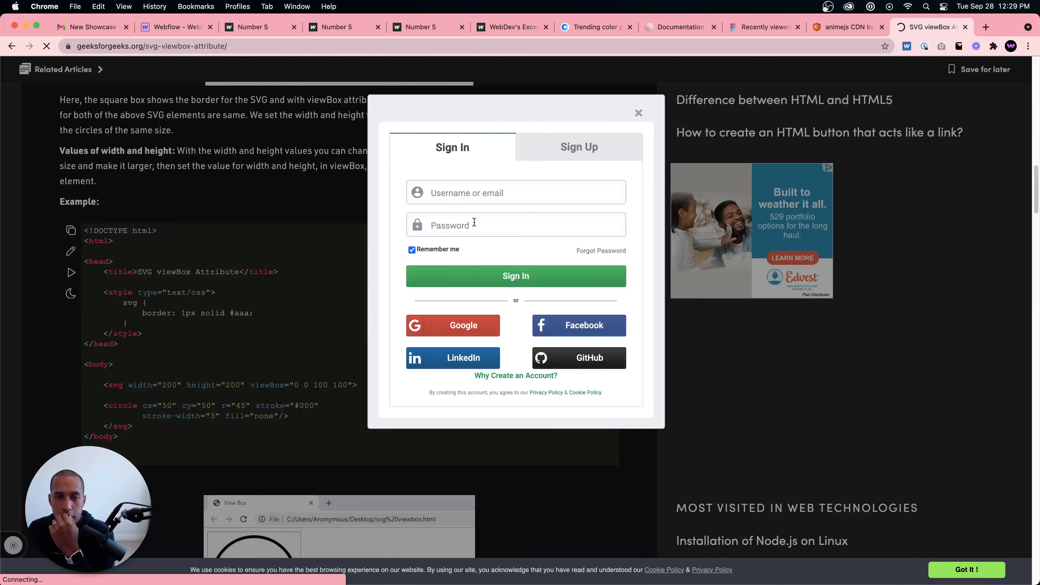
pyautogui.click(240, 245)
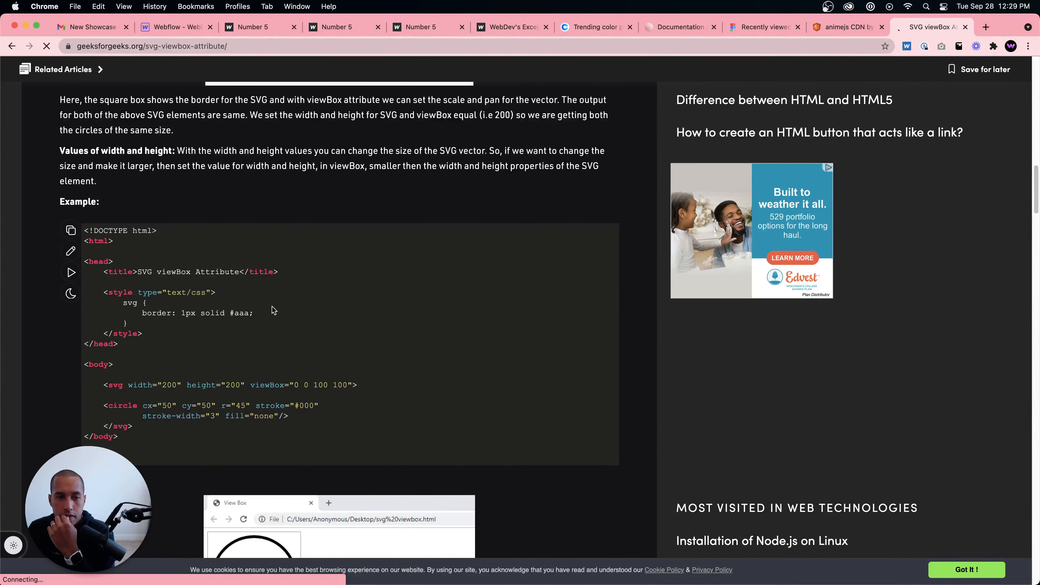
pyautogui.scroll(-8, 335, 385)
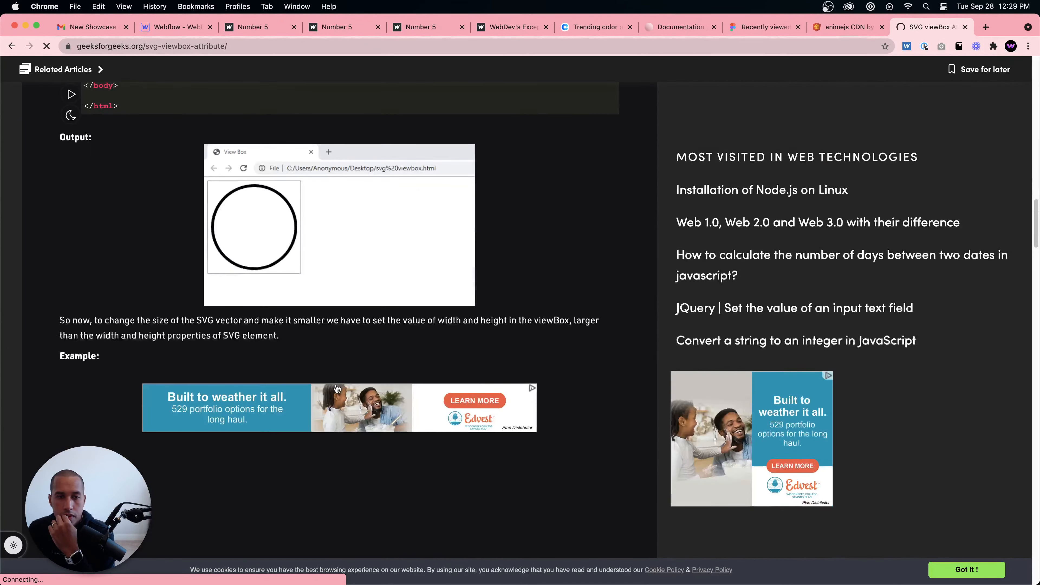
pyautogui.scroll(-7, 336, 389)
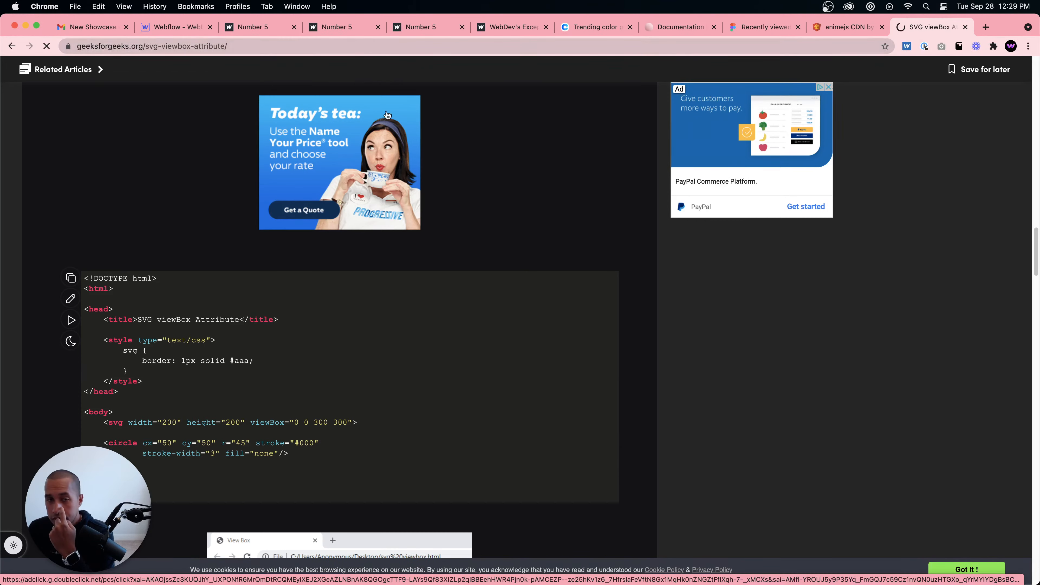
# Step: Search the web for "svg preserveaspectratio" and open the DigitalOcean tutorial on understanding SVG preserveAspectRatio
pyautogui.click(345, 49)
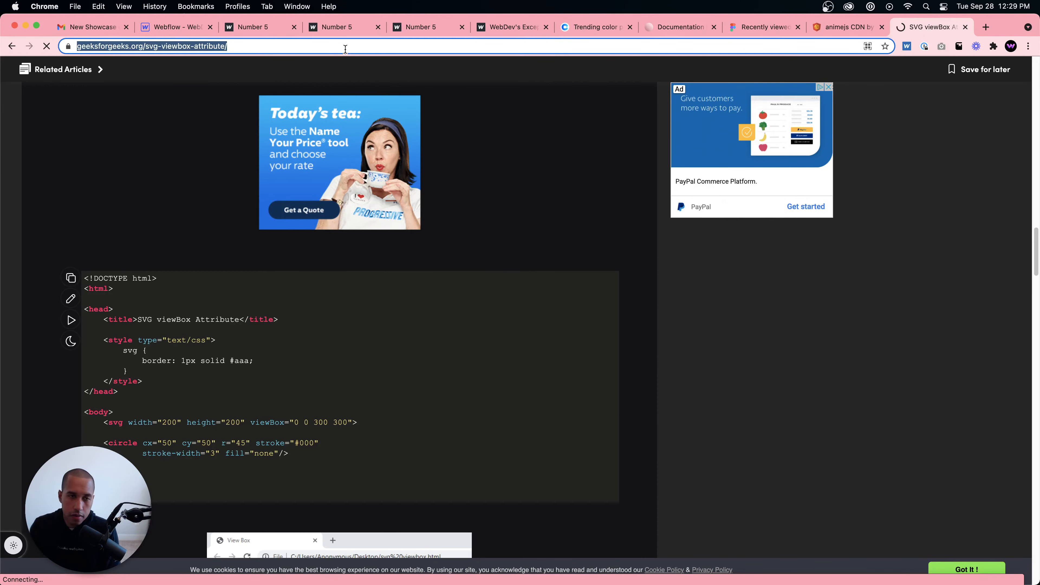
pyautogui.write('svg presr')
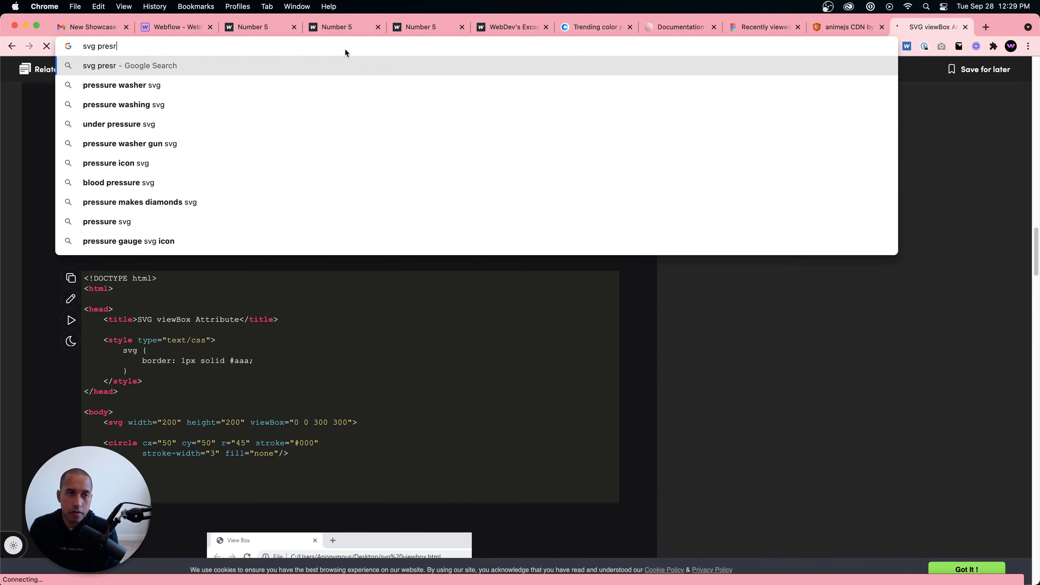
pyautogui.press('BackSpace')
pyautogui.write('erv')
pyautogui.press('Return')
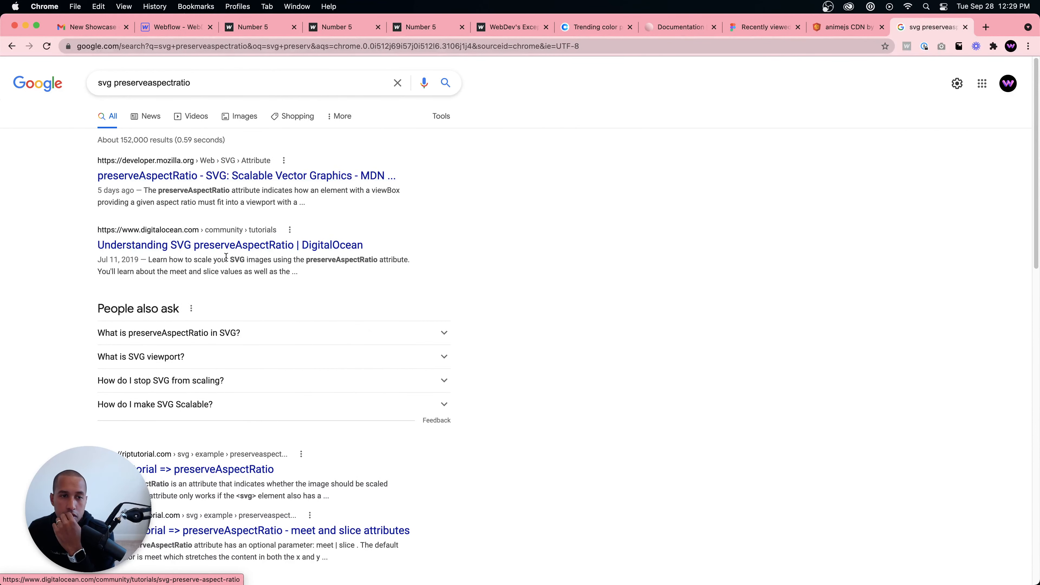
pyautogui.click(228, 246)
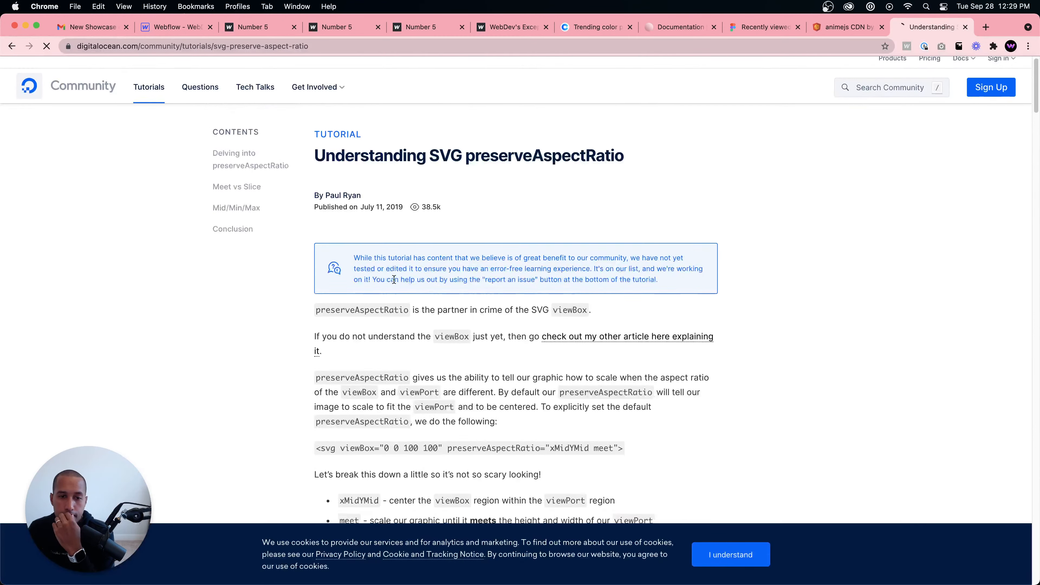
# Step: Copy preserveAspectRatio="xMidYMid meet" from the tutorial into the Webflow embed's svg tag after viewBox and save the code
pyautogui.scroll(-5, 442, 346)
pyautogui.moveTo(450, 355); pyautogui.dragTo(614, 350)
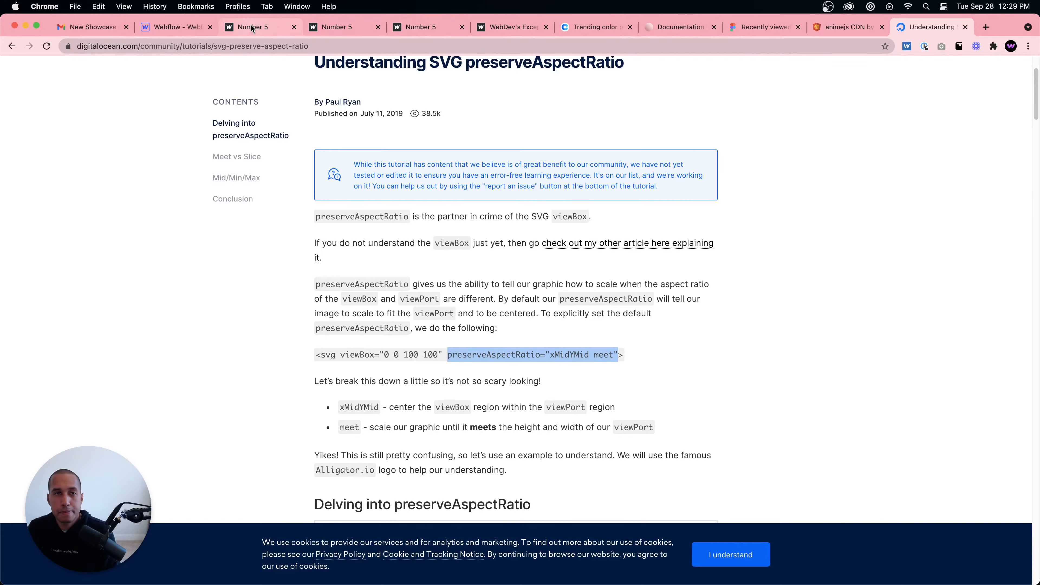
pyautogui.click(176, 27)
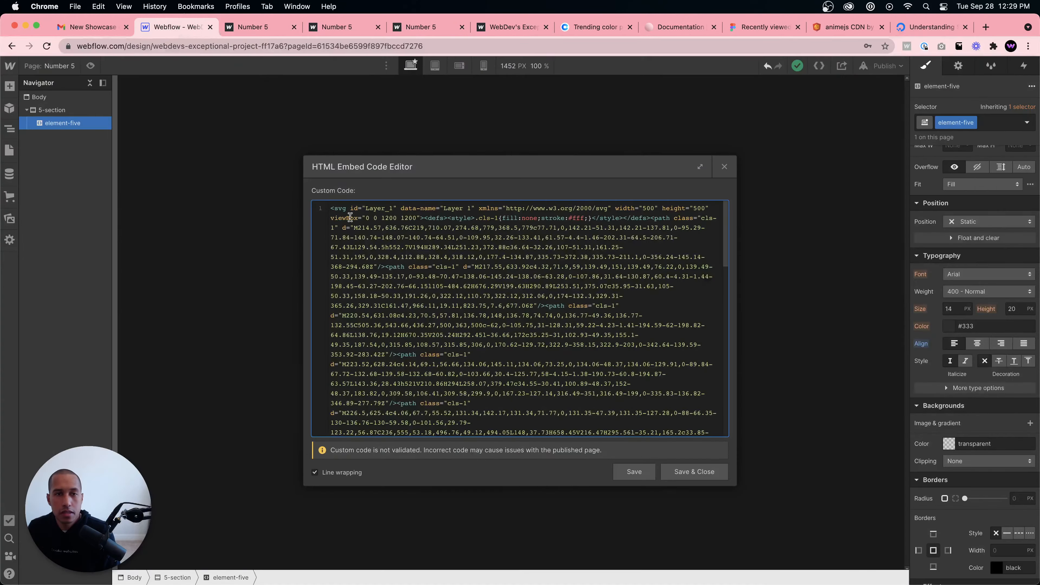
pyautogui.click(421, 218)
pyautogui.write('preserveAspectRatio="xMidYMid meet"')
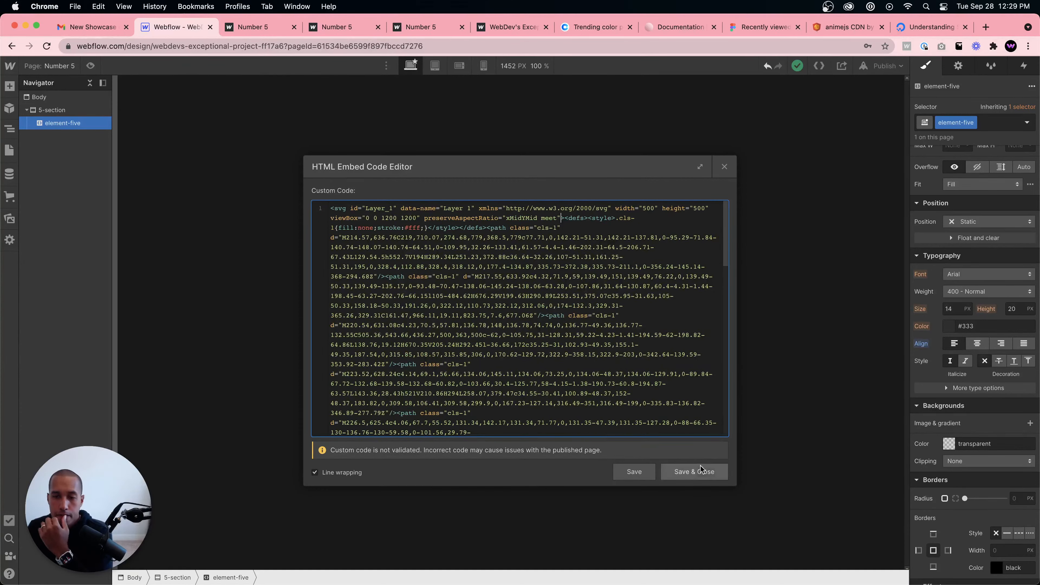
pyautogui.click(695, 472)
# Step: Cut the width and height attributes out of the embed's svg tag, save the code, and publish the site
pyautogui.click(428, 182)
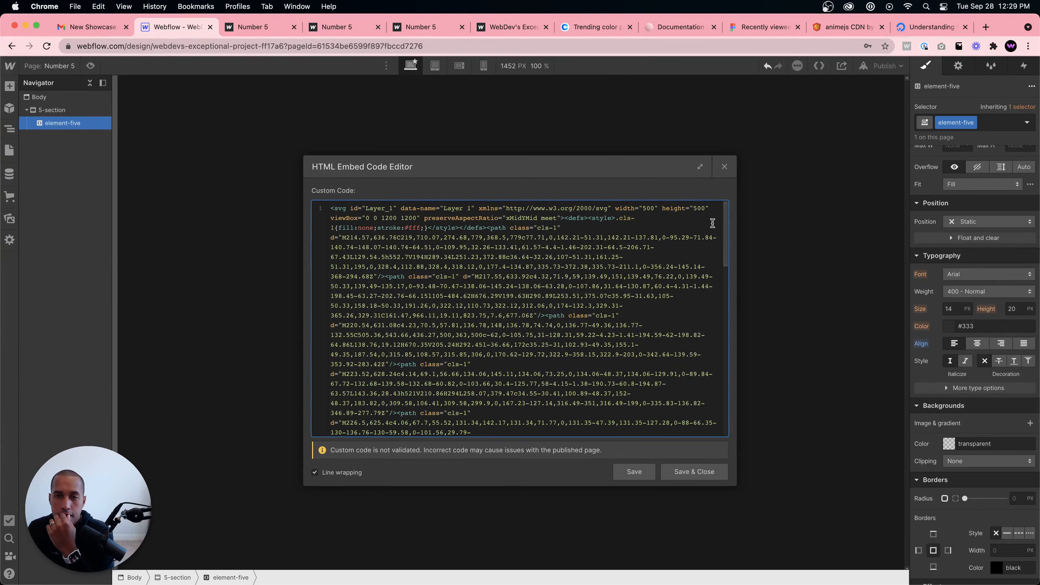
pyautogui.moveTo(616, 211); pyautogui.dragTo(712, 210)
pyautogui.press('super+c')
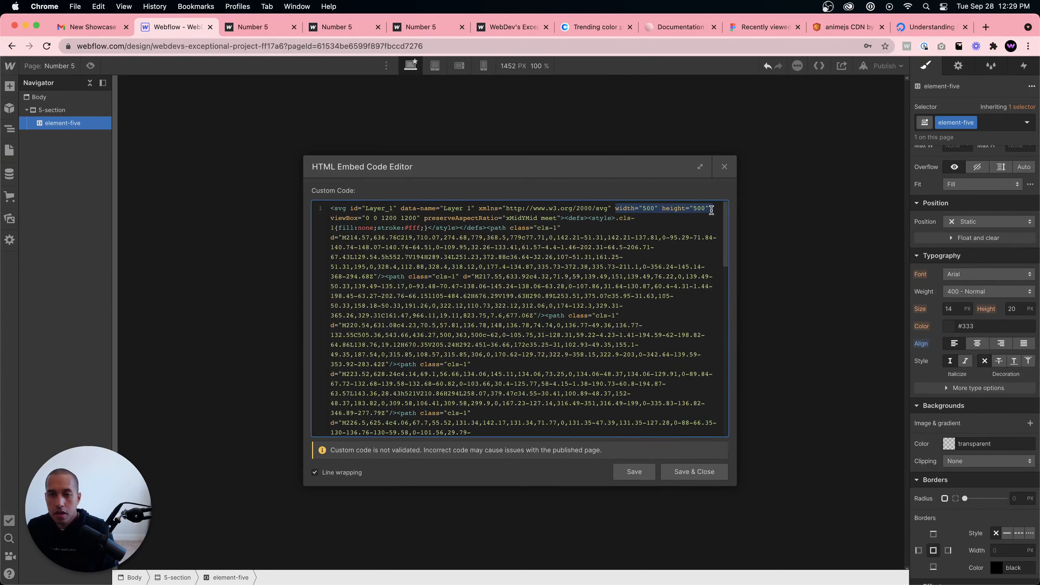
pyautogui.press('BackSpace')
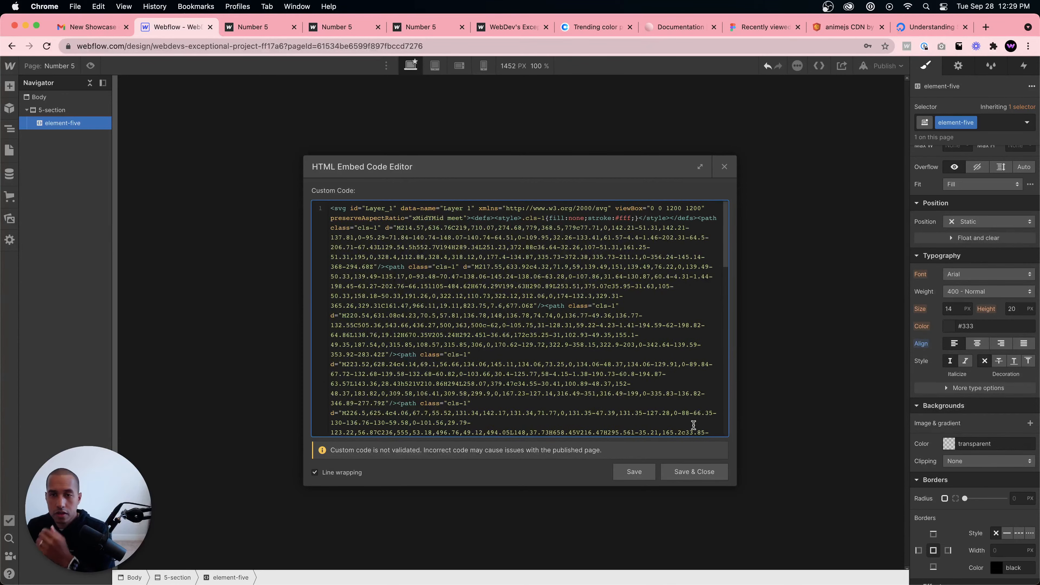
pyautogui.click(698, 472)
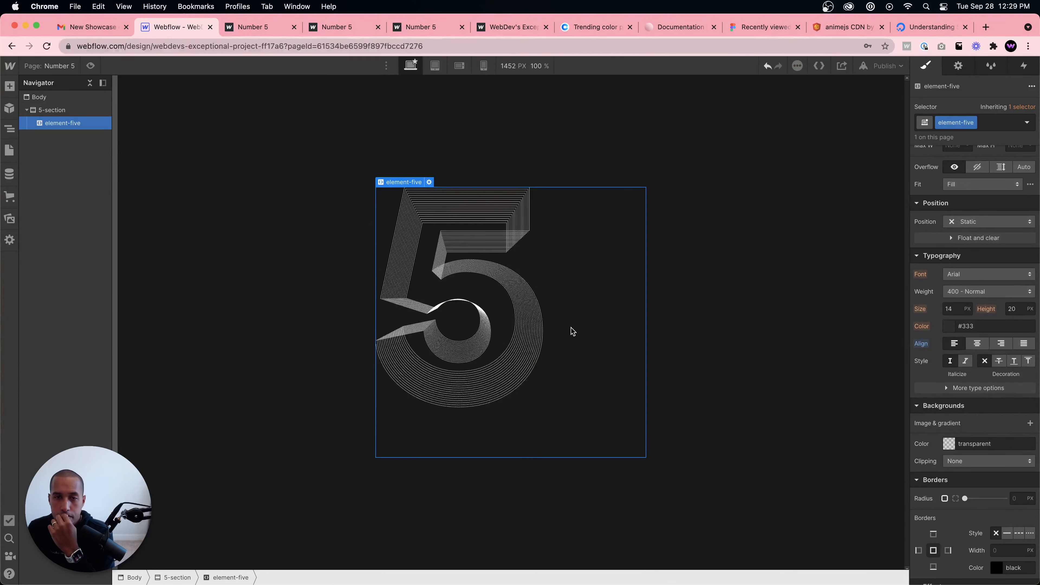
pyautogui.click(885, 65)
pyautogui.click(857, 204)
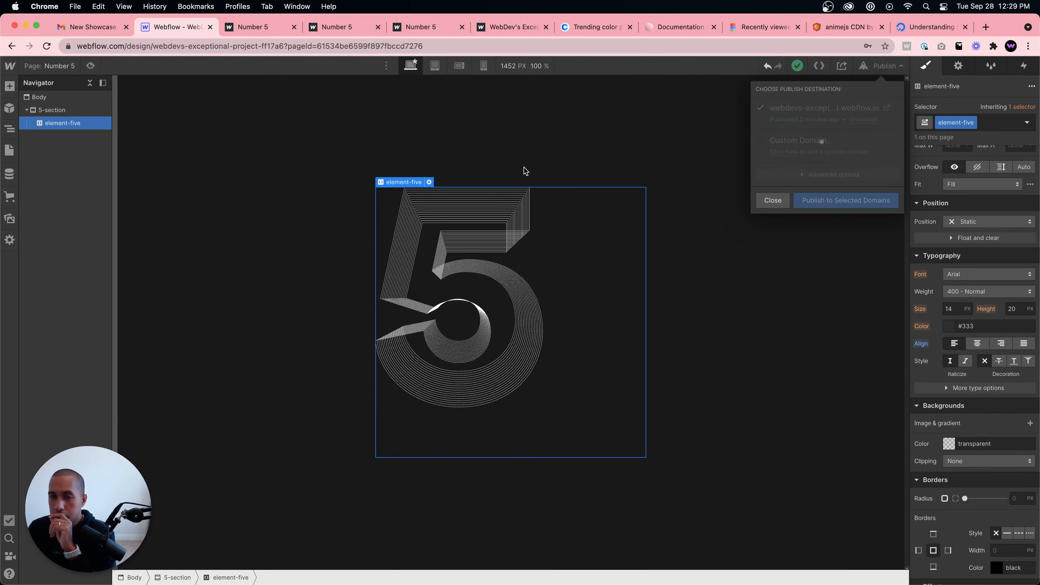
# Step: Restore the width and height attributes in the element-five embed's svg tag, set both to 100%, and save the code
pyautogui.click(428, 182)
pyautogui.scroll(15, 524, 229)
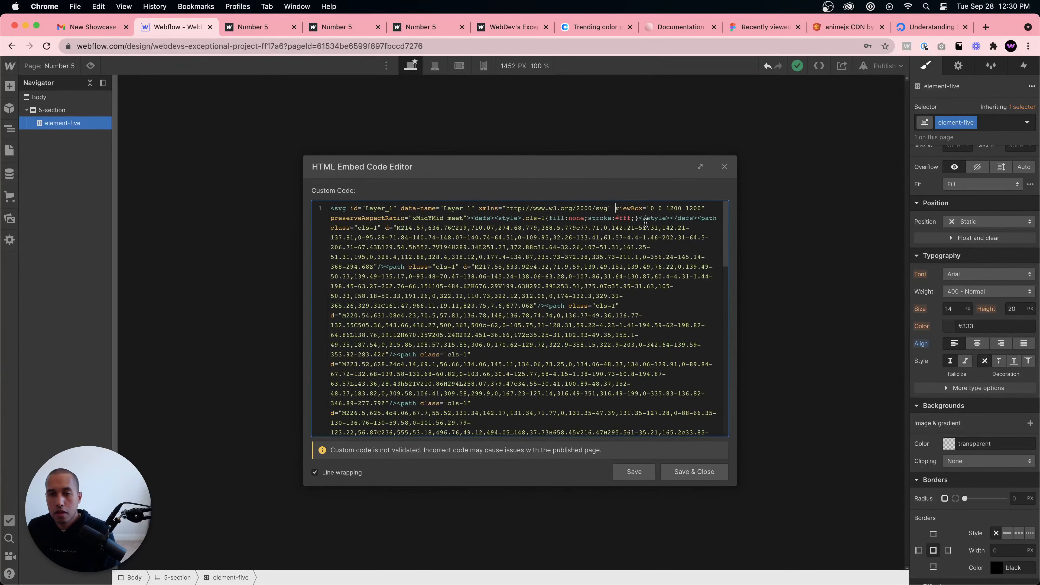
pyautogui.press('super+v')
pyautogui.doubleClick(648, 208)
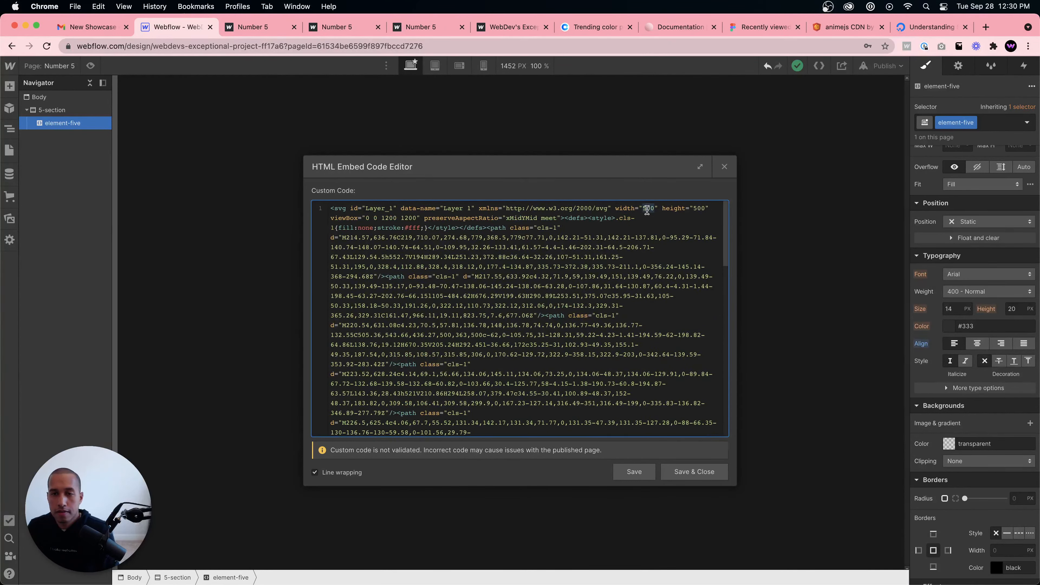
pyautogui.write('100%')
pyautogui.doubleClick(704, 208)
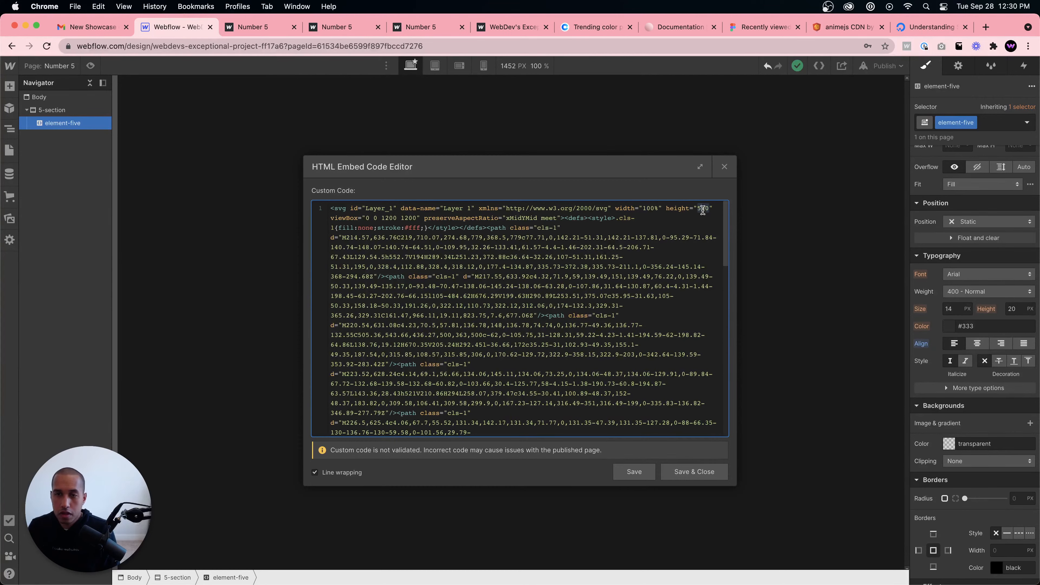
pyautogui.write('100%')
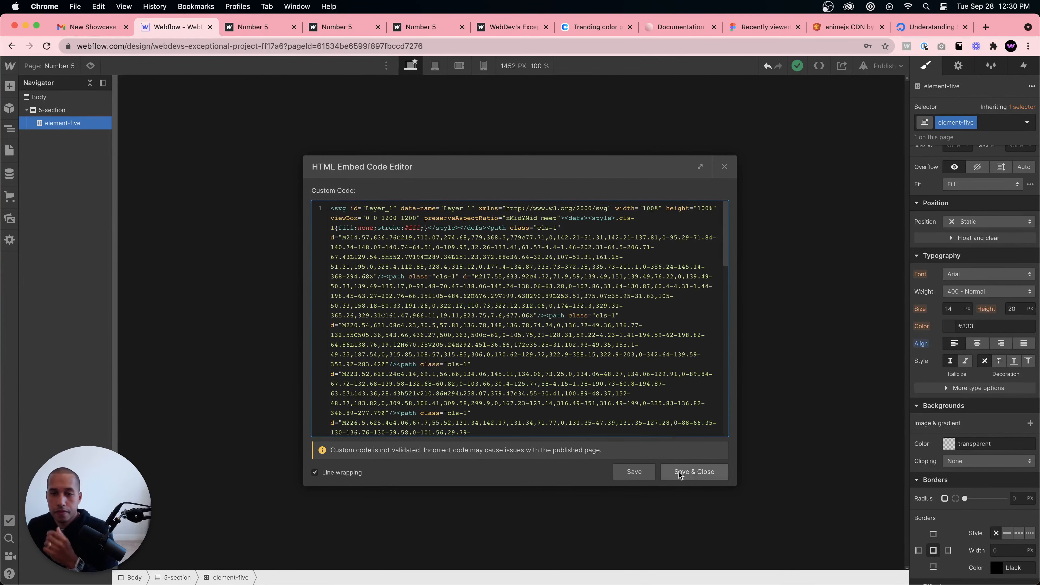
pyautogui.click(694, 471)
# Step: Try the preserveAspectRatio values xMidYMid and none in the embed's svg tag, saving the code after each change
pyautogui.click(429, 182)
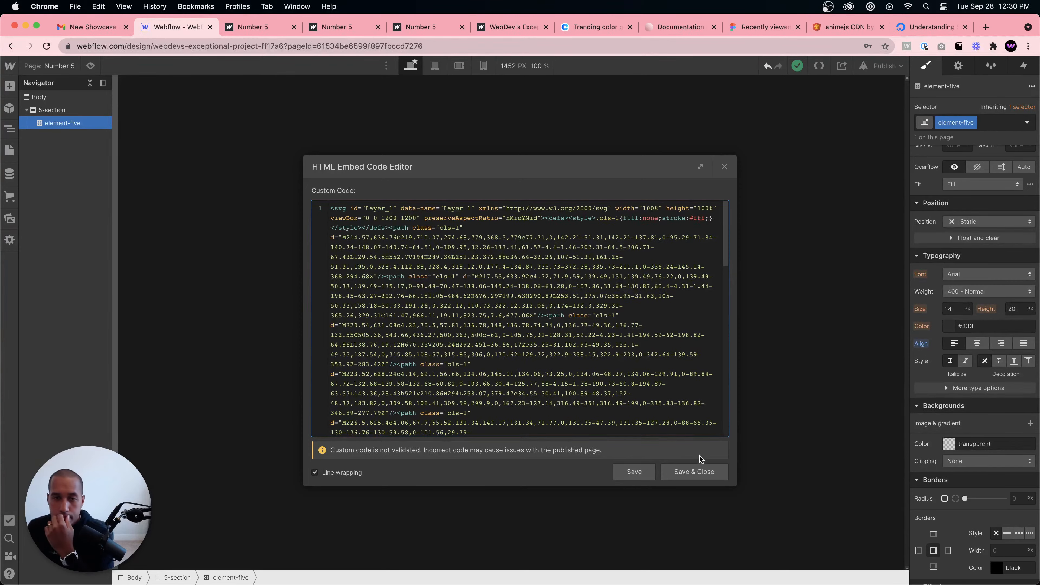
pyautogui.click(696, 473)
pyautogui.click(429, 182)
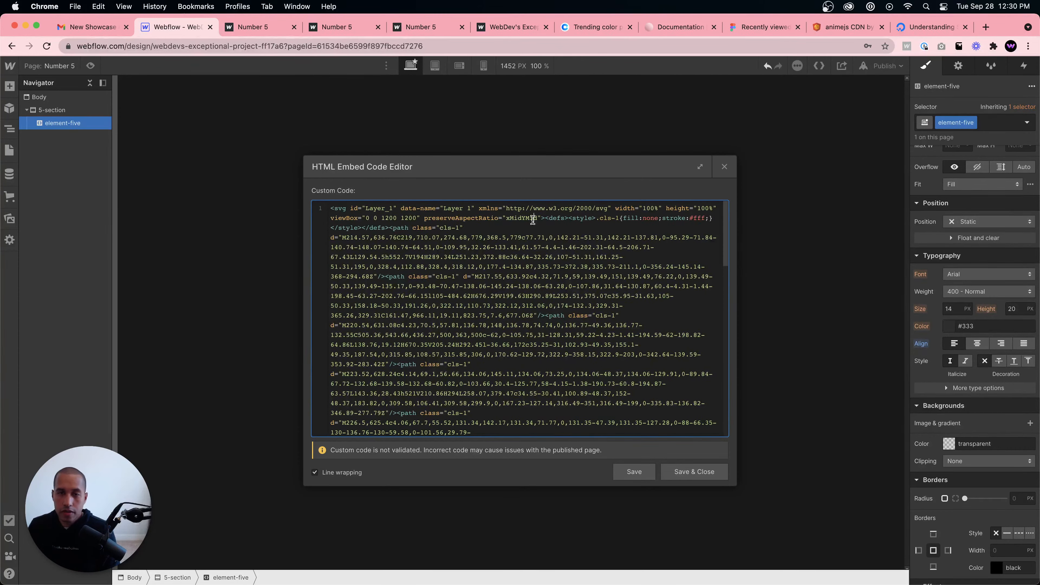
pyautogui.doubleClick(522, 218)
pyautogui.write('none')
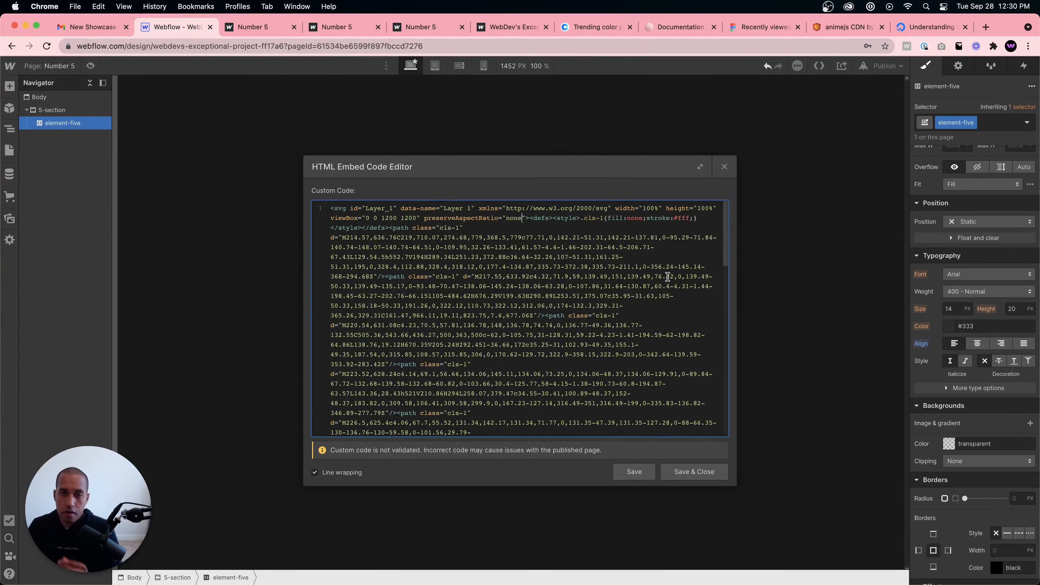
pyautogui.click(708, 473)
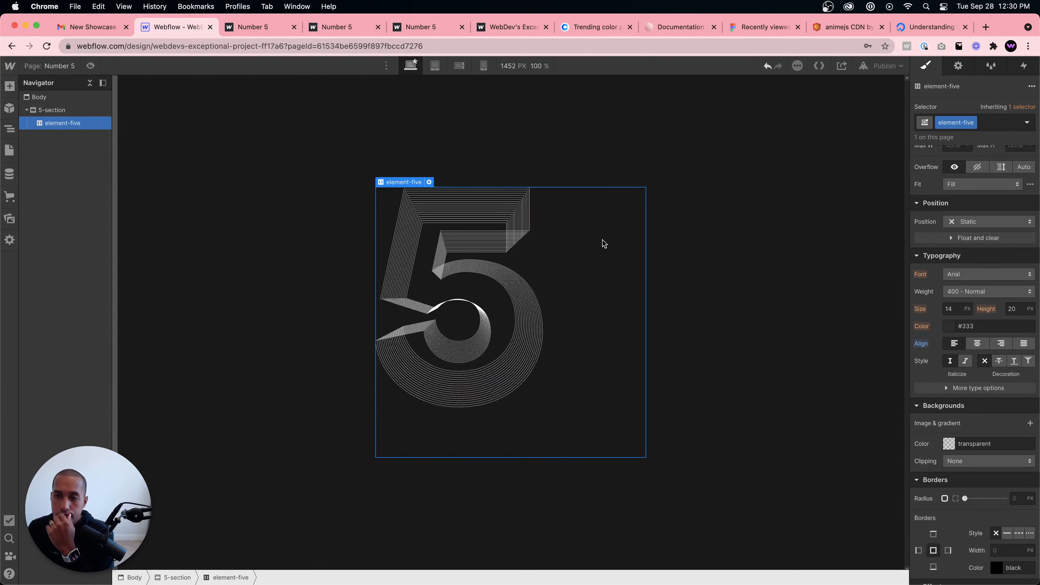
pyautogui.doubleClick(440, 188)
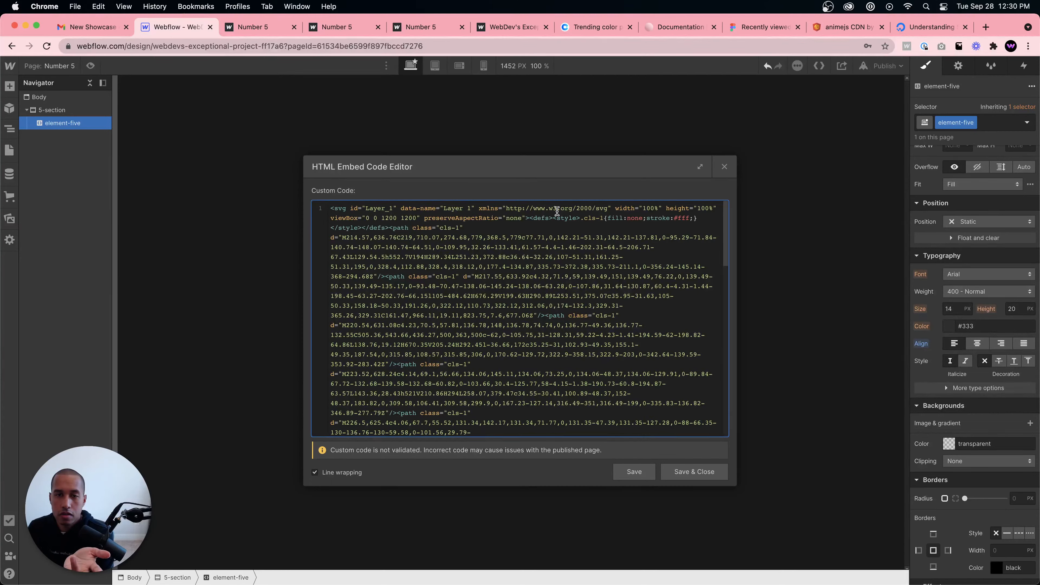
pyautogui.click(717, 475)
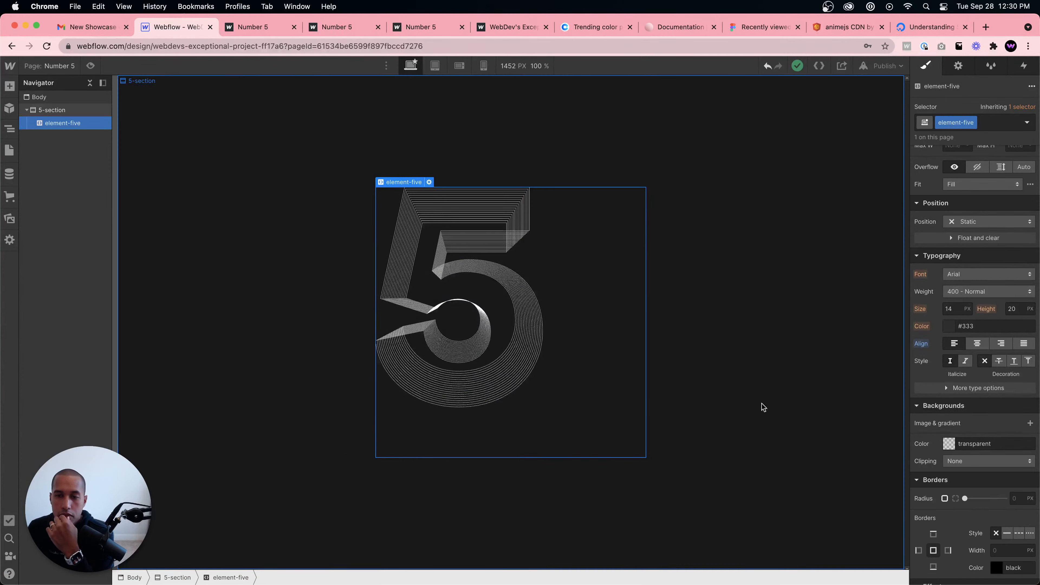
# Step: Publish the site and check the number 5 on the live Number 5 page
pyautogui.click(889, 70)
pyautogui.click(833, 201)
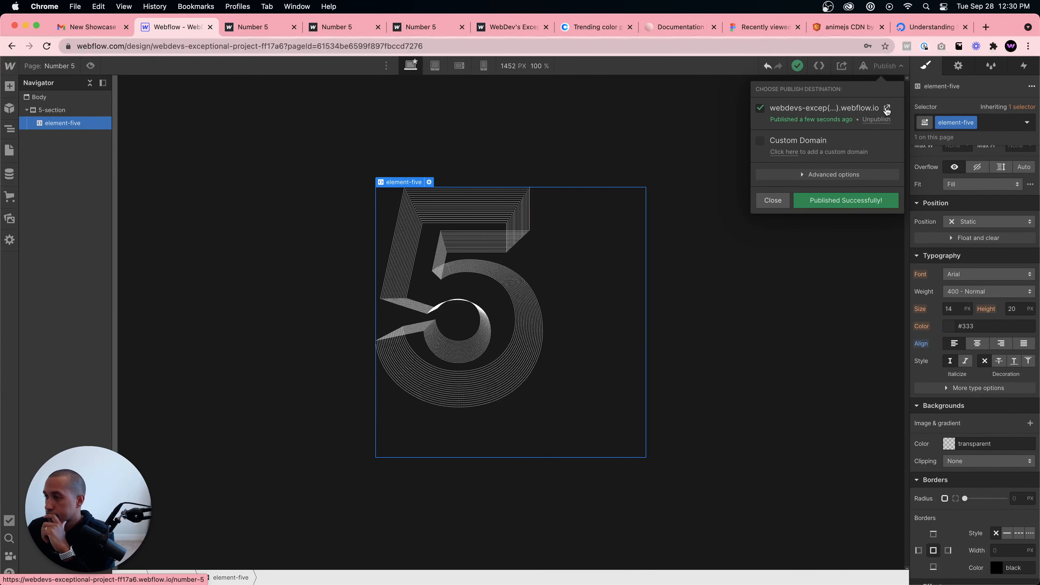
pyautogui.click(887, 109)
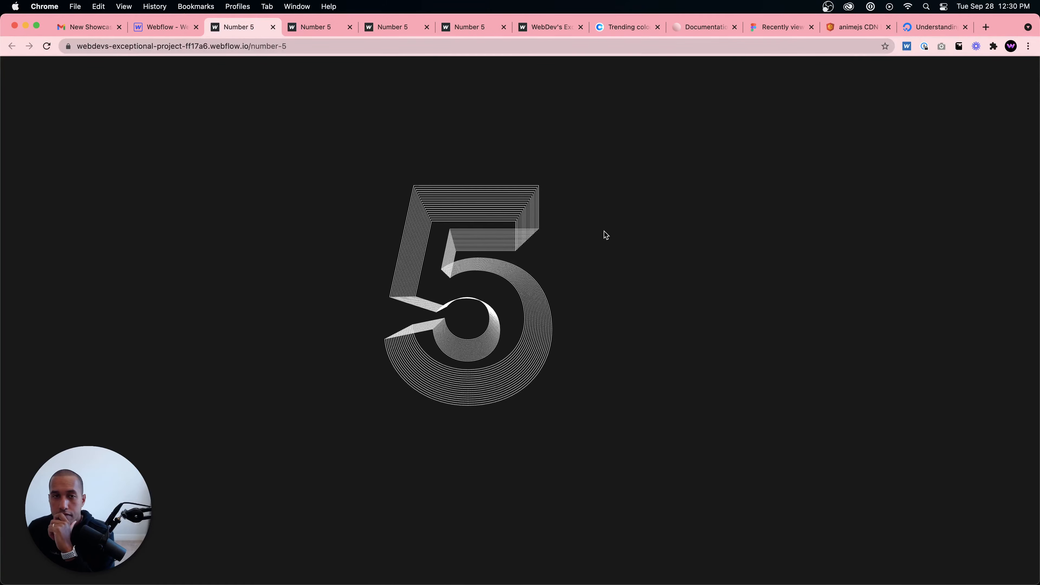
pyautogui.click(161, 27)
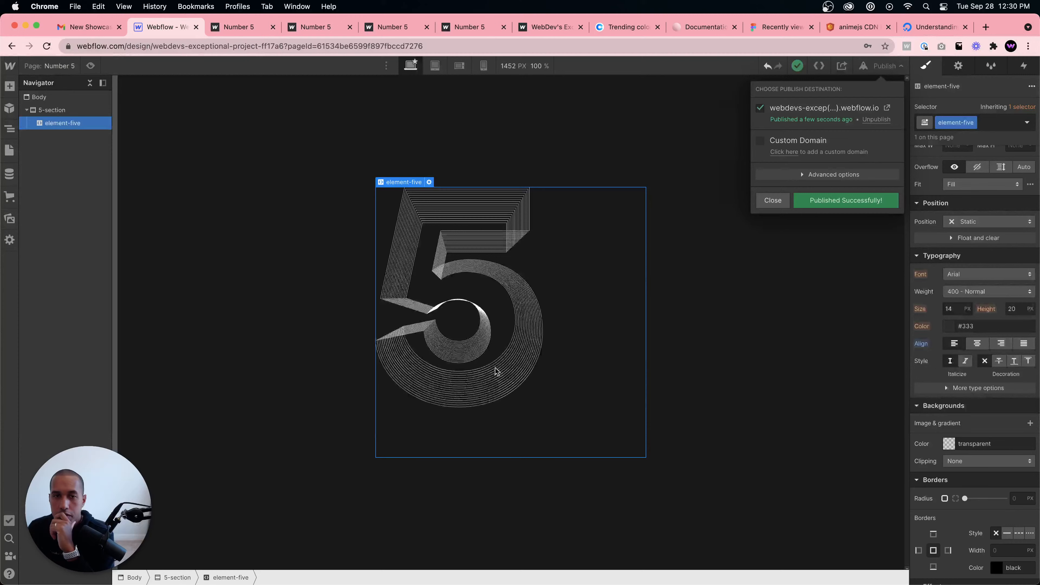
# Step: Switch to Illustrator and copy the complete original SVG code of the number 5 artwork from its exported text file
pyautogui.click(580, 541)
pyautogui.moveTo(587, 584)
pyautogui.click(593, 562)
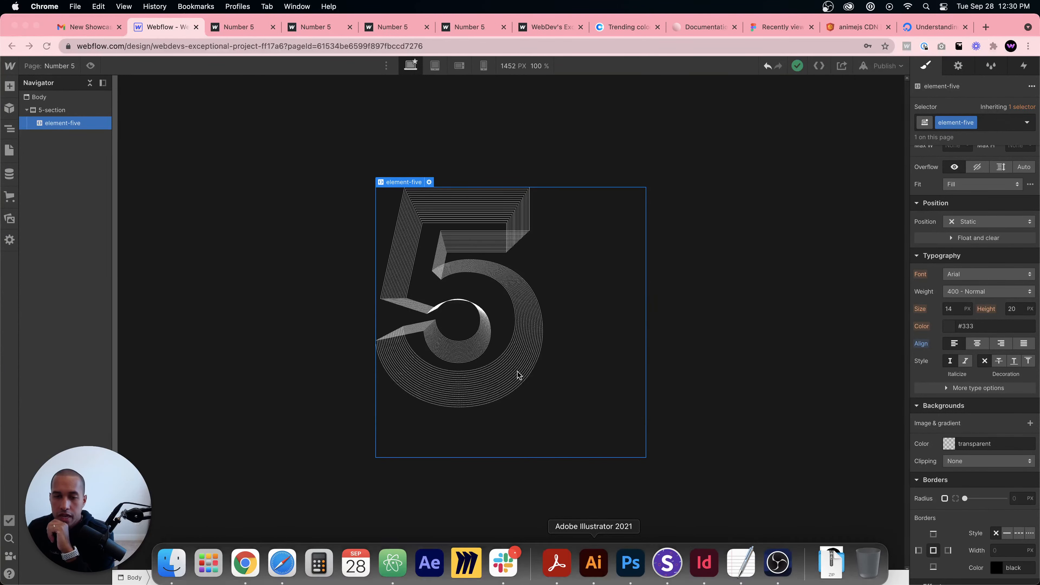
pyautogui.click(458, 325)
pyautogui.press('super+a')
pyautogui.click(446, 225)
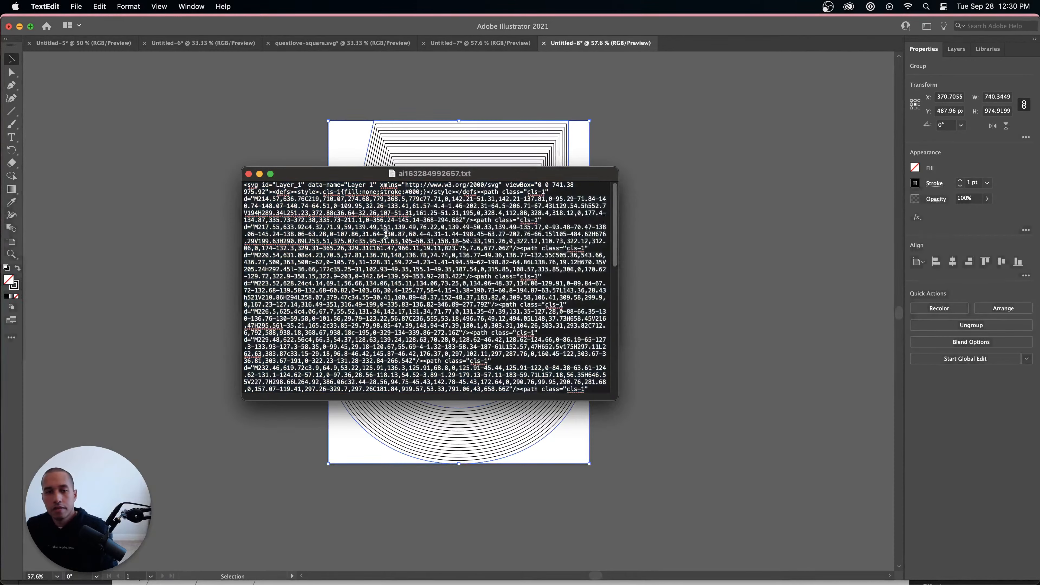
pyautogui.press('super+a')
pyautogui.press('super+c')
# Step: Return to Webflow in Chrome, replace all of the element-five embed's code with the copied SVG, and save it
pyautogui.click(244, 559)
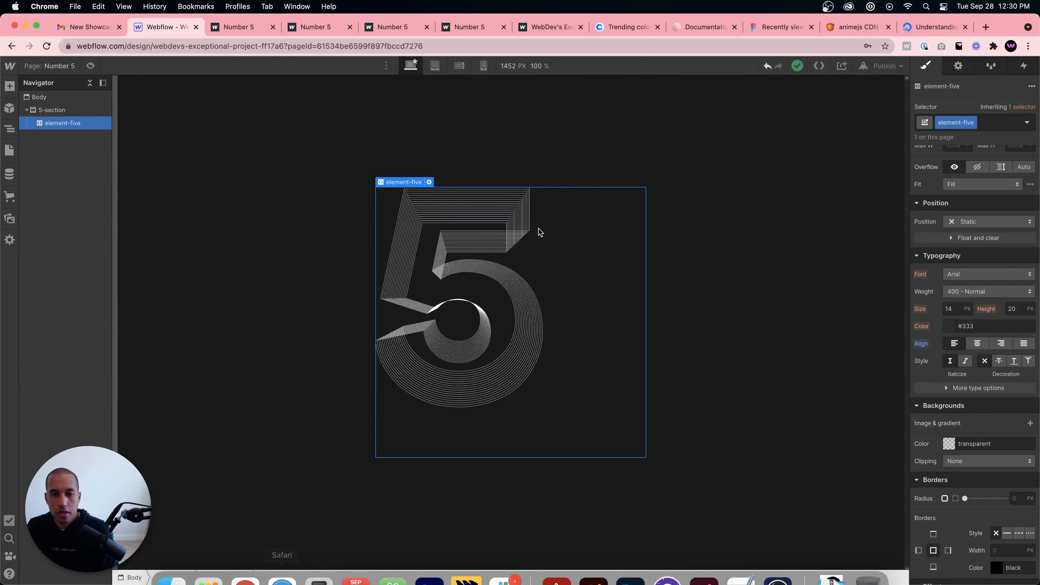
pyautogui.click(426, 180)
pyautogui.press('super+a')
pyautogui.press('super+v')
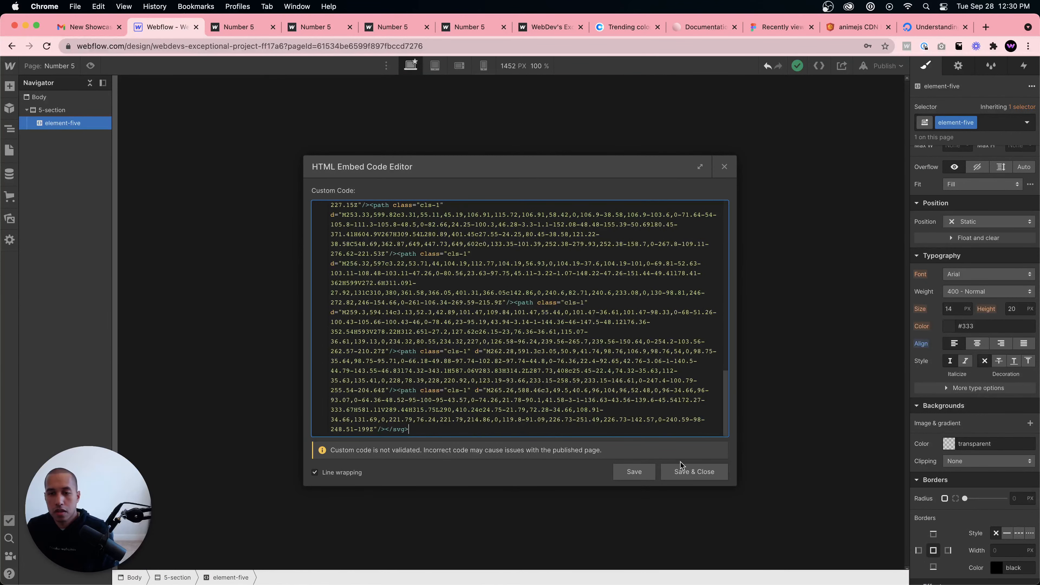
pyautogui.click(682, 471)
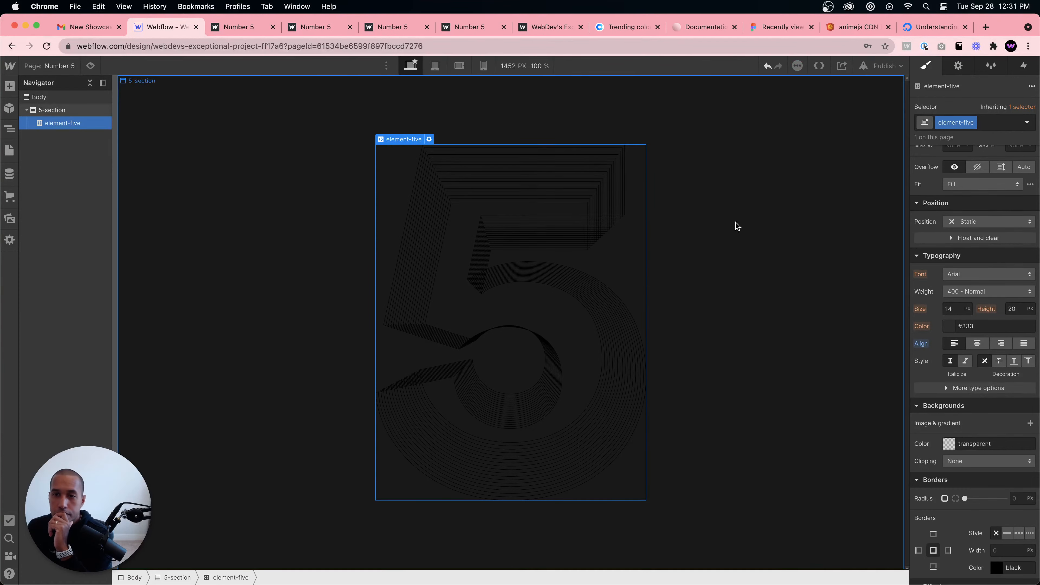
# Step: Set the embed's cls-1 style to fill #fff and stroke #000, and save the code
pyautogui.click(429, 139)
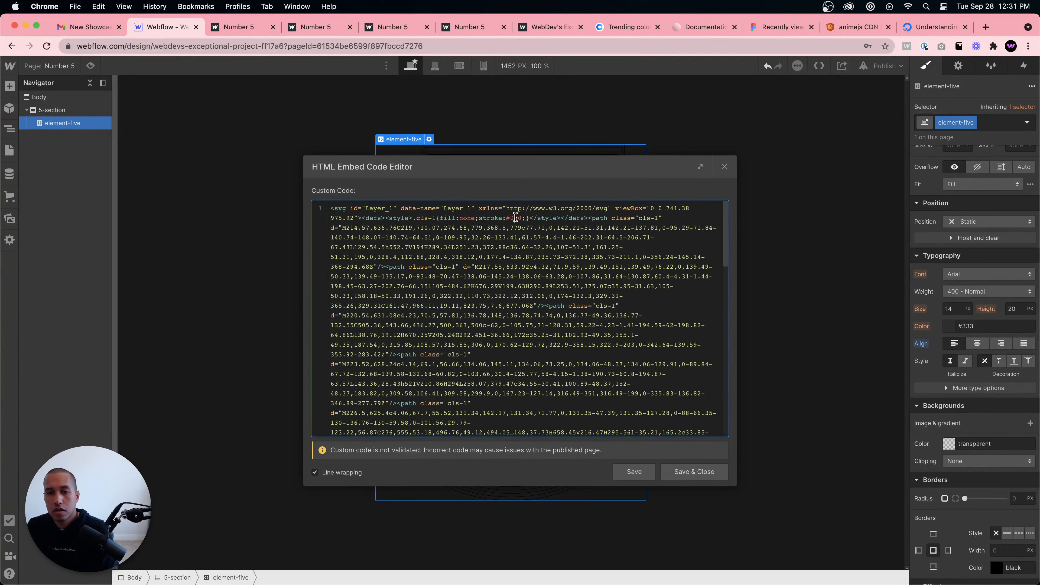
pyautogui.moveTo(520, 219); pyautogui.dragTo(521, 218)
pyautogui.write('fff')
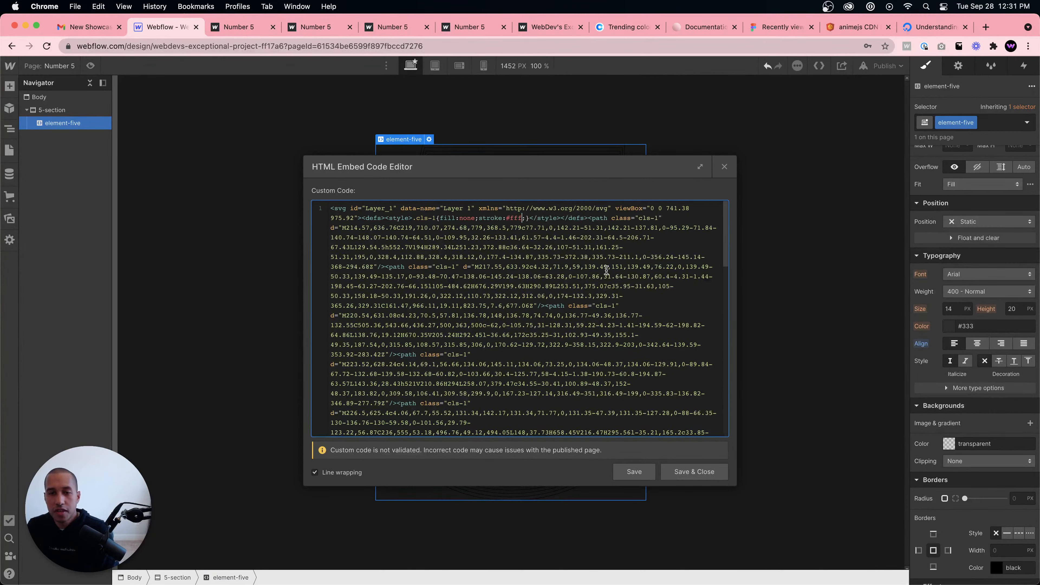
pyautogui.doubleClick(467, 218)
pyautogui.write('#fff')
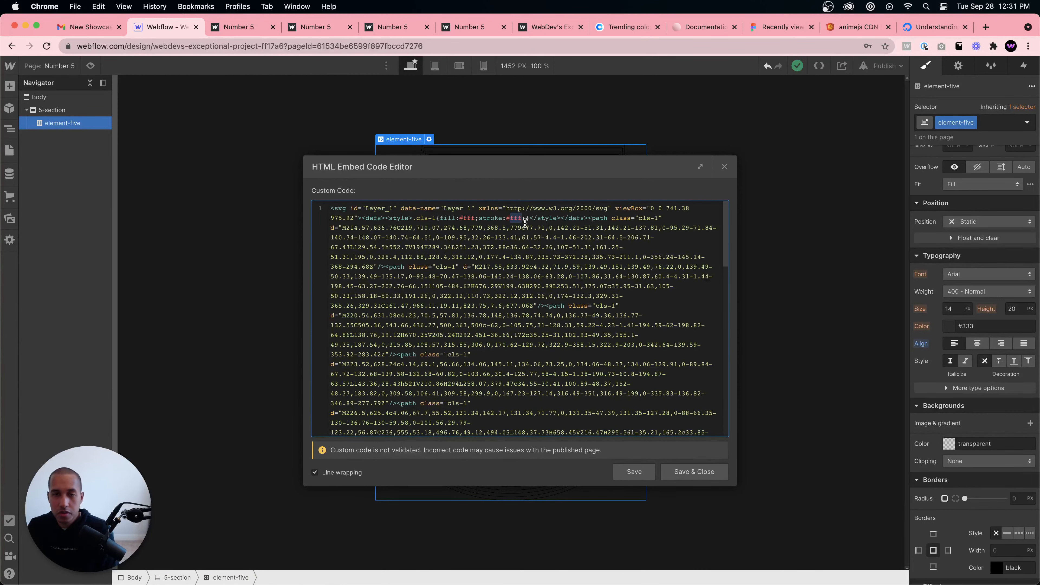
pyautogui.click(701, 476)
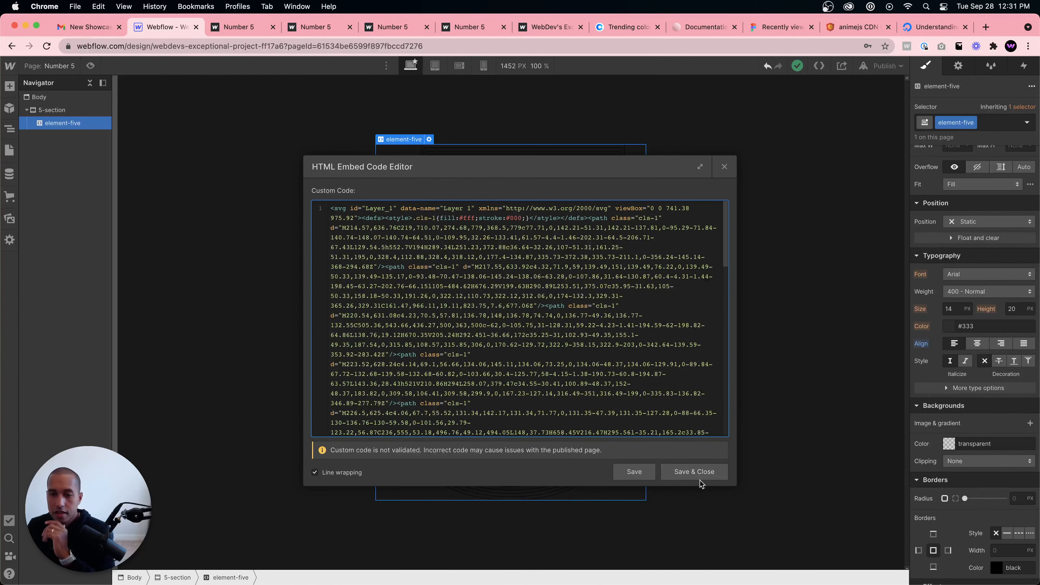
pyautogui.click(736, 414)
# Step: Publish the site, open the live Number 5 page, and reload it to check the animated number
pyautogui.click(863, 66)
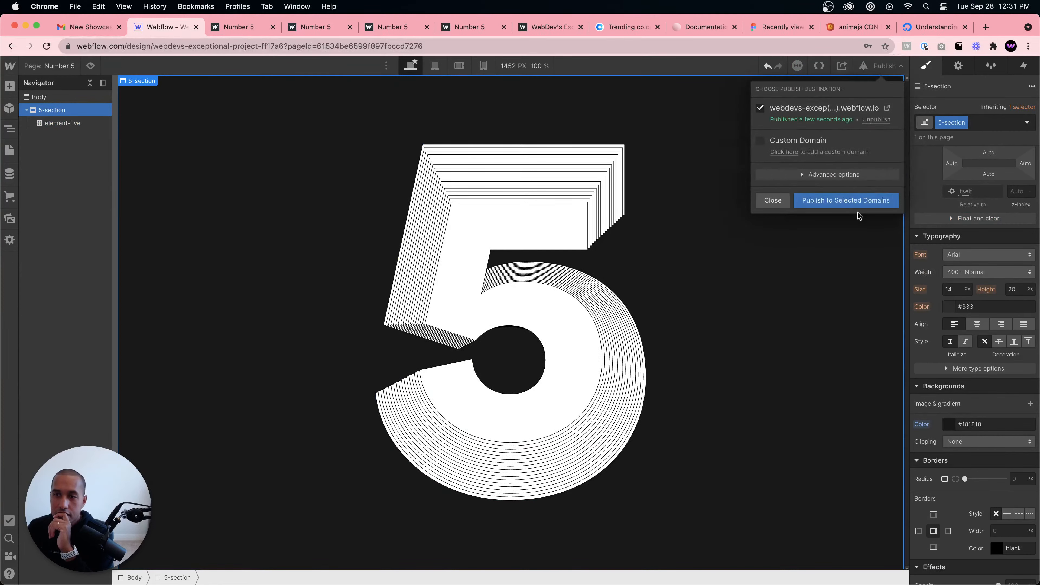
pyautogui.click(858, 200)
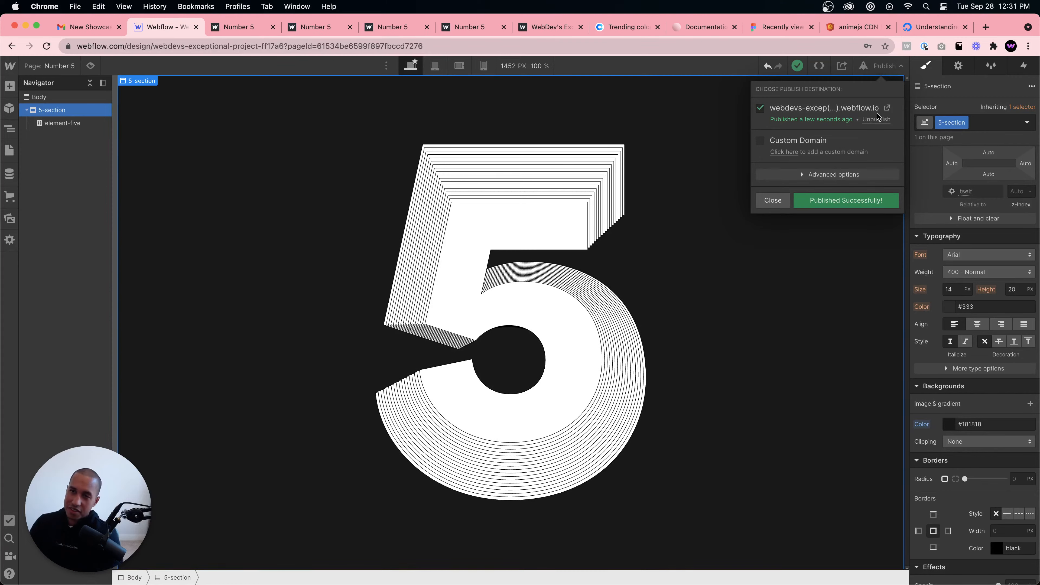
pyautogui.click(887, 107)
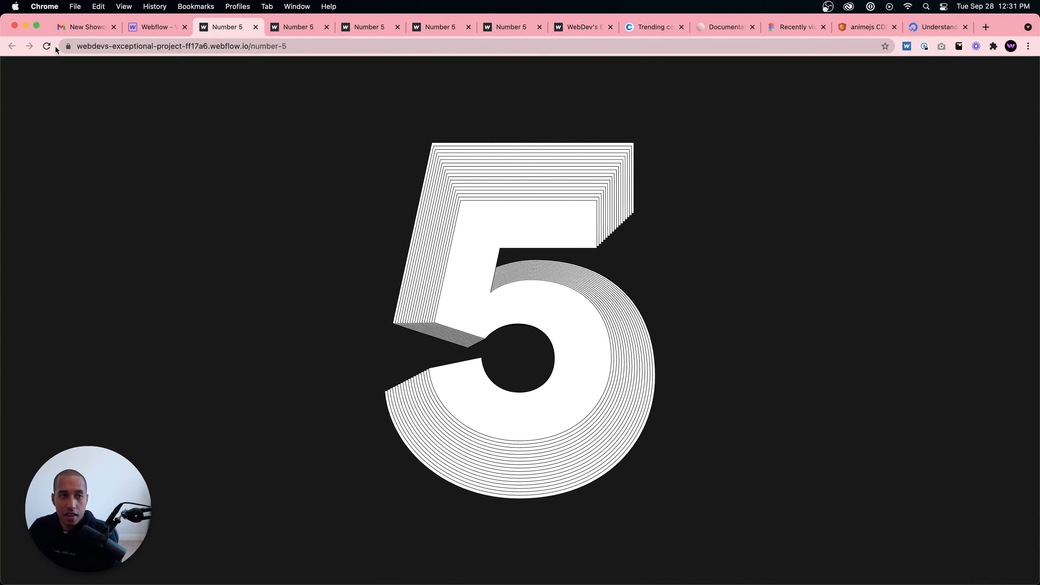
pyautogui.click(47, 46)
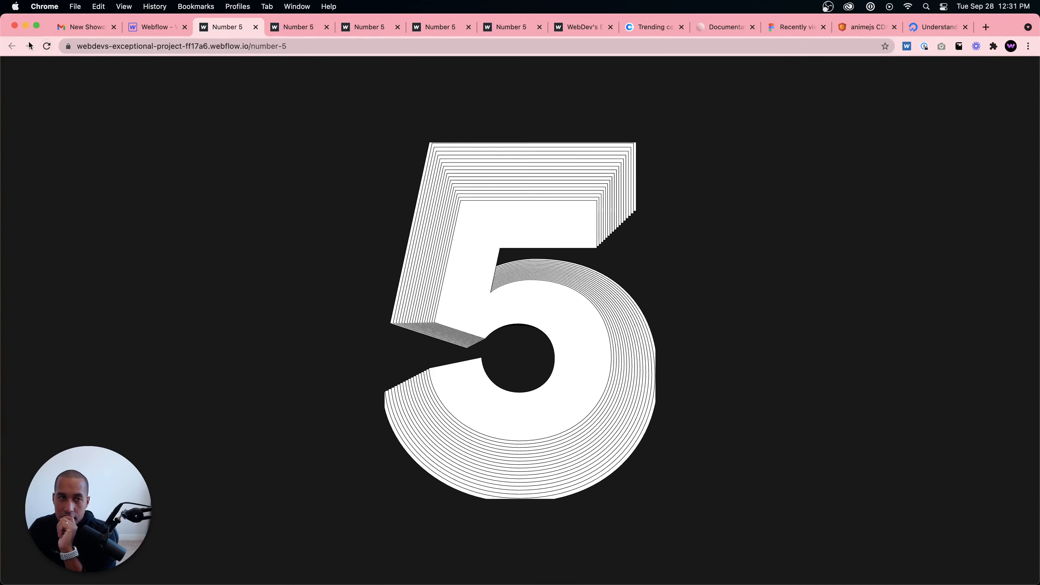
pyautogui.click(47, 47)
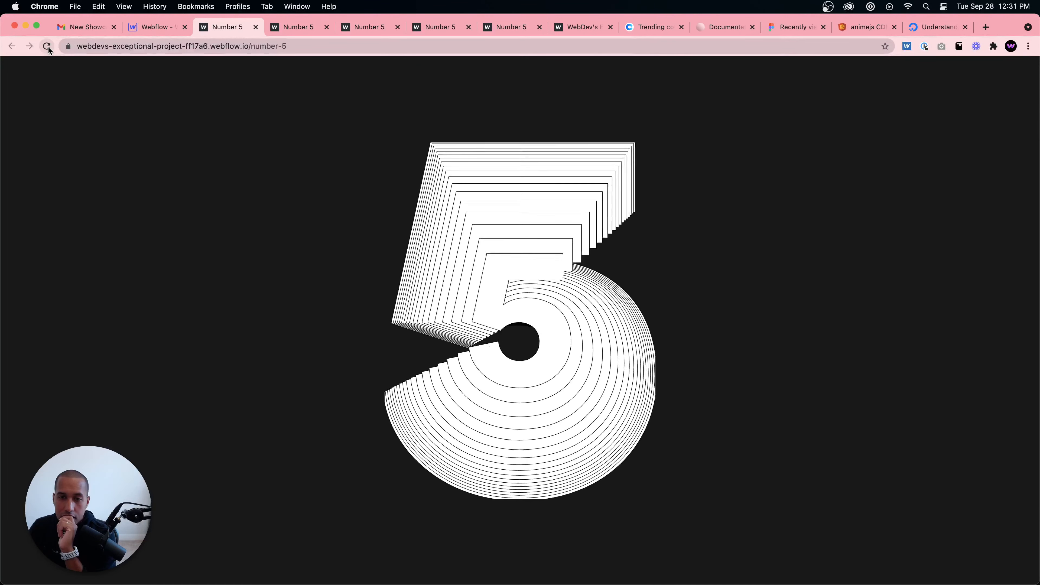
pyautogui.click(168, 28)
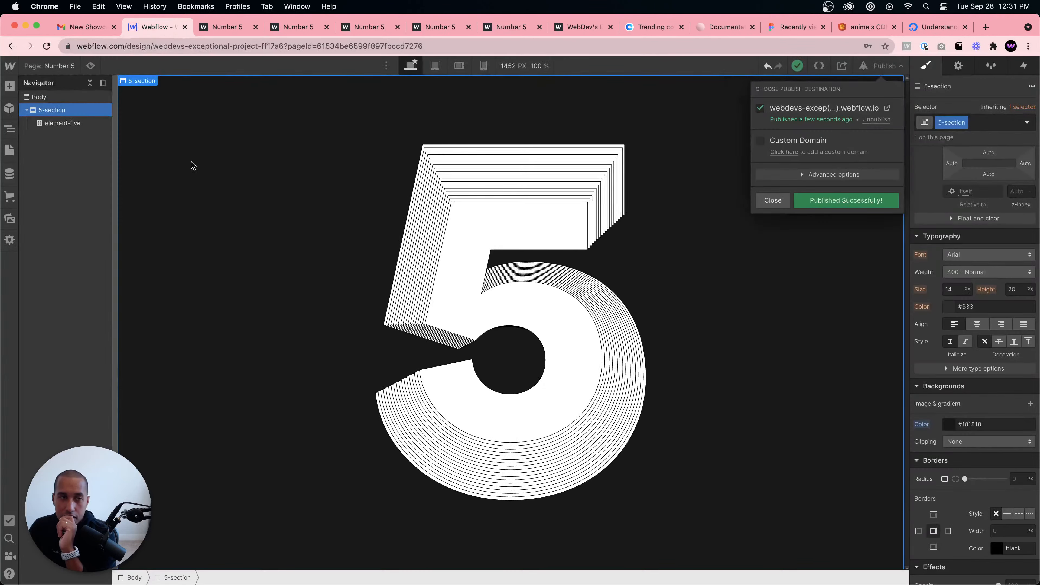
# Step: Examine the anime code before the closing body tag in the Number 5 page settings, and look up Easings in the anime.js documentation
pyautogui.click(191, 166)
pyautogui.click(9, 150)
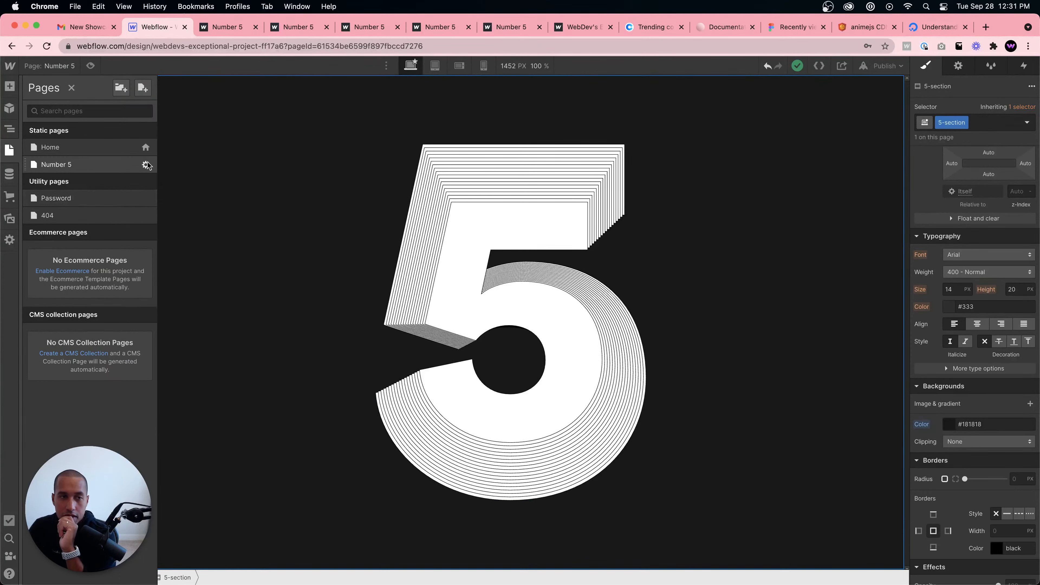
pyautogui.click(146, 164)
pyautogui.scroll(-15, 386, 286)
pyautogui.scroll(-3, 355, 442)
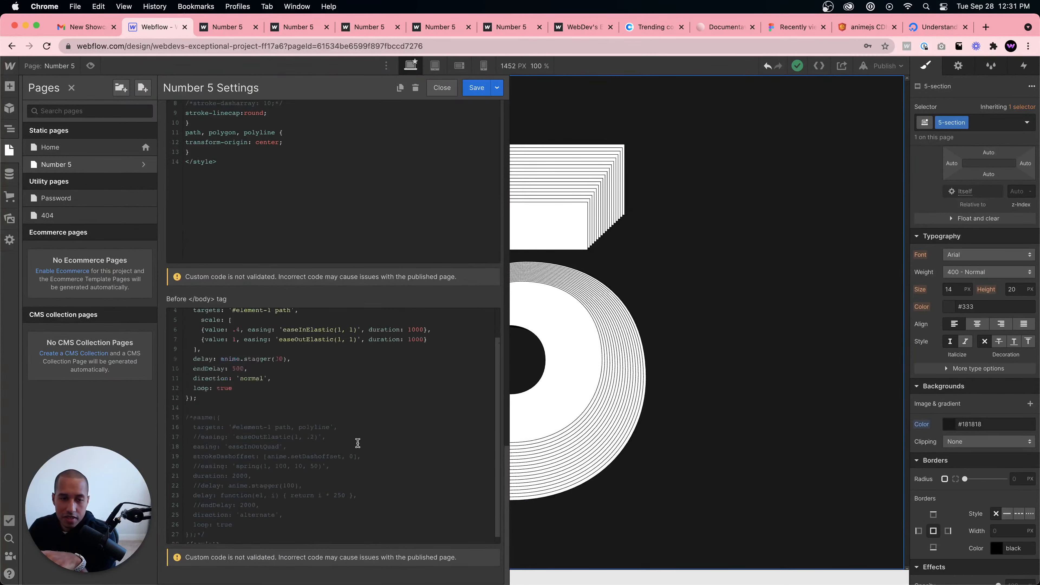
pyautogui.scroll(3, 299, 435)
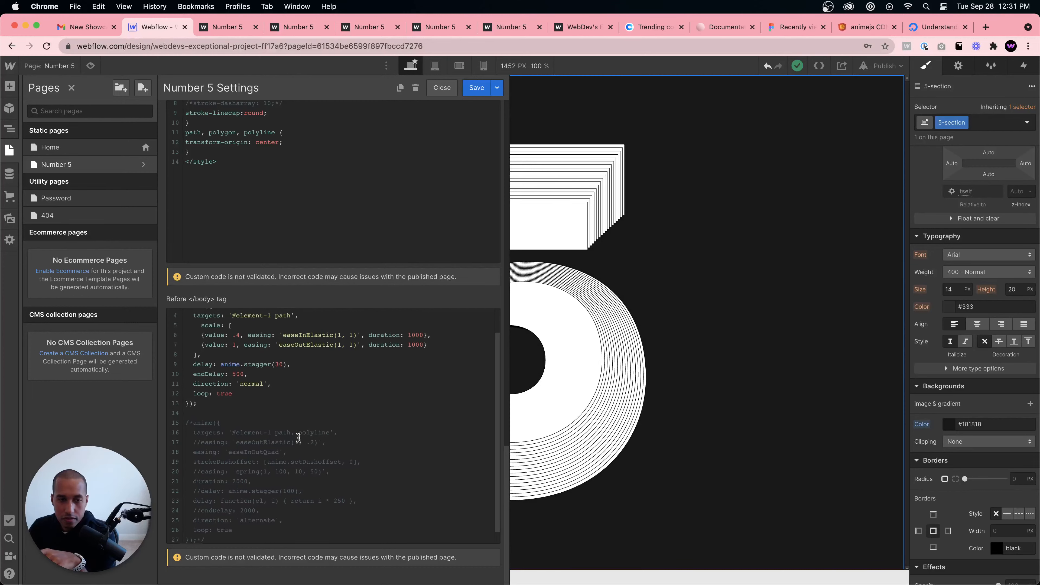
pyautogui.scroll(-1, 299, 436)
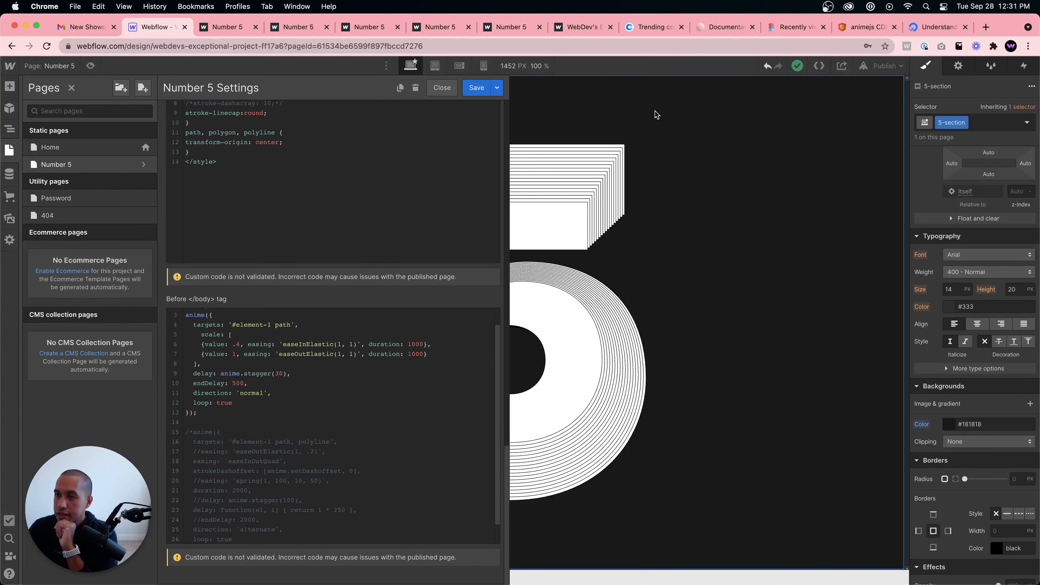
pyautogui.click(758, 23)
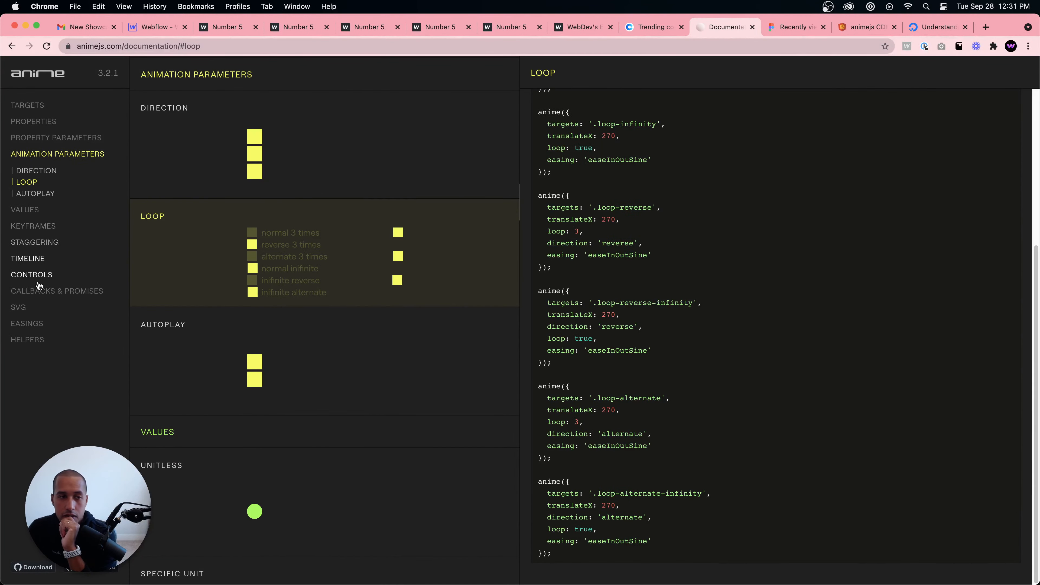
pyautogui.click(36, 318)
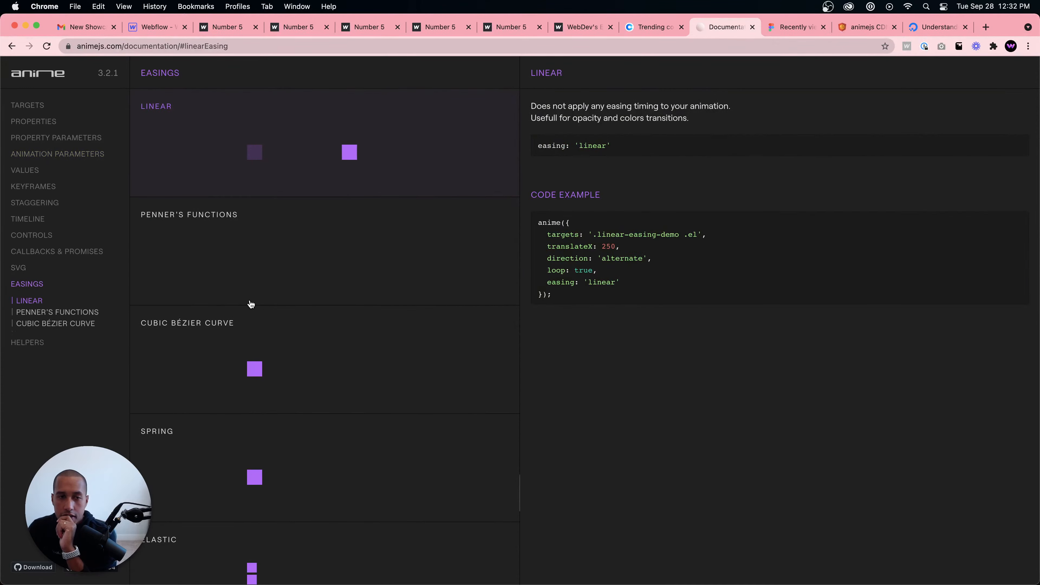
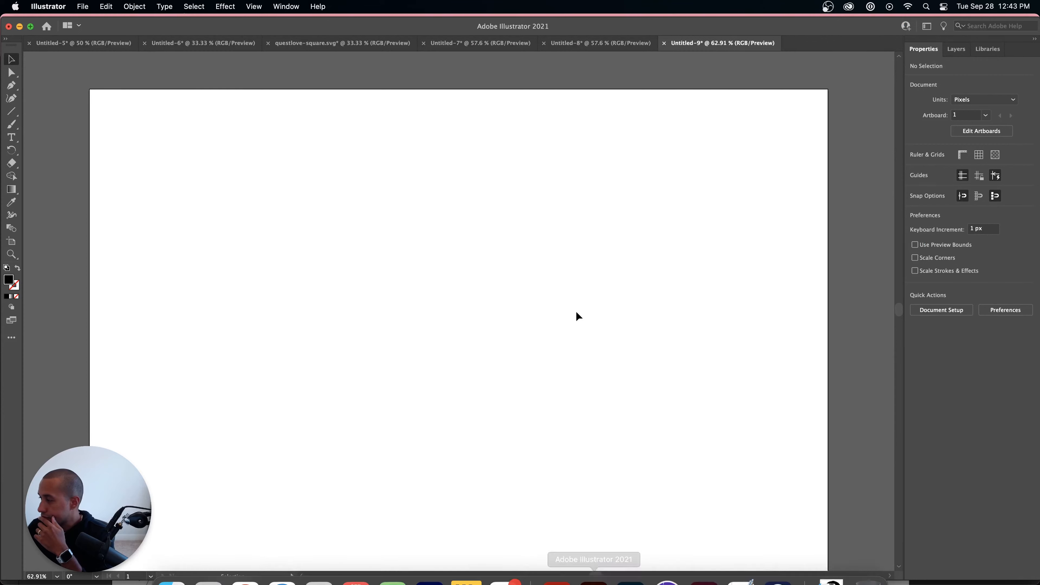
# Step: Add a text letter Q and enlarge it to about 351 by 487 px near the artboard's upper middle
pyautogui.press('t')
pyautogui.click(477, 299)
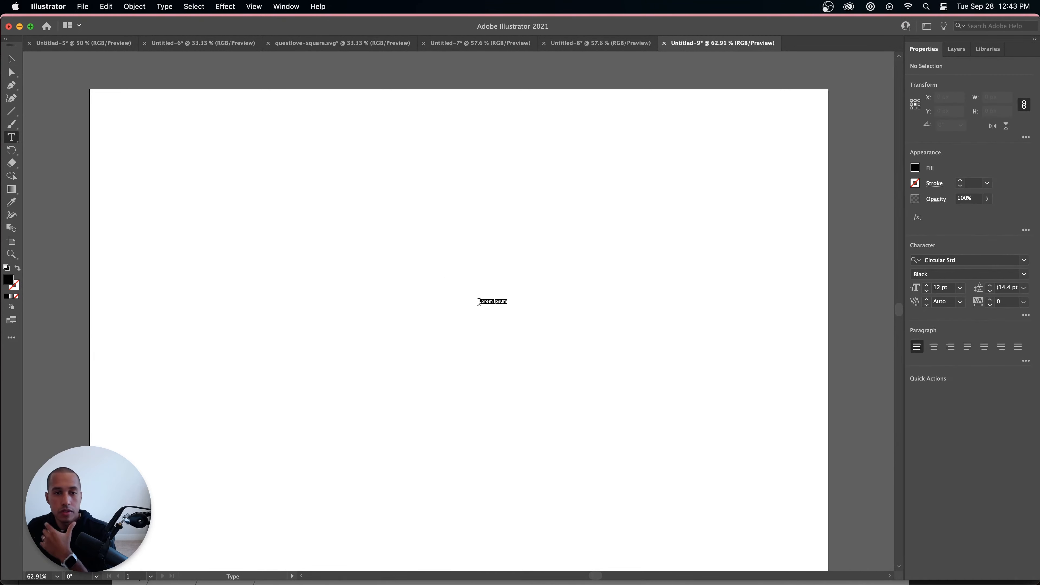
pyautogui.write('a')
pyautogui.click(11, 59)
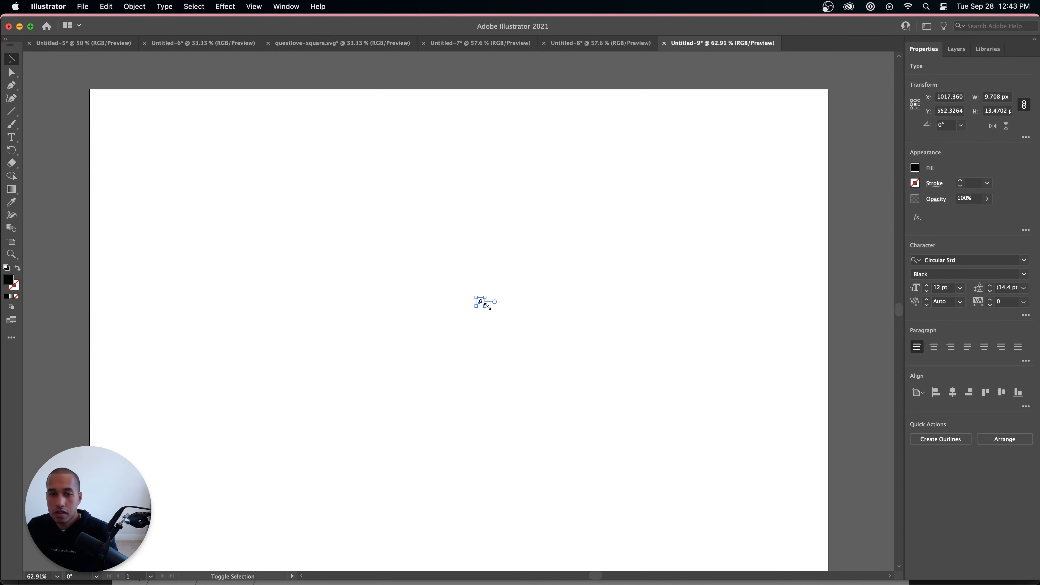
pyautogui.moveTo(485, 306); pyautogui.dragTo(817, 574)
pyautogui.moveTo(583, 332); pyautogui.dragTo(458, 196)
pyautogui.scroll(10, 496, 250)
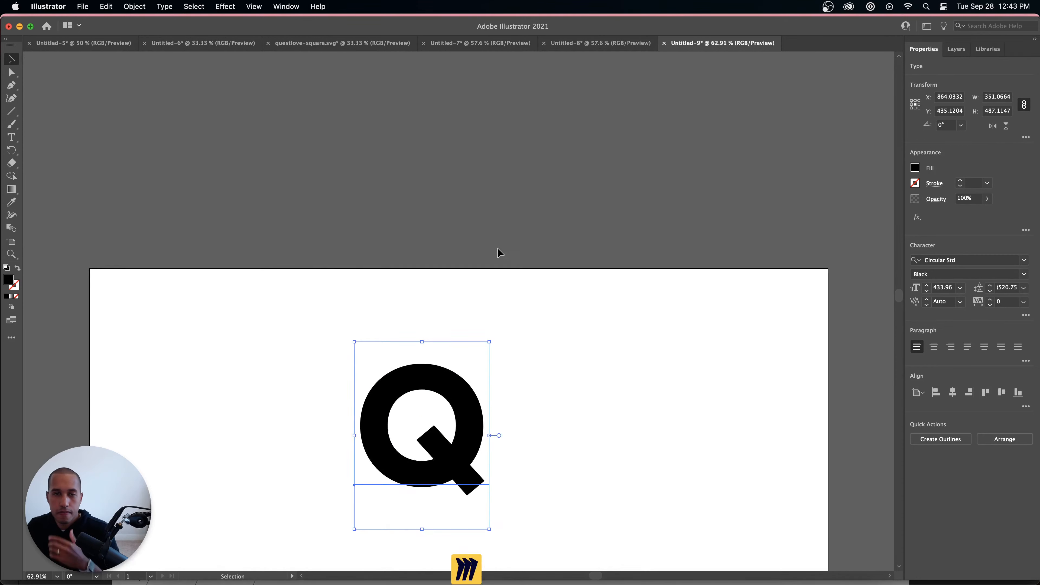
pyautogui.scroll(-8, 491, 270)
pyautogui.scroll(-4, 491, 271)
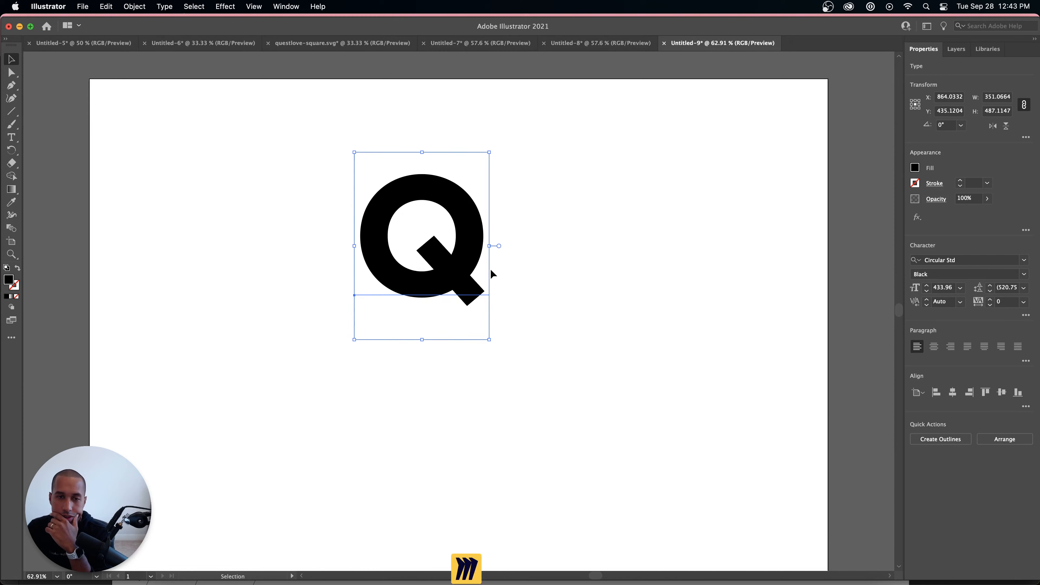
# Step: Return to Illustrator and expand the Q text into a shape with Object and Fill enabled
pyautogui.press('super+Tab')
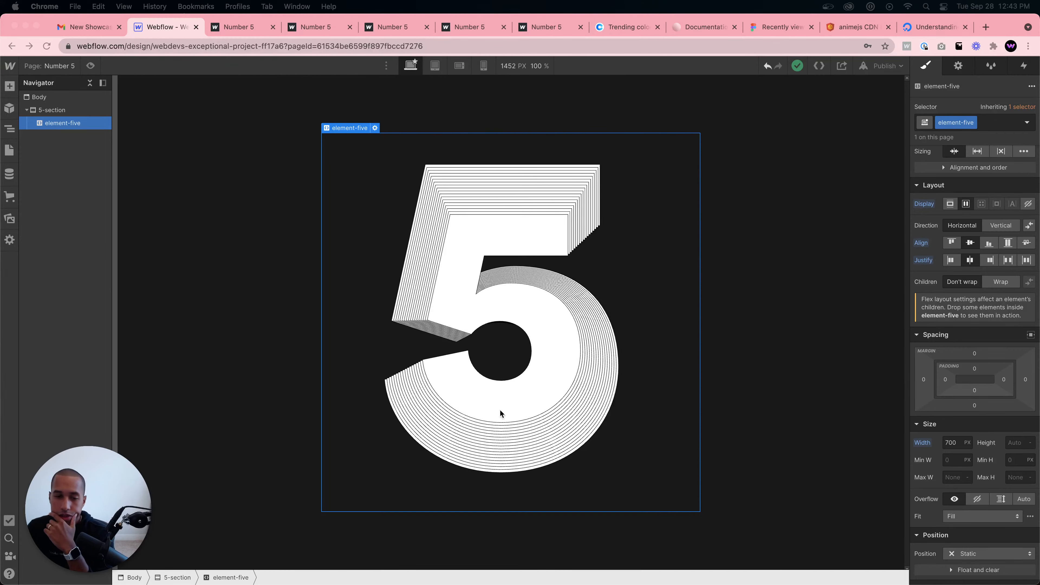
pyautogui.click(594, 559)
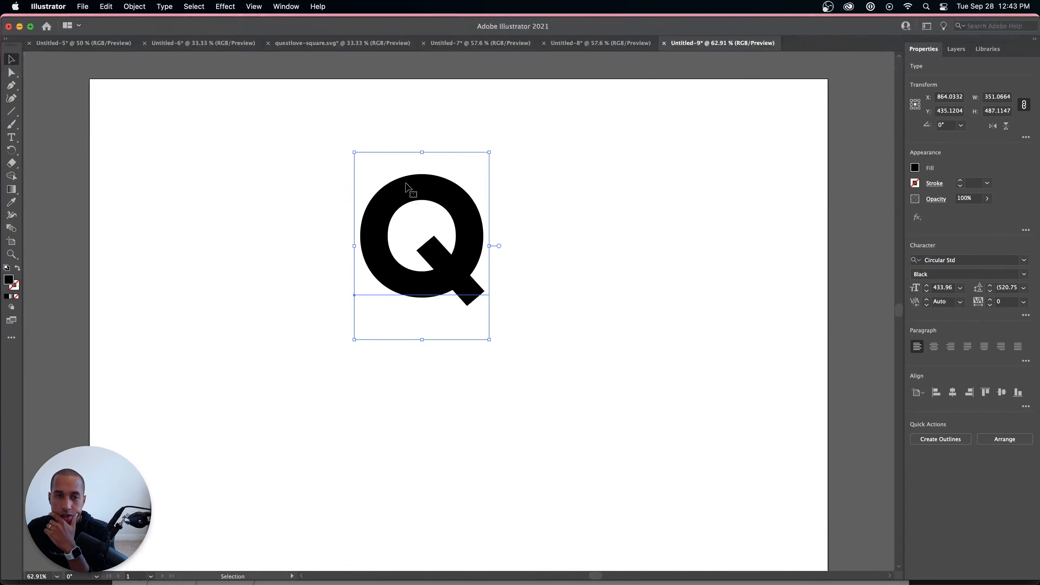
pyautogui.click(135, 6)
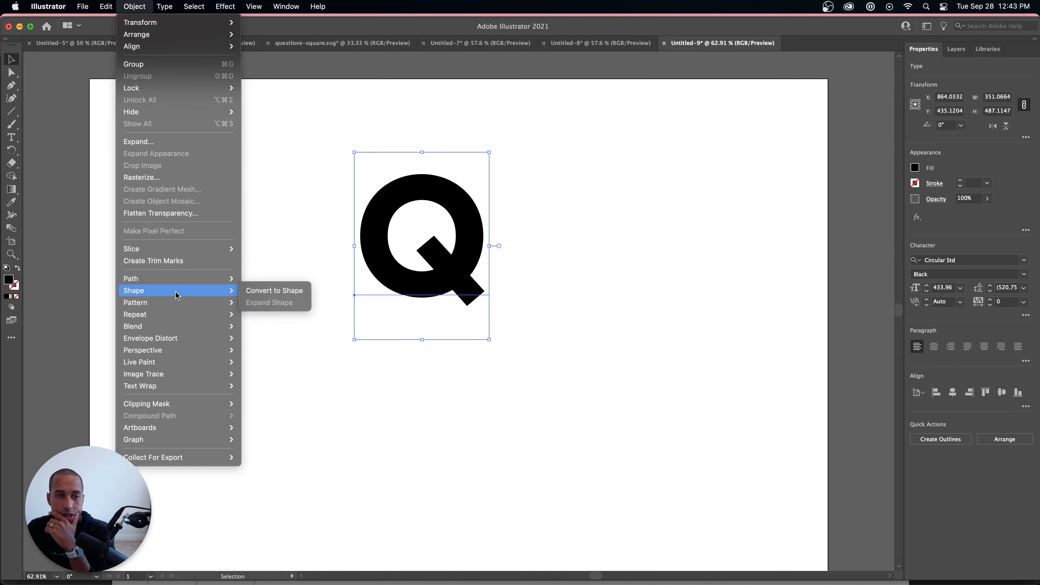
pyautogui.click(171, 143)
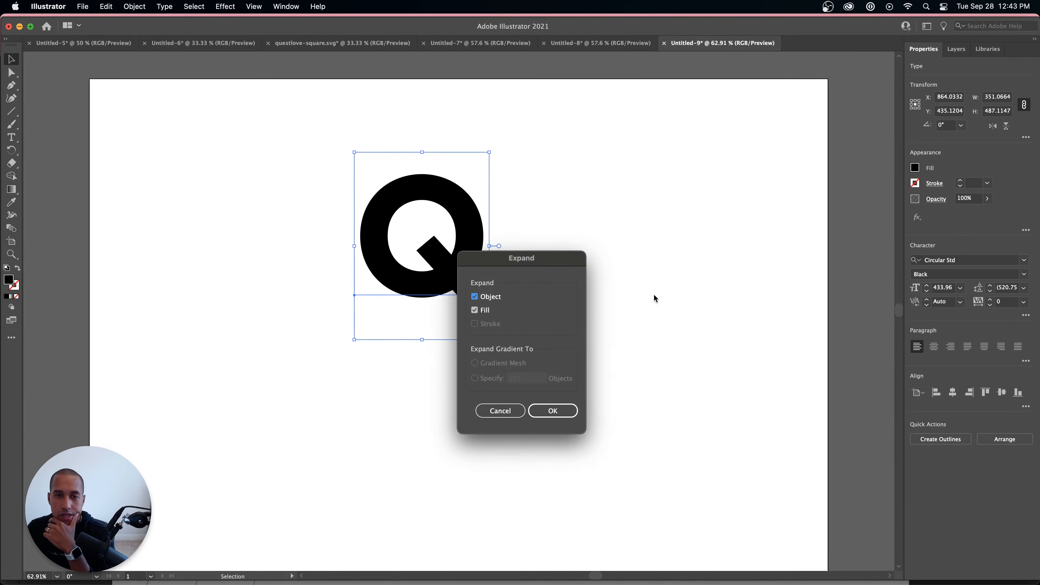
pyautogui.click(555, 414)
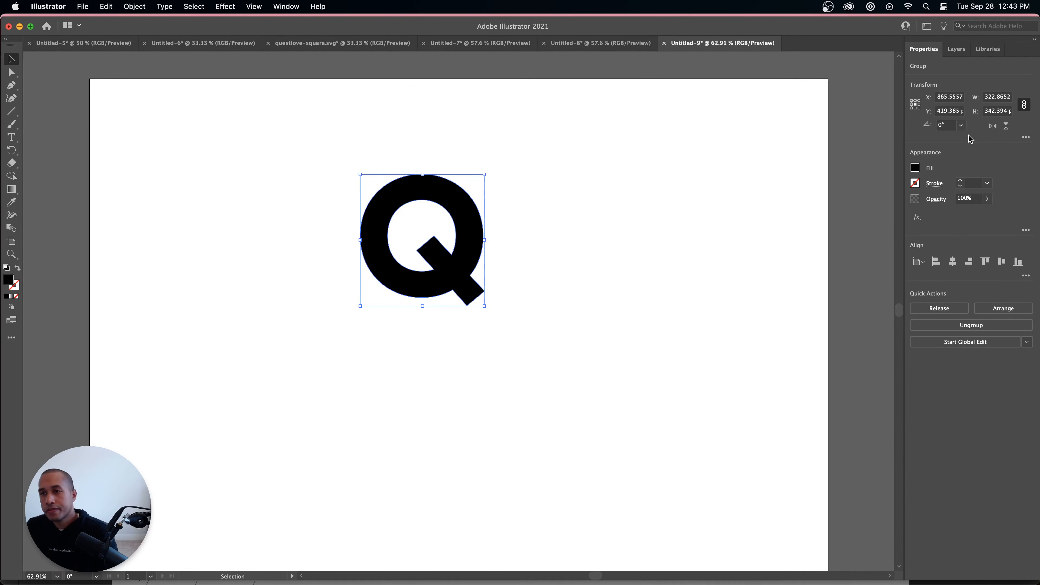
# Step: Set the expanded Q's height to 800 px and centre it horizontally and vertically on the artboard
pyautogui.click(997, 111)
pyautogui.write('800')
pyautogui.press('Return')
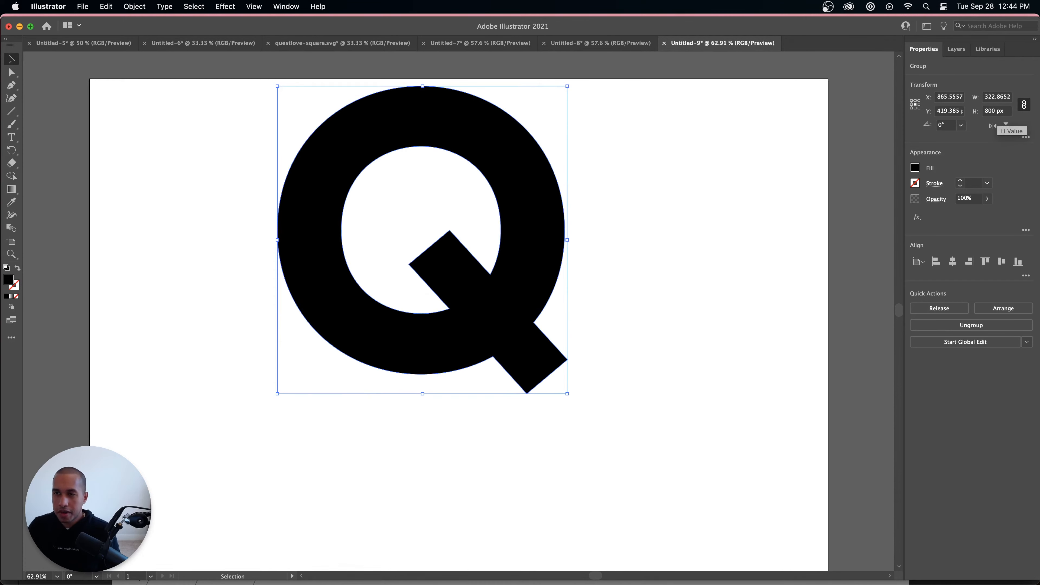
pyautogui.click(952, 261)
pyautogui.click(1001, 261)
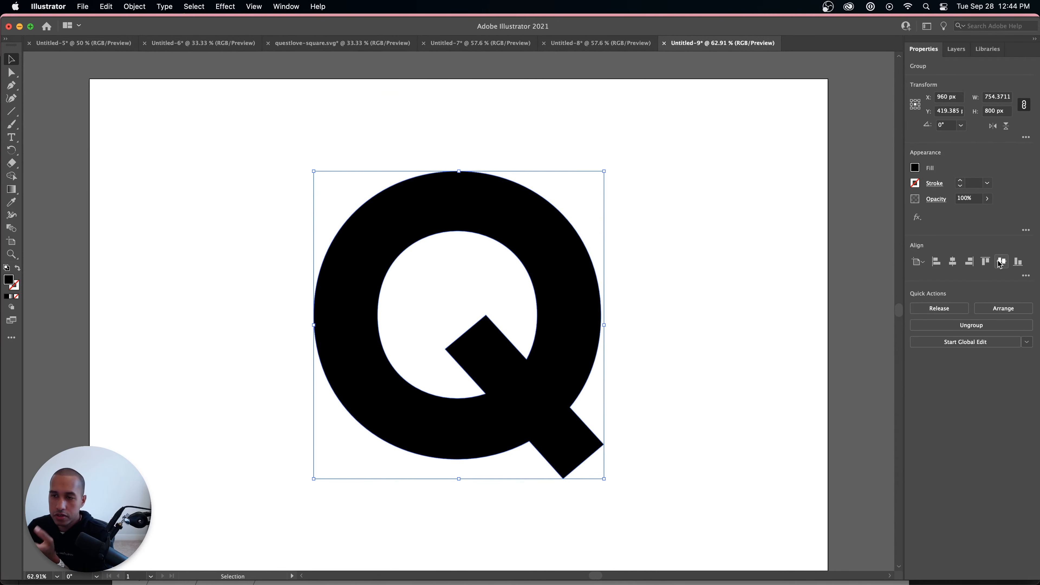
pyautogui.click(697, 229)
pyautogui.click(528, 251)
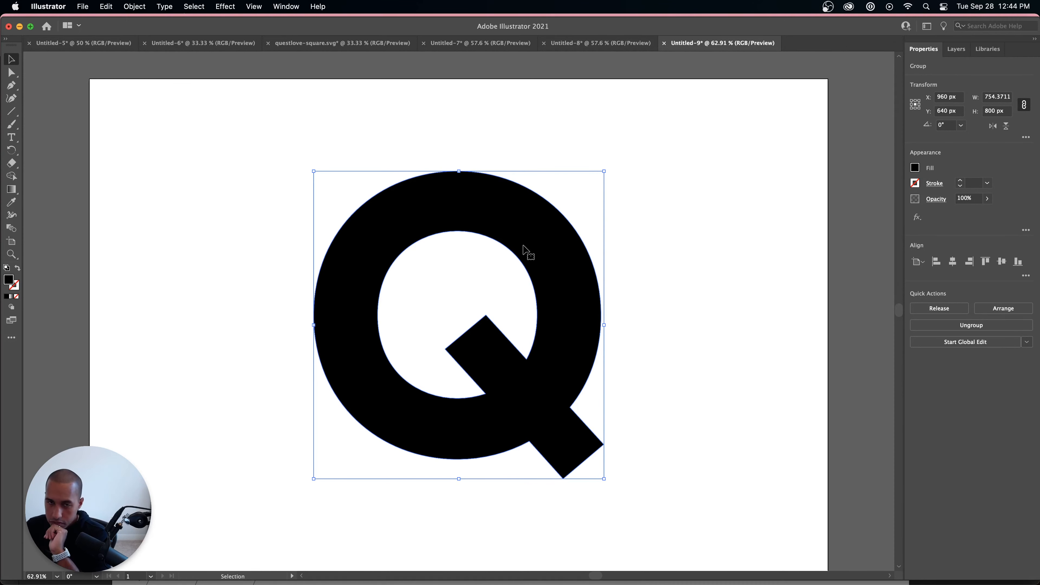
pyautogui.click(308, 230)
pyautogui.click(358, 226)
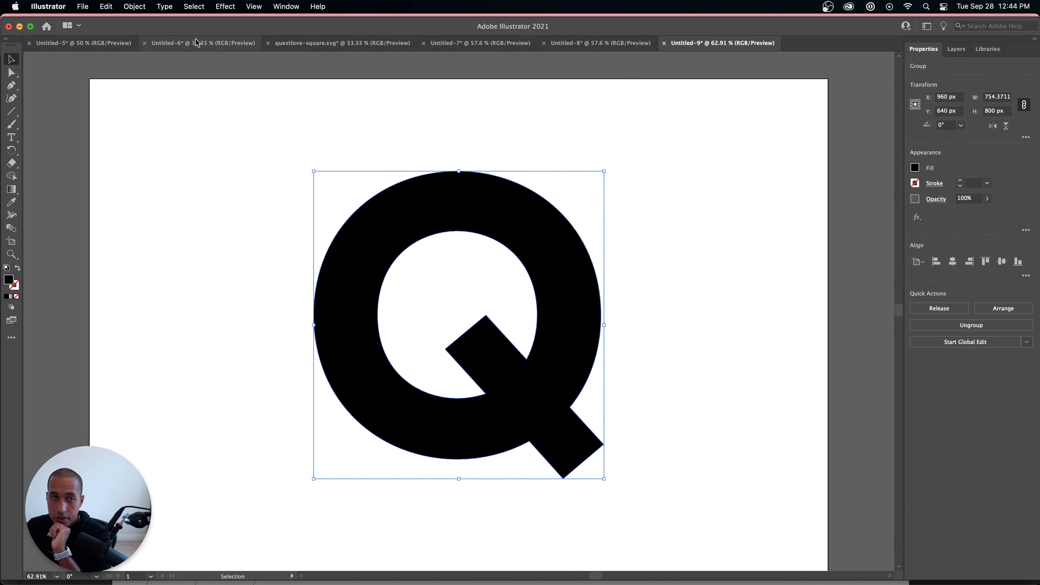
pyautogui.click(132, 5)
pyautogui.click(678, 206)
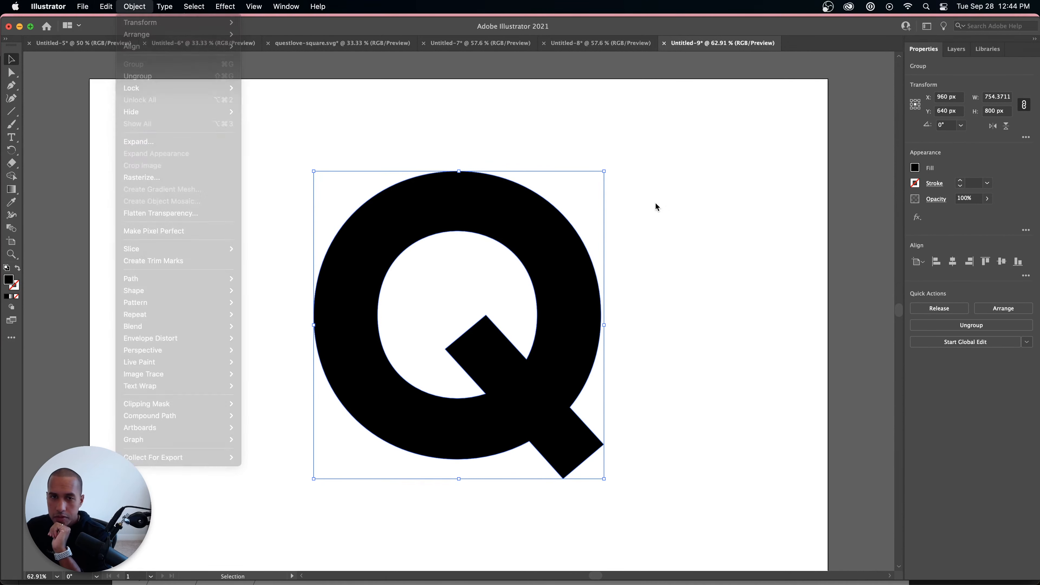
pyautogui.click(947, 52)
pyautogui.click(923, 49)
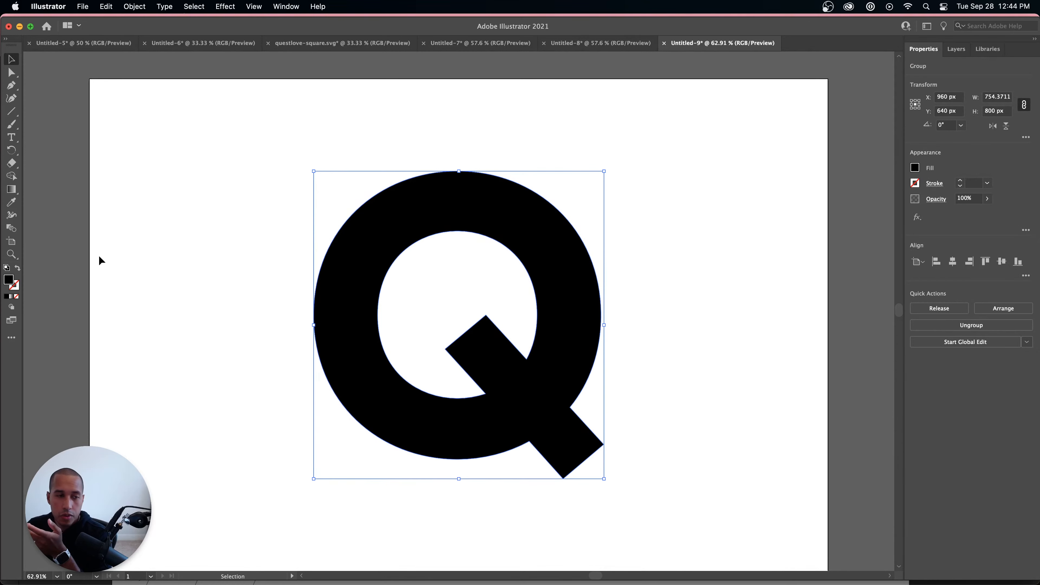
# Step: Swap the Q's fill and stroke so it has no fill and a black outline
pyautogui.click(18, 269)
pyautogui.click(173, 279)
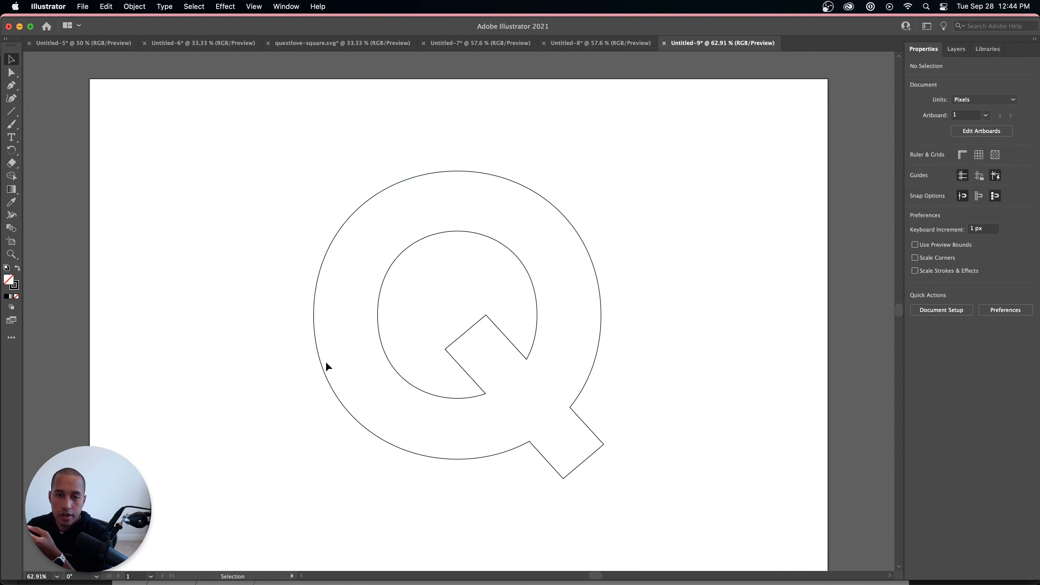
pyautogui.click(537, 319)
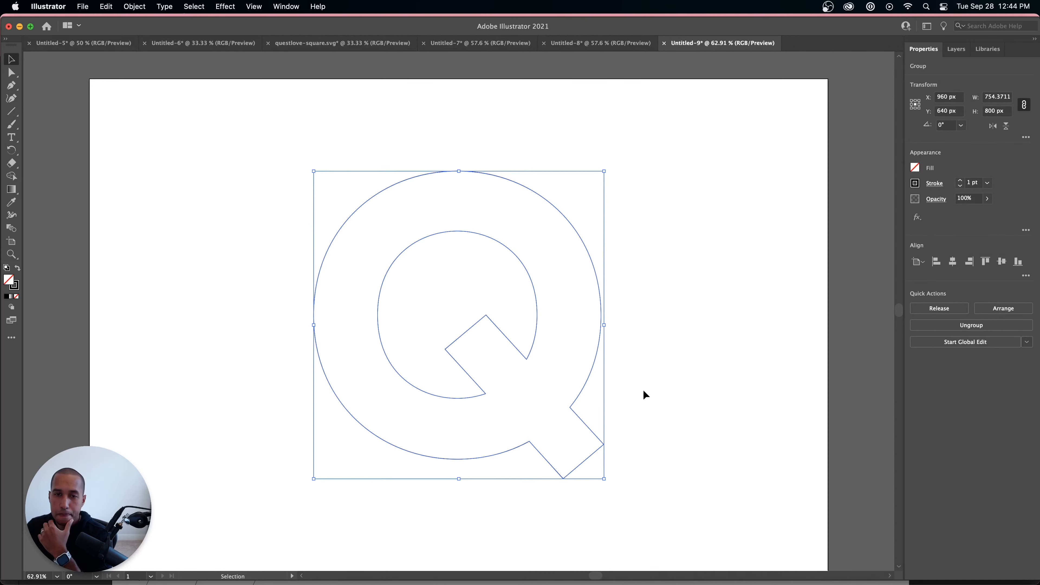
pyautogui.moveTo(670, 407); pyautogui.dragTo(426, 255)
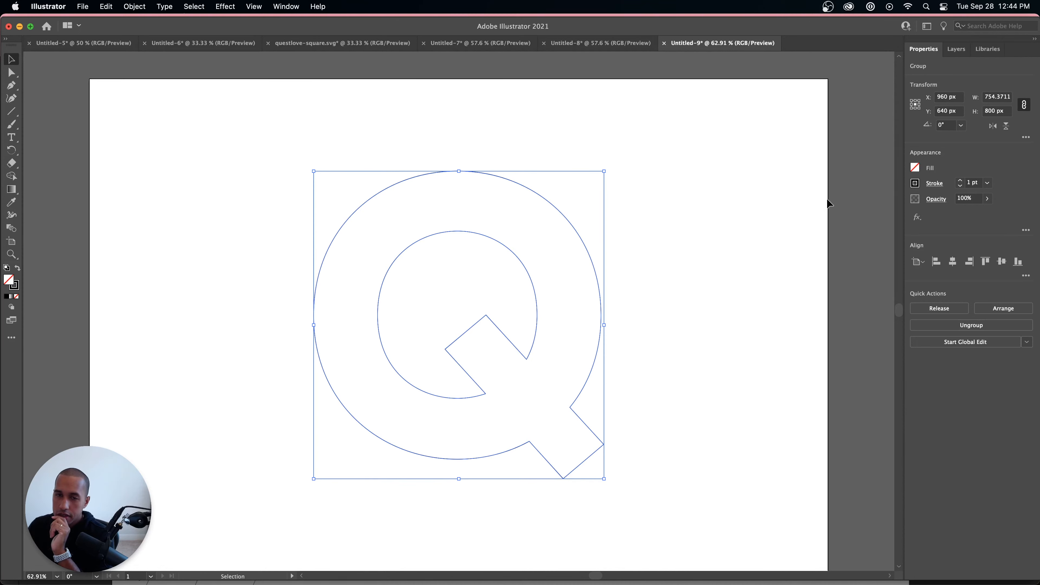
pyautogui.click(751, 250)
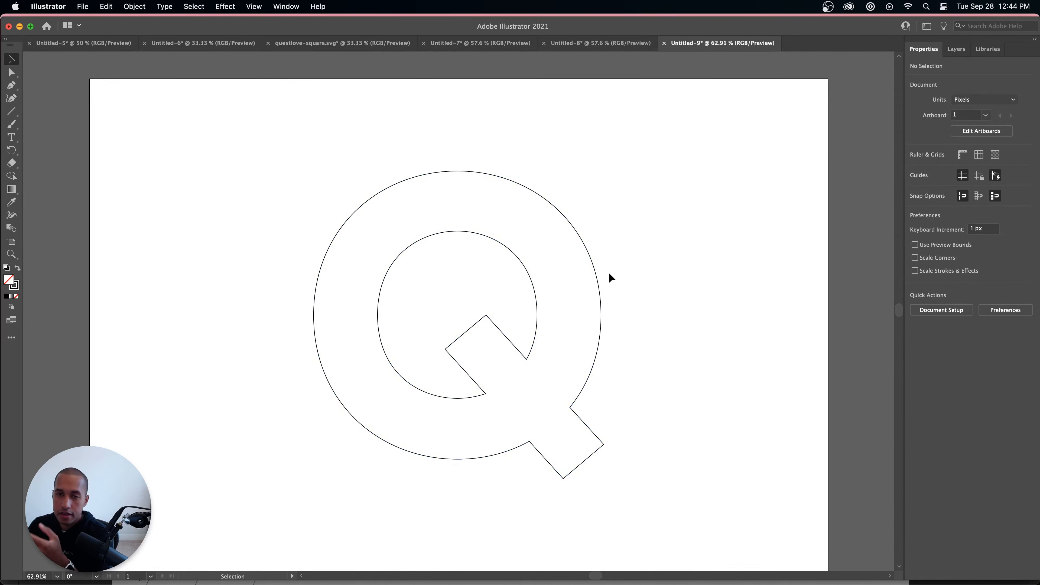
# Step: Try pasting a copy of the outlined Q and scaling it to 600 px high
pyautogui.click(596, 268)
pyautogui.hotkey('ctrl', 'c')
pyautogui.hotkey('ctrl', 'v')
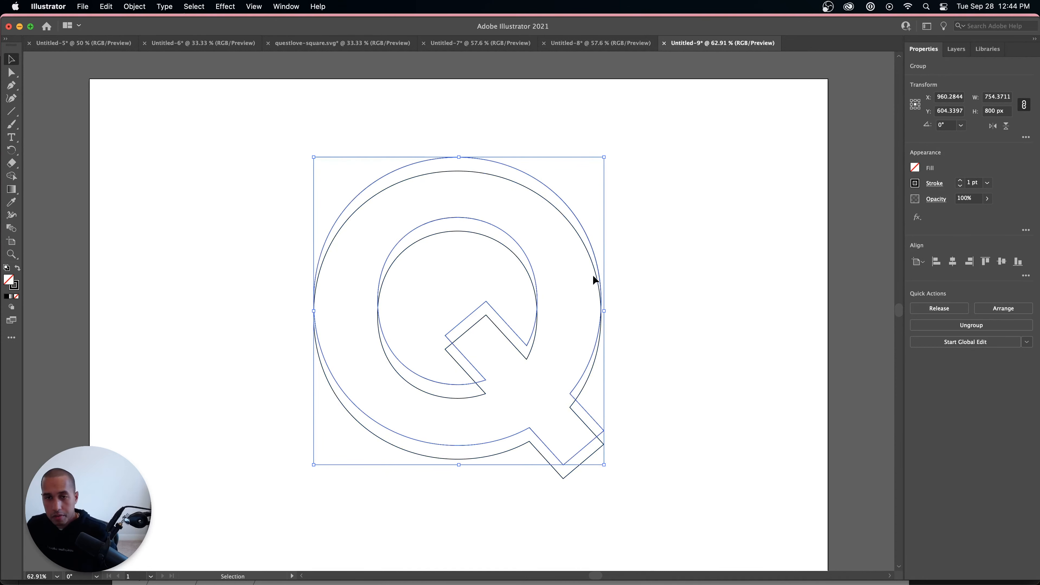
pyautogui.doubleClick(991, 111)
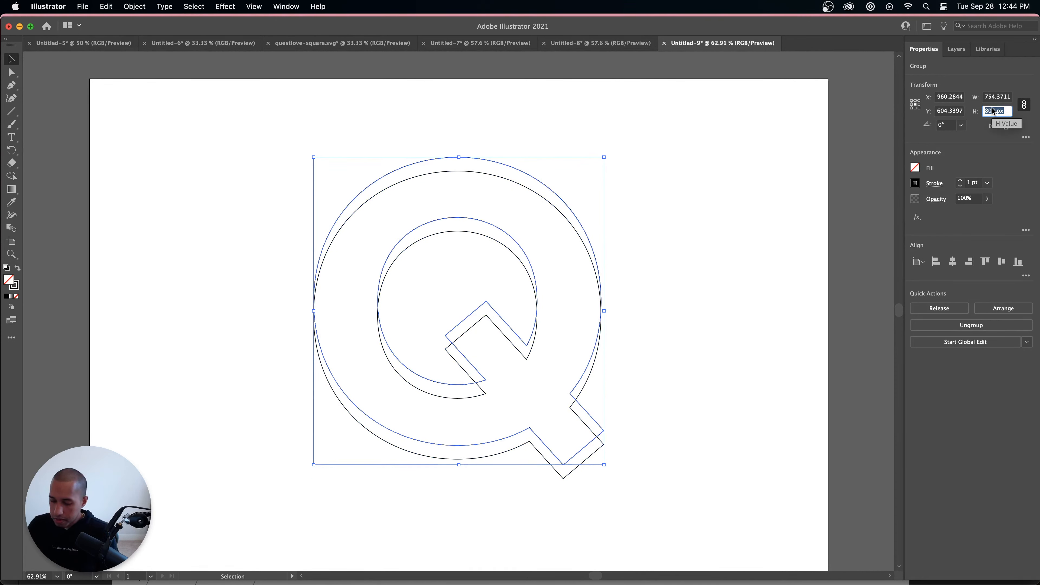
pyautogui.write('60')
pyautogui.press('Return')
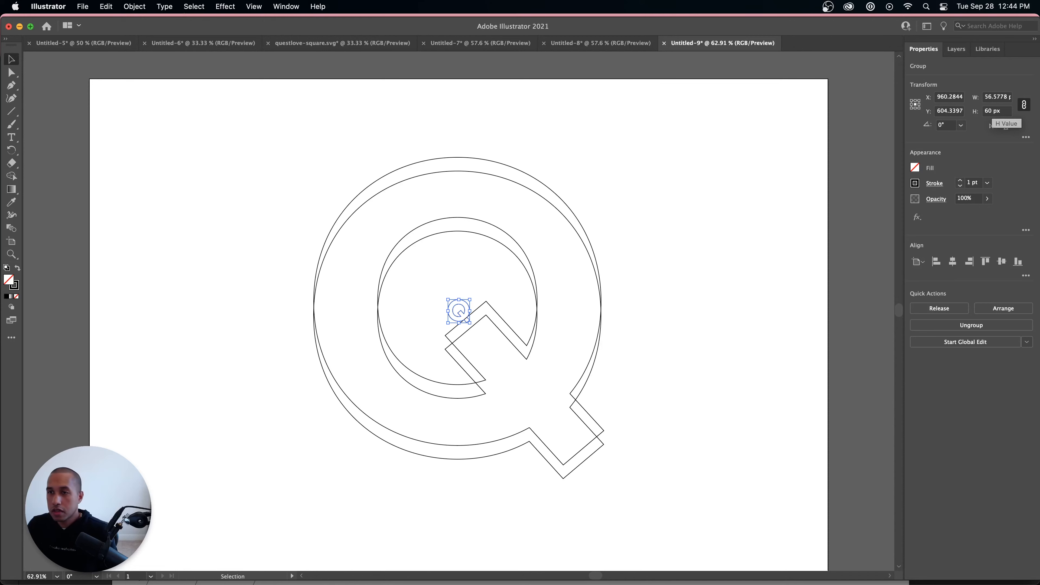
pyautogui.doubleClick(995, 111)
pyautogui.write('600')
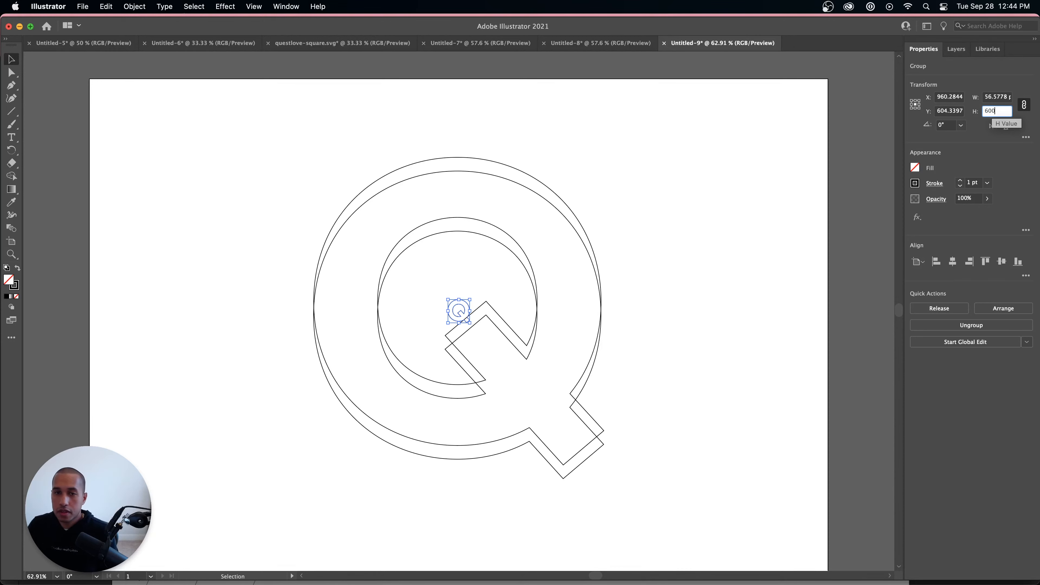
pyautogui.press('Return')
# Step: Delete the original outlined Q, and undo back to before the pasted copies were made
pyautogui.click(483, 174)
pyautogui.press('Delete')
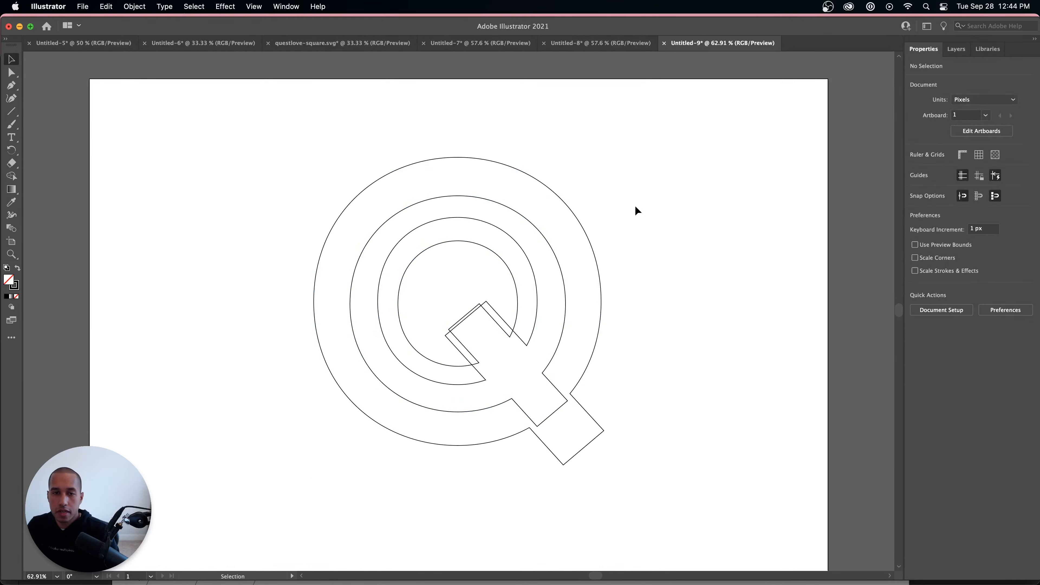
pyautogui.click(526, 224)
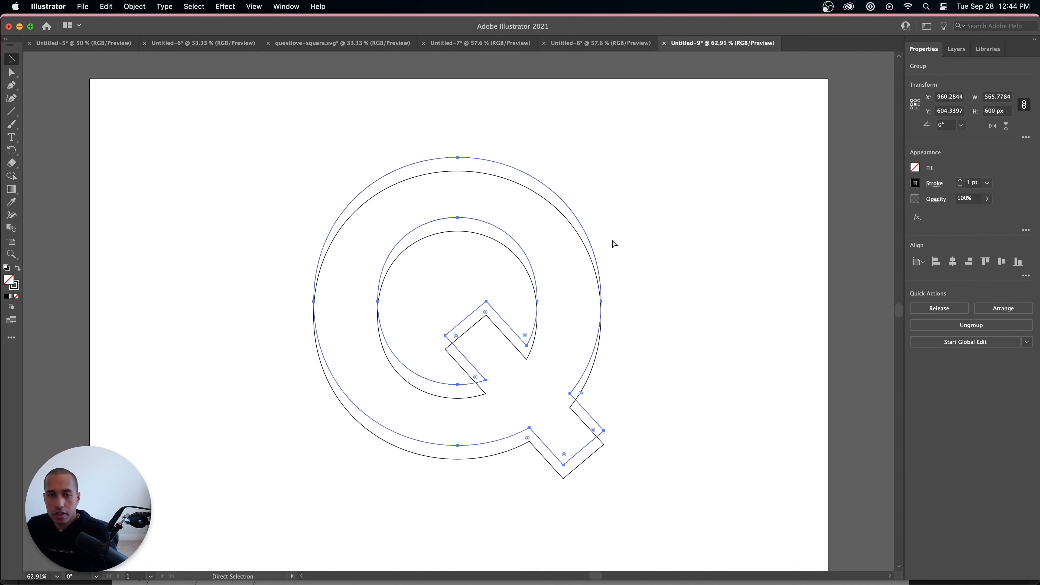
pyautogui.click(647, 235)
# Step: Paste a copy of the outlined Q directly in front of the original and set its height to 600 px
pyautogui.click(579, 232)
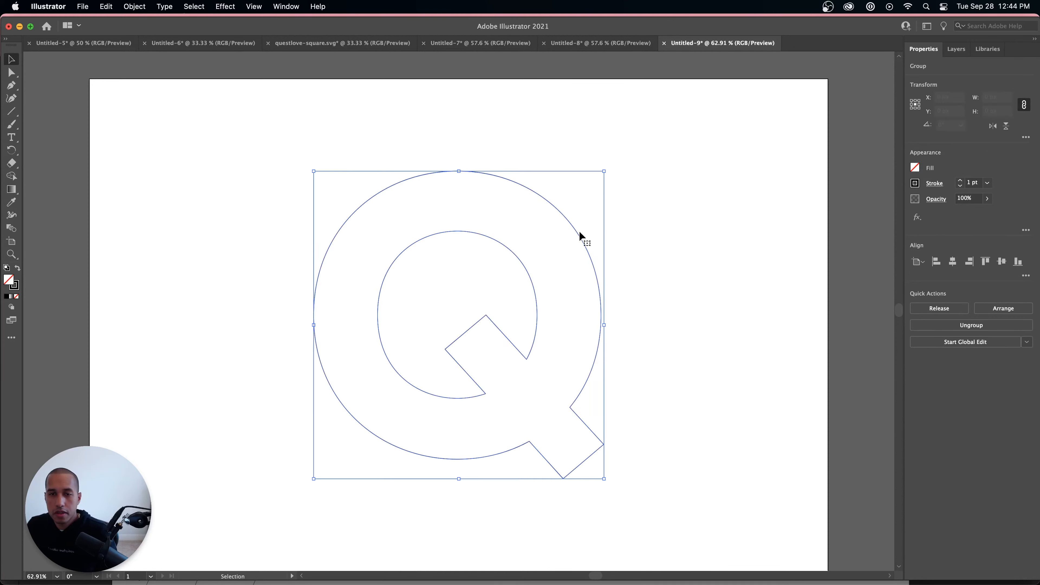
pyautogui.press('super+c')
pyautogui.press('super+f')
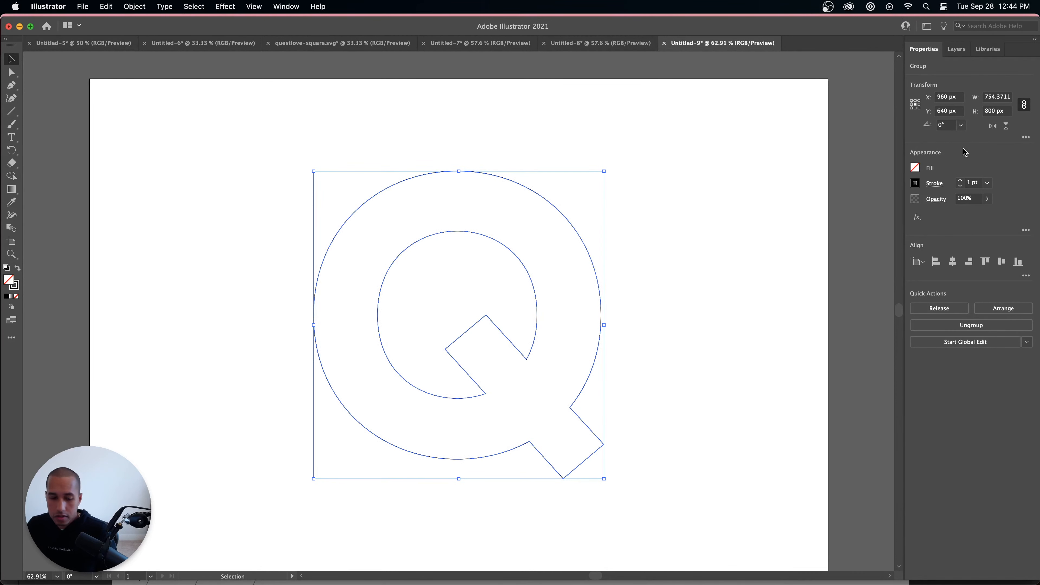
pyautogui.click(997, 111)
pyautogui.write('600')
pyautogui.press('Return')
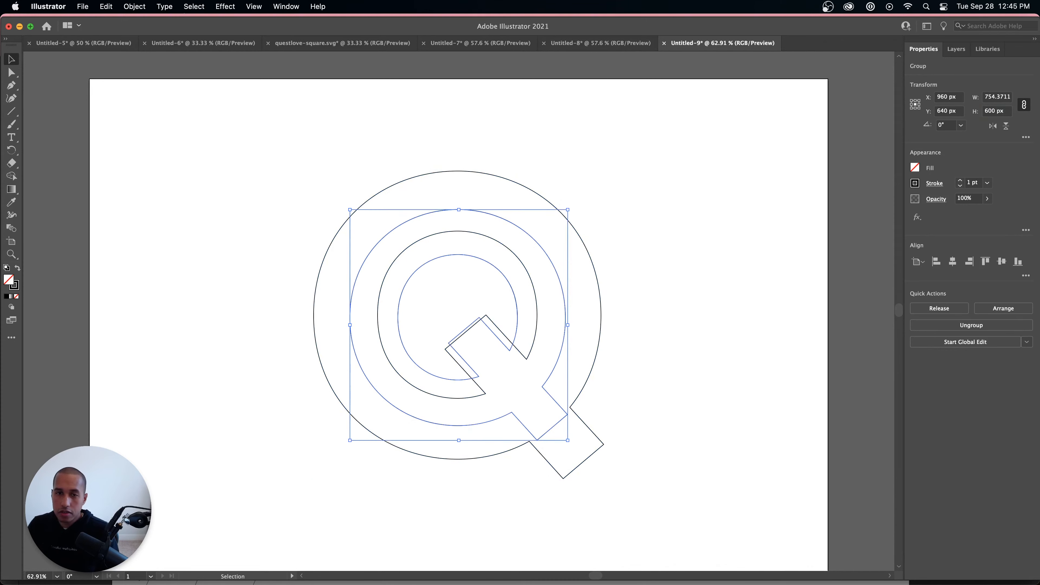
# Step: Select both the 800 px and 600 px Q outlines and make a blend between them
pyautogui.click(796, 220)
pyautogui.moveTo(703, 491); pyautogui.dragTo(291, 169)
pyautogui.click(134, 6)
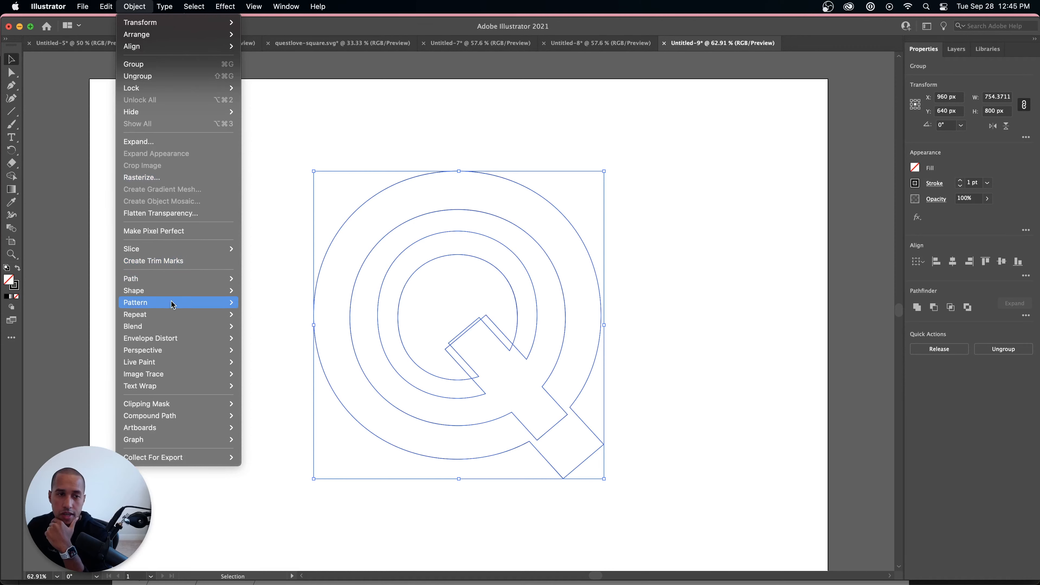
pyautogui.moveTo(148, 326)
pyautogui.click(254, 327)
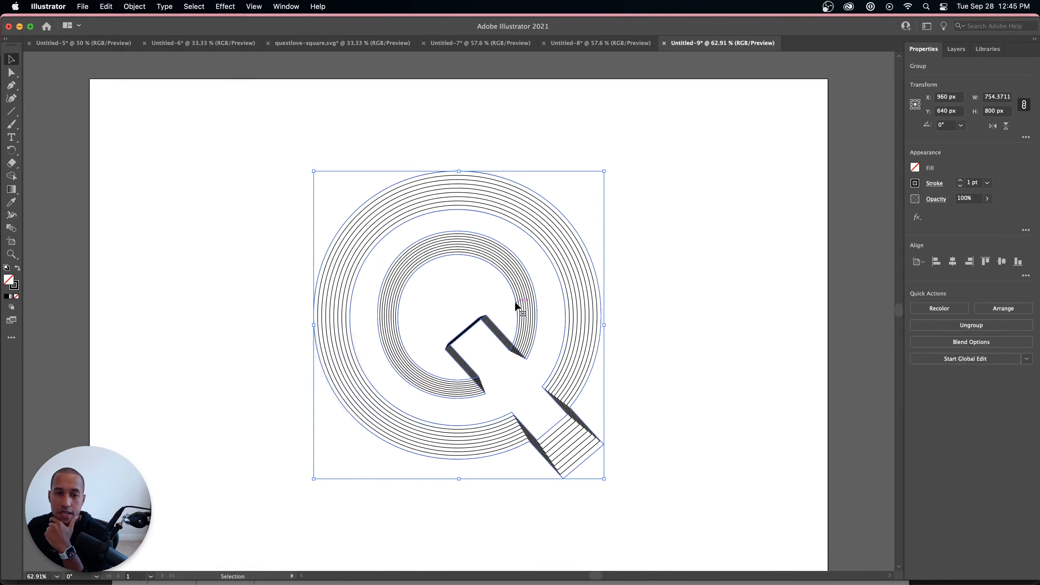
pyautogui.click(671, 317)
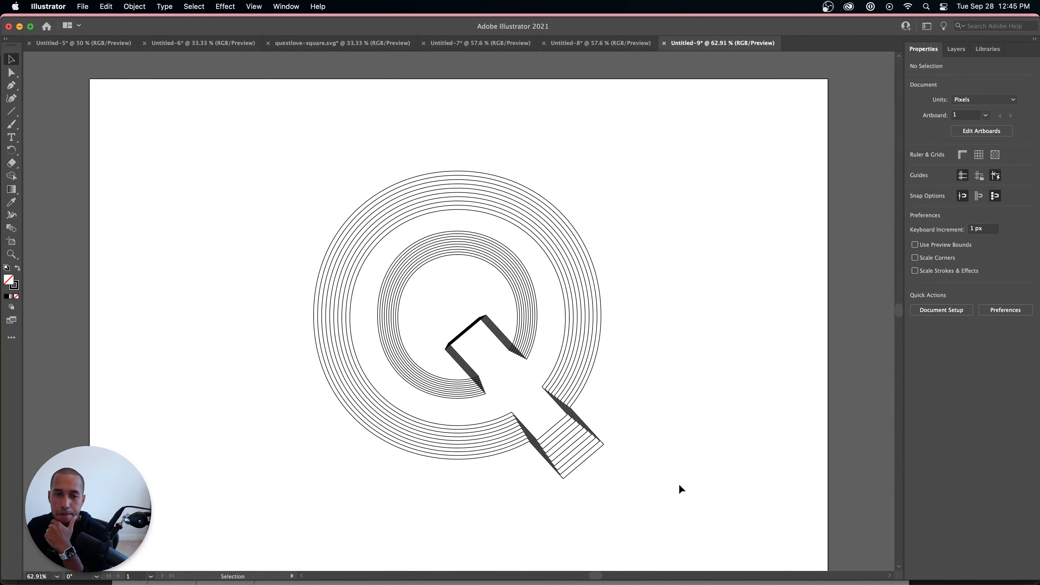
# Step: Open the blend options for the selected Q blend and preview it with 16 specified steps
pyautogui.moveTo(680, 488); pyautogui.dragTo(308, 199)
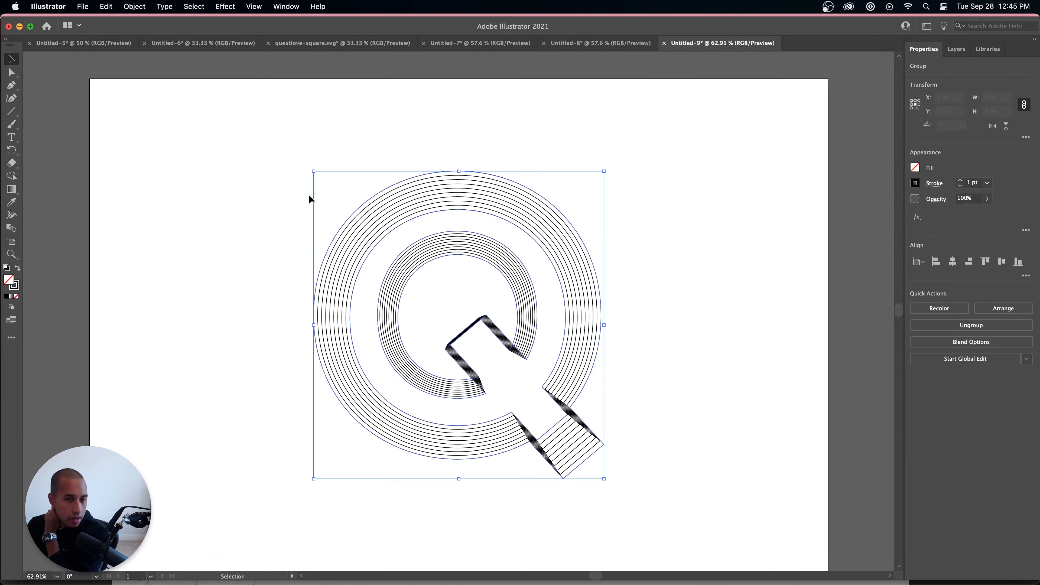
pyautogui.click(10, 231)
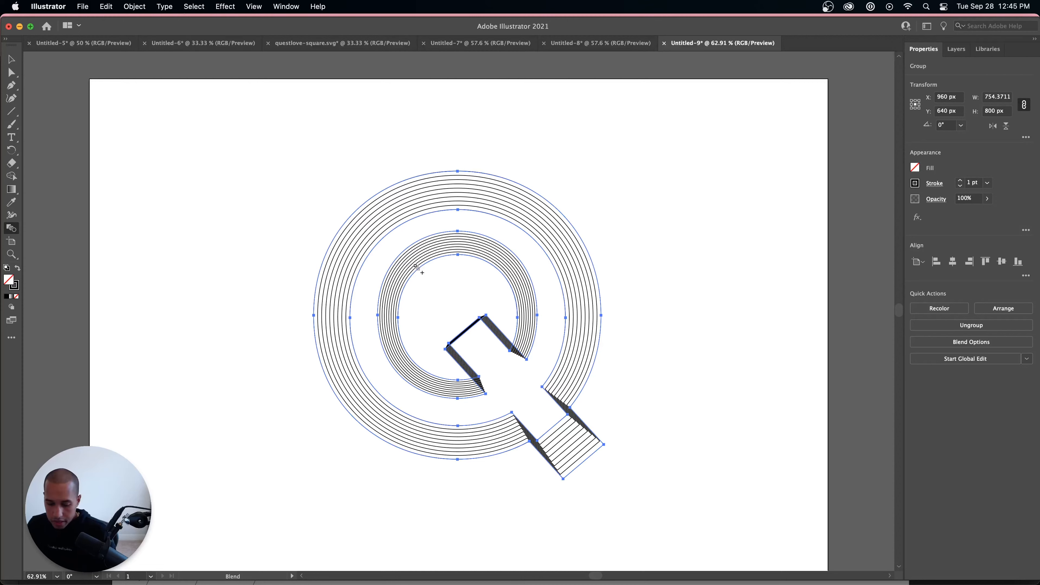
pyautogui.press('Return')
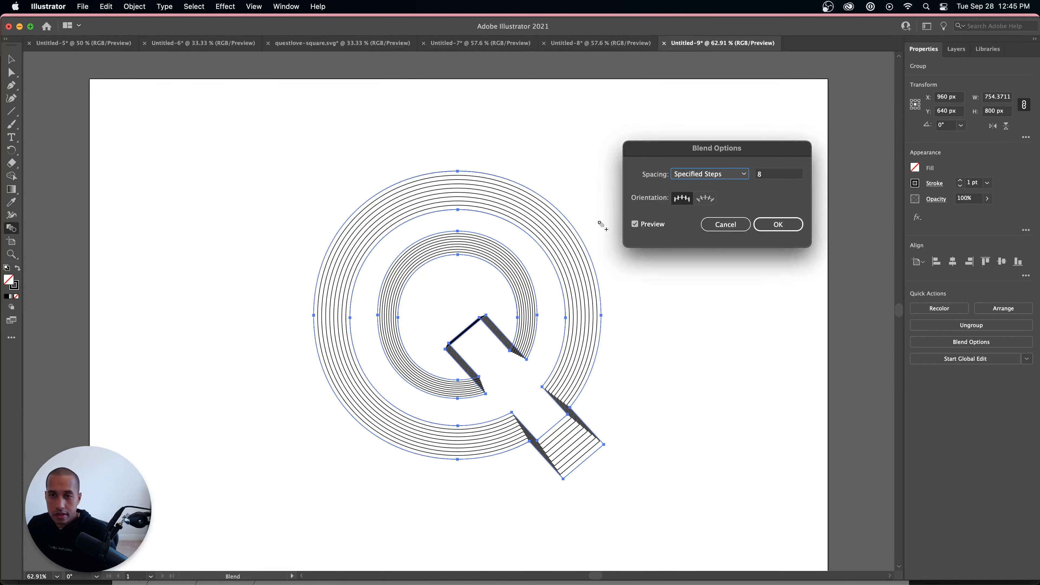
pyautogui.click(714, 176)
pyautogui.click(714, 176)
pyautogui.click(767, 174)
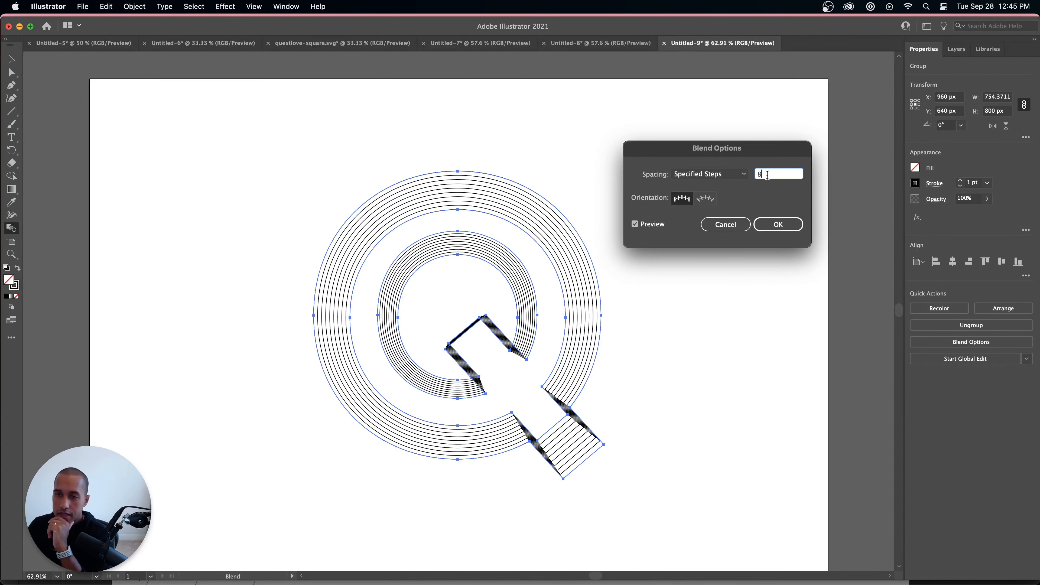
pyautogui.write('16')
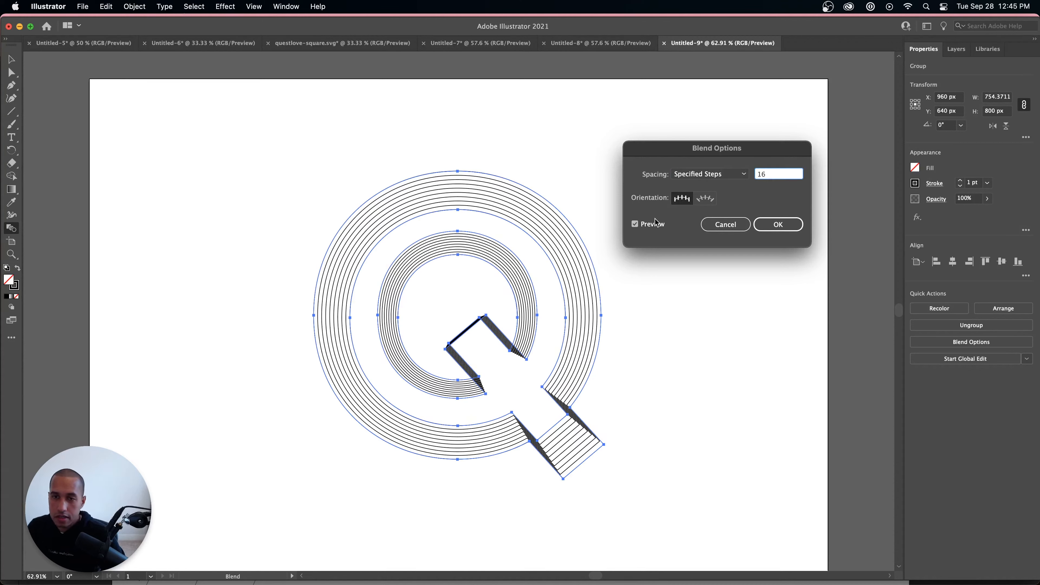
pyautogui.click(635, 224)
pyautogui.click(643, 226)
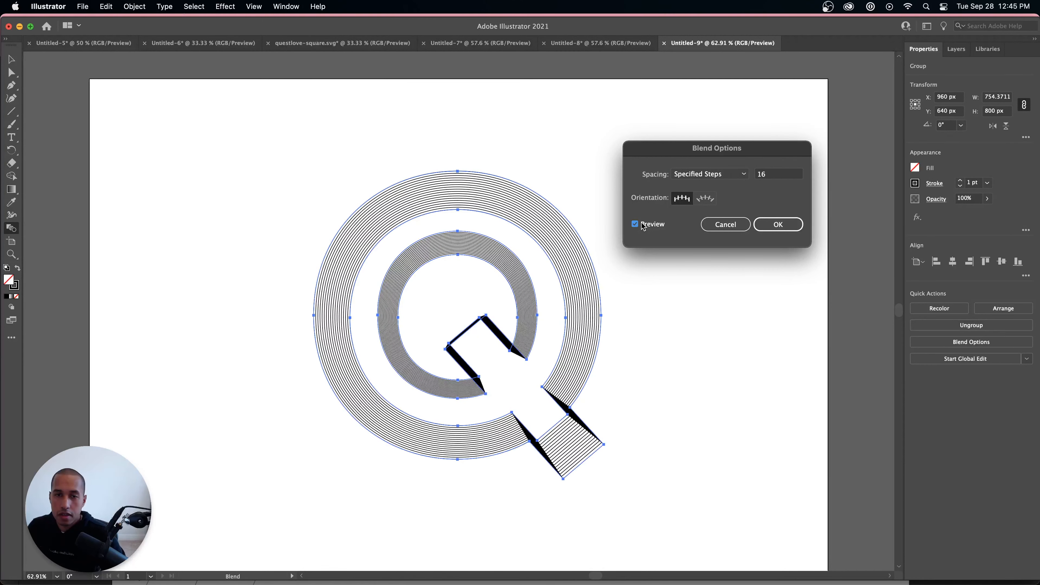
# Step: Set the Q blend's spacing to 12 specified steps, preview it and apply the blend options
pyautogui.click(779, 175)
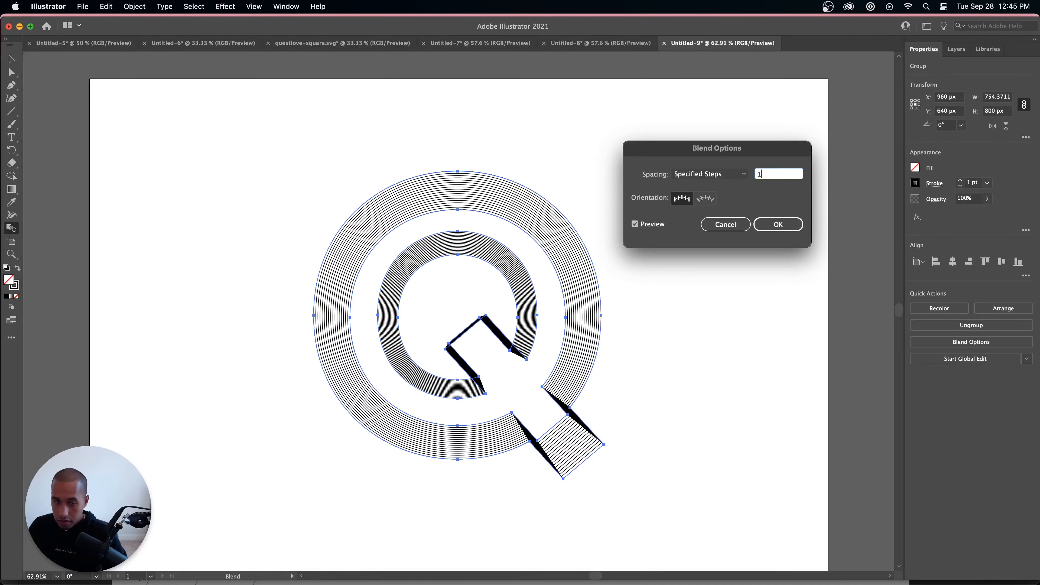
pyautogui.click(635, 224)
pyautogui.click(646, 226)
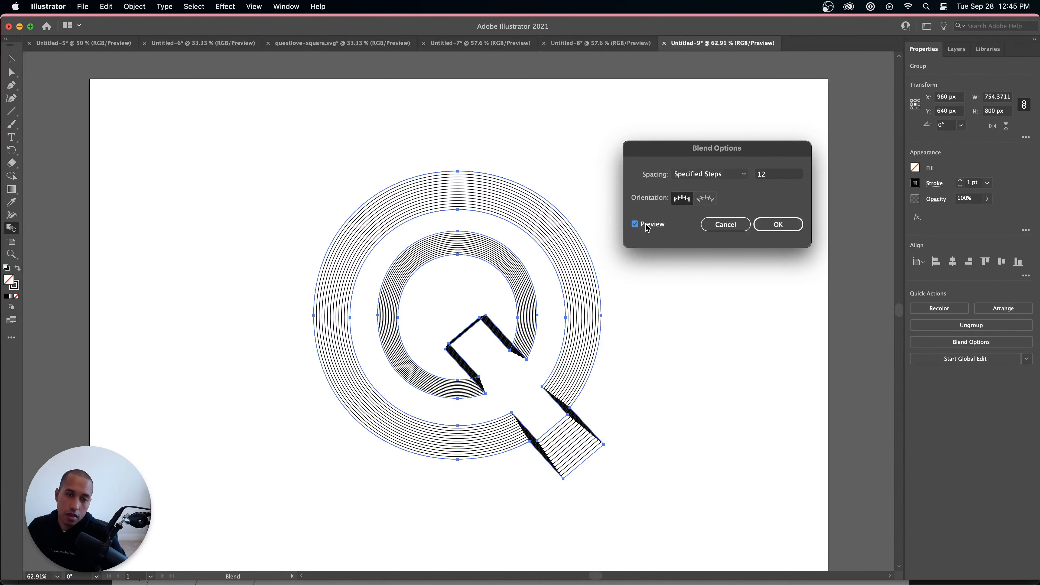
pyautogui.click(780, 225)
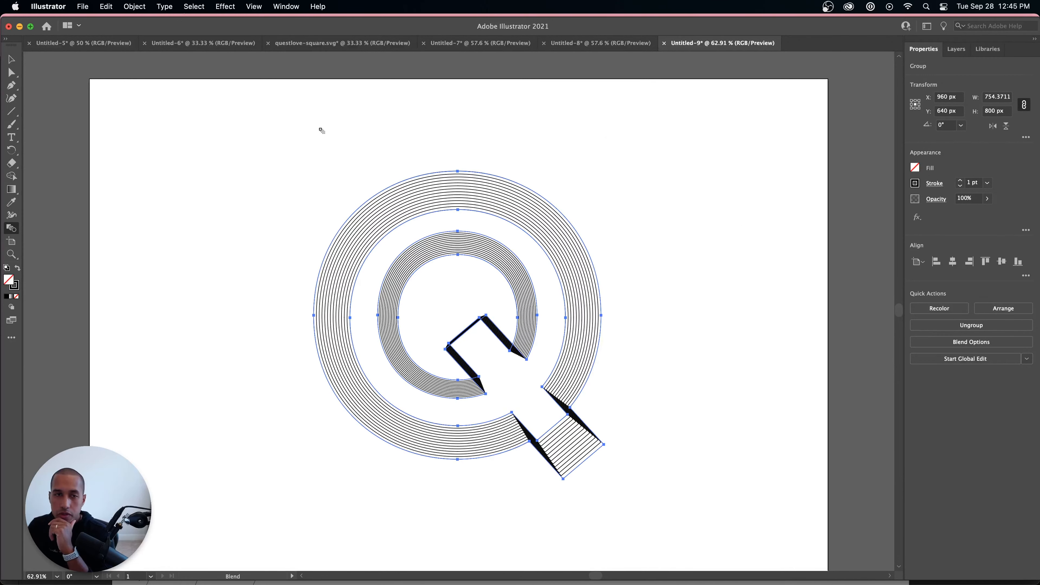
# Step: Examine the Q blend's available commands and its layer structure, expanding Layer 1 and its group down to the blend's contents
pyautogui.click(11, 60)
pyautogui.moveTo(202, 105); pyautogui.dragTo(692, 430)
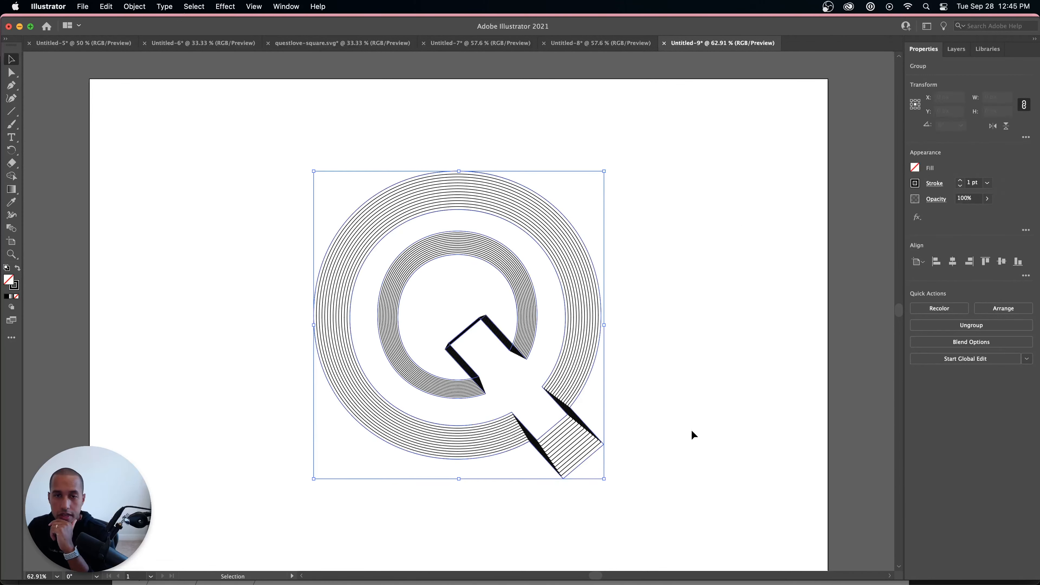
pyautogui.click(135, 7)
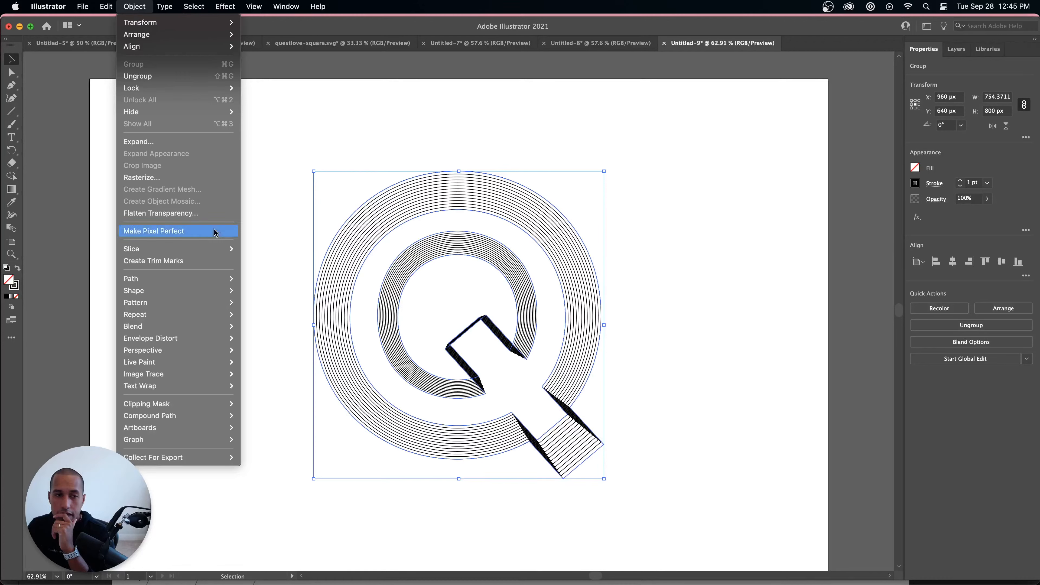
pyautogui.moveTo(186, 330)
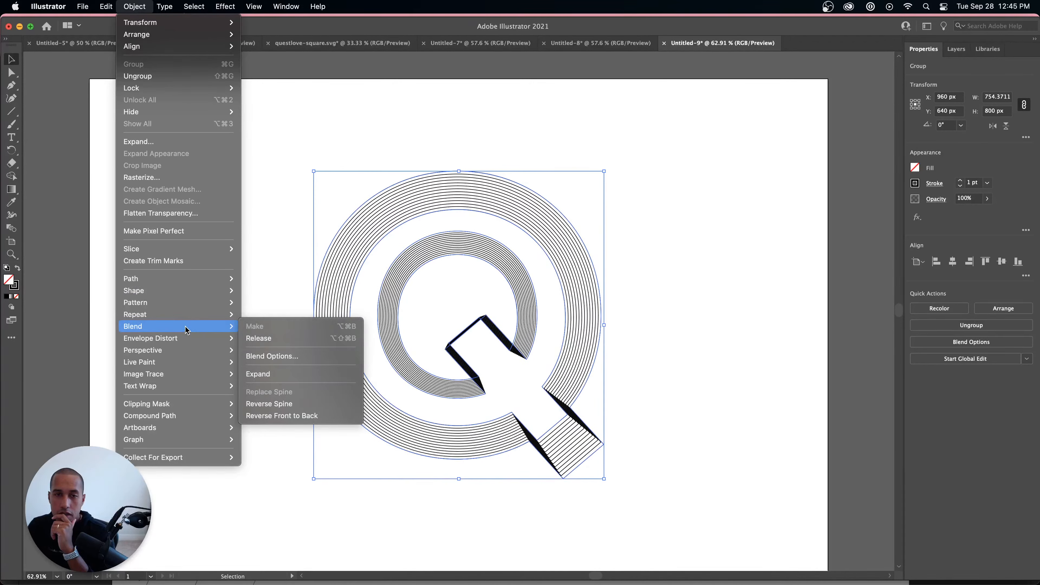
pyautogui.click(721, 102)
pyautogui.click(956, 49)
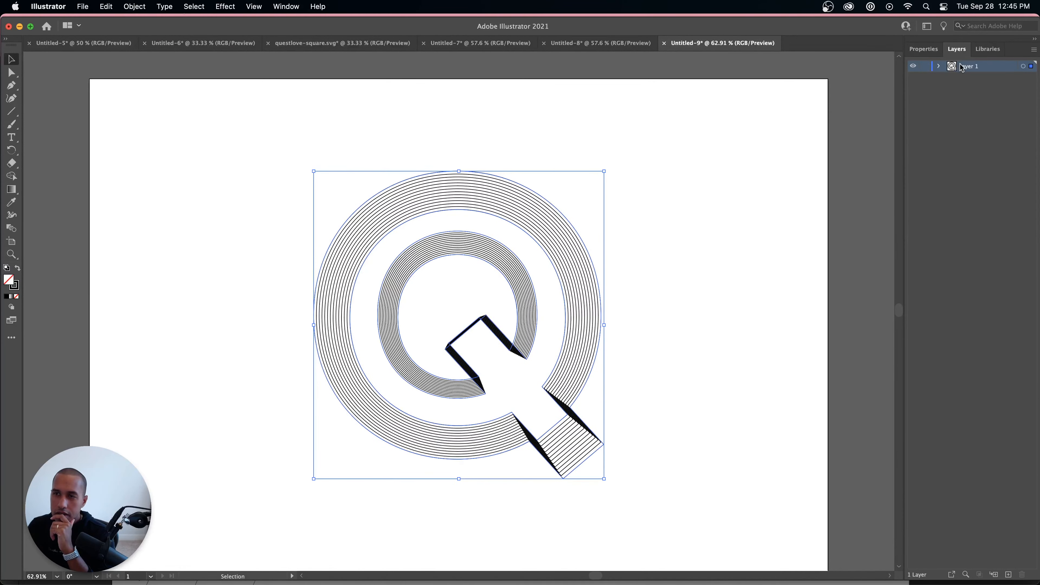
pyautogui.click(939, 66)
pyautogui.click(952, 78)
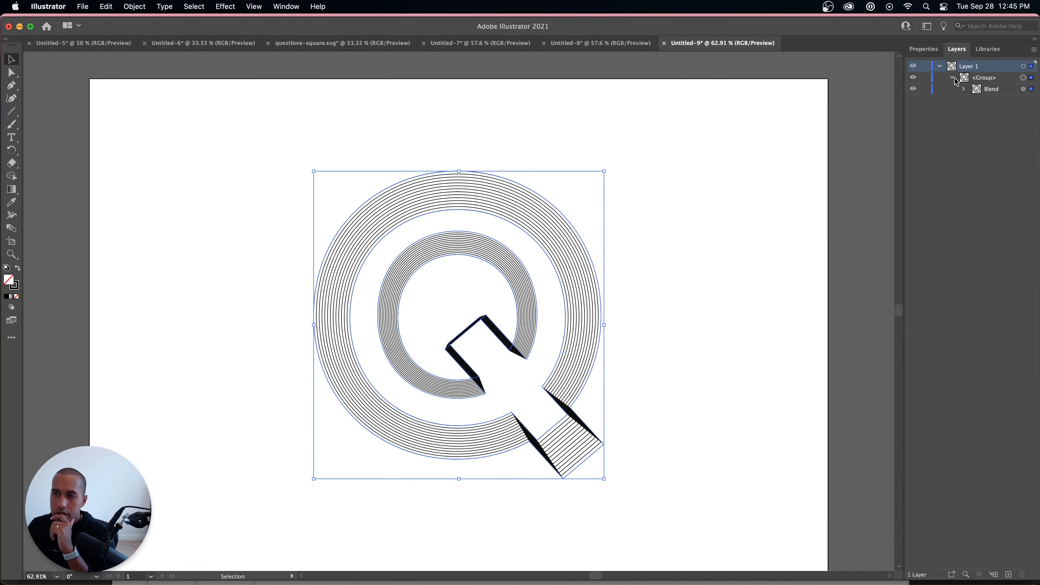
pyautogui.click(965, 89)
pyautogui.click(513, 142)
pyautogui.moveTo(233, 152); pyautogui.dragTo(609, 518)
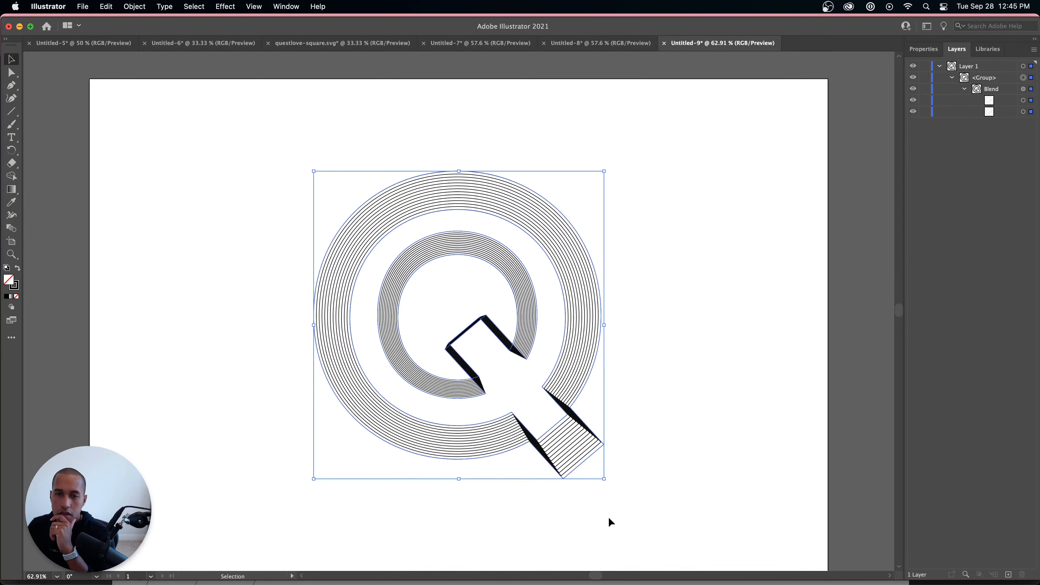
pyautogui.click(622, 505)
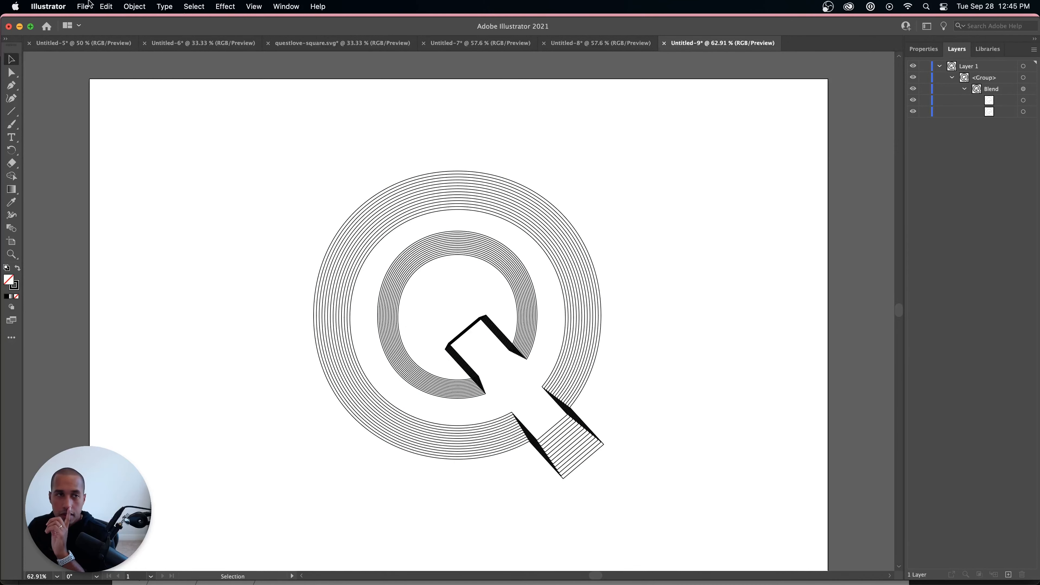
# Step: Fit the artboard to the bounds of the Q artwork
pyautogui.click(135, 6)
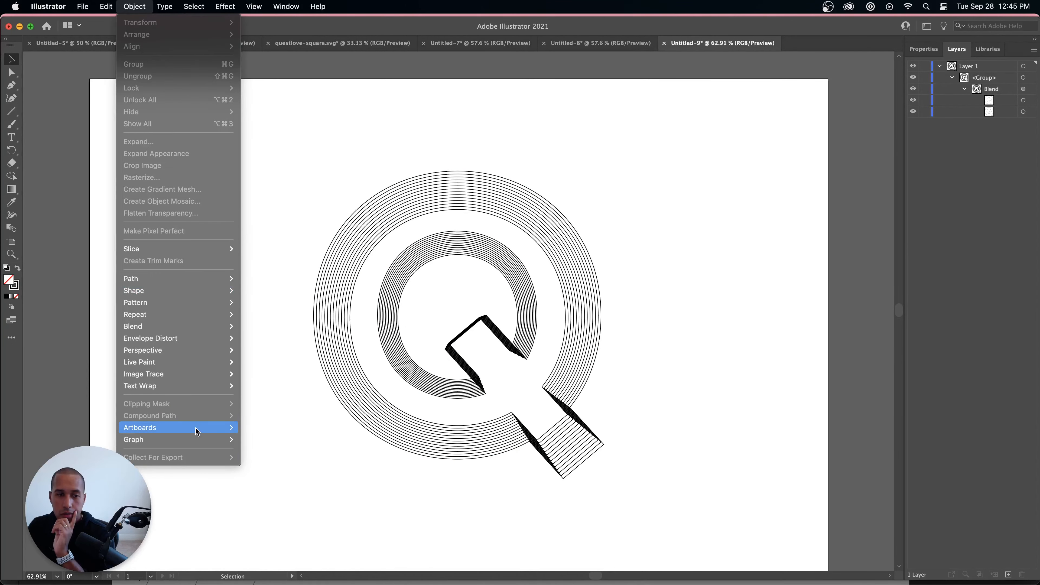
pyautogui.moveTo(199, 433)
pyautogui.click(267, 463)
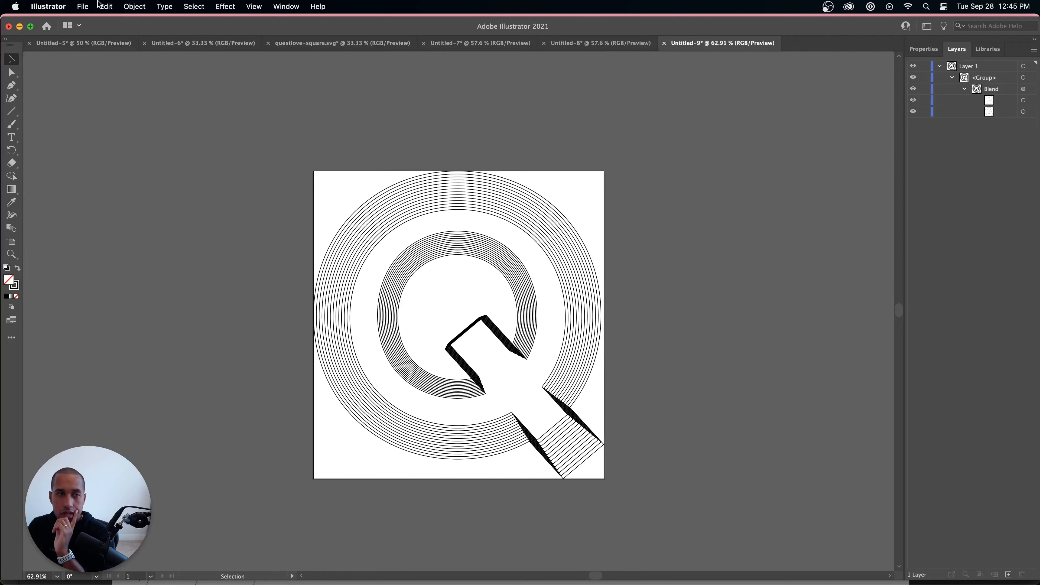
# Step: Choose SVG as the export format for the Q artwork, show the generated SVG code and copy all of it
pyautogui.click(84, 7)
pyautogui.moveTo(154, 232)
pyautogui.click(224, 236)
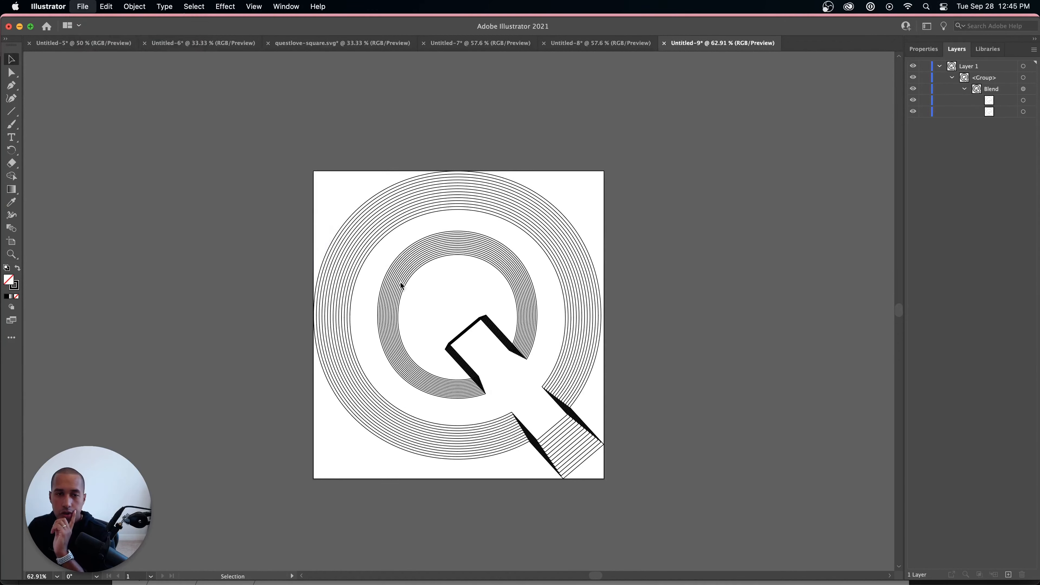
pyautogui.click(510, 285)
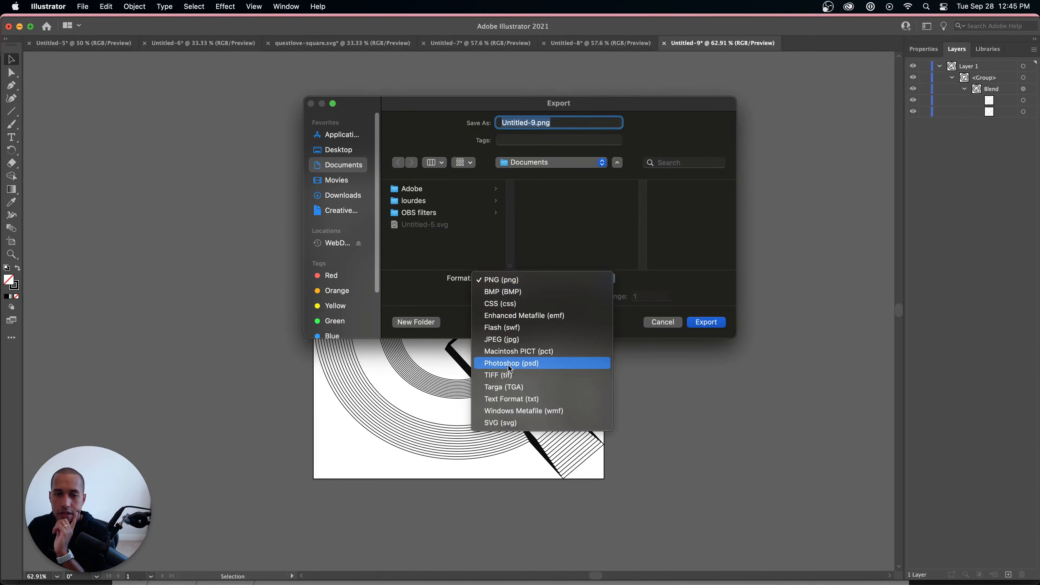
pyautogui.click(500, 424)
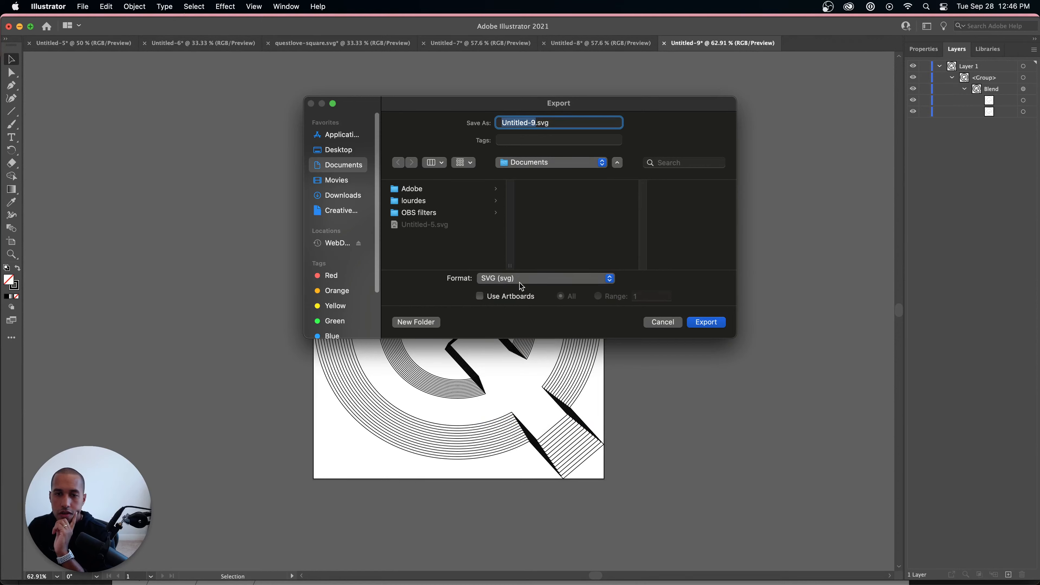
pyautogui.click(696, 323)
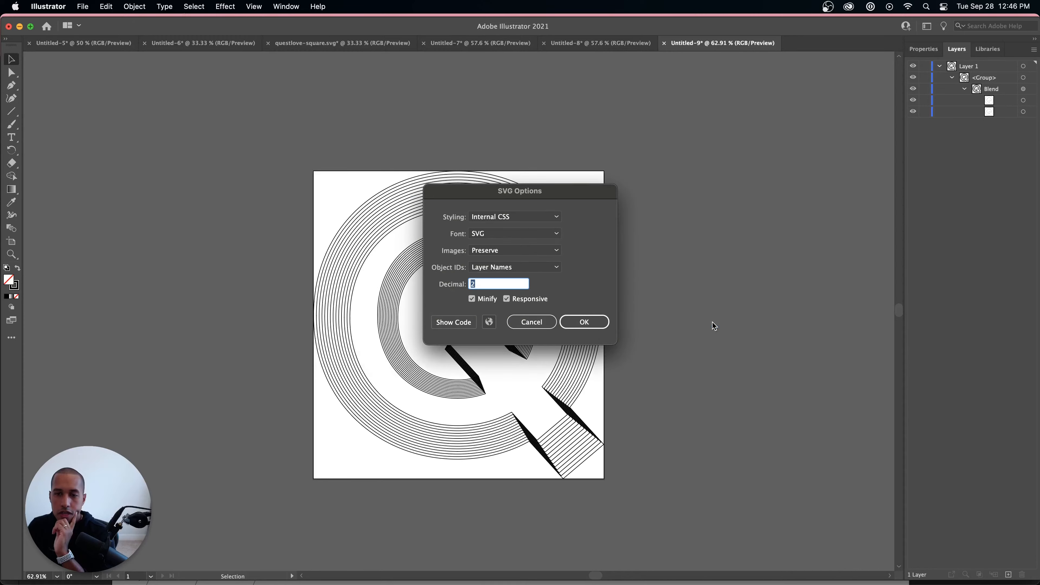
pyautogui.click(453, 322)
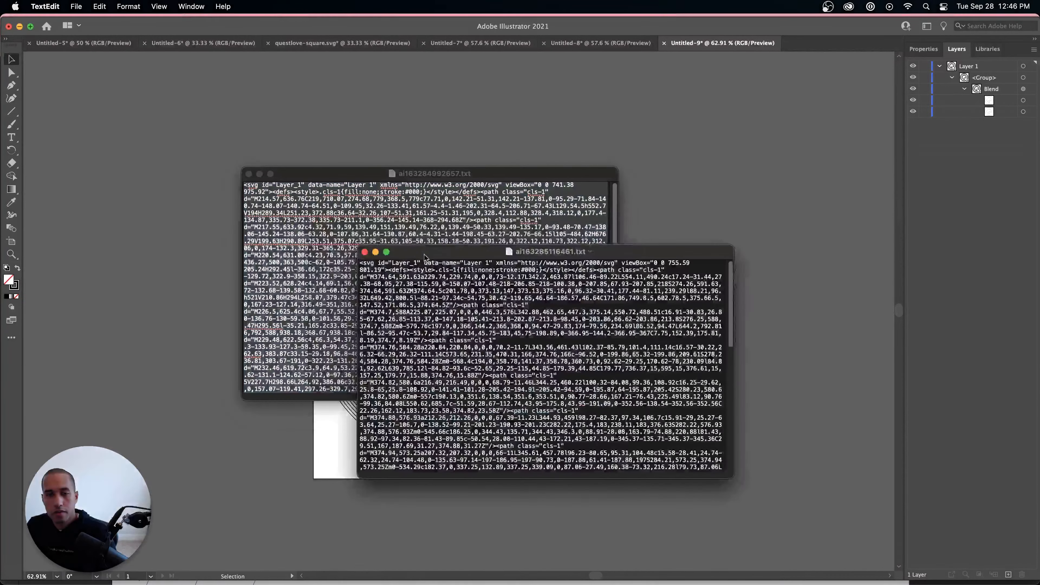
pyautogui.press('super+a')
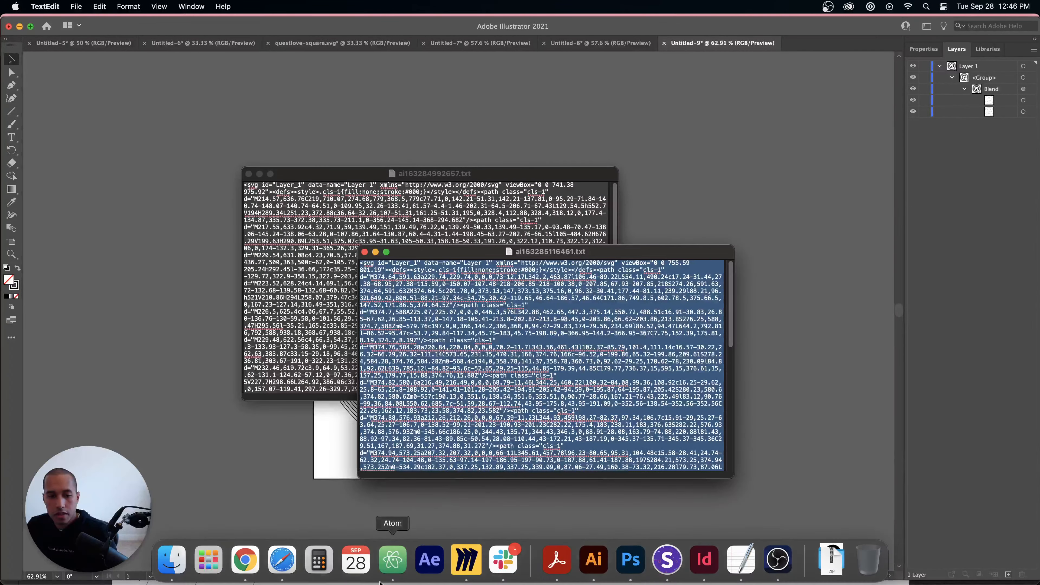
# Step: Switch to Webflow in Chrome and replace the custom code of the element-five embed with the copied Q SVG code
pyautogui.click(245, 560)
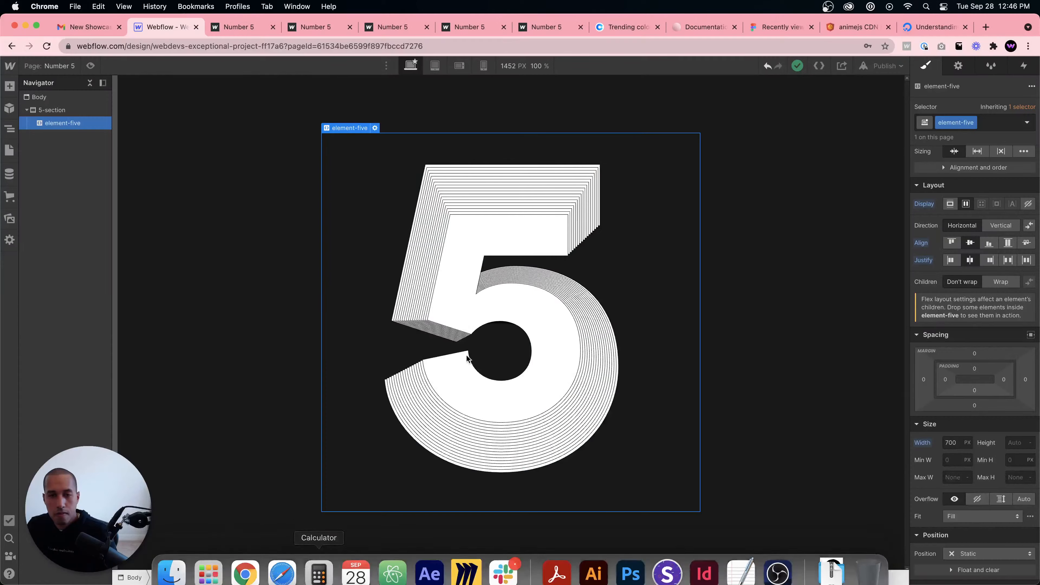
pyautogui.click(375, 128)
pyautogui.press('super+a')
pyautogui.press('super+v')
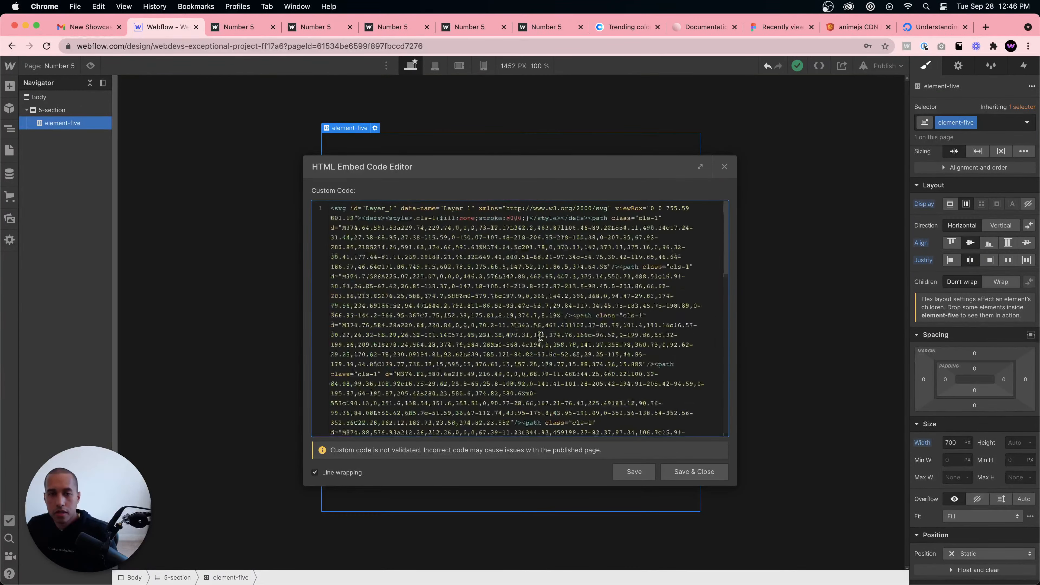
# Step: Change the .cls-1 fill in the embedded SVG code to #fff and save the embed
pyautogui.doubleClick(470, 221)
pyautogui.write('#fff')
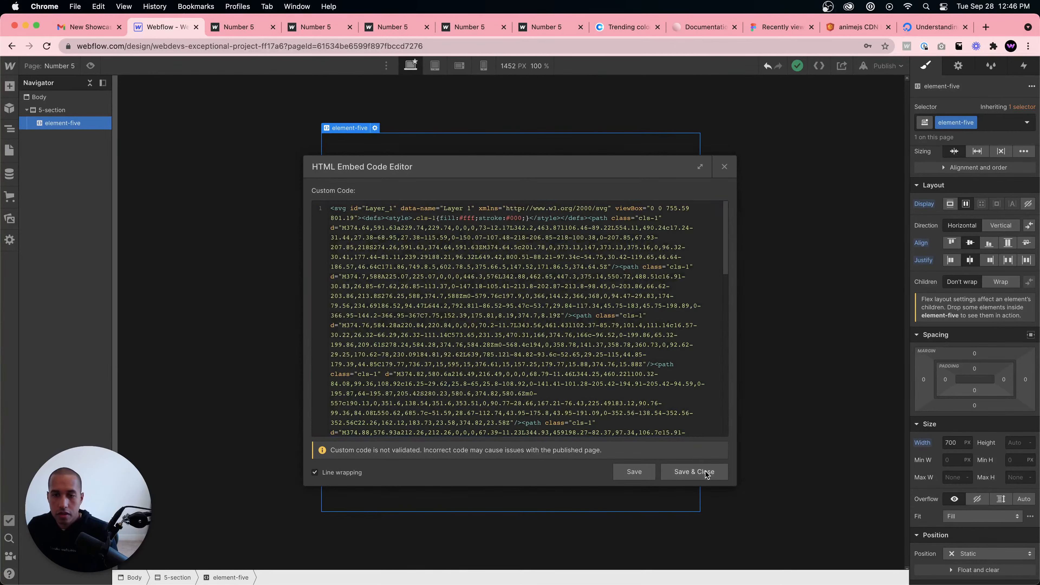
pyautogui.click(696, 472)
pyautogui.click(708, 337)
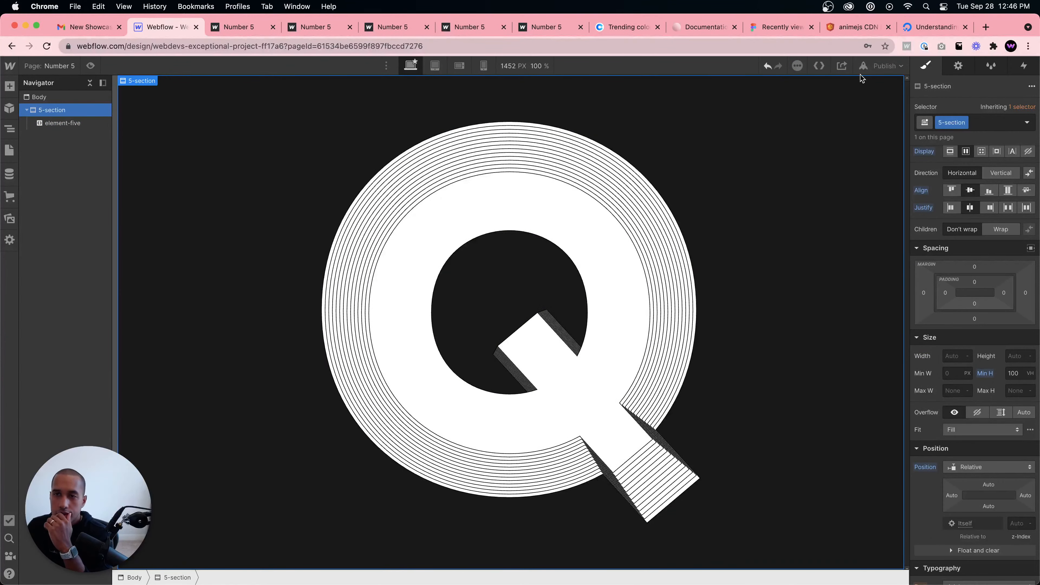
# Step: Publish the site to its webflow.io domain and open the live Number 5 page to view the animated Q
pyautogui.click(884, 66)
pyautogui.click(851, 200)
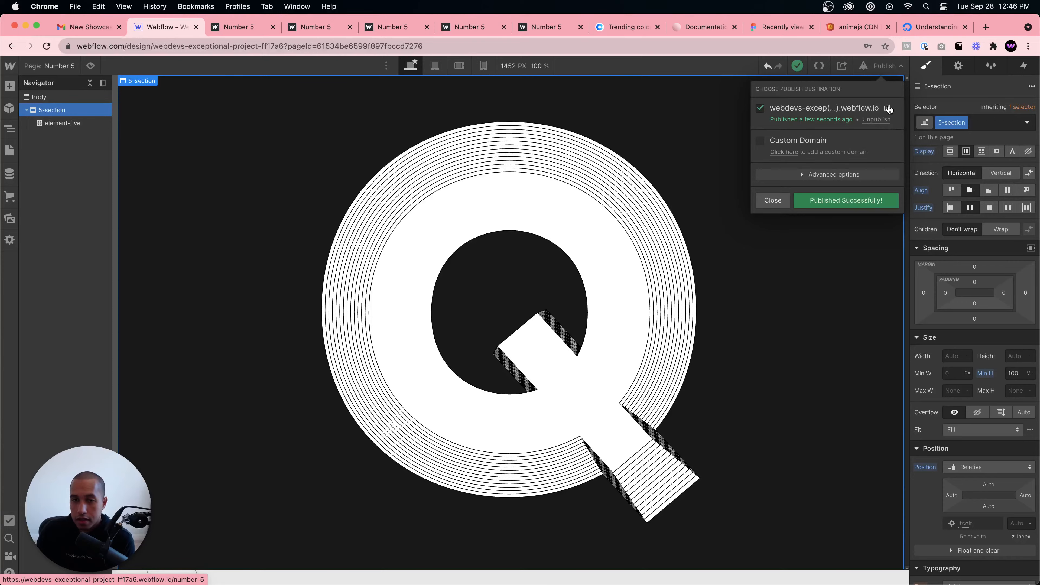
pyautogui.click(887, 108)
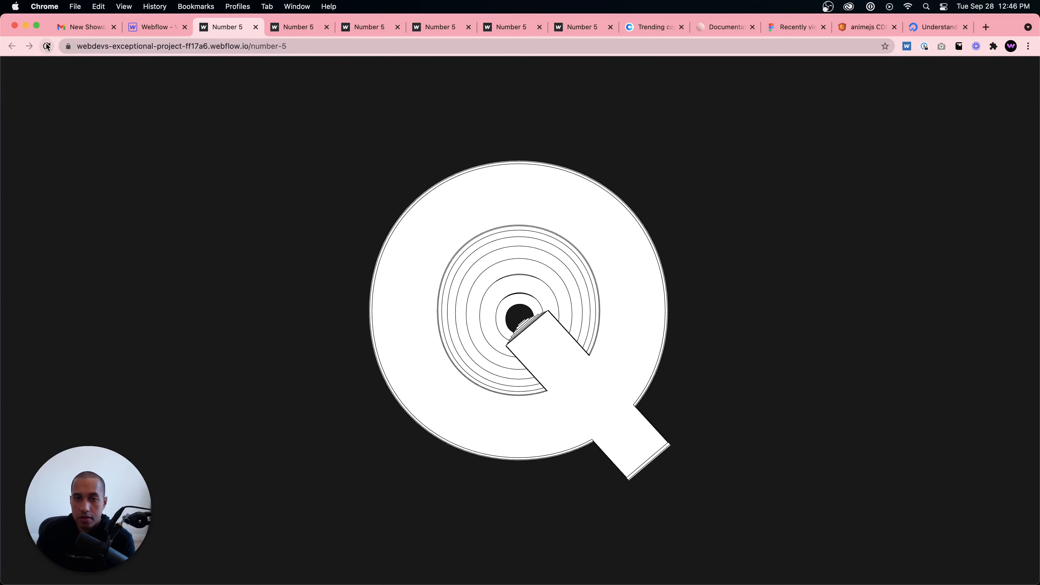
# Step: Open the element-five embed's custom code in the Webflow designer and set the SVG viewBox width and height to 1000 each
pyautogui.click(171, 28)
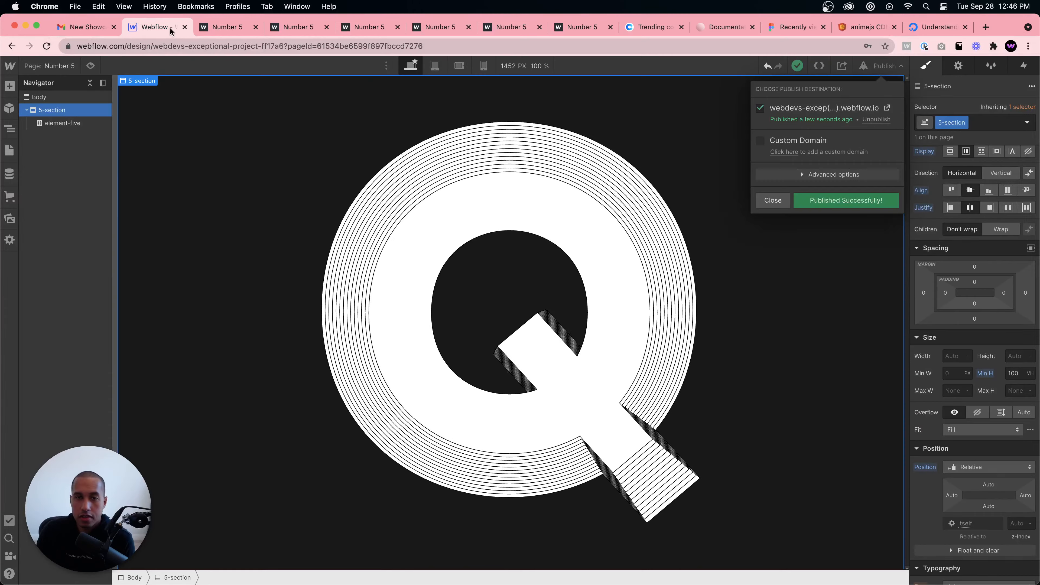
pyautogui.click(475, 212)
pyautogui.click(376, 117)
pyautogui.scroll(-15, 704, 272)
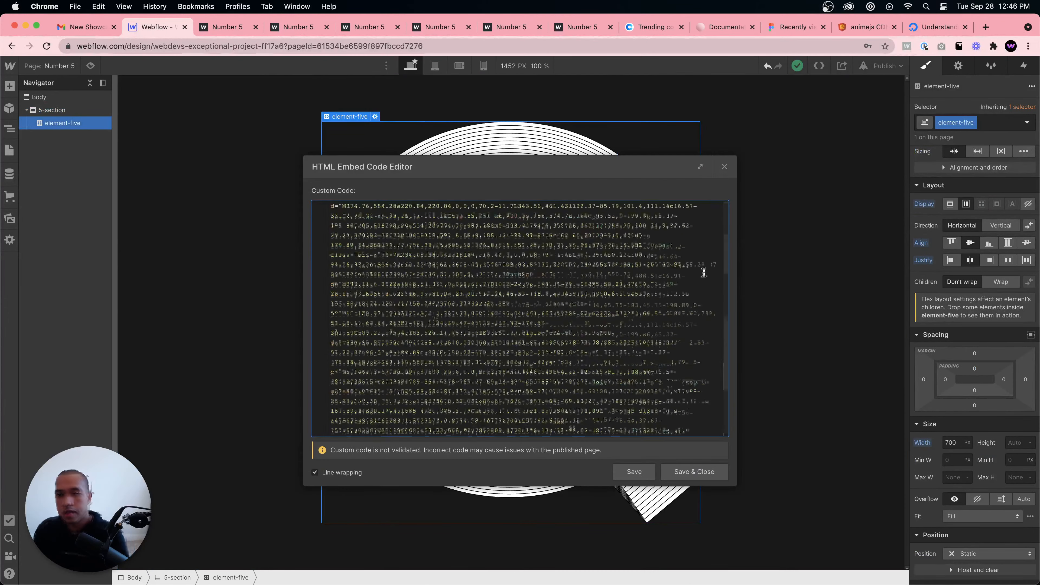
pyautogui.scroll(5, 703, 272)
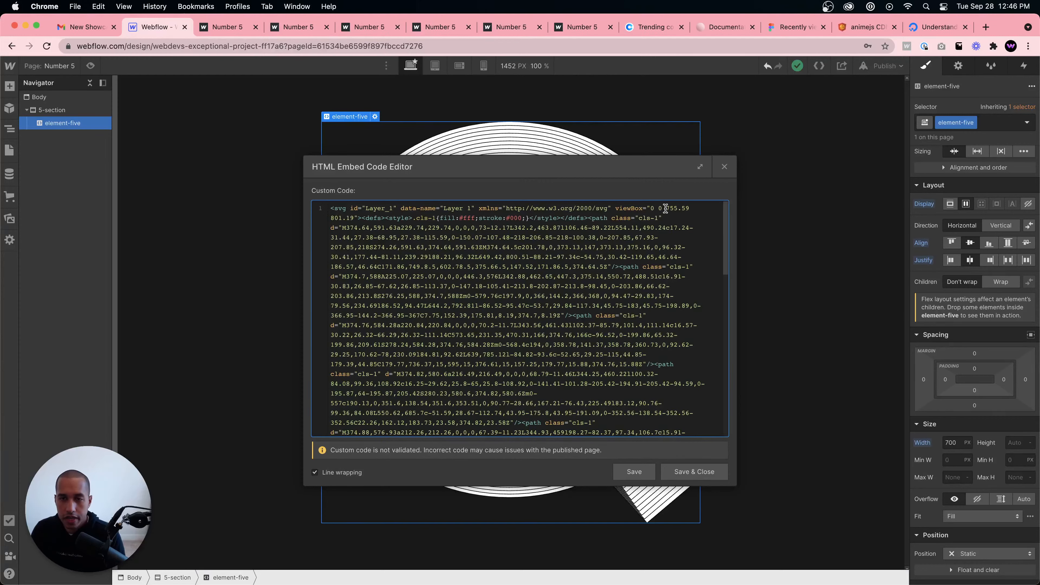
pyautogui.moveTo(666, 208); pyautogui.dragTo(686, 207)
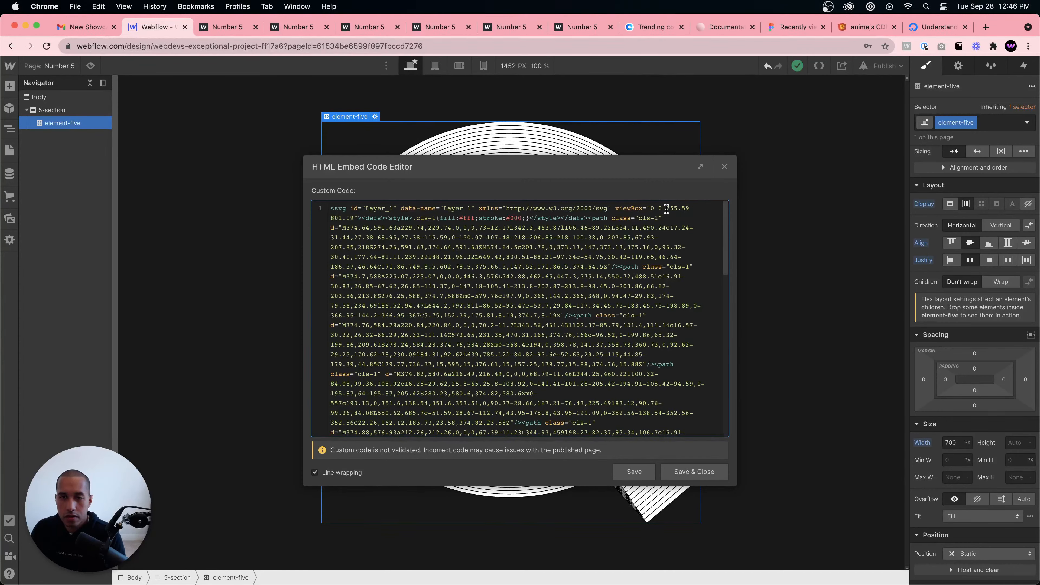
pyautogui.write('100-0')
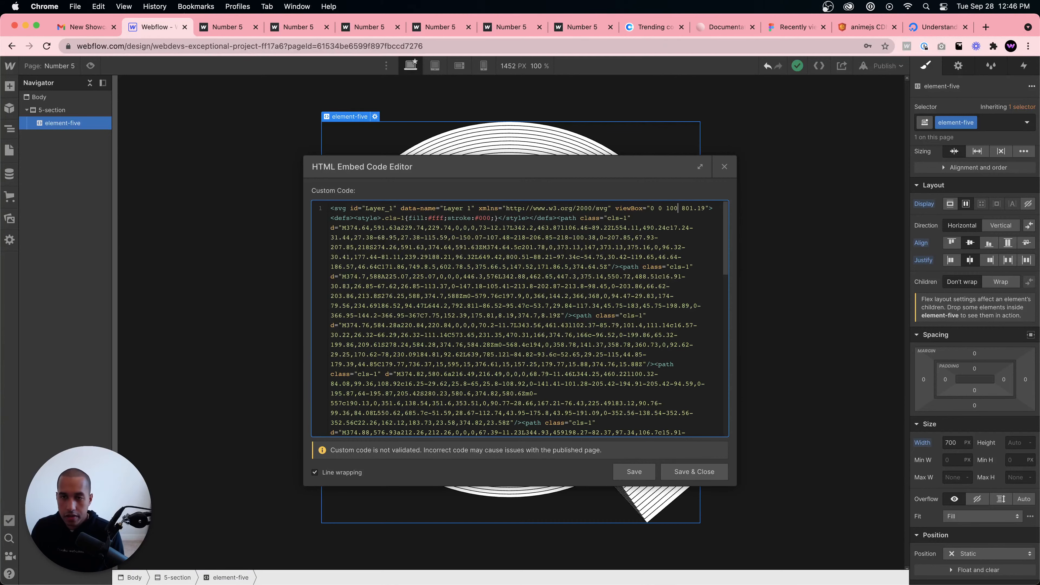
pyautogui.press('BackSpace')
pyautogui.press('BackSpace')
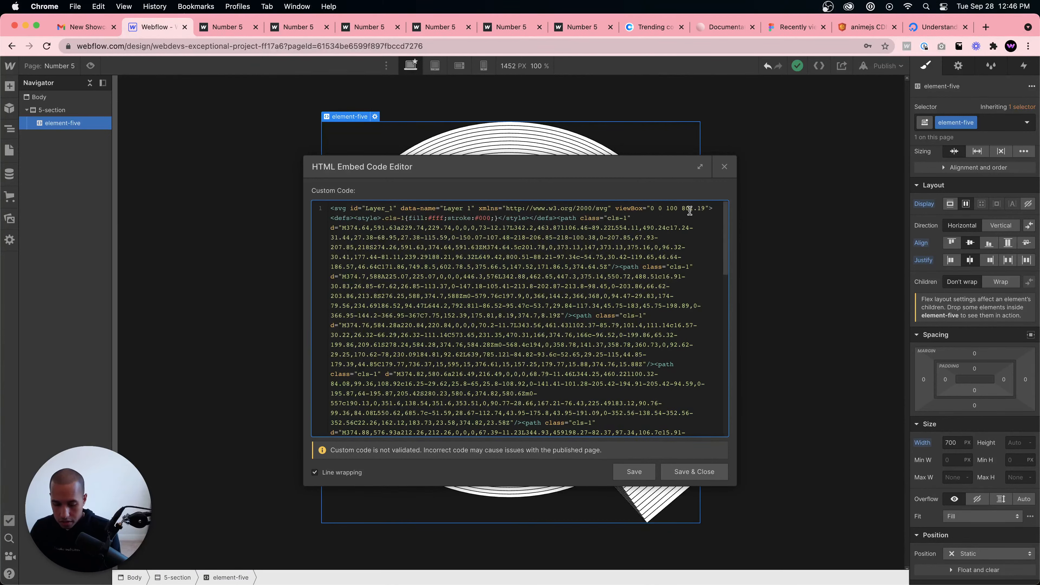
pyautogui.write('0')
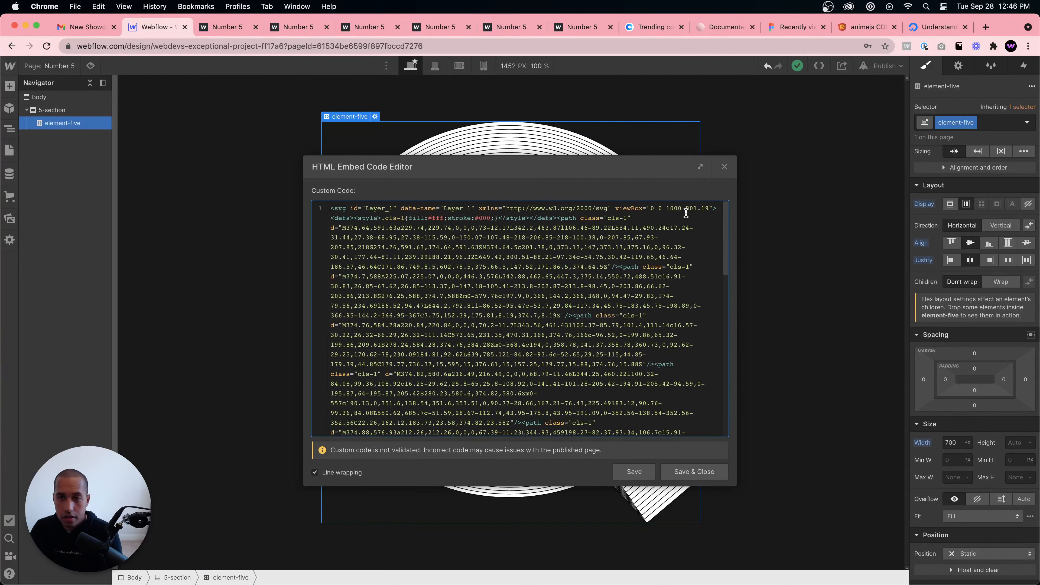
pyautogui.moveTo(686, 213); pyautogui.dragTo(707, 210)
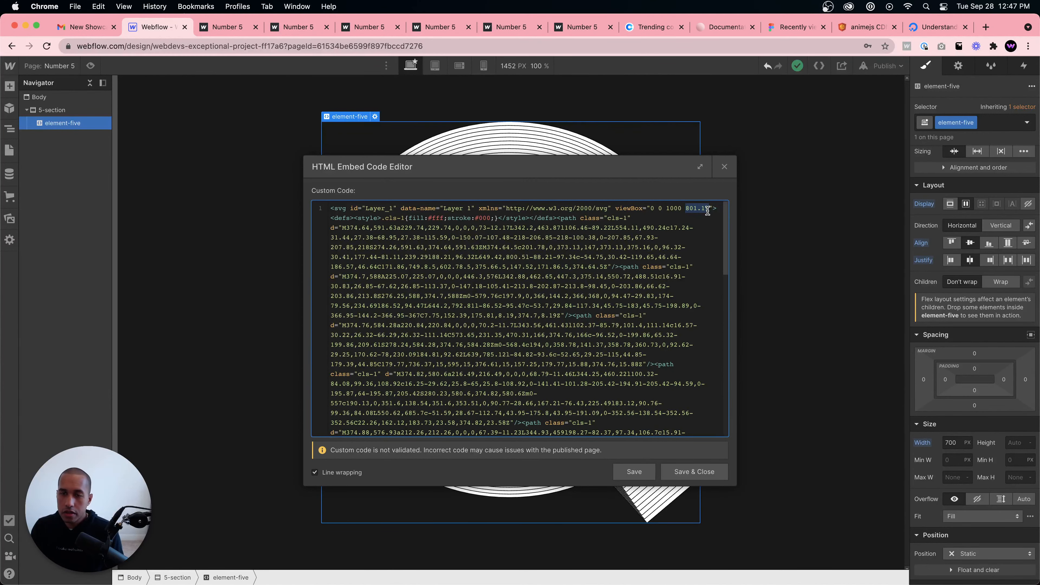
pyautogui.write('11')
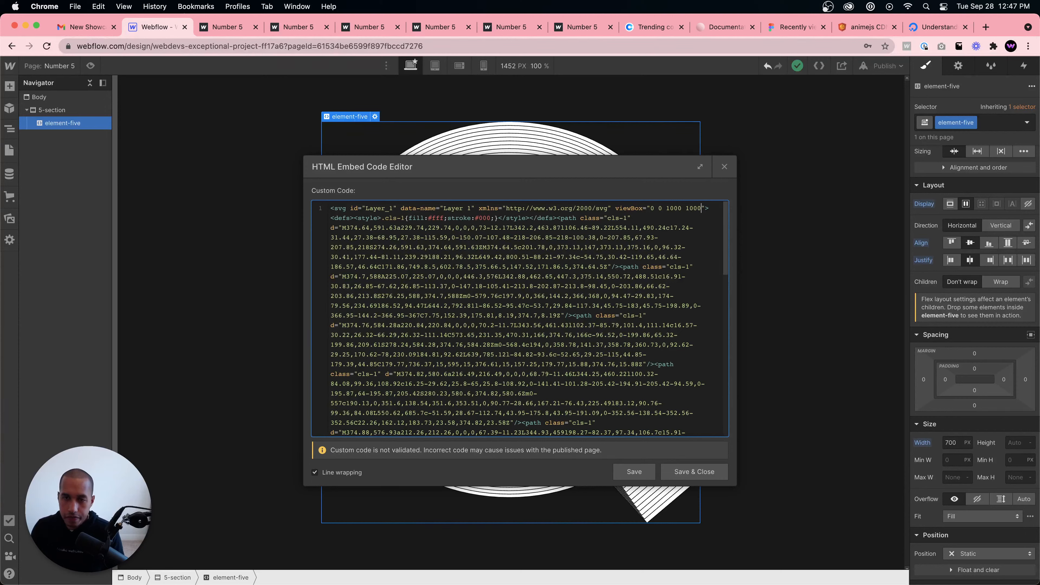
# Step: Set the x and y origin of the embedded SVG's viewBox to -100 -100 and save the embed
pyautogui.doubleClick(652, 209)
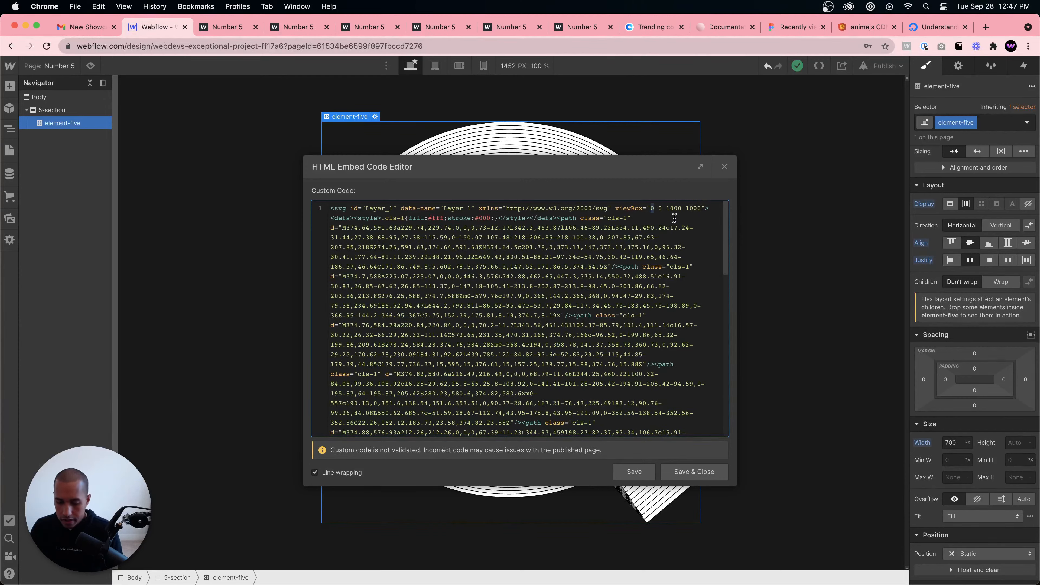
pyautogui.write('-100')
pyautogui.press('BackSpace')
pyautogui.press('BackSpace')
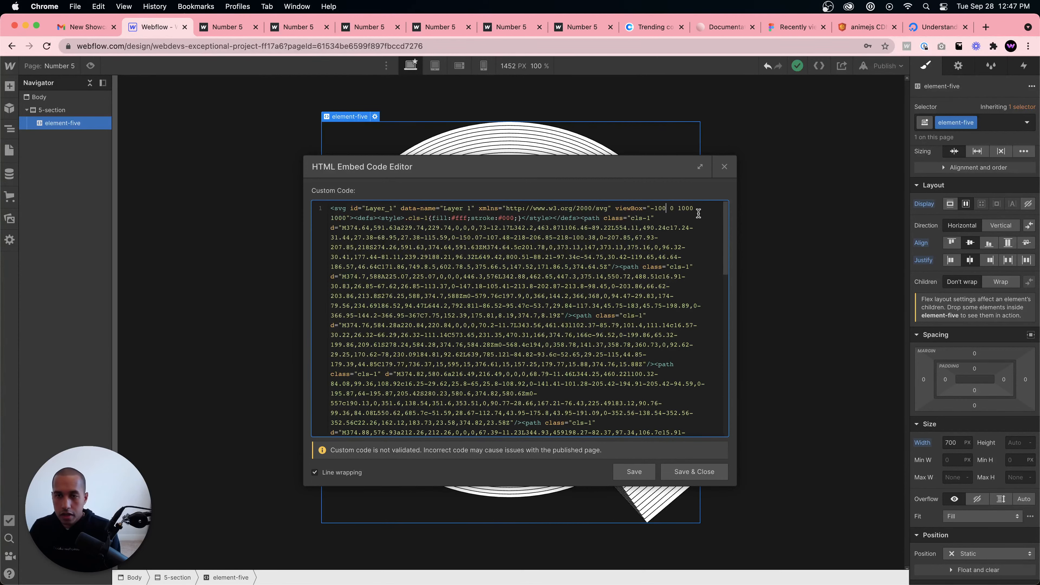
pyautogui.doubleClick(672, 208)
pyautogui.write('-100')
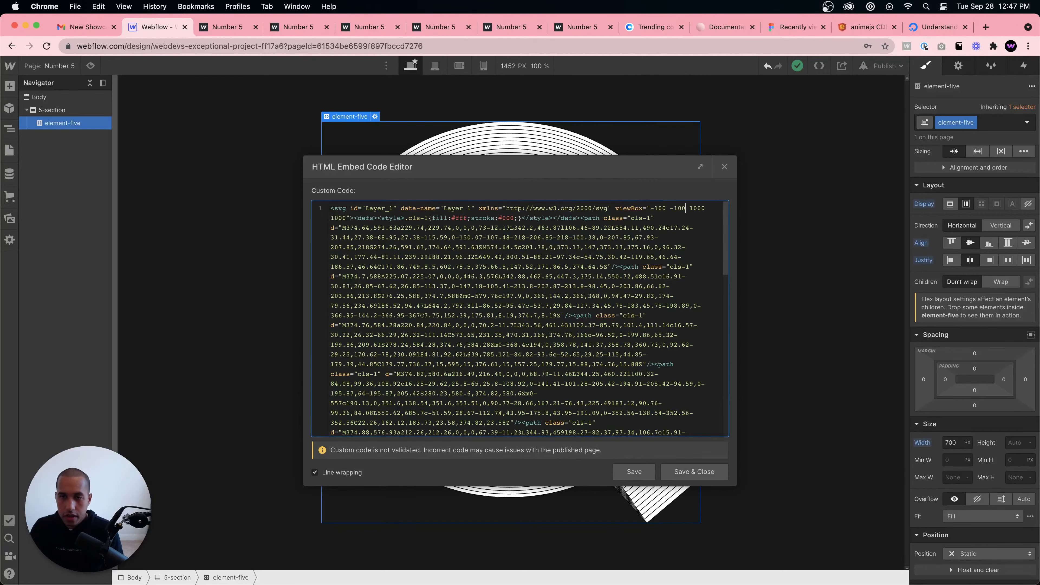
pyautogui.click(694, 471)
# Step: Publish the site to its webflow.io domain and open the live page to check the Q with the offset viewBox
pyautogui.click(738, 400)
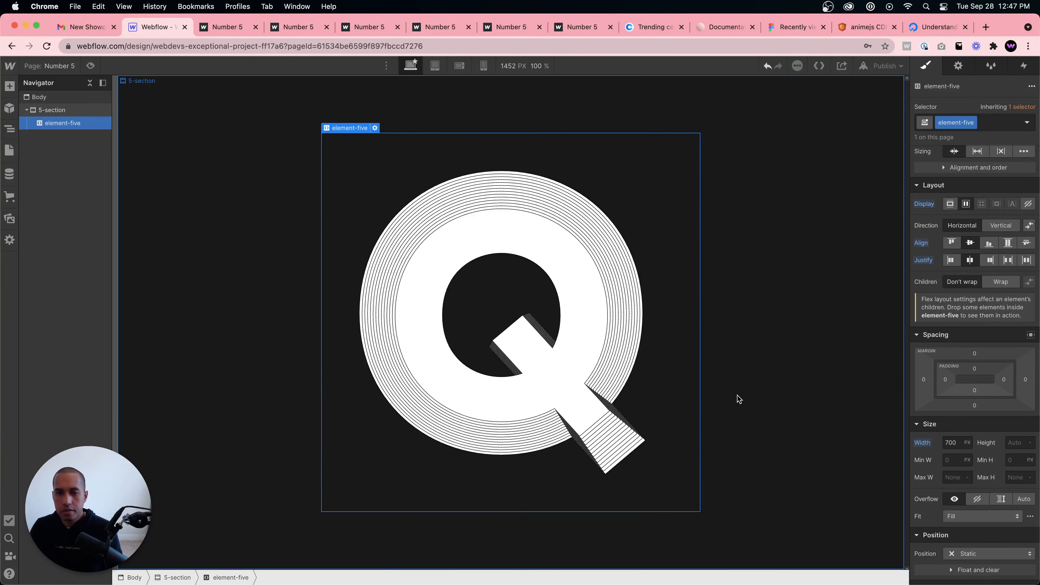
pyautogui.click(884, 67)
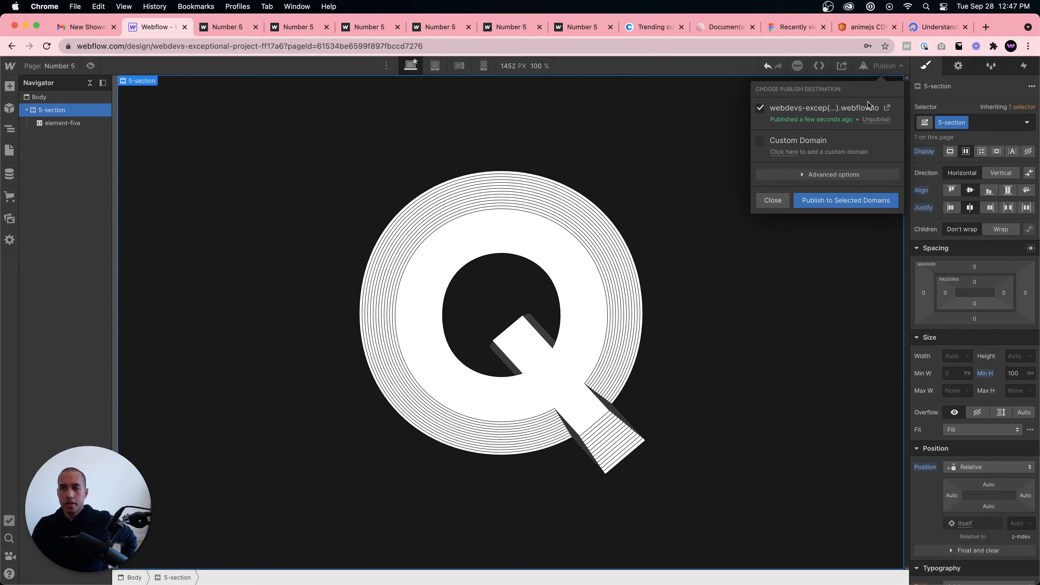
pyautogui.click(849, 201)
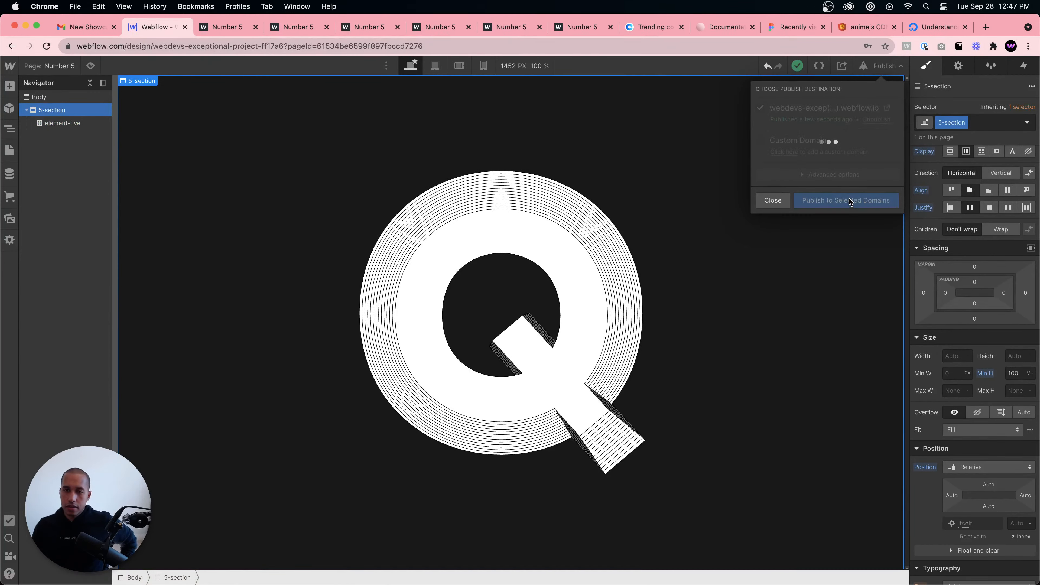
pyautogui.click(887, 110)
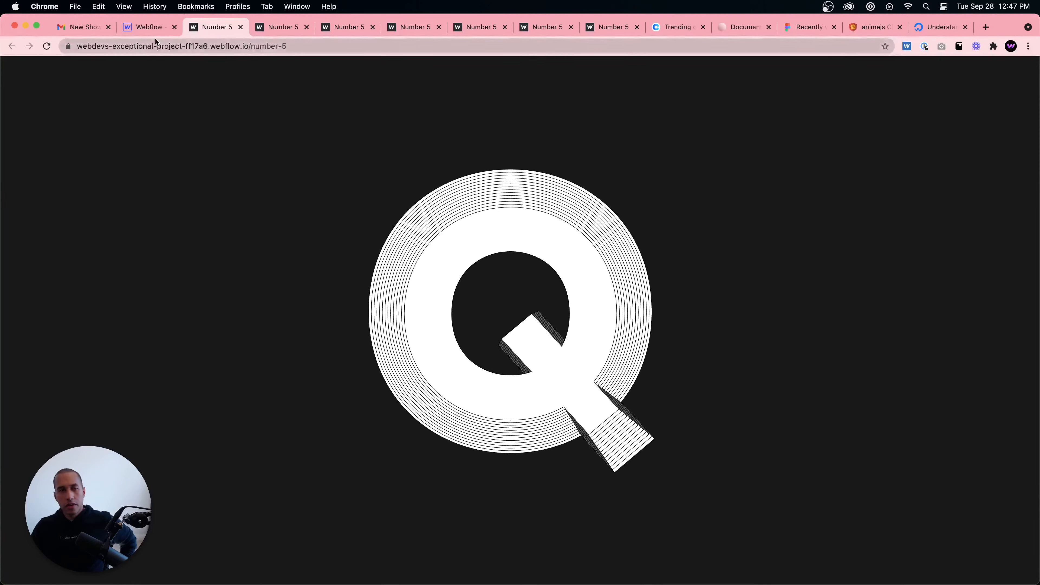
# Step: Return to the designer and review the head custom code in the Number 5 page settings, closing them without changes
pyautogui.click(149, 27)
pyautogui.click(338, 139)
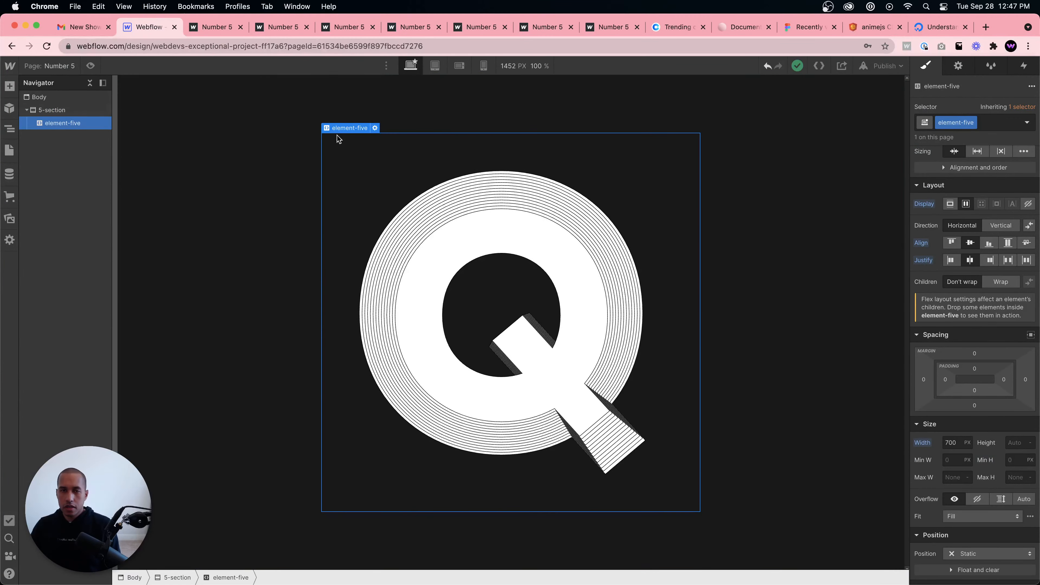
pyautogui.click(9, 150)
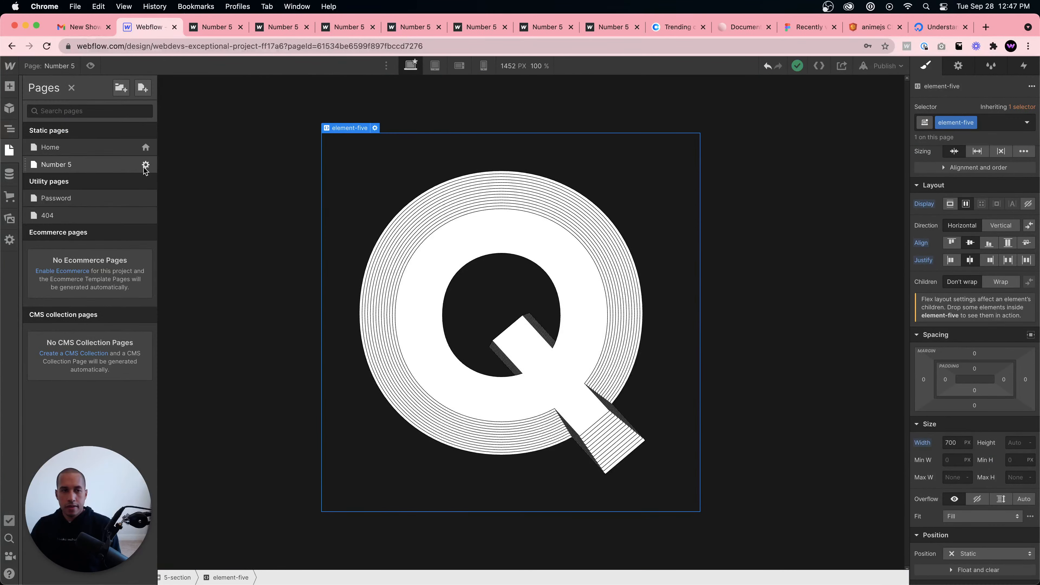
pyautogui.click(143, 165)
pyautogui.scroll(-20, 271, 248)
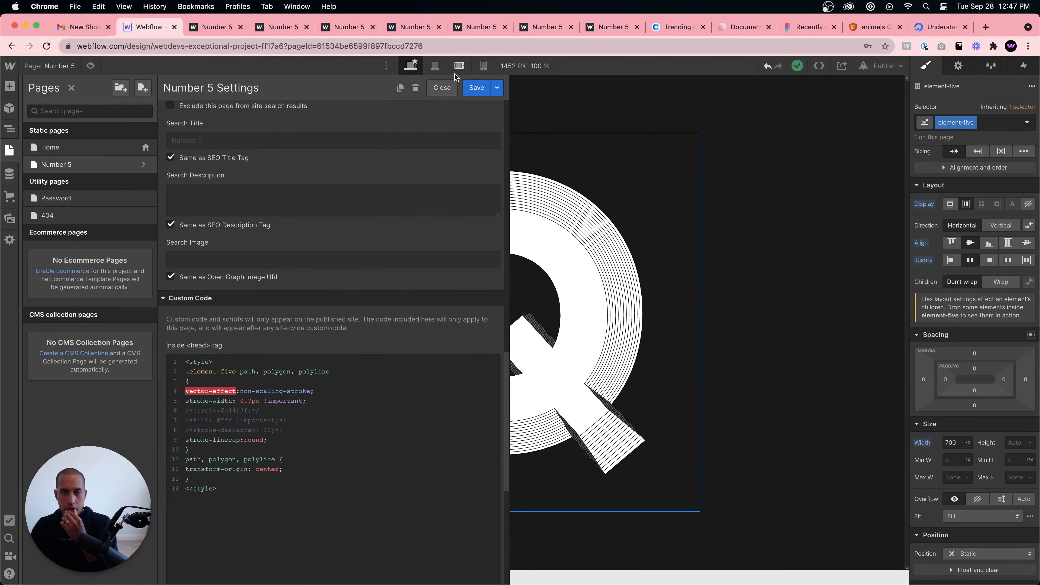
pyautogui.click(447, 88)
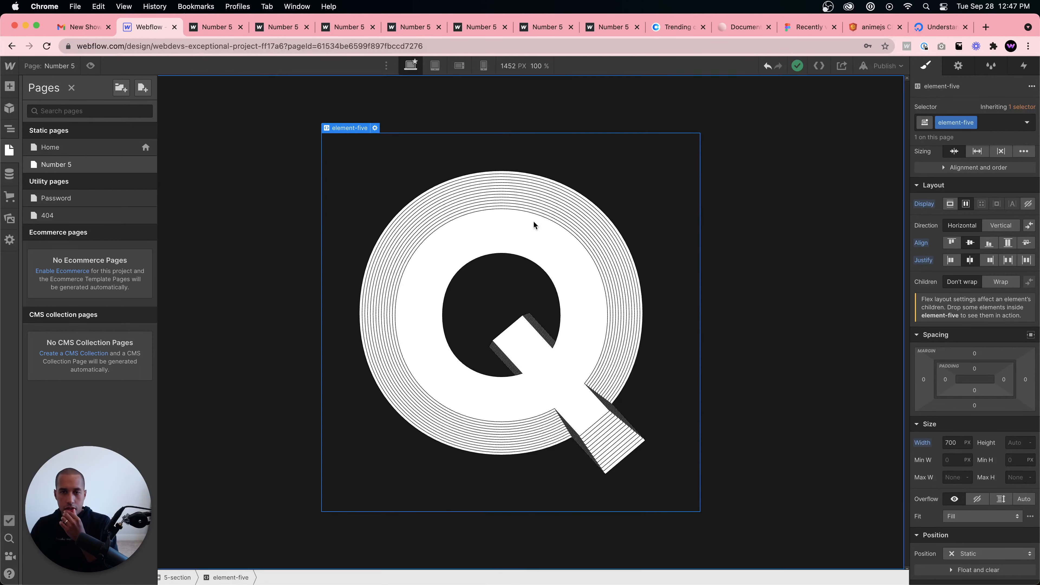
# Step: Reopen the element-five embed code, set the viewBox origin to 0 0 and save it
pyautogui.click(375, 128)
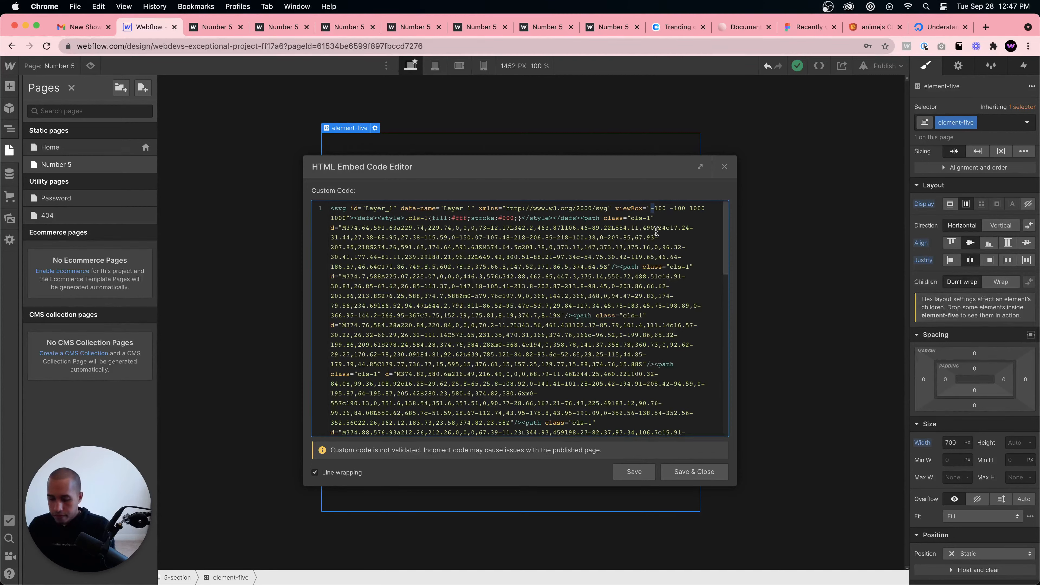
pyautogui.click(653, 208)
pyautogui.press('BackSpace')
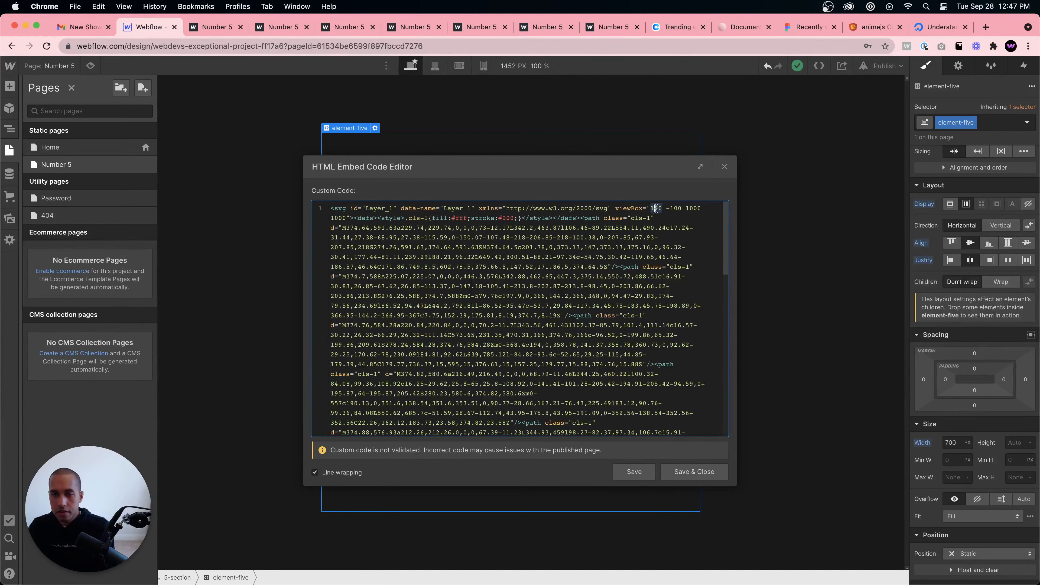
pyautogui.write('0')
pyautogui.moveTo(660, 209); pyautogui.dragTo(675, 209)
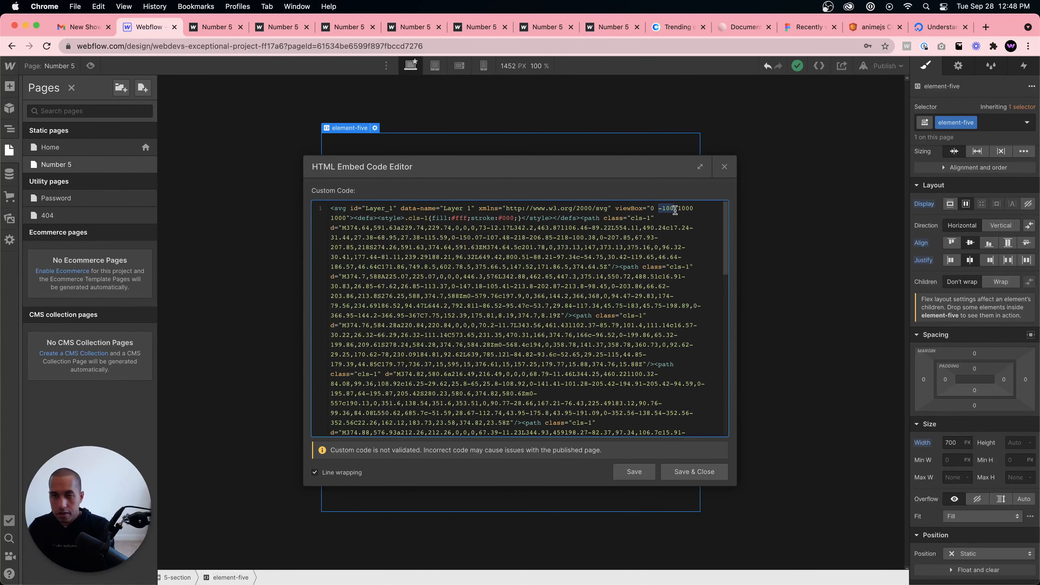
pyautogui.write('0')
pyautogui.click(689, 472)
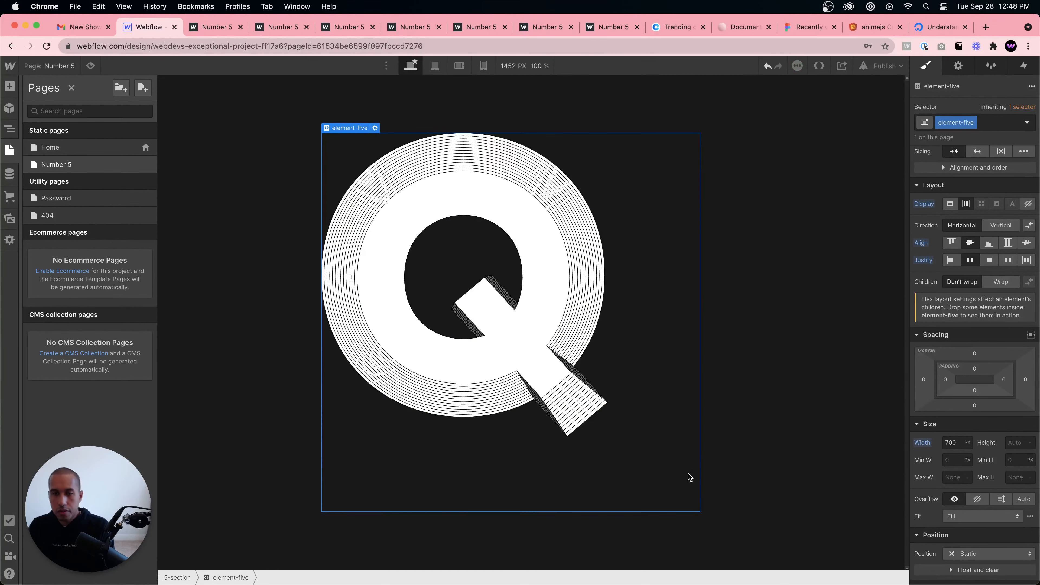
# Step: Publish the site to its webflow.io domain again and open the live page to check the Q with the zero-origin viewBox
pyautogui.click(892, 66)
pyautogui.click(864, 199)
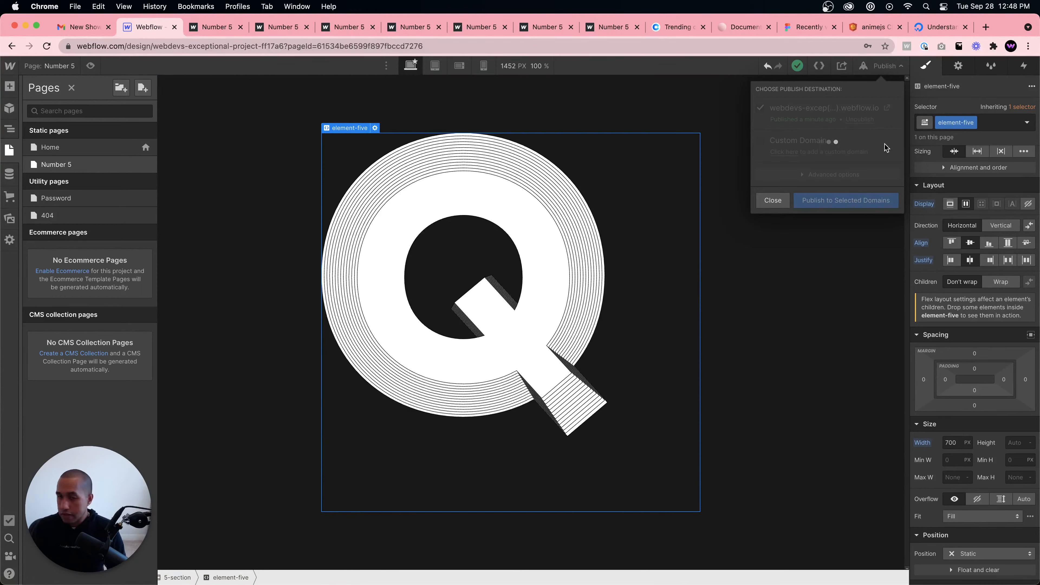
pyautogui.click(886, 108)
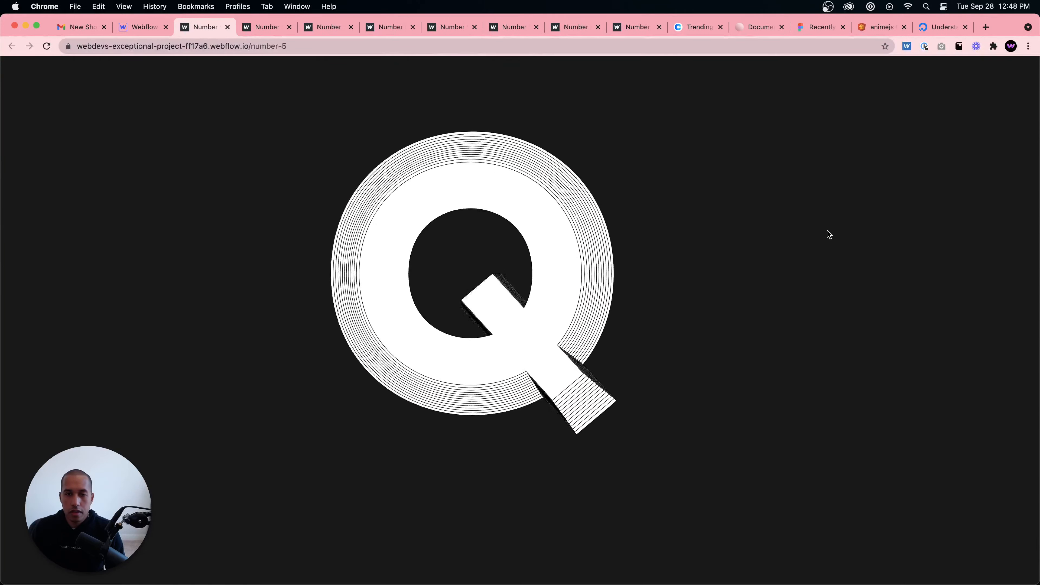
# Step: Switch to Illustrator, show the Q artwork's generated SVG code from the SVG export options and copy all of it
pyautogui.click(136, 28)
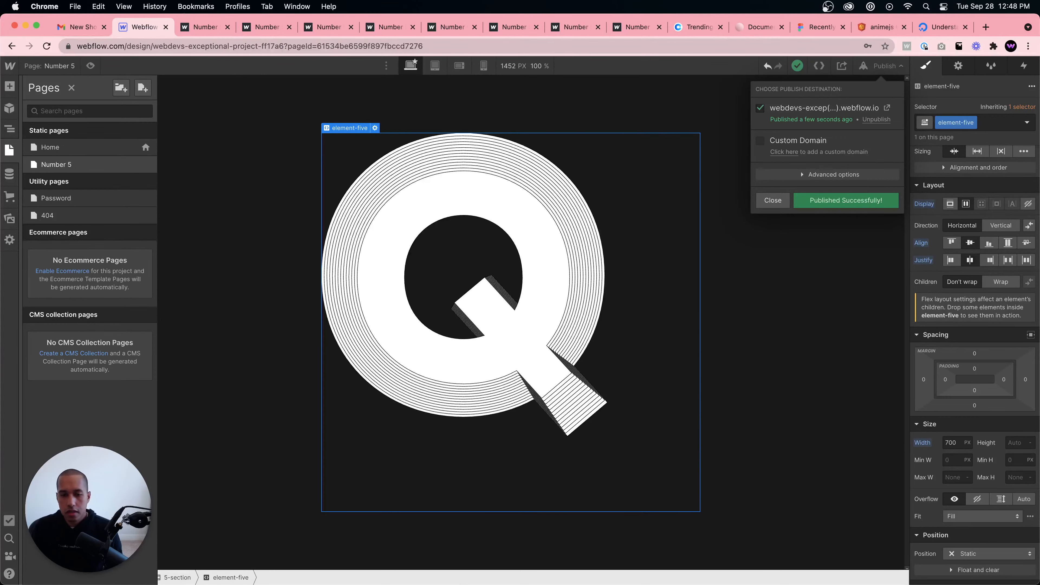
pyautogui.click(605, 564)
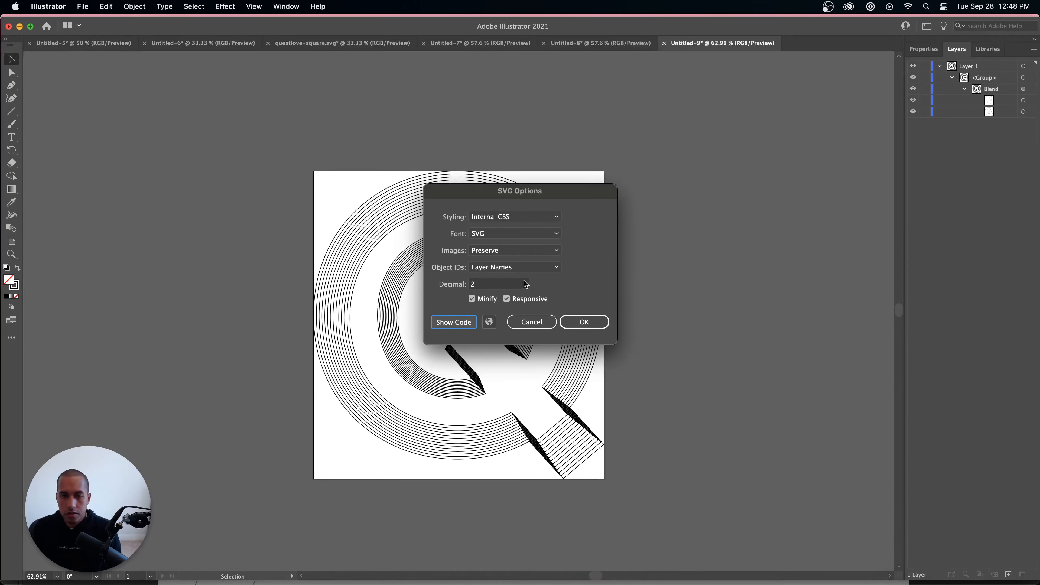
pyautogui.click(454, 322)
pyautogui.press('super+a')
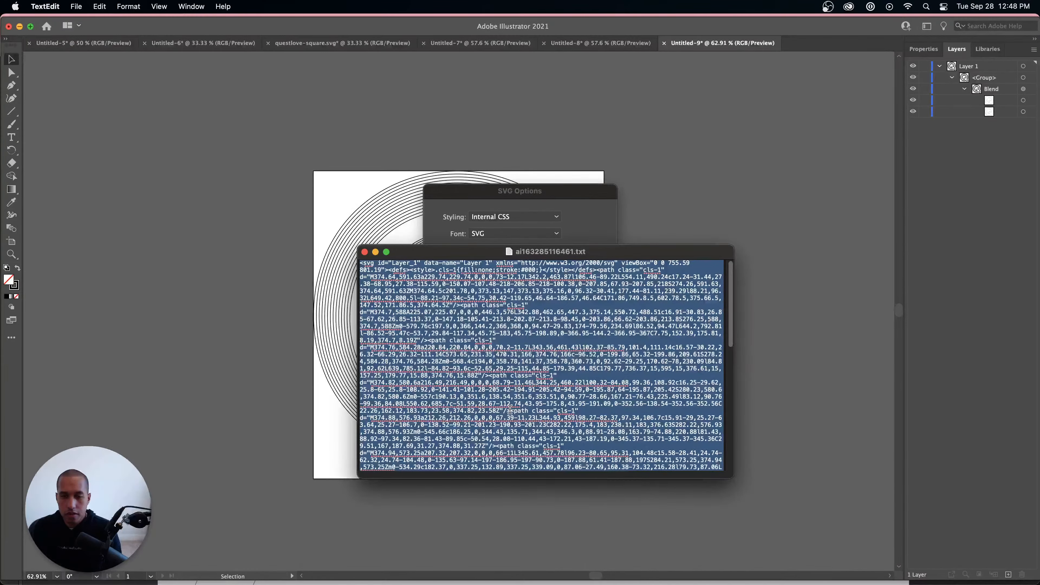
pyautogui.press('super+c')
# Step: Switch to Webflow in Chrome and replace all custom code in the element-five embed with the copied SVG code
pyautogui.click(251, 563)
pyautogui.doubleClick(541, 311)
pyautogui.press('super+a')
pyautogui.press('super+v')
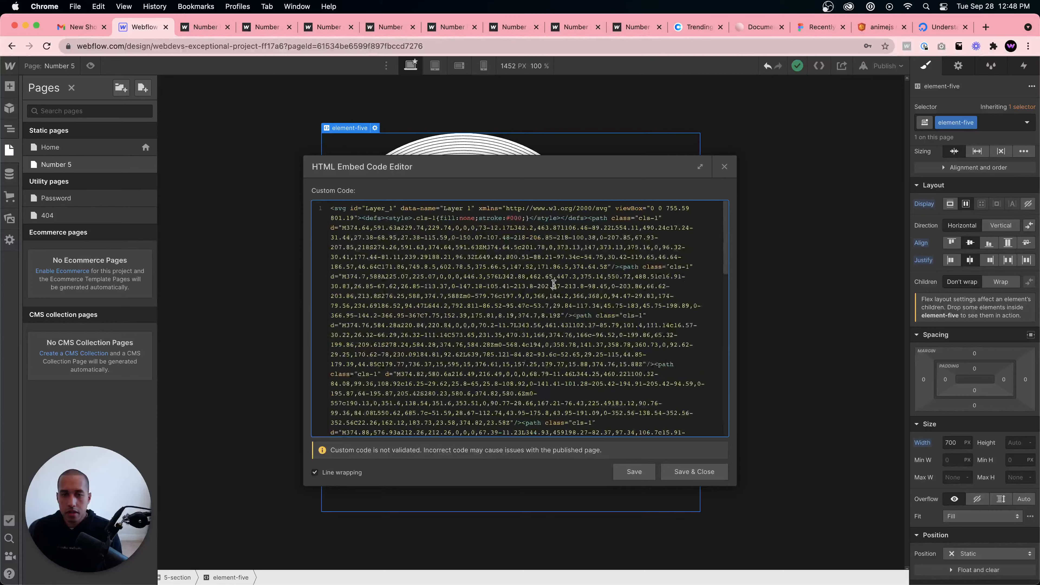
# Step: Change the .cls-1 fill in the freshly embedded SVG code from none to #fff and save the embed
pyautogui.press('super+a')
pyautogui.scroll(-10, 481, 227)
pyautogui.scroll(10, 500, 248)
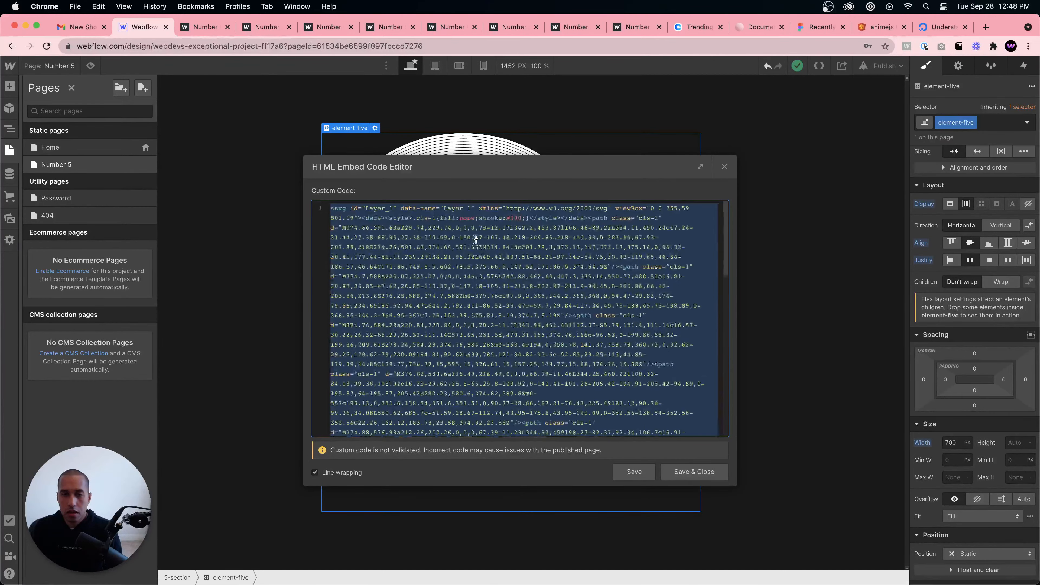
pyautogui.doubleClick(466, 218)
pyautogui.write('#ff')
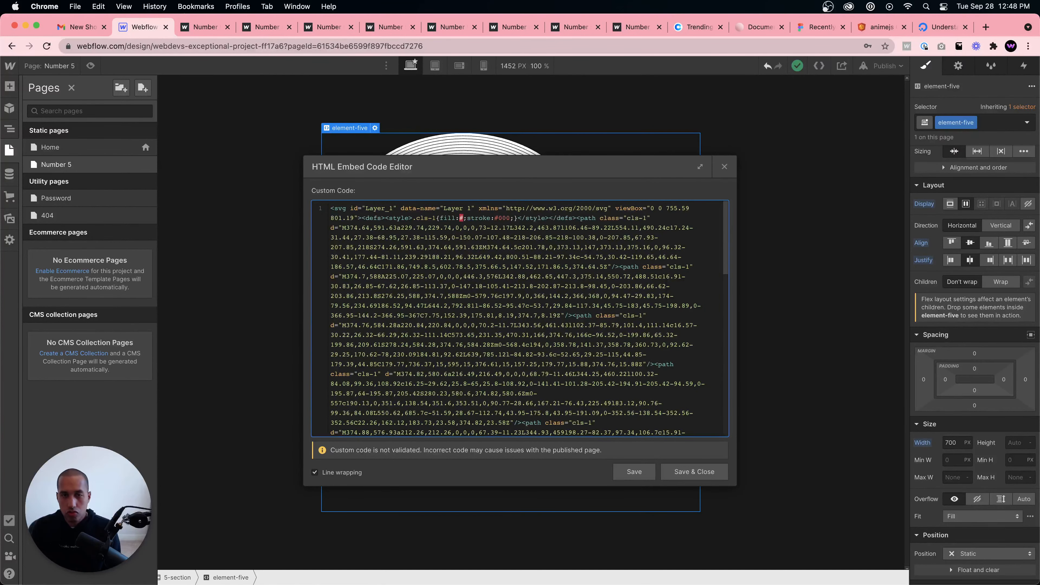
pyautogui.write('f')
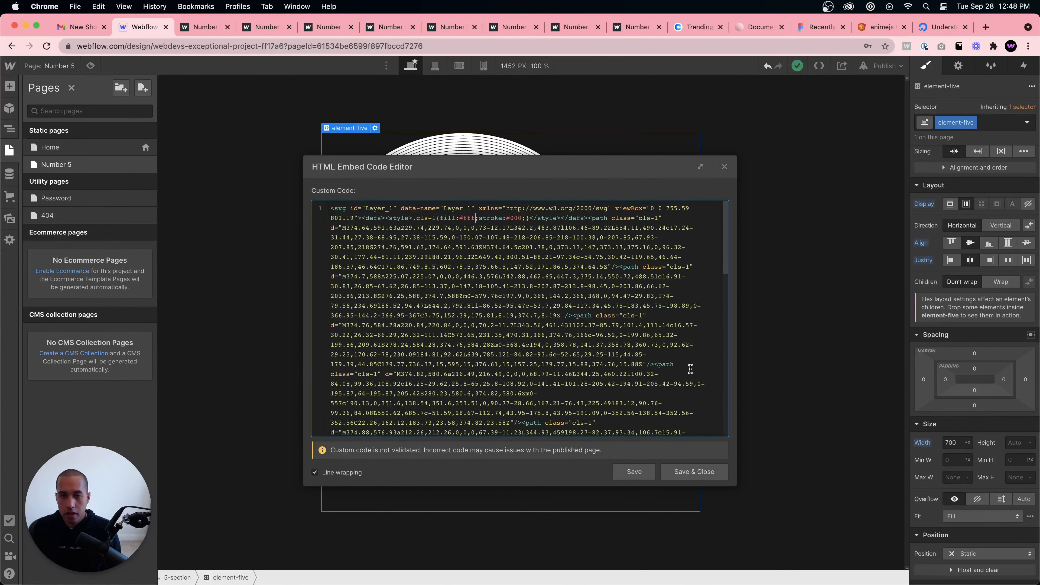
pyautogui.click(694, 472)
# Step: Publish the site with the restored Q embed to its webflow.io domain
pyautogui.click(839, 129)
pyautogui.click(885, 66)
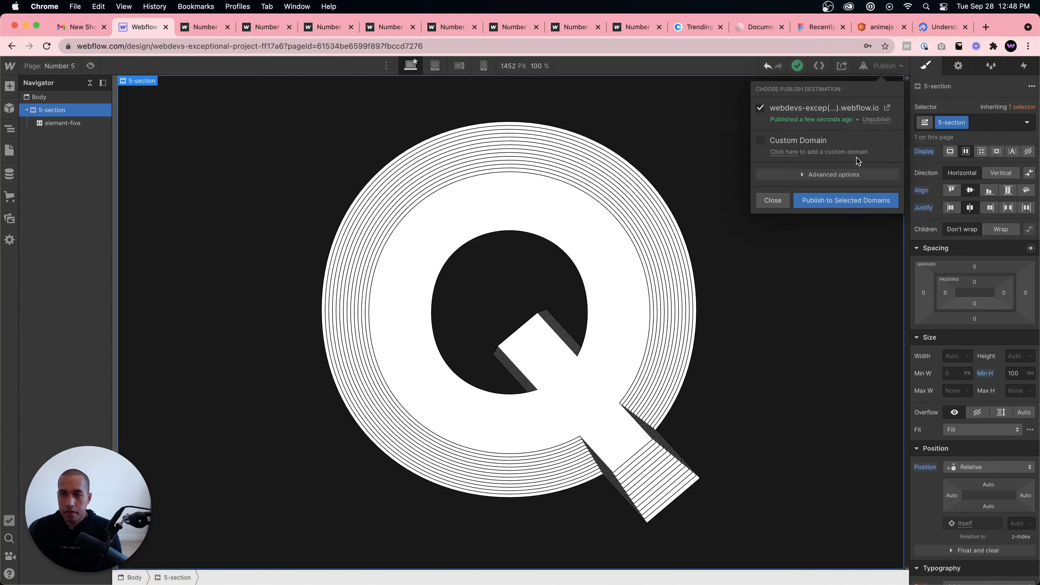
pyautogui.click(845, 201)
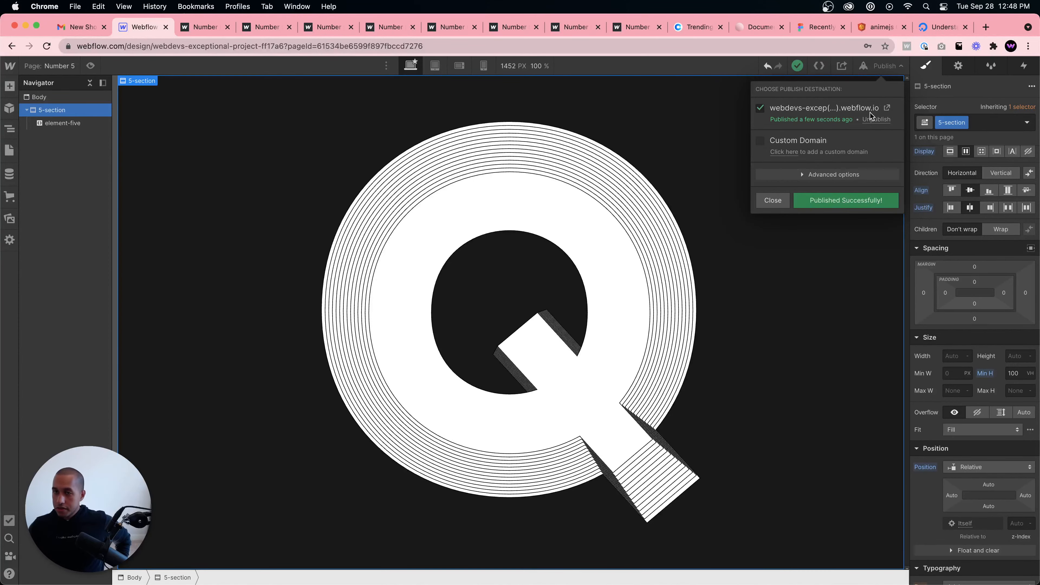
# Step: Open the published page to watch the Q animation, and check the Q artwork's artboard bounds in Illustrator
pyautogui.click(887, 108)
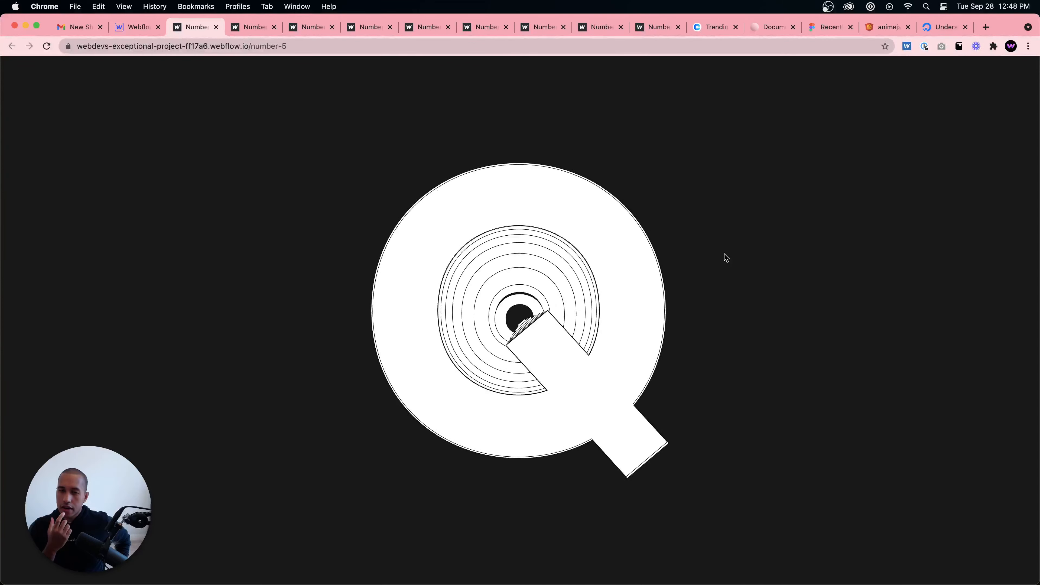
pyautogui.moveTo(609, 583)
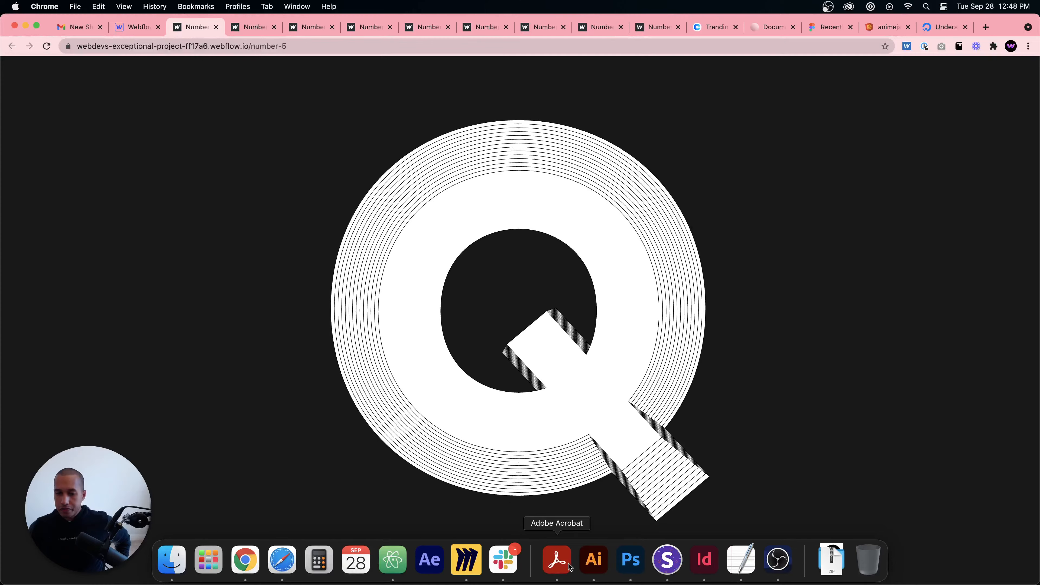
pyautogui.click(593, 559)
pyautogui.click(514, 326)
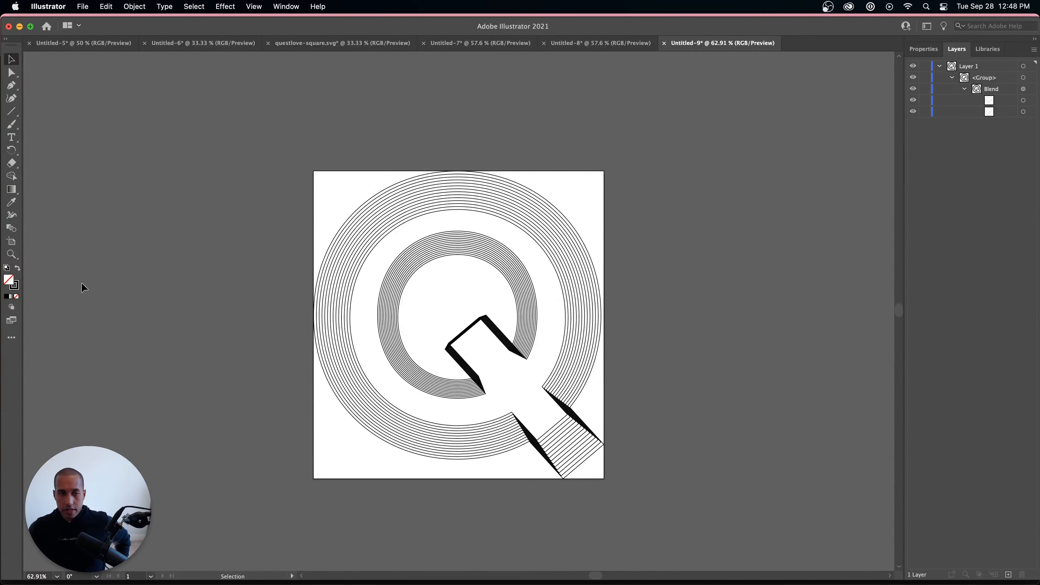
pyautogui.click(11, 240)
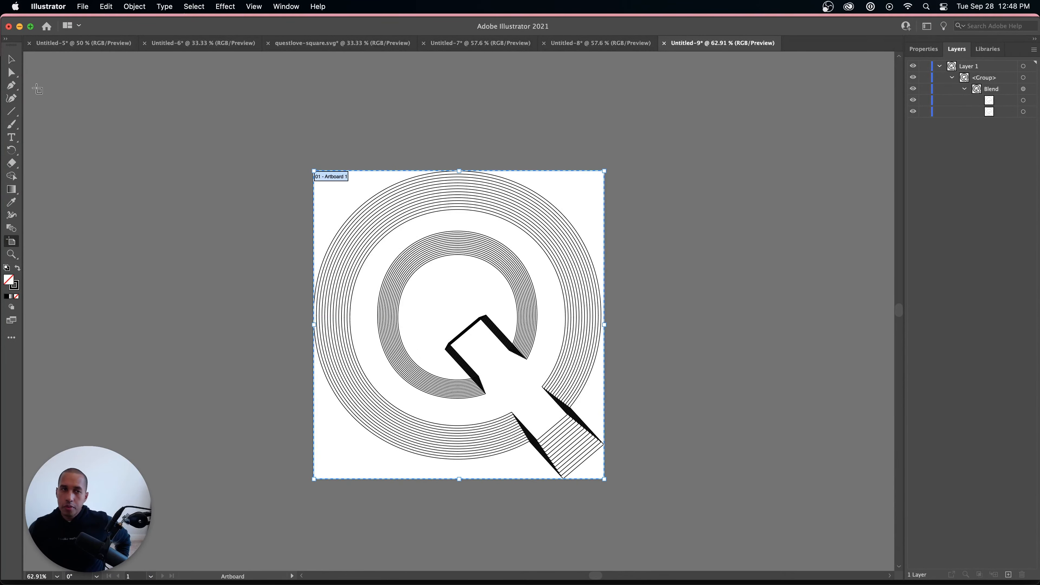
pyautogui.click(12, 59)
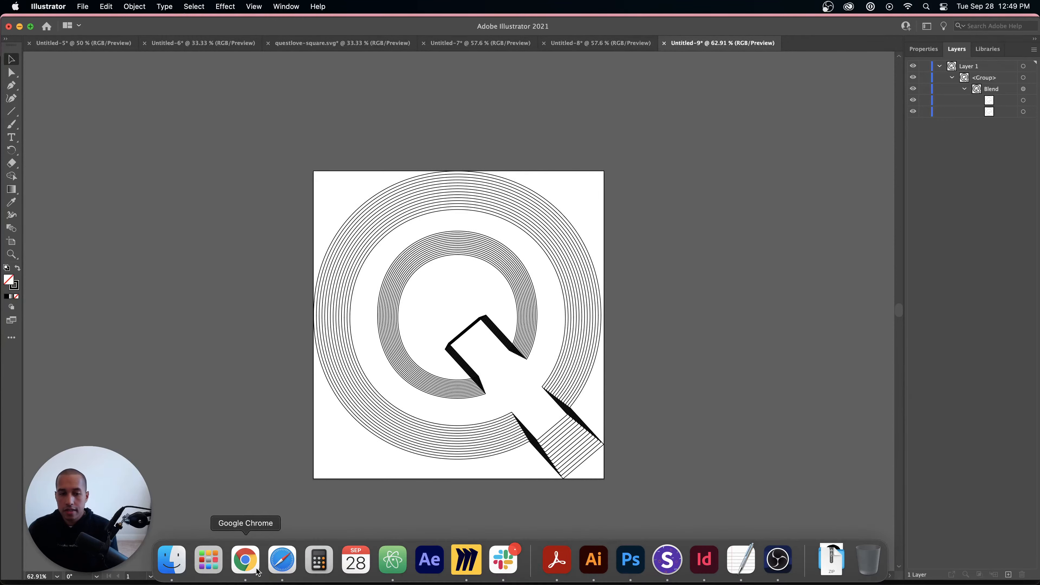
# Step: Switch back to Webflow in Chrome and open the Number 5 page settings at the custom code before the </body> tag
pyautogui.click(258, 571)
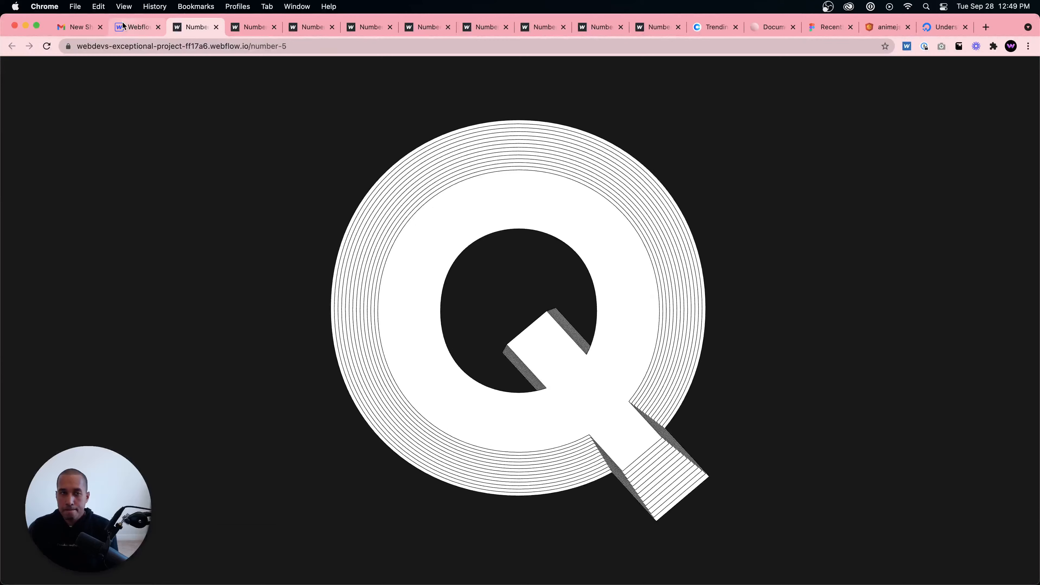
pyautogui.click(122, 29)
pyautogui.click(10, 150)
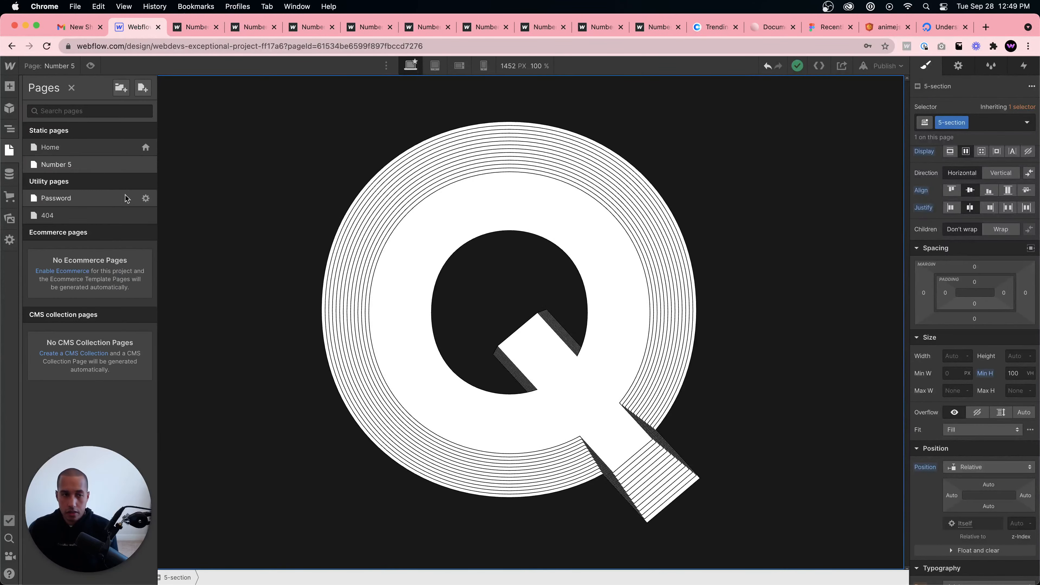
pyautogui.click(144, 164)
pyautogui.scroll(-15, 287, 287)
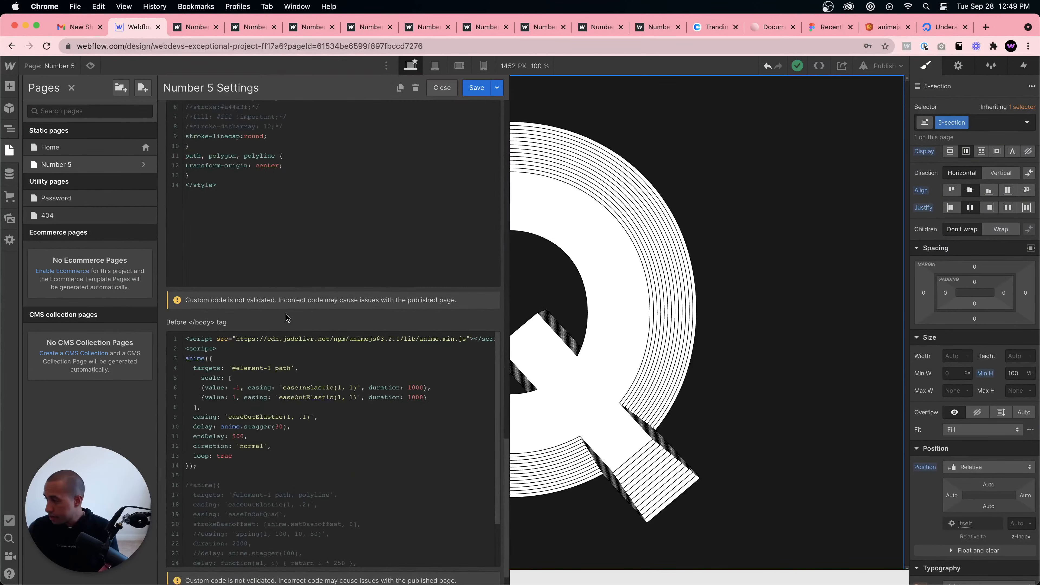
pyautogui.scroll(-3, 327, 340)
pyautogui.scroll(3, 316, 368)
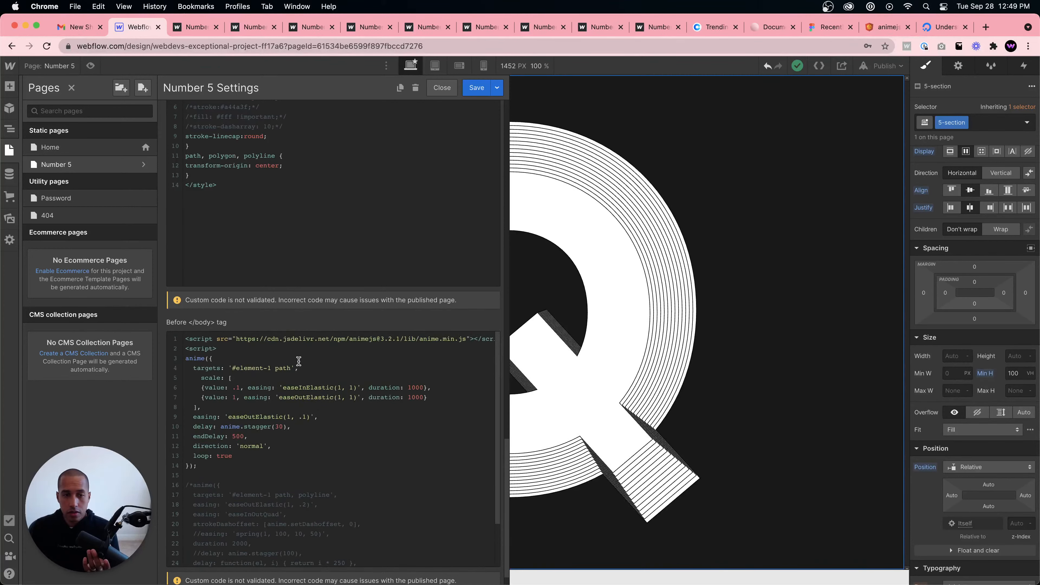
# Step: Examine the anime.js script's targets selector, scale keyframes, easing and stagger delay
pyautogui.click(290, 367)
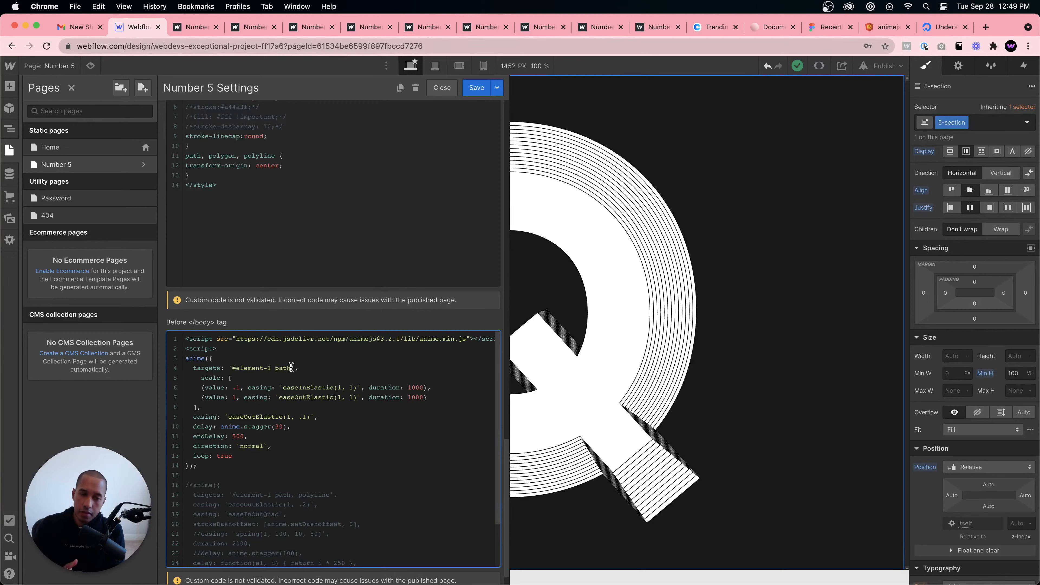
pyautogui.moveTo(240, 368); pyautogui.dragTo(268, 364)
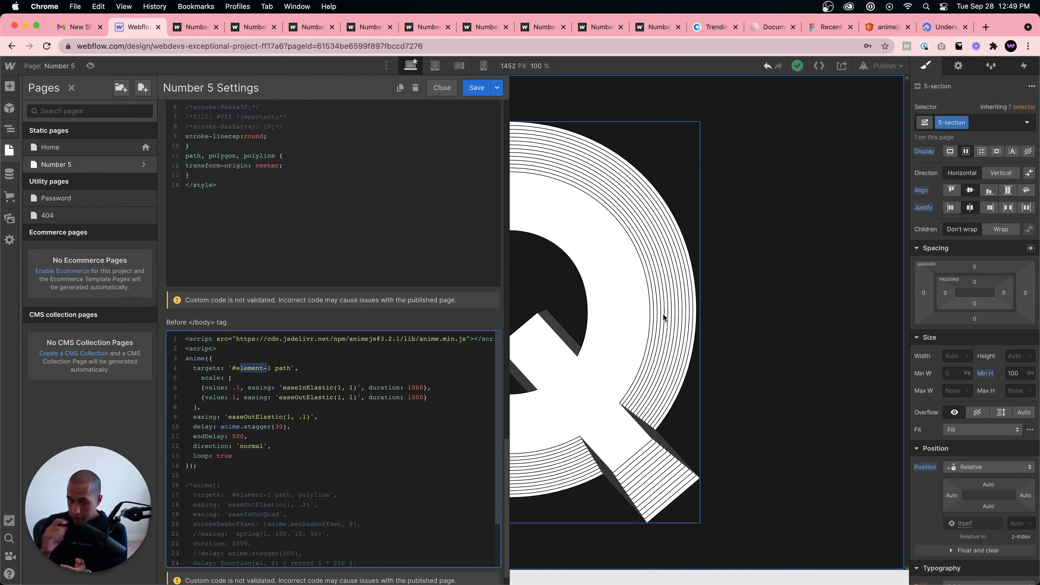
pyautogui.click(232, 368)
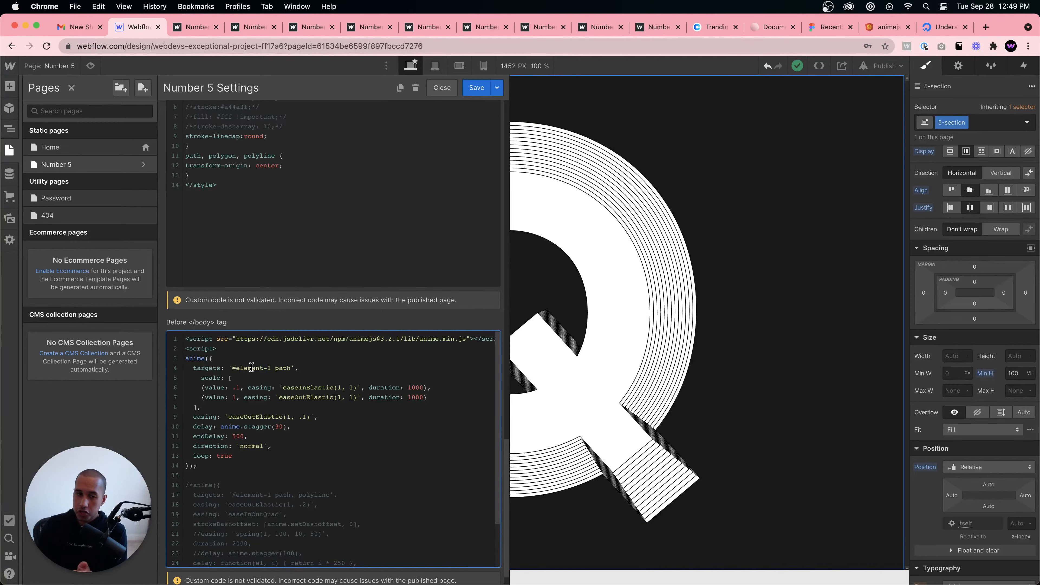
pyautogui.doubleClick(282, 368)
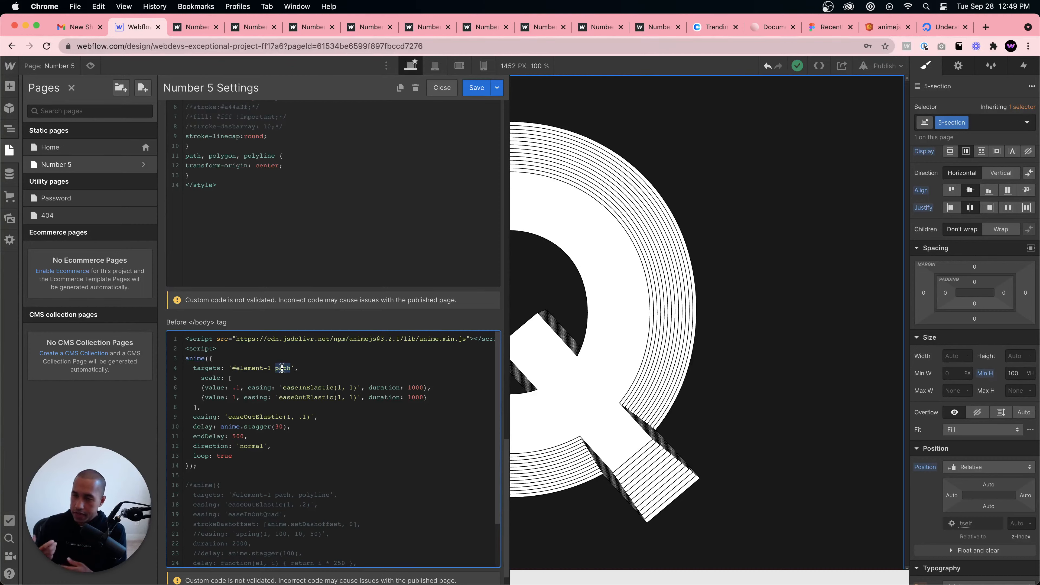
pyautogui.moveTo(201, 378); pyautogui.dragTo(228, 378)
pyautogui.click(217, 397)
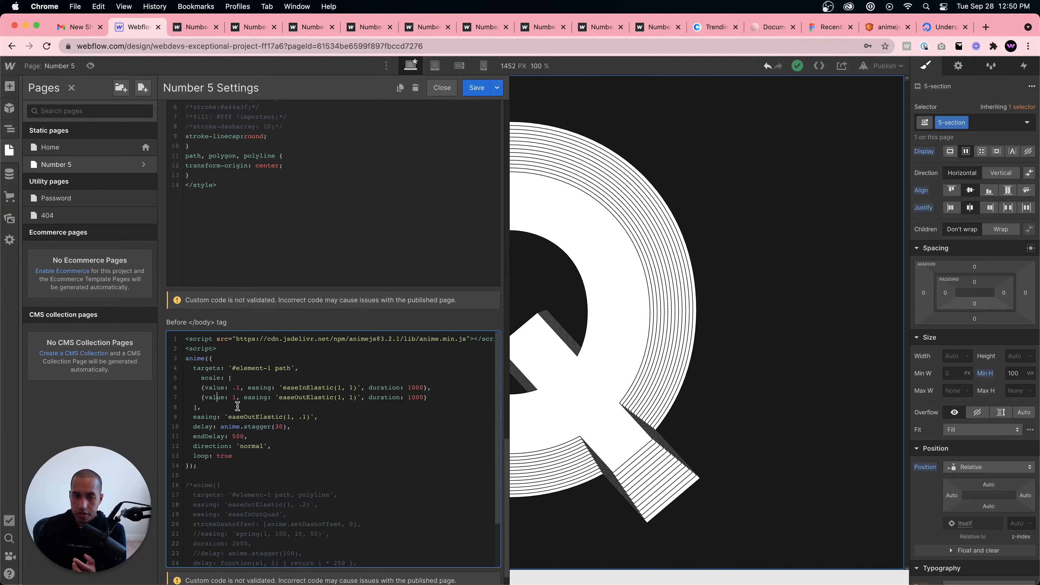
pyautogui.click(196, 417)
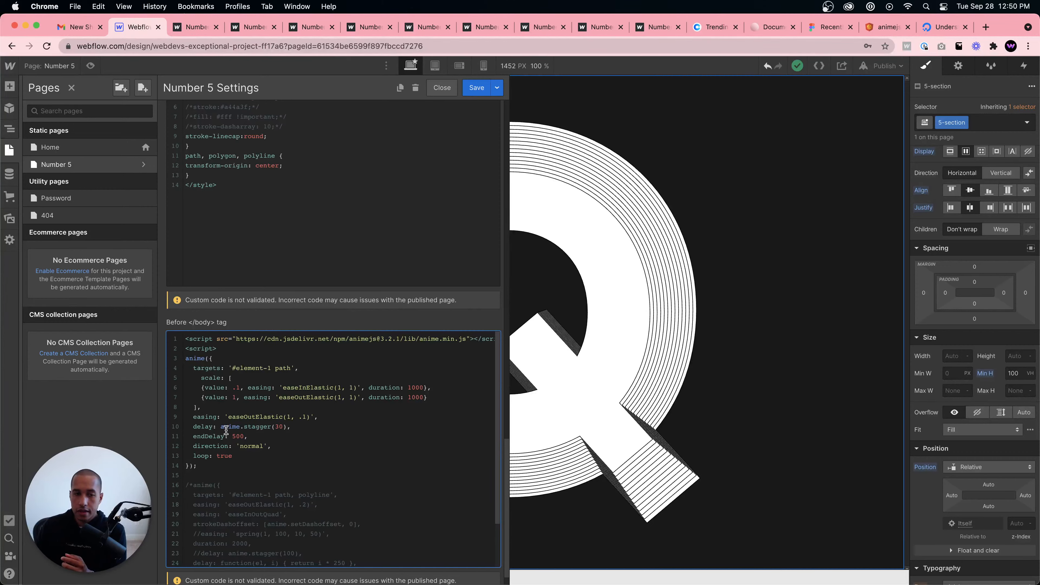
pyautogui.moveTo(226, 430); pyautogui.dragTo(270, 429)
pyautogui.click(271, 429)
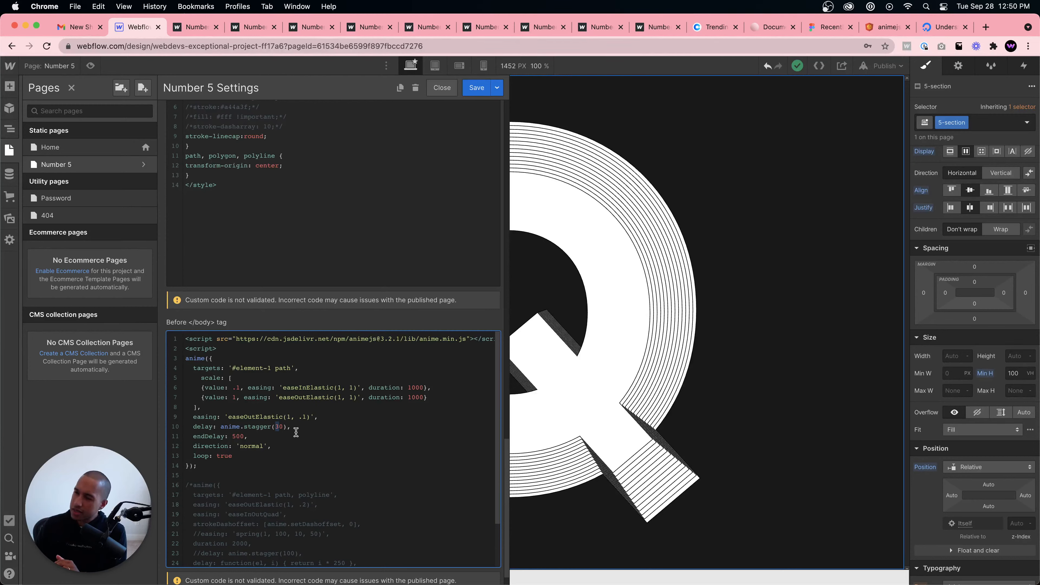
pyautogui.click(296, 432)
pyautogui.doubleClick(280, 426)
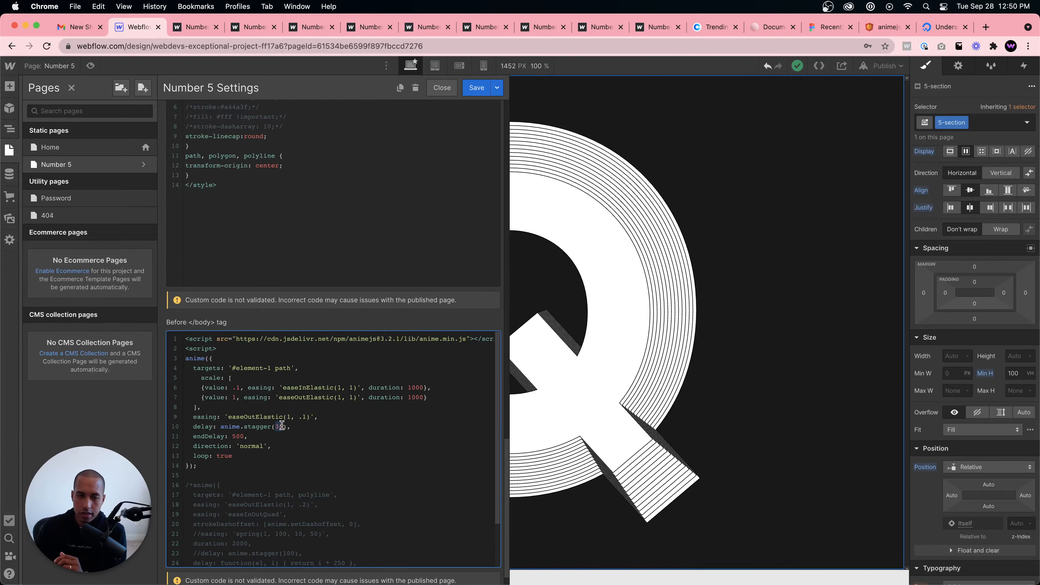
# Step: Comment out the endDelay line, set the active animation's direction to 'alternate', and close the page settings with the changes saved
pyautogui.click(218, 435)
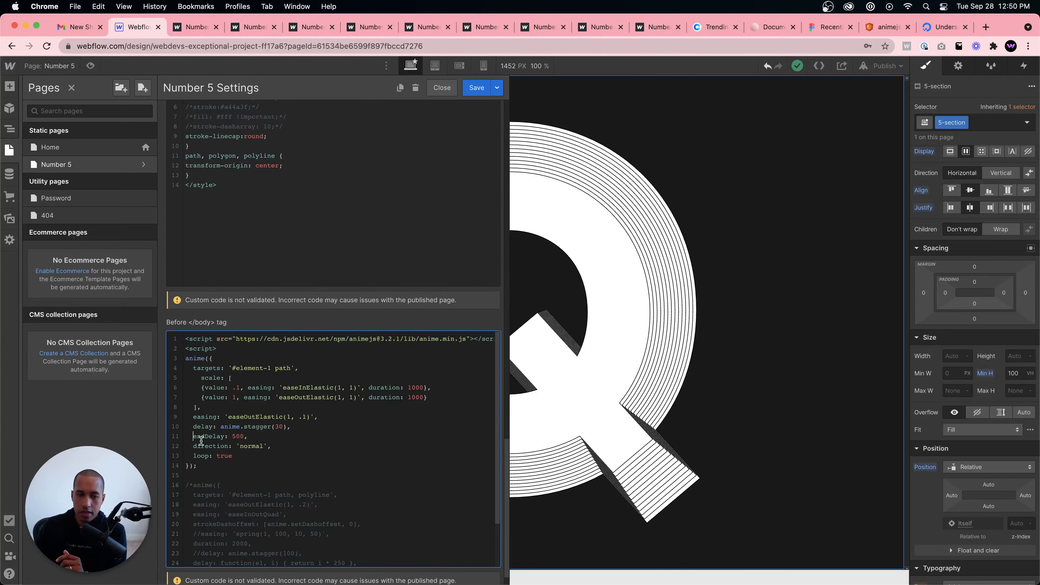
pyautogui.press('super+slash')
pyautogui.press('Down')
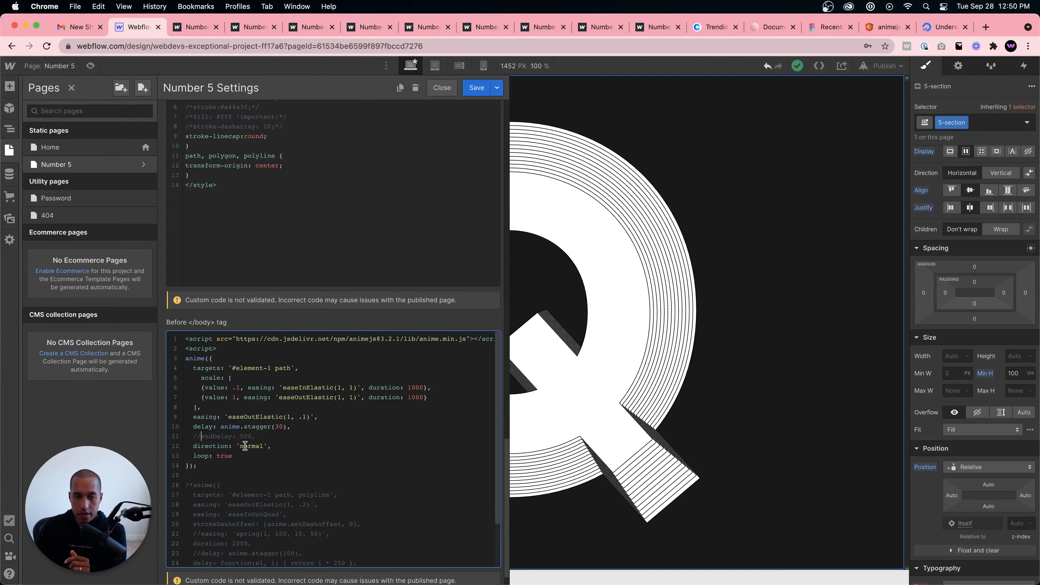
pyautogui.click(268, 446)
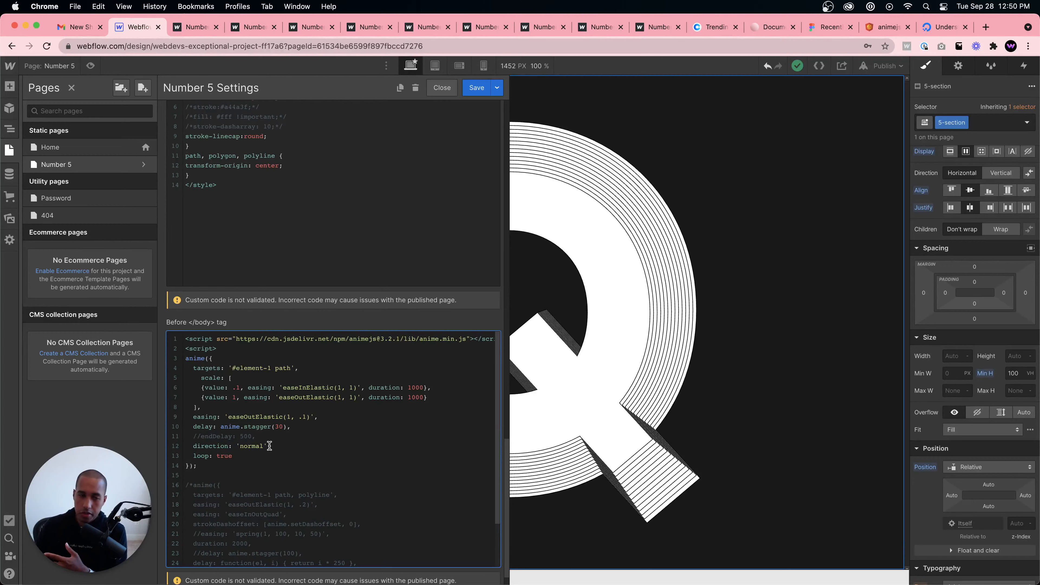
pyautogui.write(',')
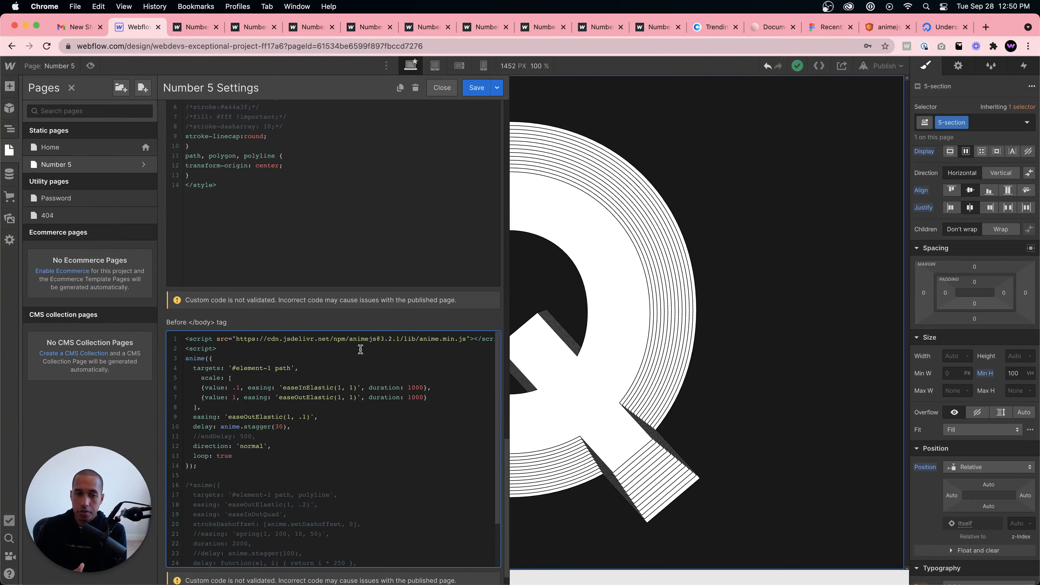
pyautogui.doubleClick(252, 446)
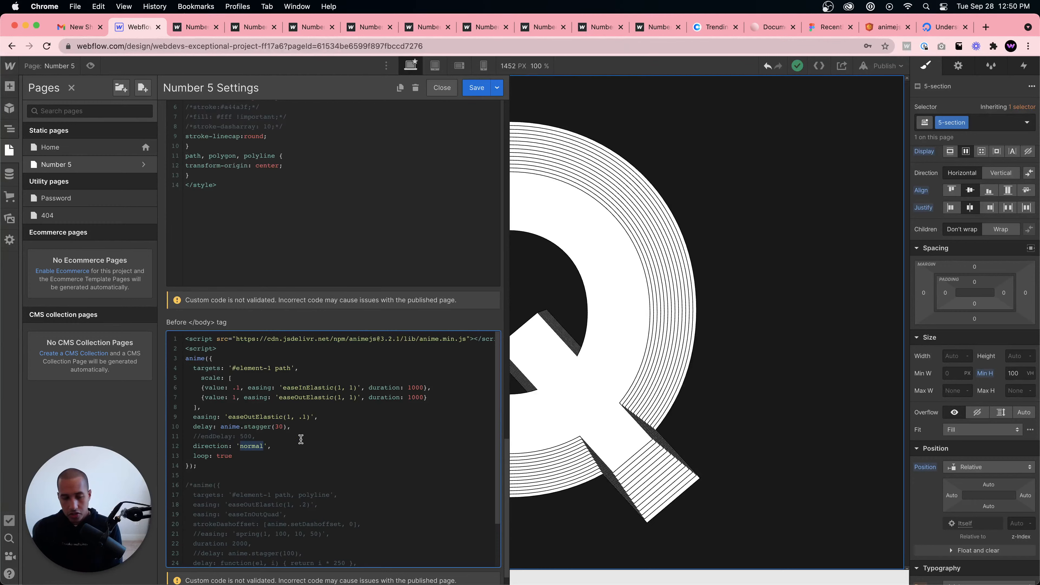
pyautogui.write('alternate')
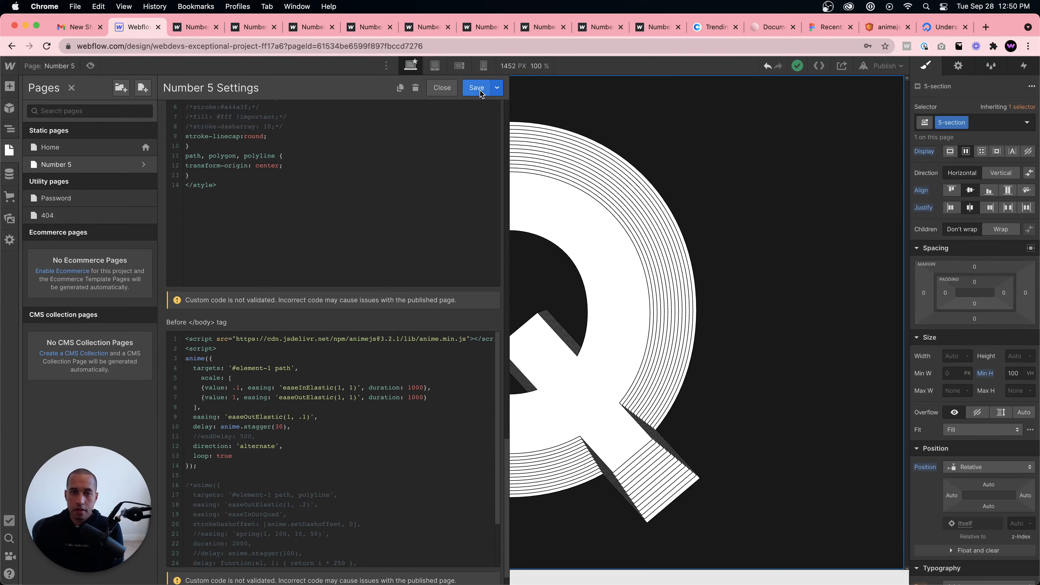
pyautogui.click(442, 88)
pyautogui.click(612, 352)
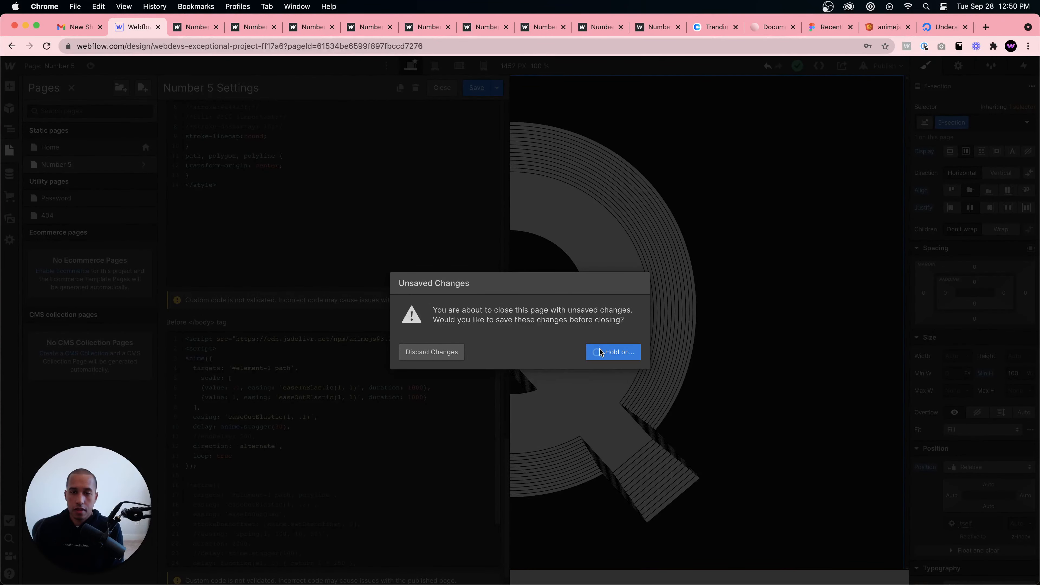
# Step: Close the surplus Number 5 preview tabs in Chrome, keeping only one of them open
pyautogui.click(216, 27)
pyautogui.click(217, 27)
pyautogui.click(216, 27)
pyautogui.click(216, 27)
pyautogui.click(216, 27)
pyautogui.click(216, 27)
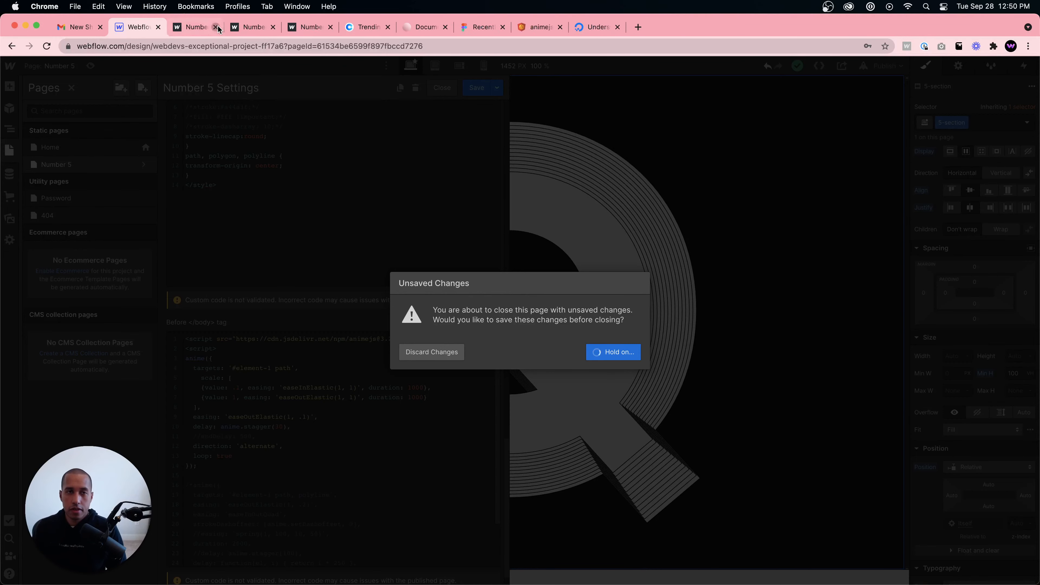
pyautogui.click(216, 27)
pyautogui.click(216, 27)
# Step: Review the SVG code in the element-five embed and close its code editor
pyautogui.click(657, 262)
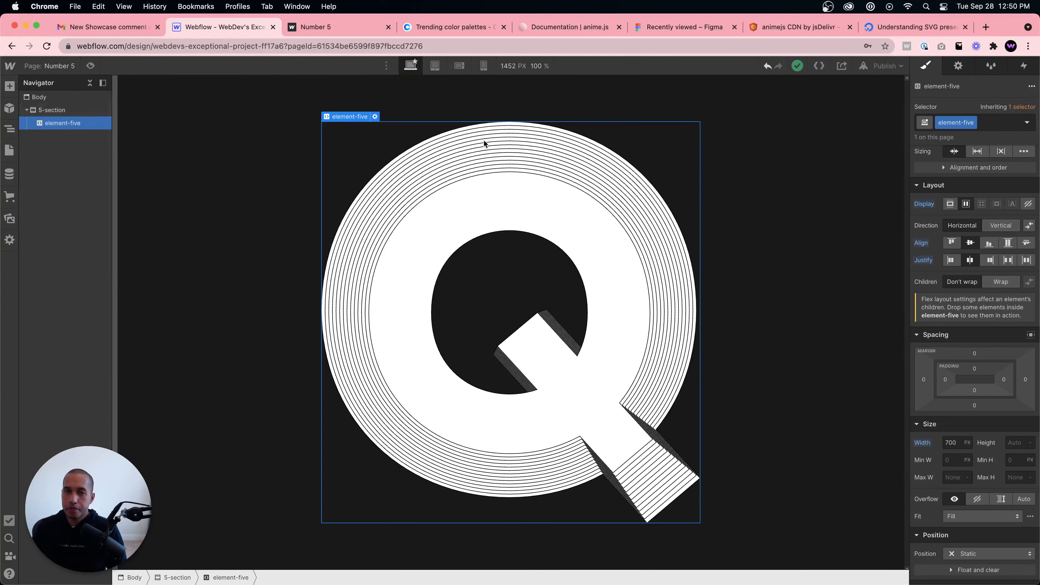
pyautogui.click(374, 117)
pyautogui.scroll(10, 558, 272)
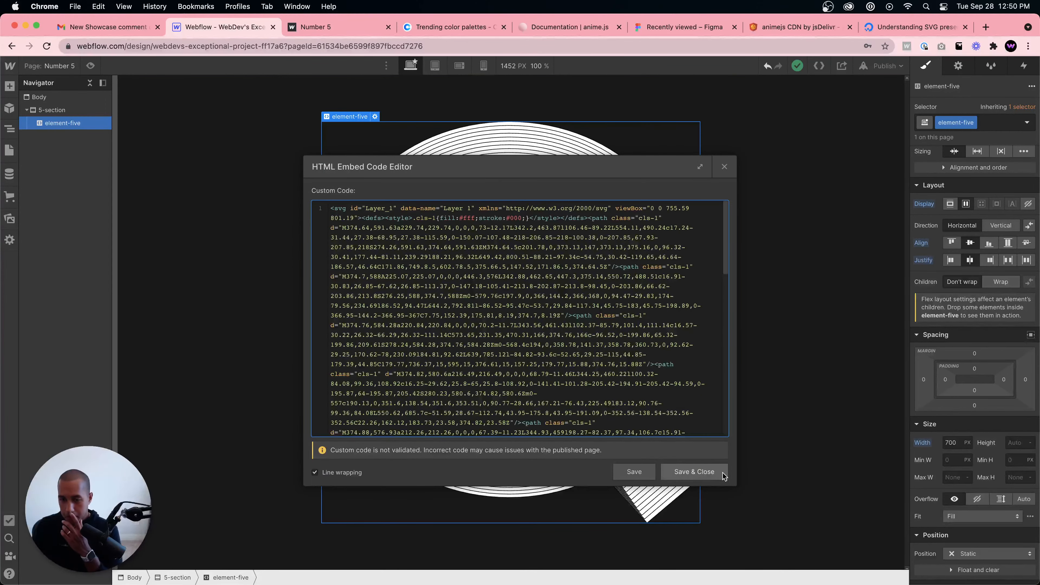
pyautogui.click(695, 471)
# Step: Review the Number 5 page's animation script and the Targets section of the anime.js documentation, and close the page settings
pyautogui.click(10, 150)
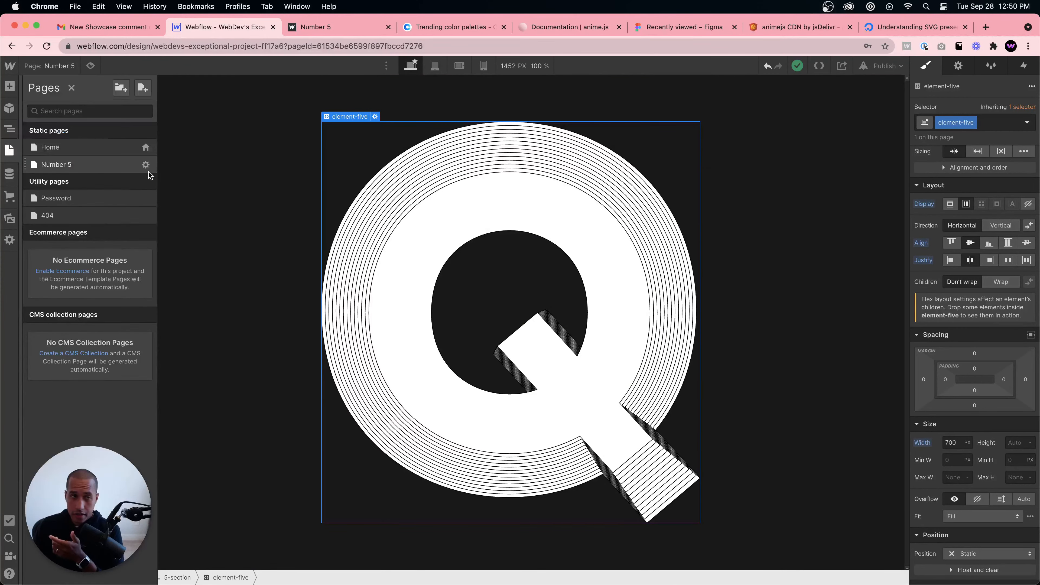
pyautogui.click(144, 164)
pyautogui.scroll(-20, 358, 353)
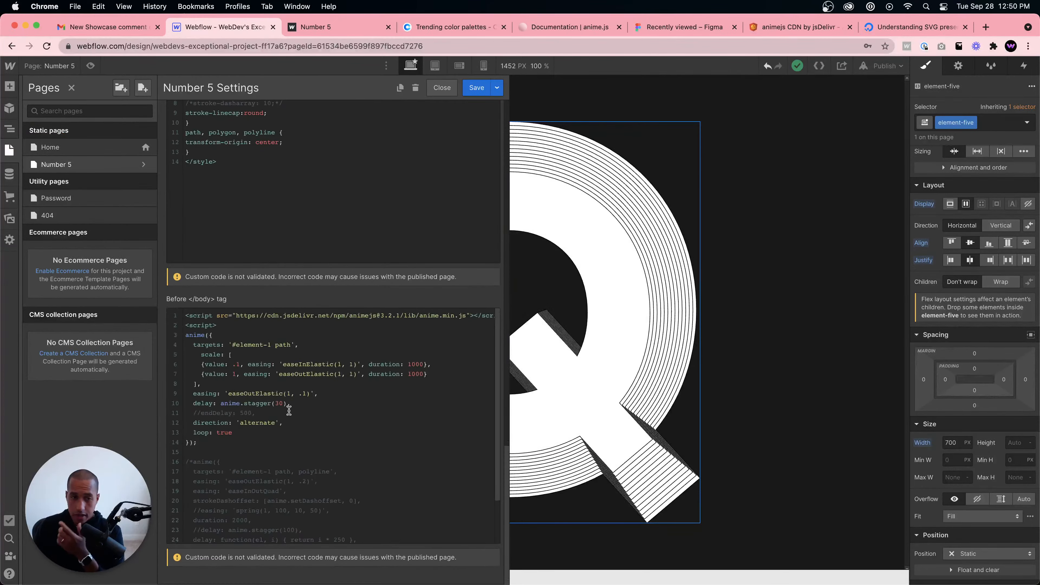
pyautogui.click(553, 27)
pyautogui.scroll(20, 441, 251)
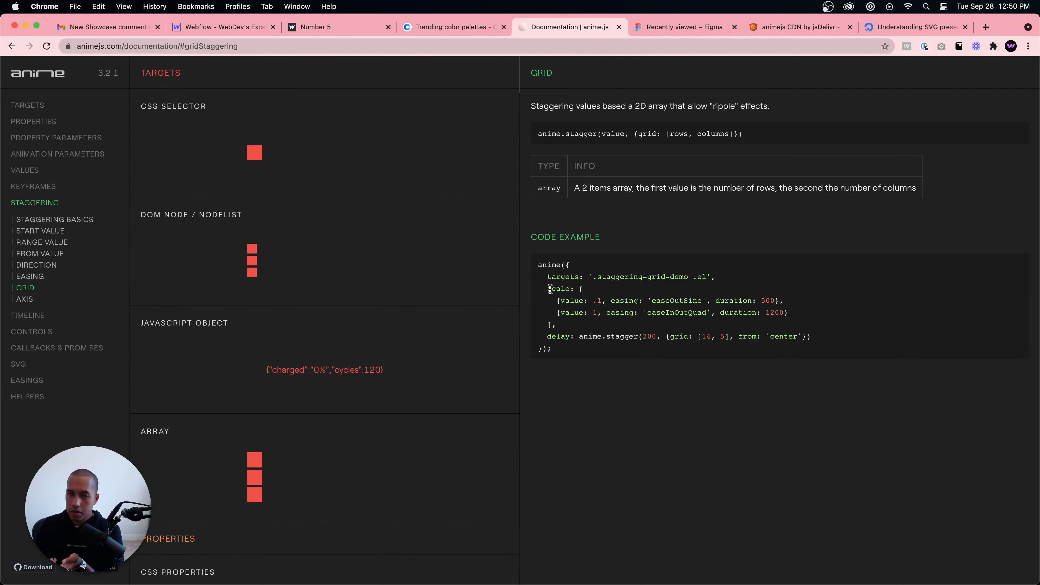
pyautogui.scroll(-3, 466, 362)
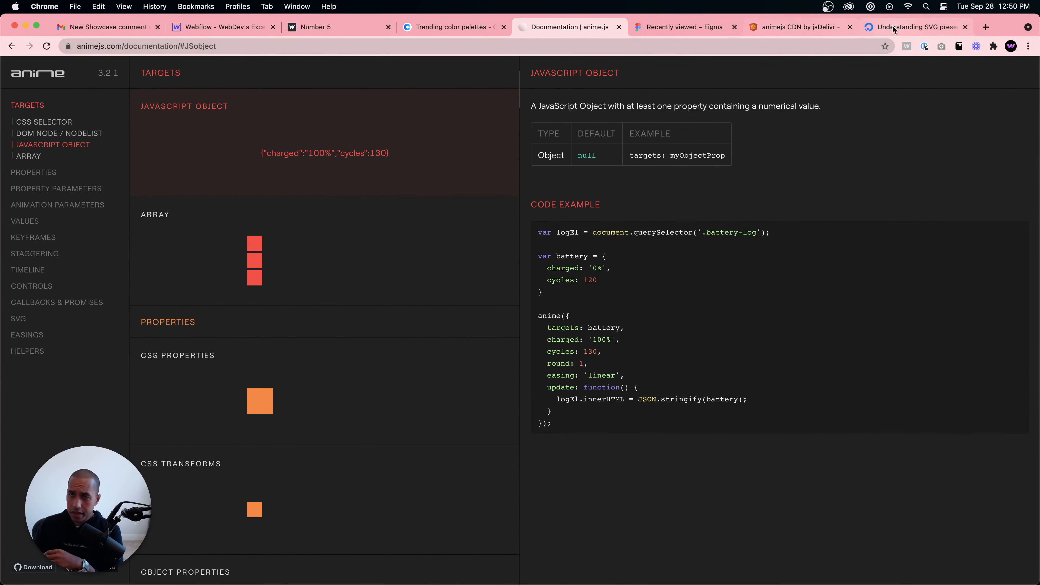
pyautogui.click(219, 32)
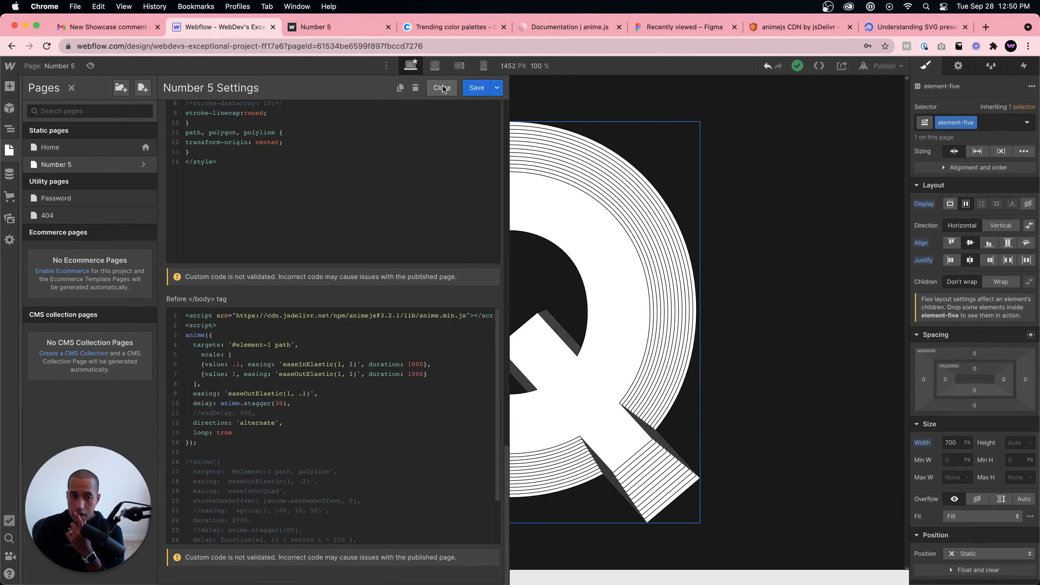
pyautogui.click(454, 90)
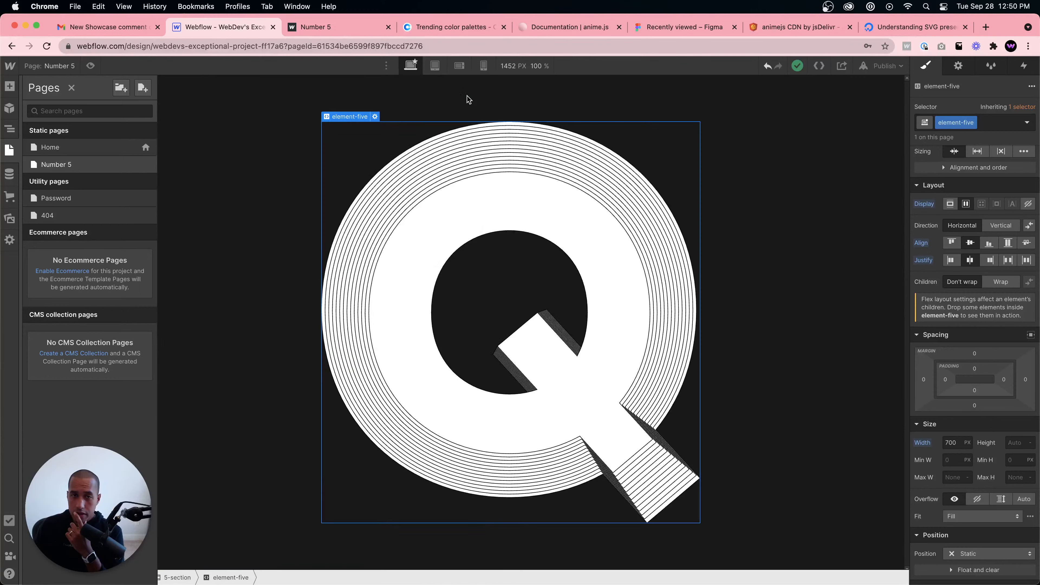
# Step: Publish the site with the alternating animation to its webflow.io domain and open the live page
pyautogui.click(467, 98)
pyautogui.click(888, 66)
pyautogui.click(850, 200)
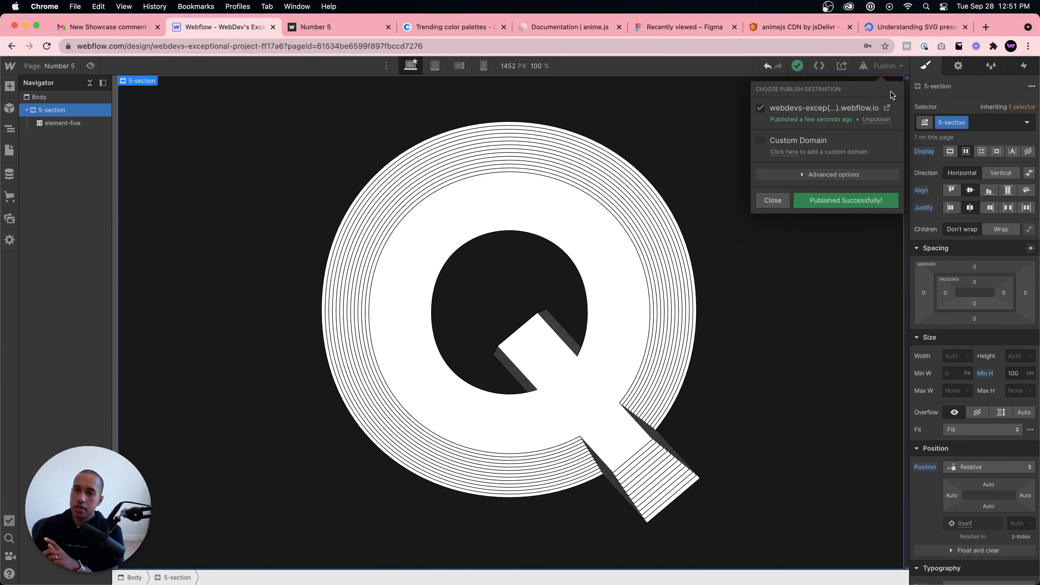
pyautogui.click(886, 106)
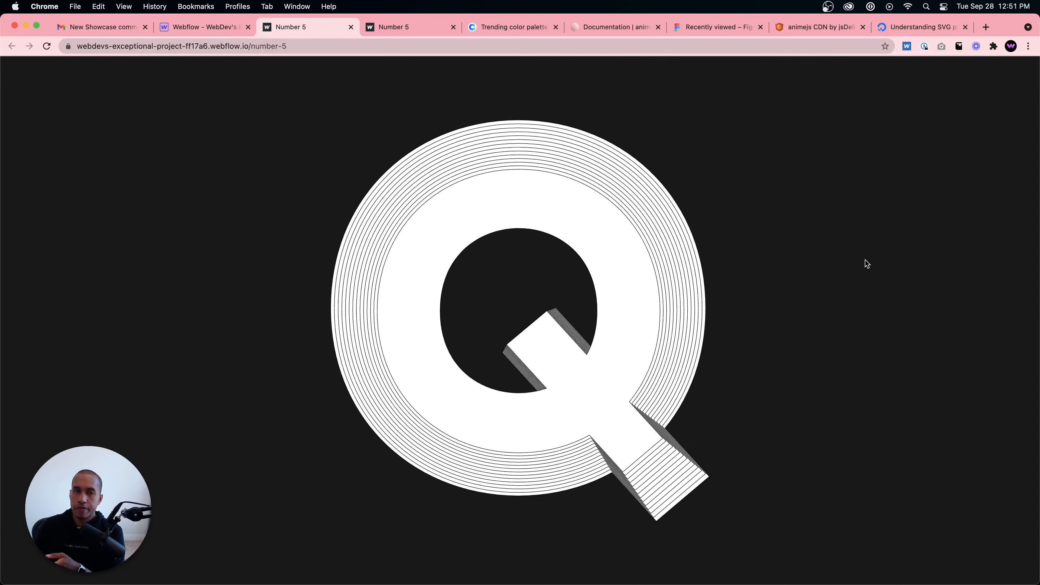
pyautogui.click(195, 27)
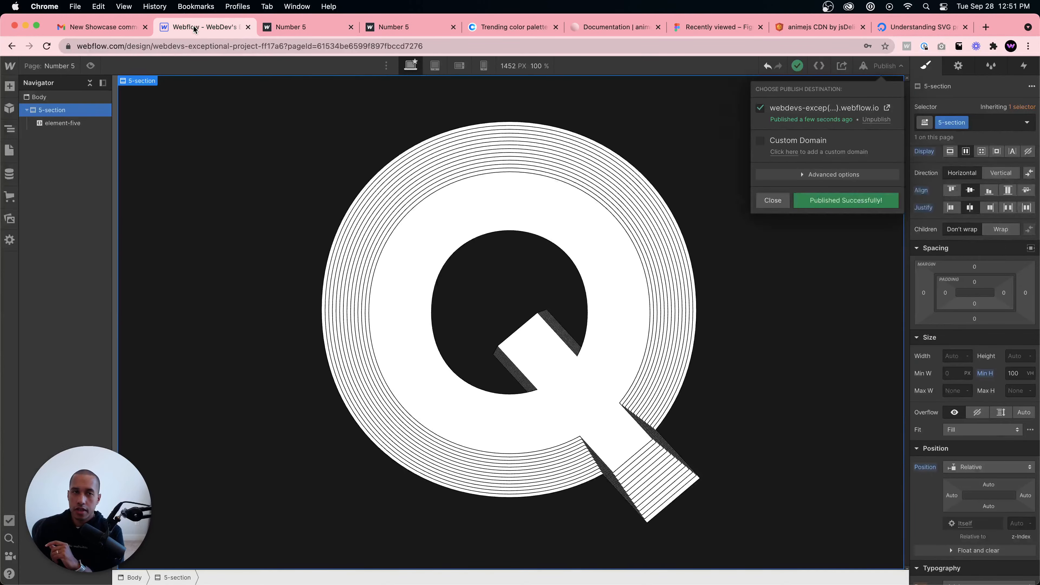
pyautogui.click(612, 122)
pyautogui.click(375, 117)
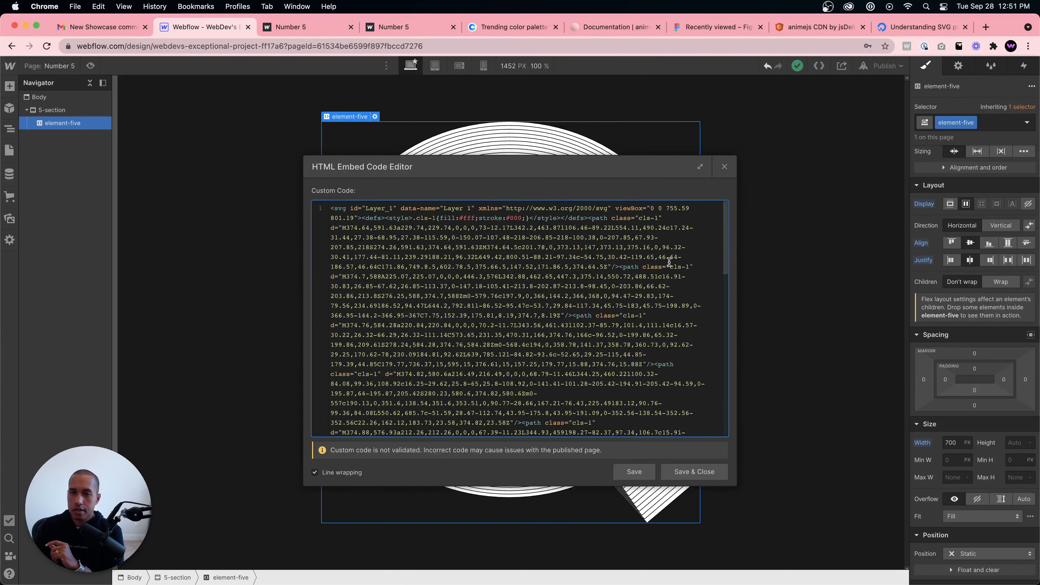
pyautogui.moveTo(665, 208); pyautogui.dragTo(689, 206)
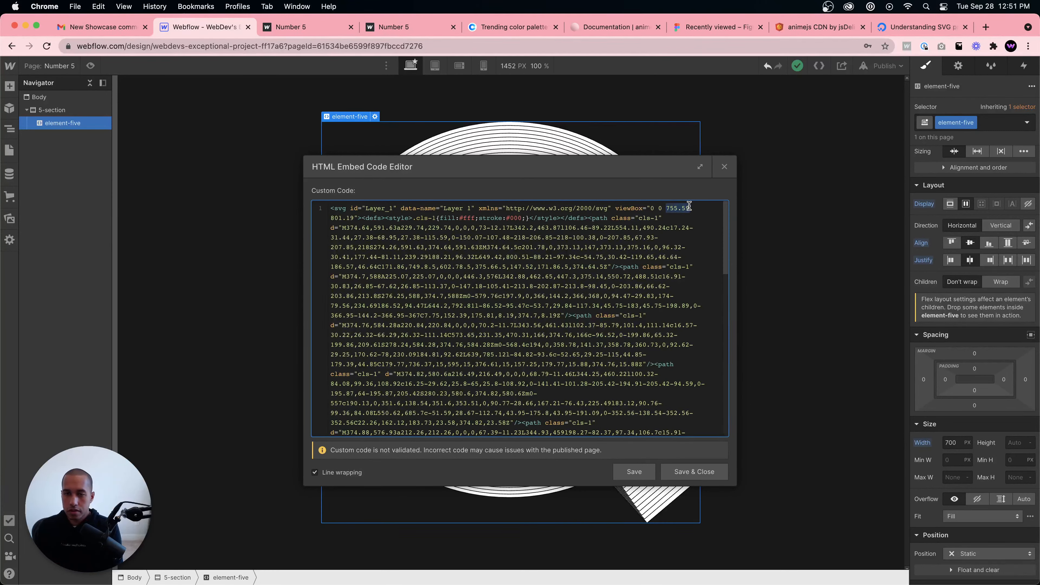
pyautogui.write('1200 801')
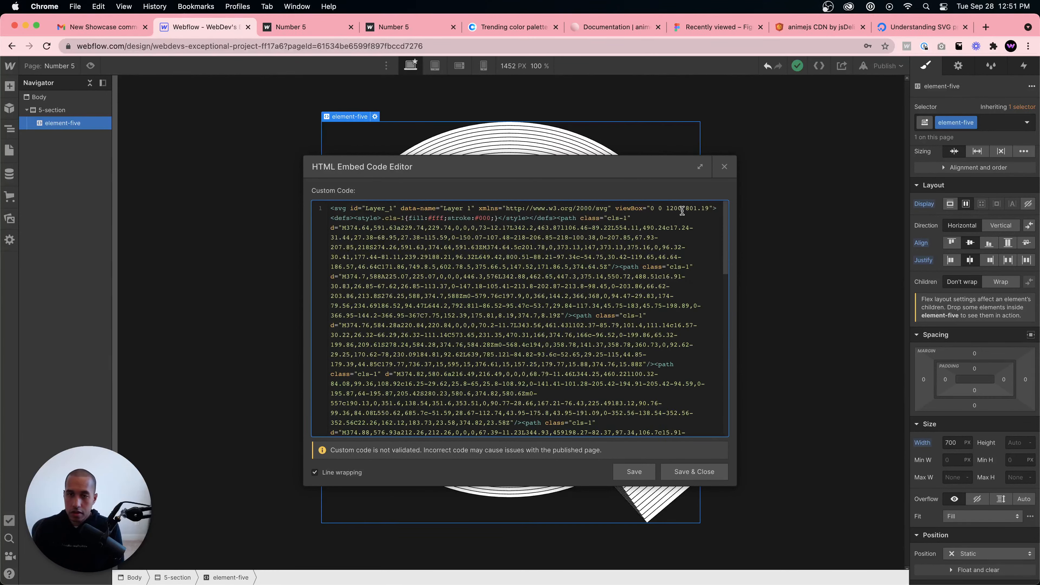
pyautogui.moveTo(686, 208); pyautogui.dragTo(711, 208)
pyautogui.write('1200')
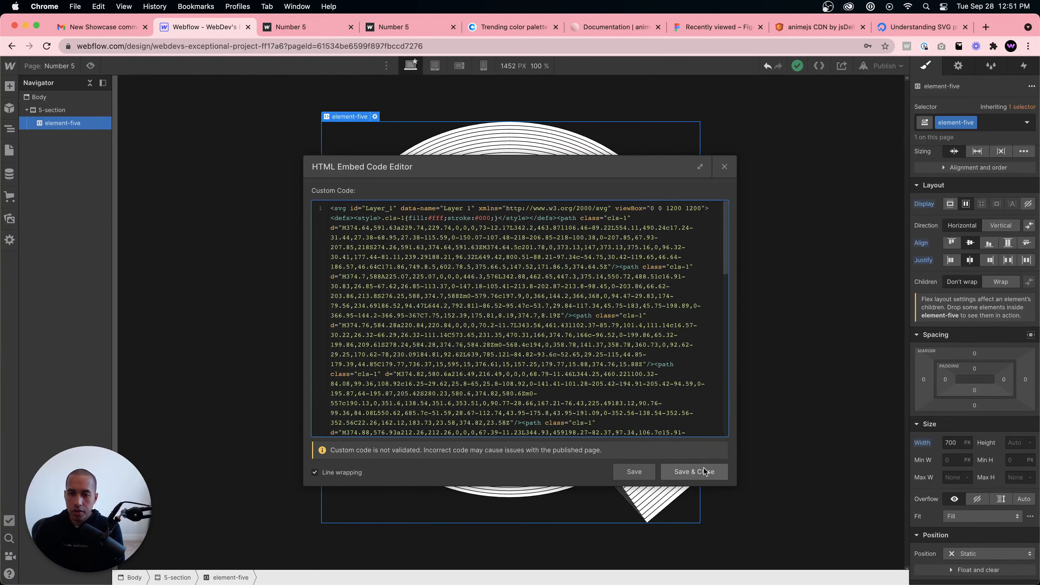
pyautogui.click(667, 471)
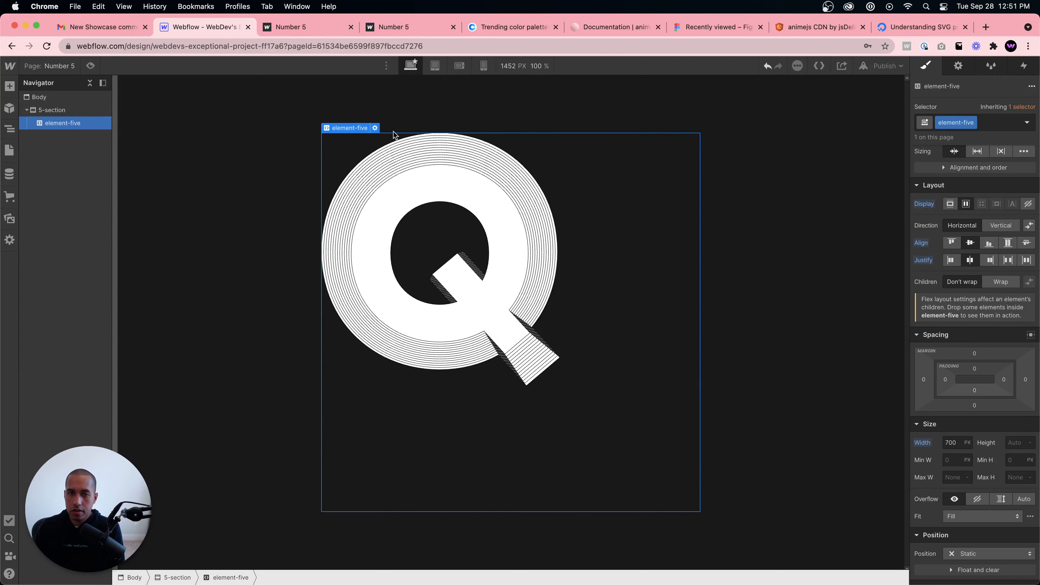
# Step: Recheck the end and beginning of the SVG code in the element-five embed and close its editor
pyautogui.click(375, 128)
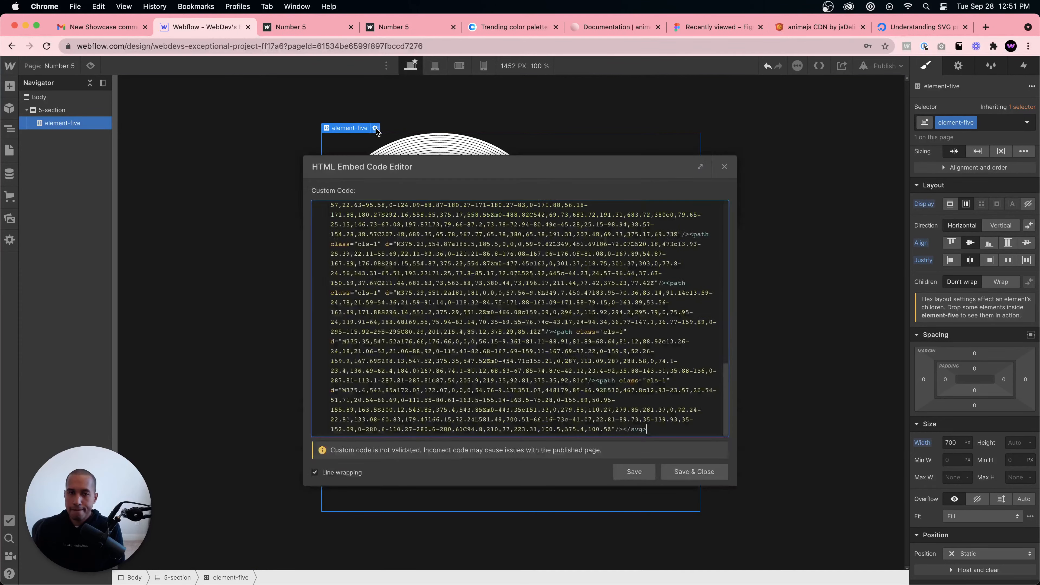
pyautogui.click(724, 167)
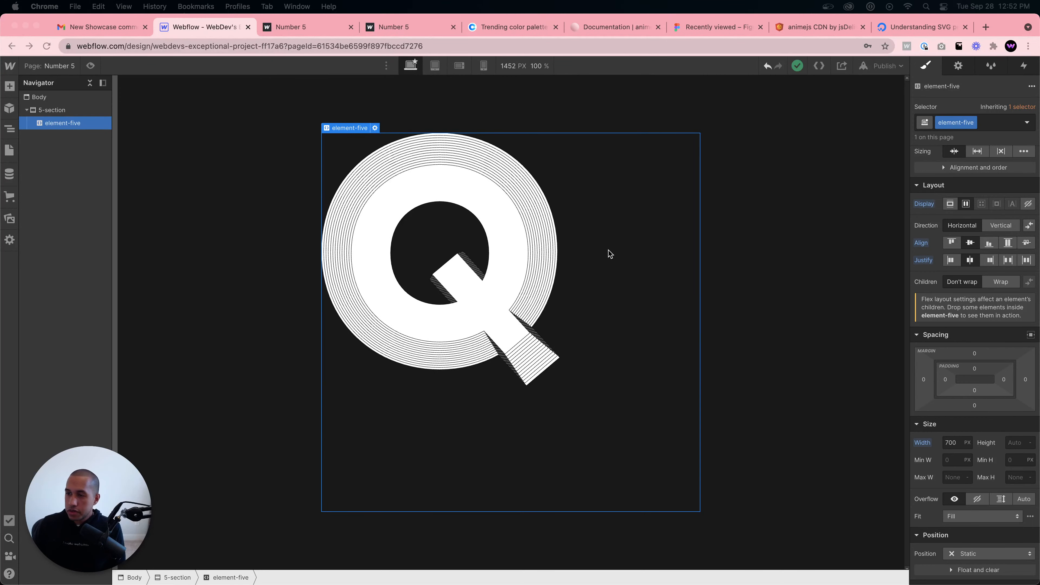
pyautogui.click(374, 128)
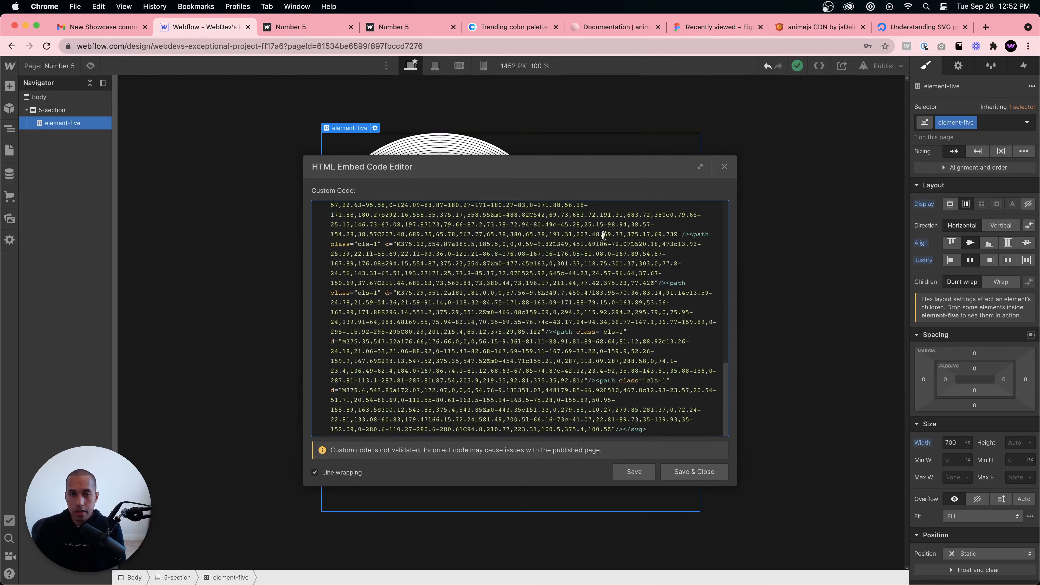
pyautogui.scroll(15, 541, 285)
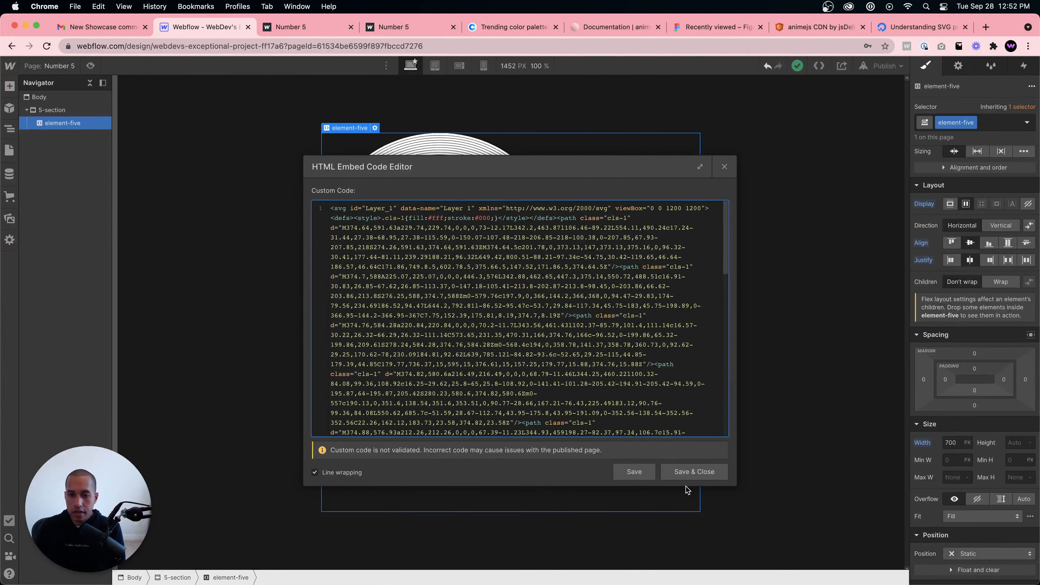
pyautogui.click(691, 473)
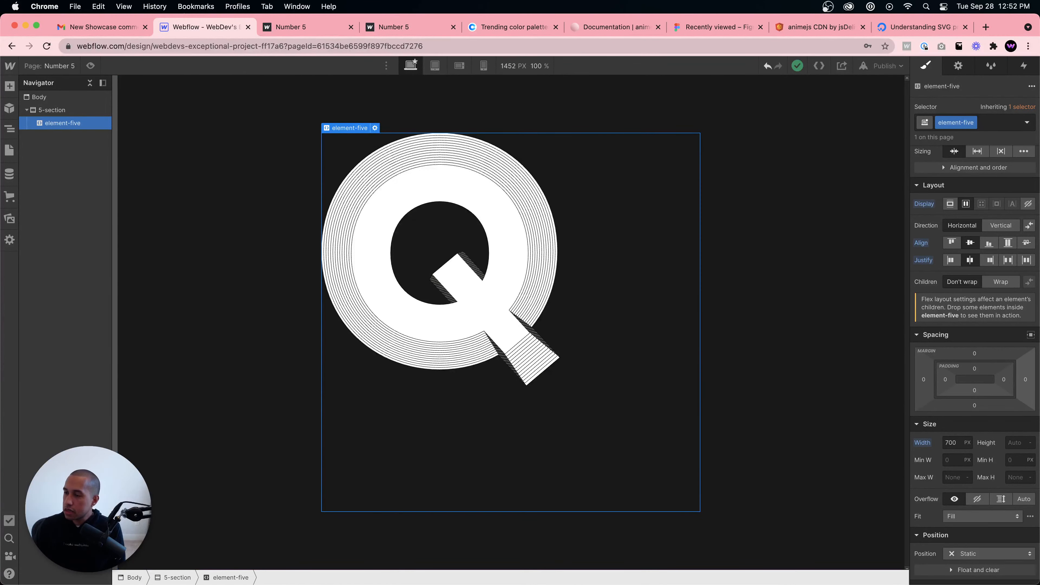
pyautogui.press('super+Tab')
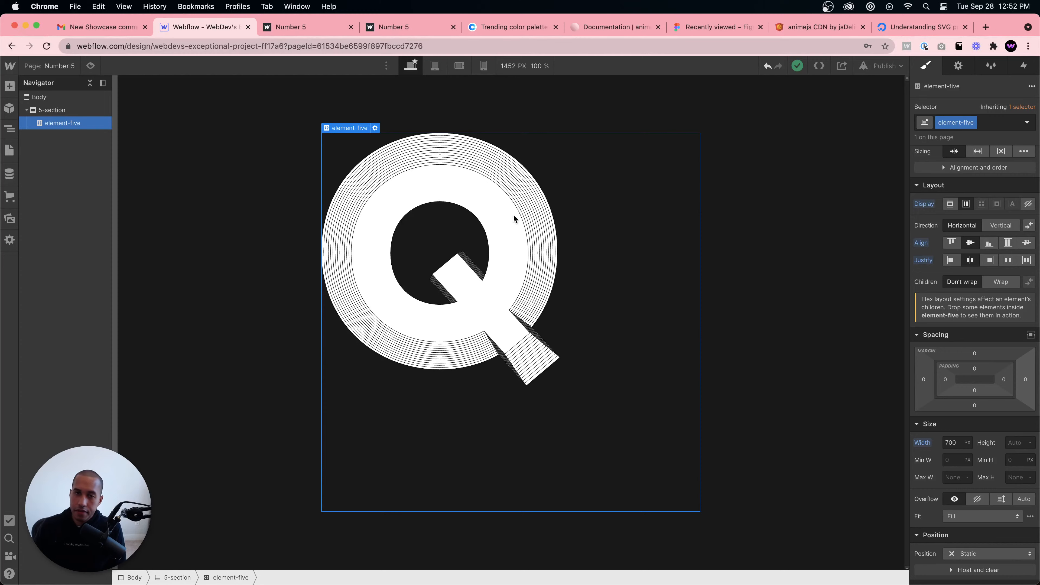
# Step: Add width="100%" and height="100%" before the viewBox in element-five's opening svg tag and save the code
pyautogui.click(375, 128)
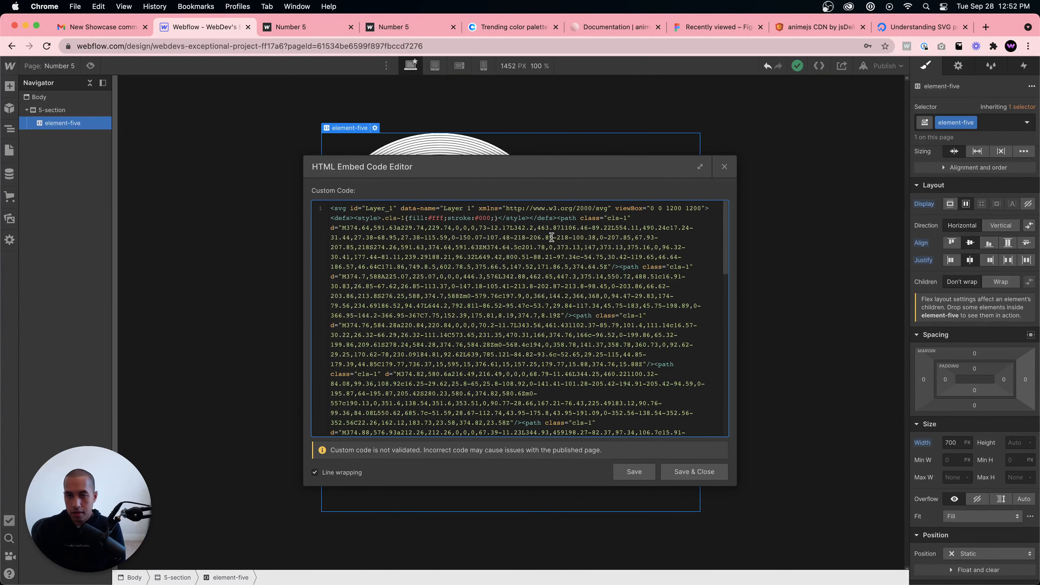
pyautogui.write('width')
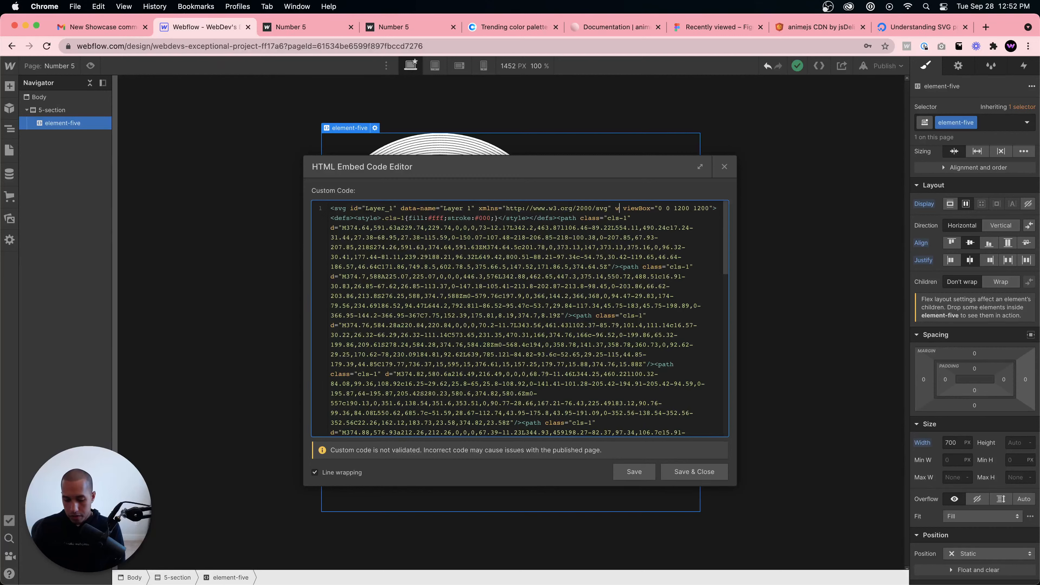
pyautogui.write('="100%"')
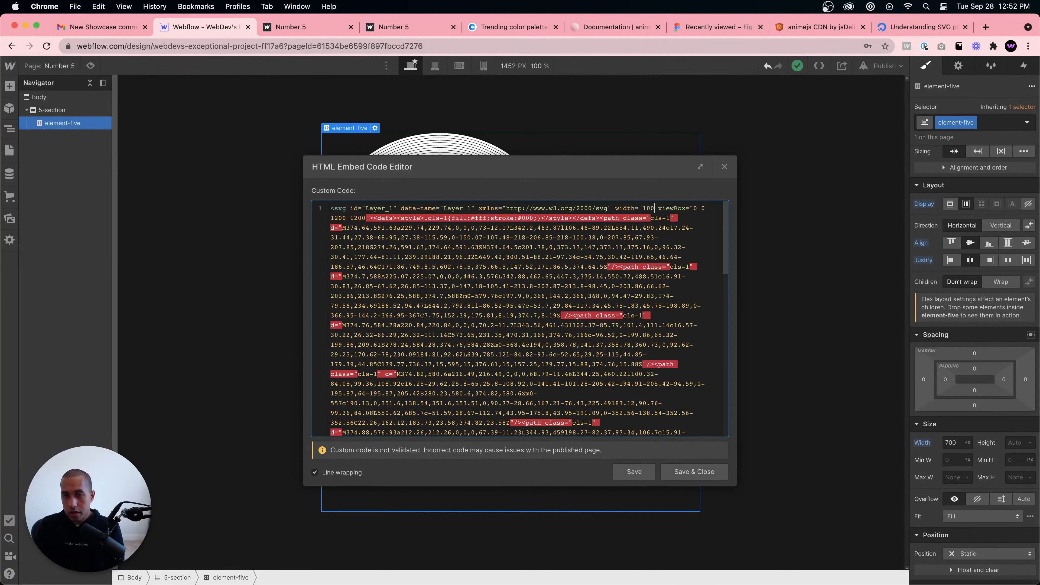
pyautogui.write(' height=')
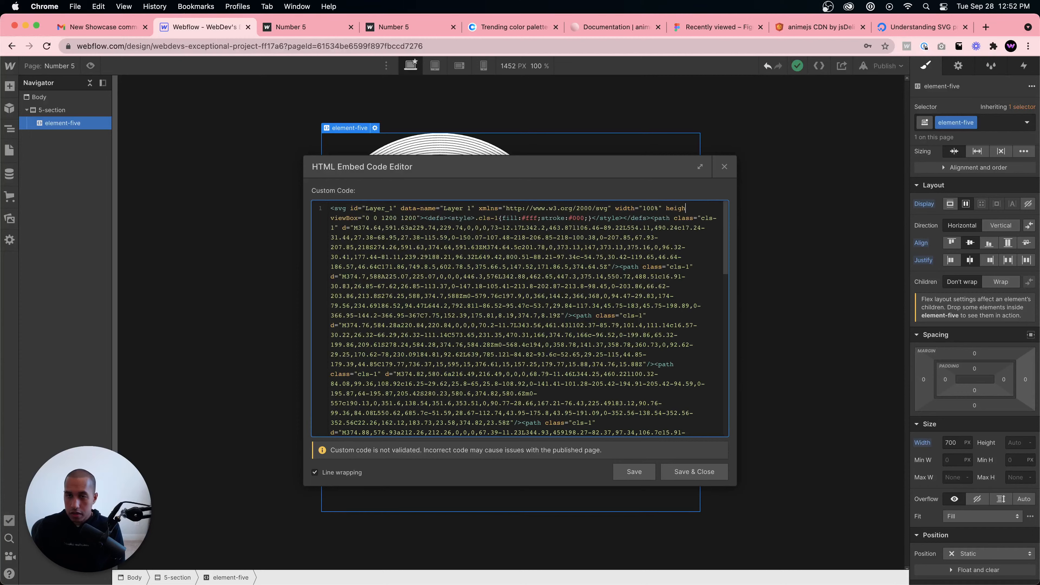
pyautogui.write('"10')
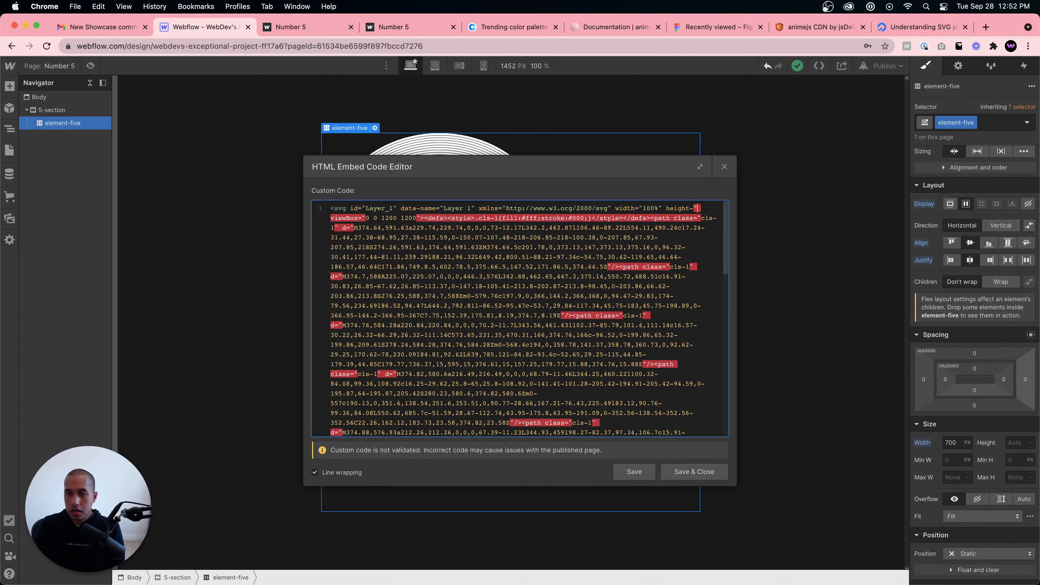
pyautogui.press('BackSpace')
pyautogui.press('BackSpace')
pyautogui.press('BackSpace')
pyautogui.press('BackSpace')
pyautogui.write('="100%"')
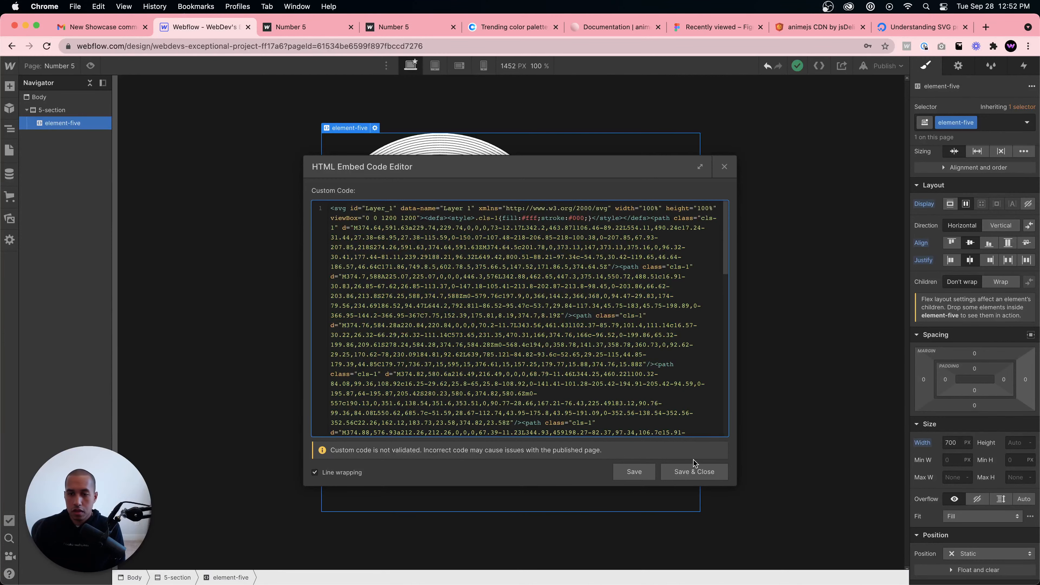
pyautogui.click(694, 472)
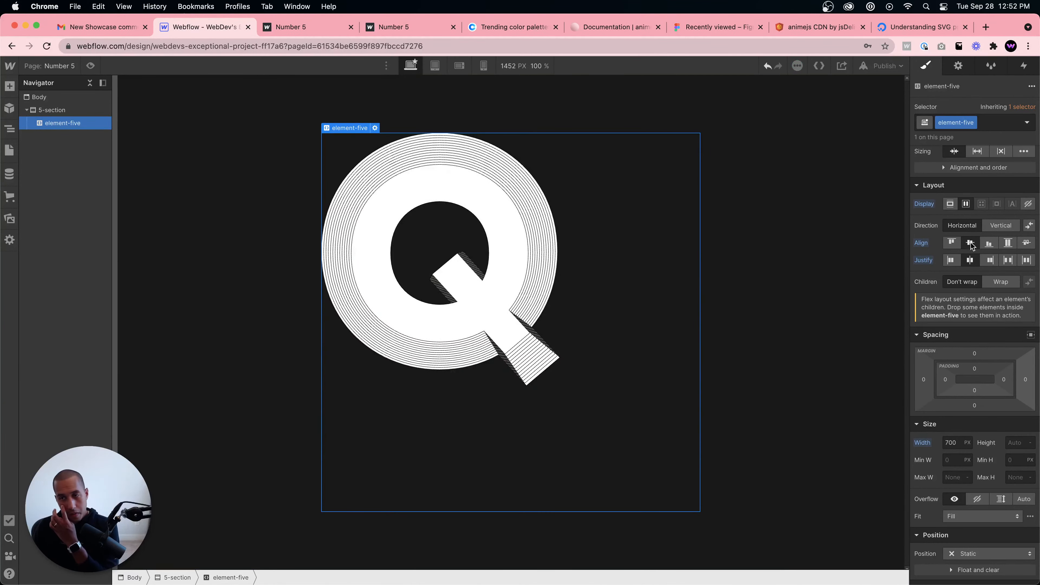
# Step: Set element-five's display to block, then publish the site to its webflow.io domain and view the live page
pyautogui.click(951, 204)
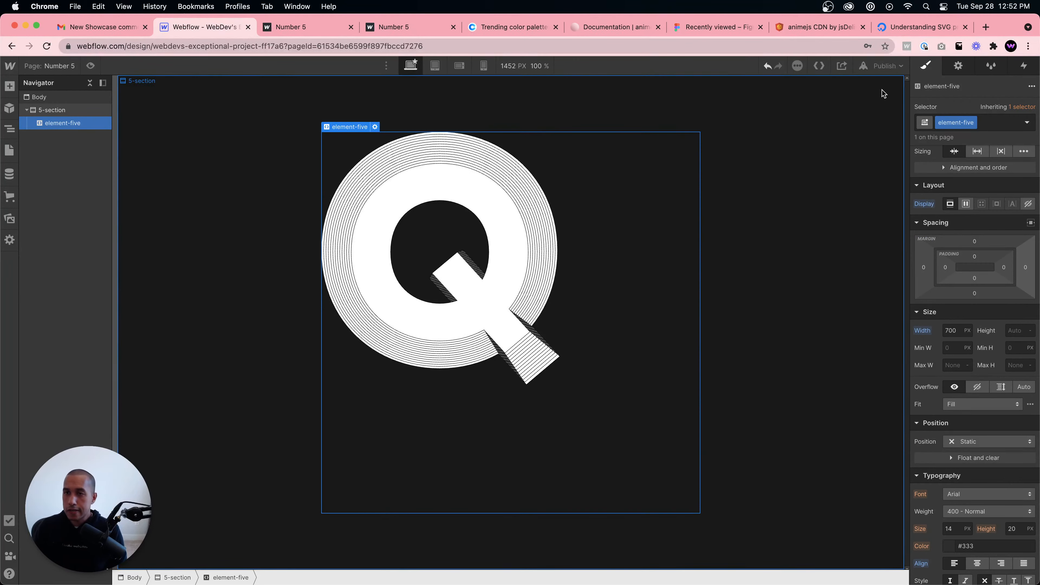
pyautogui.click(885, 66)
pyautogui.click(860, 200)
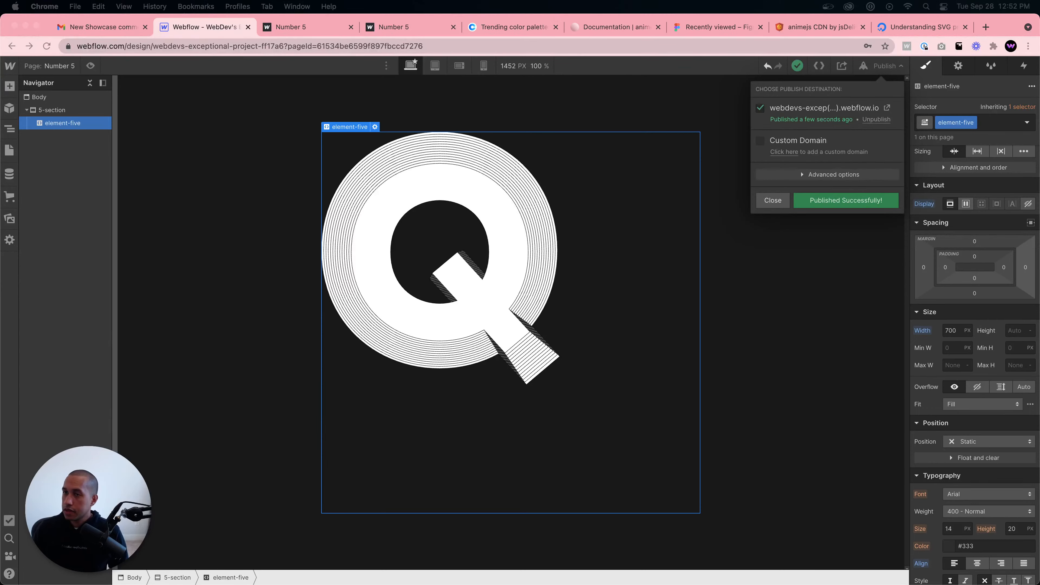
pyautogui.click(887, 108)
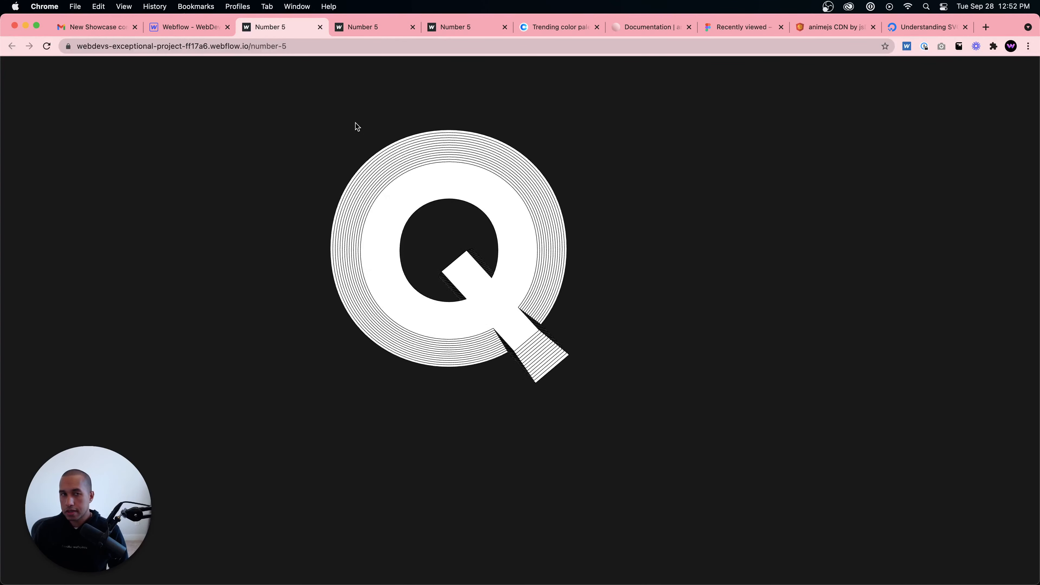
# Step: Remove the width and height attributes from the svg tag in the element-five embed and save the code
pyautogui.click(190, 29)
pyautogui.doubleClick(372, 169)
pyautogui.scroll(5, 617, 210)
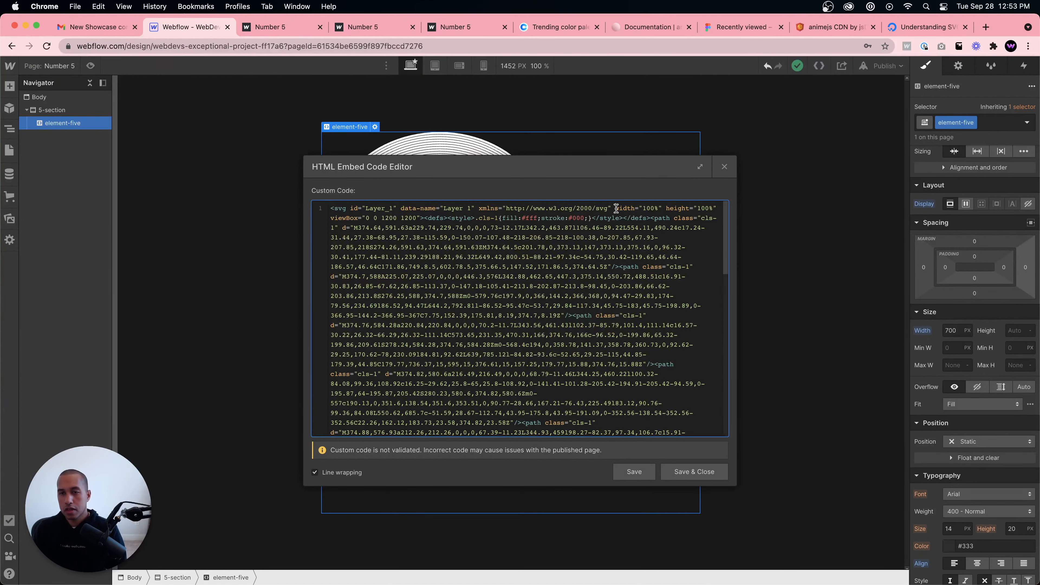
pyautogui.moveTo(615, 209); pyautogui.dragTo(712, 209)
pyautogui.click(350, 228)
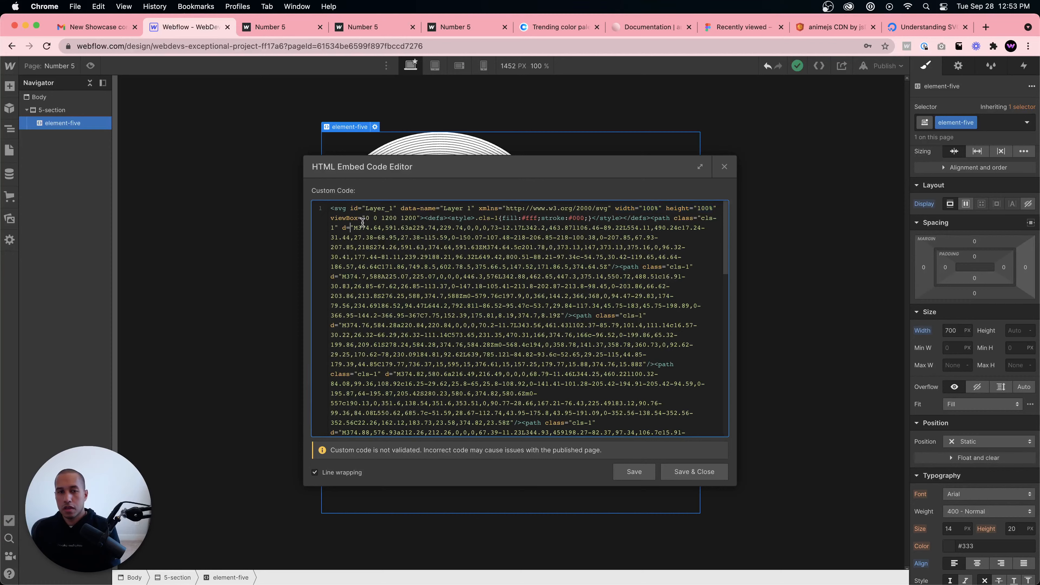
pyautogui.click(655, 208)
pyautogui.moveTo(614, 208); pyautogui.dragTo(723, 209)
pyautogui.press('BackSpace')
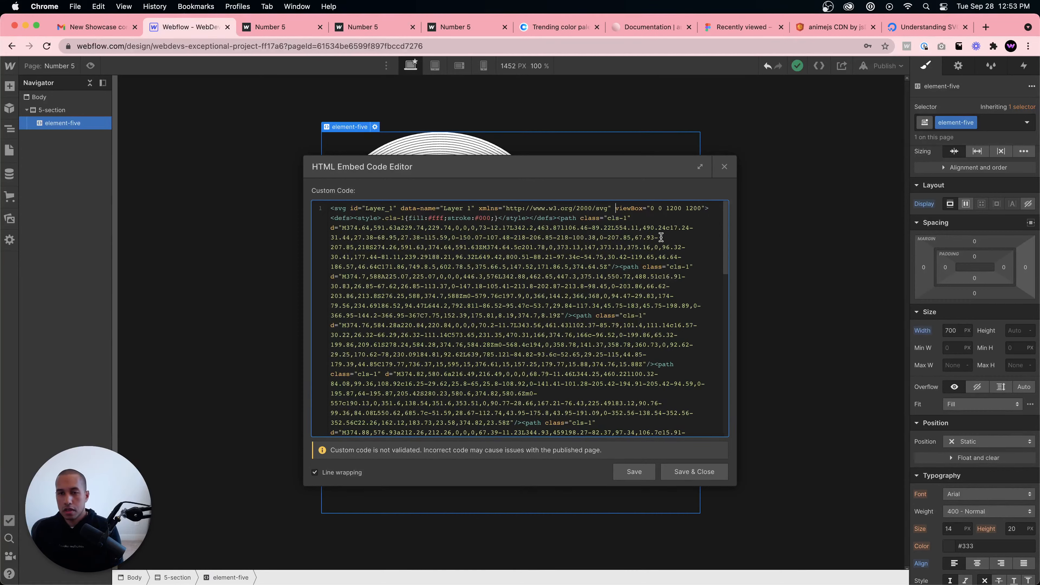
pyautogui.click(710, 473)
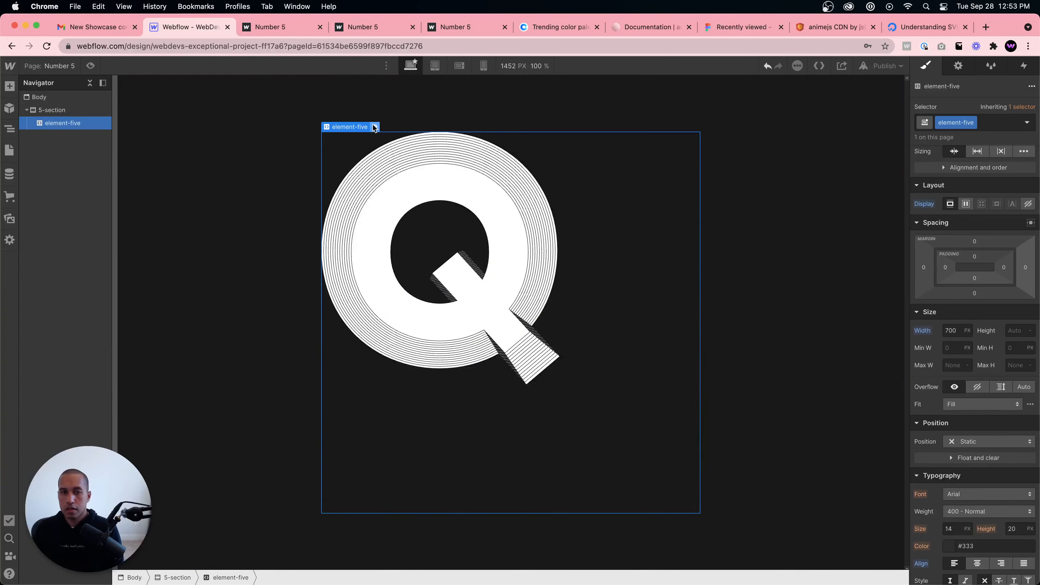
# Step: Set the viewBox origin of element-five's SVG to -100 -100 and save the embed code
pyautogui.doubleClick(444, 194)
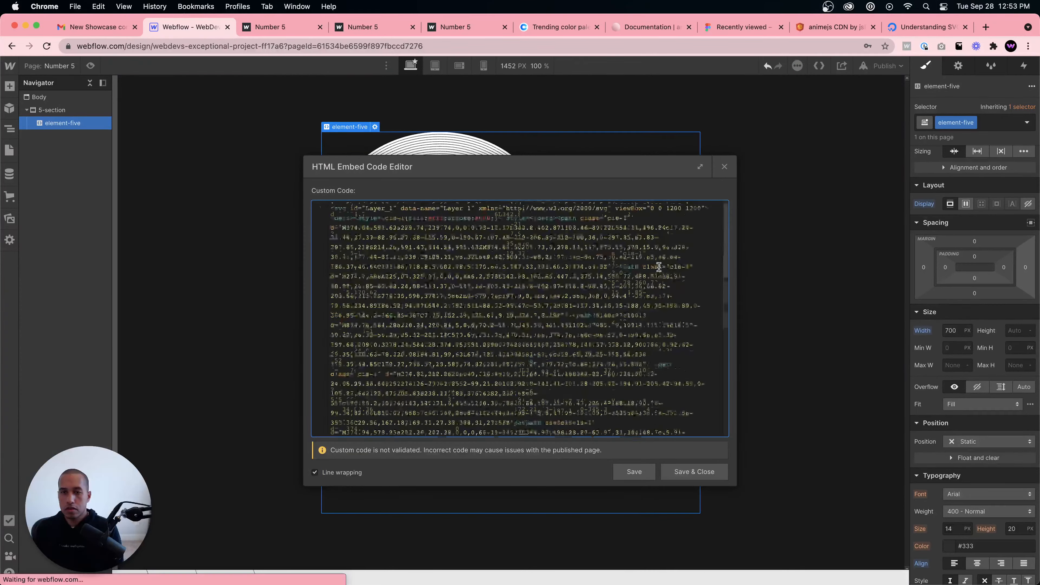
pyautogui.click(654, 209)
pyautogui.write('-10')
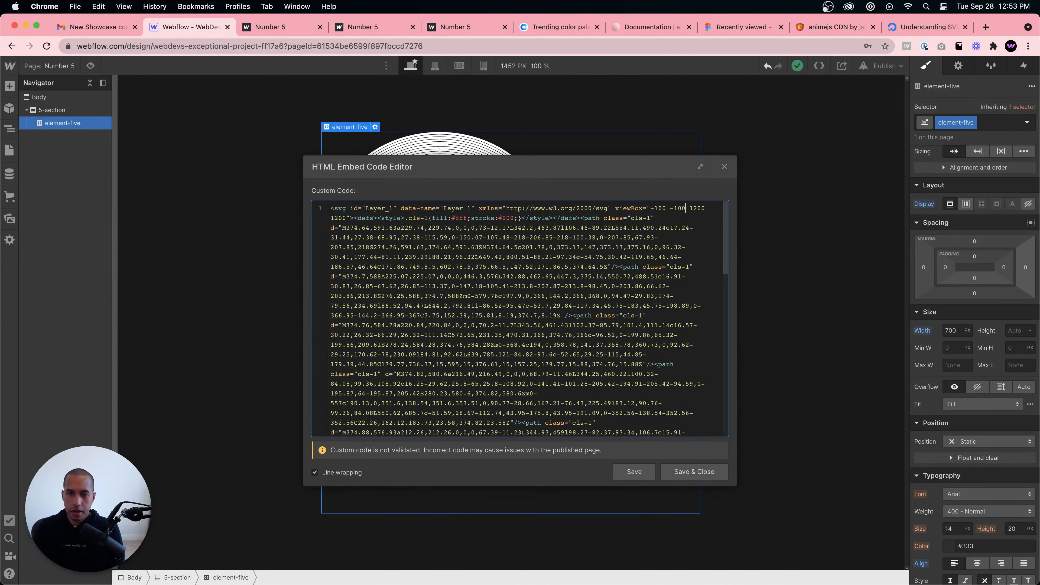
pyautogui.click(683, 477)
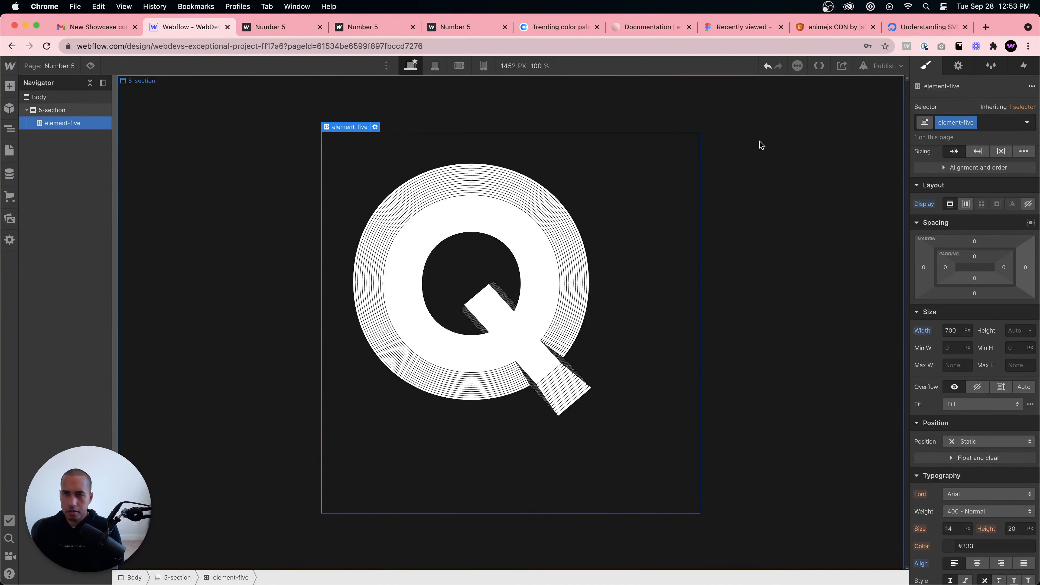
# Step: Publish the site to its webflow.io domain and check the Q animation on the live page
pyautogui.click(873, 68)
pyautogui.click(840, 206)
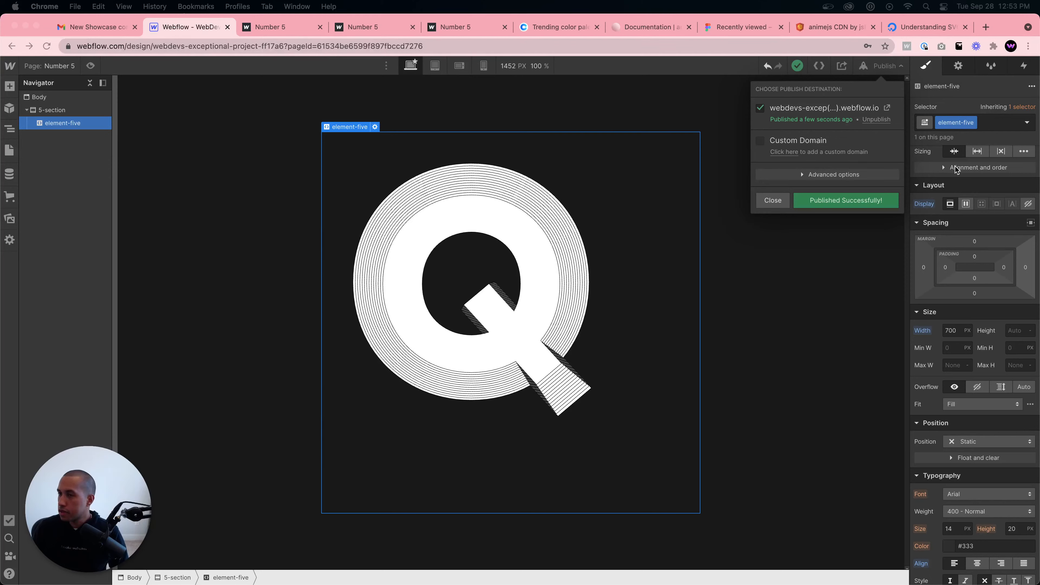
pyautogui.click(886, 108)
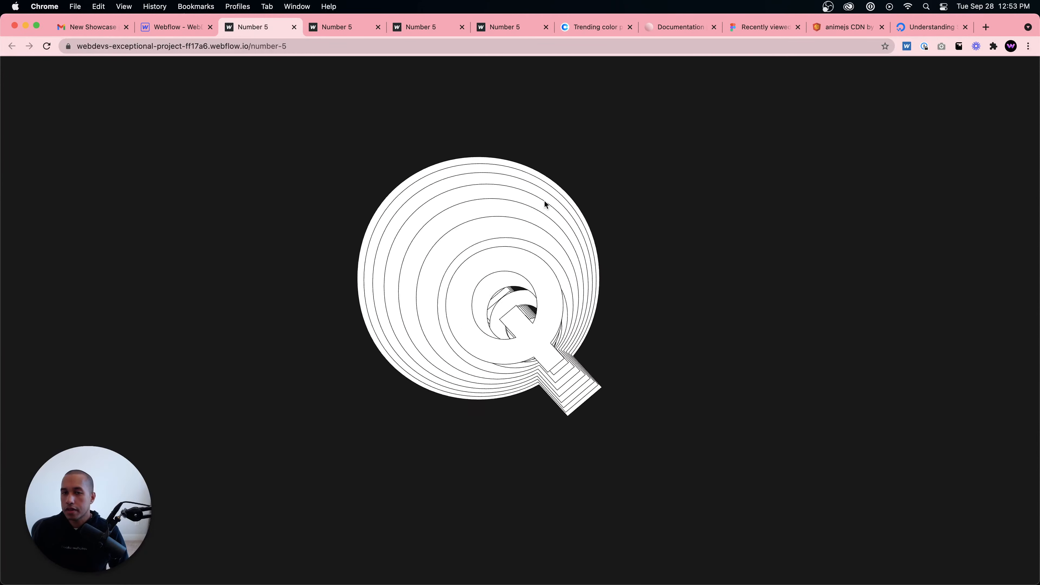
# Step: Return to the Webflow Designer and set the viewBox origin of element-five's SVG to -600 -600, saving the code
pyautogui.click(172, 28)
pyautogui.click(458, 260)
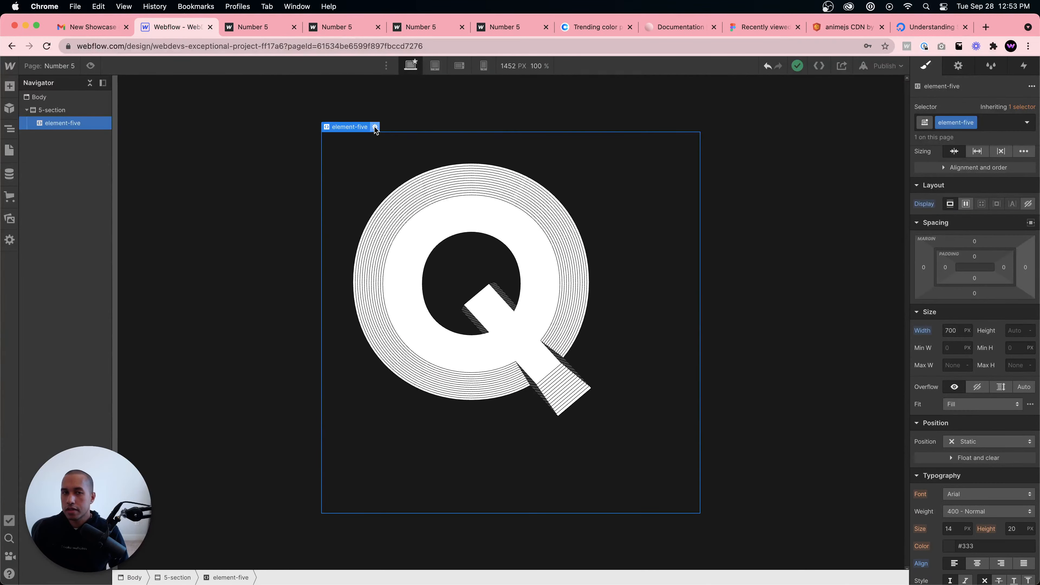
pyautogui.click(375, 127)
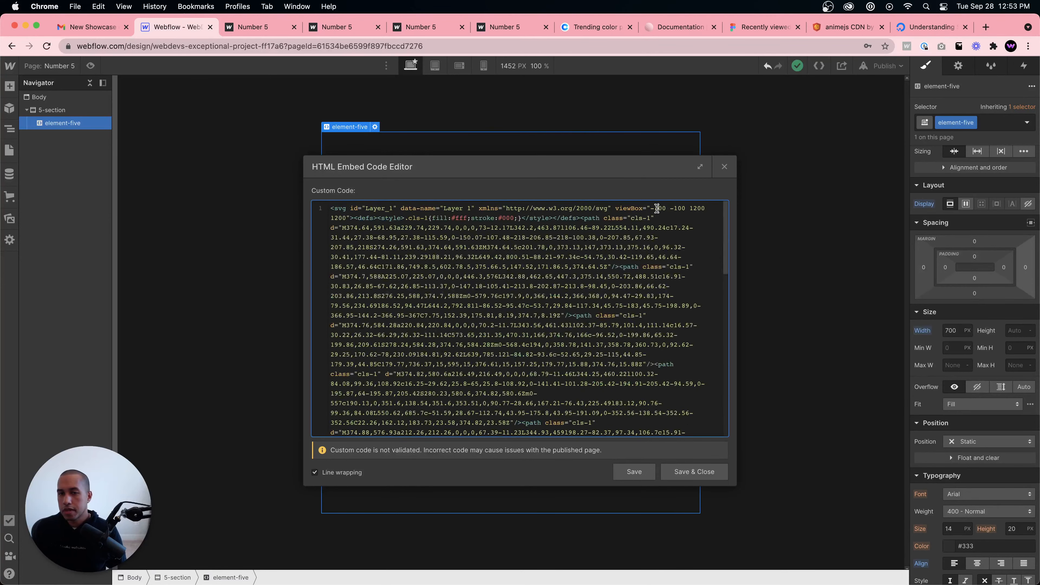
pyautogui.moveTo(657, 208); pyautogui.dragTo(673, 208)
pyautogui.write('6')
pyautogui.write('6')
pyautogui.click(710, 478)
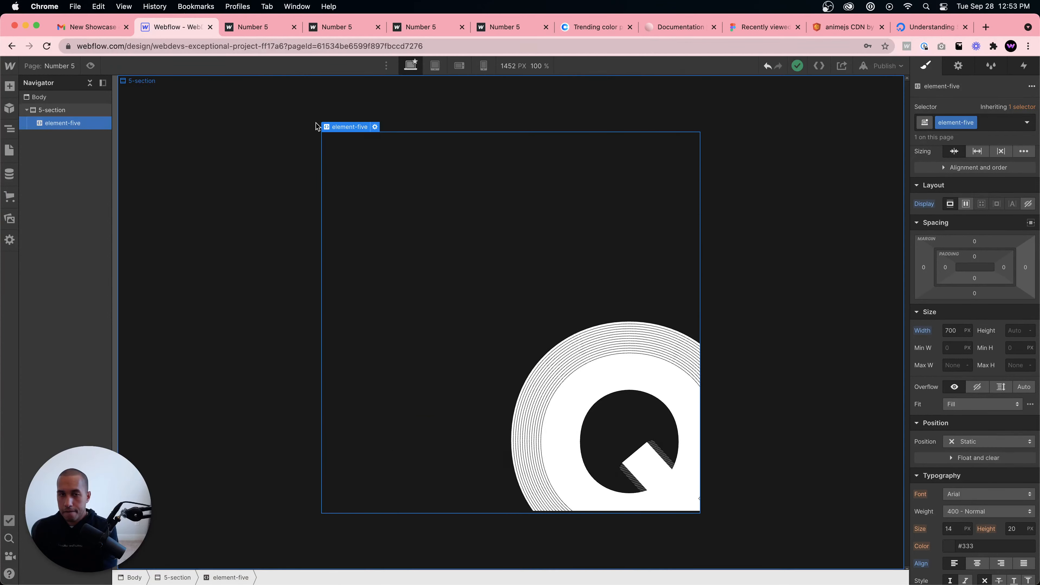
# Step: Set the viewBox width and height of element-five's SVG to 800 800 and save the embed code
pyautogui.click(383, 129)
pyautogui.click(415, 249)
pyautogui.click(374, 127)
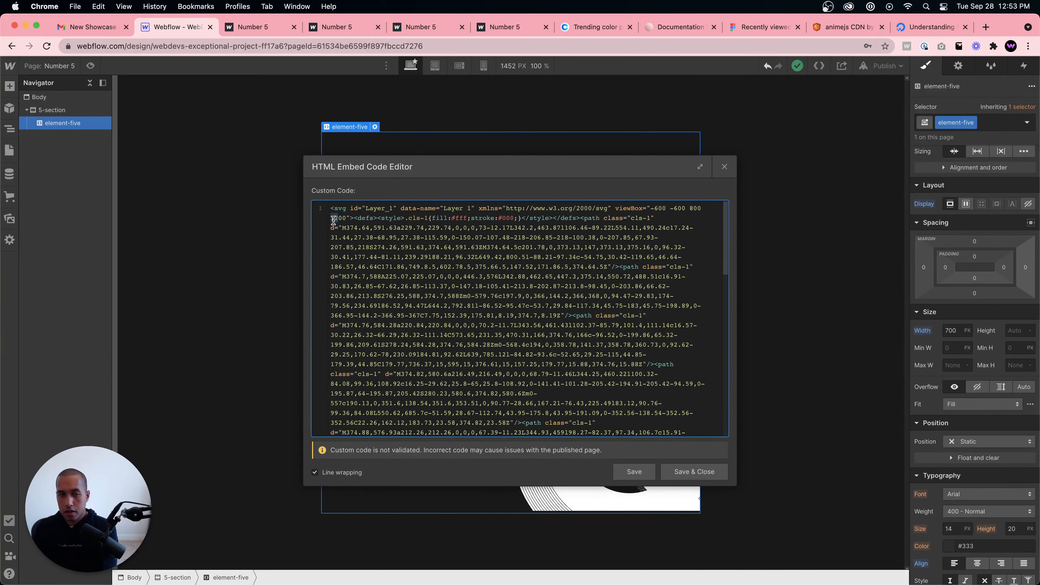
pyautogui.click(700, 472)
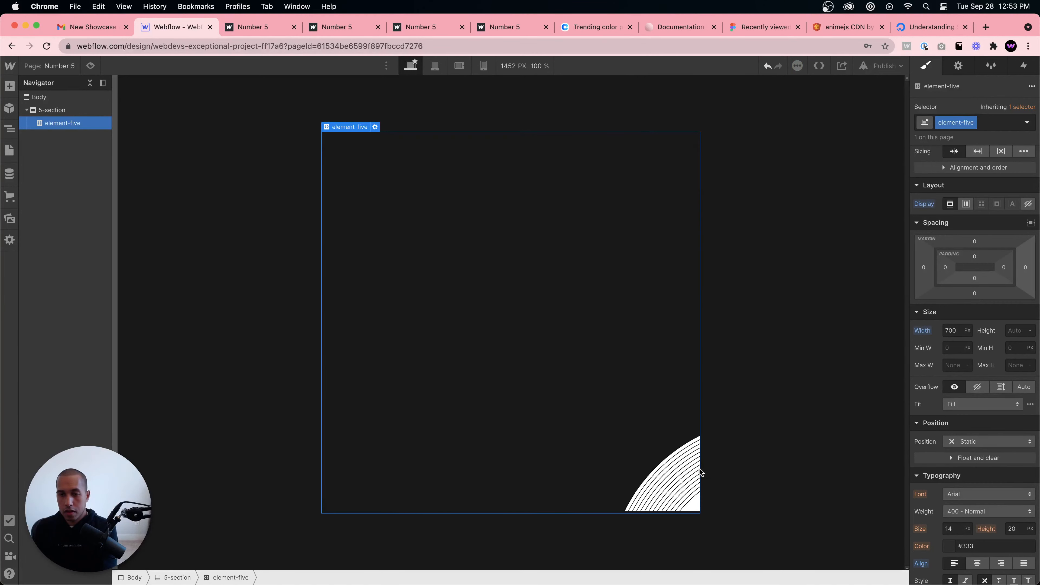
pyautogui.click(374, 127)
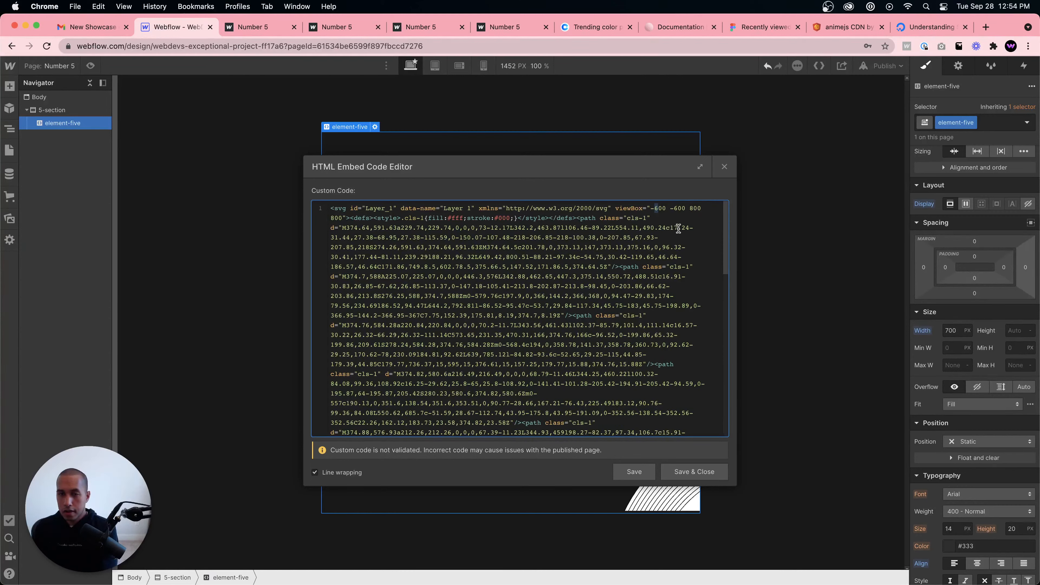
pyautogui.write('2')
pyautogui.press('BackSpace')
pyautogui.write('1')
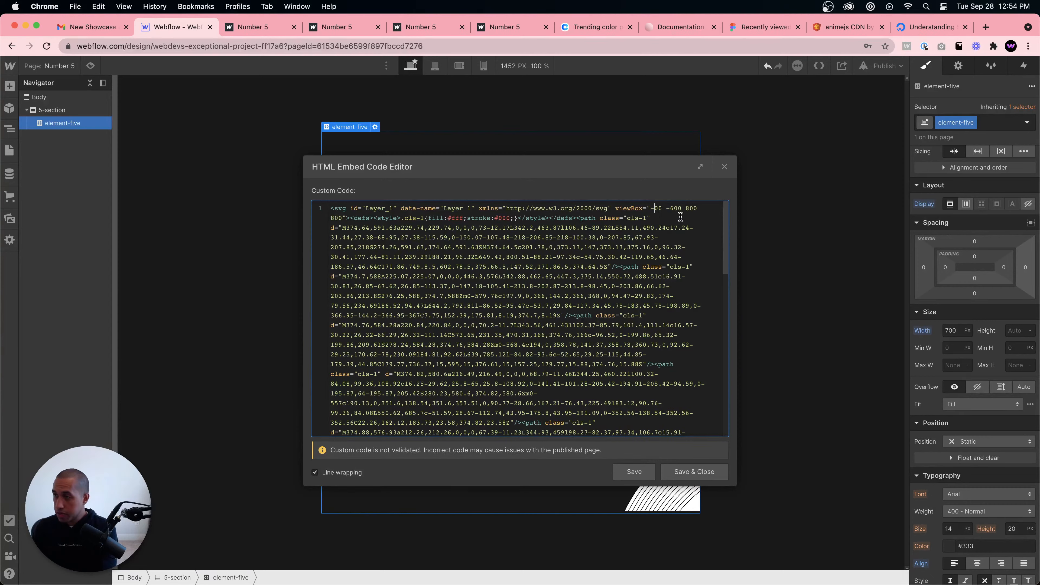
pyautogui.write('1')
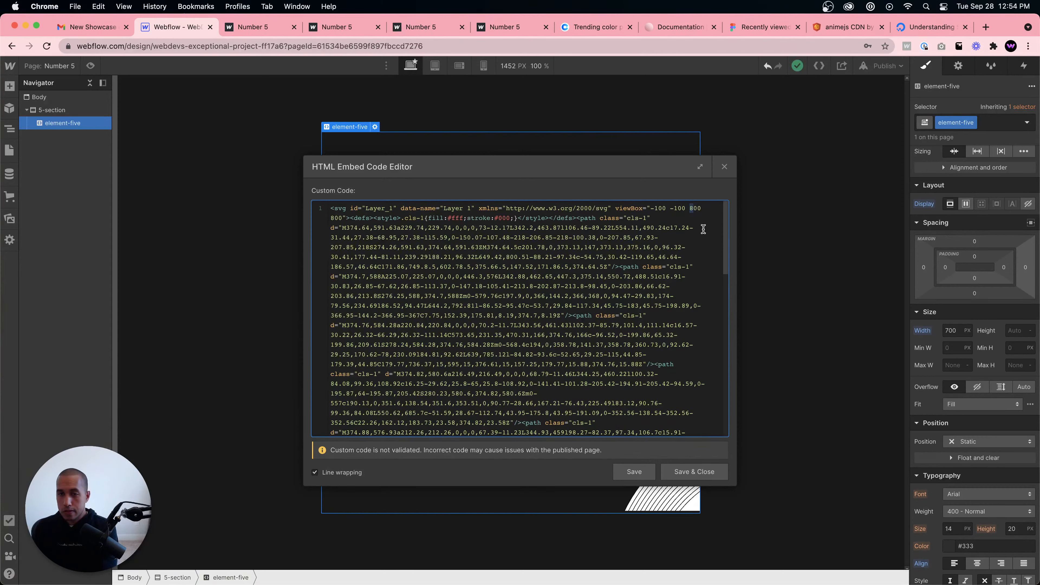
pyautogui.write('12')
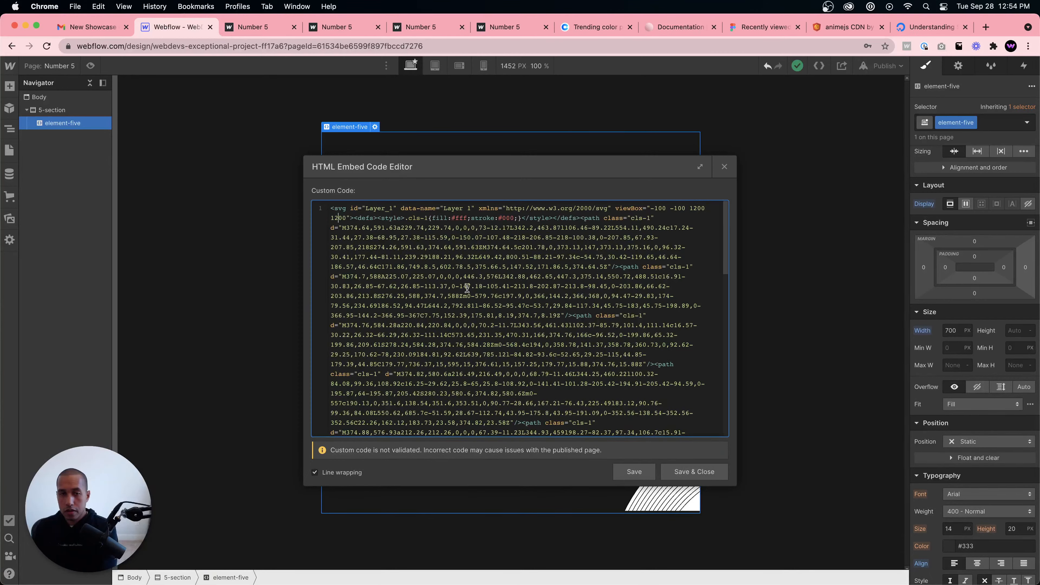
pyautogui.click(707, 482)
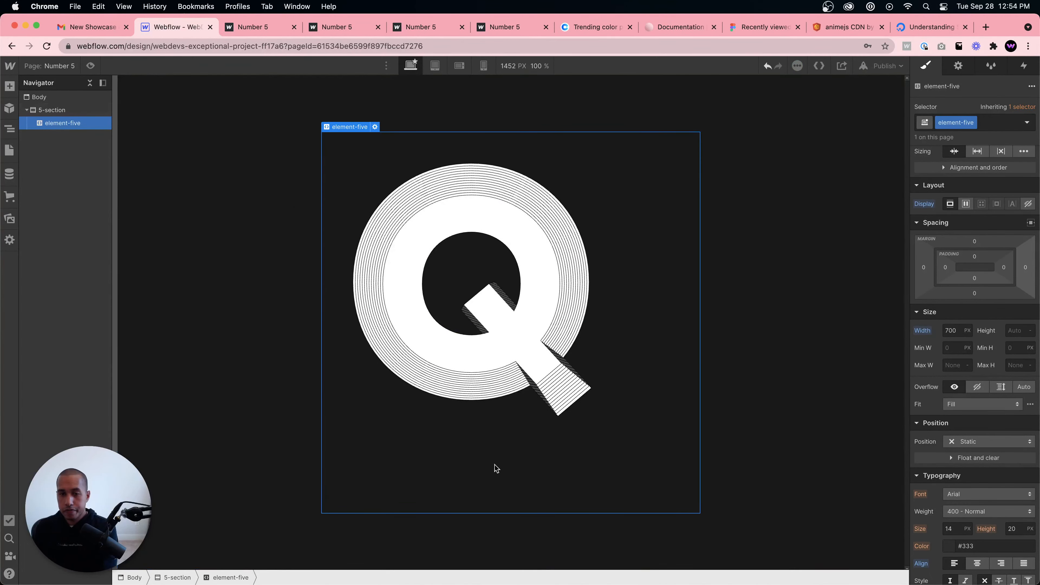
# Step: Switch to Illustrator, export the Q artwork in SVG format, show its code and copy all of it
pyautogui.click(470, 564)
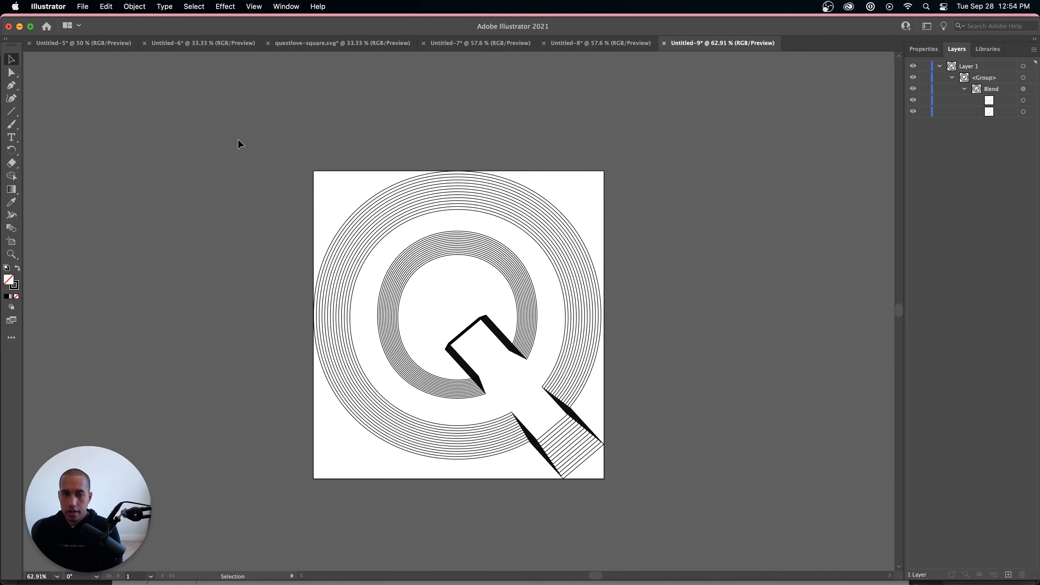
pyautogui.click(83, 6)
pyautogui.moveTo(109, 225)
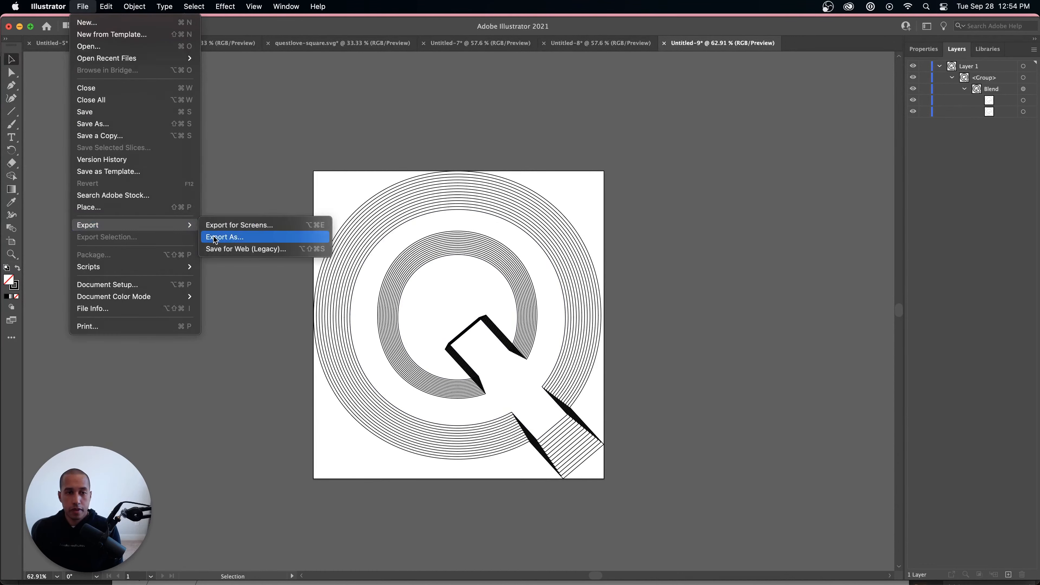
pyautogui.click(229, 238)
pyautogui.click(493, 278)
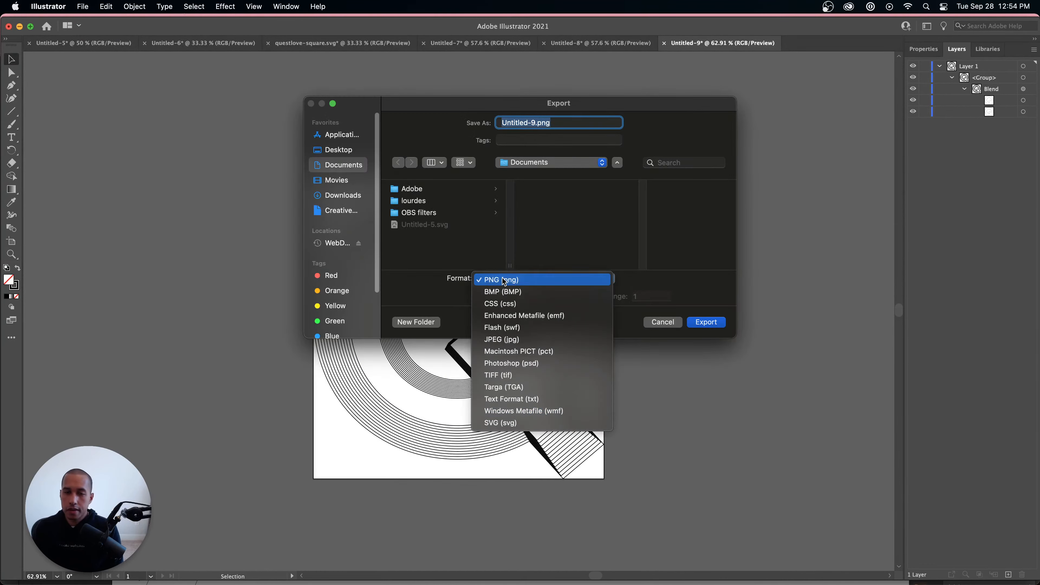
pyautogui.click(530, 421)
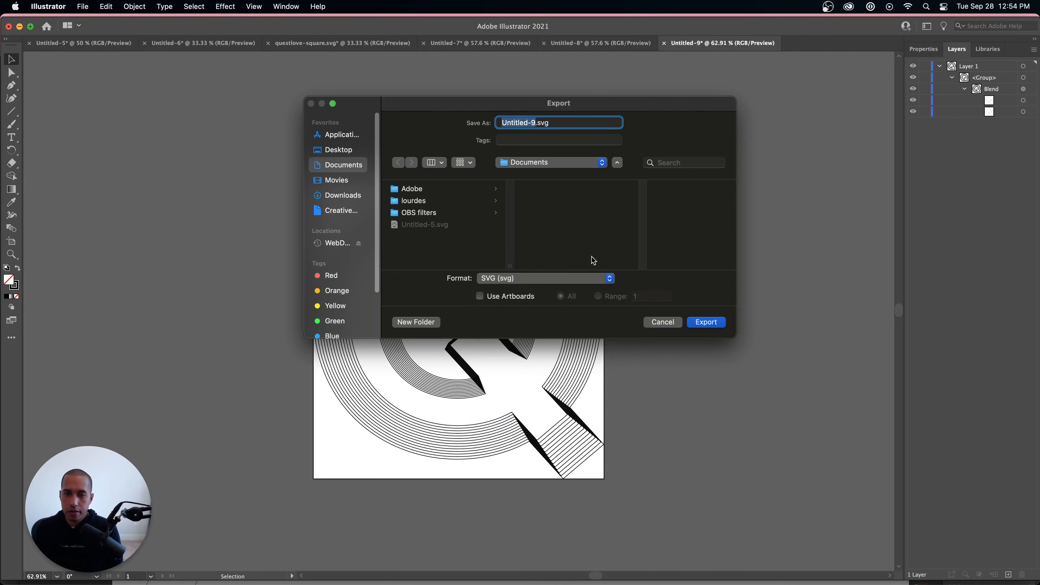
pyautogui.click(704, 322)
pyautogui.click(447, 327)
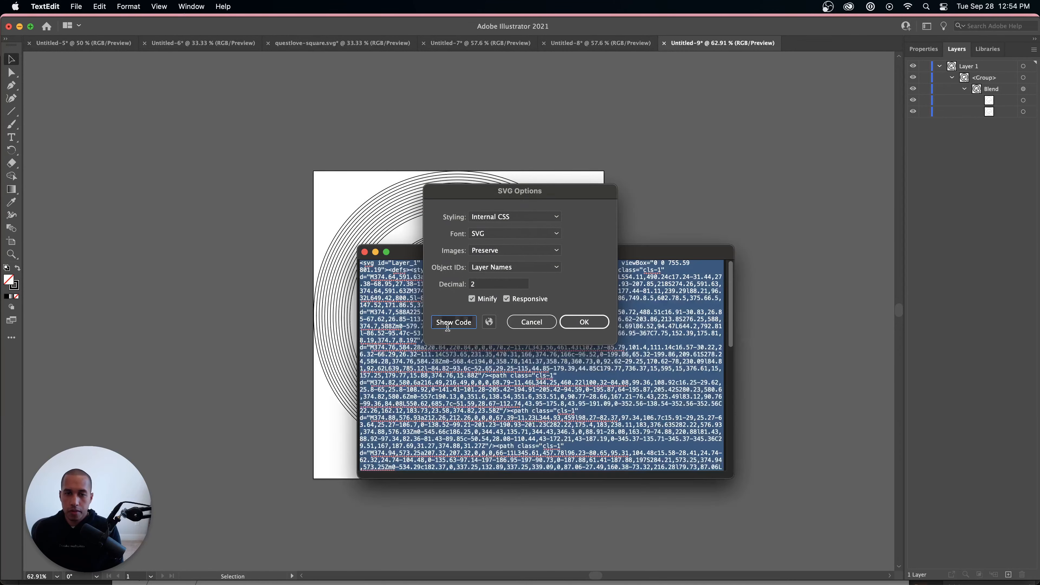
pyautogui.press('super+a')
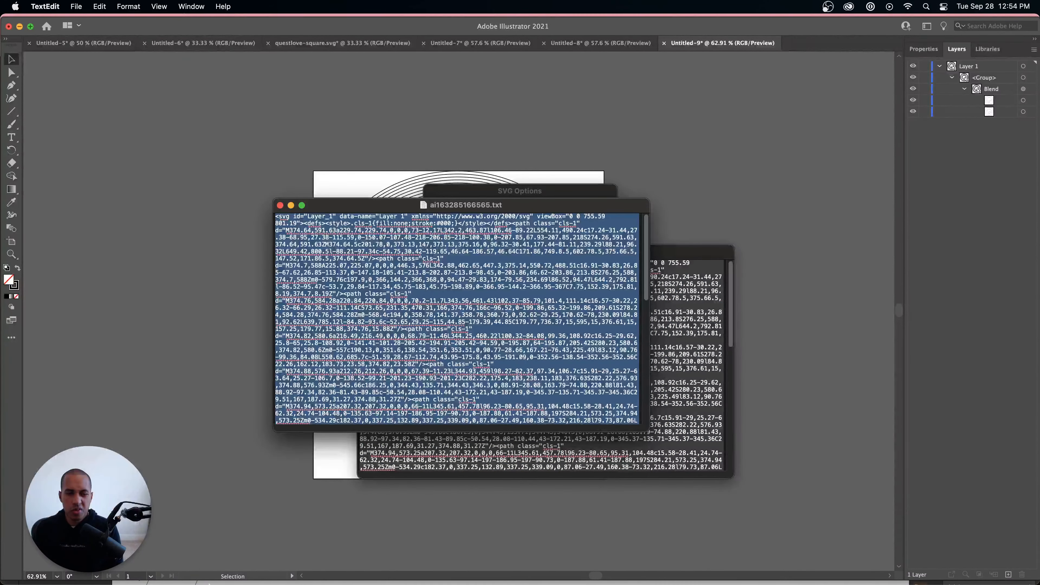
# Step: Return to the Webflow Designer and replace all of element-five's embed code with the copied SVG code, saving it
pyautogui.click(245, 560)
pyautogui.click(393, 135)
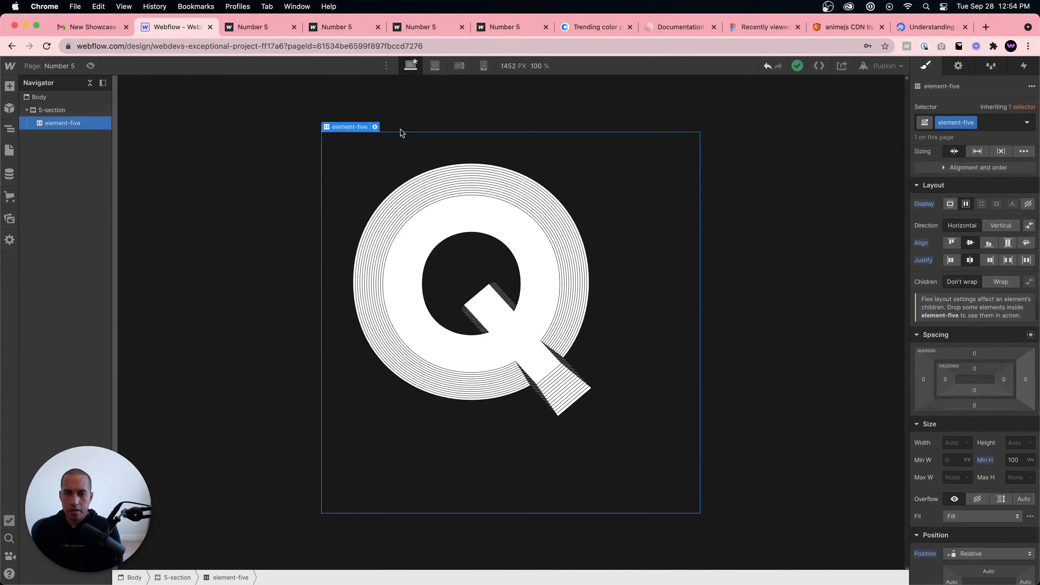
pyautogui.click(374, 127)
pyautogui.press('super+a')
pyautogui.press('super+v')
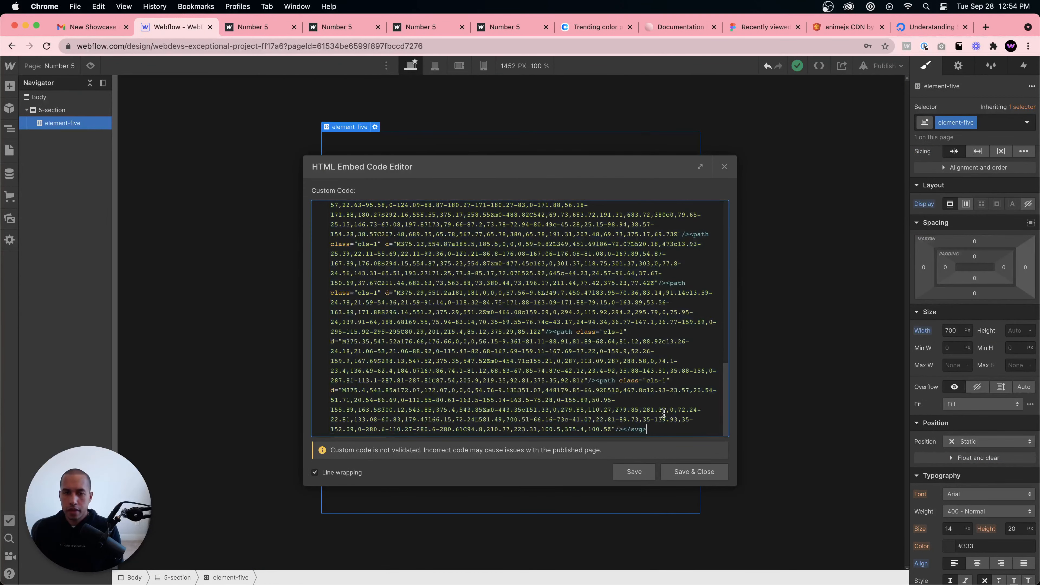
pyautogui.click(695, 473)
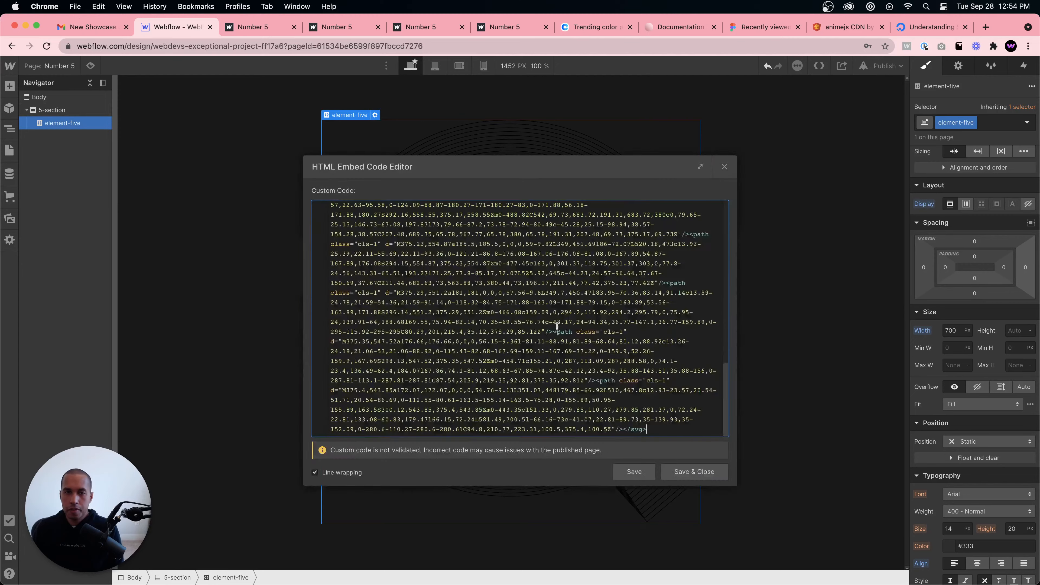
# Step: Change the cls-1 fill in element-five's embedded SVG to #fff and save the code
pyautogui.click(376, 115)
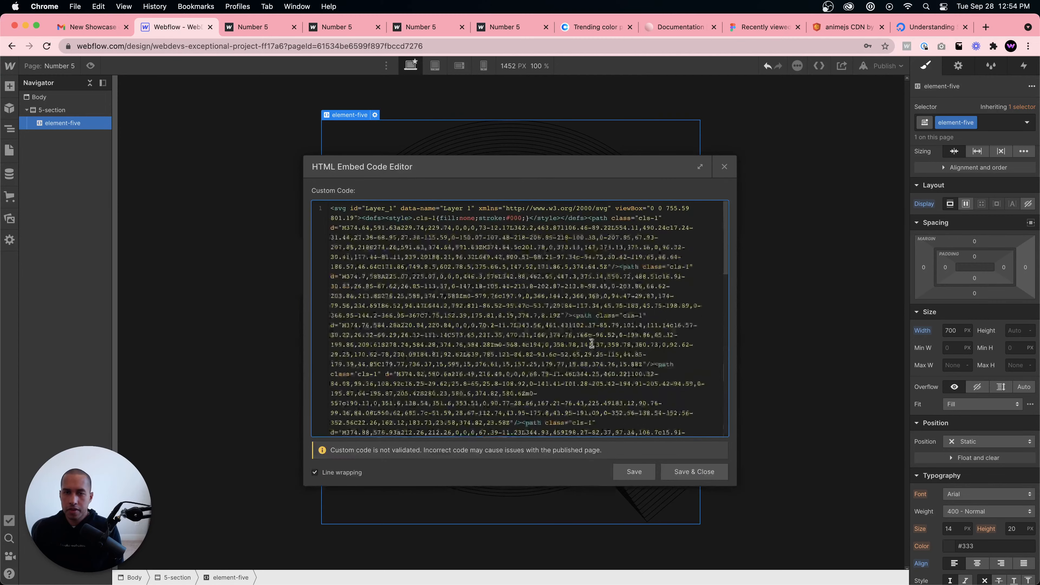
pyautogui.doubleClick(461, 217)
pyautogui.write('#fff')
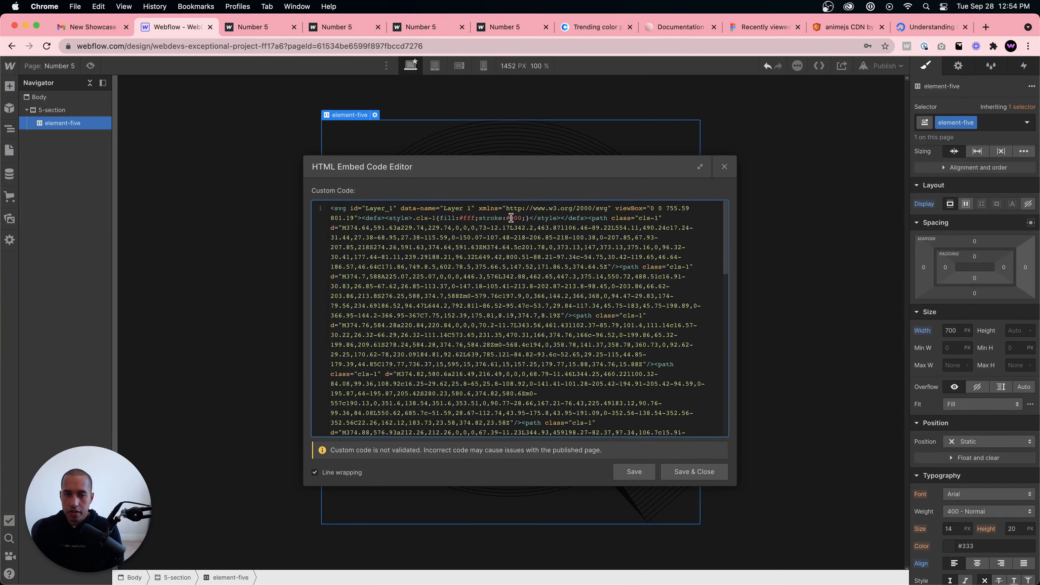
pyautogui.moveTo(510, 218); pyautogui.dragTo(518, 218)
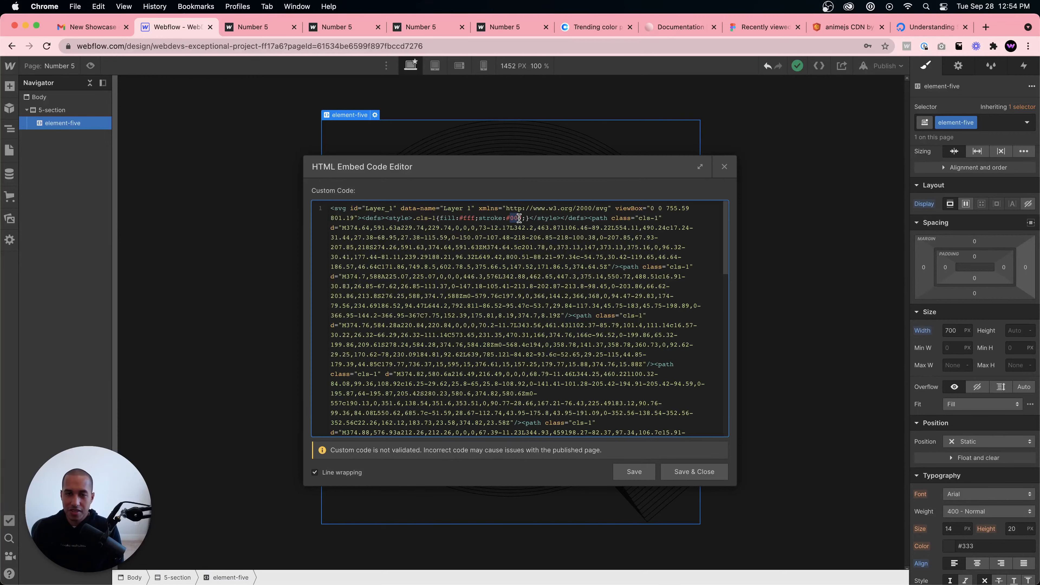
pyautogui.click(682, 471)
# Step: In the Number 5 page's head custom code, set the stroke-width of the element-five paths to 1px and save the settings
pyautogui.click(9, 150)
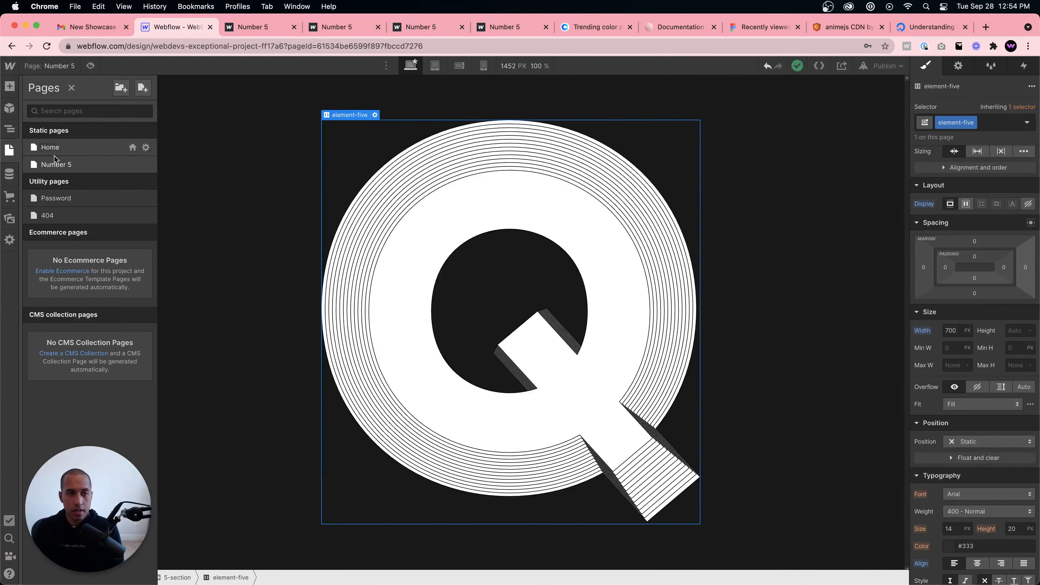
pyautogui.click(145, 165)
pyautogui.scroll(-15, 274, 329)
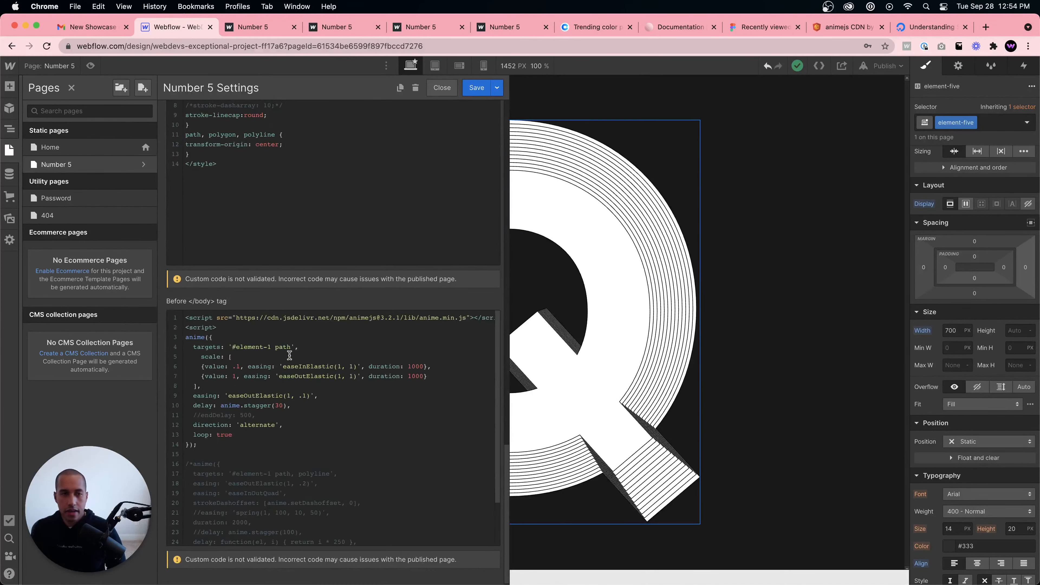
pyautogui.scroll(3, 274, 329)
pyautogui.click(224, 375)
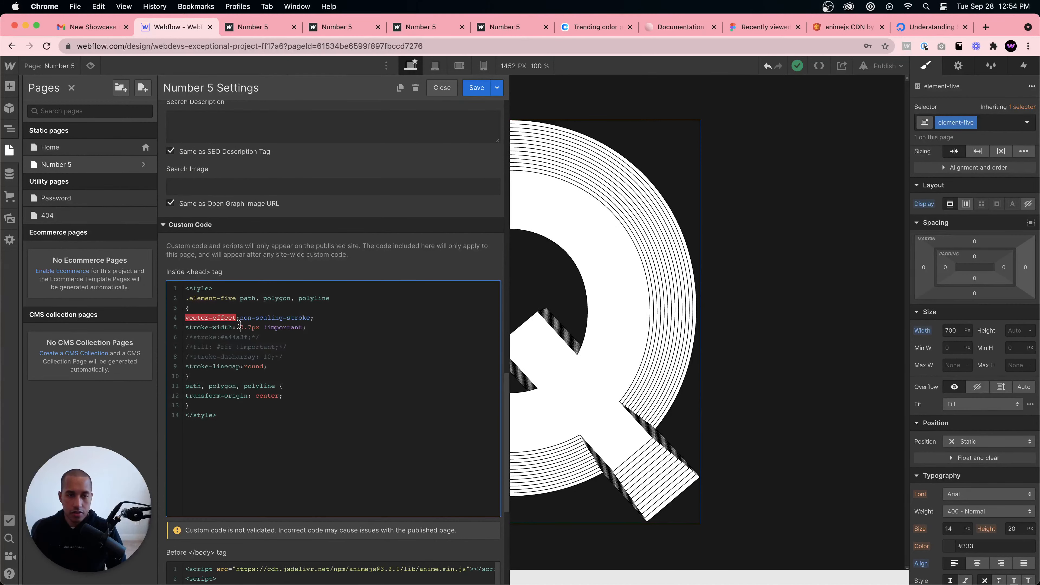
pyautogui.moveTo(240, 327); pyautogui.dragTo(250, 327)
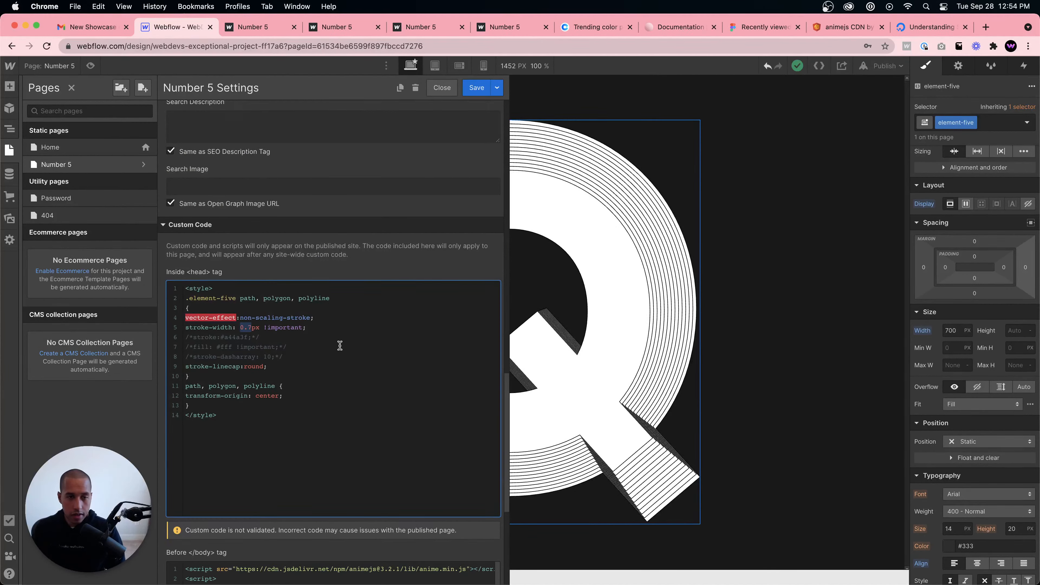
pyautogui.write('1')
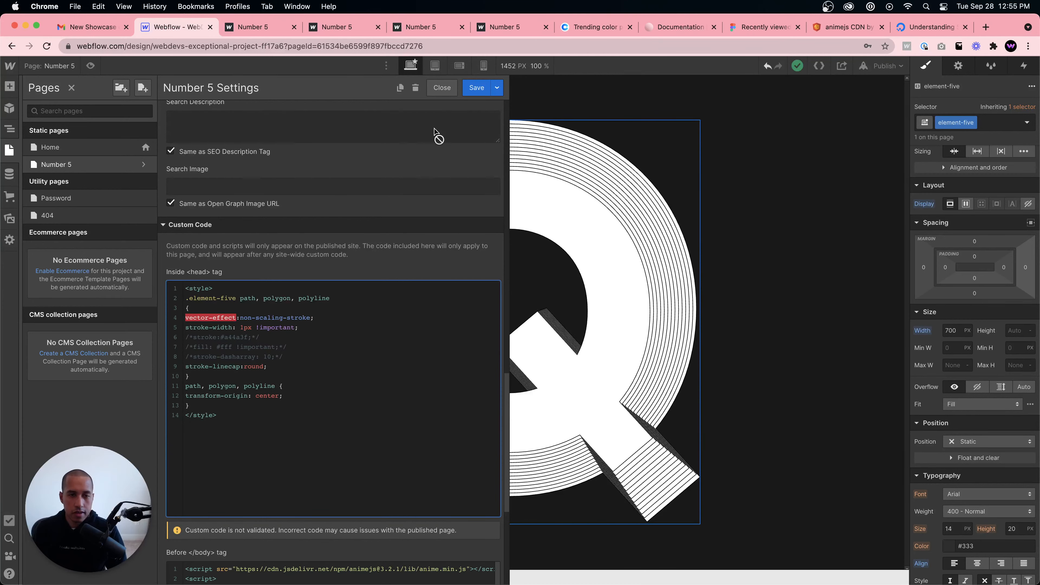
pyautogui.click(468, 90)
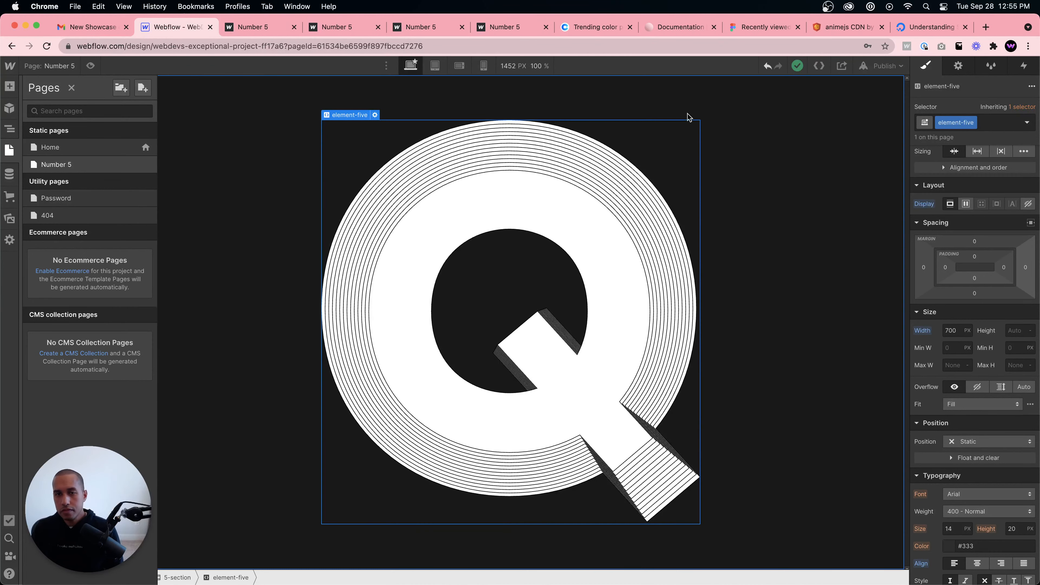
# Step: Publish the site to its webflow.io domain and open the live page to check the Q animation
pyautogui.click(884, 66)
pyautogui.click(852, 199)
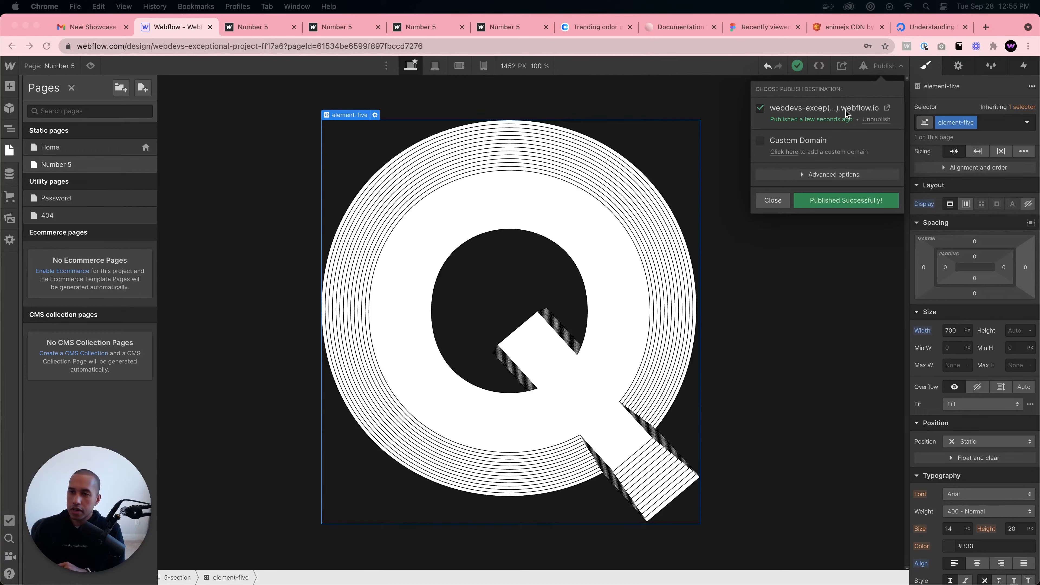
pyautogui.click(886, 108)
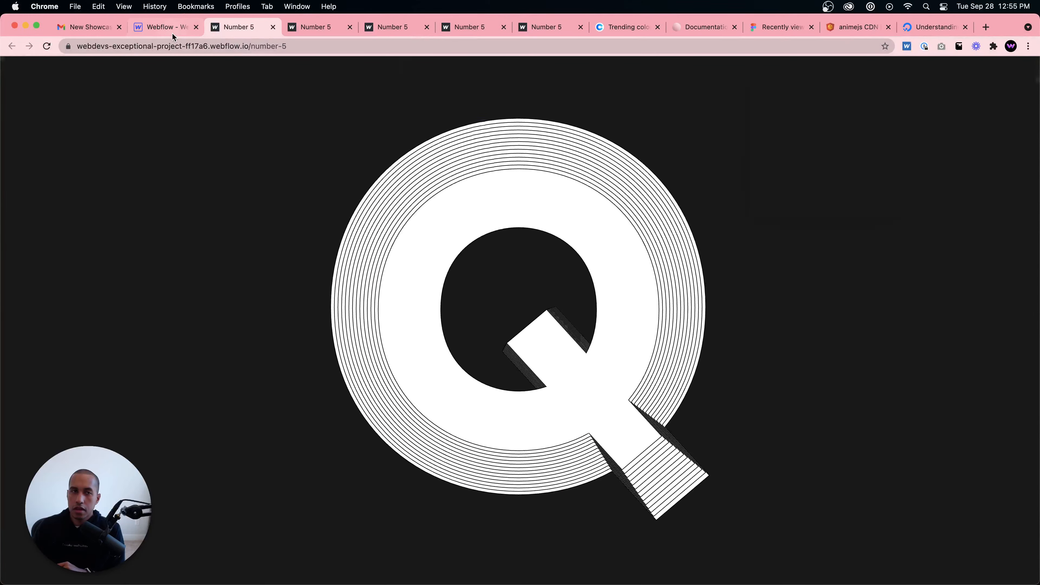
# Step: Return to the Webflow Designer and set the viewBox origin of element-five's SVG to -100 -100, saving the code
pyautogui.click(163, 27)
pyautogui.click(375, 115)
pyautogui.scroll(10, 654, 243)
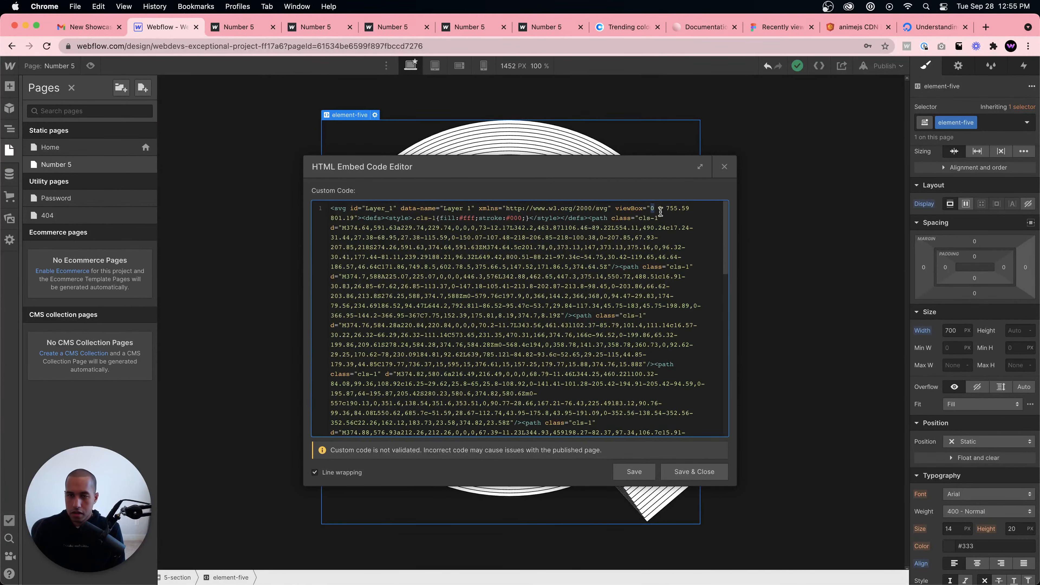
pyautogui.write('-100 ')
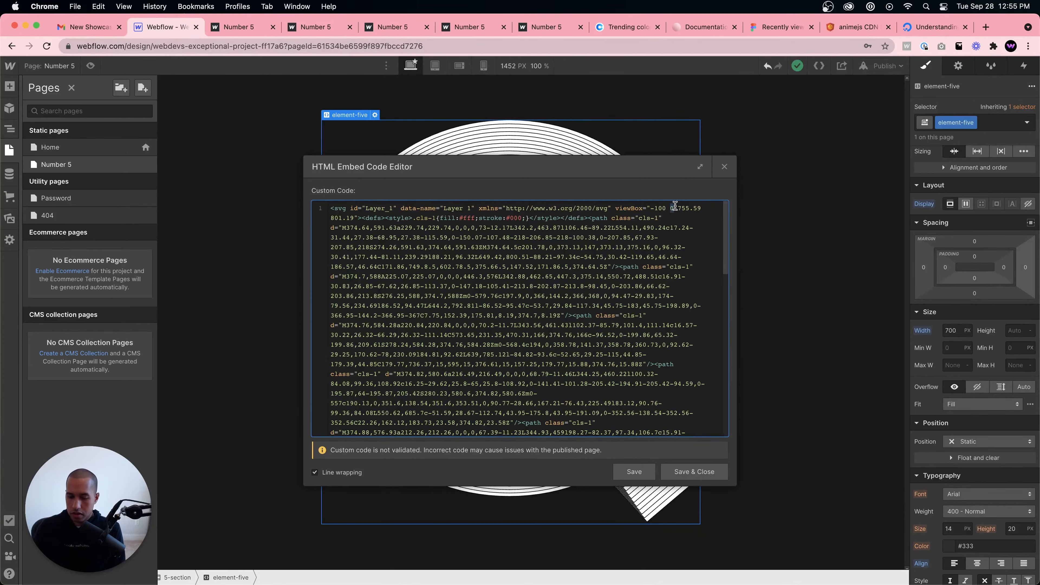
pyautogui.write('-100')
pyautogui.click(678, 474)
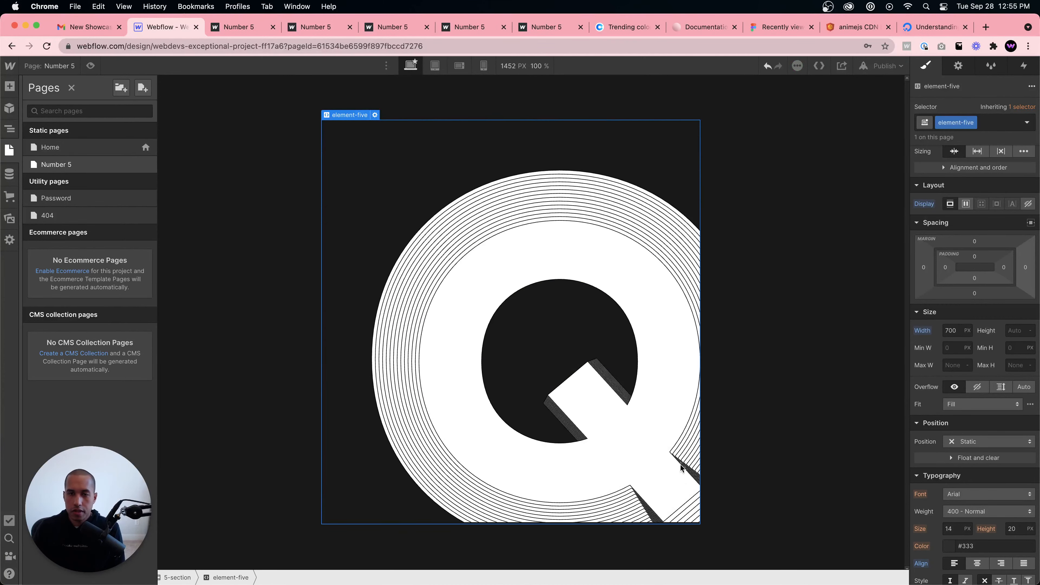
# Step: Set the viewBox origin of element-five's SVG to -50 -50 and save the embed code
pyautogui.click(375, 115)
pyautogui.scroll(10, 653, 225)
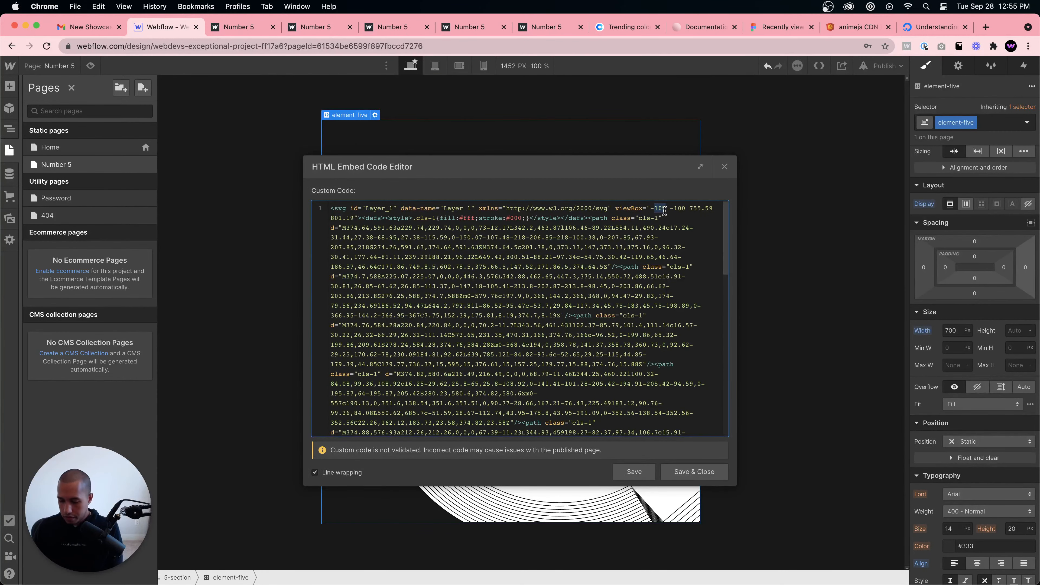
pyautogui.write('50')
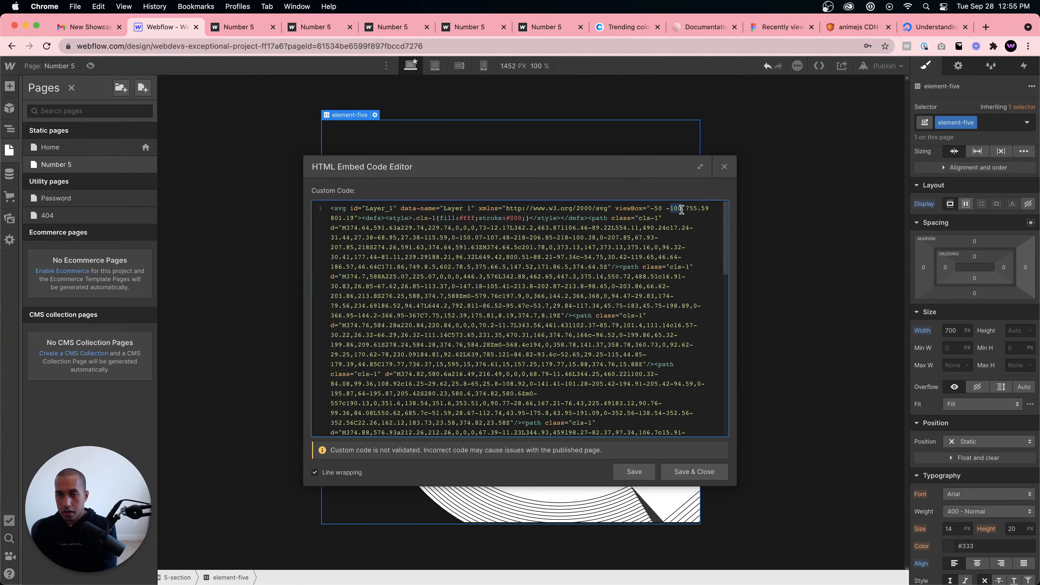
pyautogui.click(680, 473)
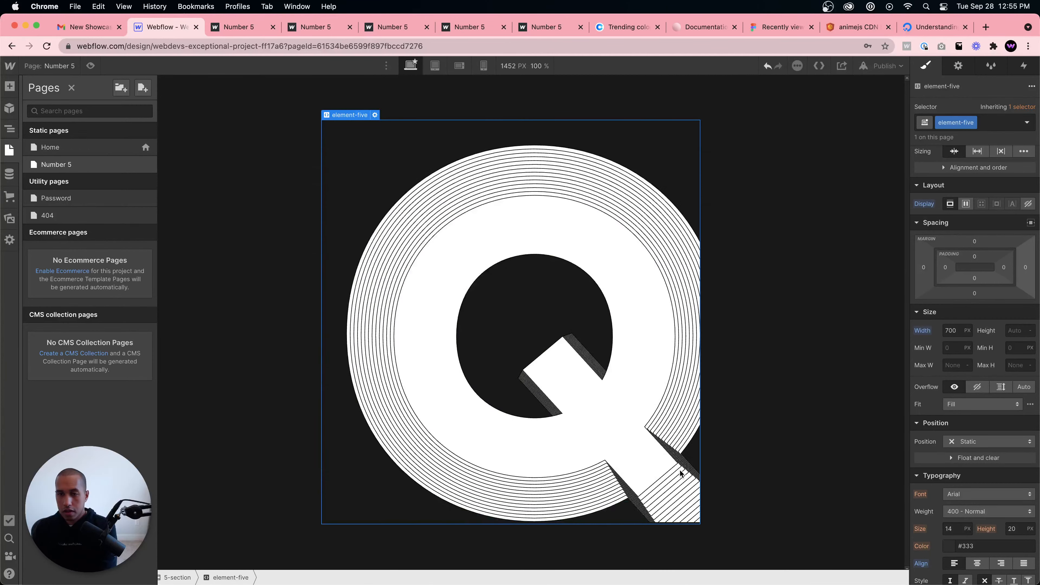
# Step: Set the viewBox origin of element-five's SVG to -10 -10 and save the embed code
pyautogui.click(375, 115)
pyautogui.scroll(10, 626, 248)
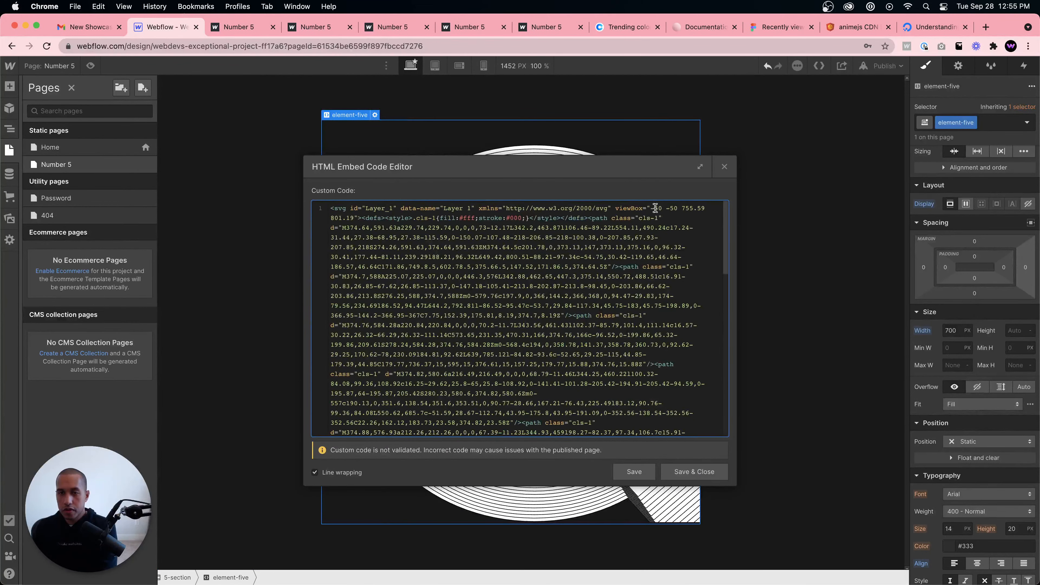
pyautogui.write('1')
pyautogui.click(691, 472)
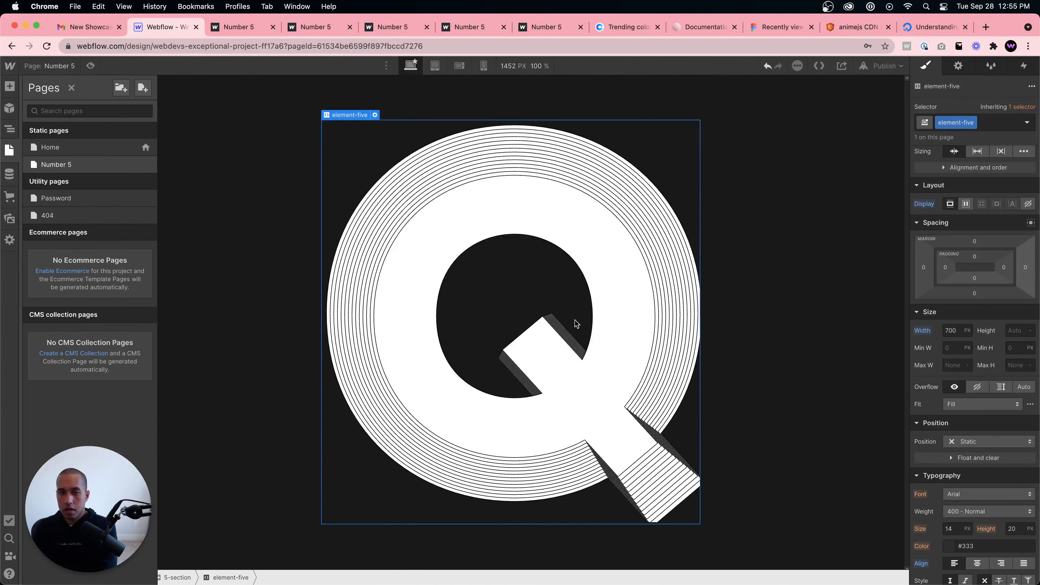
pyautogui.click(375, 114)
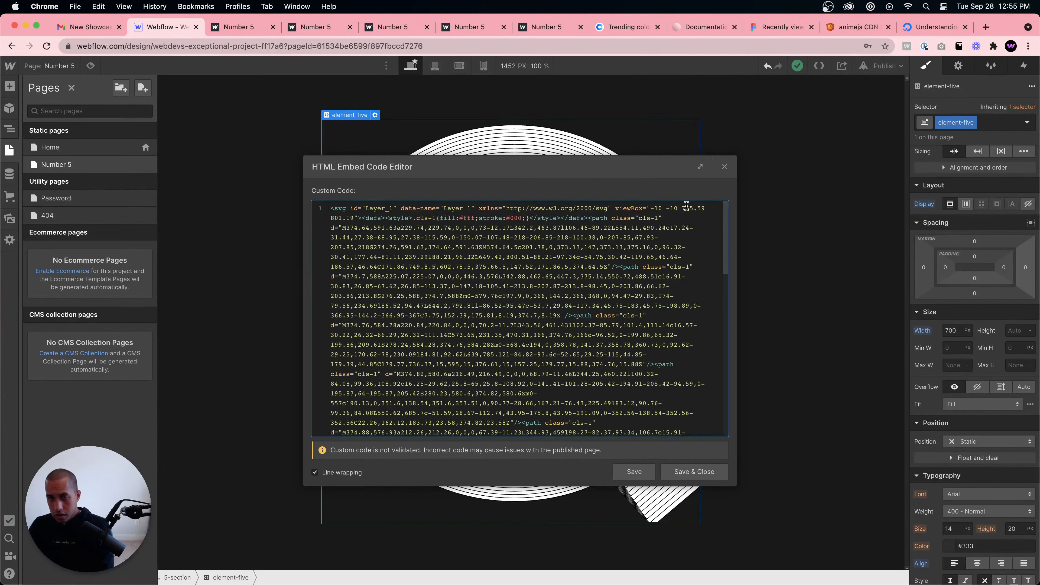
pyautogui.moveTo(682, 208); pyautogui.dragTo(703, 209)
pyautogui.write('6')
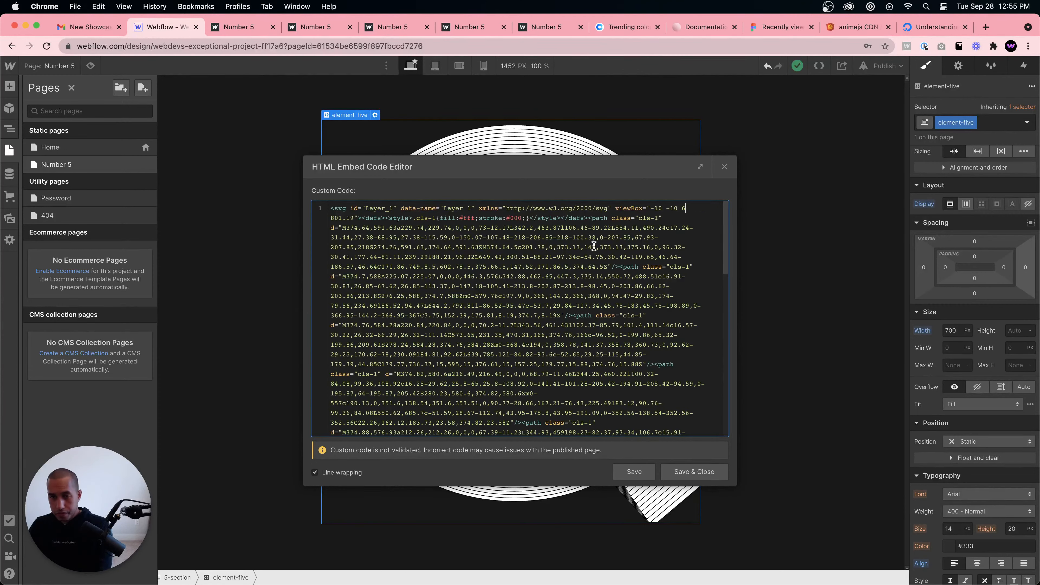
pyautogui.moveTo(323, 220); pyautogui.dragTo(355, 218)
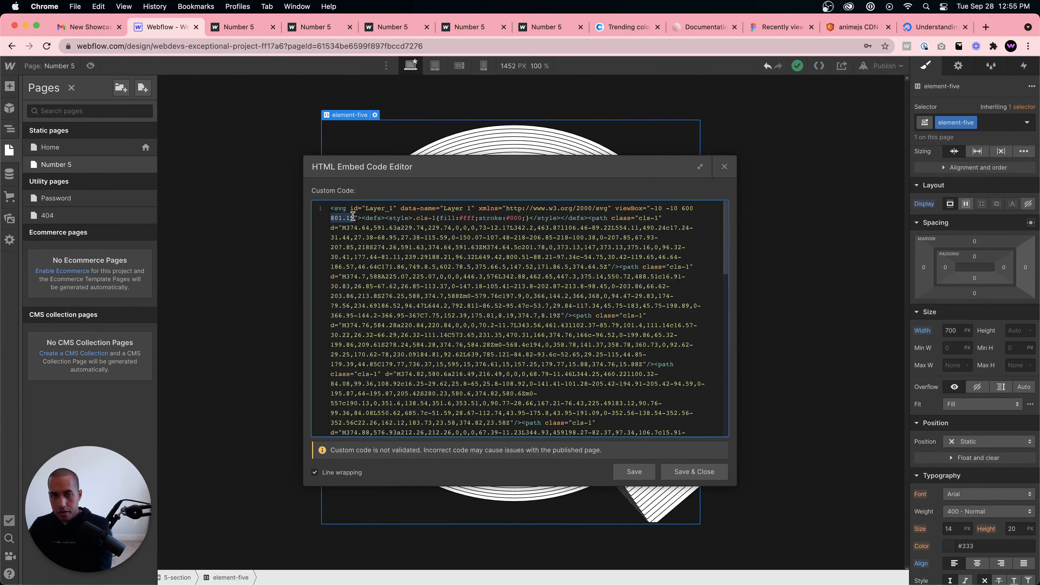
pyautogui.write('600">')
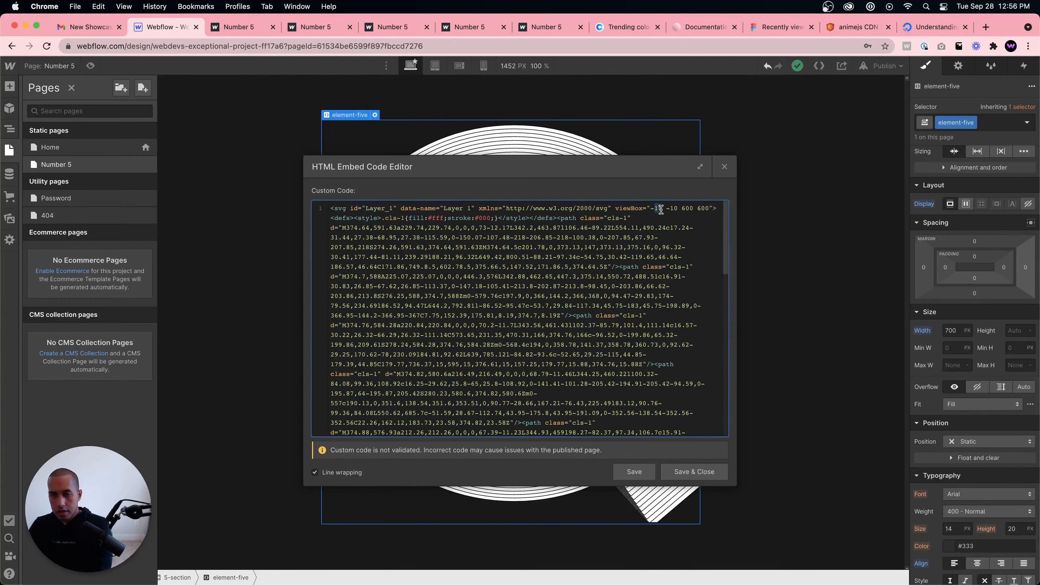
pyautogui.write('300')
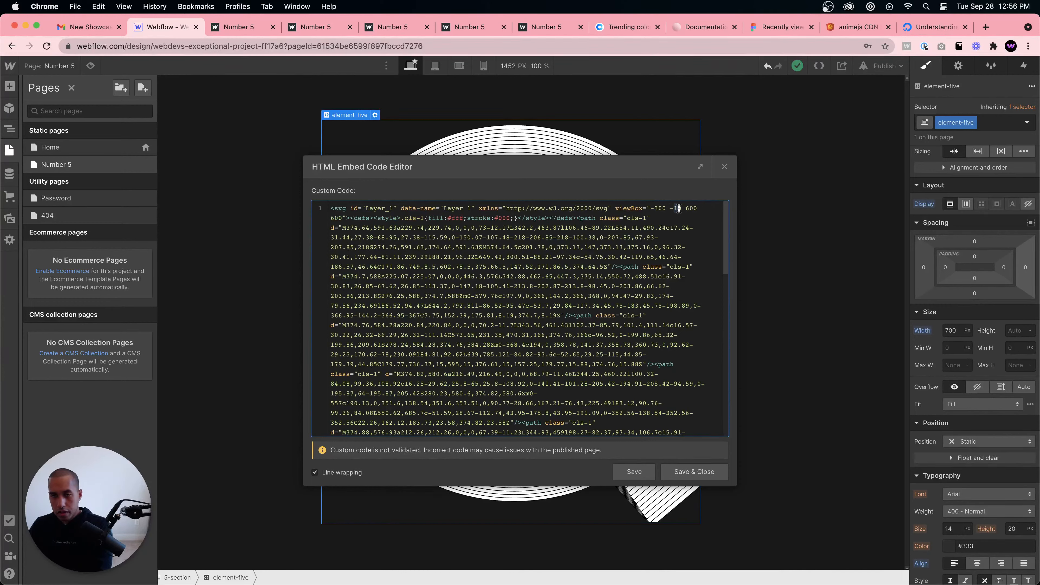
pyautogui.write('300')
pyautogui.click(696, 472)
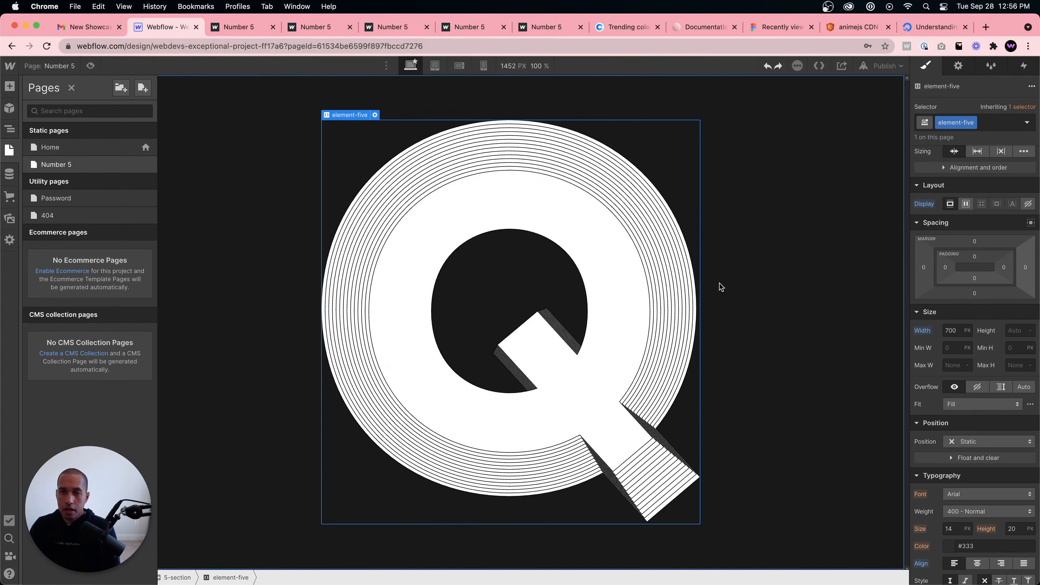
# Step: Show the page's element structure, select element-five and set its padding to 70 px on all sides
pyautogui.press('z')
pyautogui.click(717, 423)
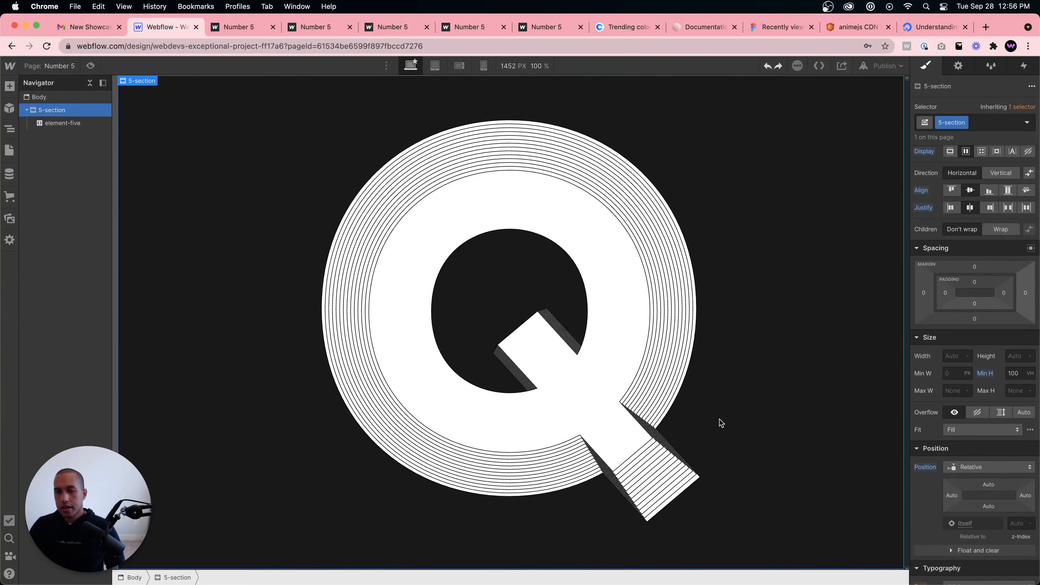
pyautogui.click(599, 349)
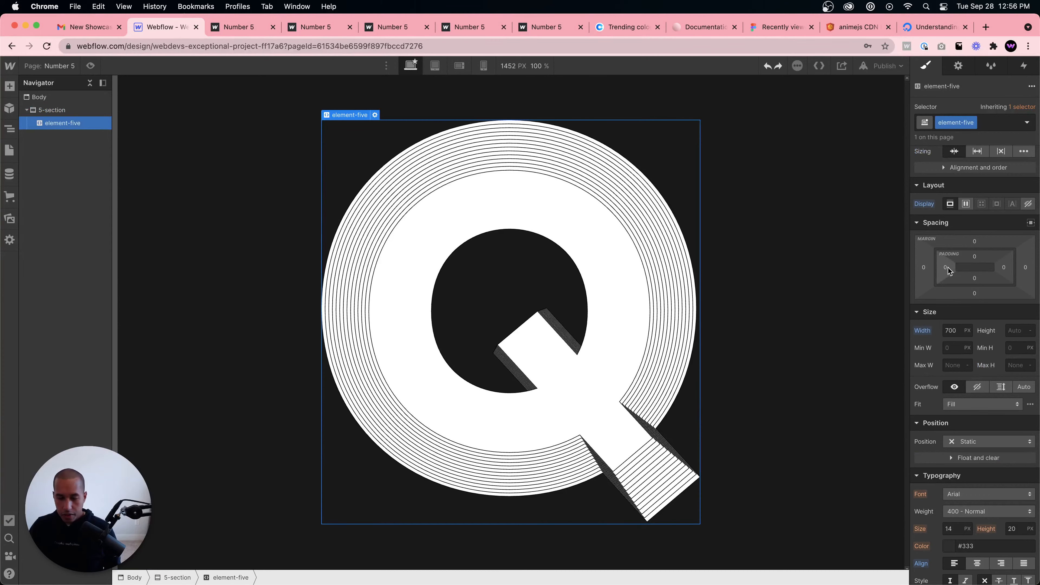
pyautogui.moveTo(966, 268); pyautogui.dragTo(986, 268)
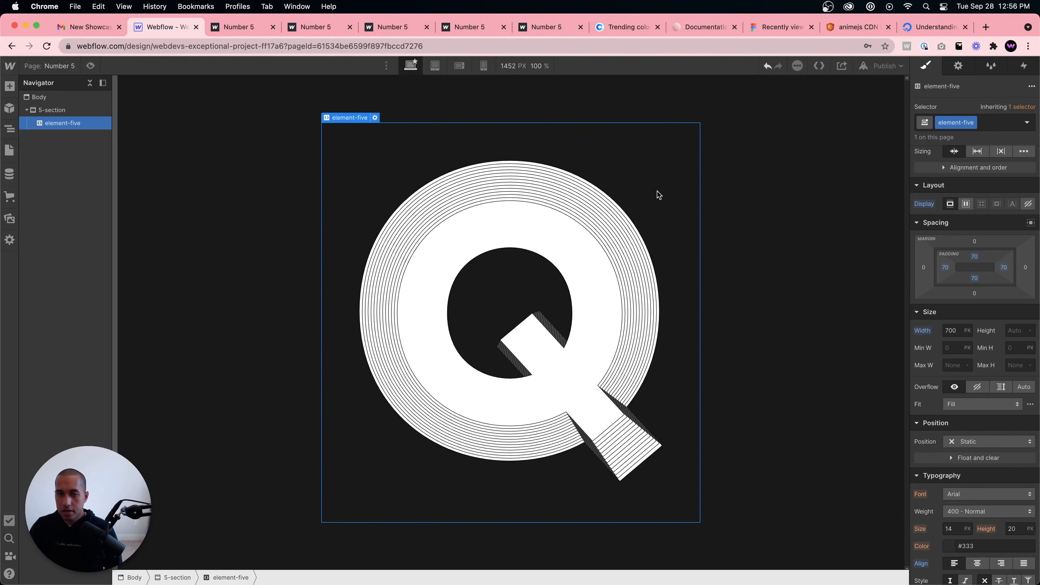
# Step: Publish the site to its webflow.io domain and open the live Number 5 page to check the padded Q
pyautogui.click(873, 68)
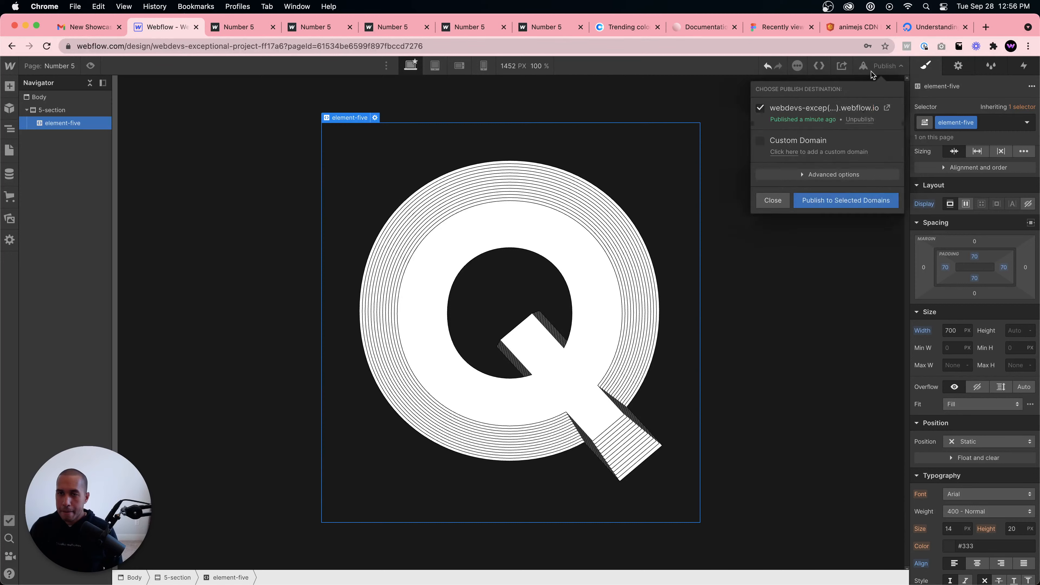
pyautogui.click(842, 197)
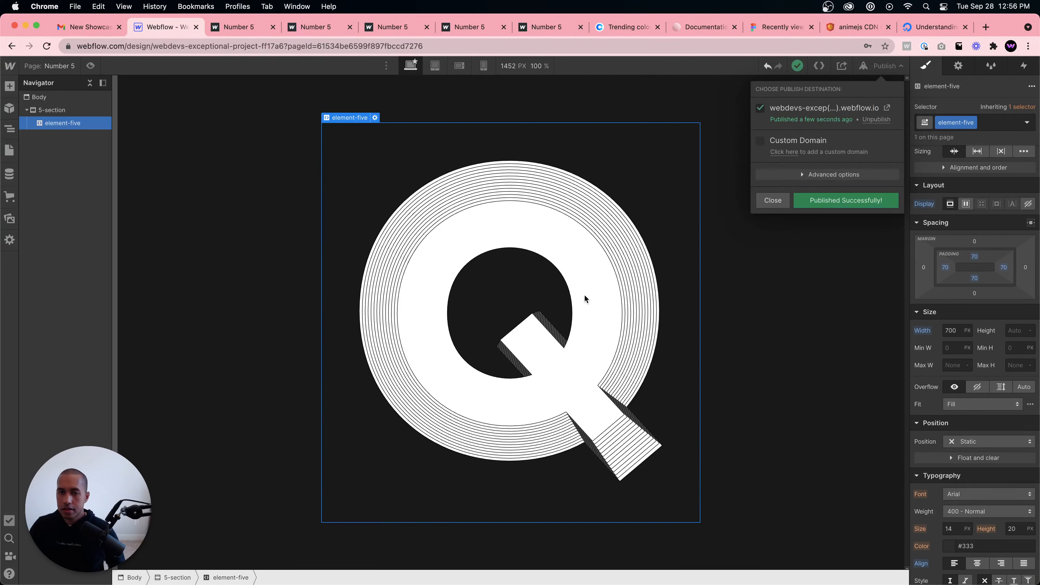
pyautogui.click(887, 108)
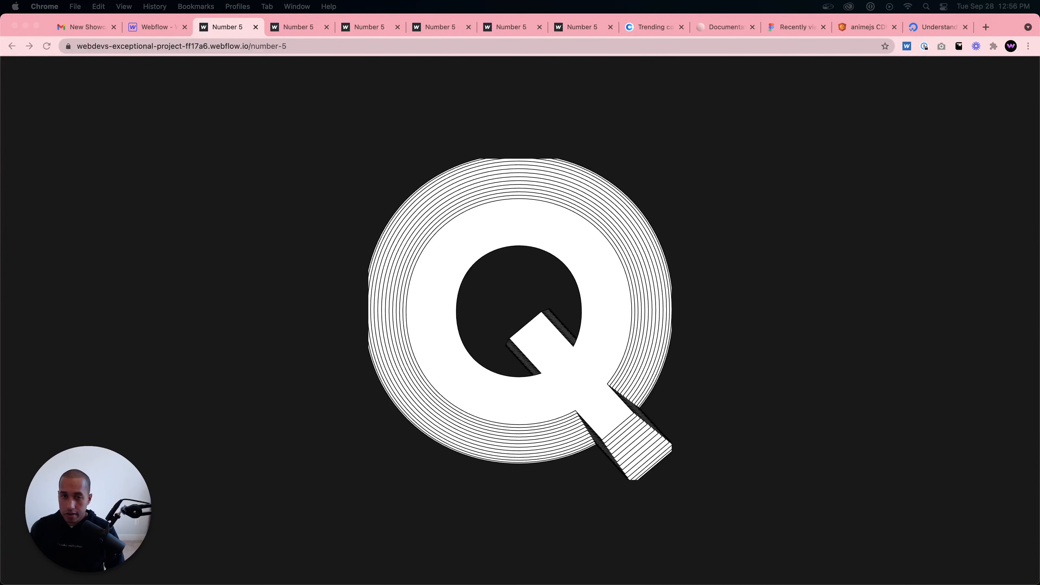
pyautogui.press('super+Tab')
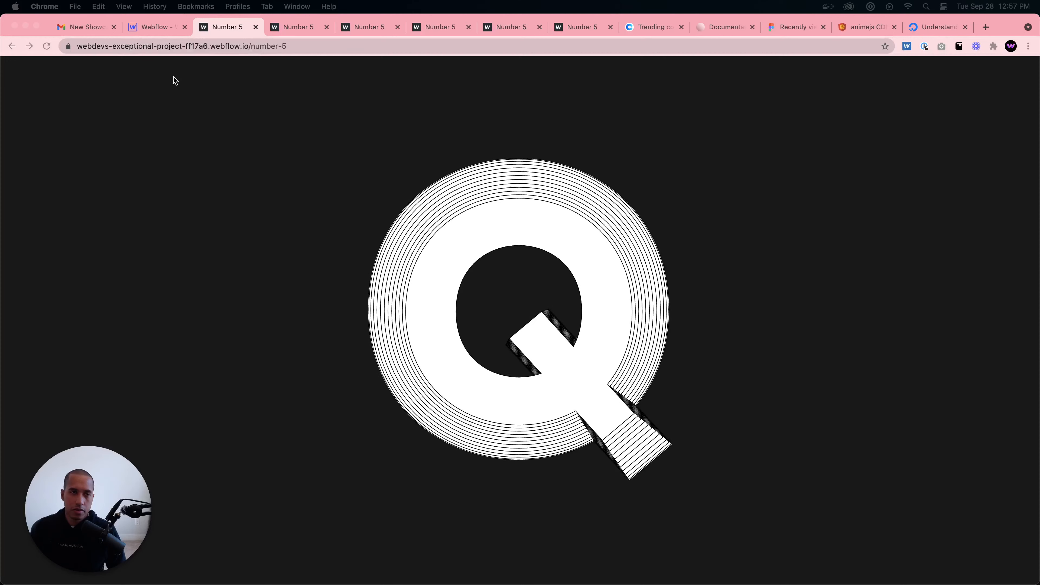
# Step: Open the Home page in the Webflow Designer, view its live version, and return to the live Number 5 page
pyautogui.click(159, 27)
pyautogui.click(464, 256)
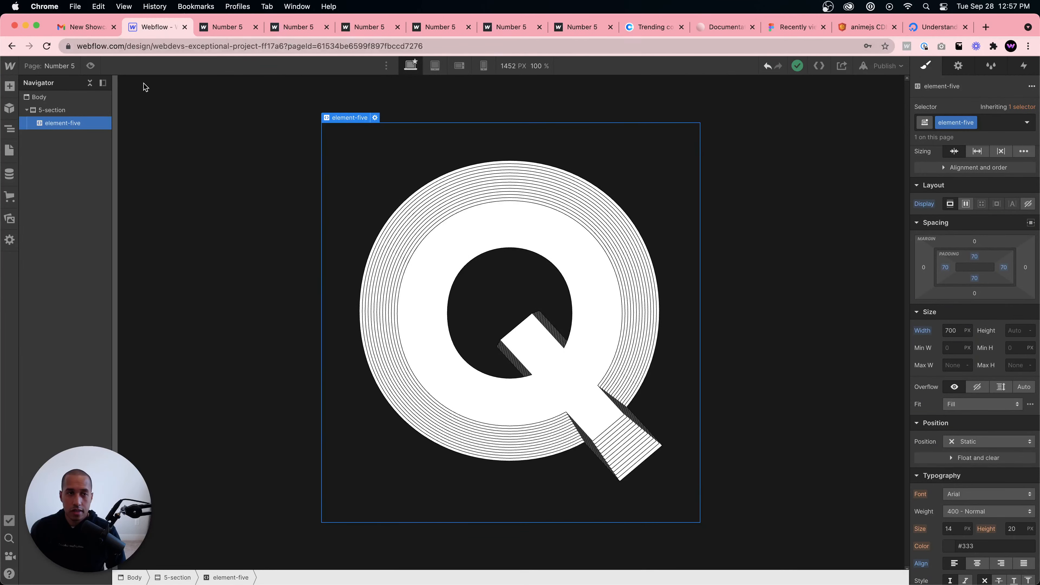
pyautogui.click(13, 150)
pyautogui.click(75, 150)
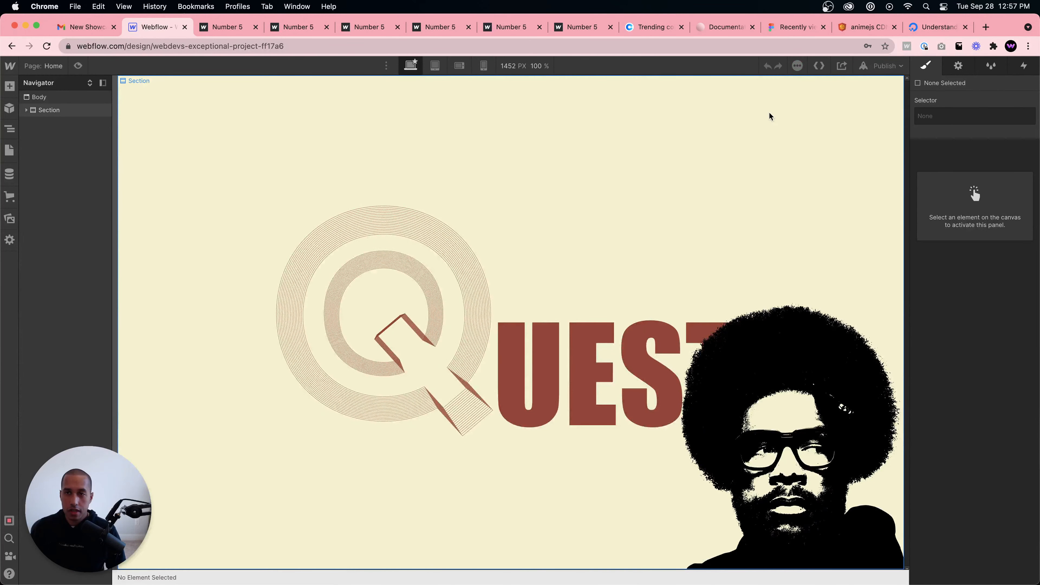
pyautogui.click(883, 66)
pyautogui.click(885, 108)
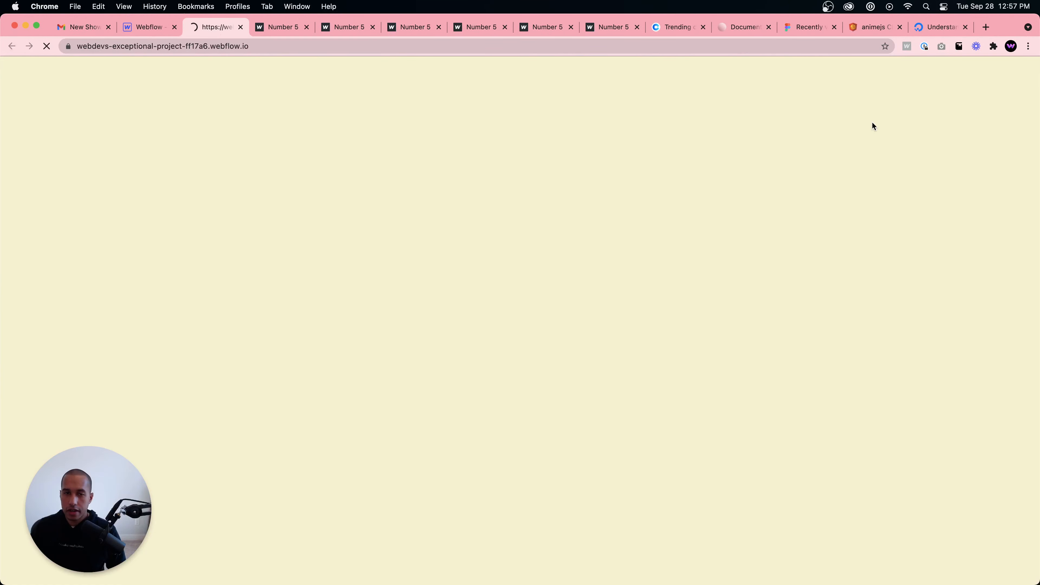
pyautogui.click(282, 27)
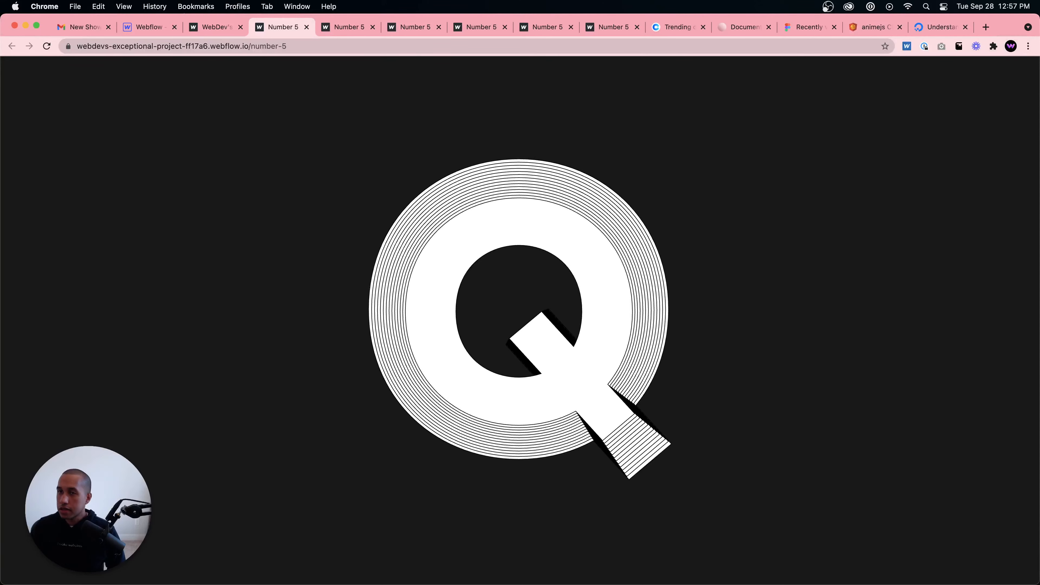
# Step: Switch to the SeaWire 1.1 Web Wireframe UI Kit in Figma and examine the navbar and hero designs among its preview layouts
pyautogui.moveTo(476, 1); pyautogui.dragTo(511, 28)
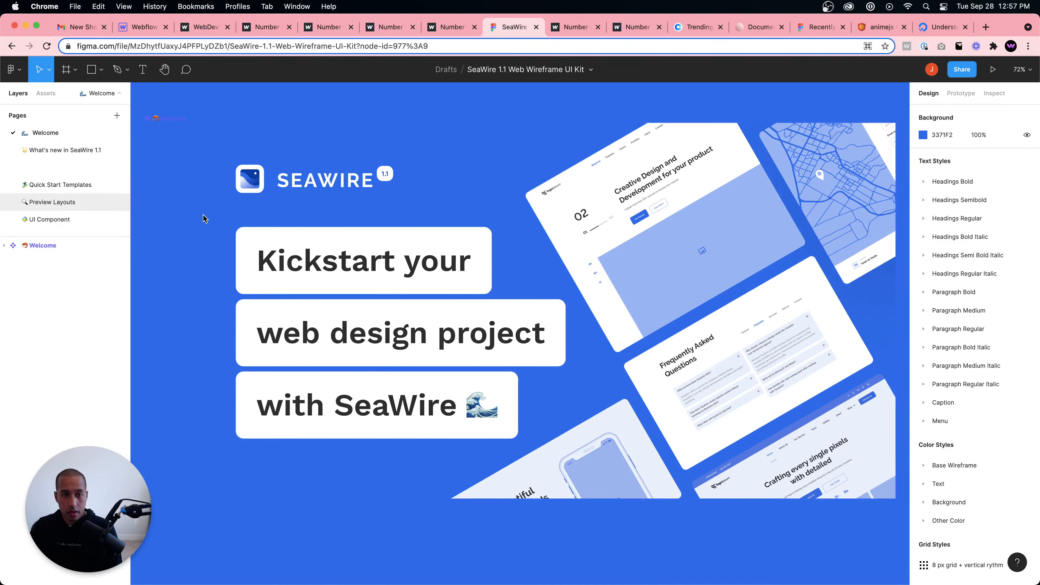
pyautogui.click(77, 202)
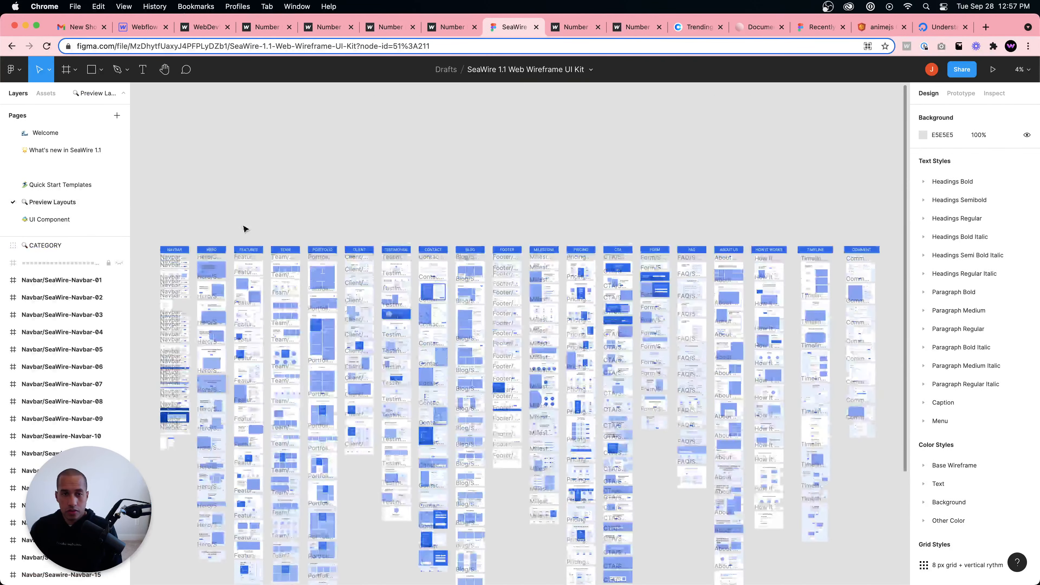
pyautogui.scroll(10, 231, 290)
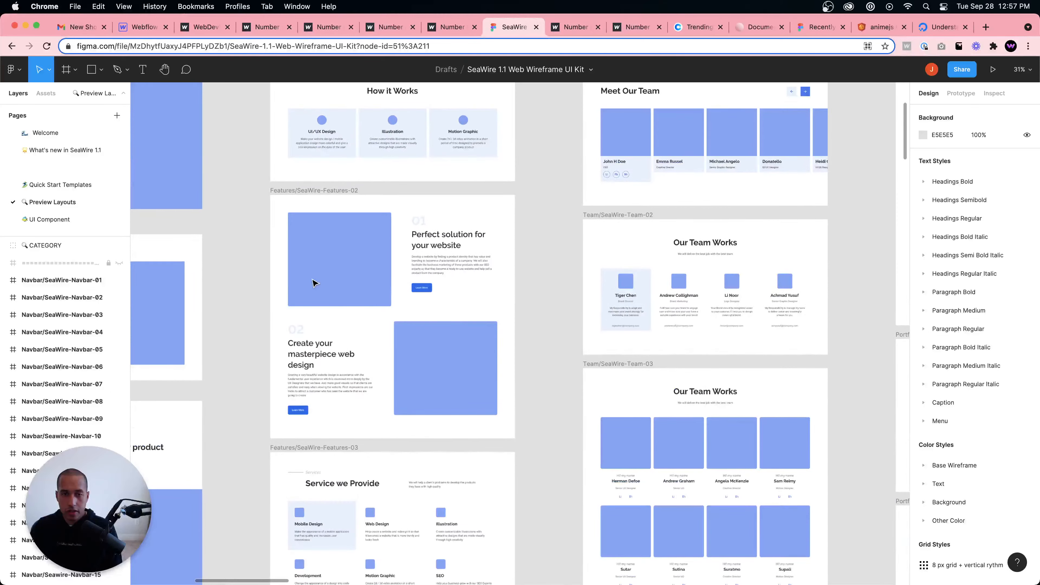
pyautogui.scroll(-10, 313, 283)
pyautogui.scroll(10, 275, 277)
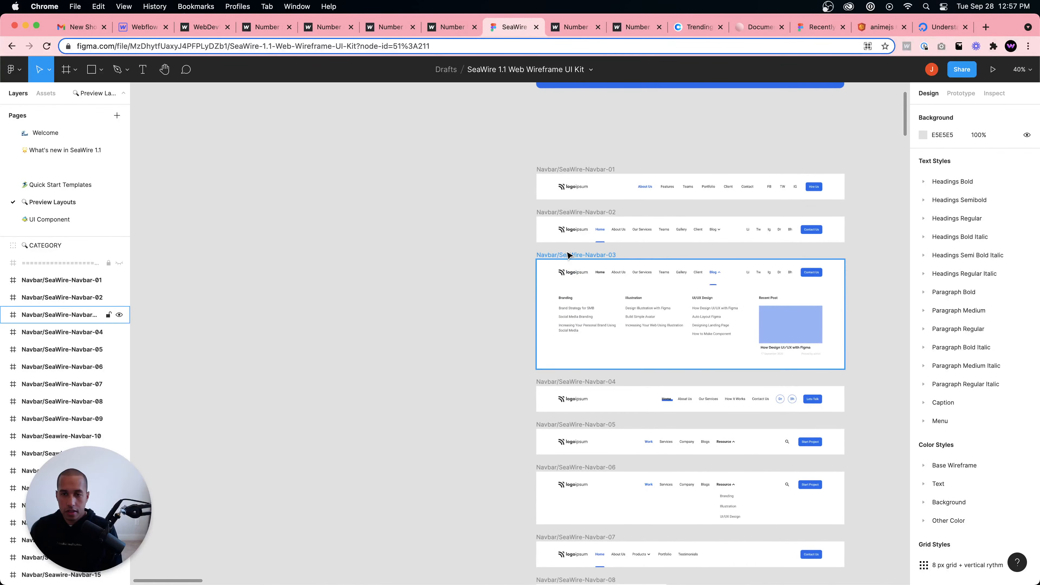
pyautogui.scroll(-10, 568, 255)
pyautogui.scroll(10, 643, 279)
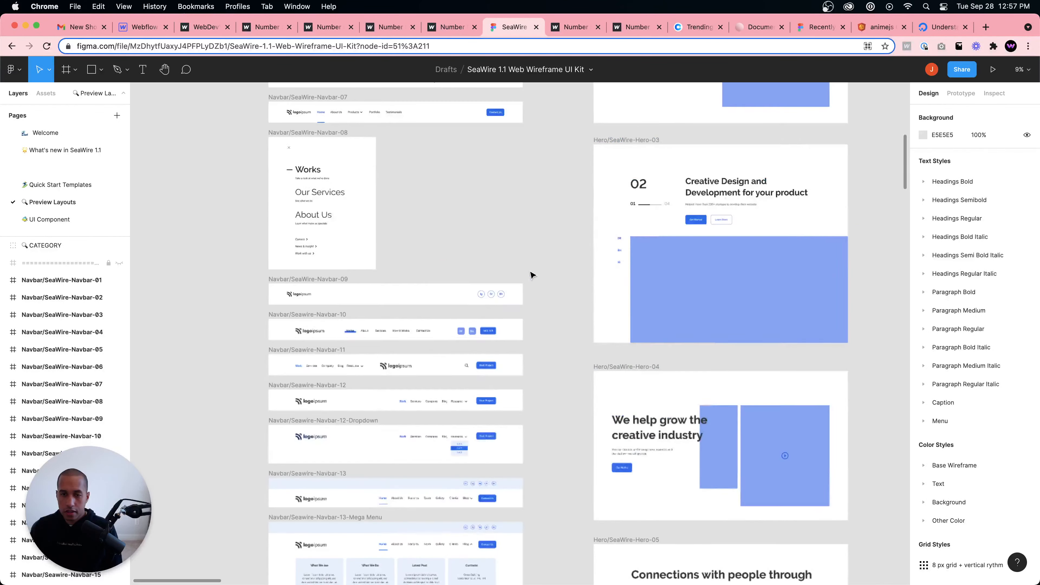
pyautogui.scroll(-2, 663, 290)
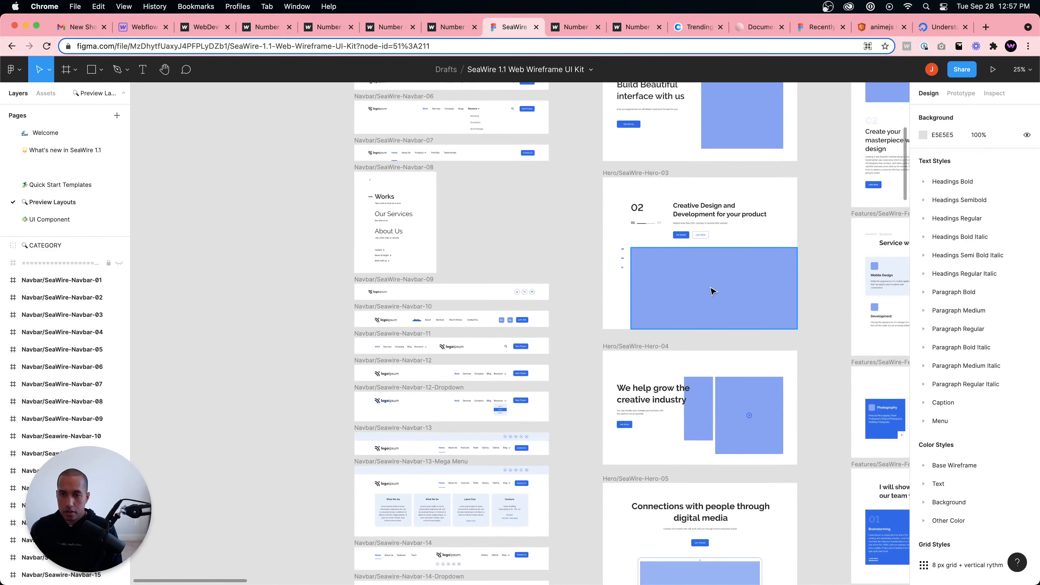
pyautogui.scroll(-1, 712, 291)
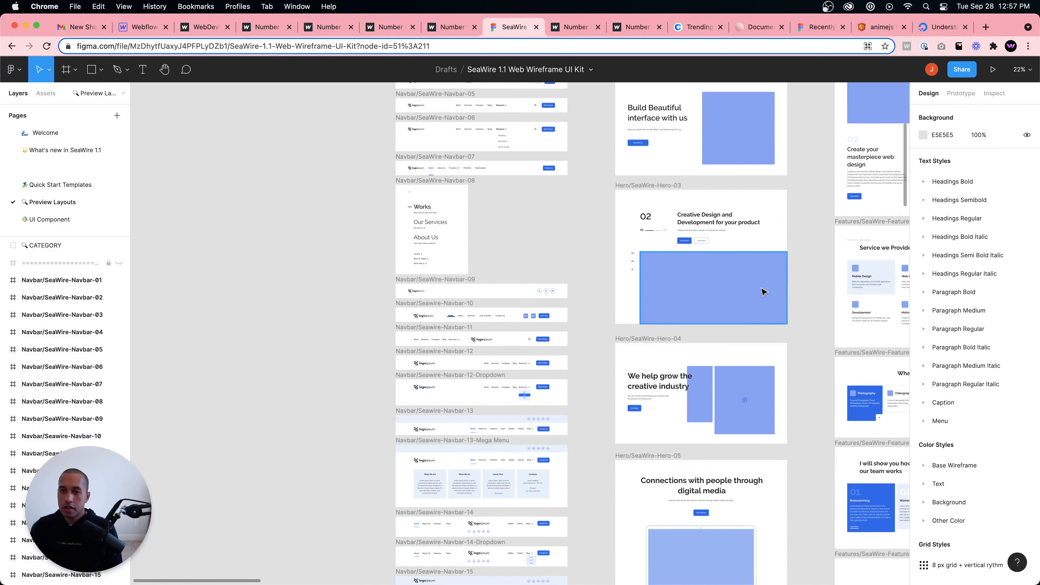
pyautogui.scroll(1, 755, 303)
pyautogui.scroll(5, 755, 303)
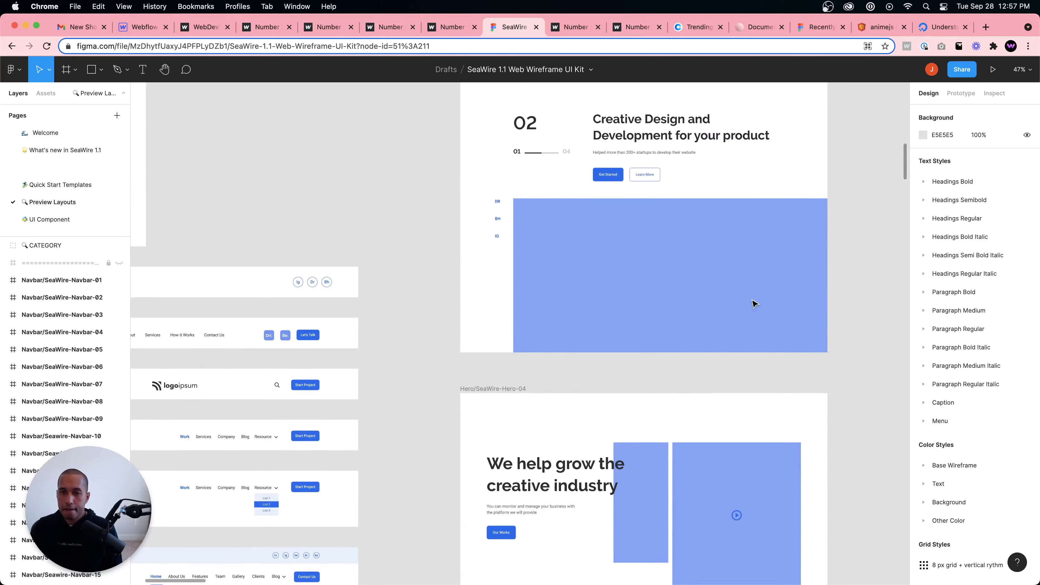
pyautogui.scroll(-7, 754, 303)
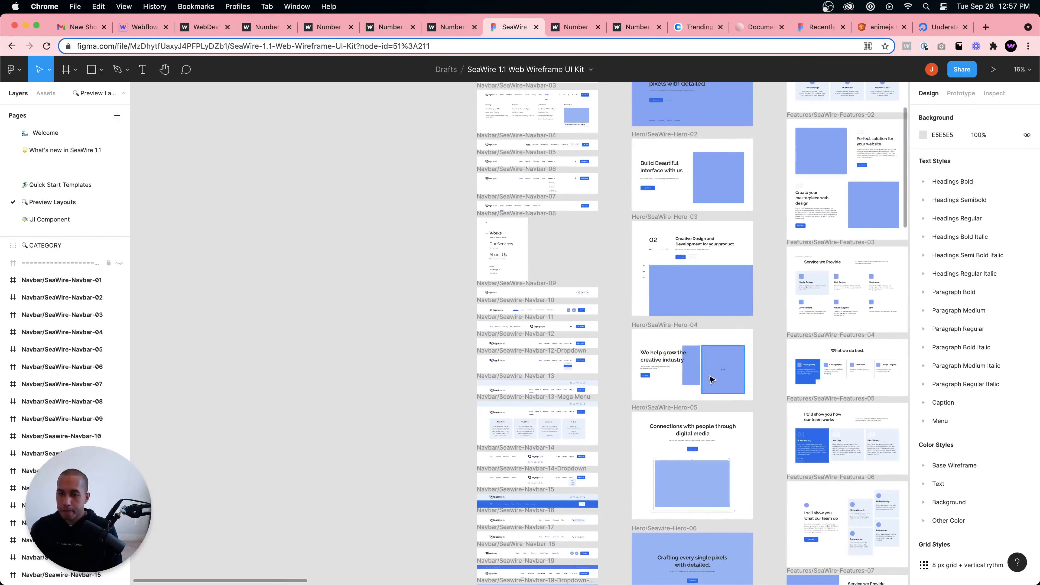
pyautogui.scroll(-4, 710, 379)
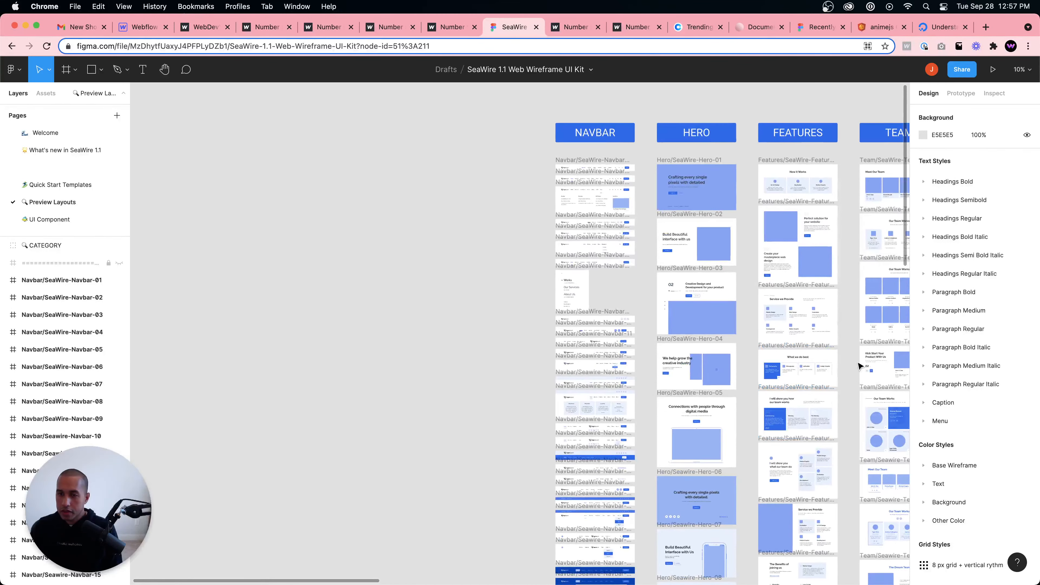
pyautogui.scroll(-10, 858, 293)
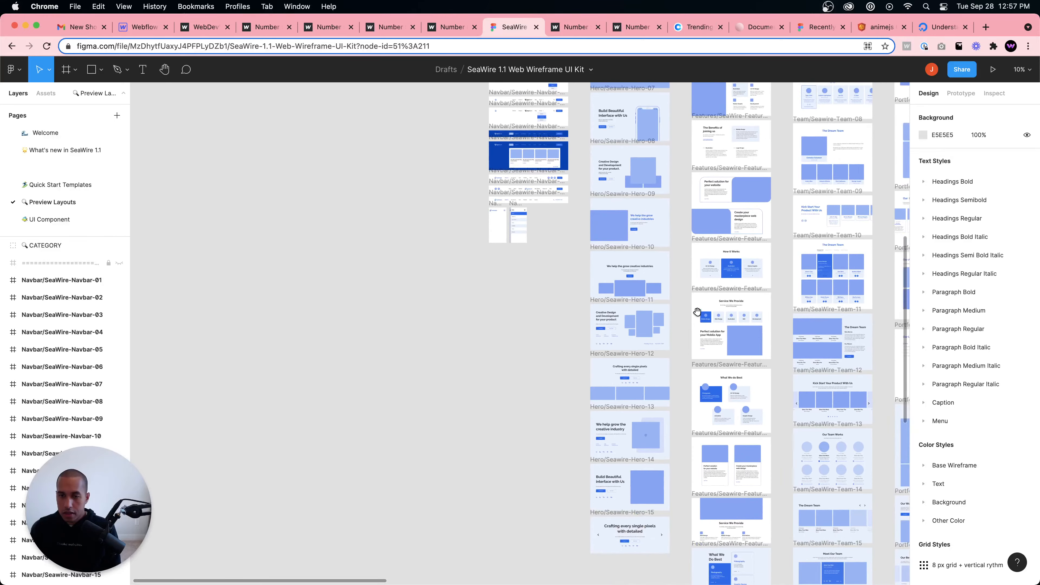
pyautogui.scroll(6, 593, 376)
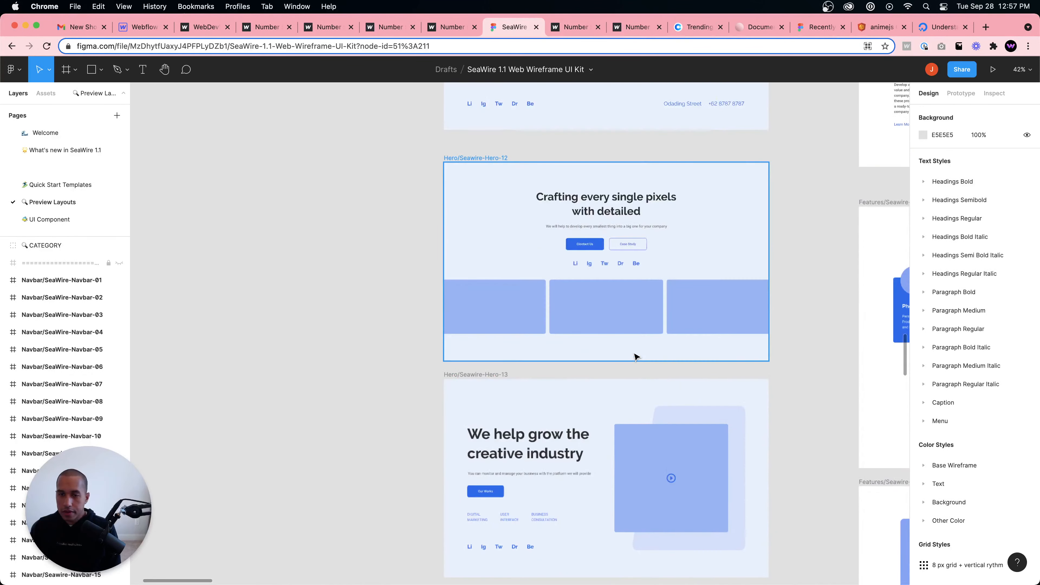
pyautogui.scroll(2, 637, 354)
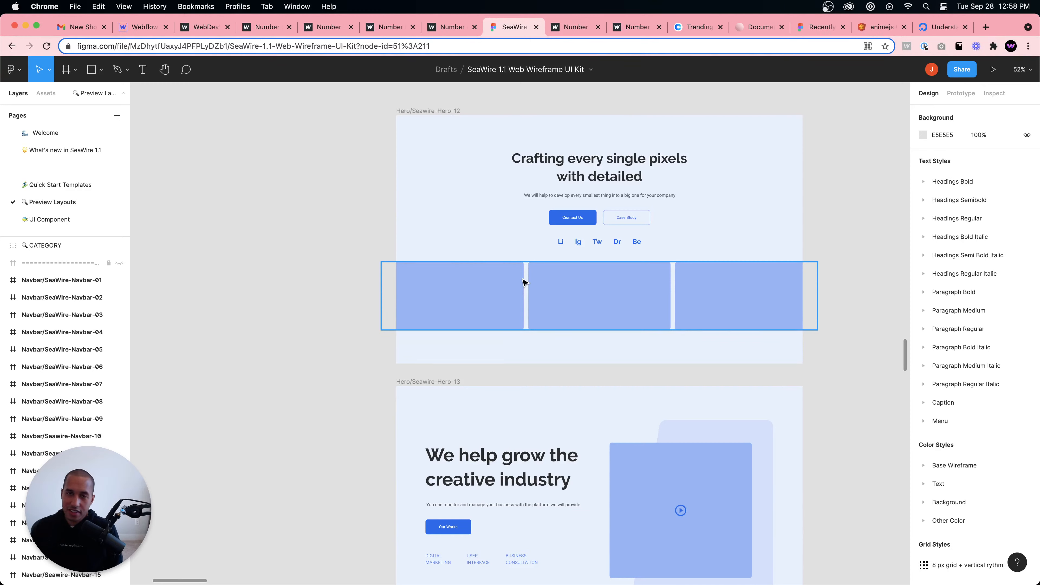
# Step: Switch back to the Webflow Designer, open the Number 5 page and select element-five
pyautogui.click(172, 29)
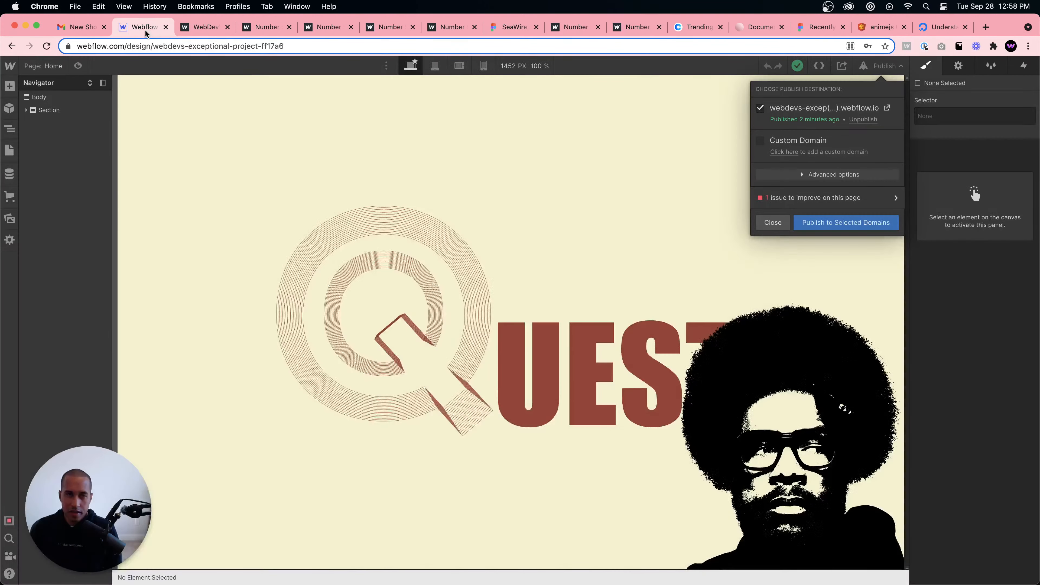
pyautogui.click(9, 150)
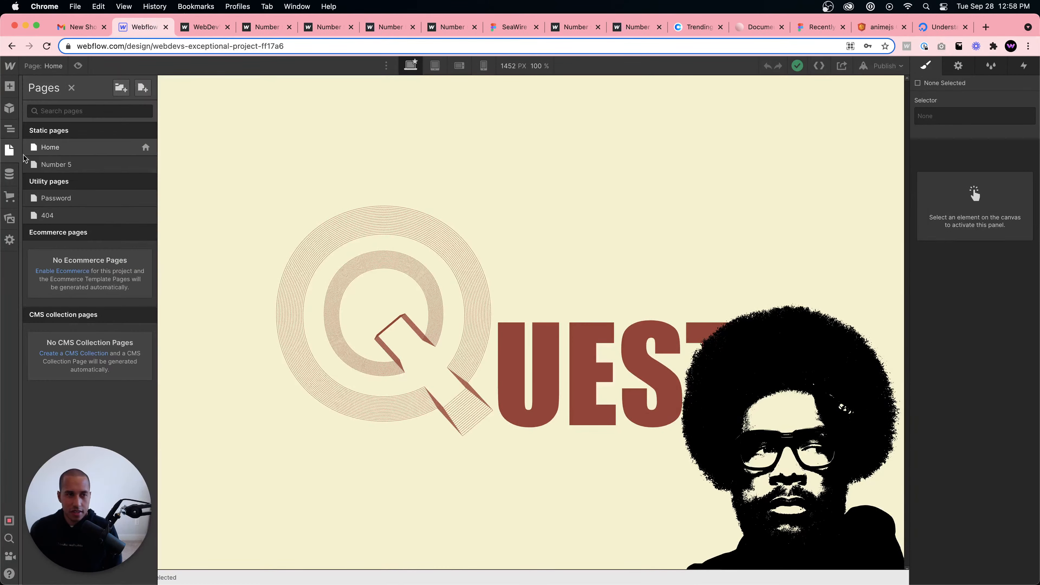
pyautogui.click(102, 166)
pyautogui.click(549, 242)
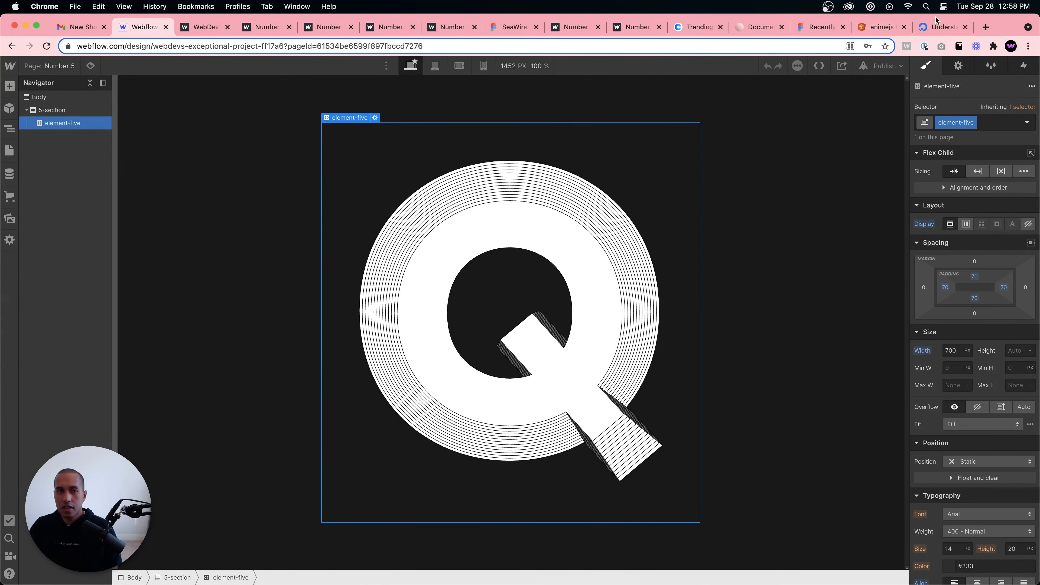
pyautogui.click(993, 28)
pyautogui.press('super+w')
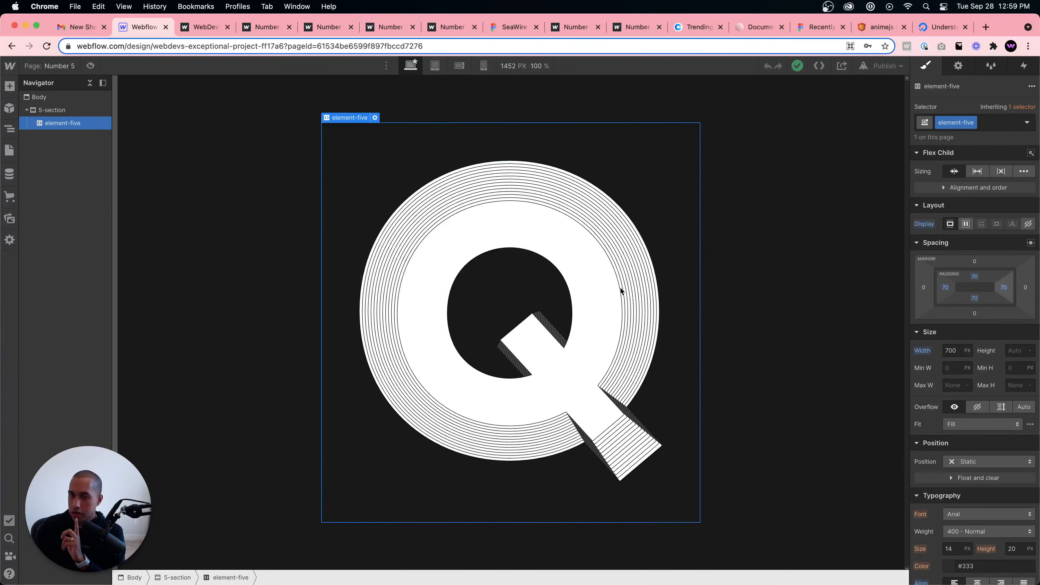
# Step: Reset element-five's padding on all four sides
pyautogui.keyDown('alt'); pyautogui.click(945, 287); pyautogui.keyUp('alt')
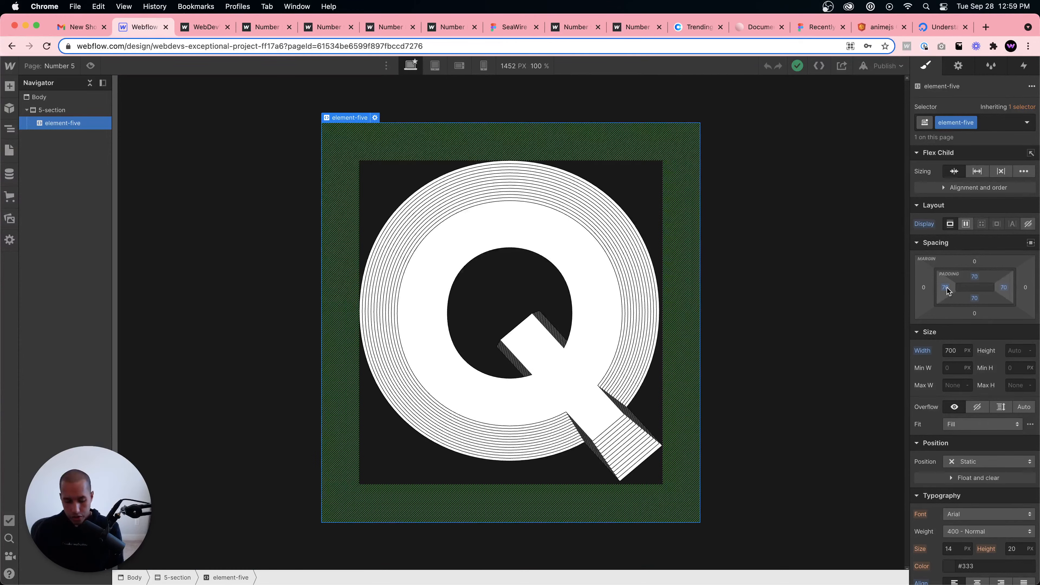
pyautogui.keyDown('alt'); pyautogui.click(975, 297); pyautogui.keyUp('alt')
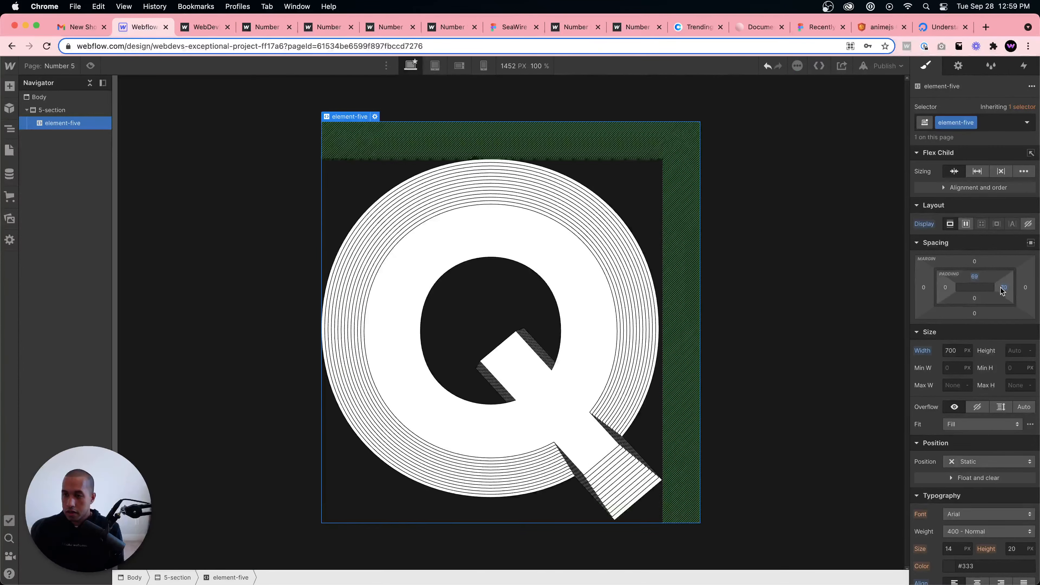
pyautogui.keyDown('alt'); pyautogui.click(1003, 287); pyautogui.keyUp('alt')
pyautogui.keyDown('alt'); pyautogui.click(974, 276); pyautogui.keyUp('alt')
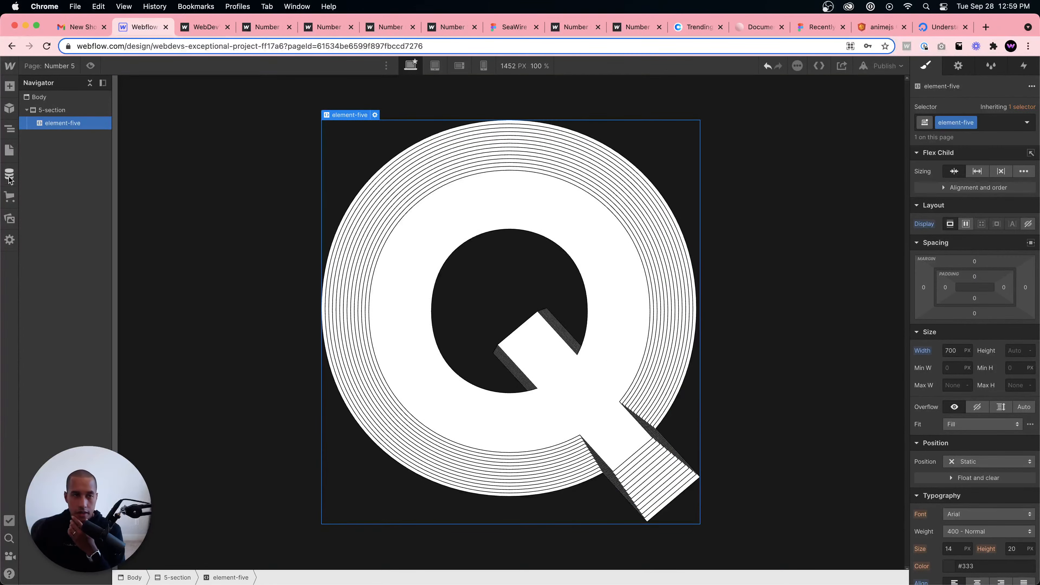
# Step: Open the Number 5 page's settings and set the first scale value in the anime.js code before the closing body tag to .5
pyautogui.click(9, 151)
pyautogui.click(144, 164)
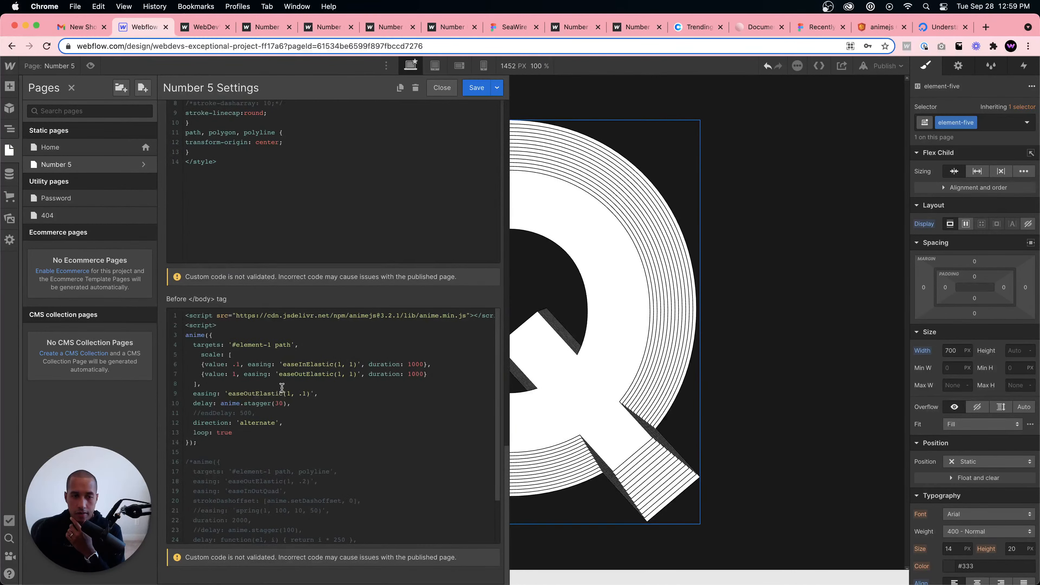
pyautogui.click(302, 394)
pyautogui.write('.')
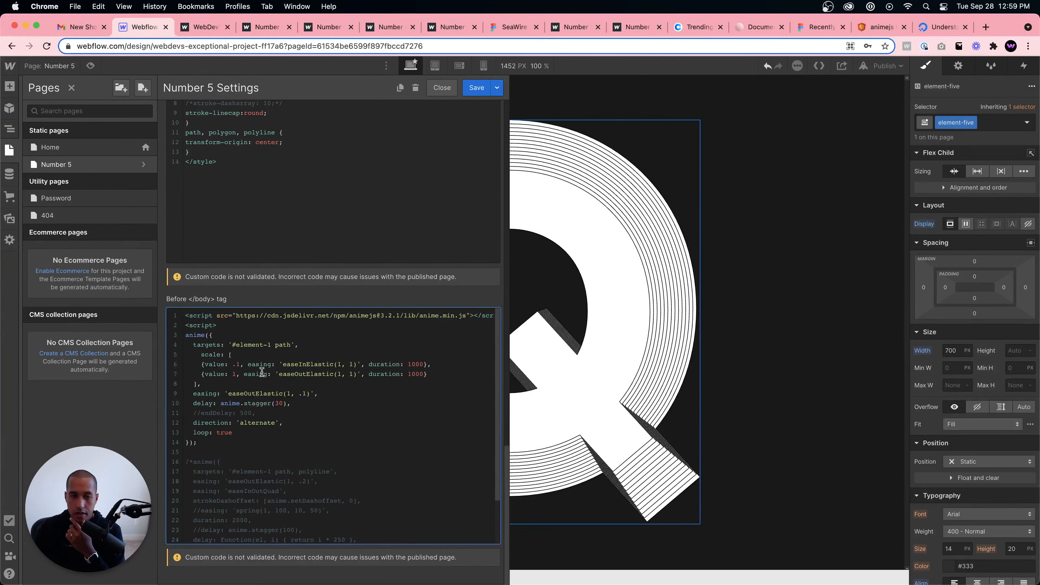
pyautogui.doubleClick(236, 365)
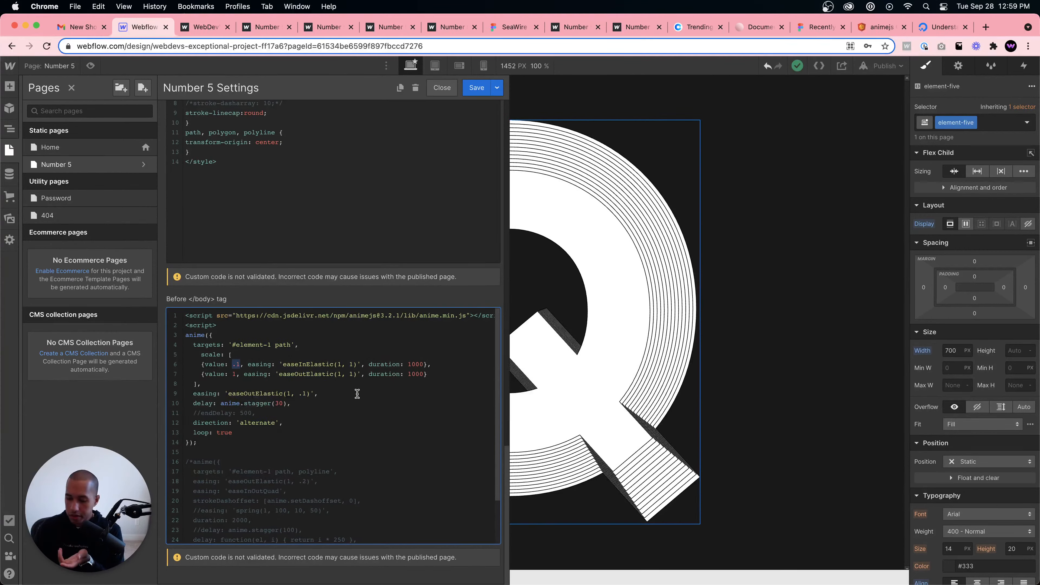
pyautogui.write('5')
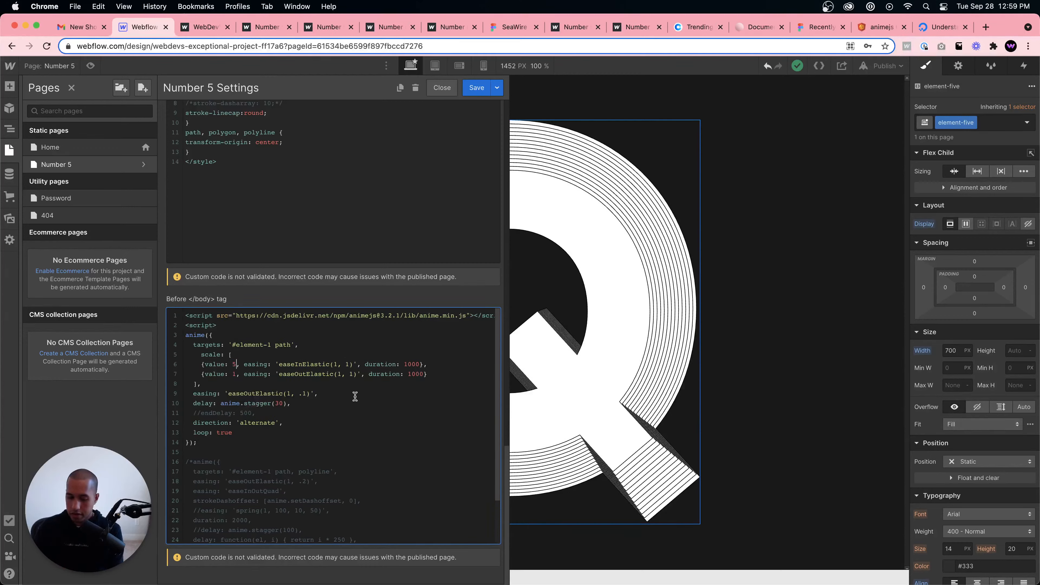
pyautogui.press('BackSpace')
pyautogui.write('.5')
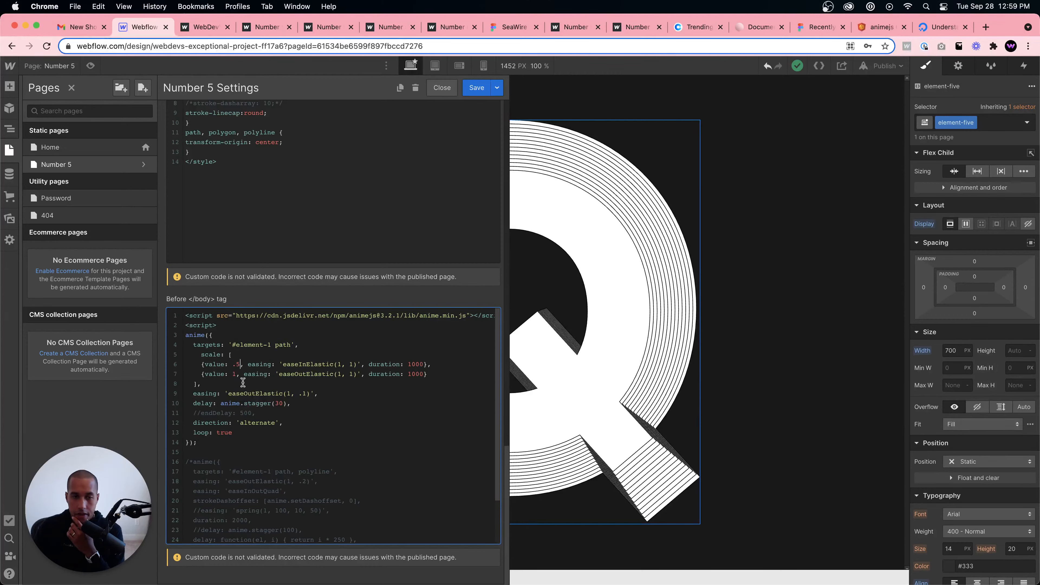
# Step: Set the second scale value in the anime.js code to .9 and the first to .1
pyautogui.write('.9')
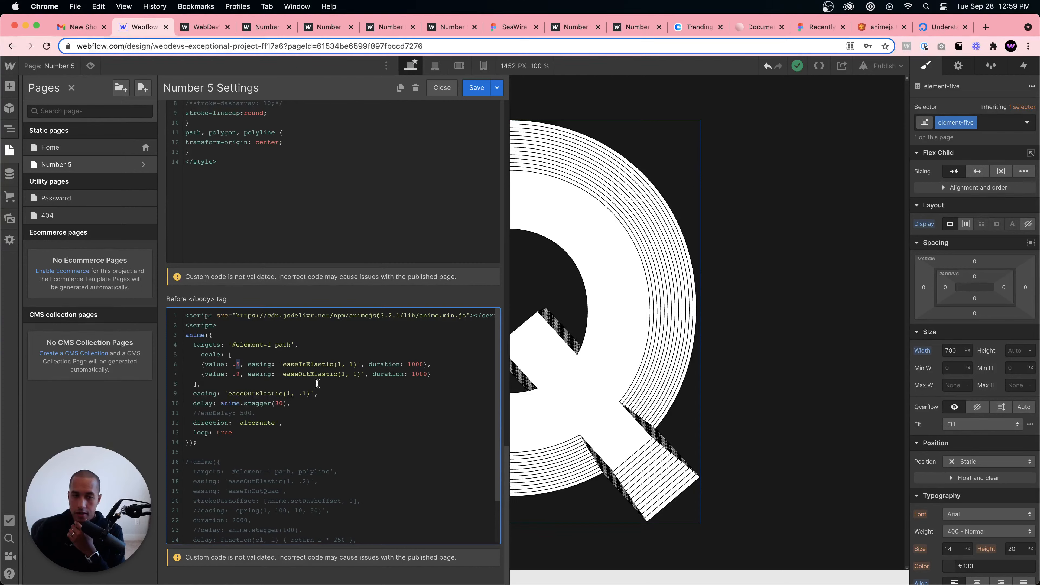
pyautogui.press('BackSpace')
pyautogui.write('.')
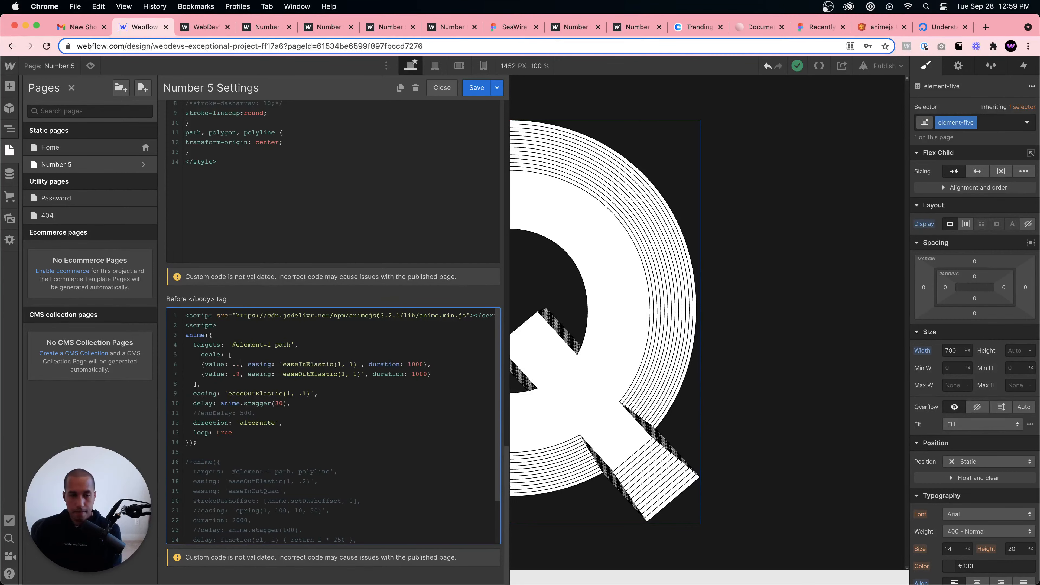
pyautogui.press('BackSpace')
pyautogui.write('1')
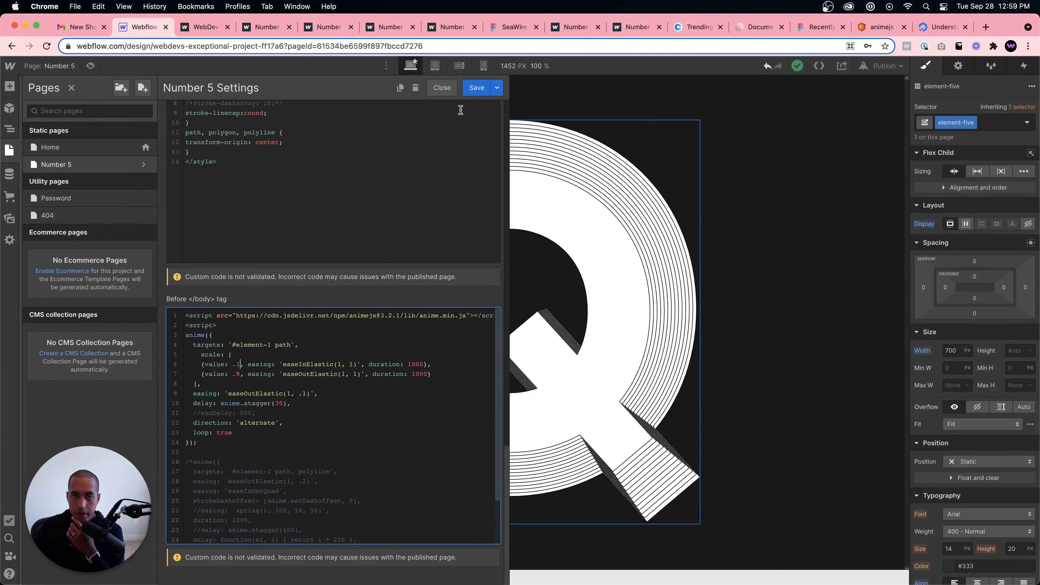
# Step: Save the page settings, publish the site to its webflow.io domain and open the live Number 5 page
pyautogui.click(477, 87)
pyautogui.click(882, 66)
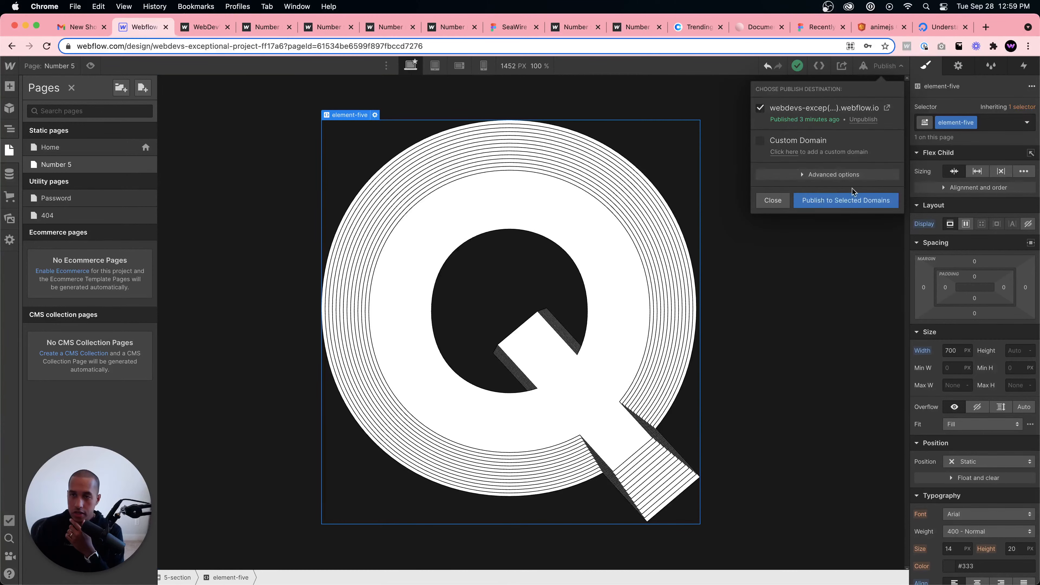
pyautogui.click(850, 199)
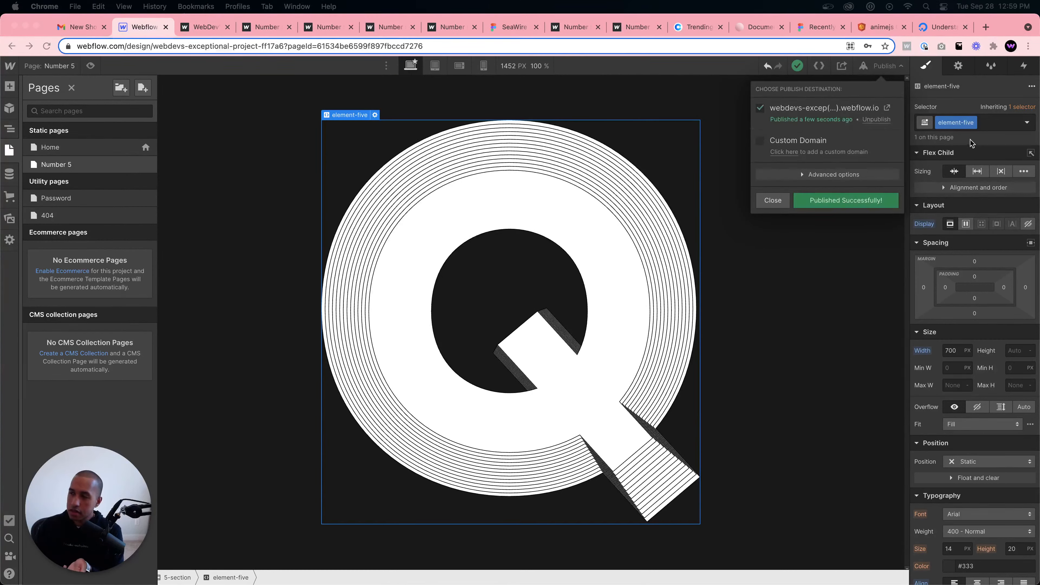
pyautogui.click(887, 108)
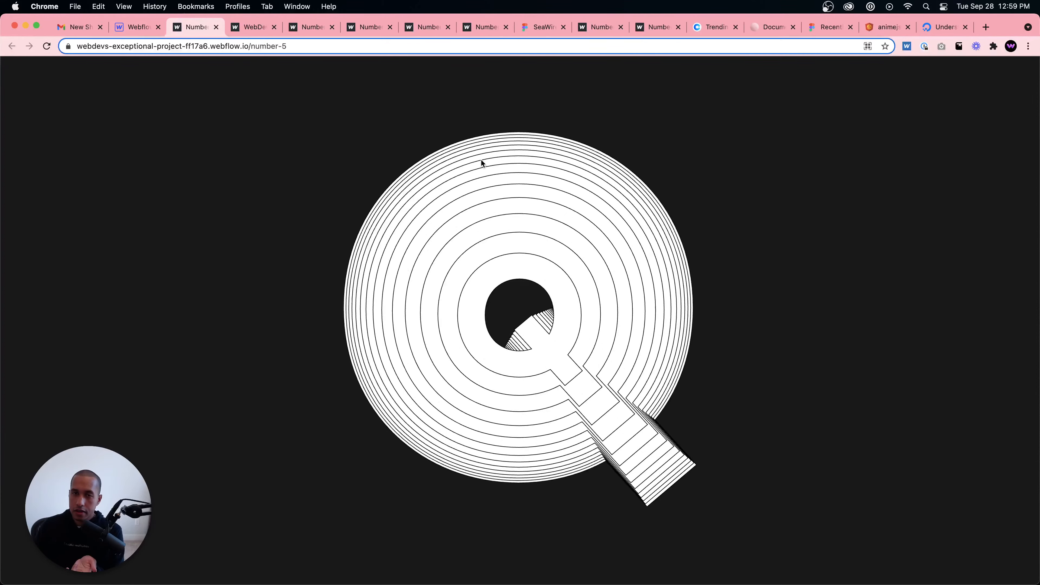
# Step: Return to the Number 5 page's custom code in the Webflow Designer and set the second scale value to .7
pyautogui.click(148, 28)
pyautogui.click(143, 165)
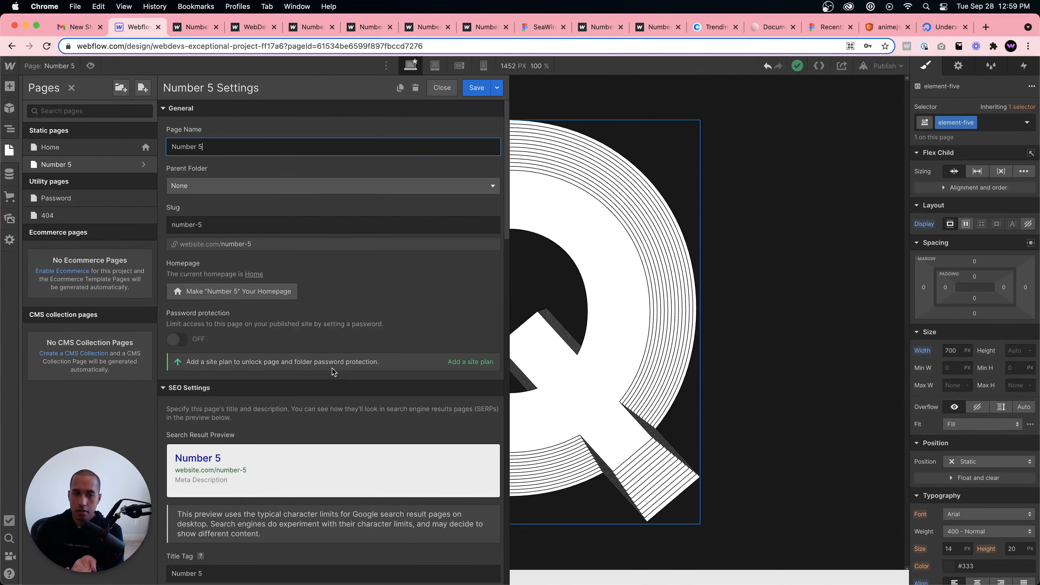
pyautogui.scroll(-20, 304, 373)
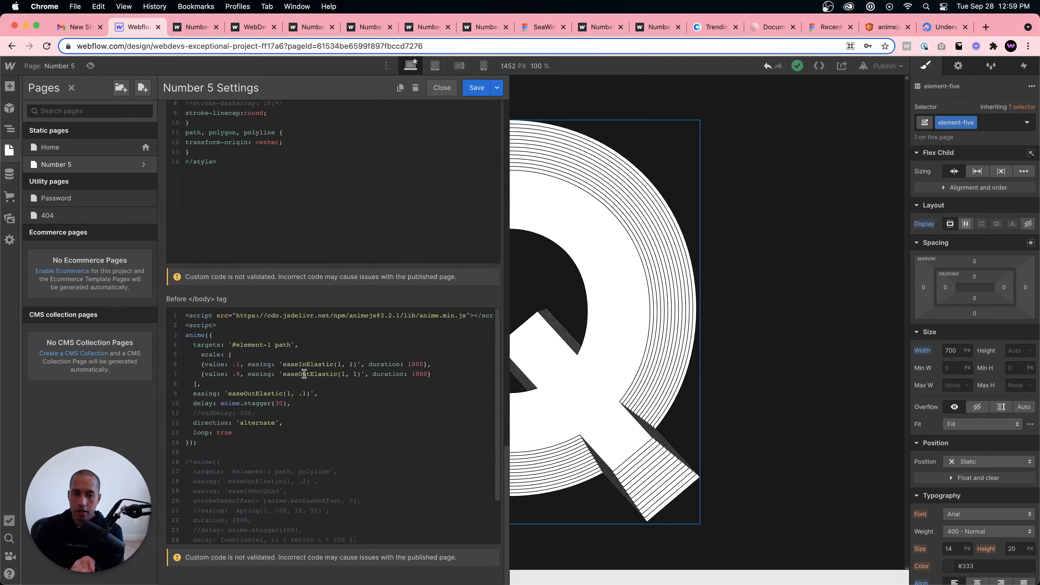
pyautogui.doubleClick(238, 373)
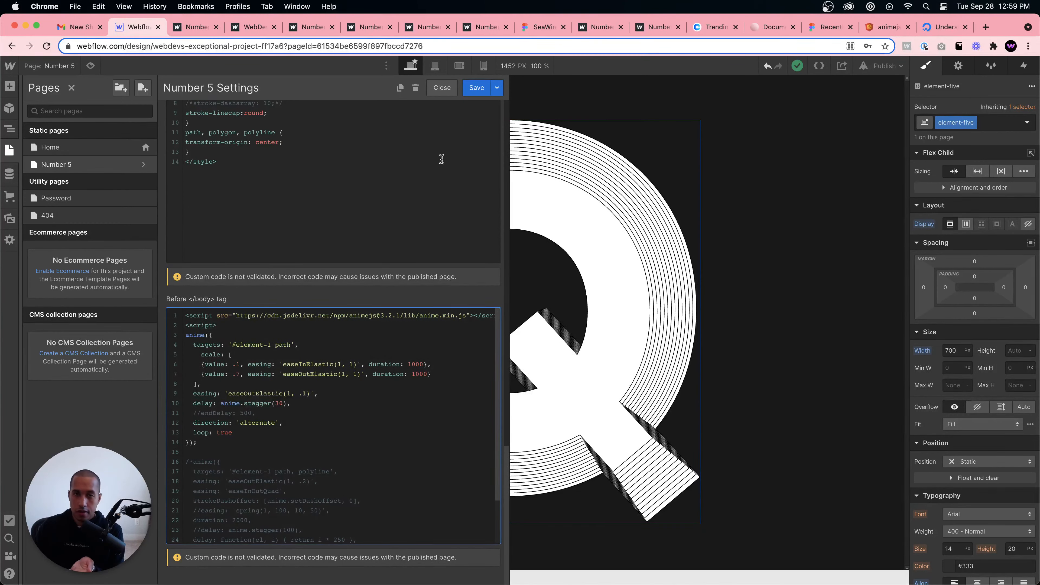
# Step: Save and republish the site, then open and reload the live Number 5 page to check the reduced Q animation
pyautogui.click(476, 87)
pyautogui.click(885, 65)
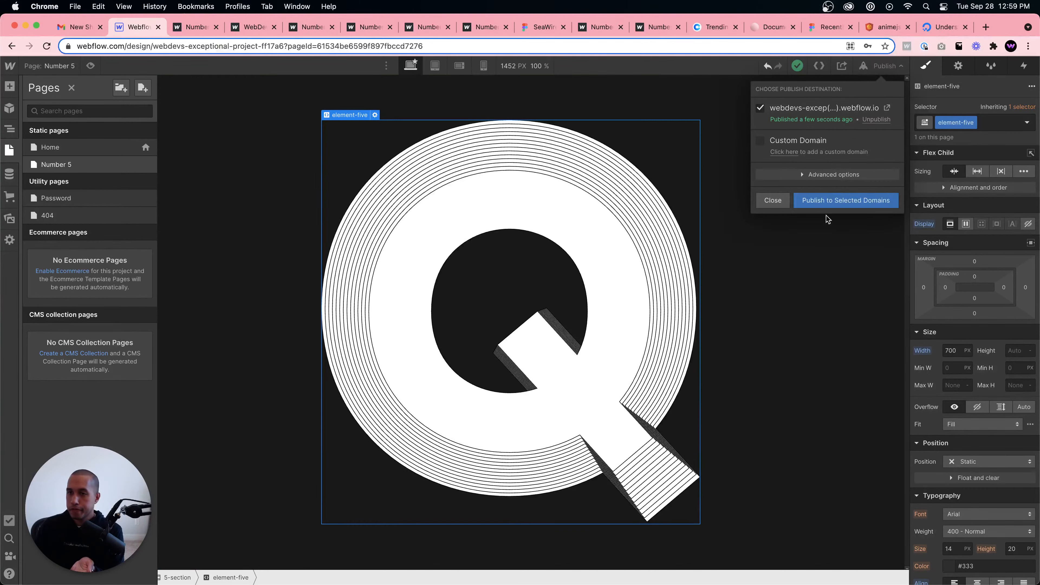
pyautogui.click(826, 204)
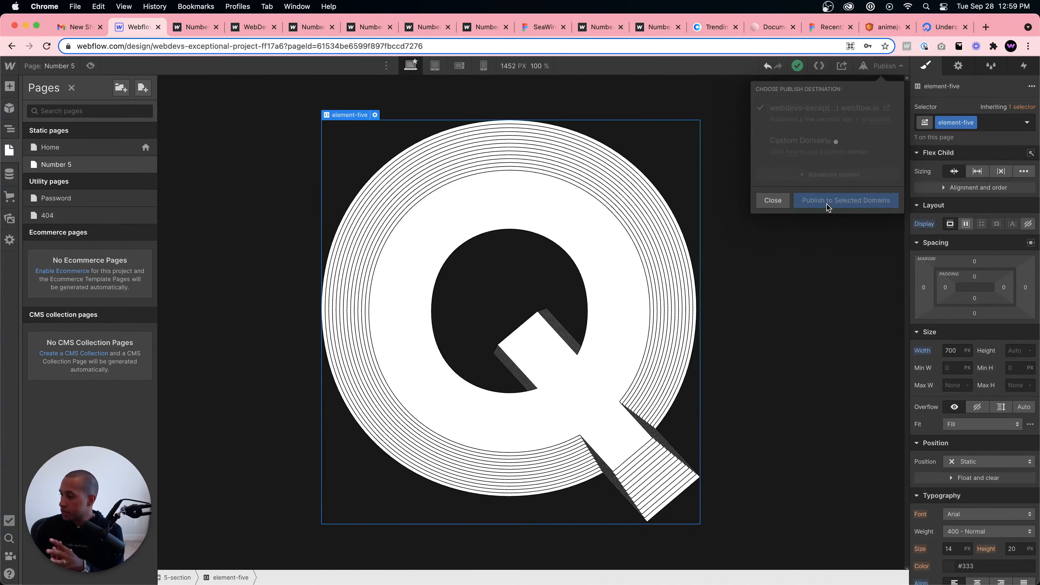
pyautogui.click(886, 107)
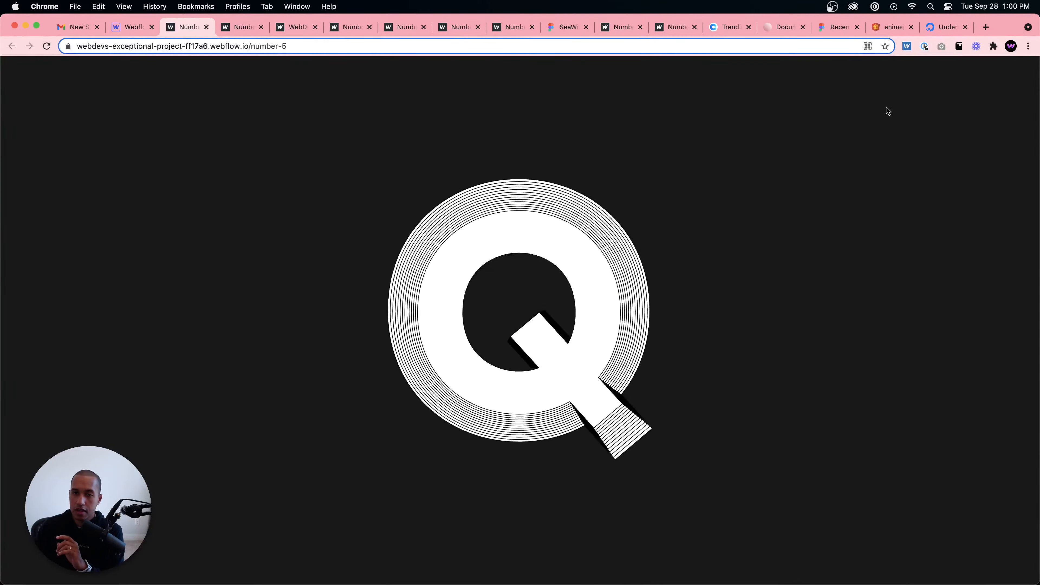
pyautogui.click(47, 46)
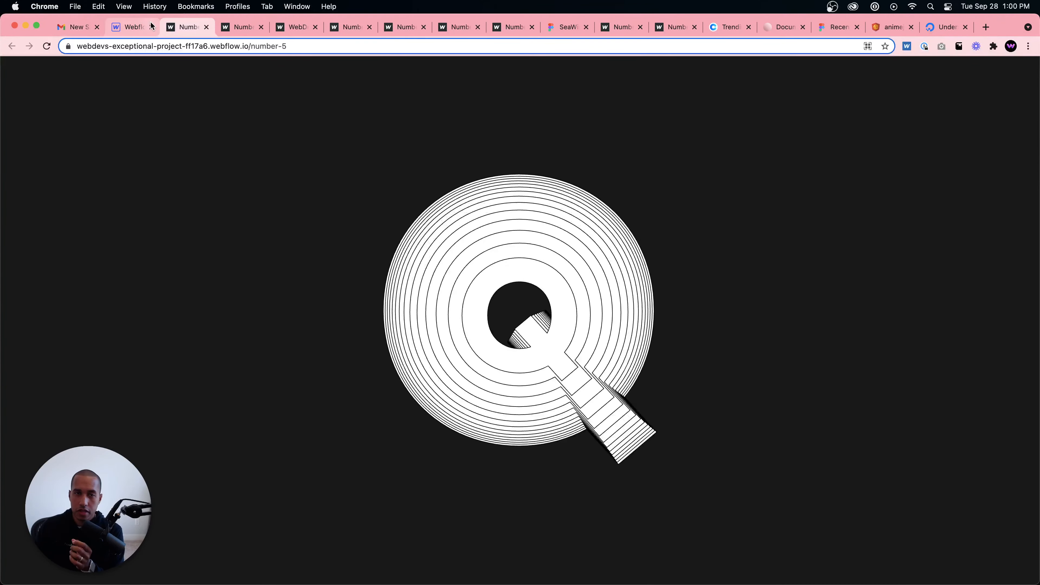
# Step: Return to the Webflow Designer, review the anime.js code in the Number 5 page's settings and save the settings
pyautogui.click(138, 28)
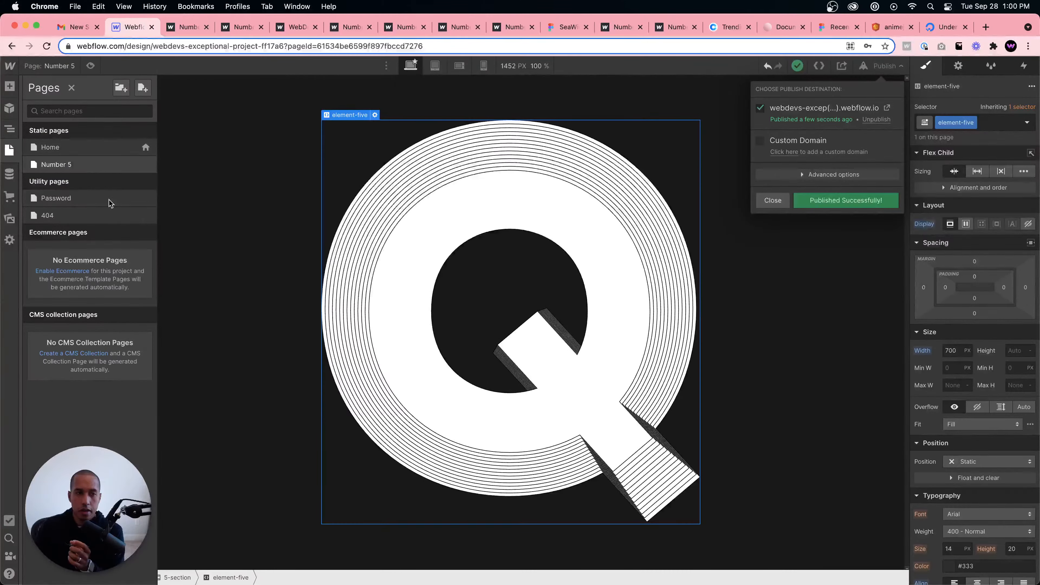
pyautogui.click(144, 164)
pyautogui.scroll(-15, 343, 291)
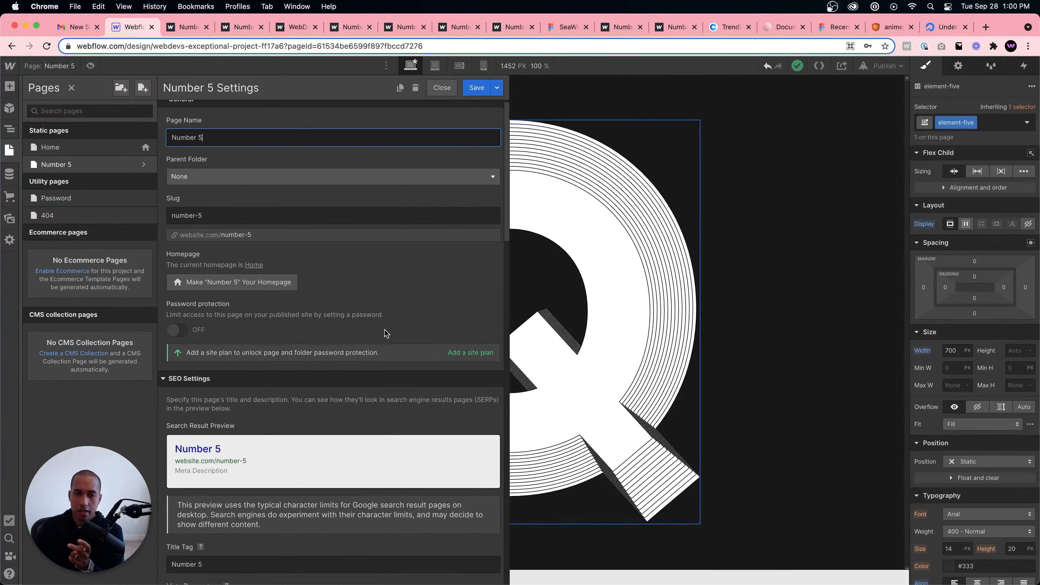
pyautogui.scroll(-10, 312, 371)
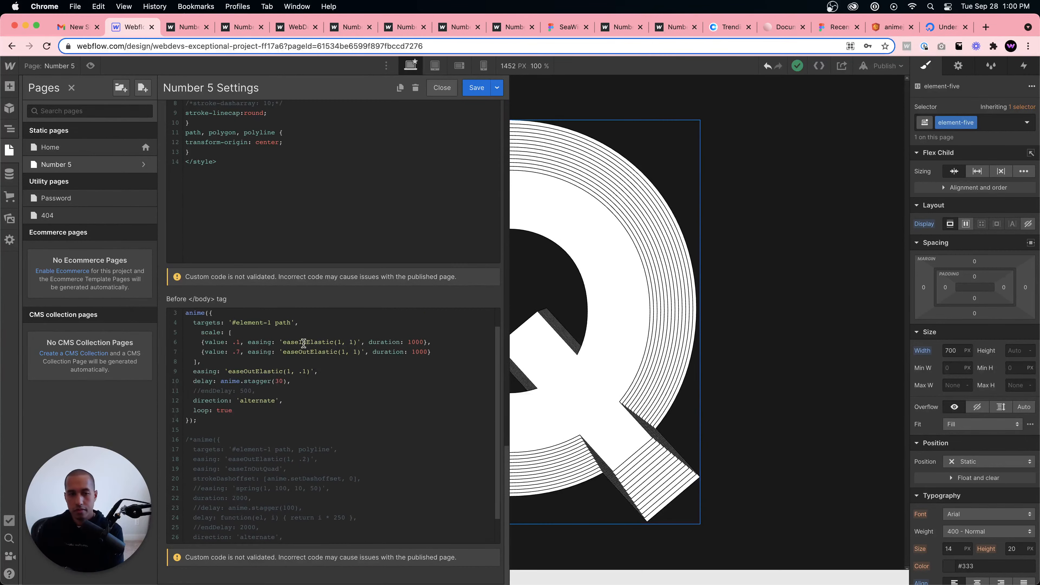
pyautogui.scroll(2, 302, 337)
pyautogui.click(476, 88)
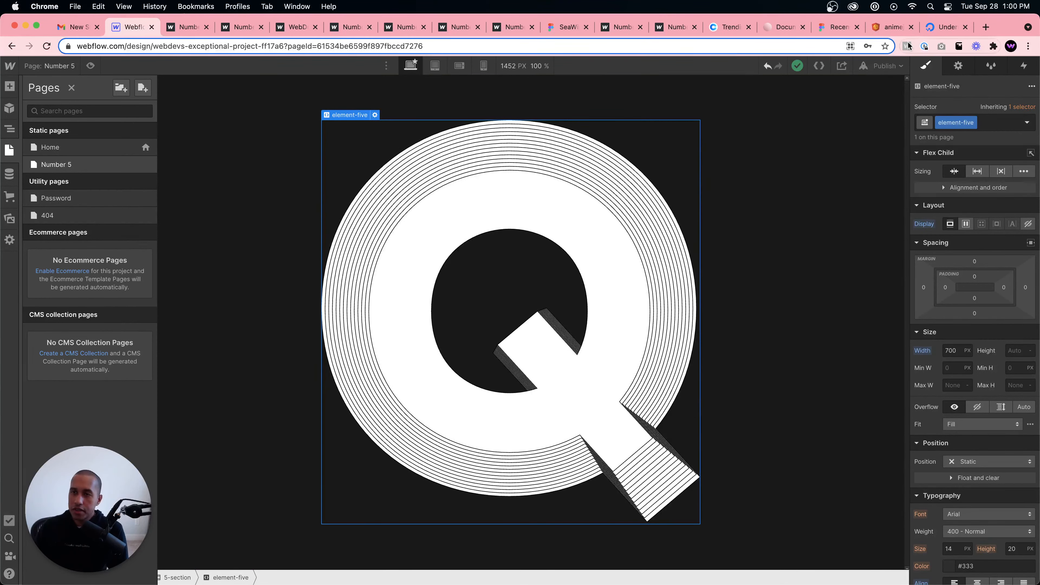
# Step: Switch to the SeaWire 1.1 Web Wireframe UI Kit in Figma and inspect the three image placeholders in Seawire-Hero-12
pyautogui.click(824, 27)
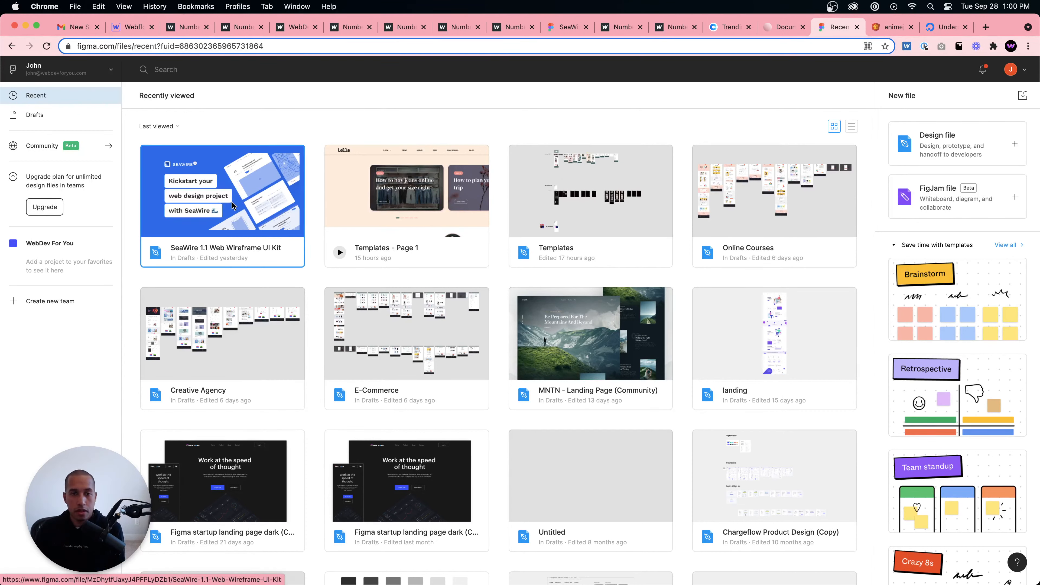
pyautogui.click(228, 187)
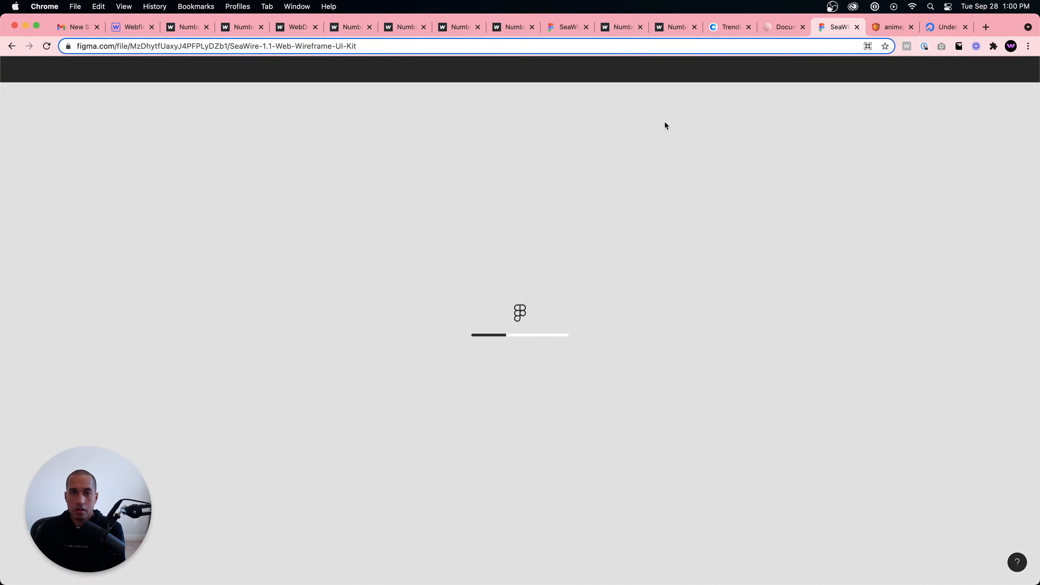
pyautogui.click(565, 26)
pyautogui.click(515, 307)
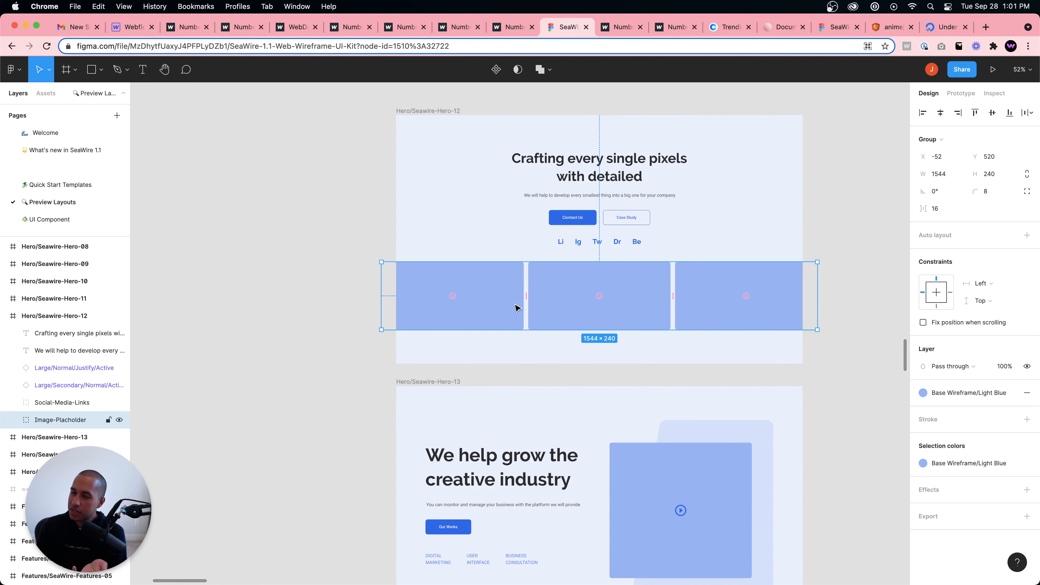
pyautogui.doubleClick(481, 304)
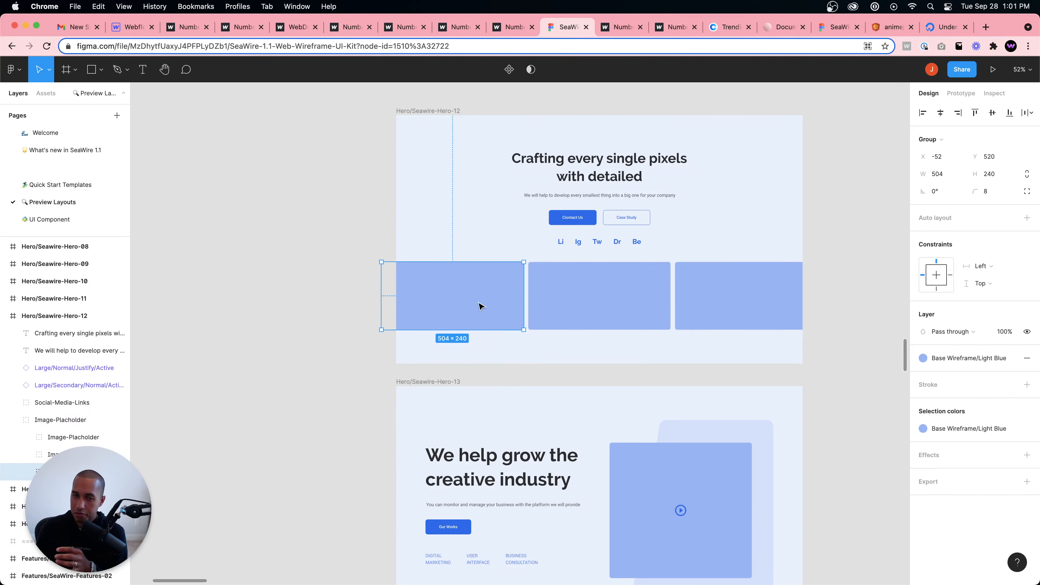
pyautogui.click(641, 304)
pyautogui.click(738, 319)
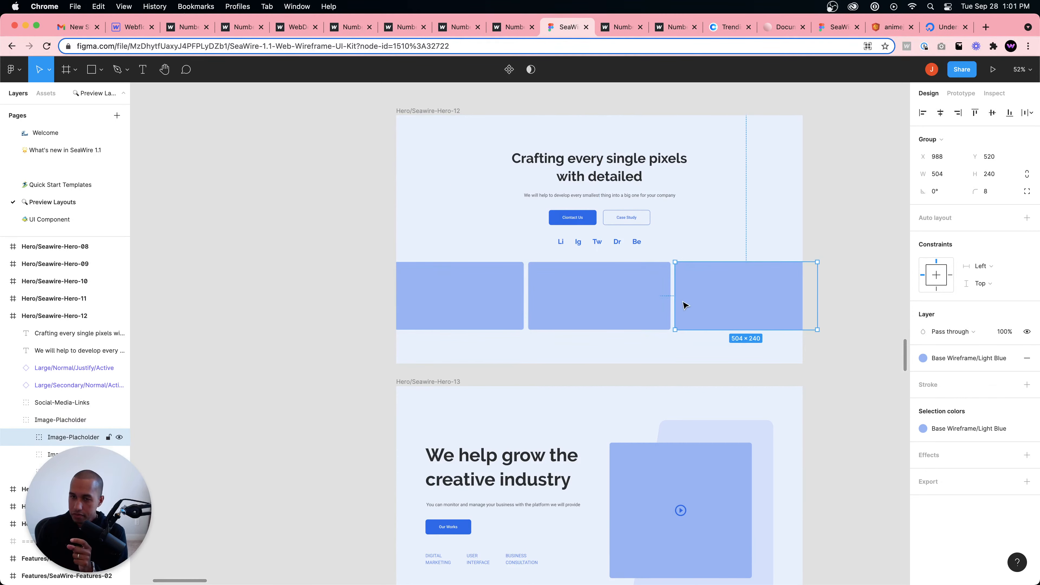
pyautogui.click(640, 306)
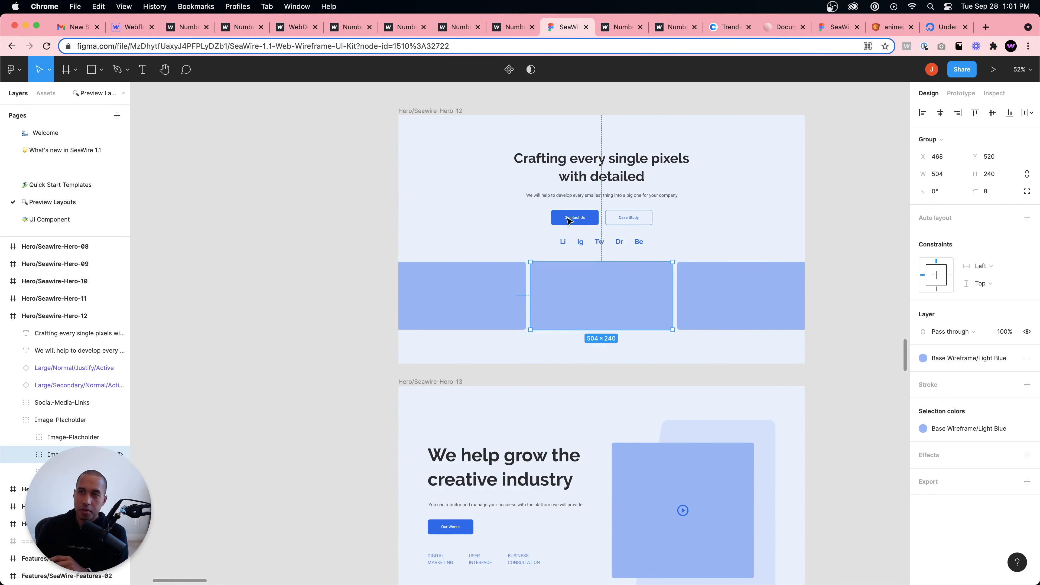
# Step: Switch back to the Webflow Designer and open webdevforyou.com in a new browser tab
pyautogui.click(133, 26)
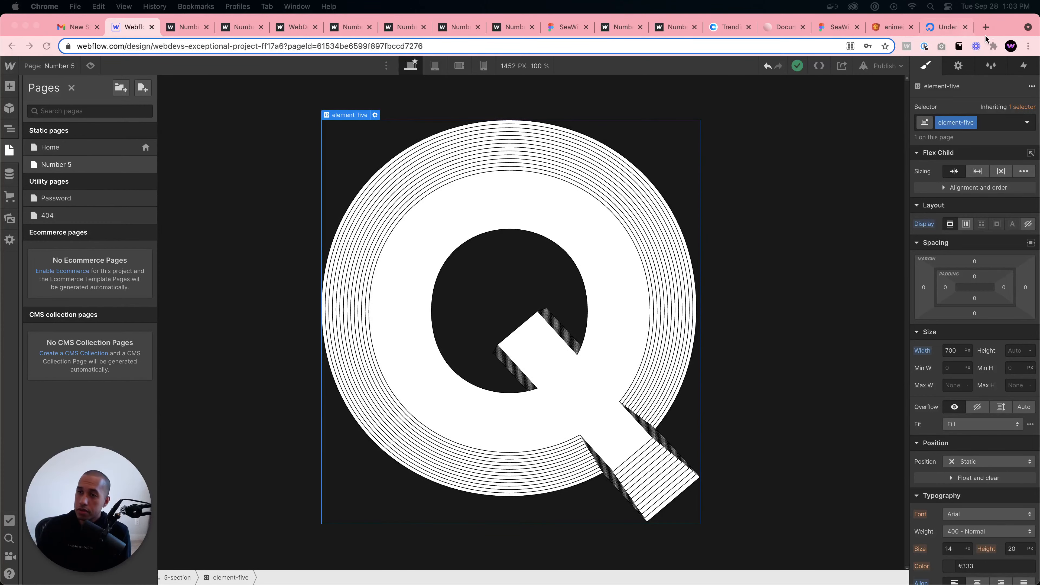
pyautogui.click(986, 27)
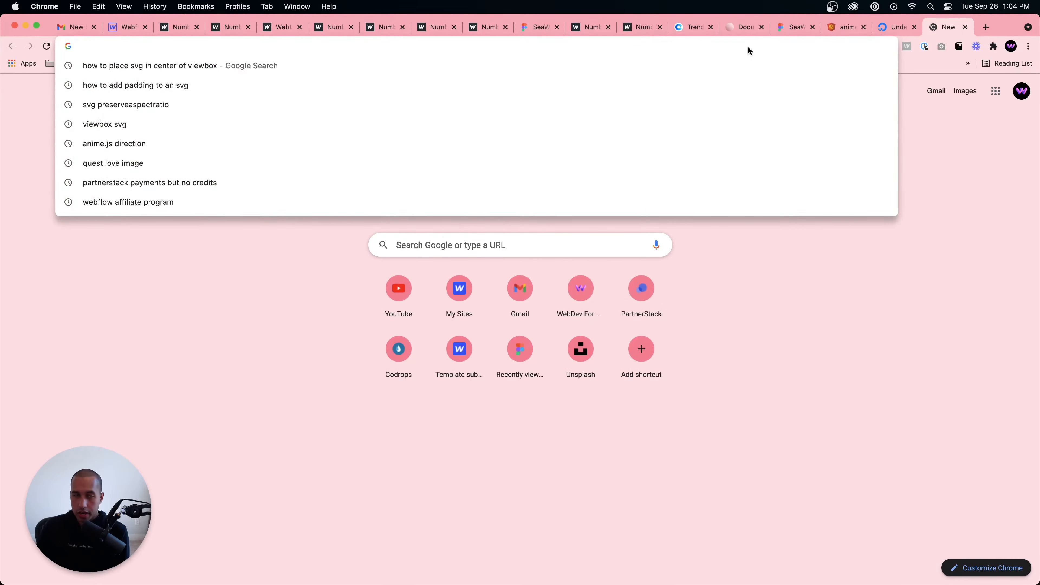
pyautogui.write('arnf')
pyautogui.press('BackSpace')
pyautogui.press('BackSpace')
pyautogui.press('BackSpace')
pyautogui.press('BackSpace')
pyautogui.write('w')
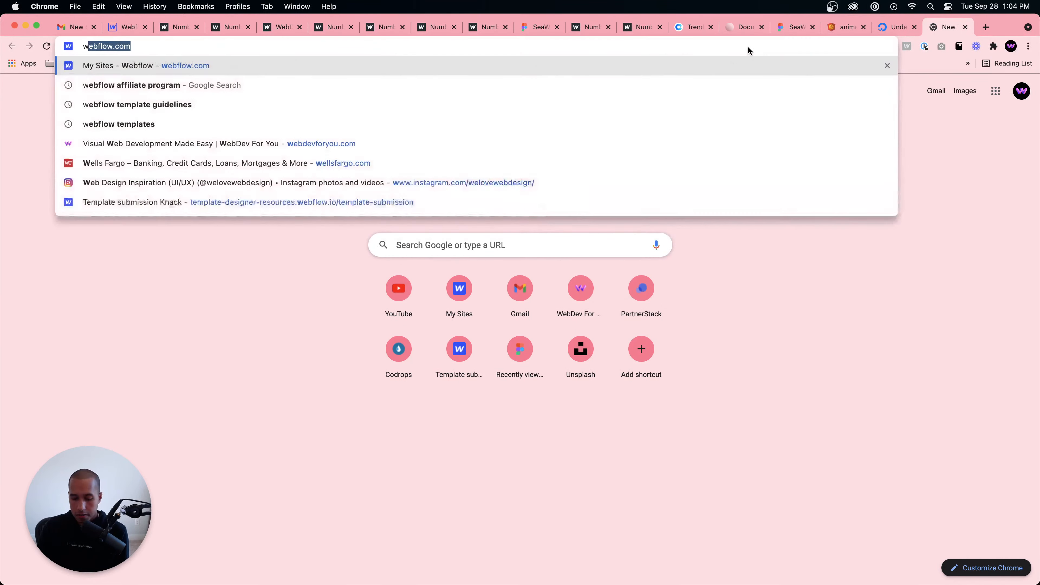
pyautogui.write('ebdev')
pyautogui.press('Return')
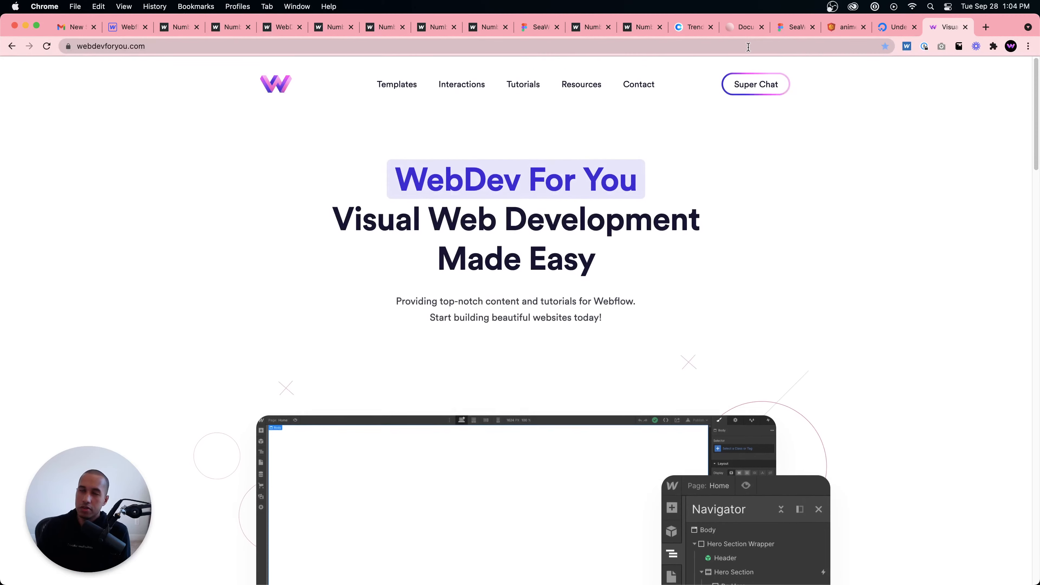
# Step: Open the Super Chat page and read the September 27, 2021 entry's description under Previous Live Streams
pyautogui.click(740, 91)
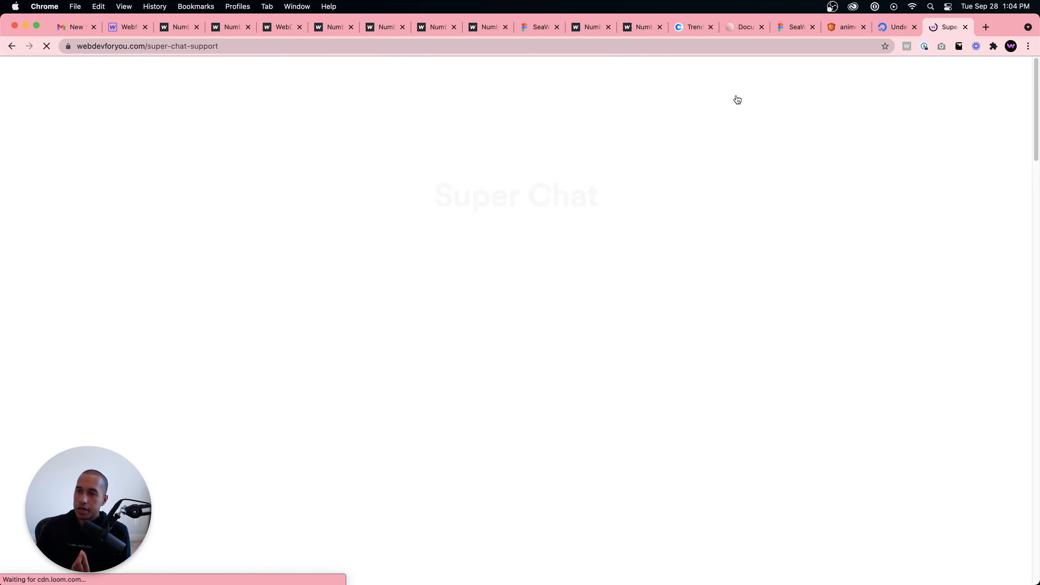
pyautogui.scroll(-12, 720, 227)
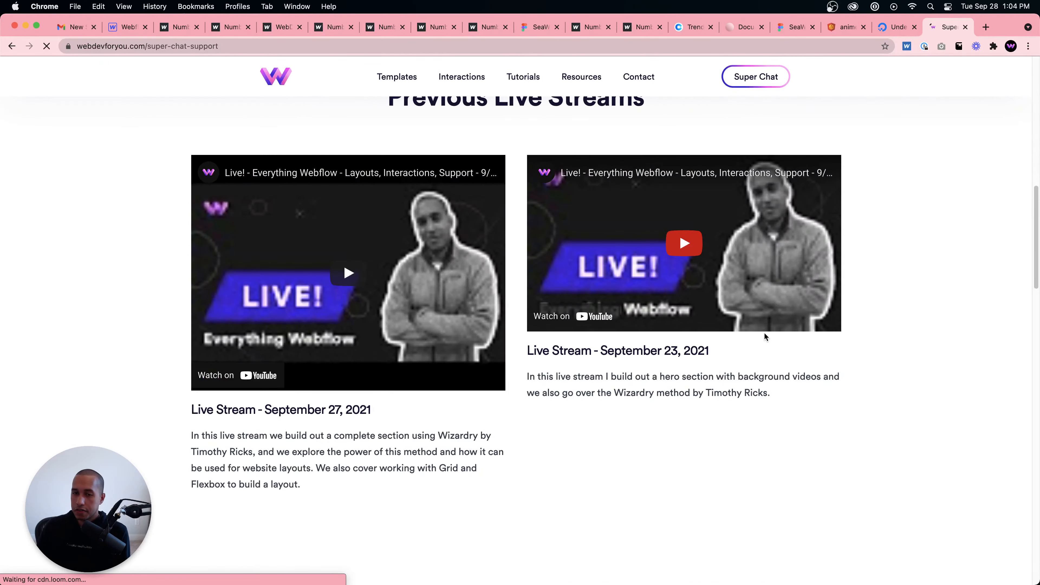
pyautogui.scroll(-3, 764, 336)
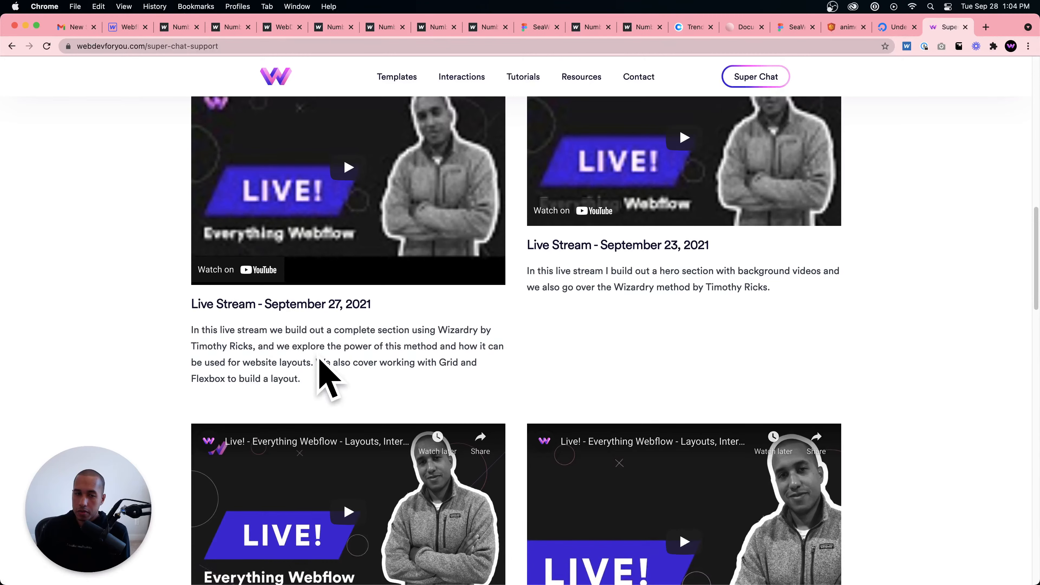
pyautogui.moveTo(282, 363); pyautogui.dragTo(286, 365)
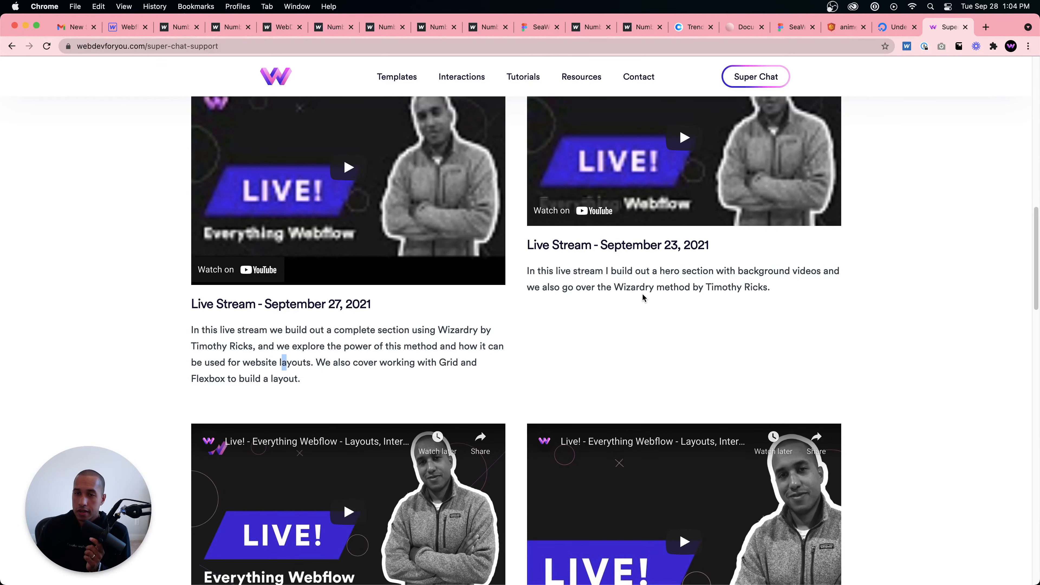
pyautogui.scroll(1, 279, 349)
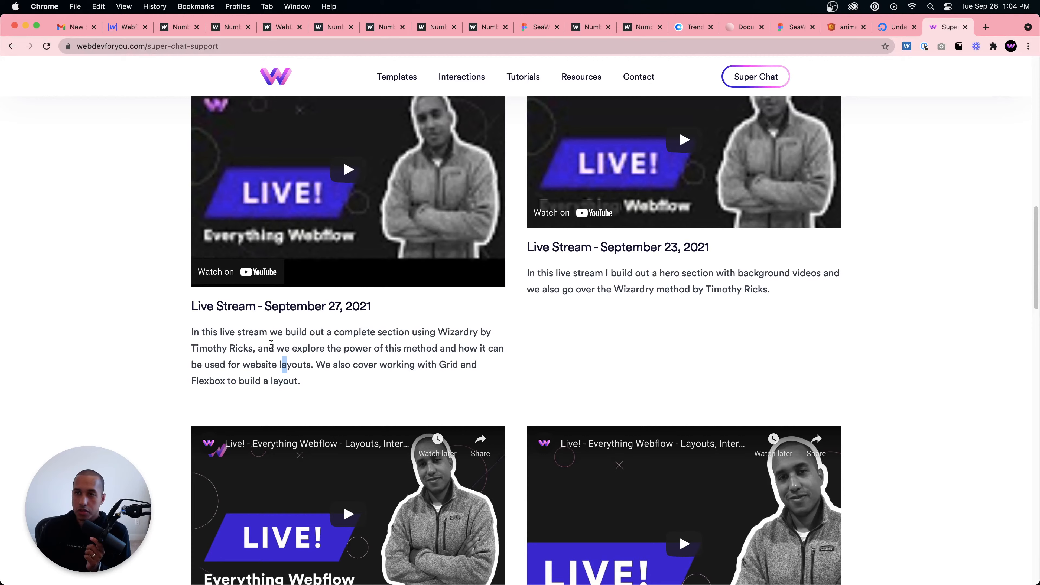
pyautogui.click(307, 347)
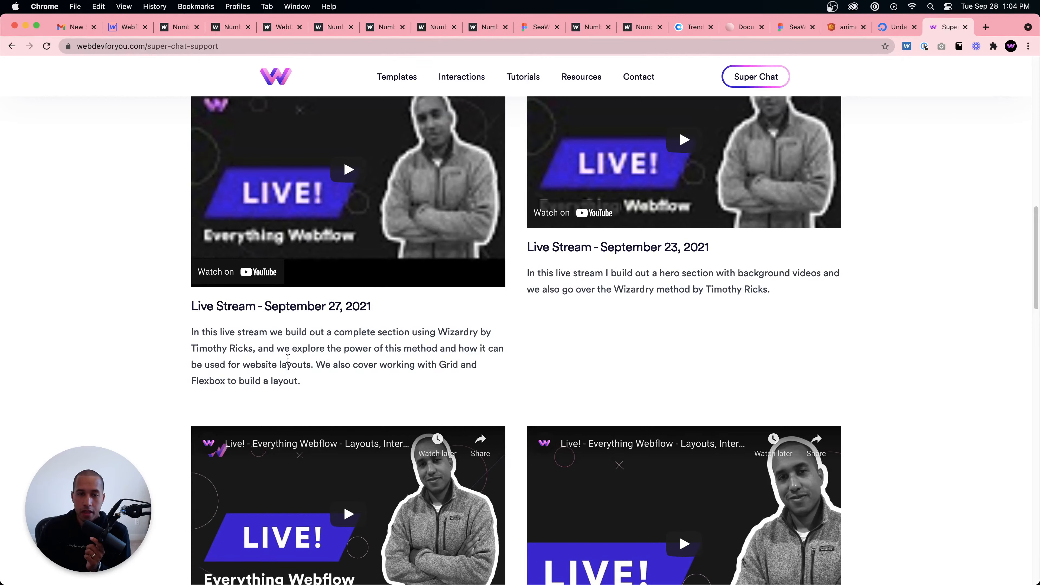
pyautogui.moveTo(189, 335); pyautogui.dragTo(240, 333)
pyautogui.click(243, 335)
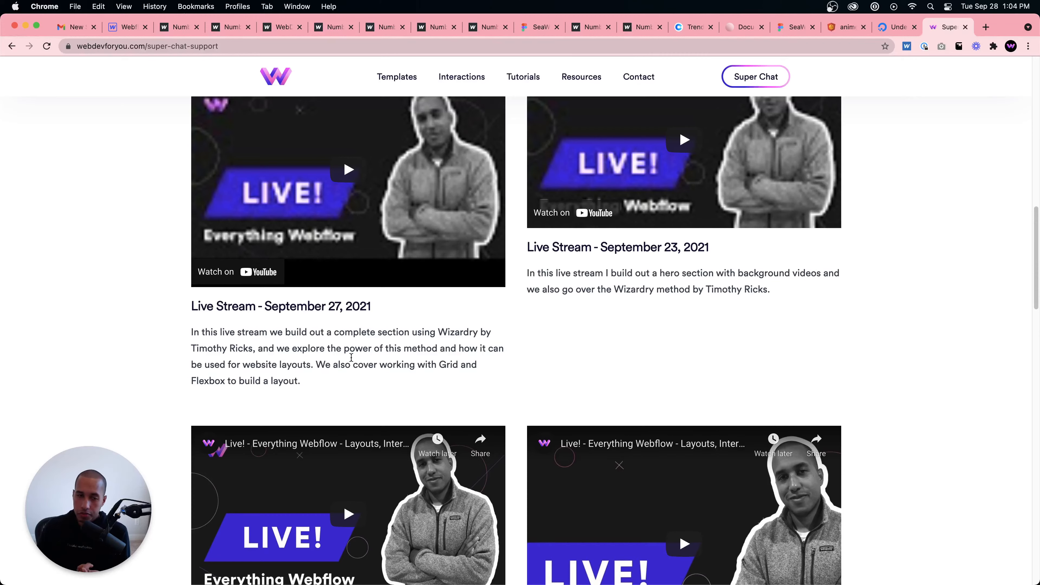
pyautogui.moveTo(325, 365); pyautogui.dragTo(402, 369)
pyautogui.click(401, 370)
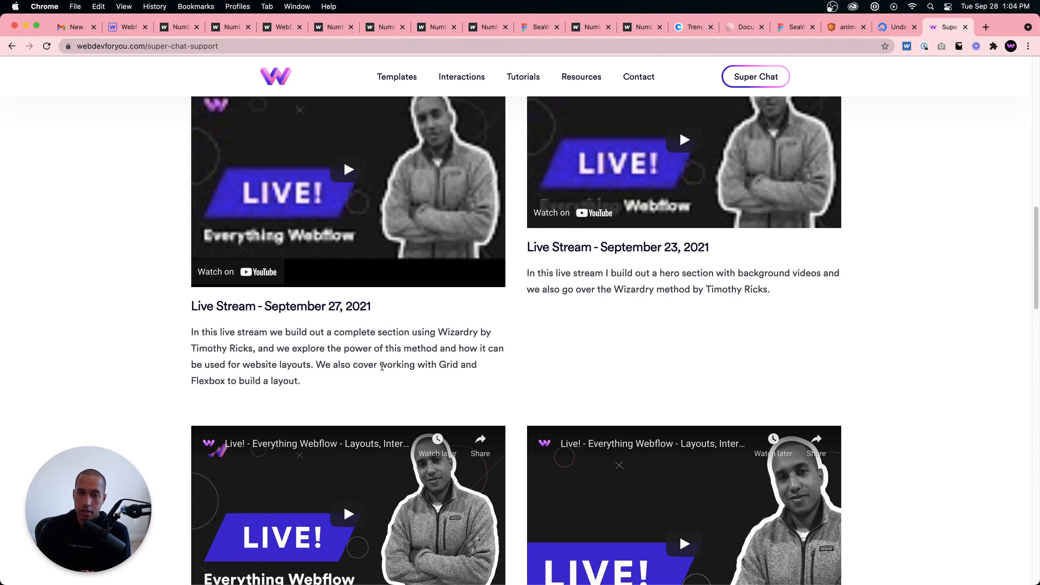
# Step: Browse the descriptions of the earlier September 2021 live streams on the Super Chat page
pyautogui.scroll(-7, 383, 366)
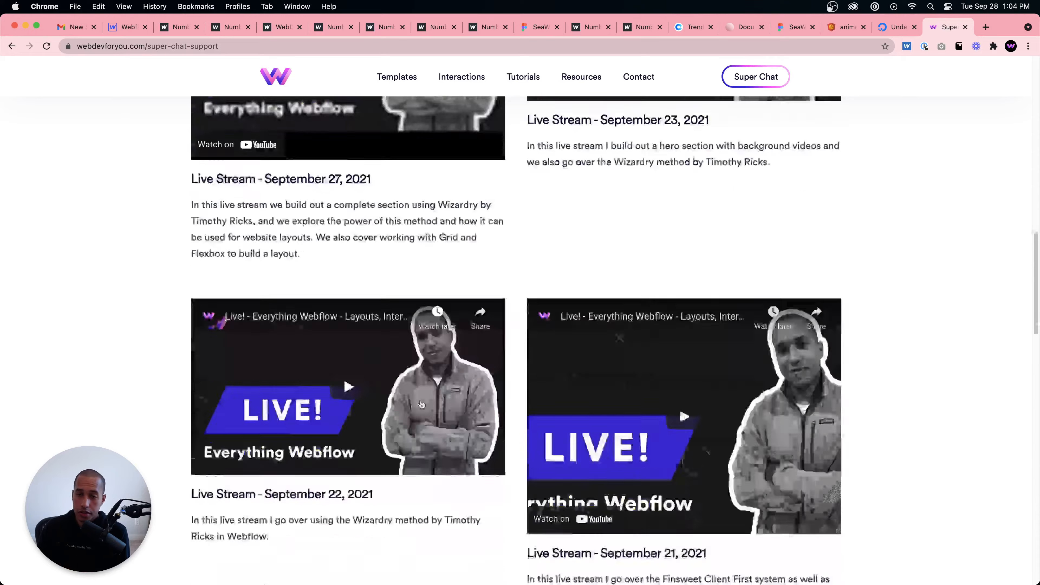
pyautogui.scroll(-2, 573, 356)
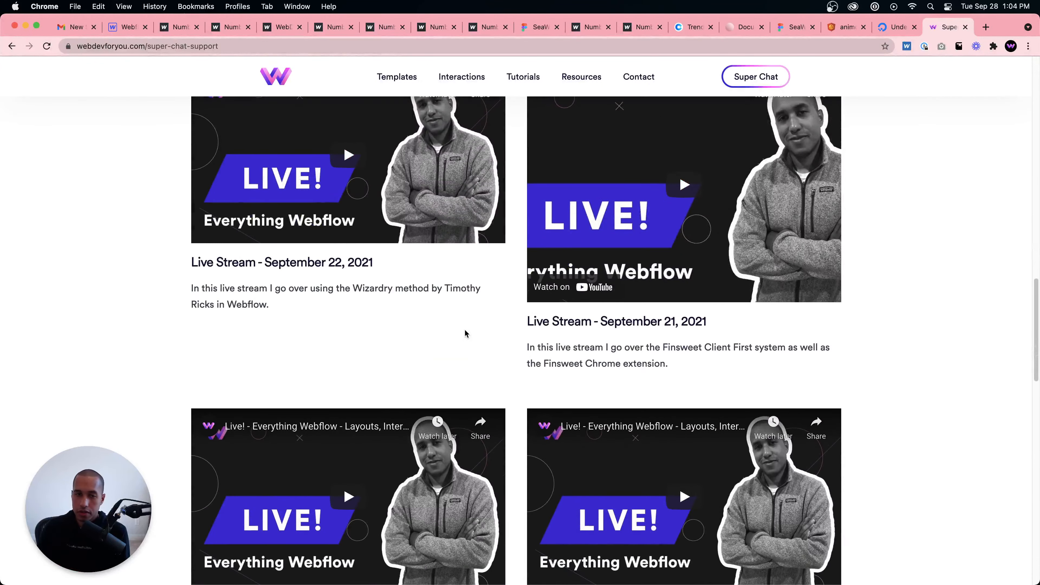
pyautogui.scroll(-6, 464, 328)
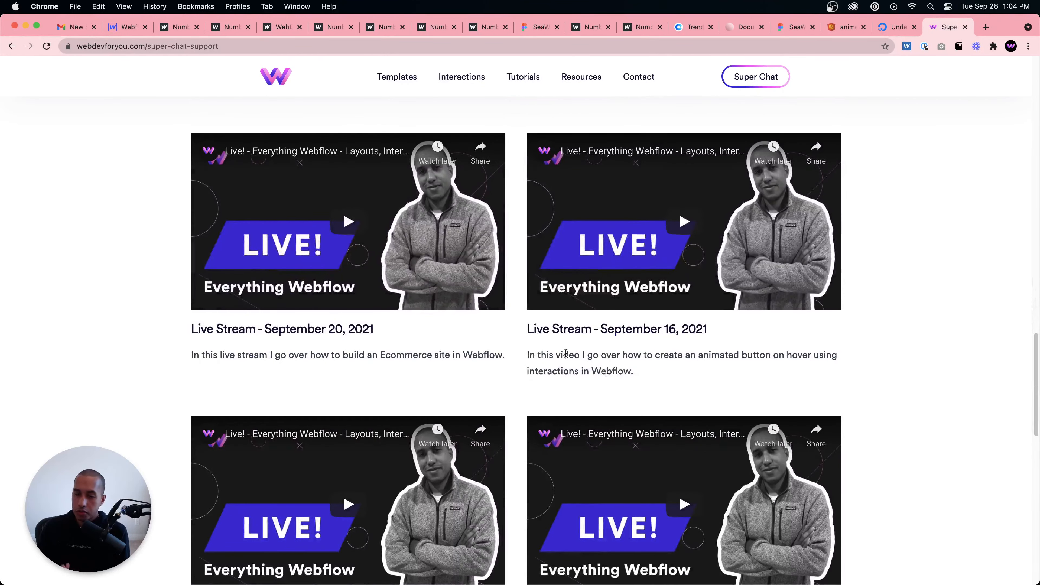
pyautogui.scroll(12, 639, 353)
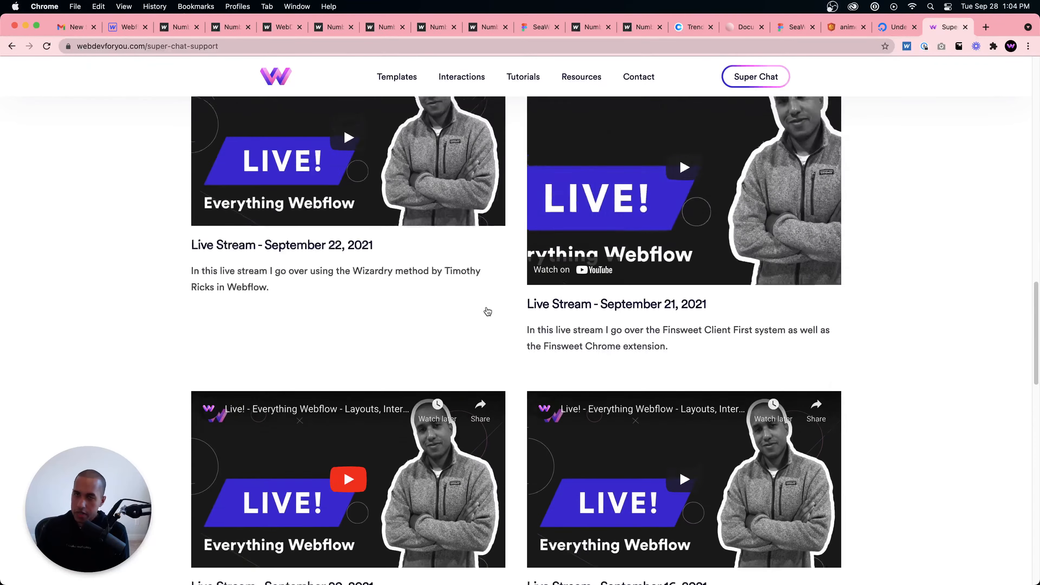
pyautogui.scroll(-4, 622, 353)
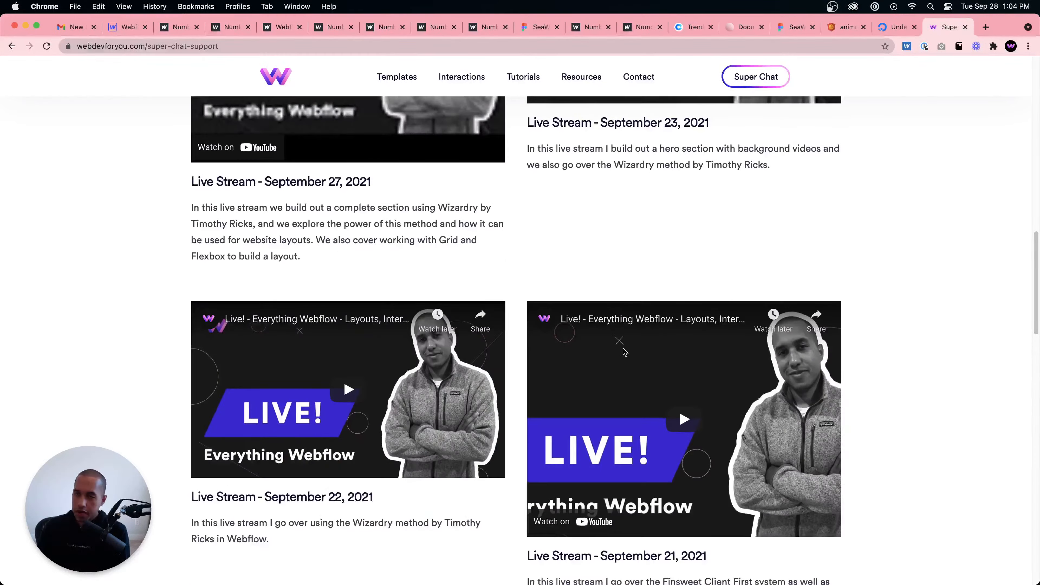
pyautogui.scroll(-2, 622, 353)
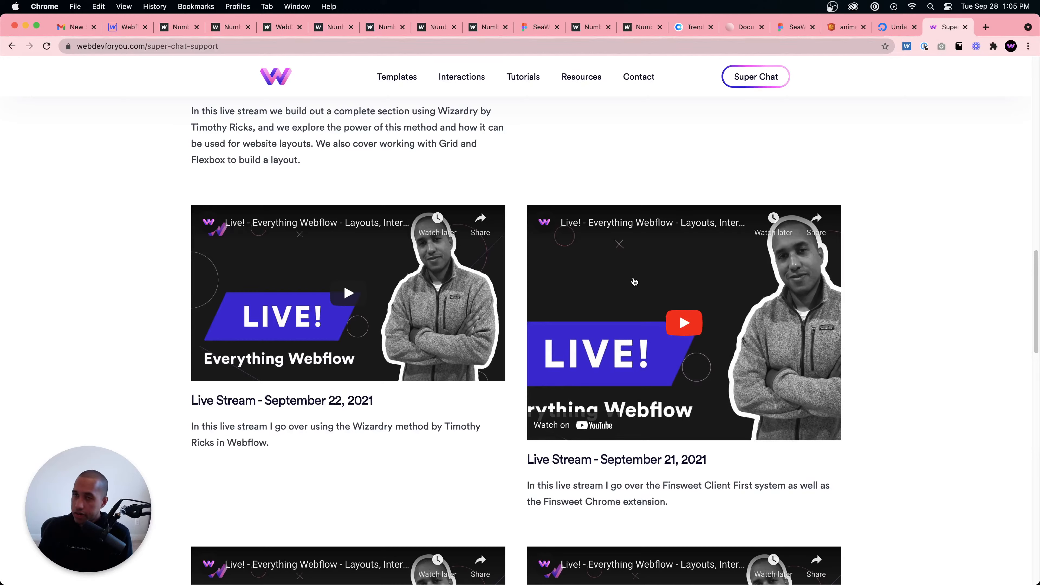
# Step: Search Google for "webflow search" in a new browser tab and open Webflow University's Site search lesson
pyautogui.click(985, 27)
pyautogui.click(811, 43)
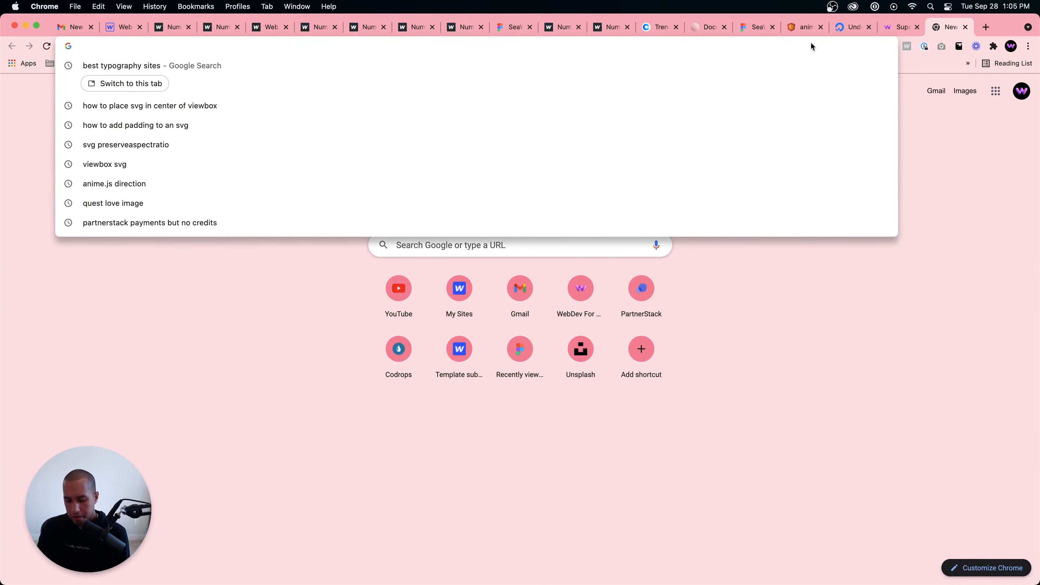
pyautogui.write('webfloow')
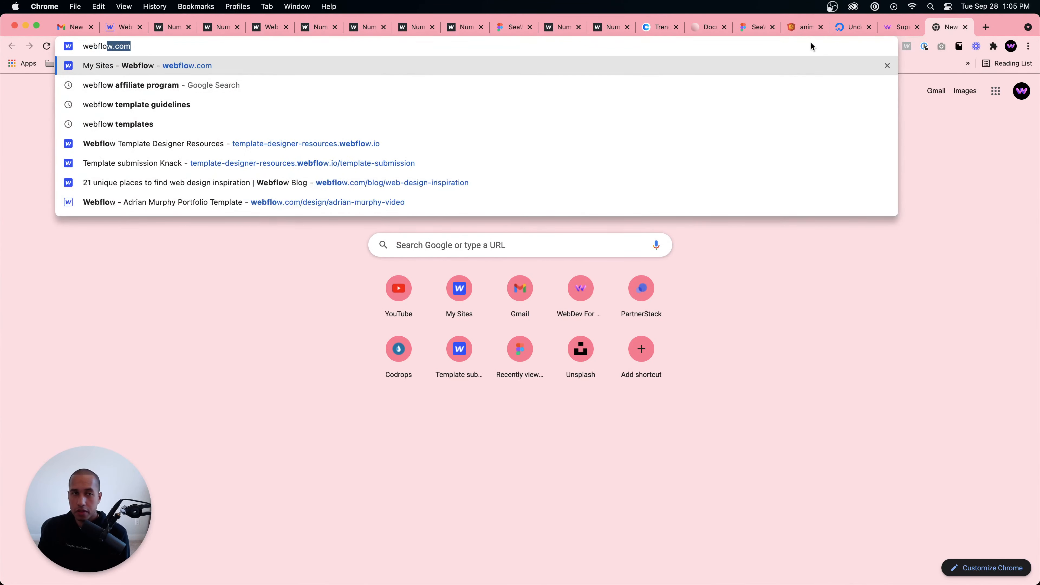
pyautogui.press('BackSpace')
pyautogui.press('BackSpace')
pyautogui.write('w sear')
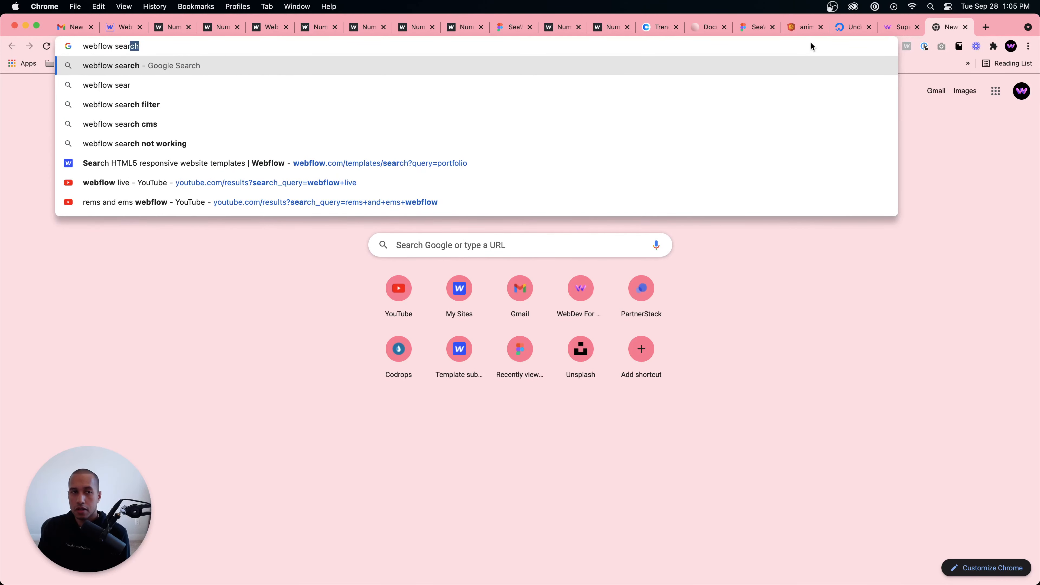
pyautogui.press('Return')
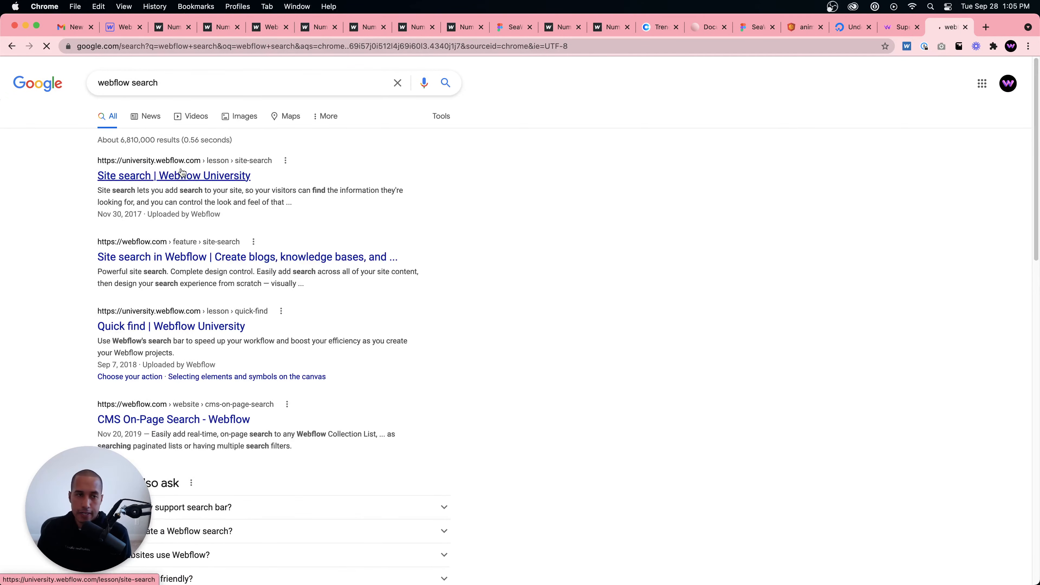
pyautogui.click(181, 176)
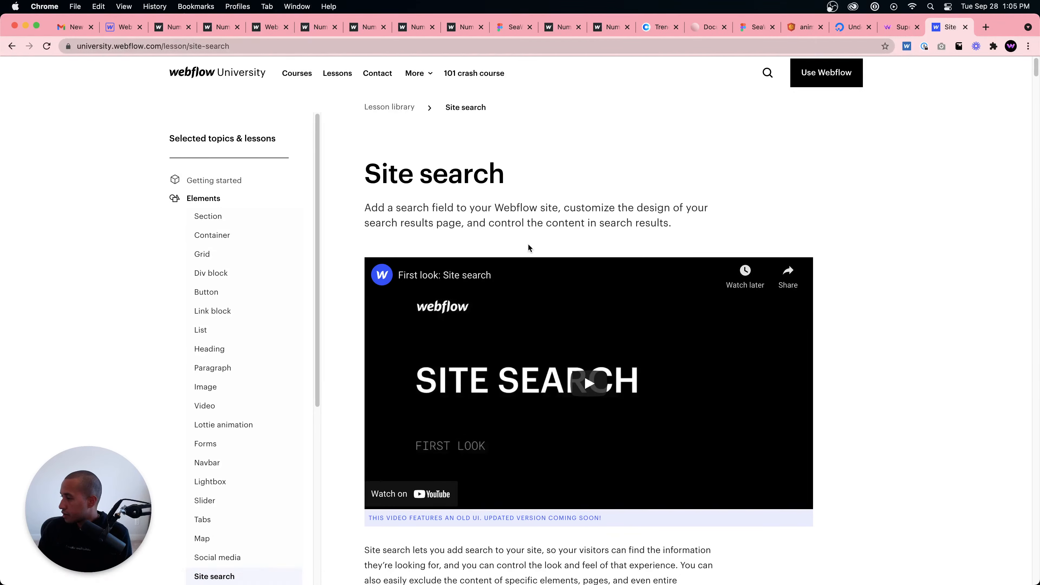
# Step: Check the live Number 5 page with the Q animation again and return to the Webflow Designer
pyautogui.click(887, 32)
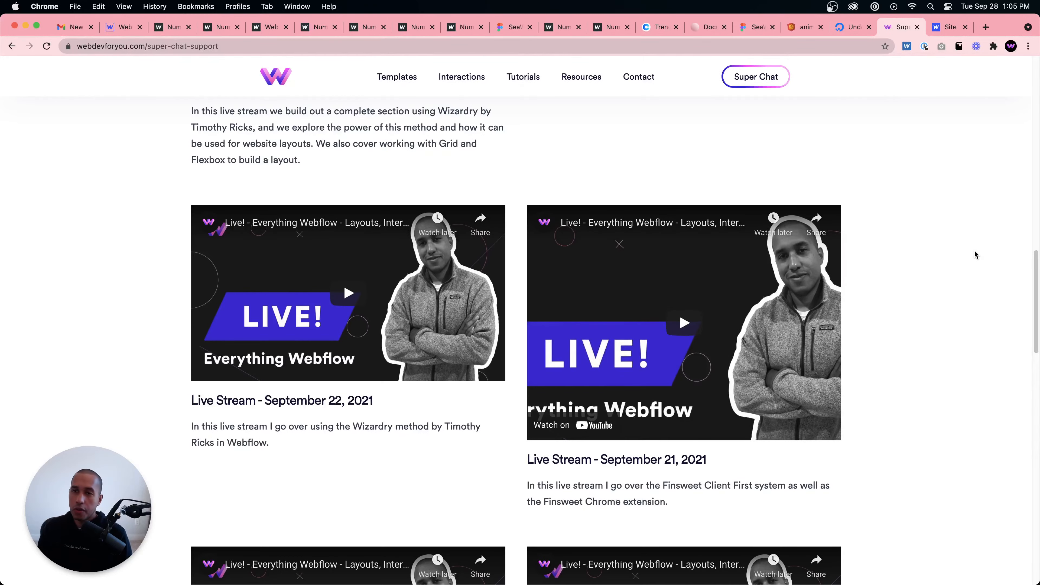
pyautogui.click(170, 29)
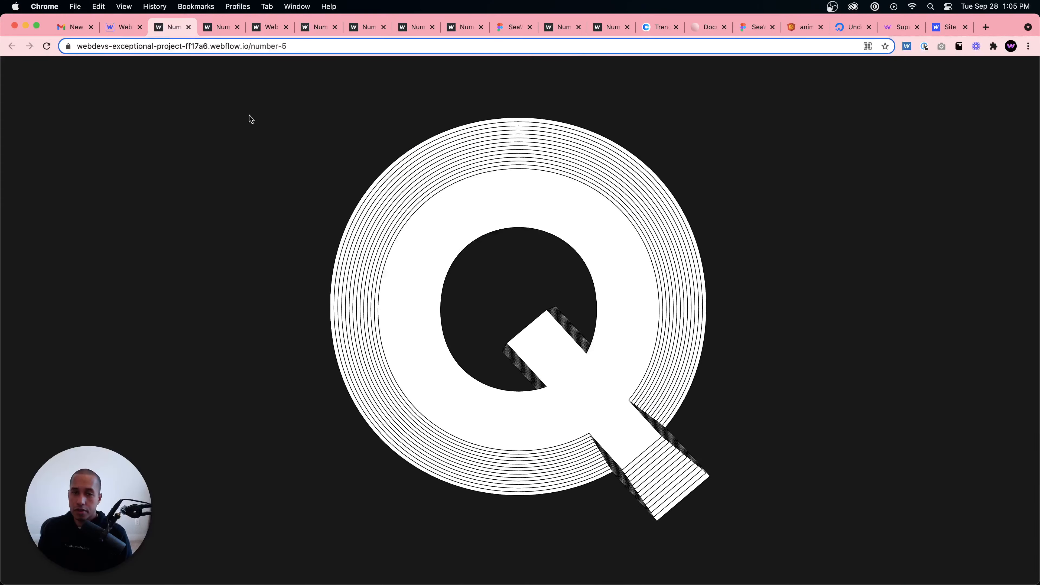
pyautogui.click(124, 26)
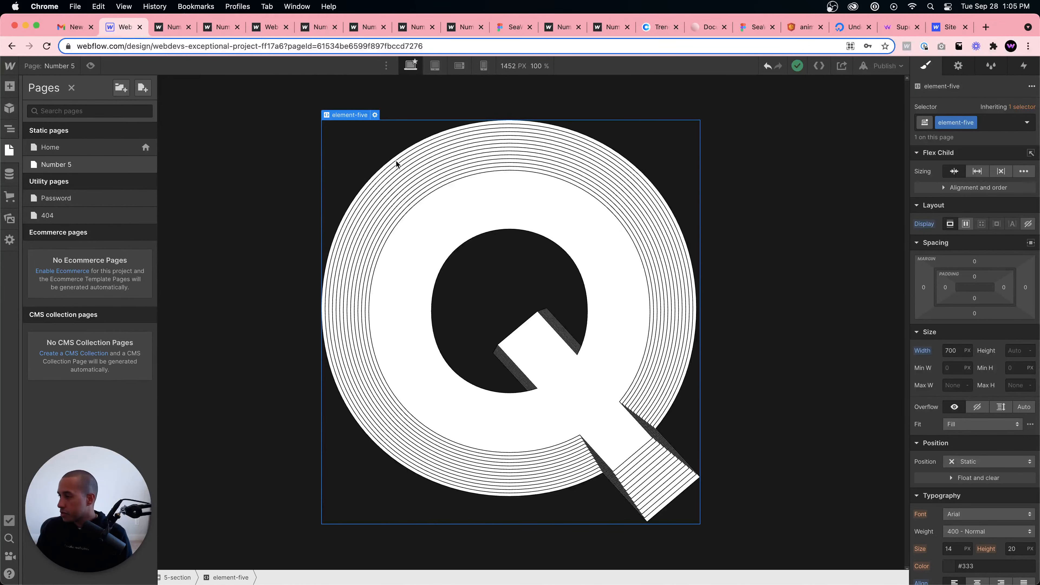